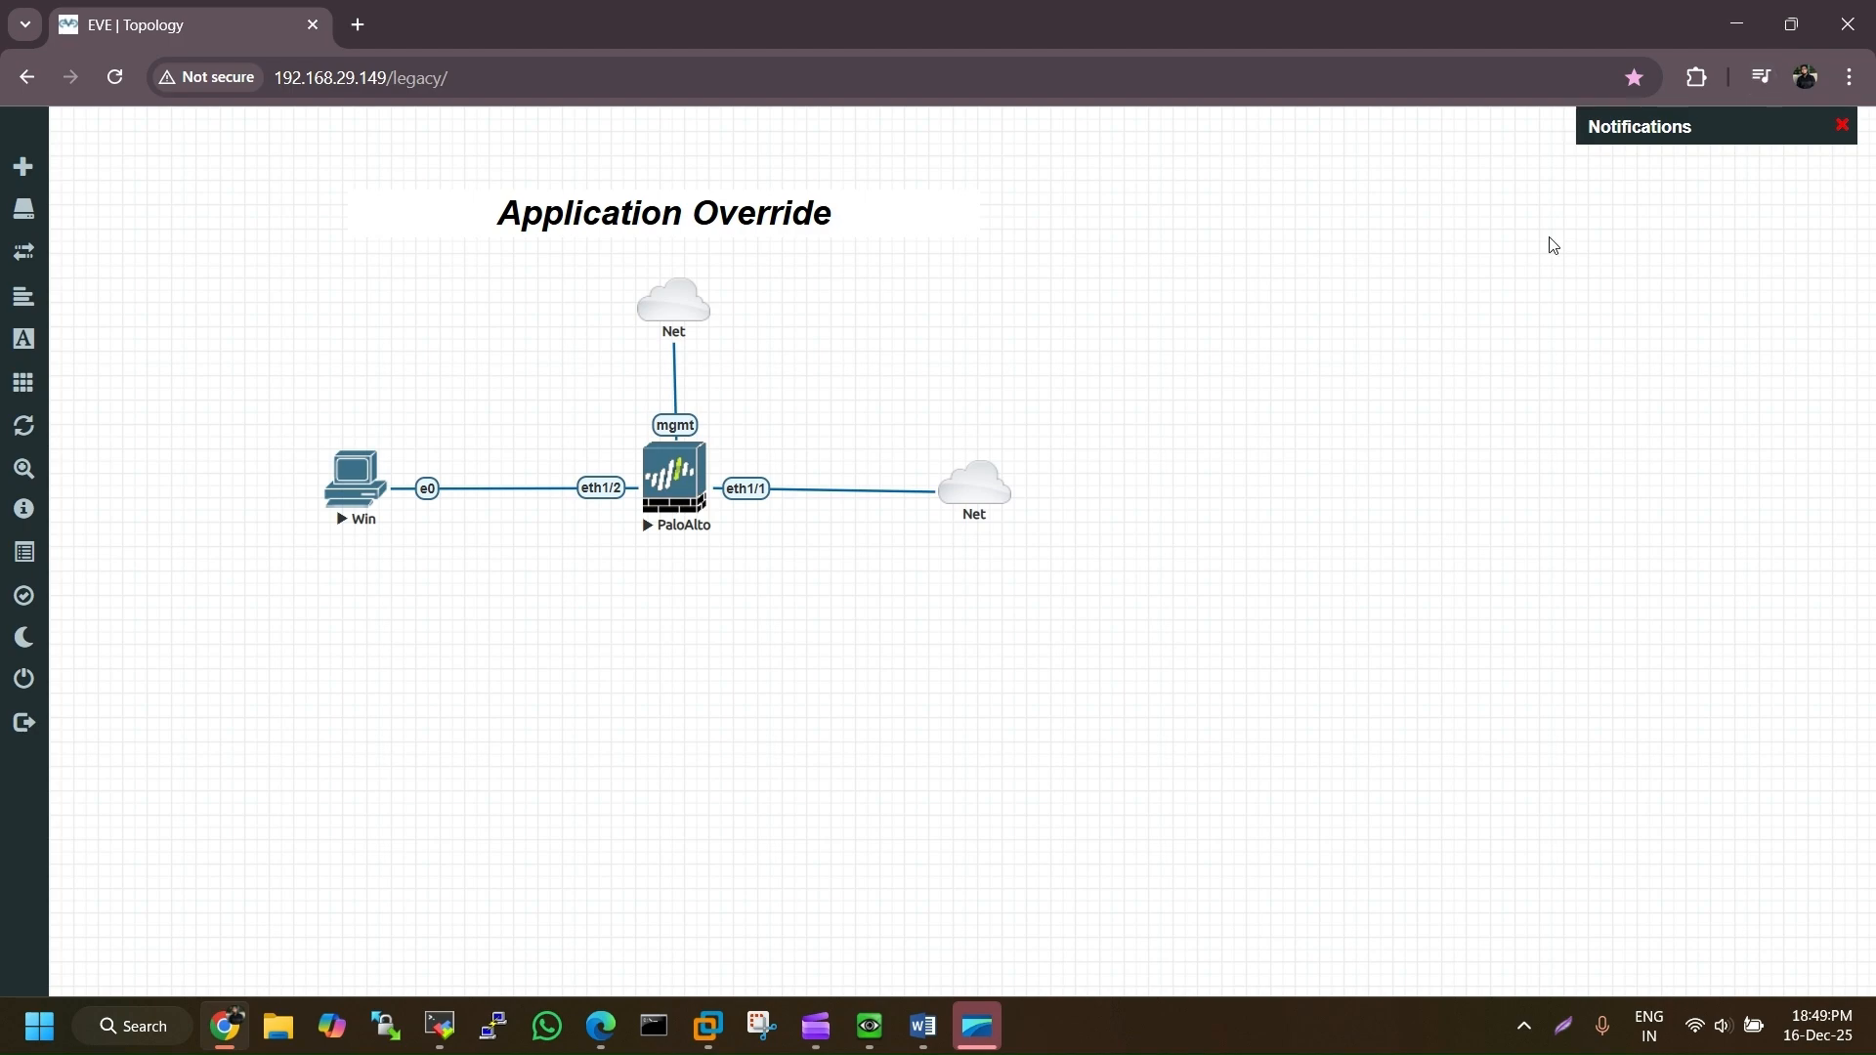
Switch to the Application Override.docx document in Word and read its opening paragraph on when Application Override is used
left_click(922, 1026)
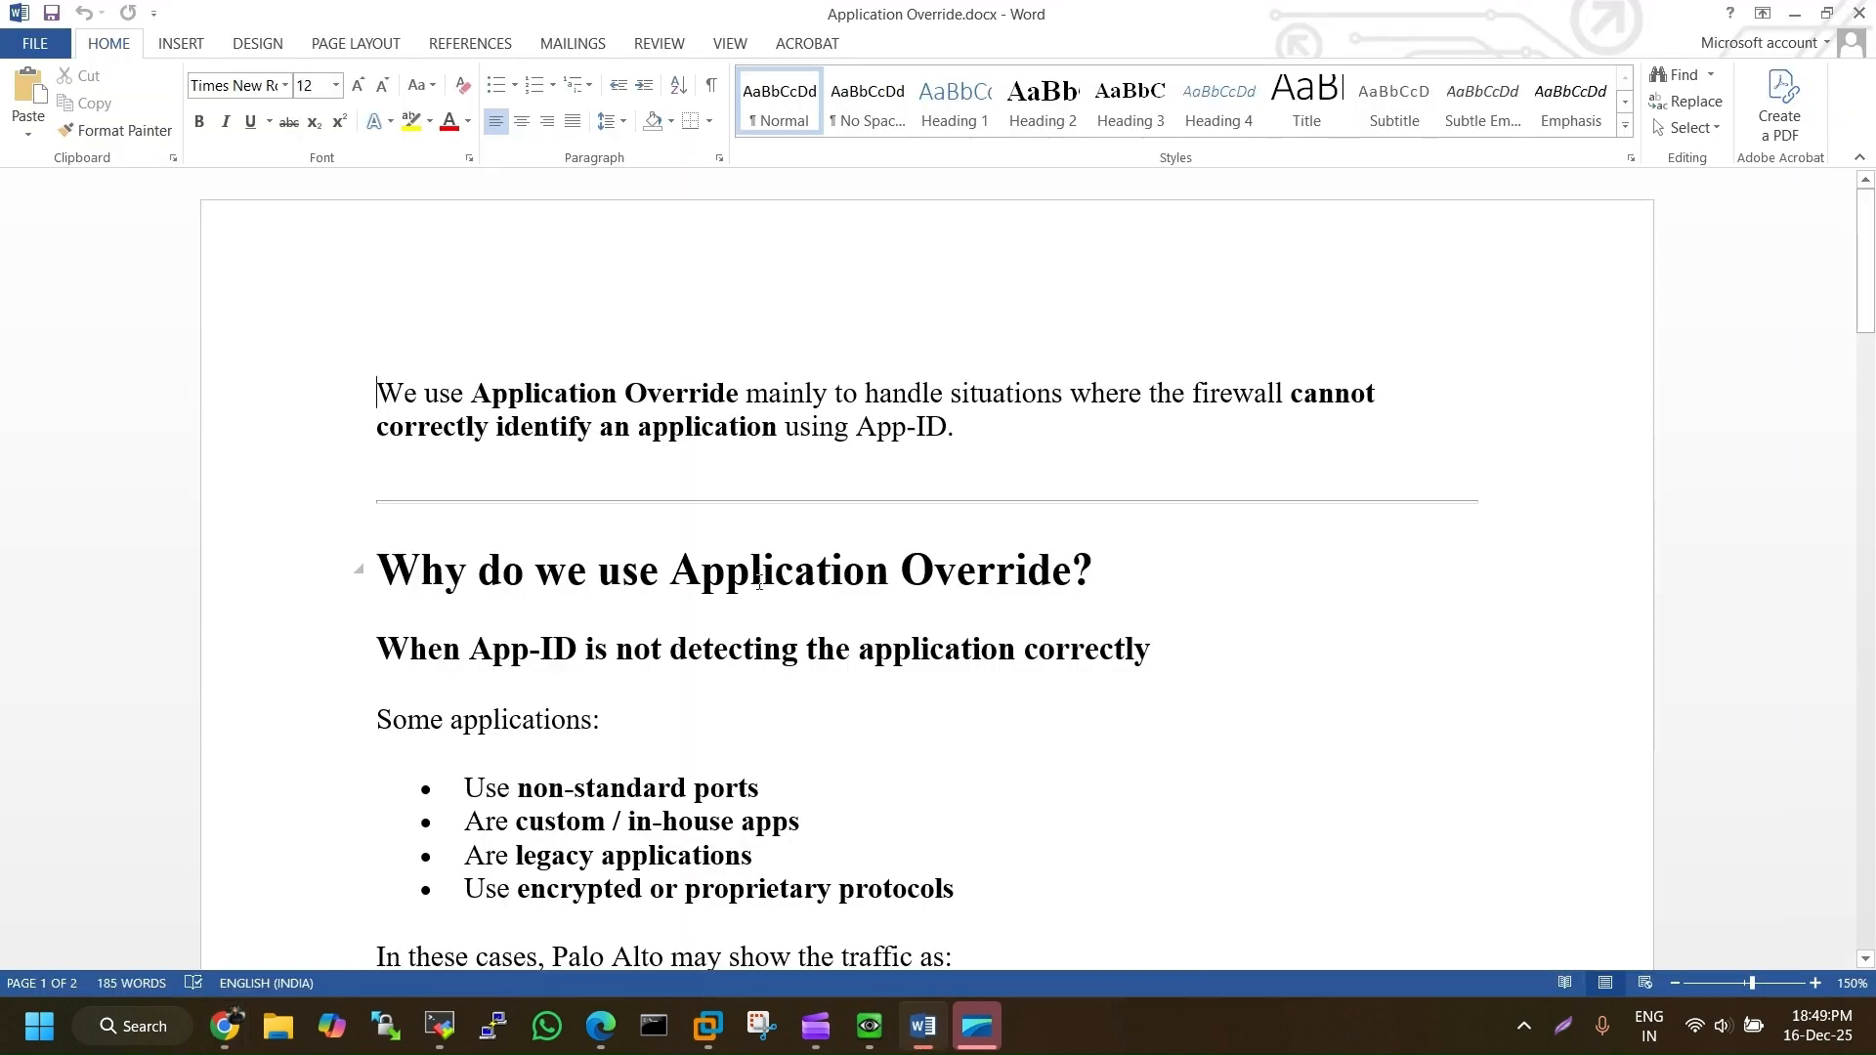
scroll(759, 583, "down", 3)
scroll(759, 576, "up", 3)
mouse_move(934, 1047)
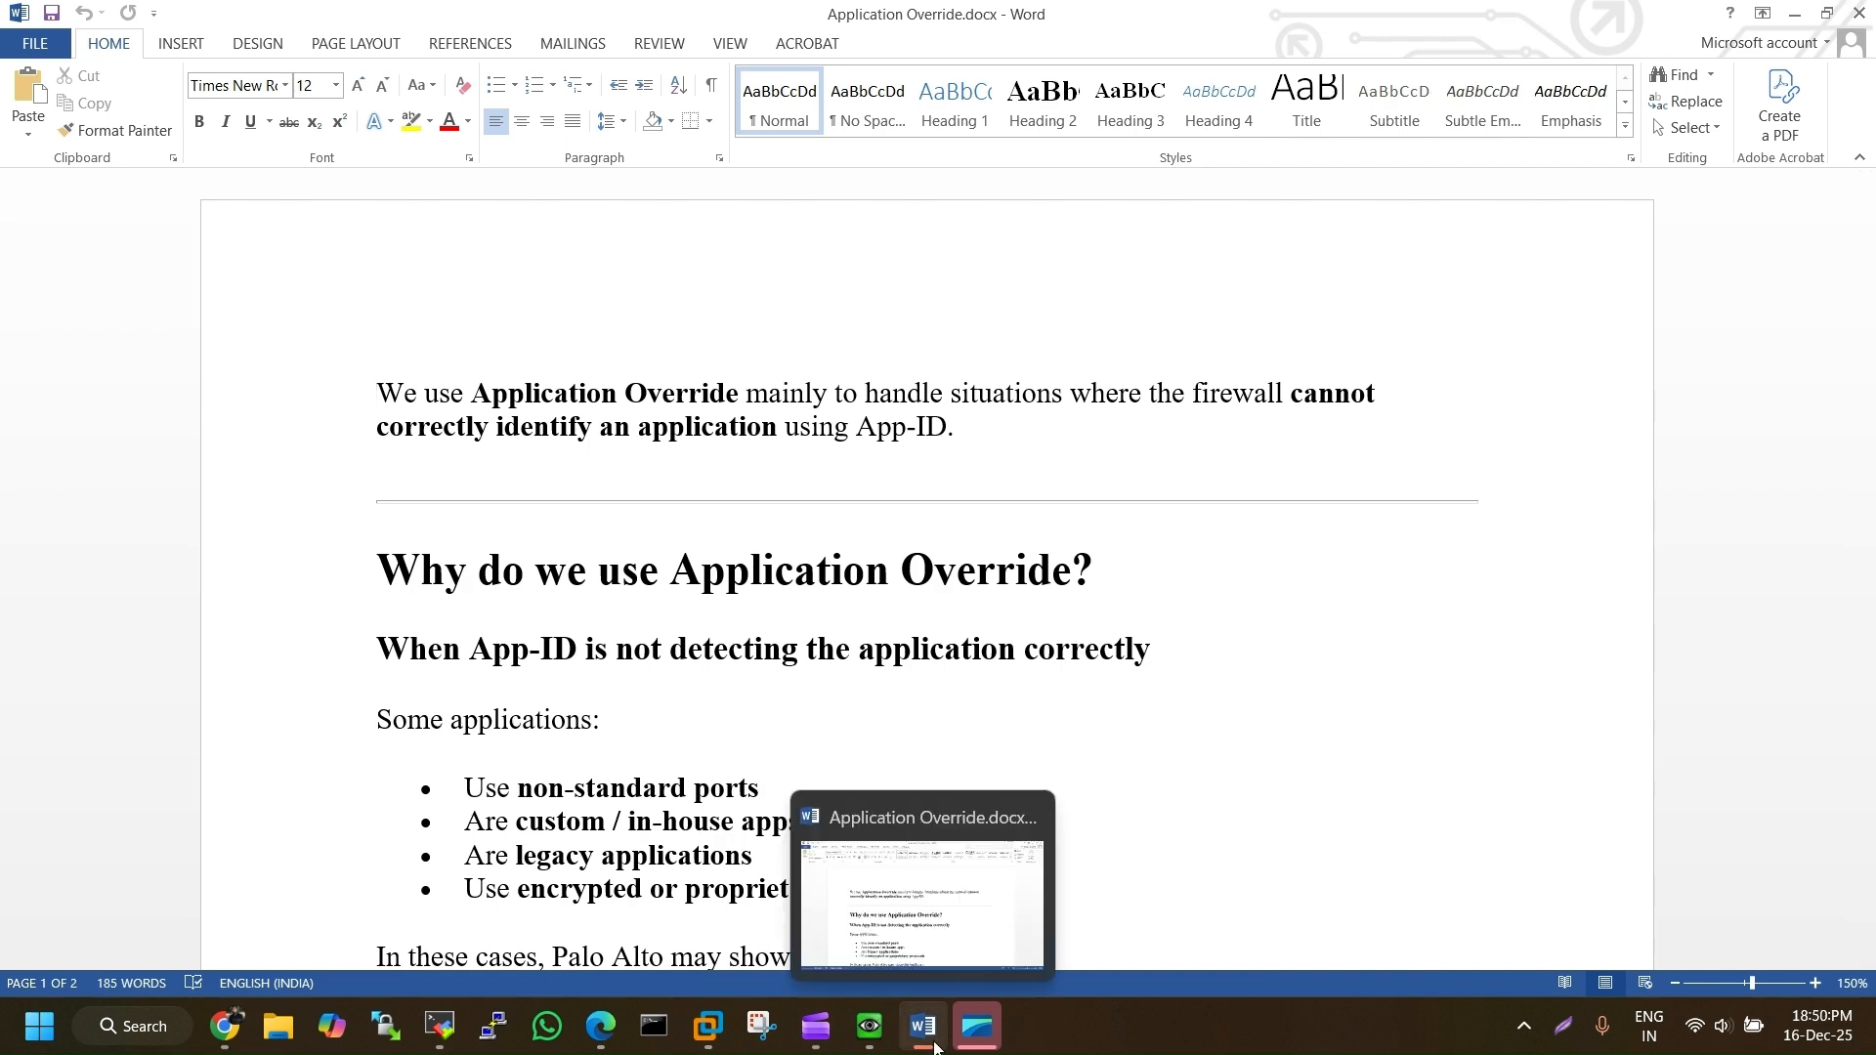
scroll(632, 361, "down", 1)
scroll(632, 360, "up", 1)
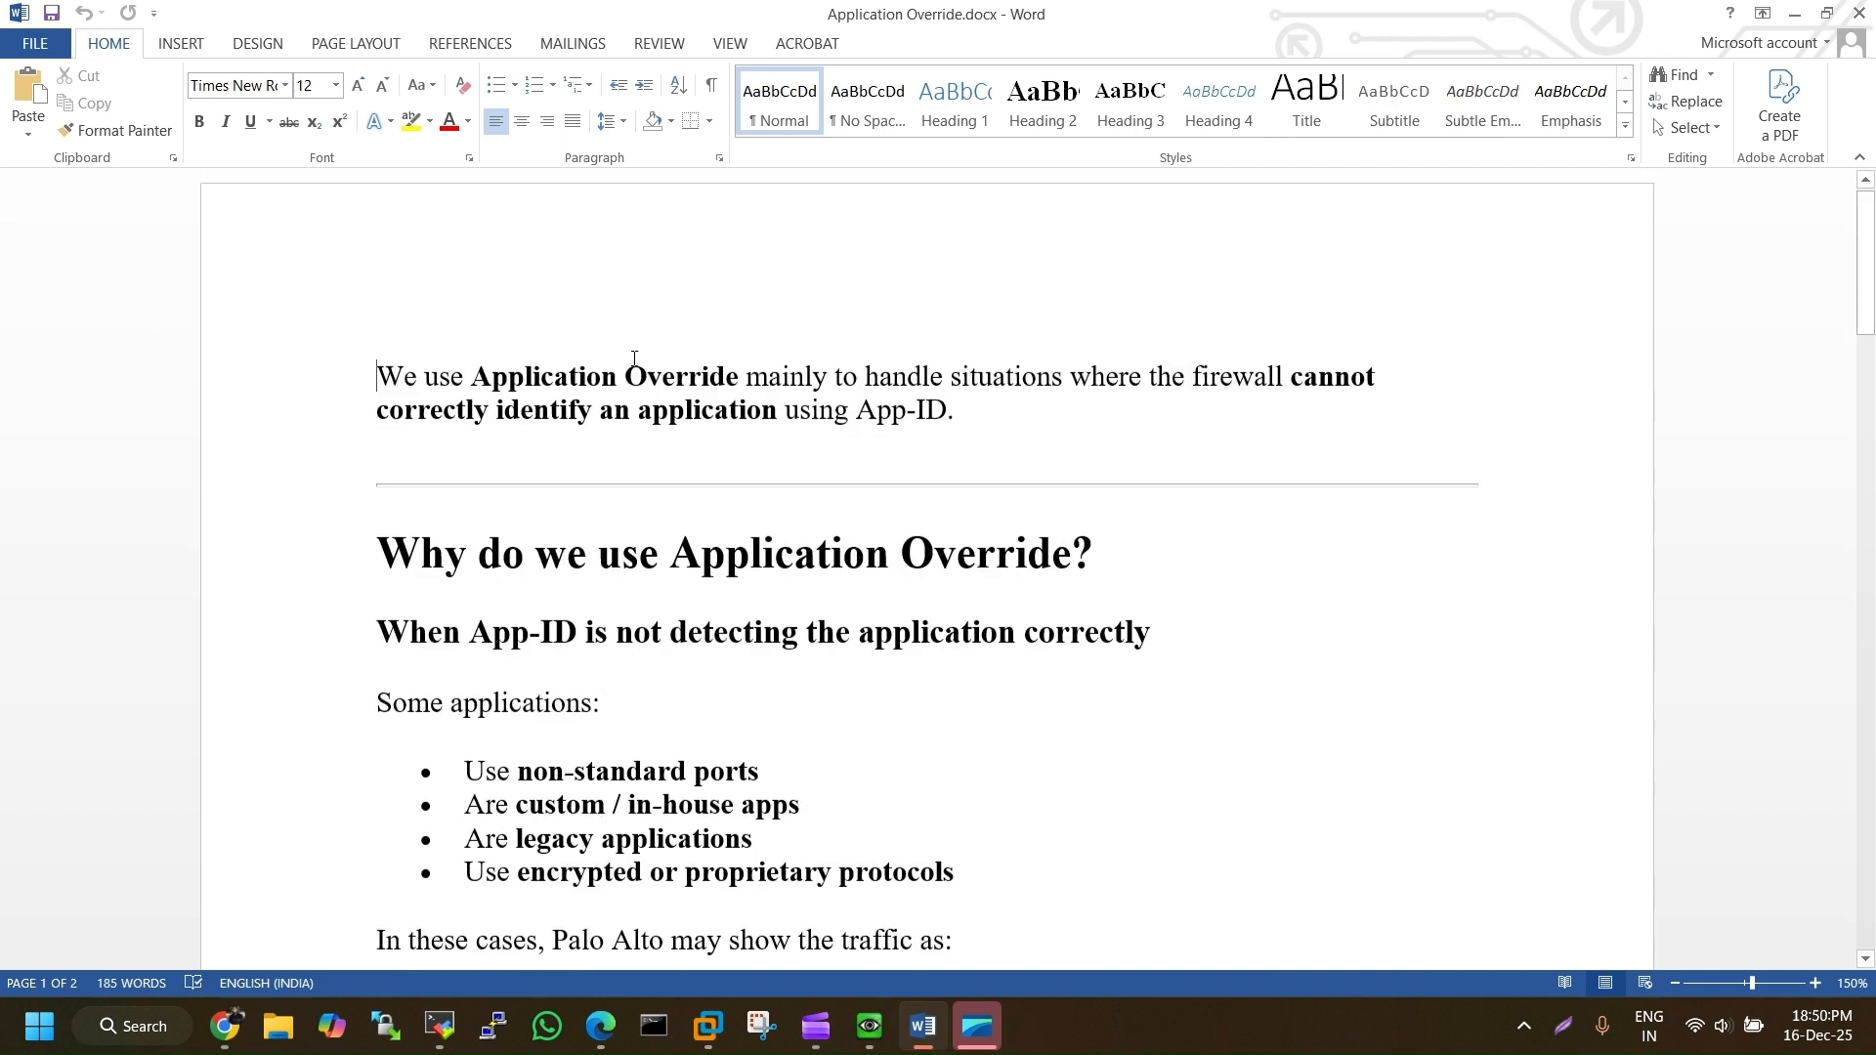
scroll(632, 360, "up", 1)
left_click_drag(386, 393, 1182, 410)
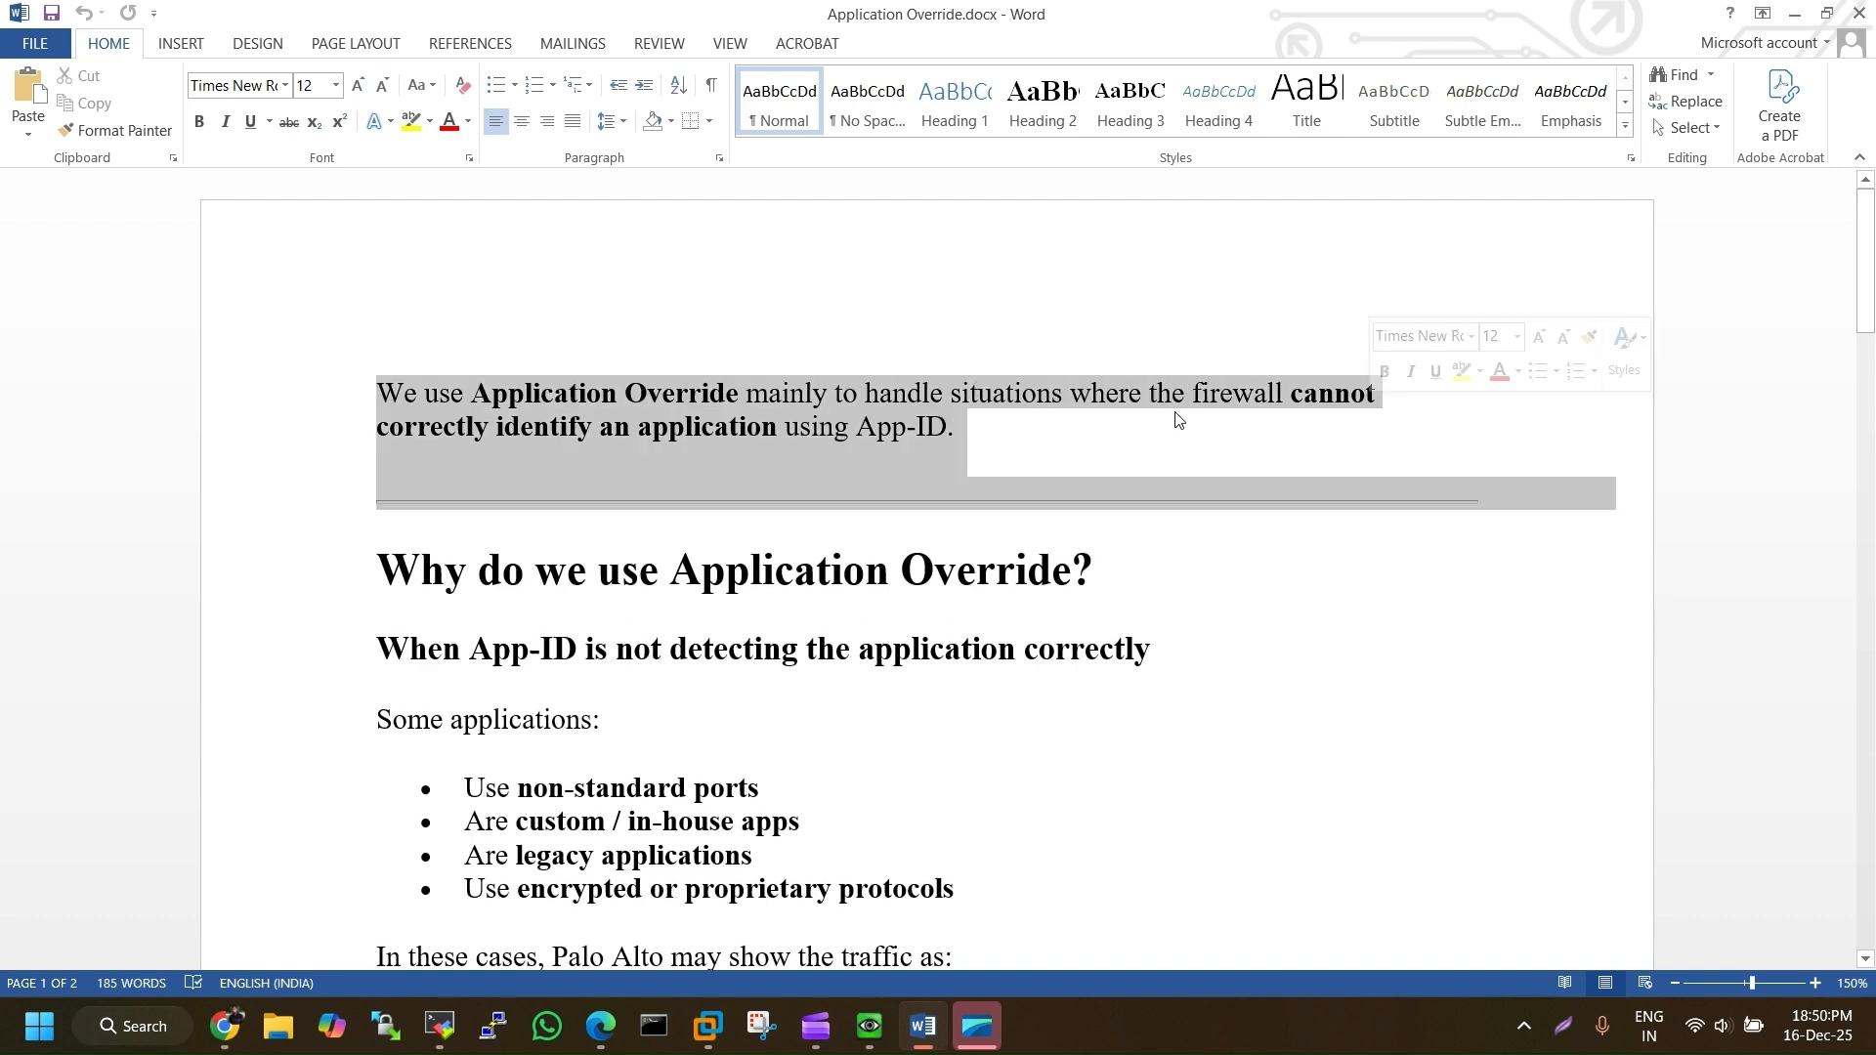
left_click(613, 402)
left_click_drag(377, 428, 947, 433)
left_click(817, 445)
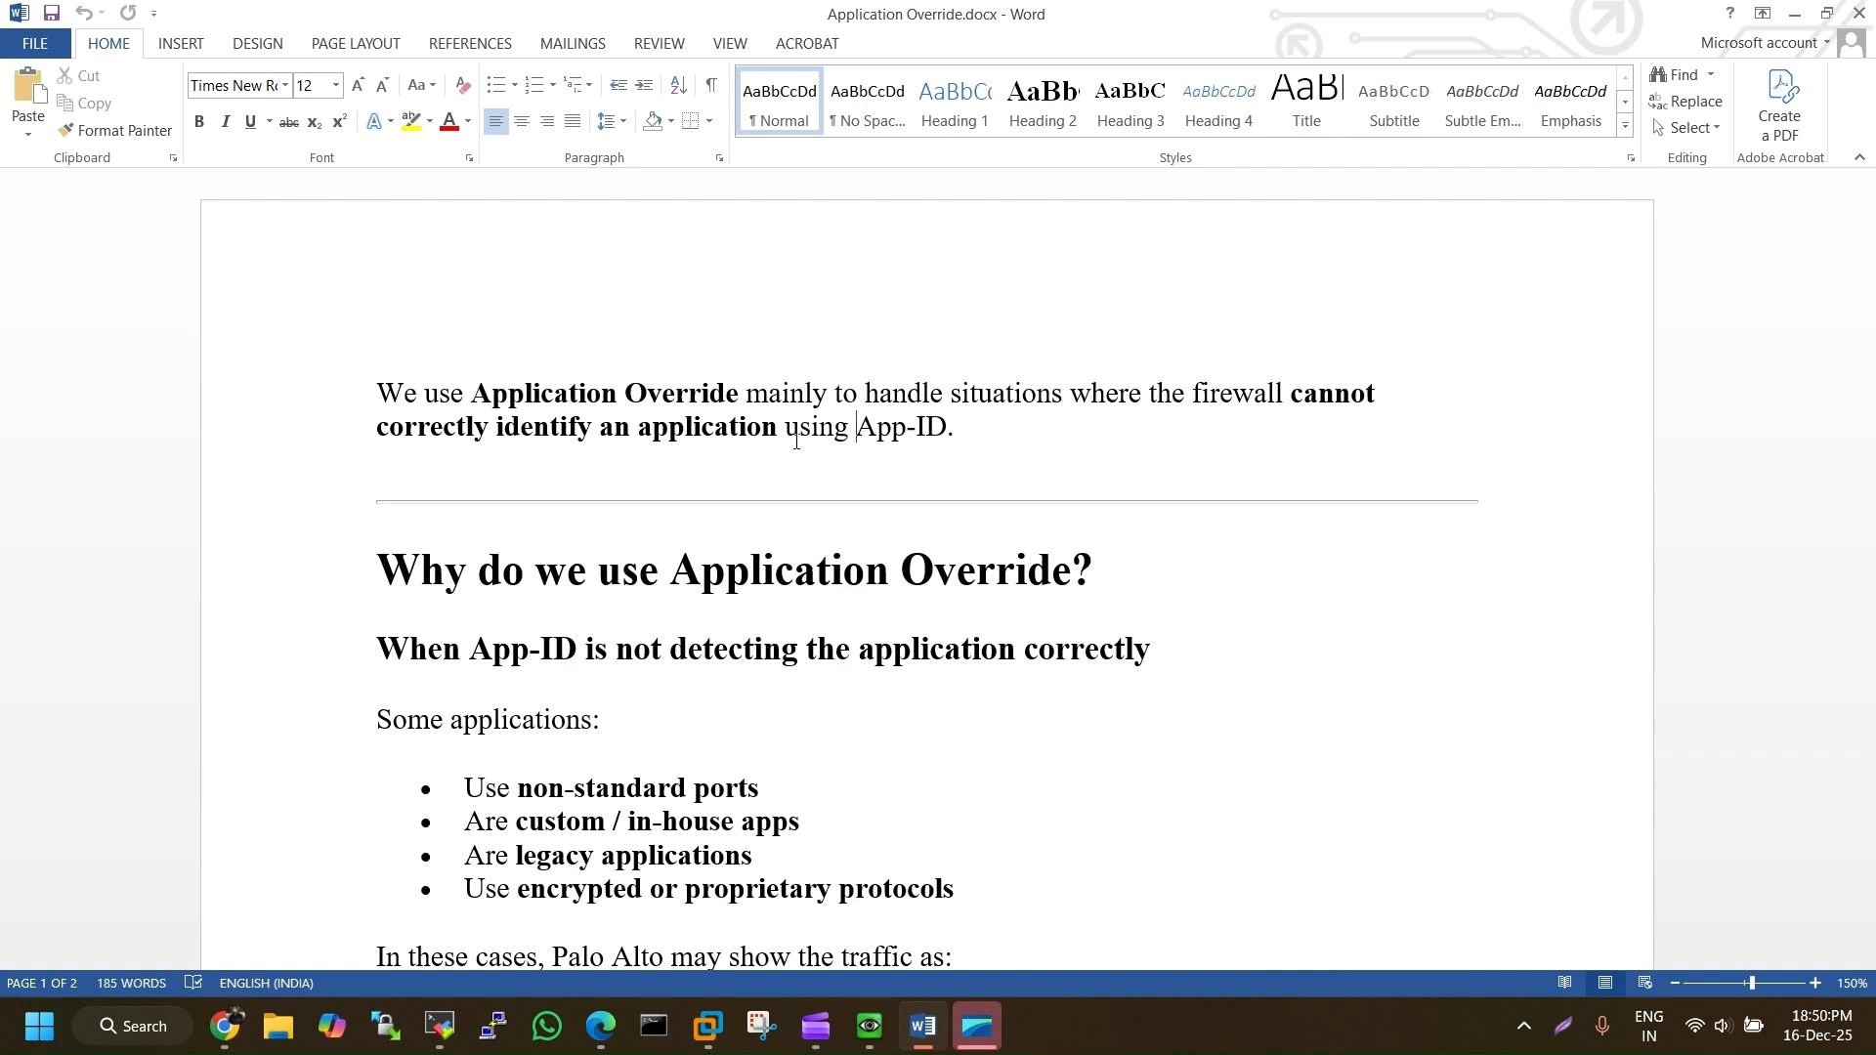
Read the "Why do we use Application Override?" section, including the list of application types that App-ID does not detect correctly
left_click(641, 572)
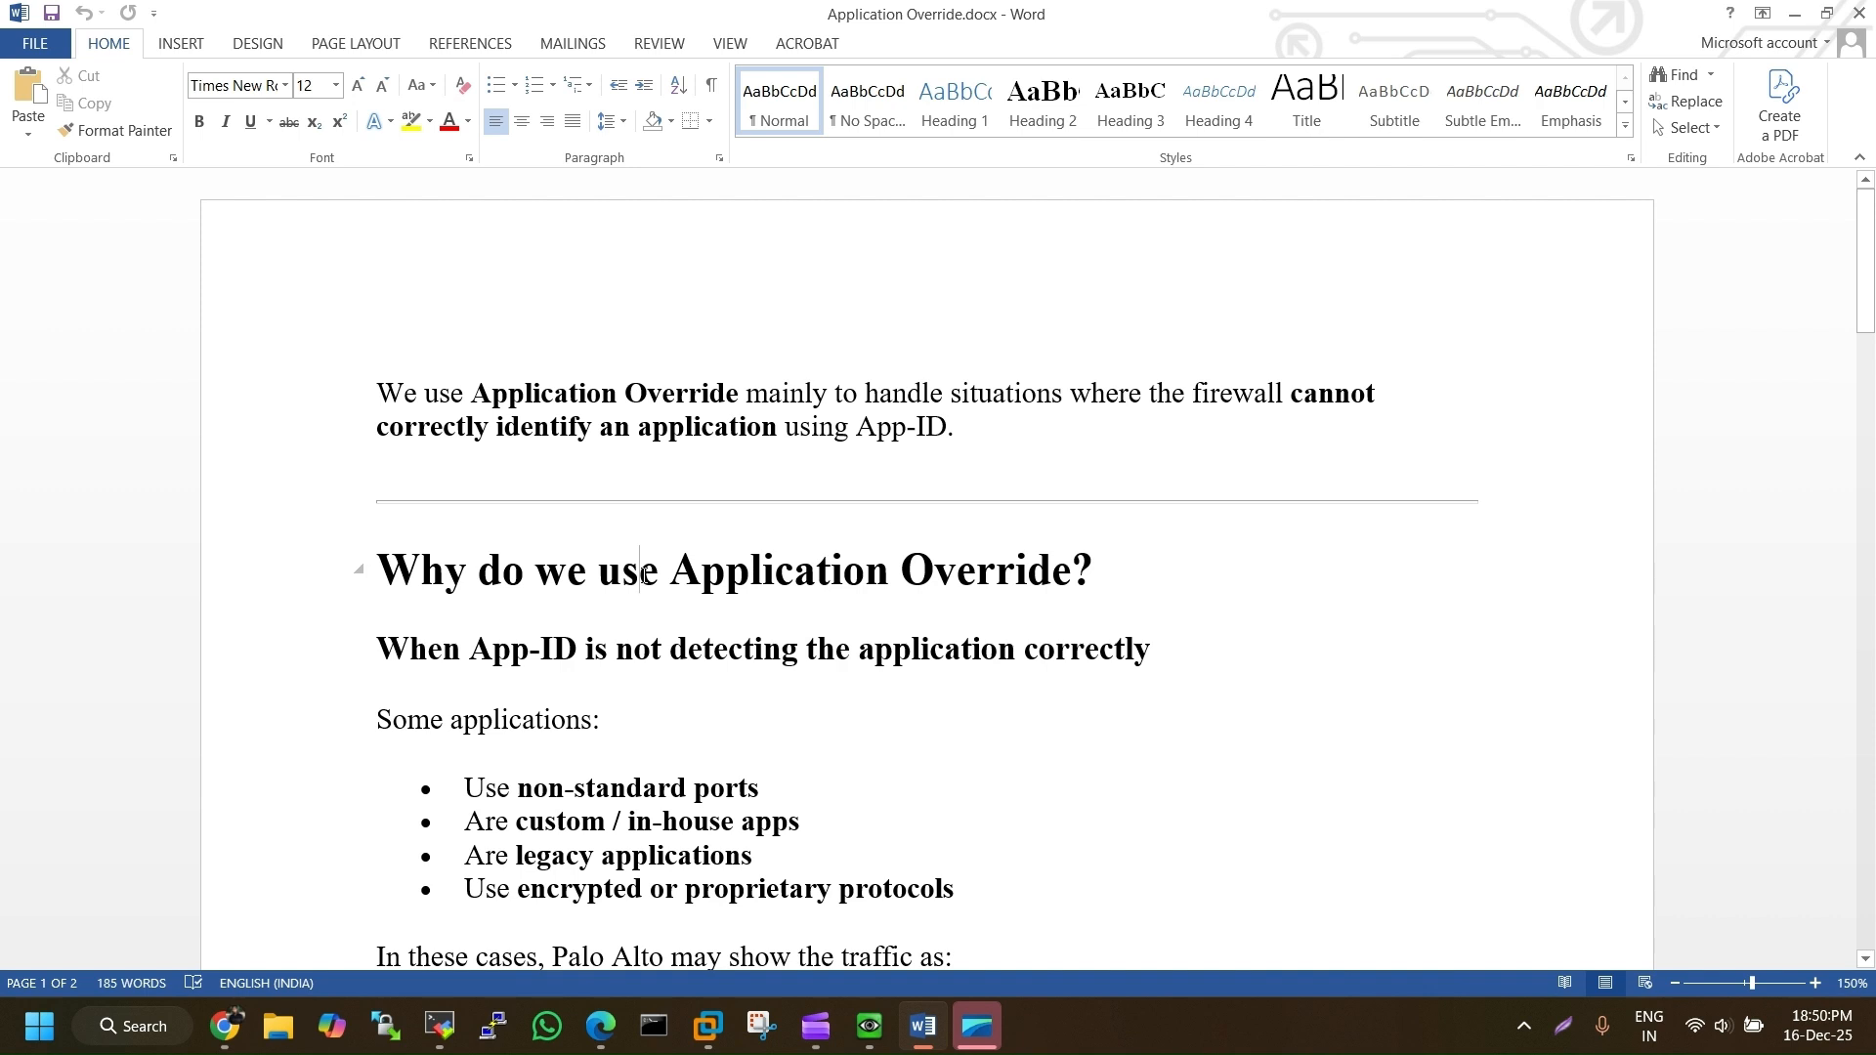
left_click_drag(642, 574, 1053, 578)
left_click_drag(492, 652, 1040, 653)
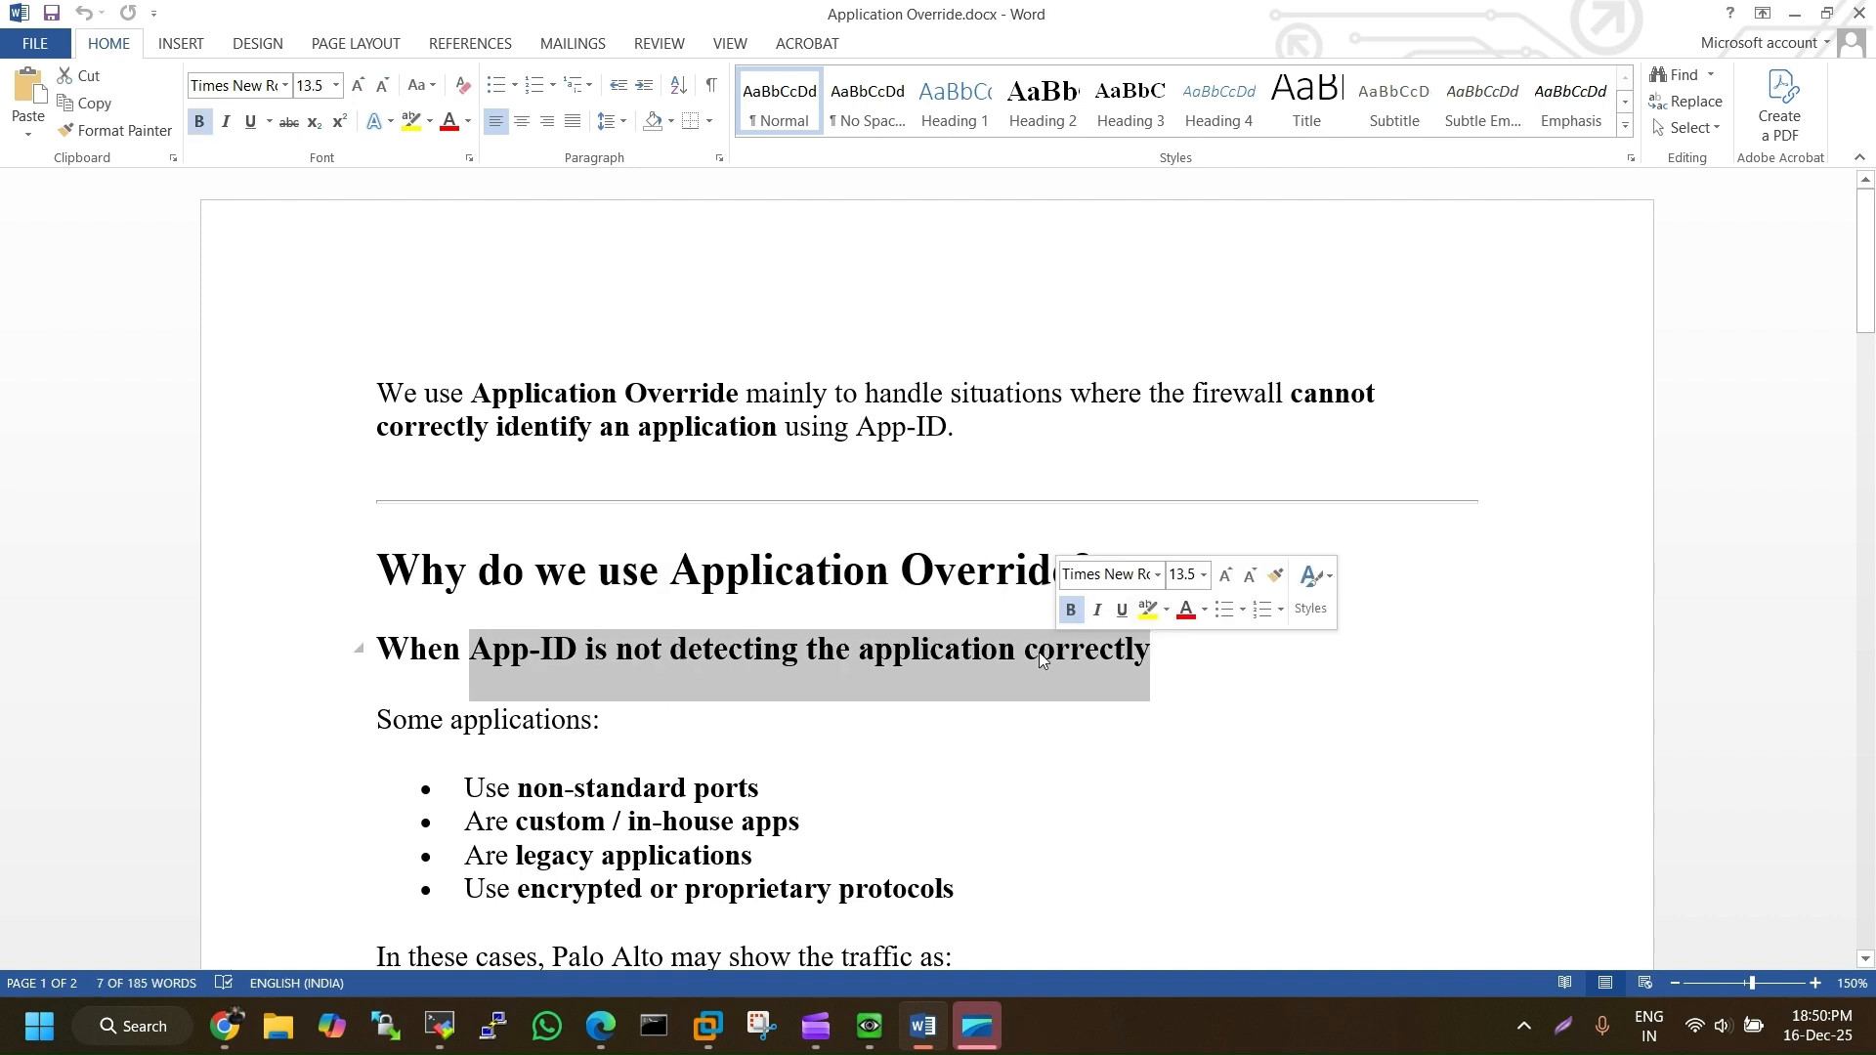
scroll(726, 719, "down", 1)
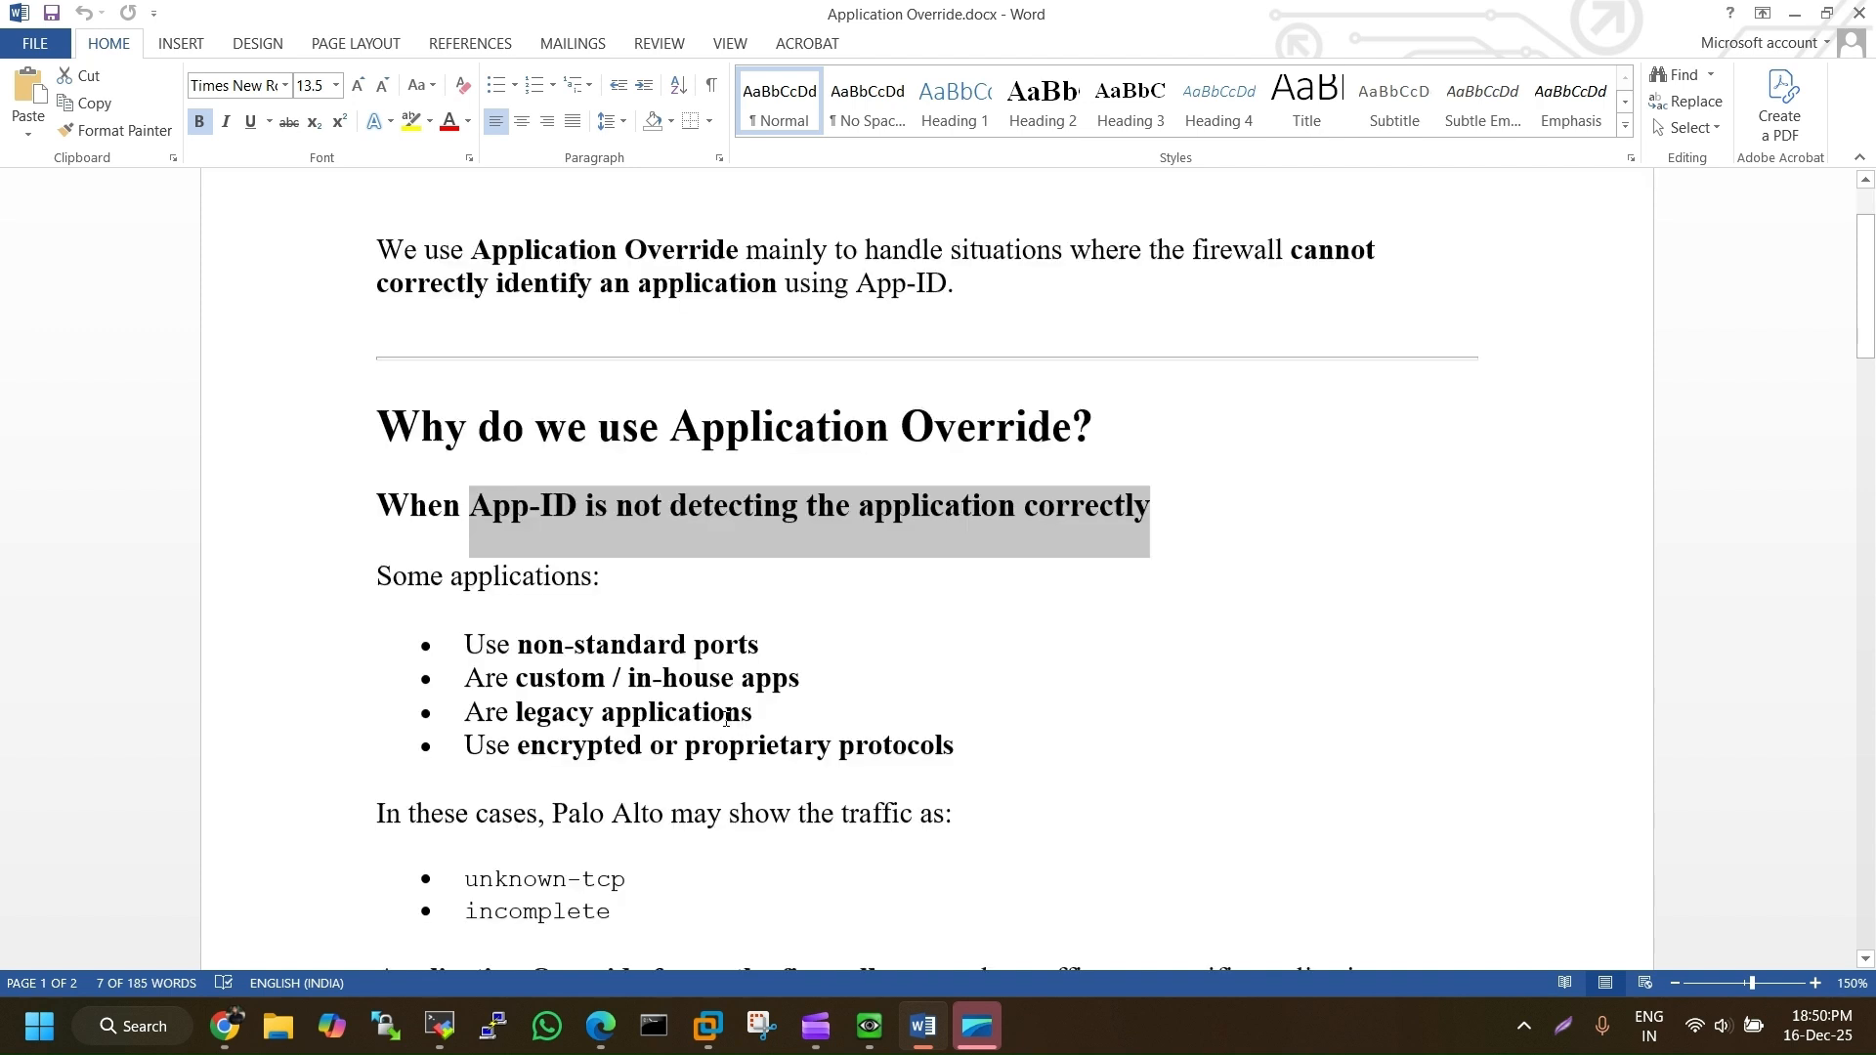
left_click_drag(466, 642, 762, 647)
left_click(762, 646)
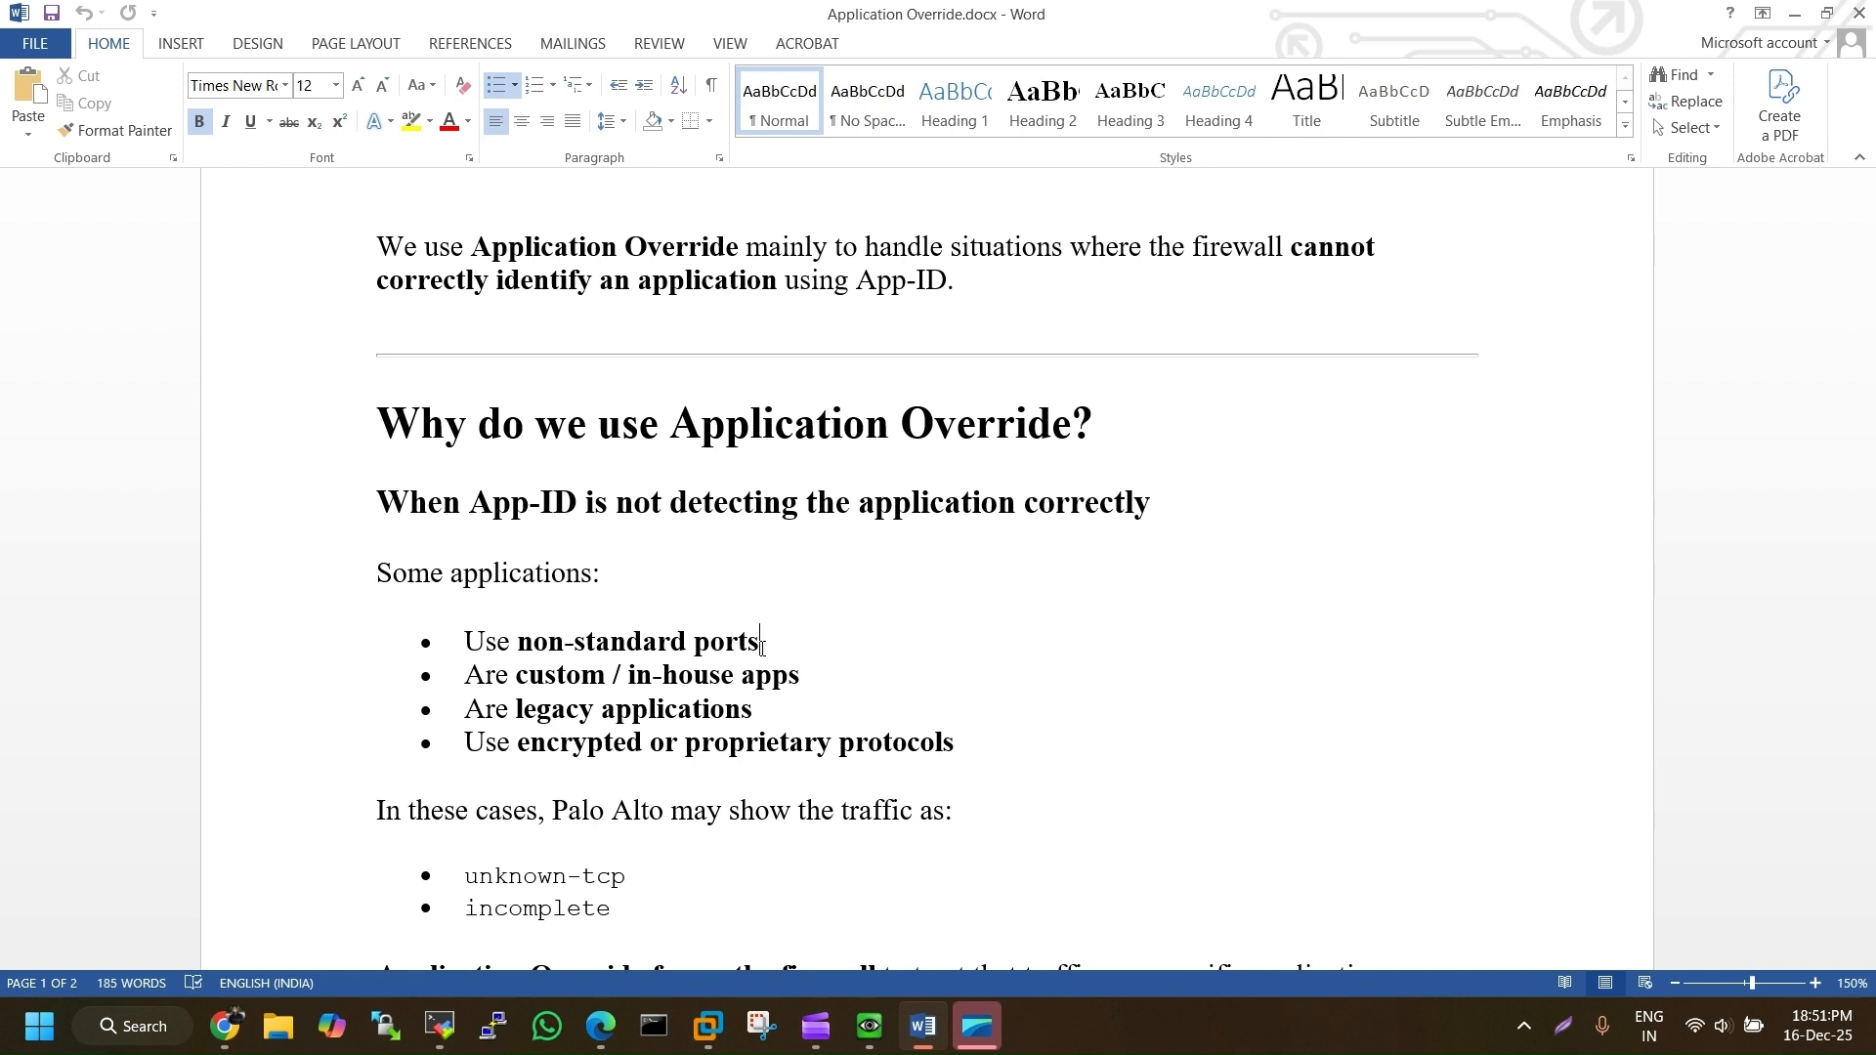
left_click_drag(554, 642, 653, 655)
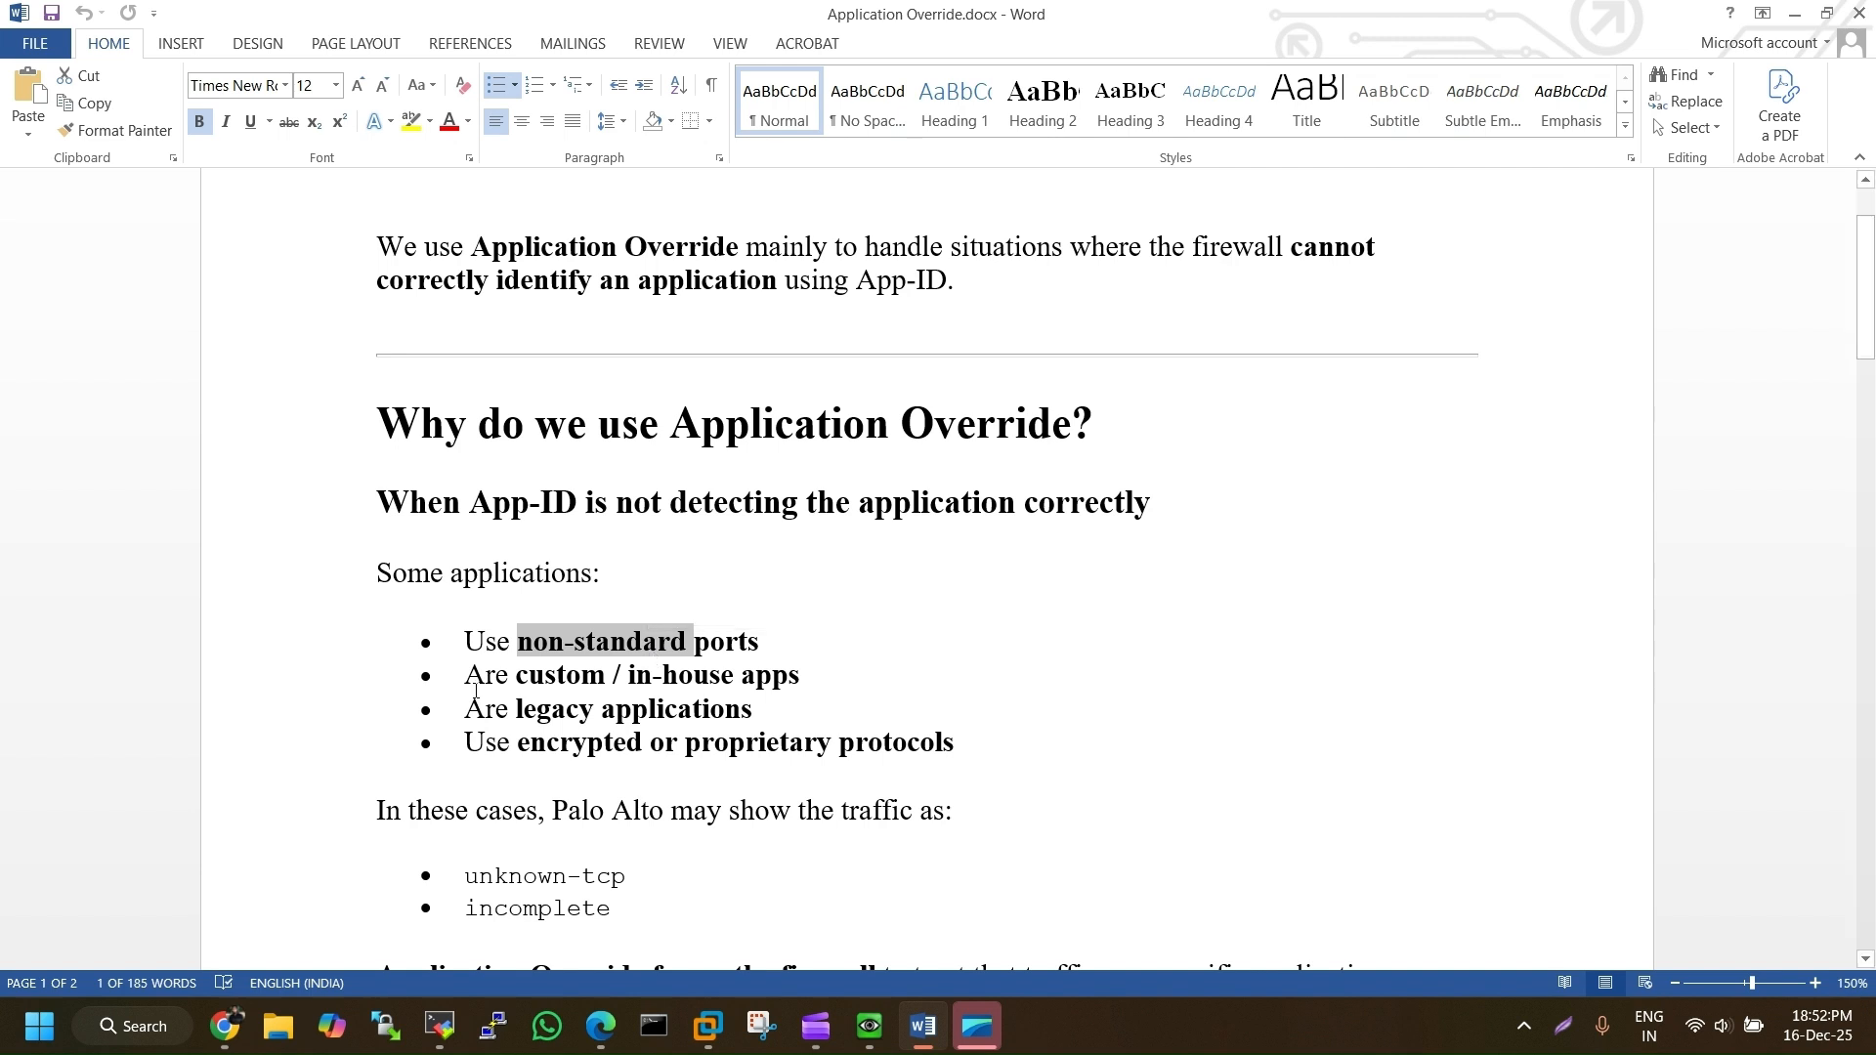
left_click_drag(467, 681, 817, 679)
left_click(818, 681)
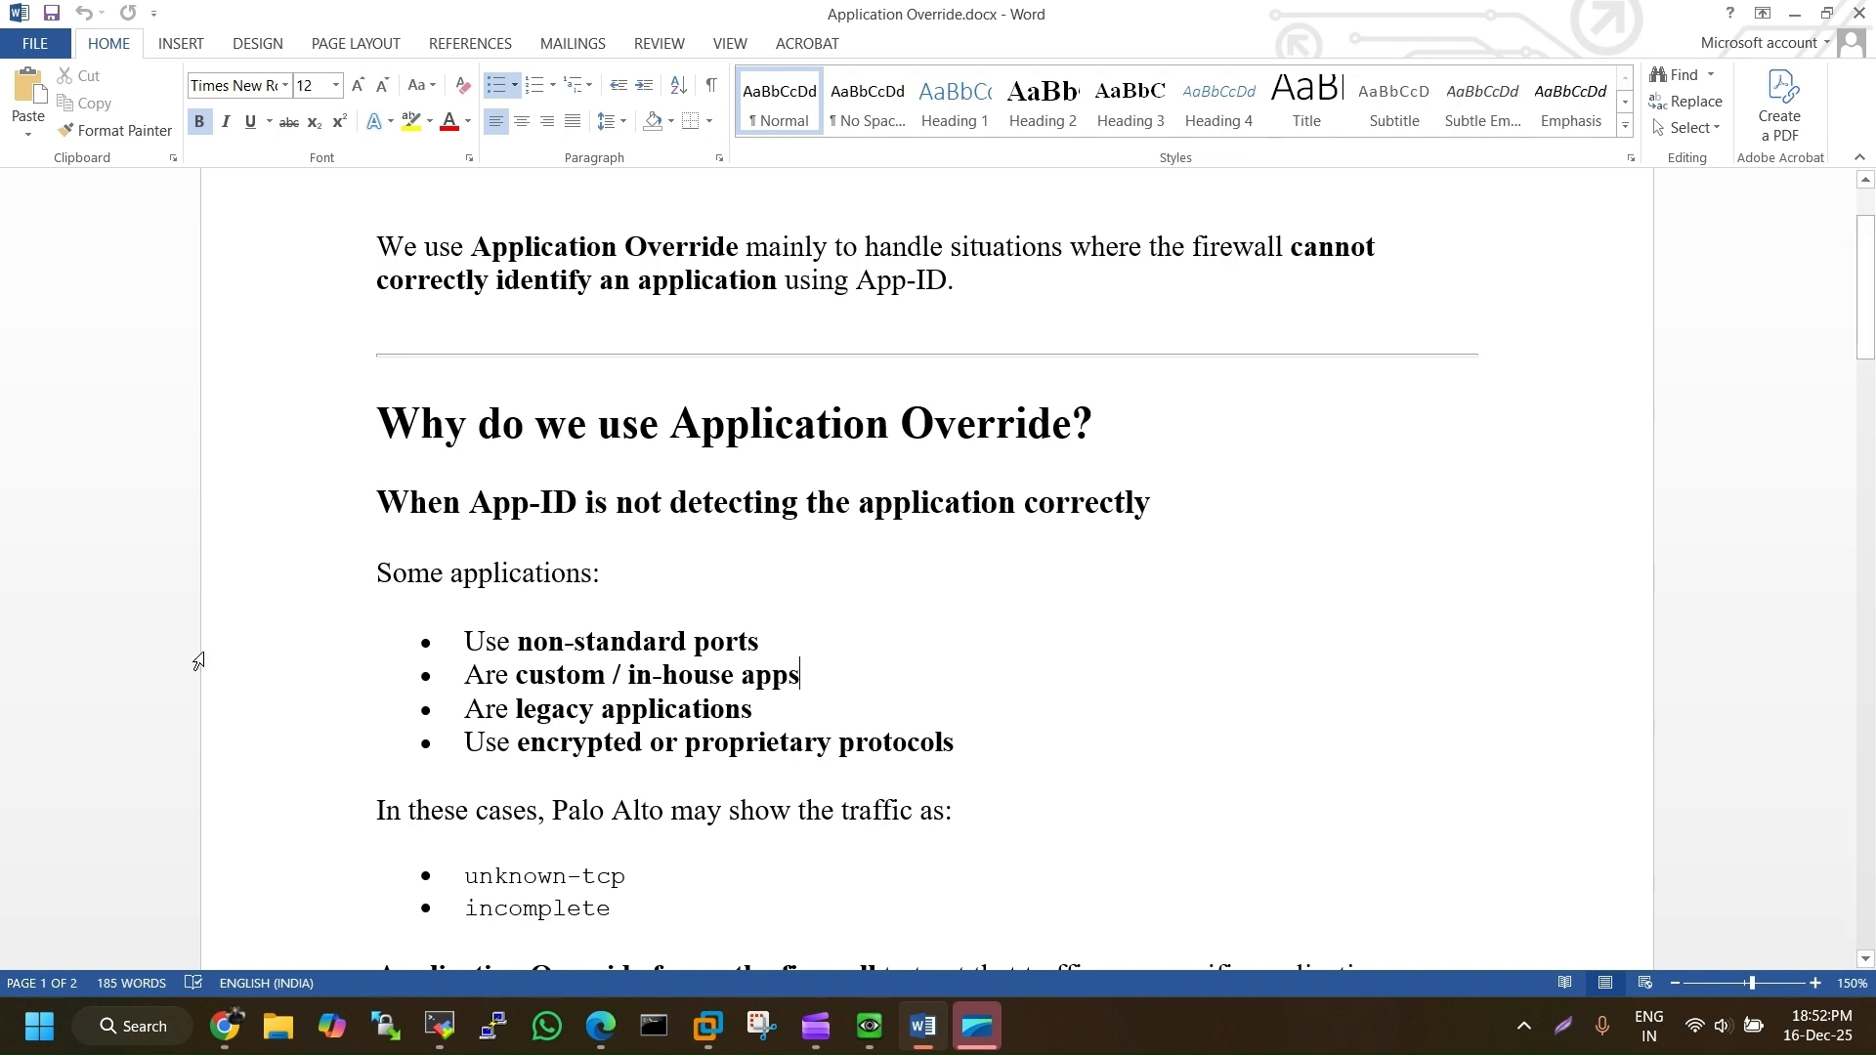
left_click_drag(661, 676, 800, 677)
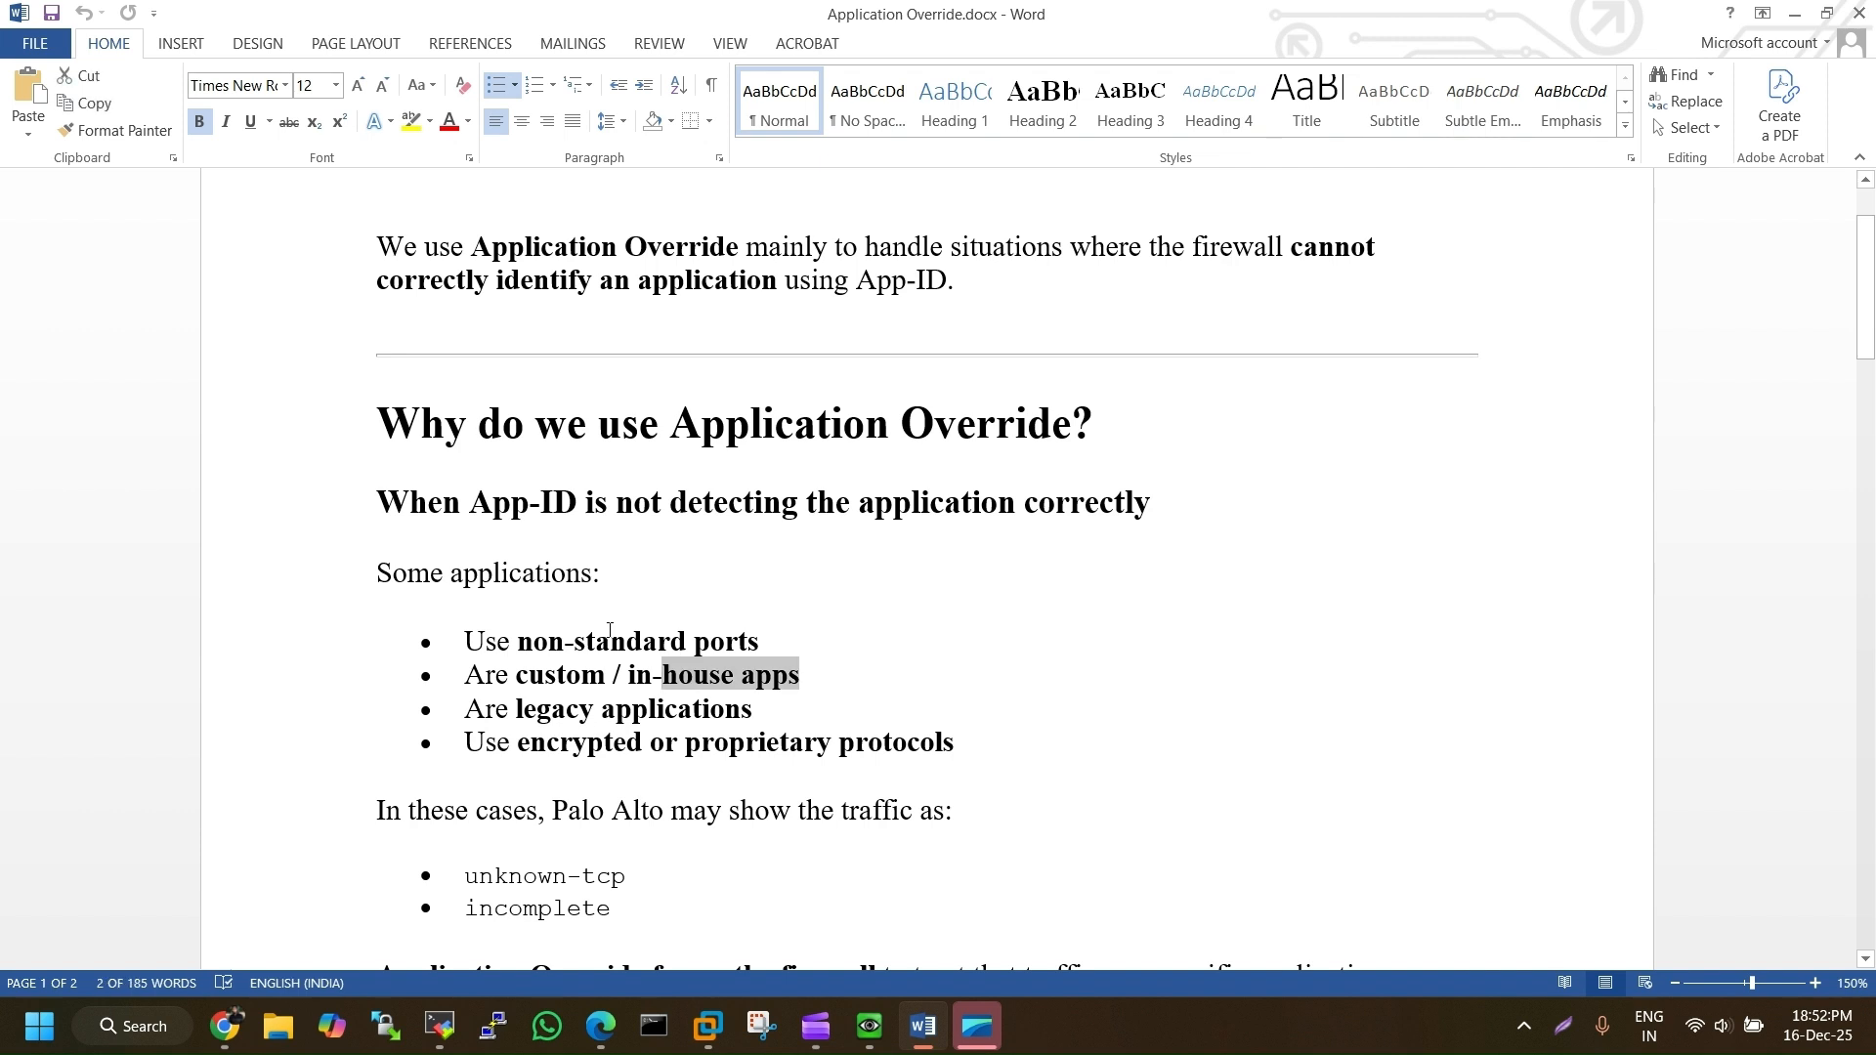
triple_click(485, 717)
left_click_drag(518, 742, 827, 736)
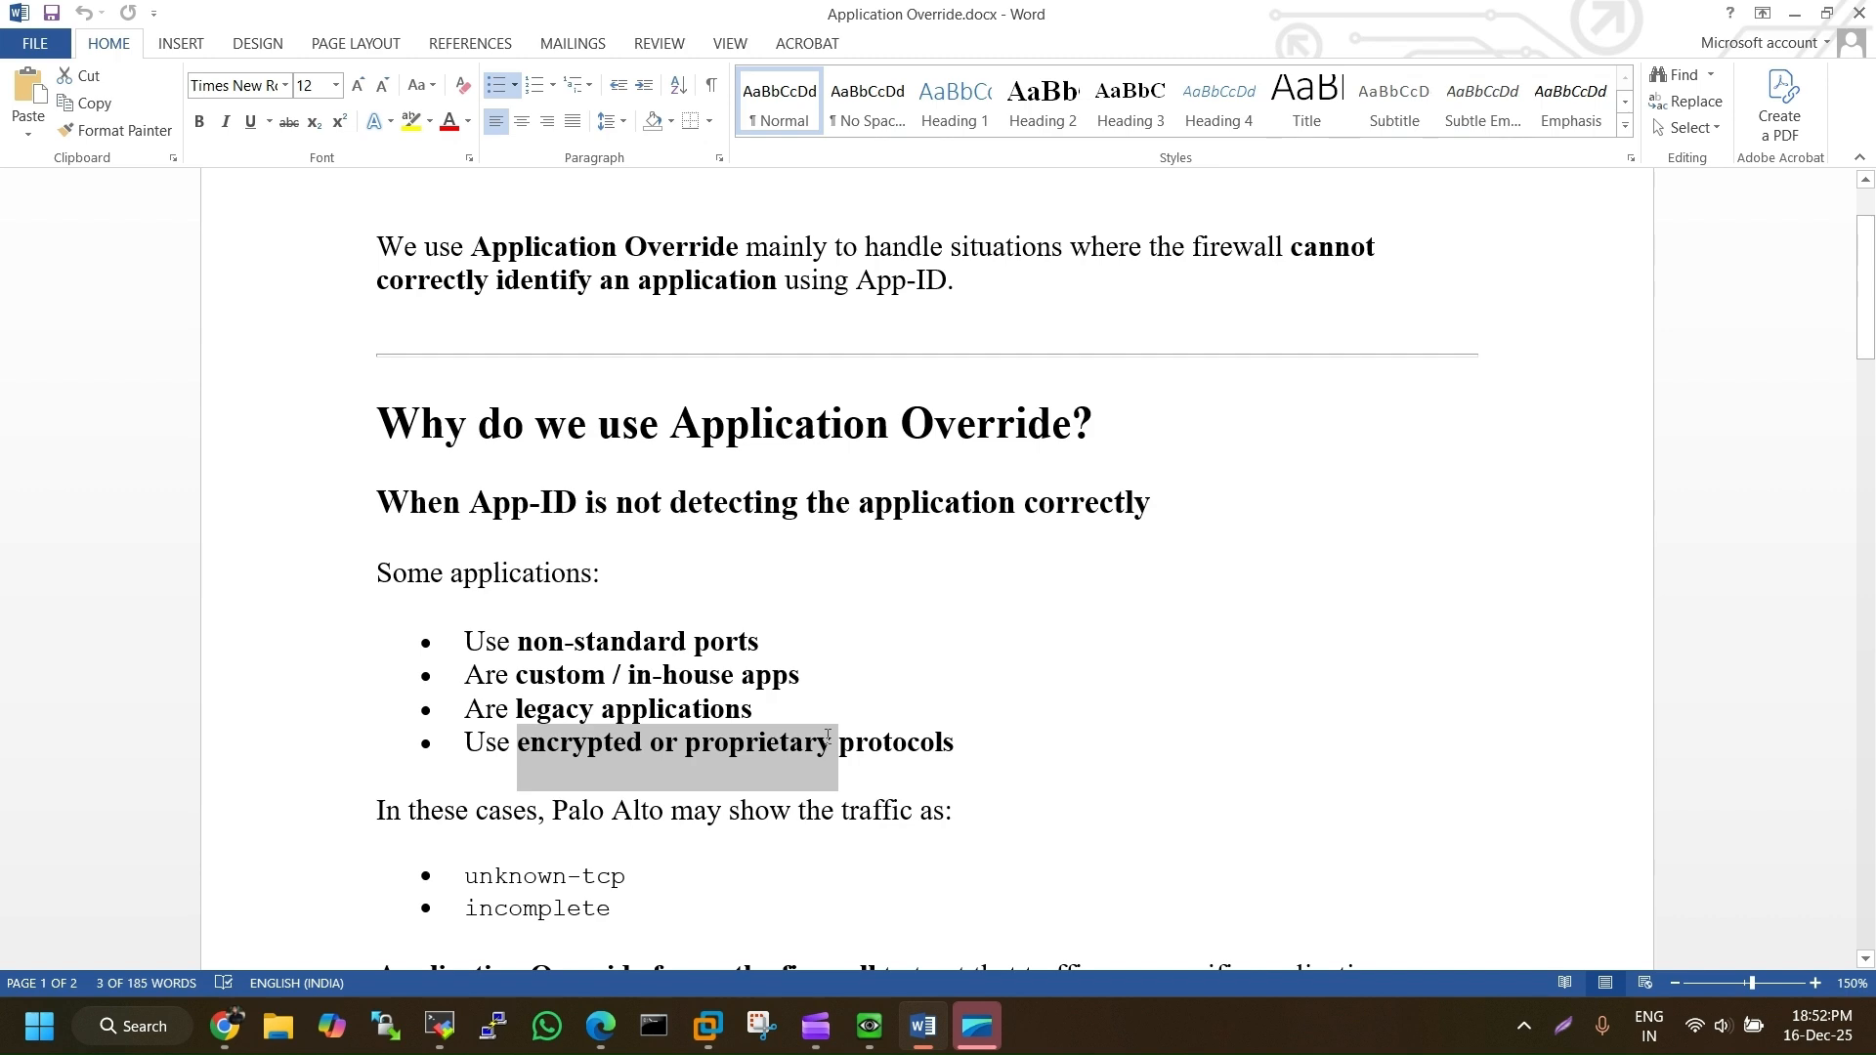
left_click(869, 750)
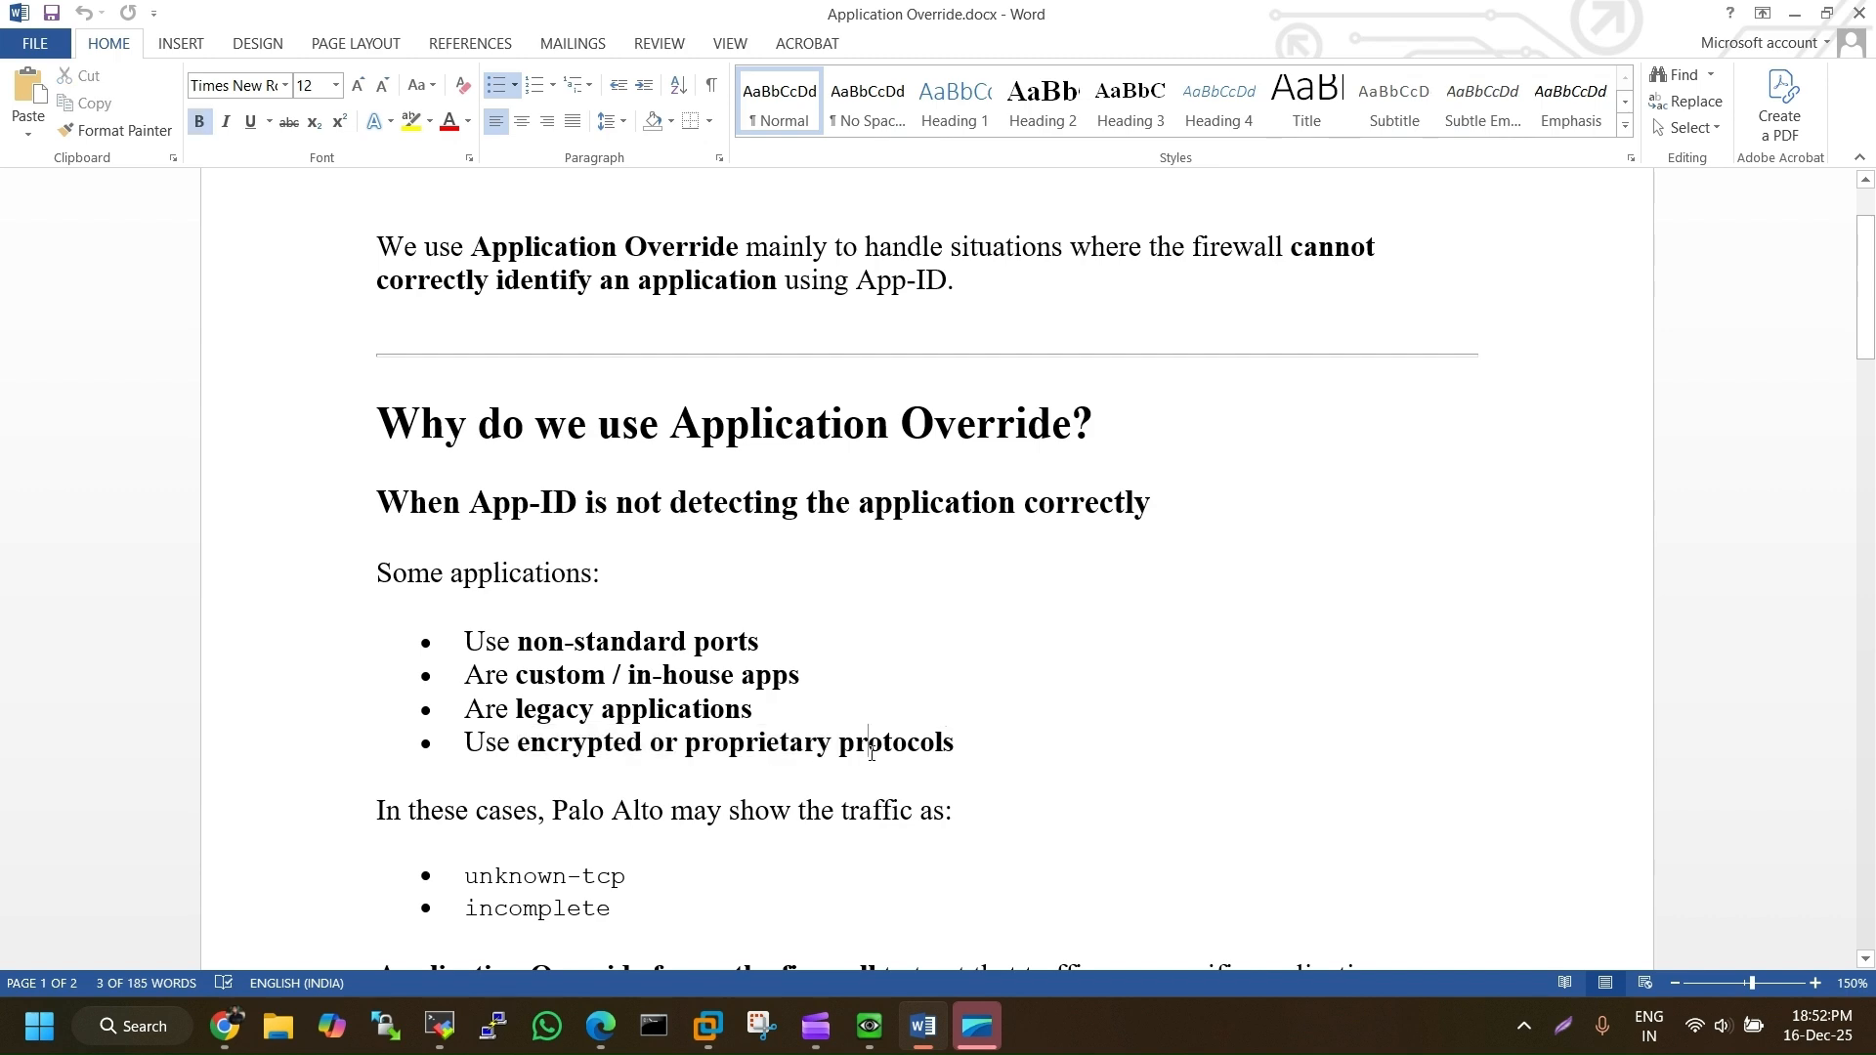
Read the lines on how Palo Alto may show the traffic in these cases
scroll(871, 753, "down", 5)
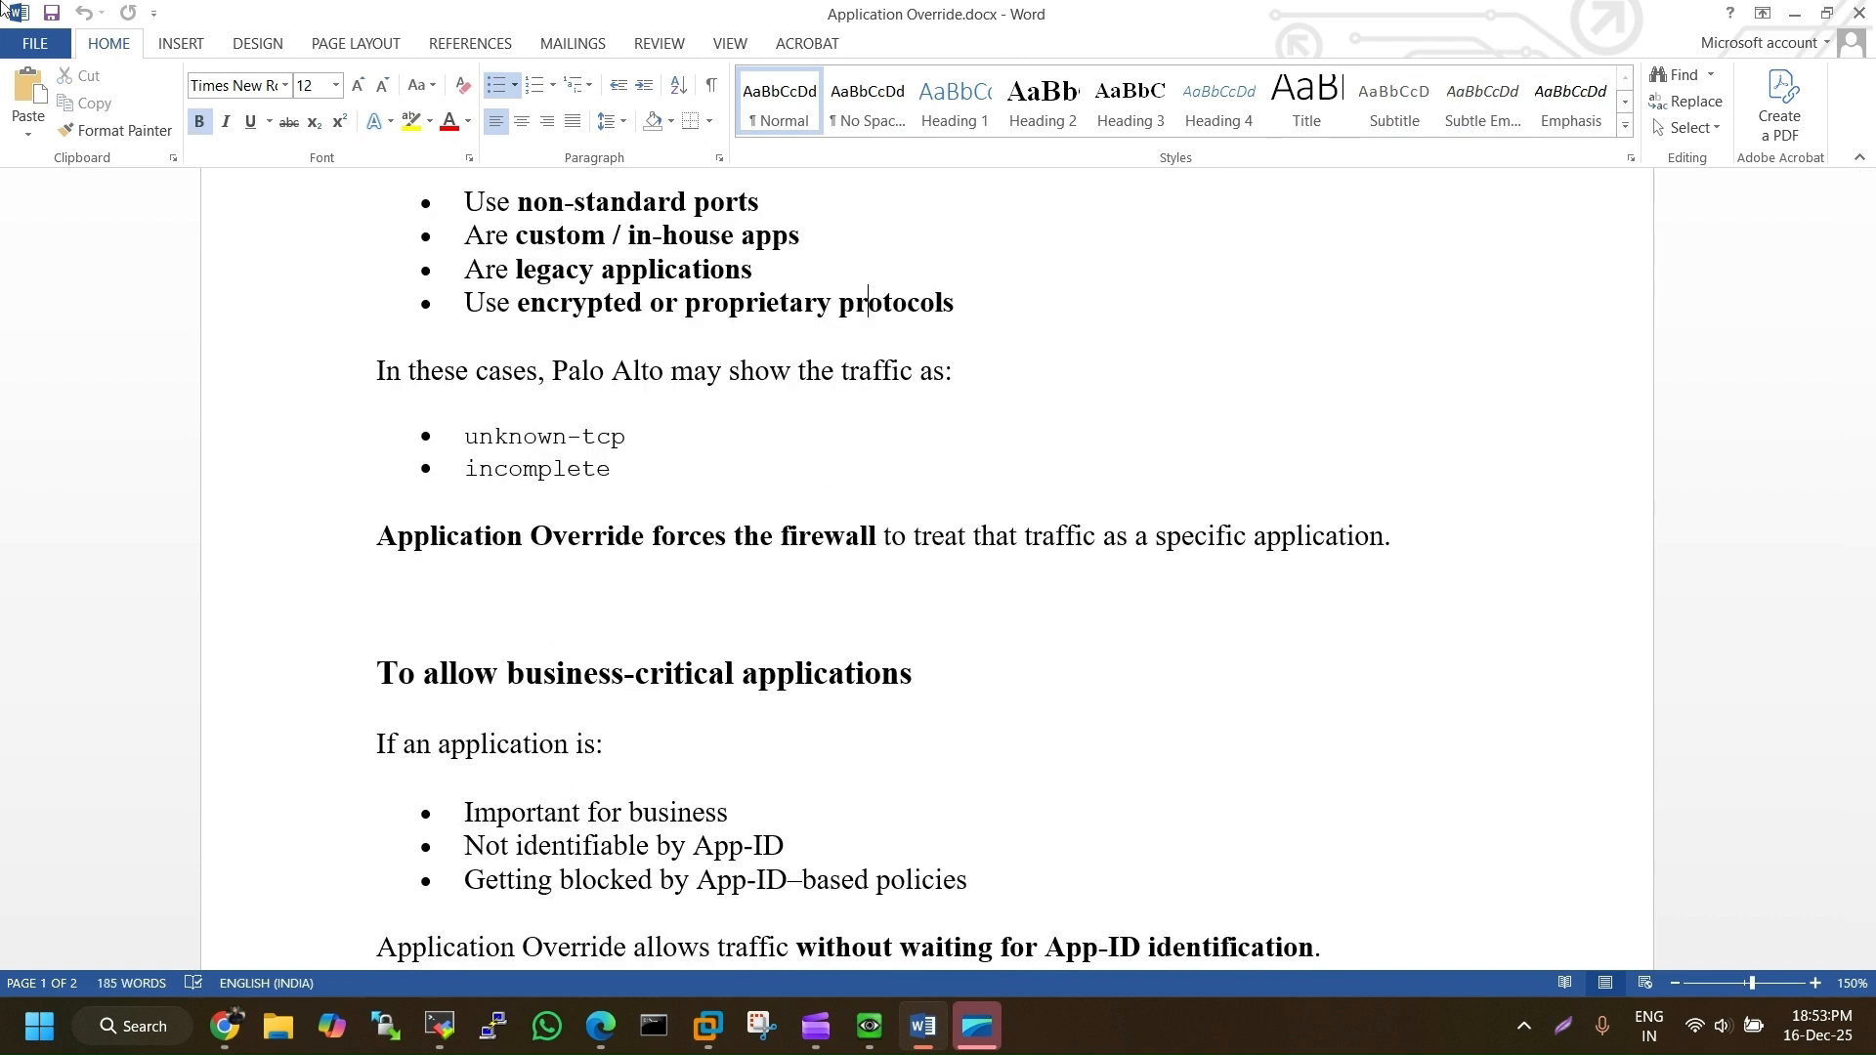
left_click_drag(380, 375, 944, 376)
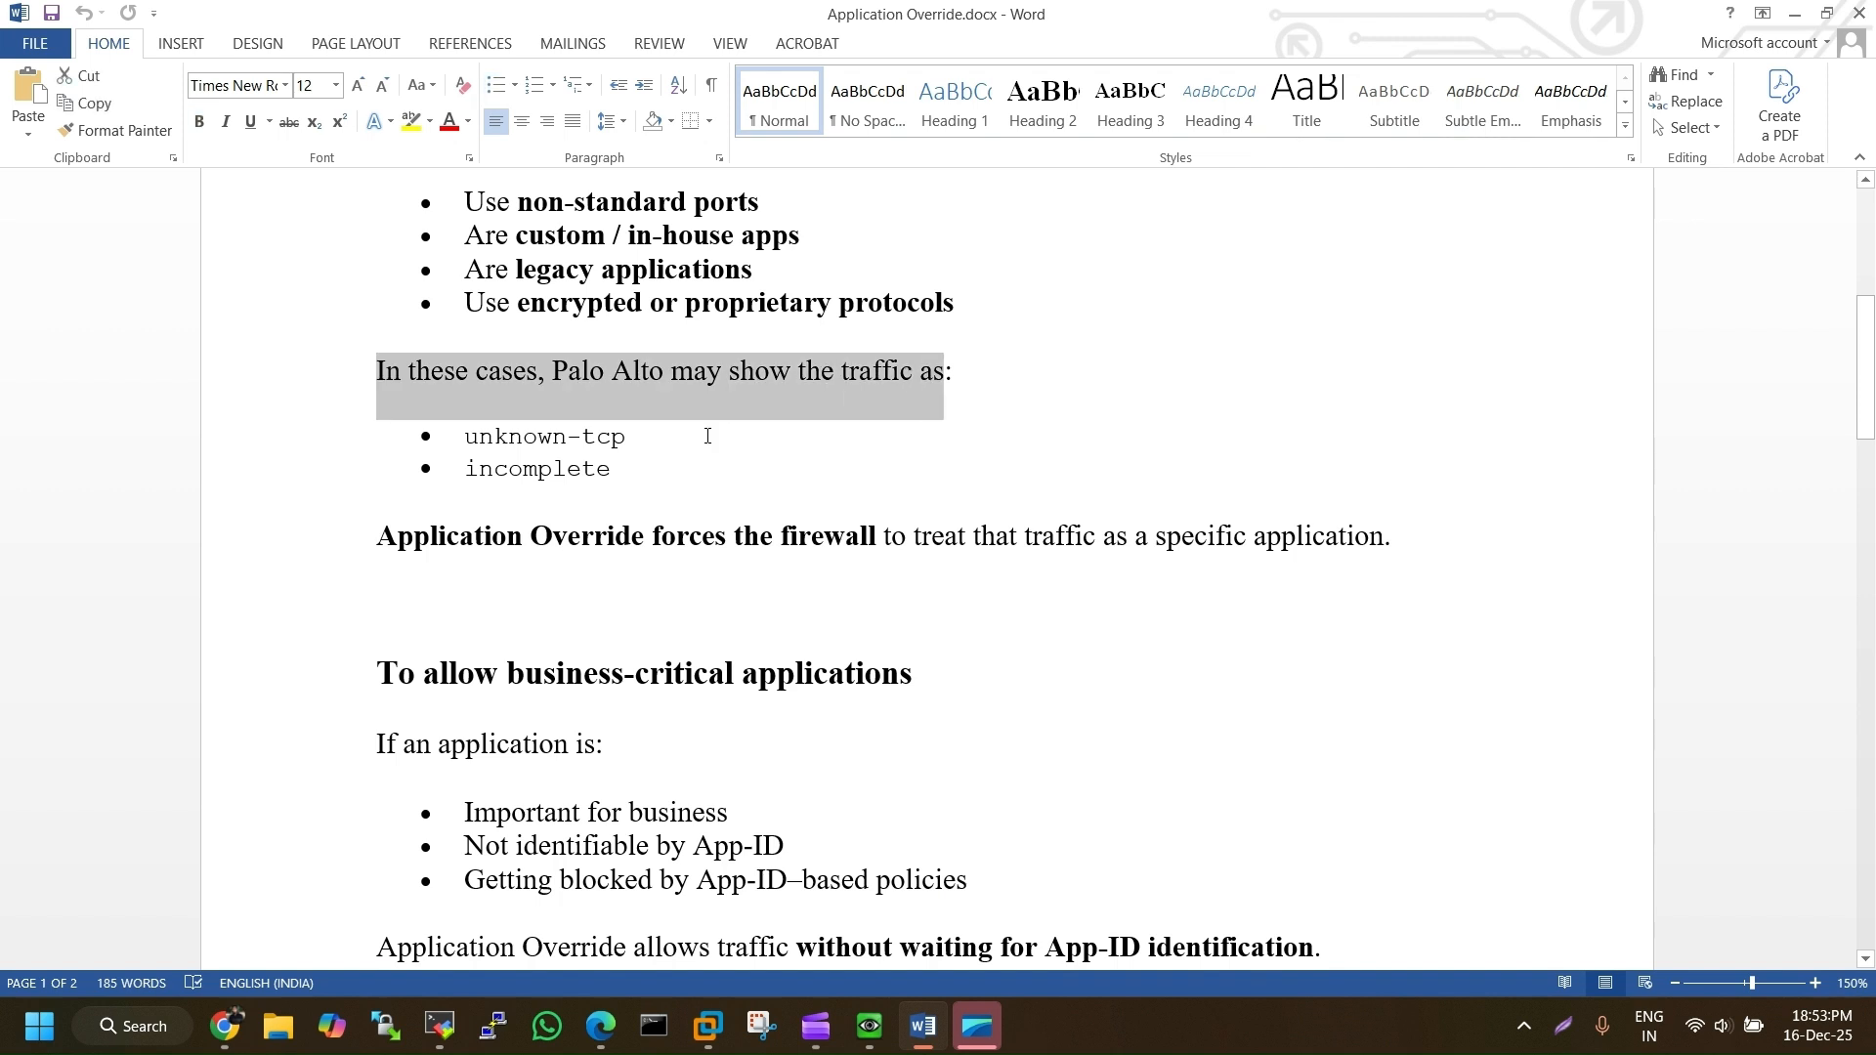
left_click_drag(708, 436, 619, 477)
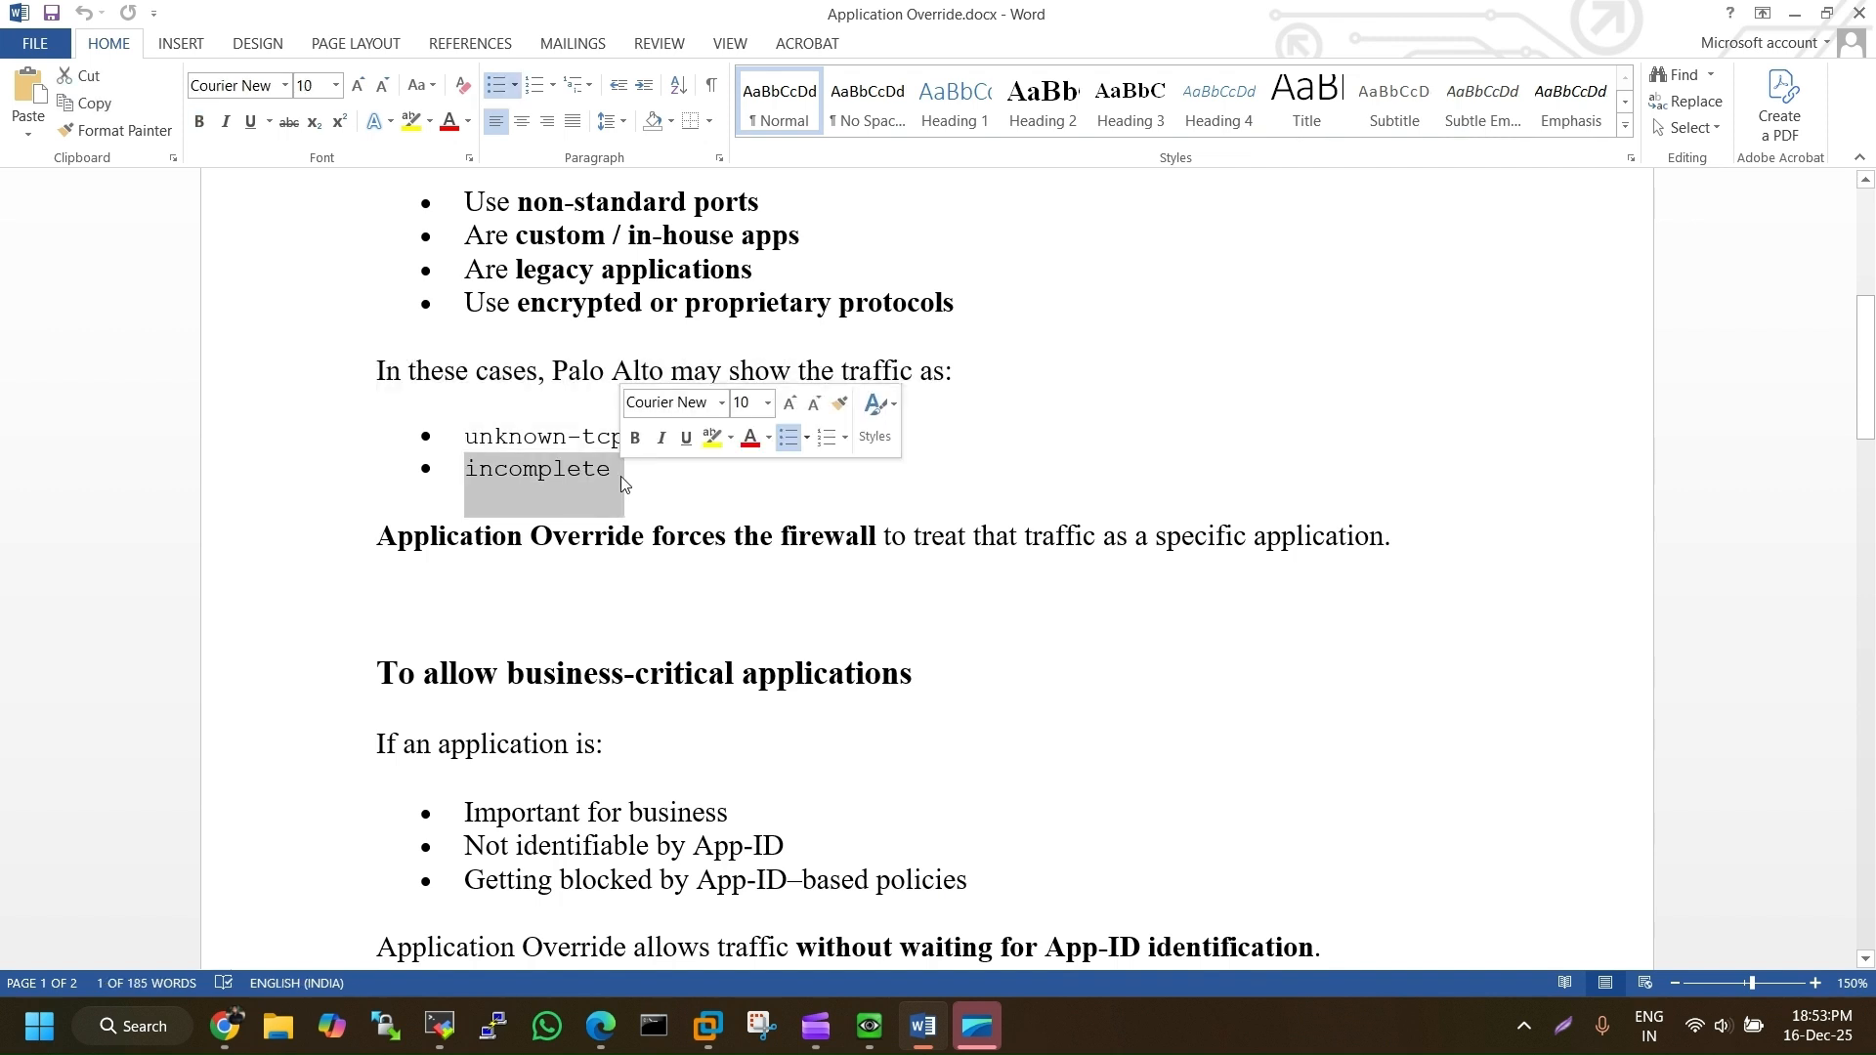
left_click(662, 511)
Delete the empty line above the heading "To allow business-critical applications"
scroll(732, 430, "down", 1)
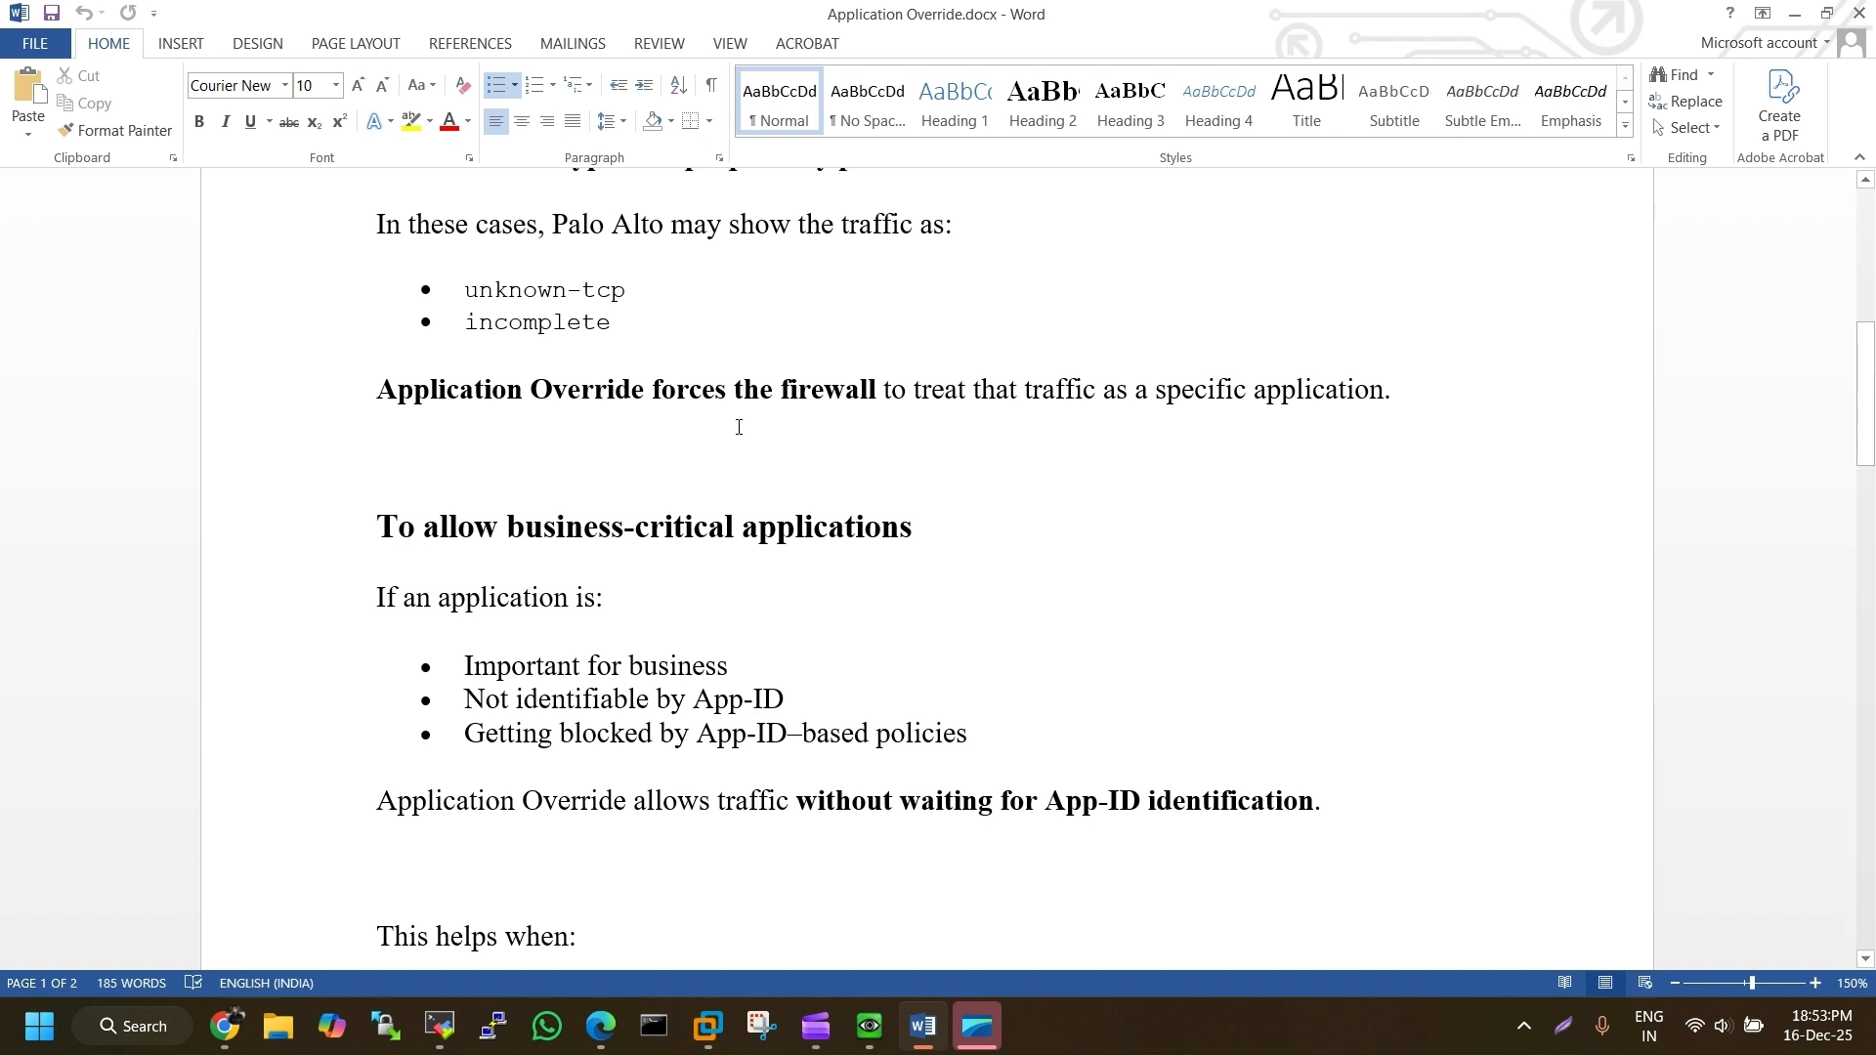
left_click(704, 467)
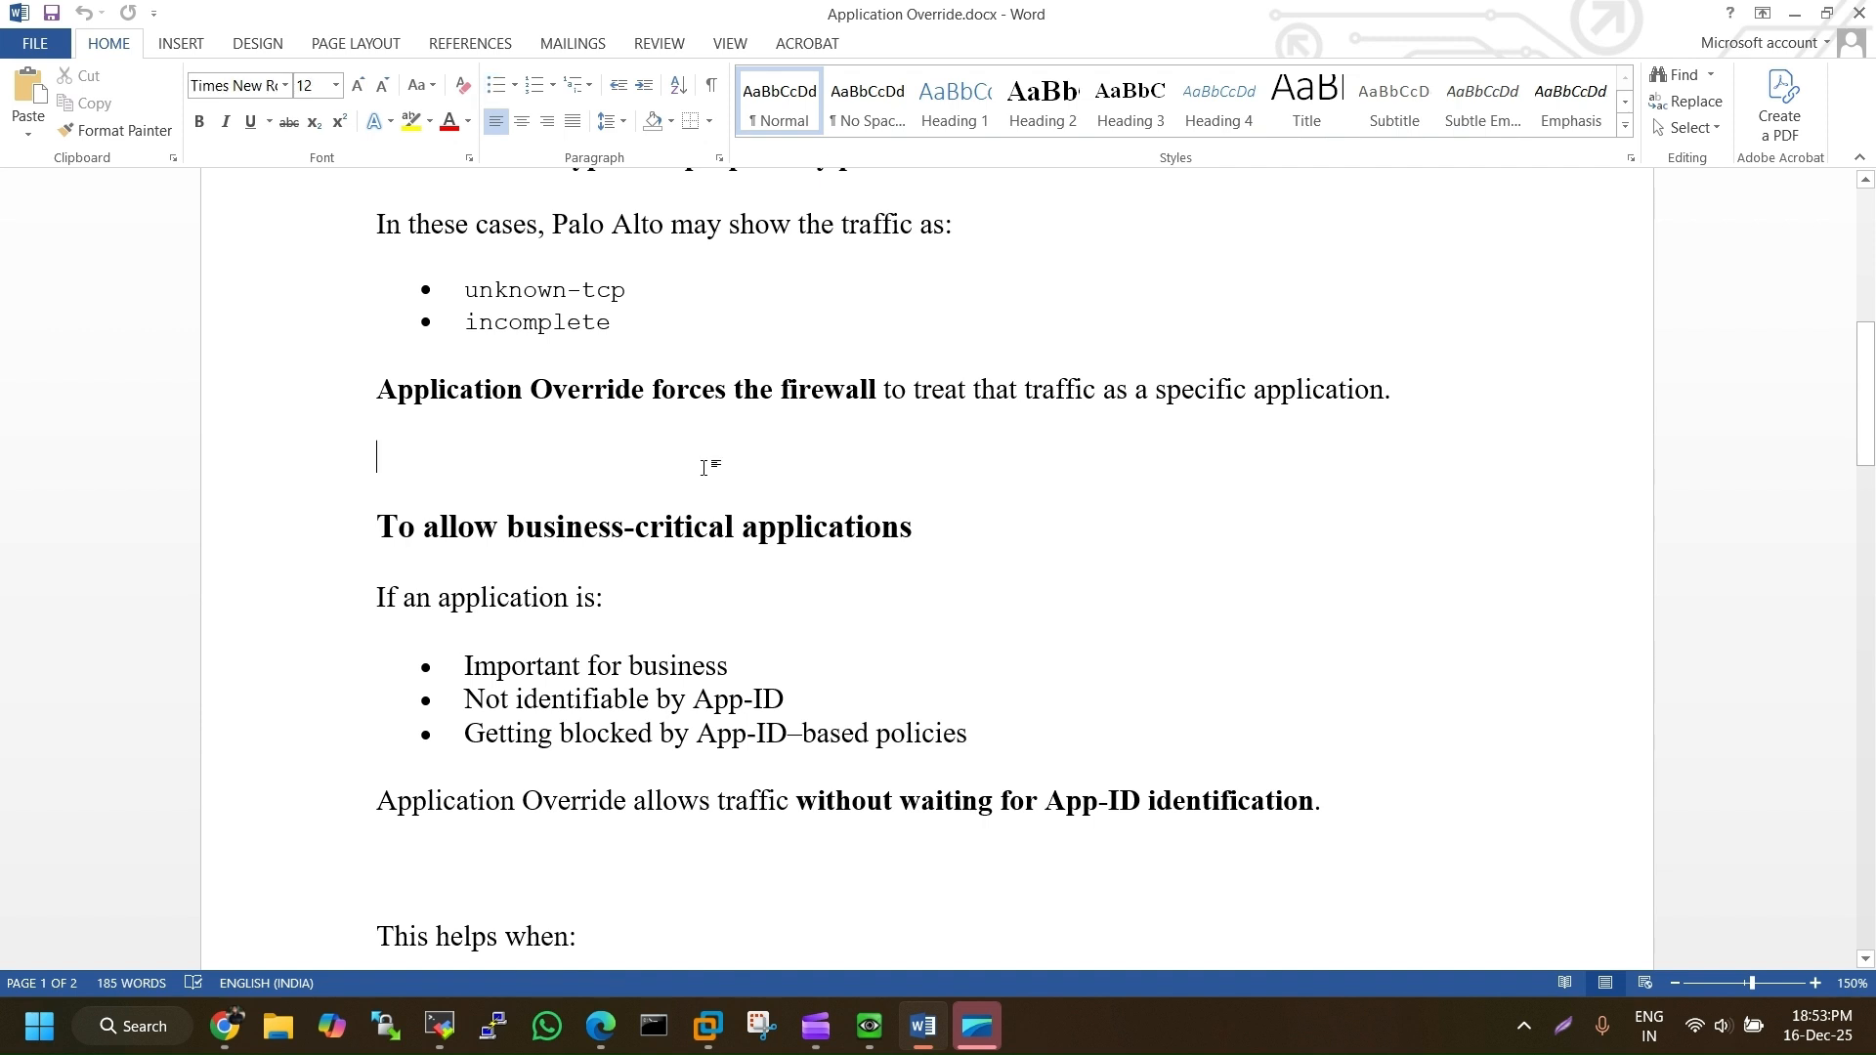
key("BackSpace")
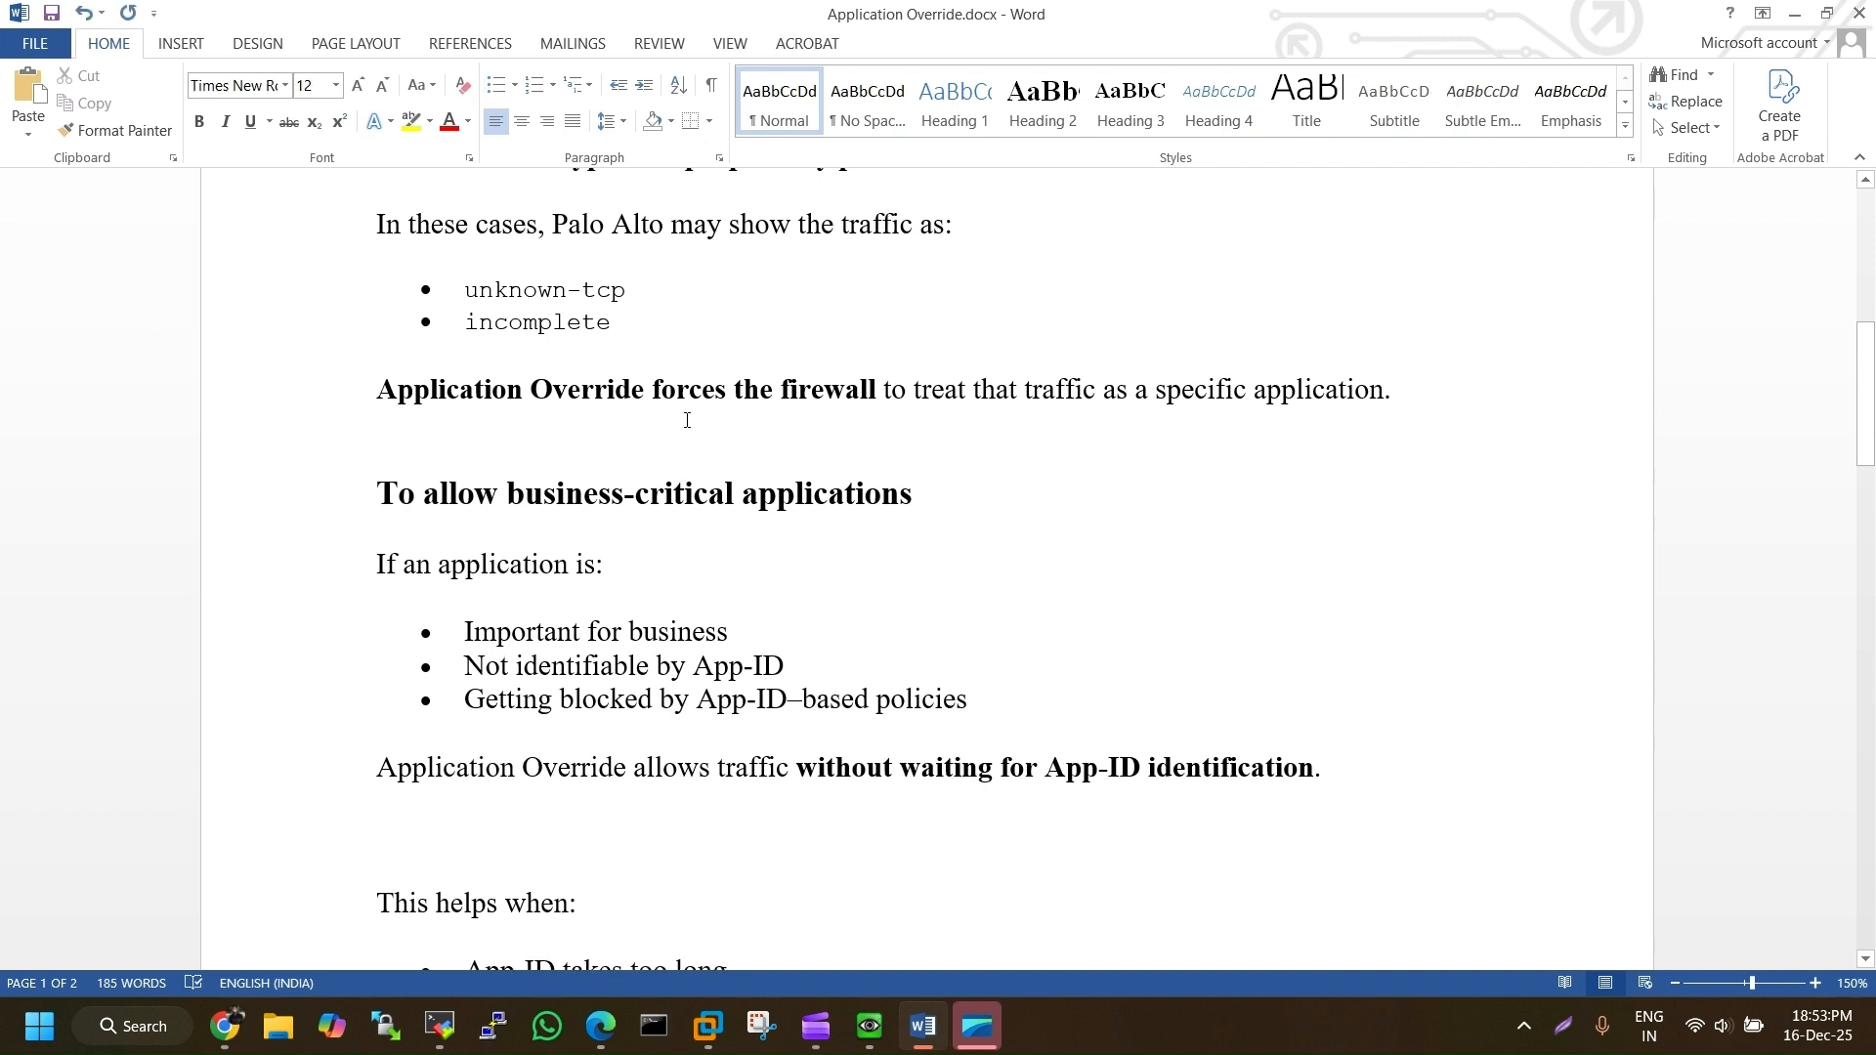
Read the sentence about Application Override forcing the firewall to treat traffic as a specific application
double_click(915, 391)
left_click_drag(975, 391, 1291, 396)
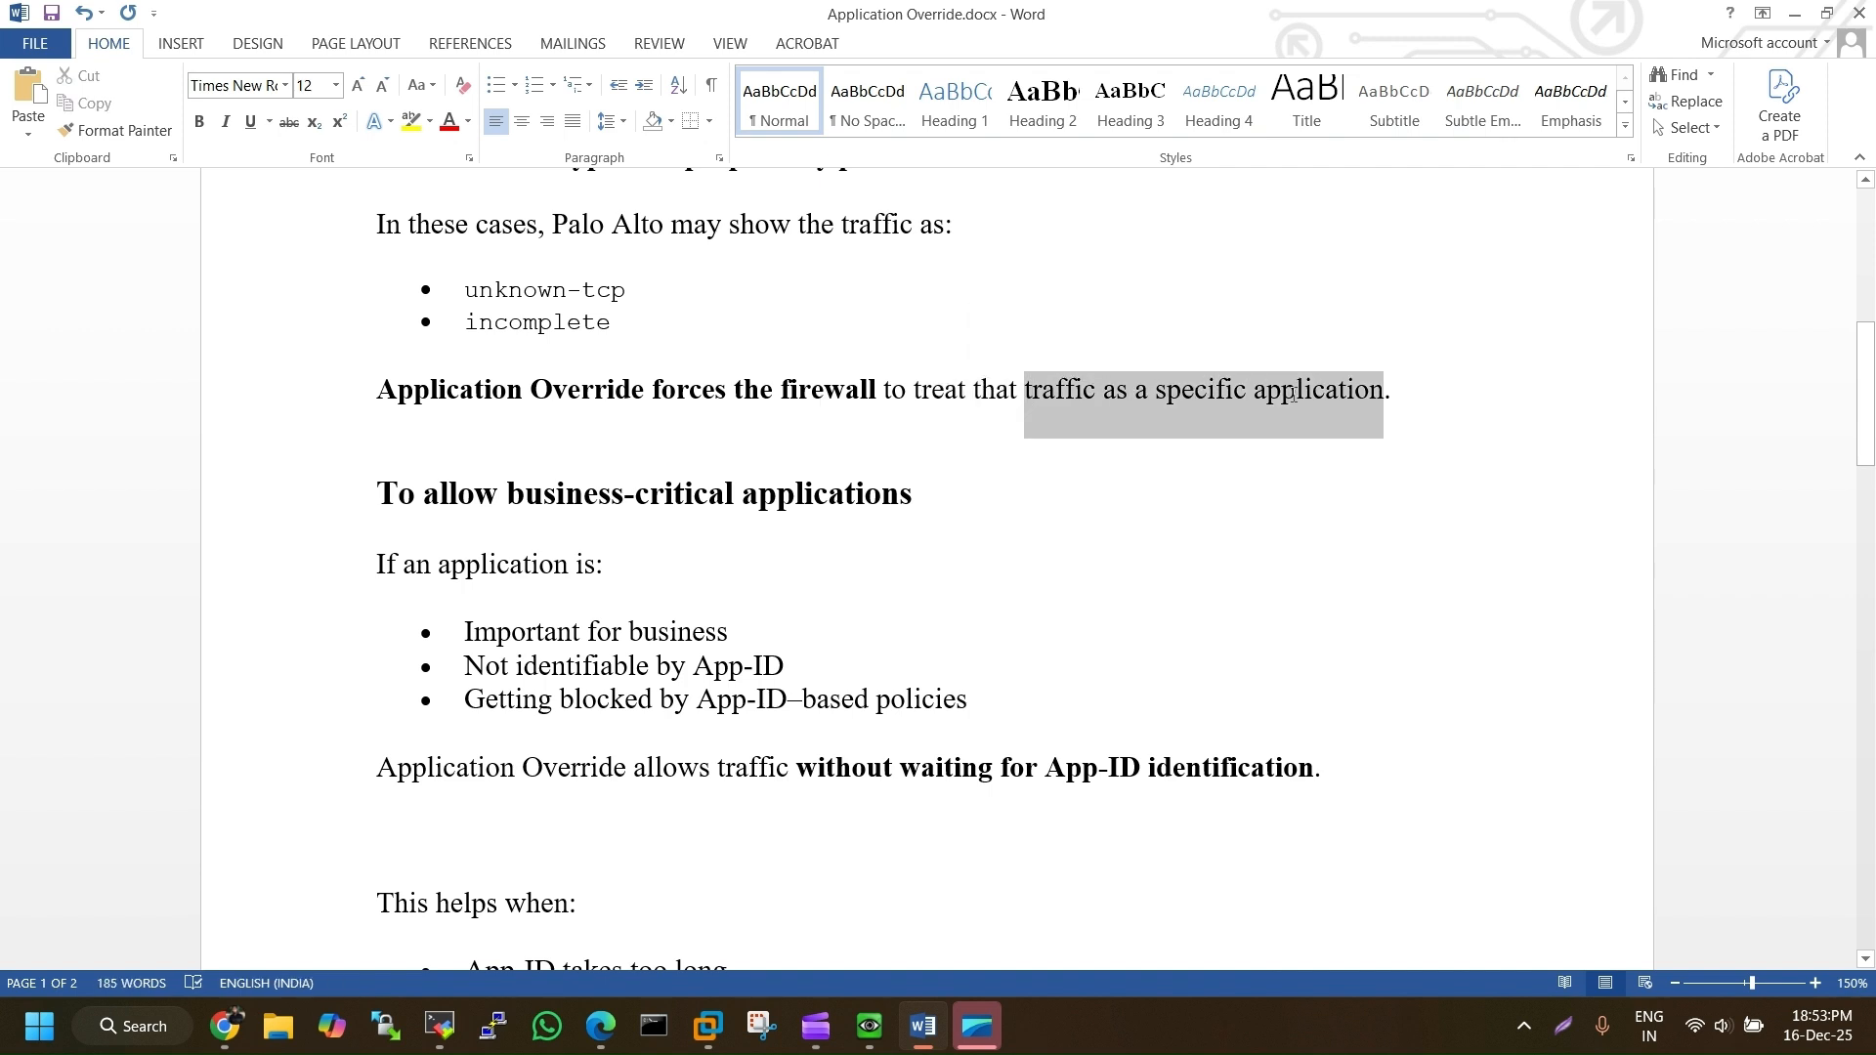
left_click(1305, 396)
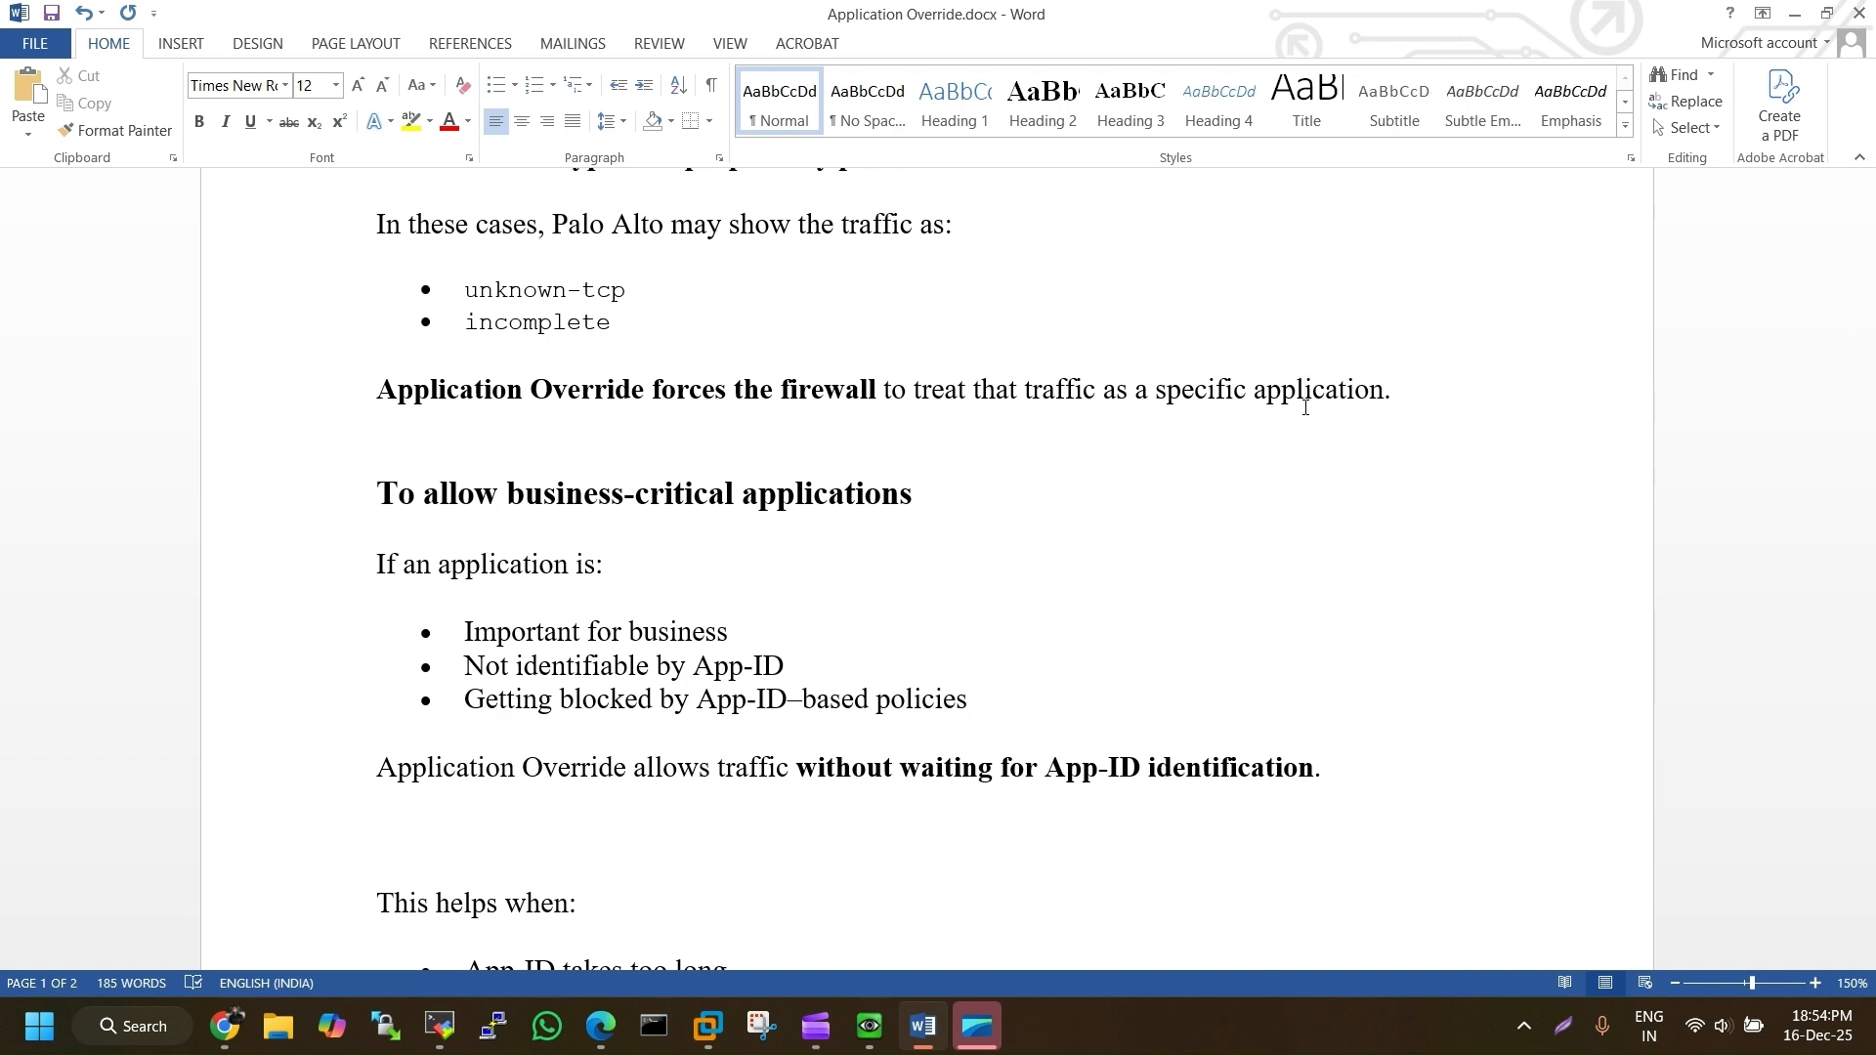
key("shift+Down")
key("shift+Down")
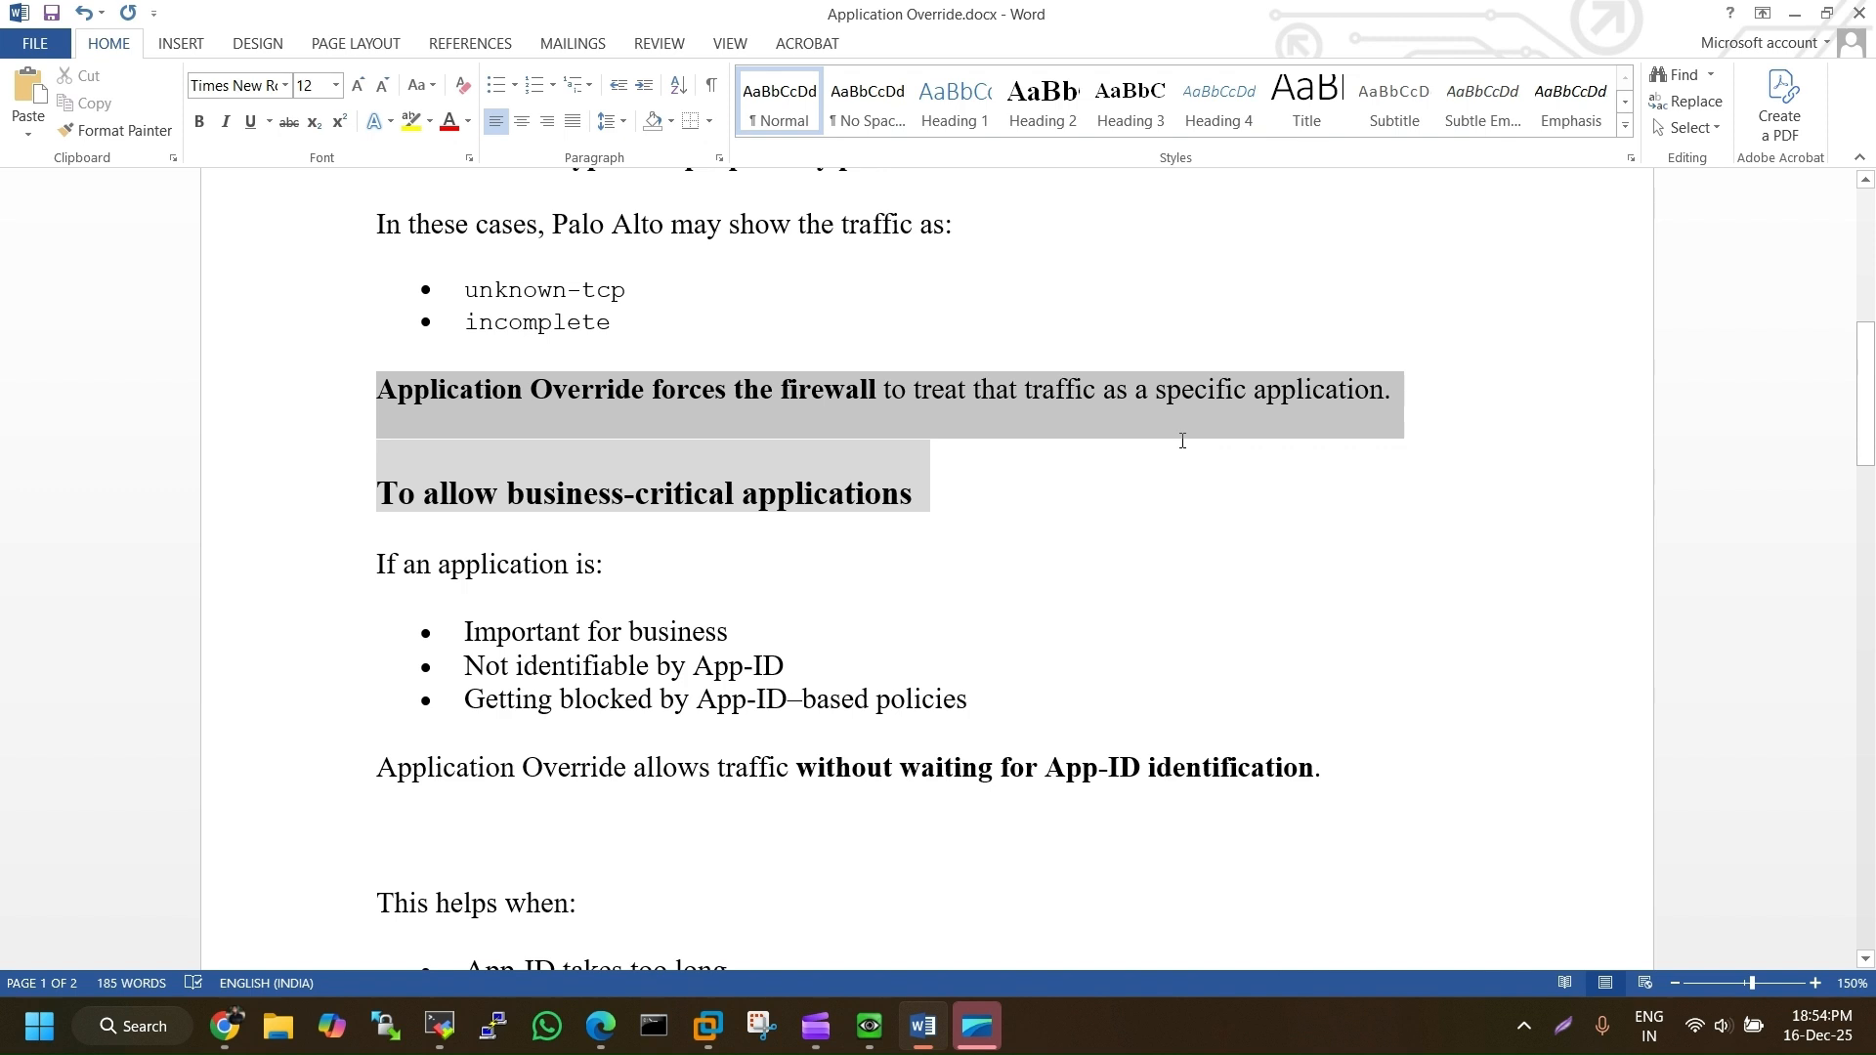
left_click(1382, 416, "shift")
left_click(725, 453)
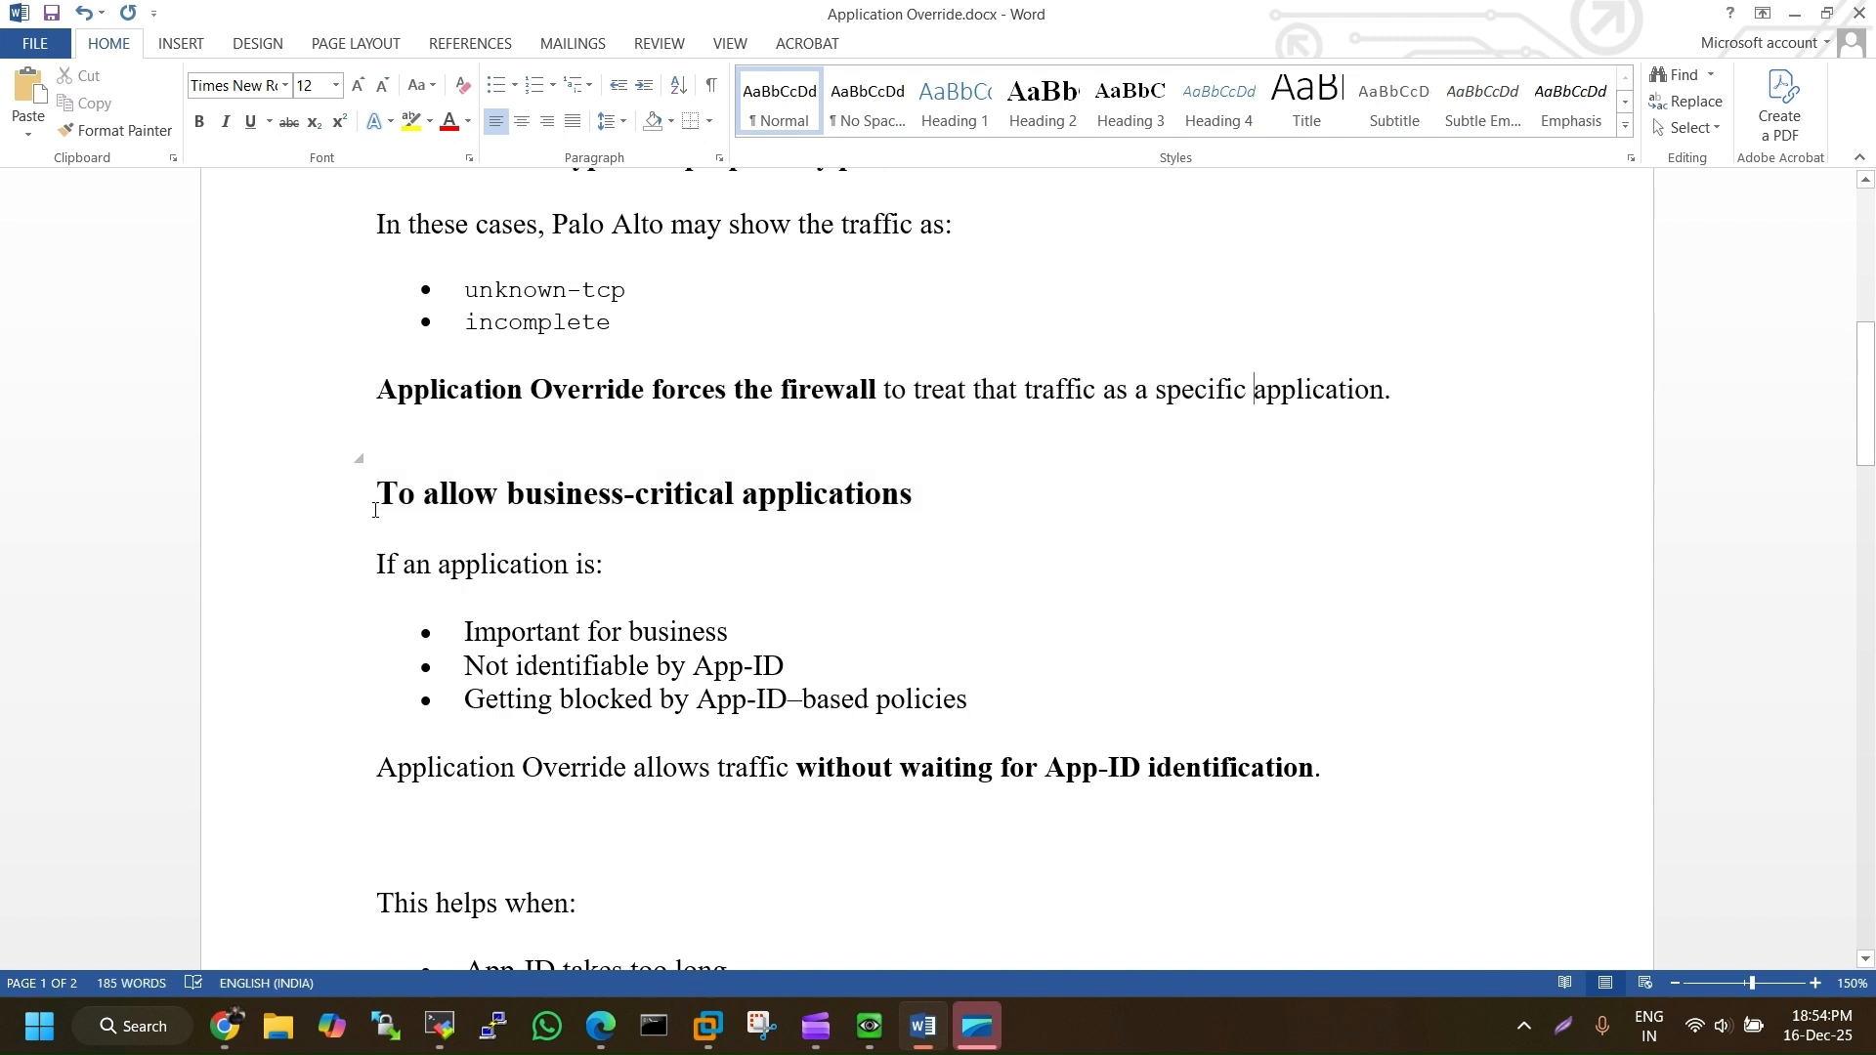
Read the "To allow business-critical applications" section, covering its list of conditions and the closing sentence on App-ID identification
left_click_drag(389, 508, 924, 501)
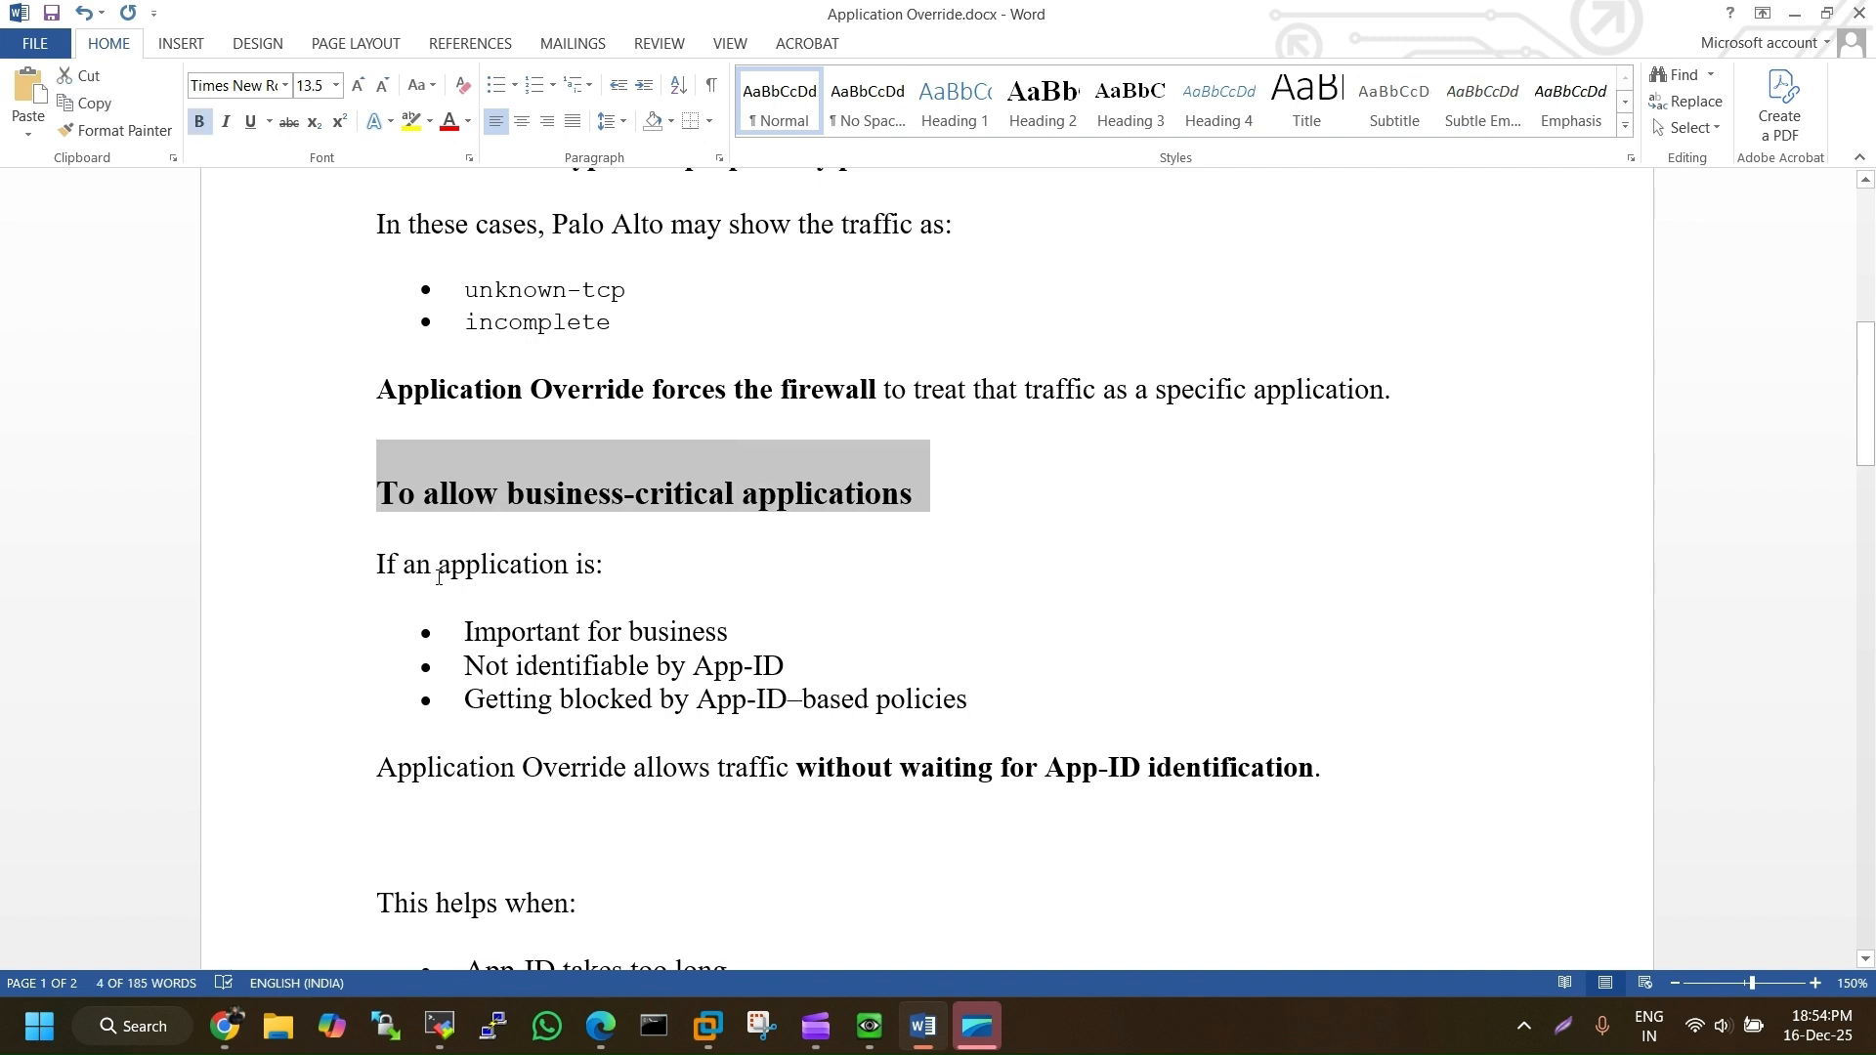
left_click_drag(577, 571, 455, 586)
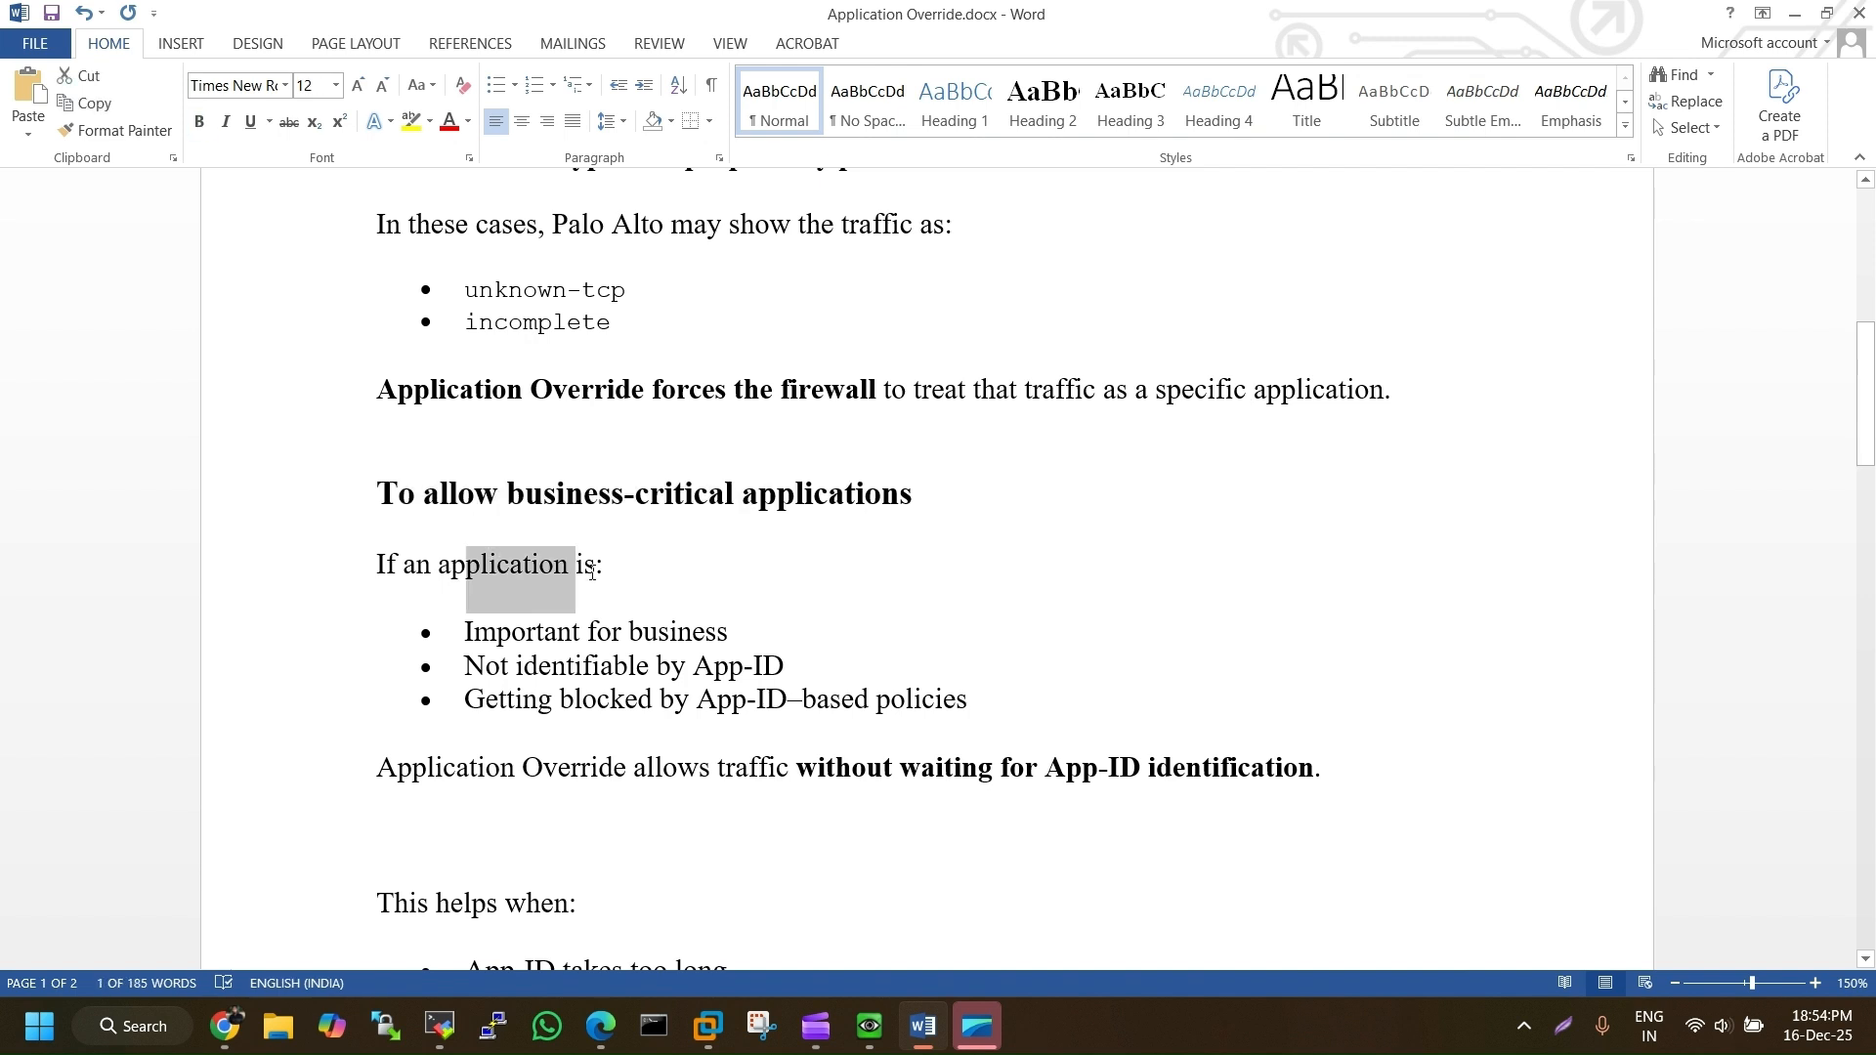
triple_click(660, 643)
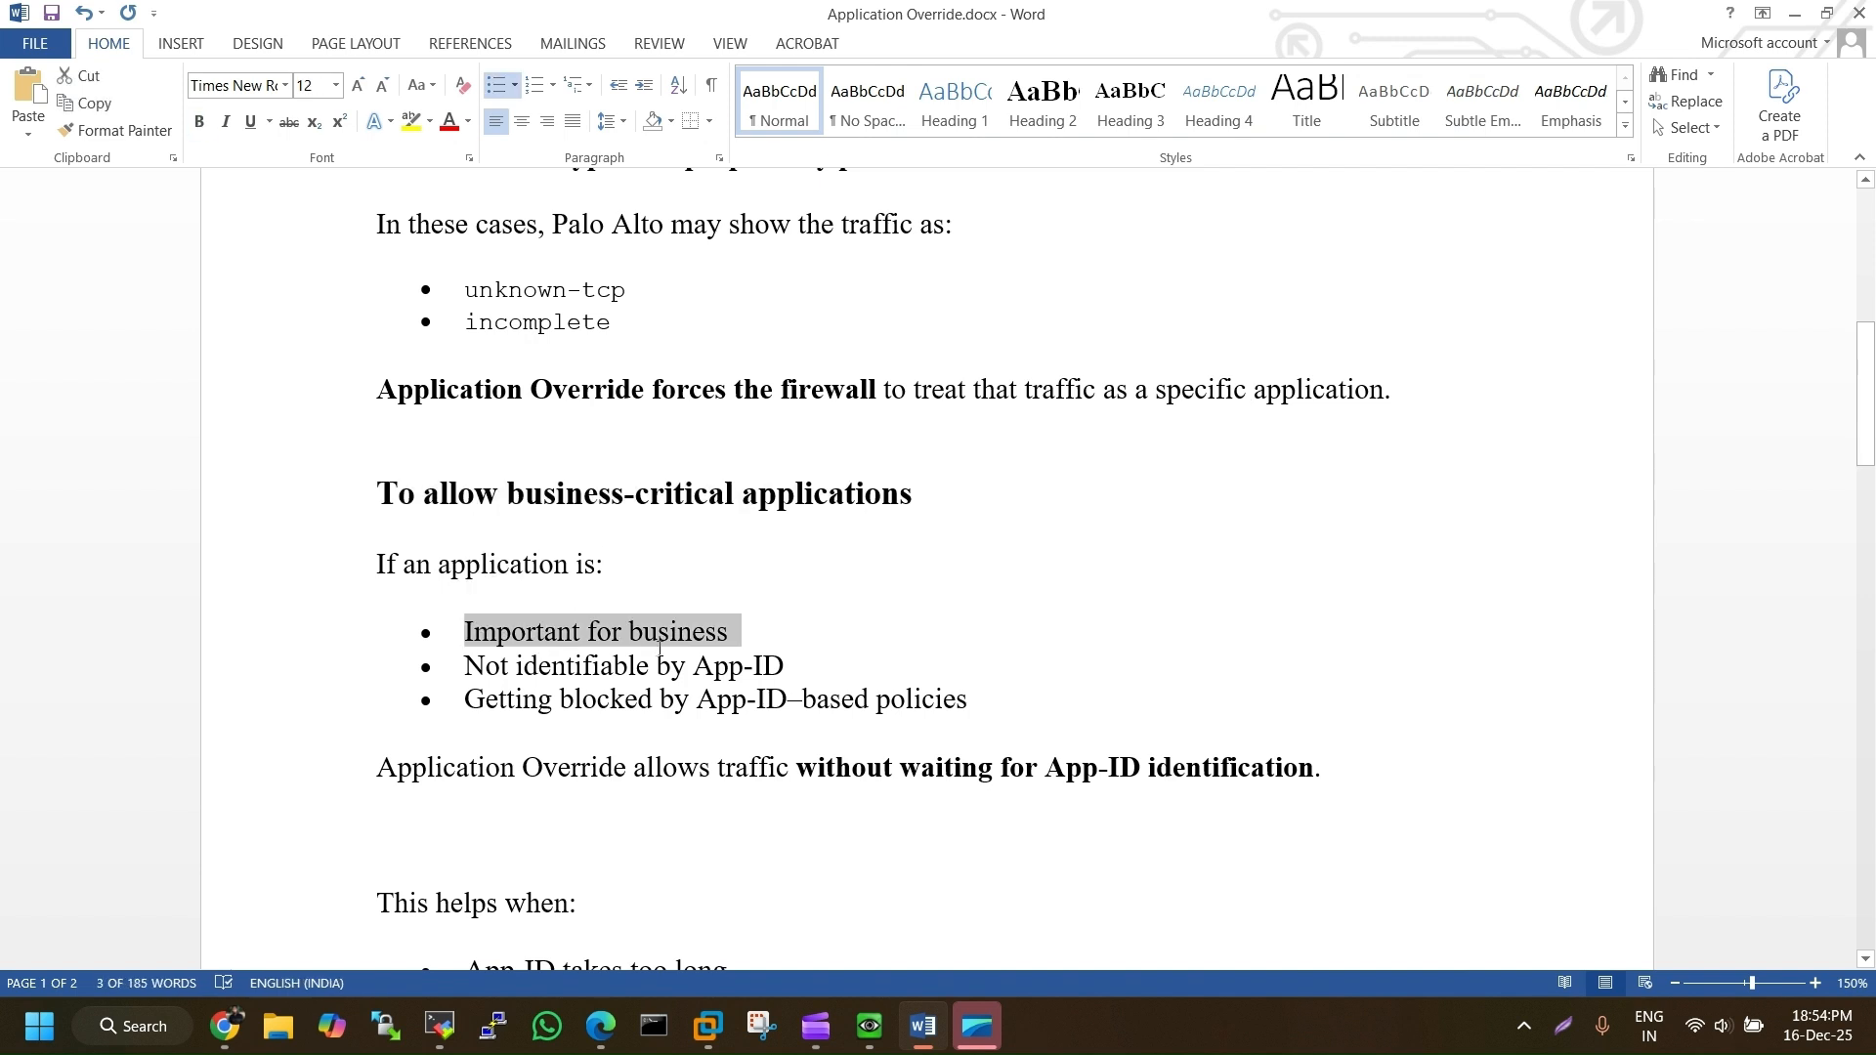
left_click_drag(465, 668, 798, 667)
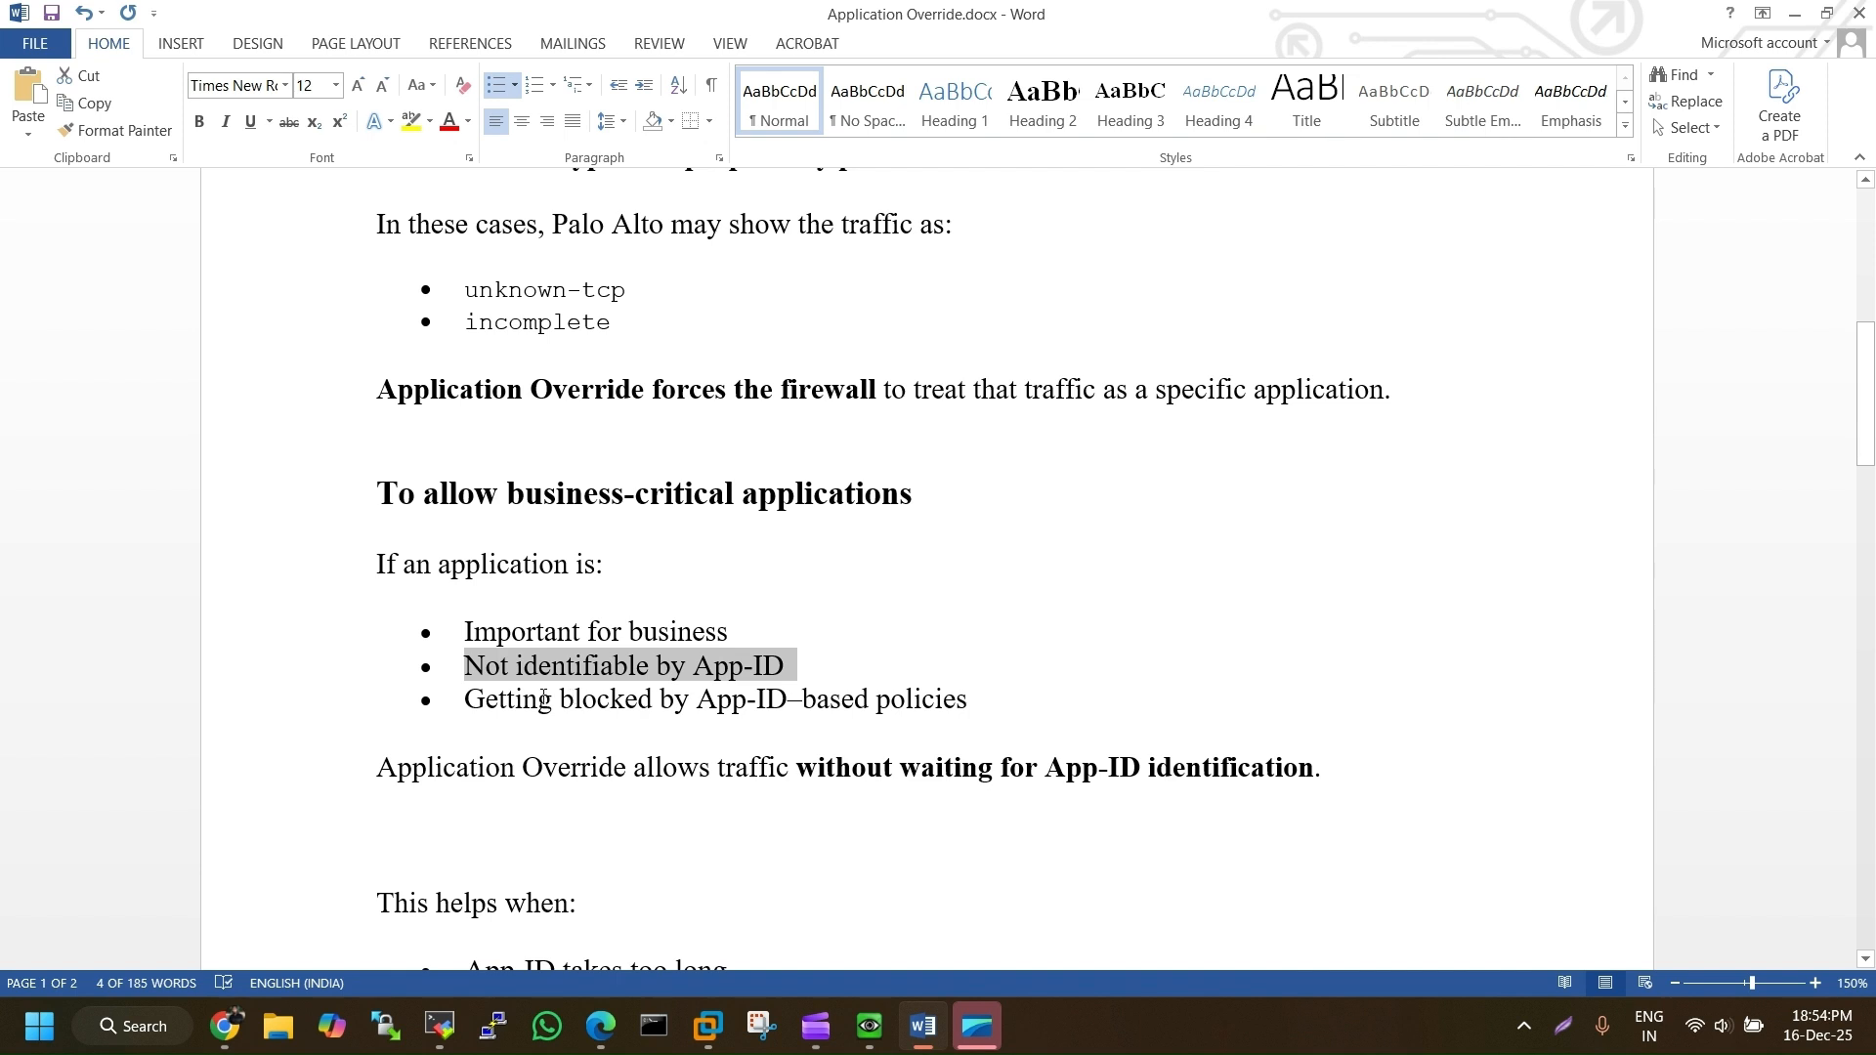
left_click_drag(465, 701, 907, 710)
scroll(739, 723, "down", 3)
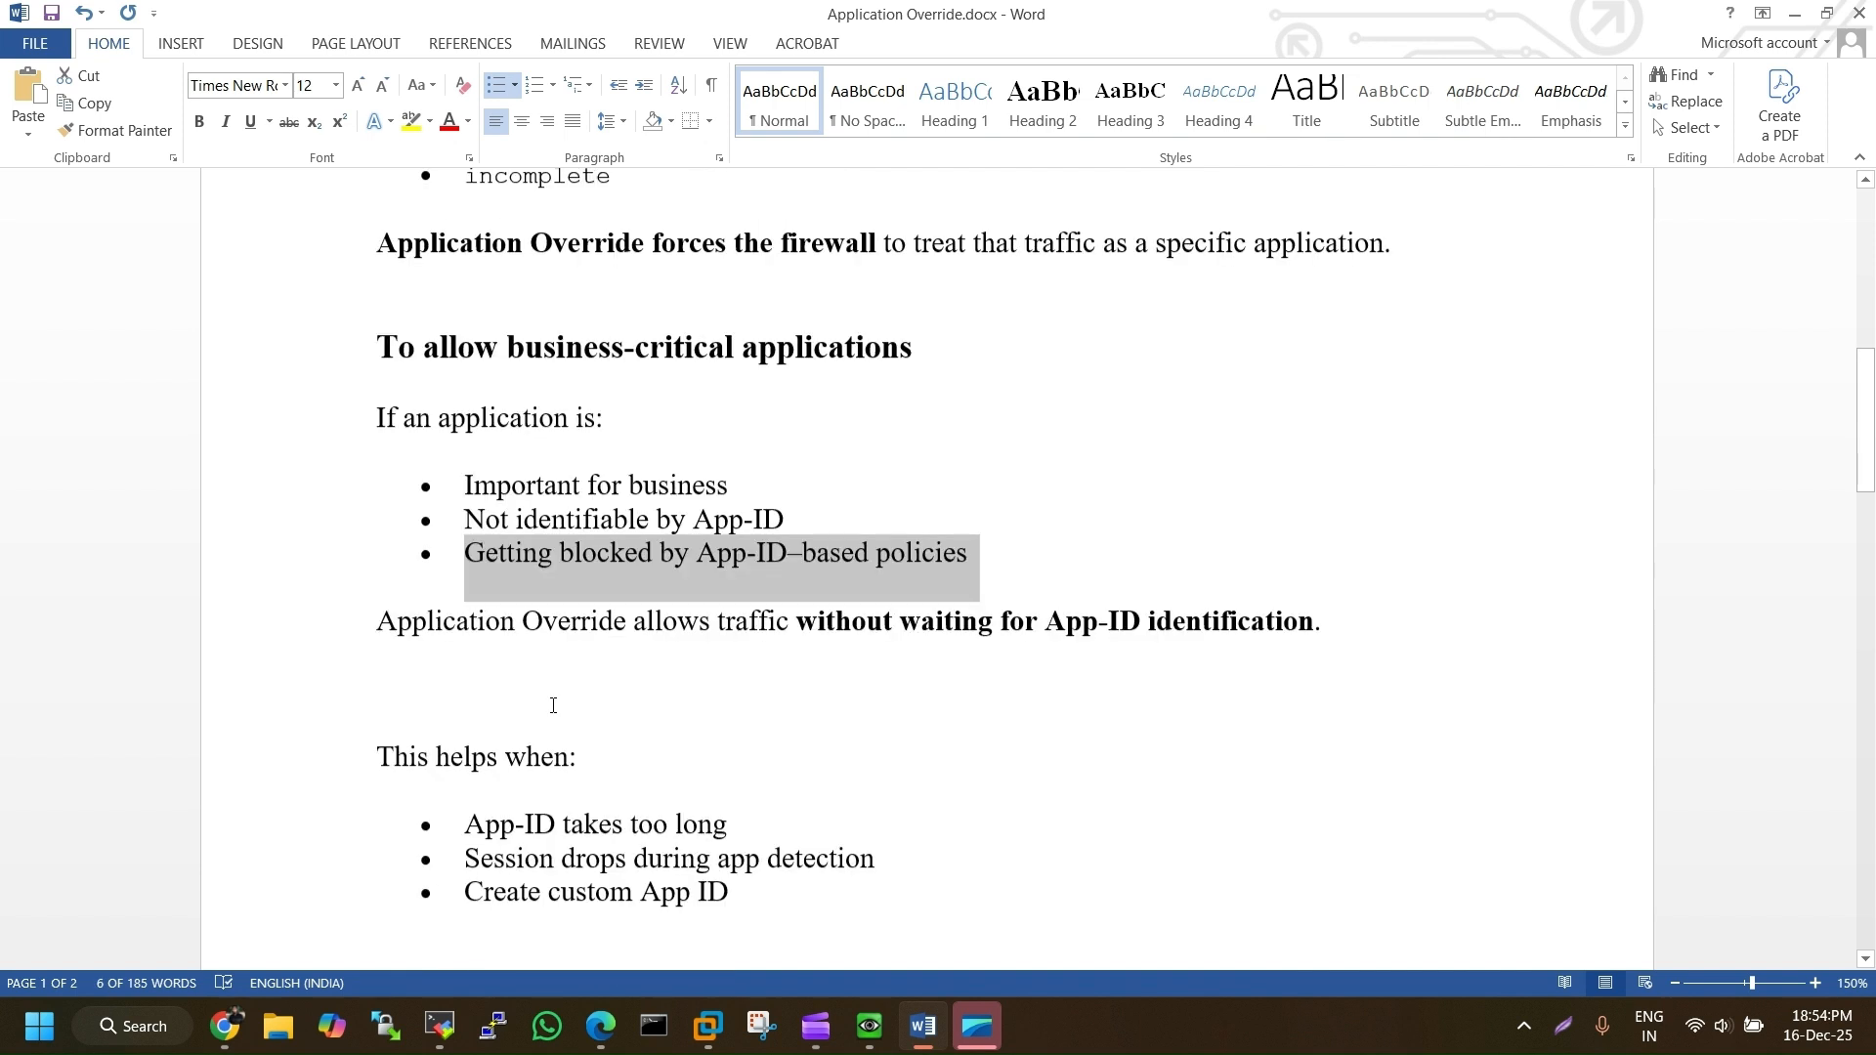
left_click_drag(516, 622, 1171, 660)
left_click(1137, 664)
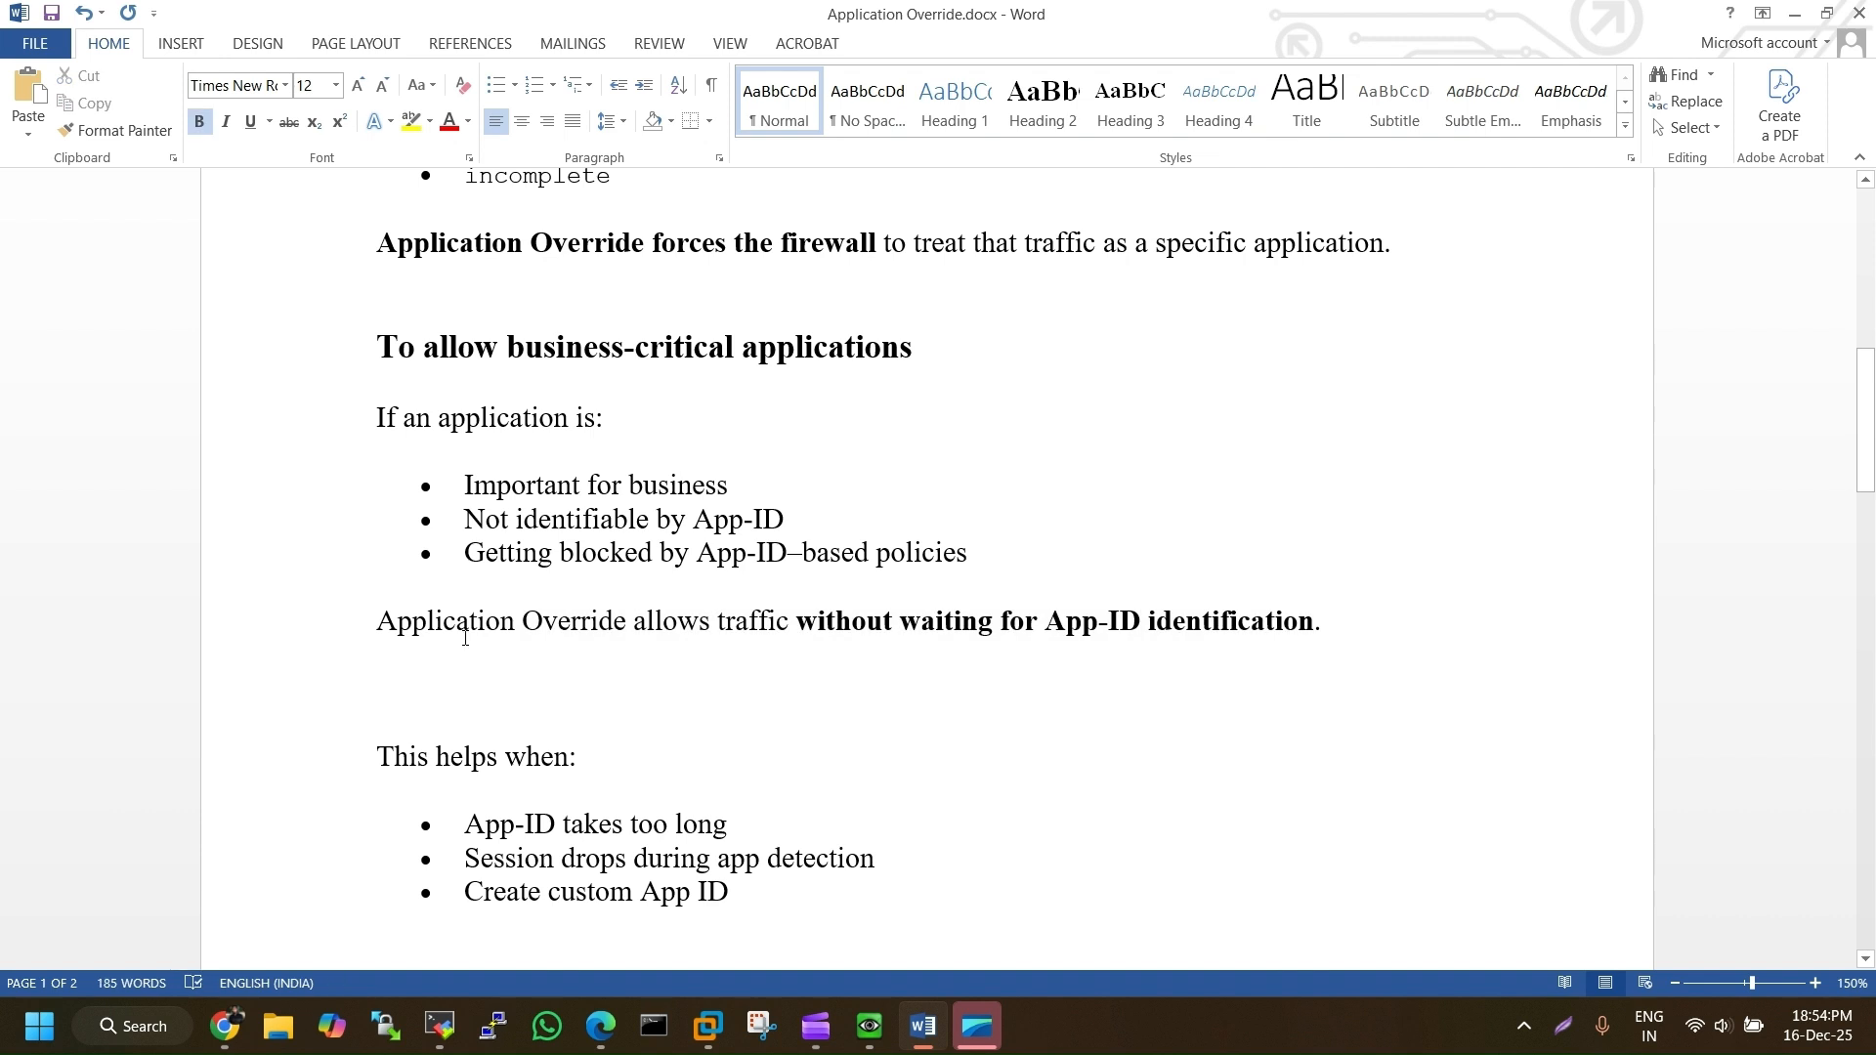
left_click_drag(465, 637, 1354, 618)
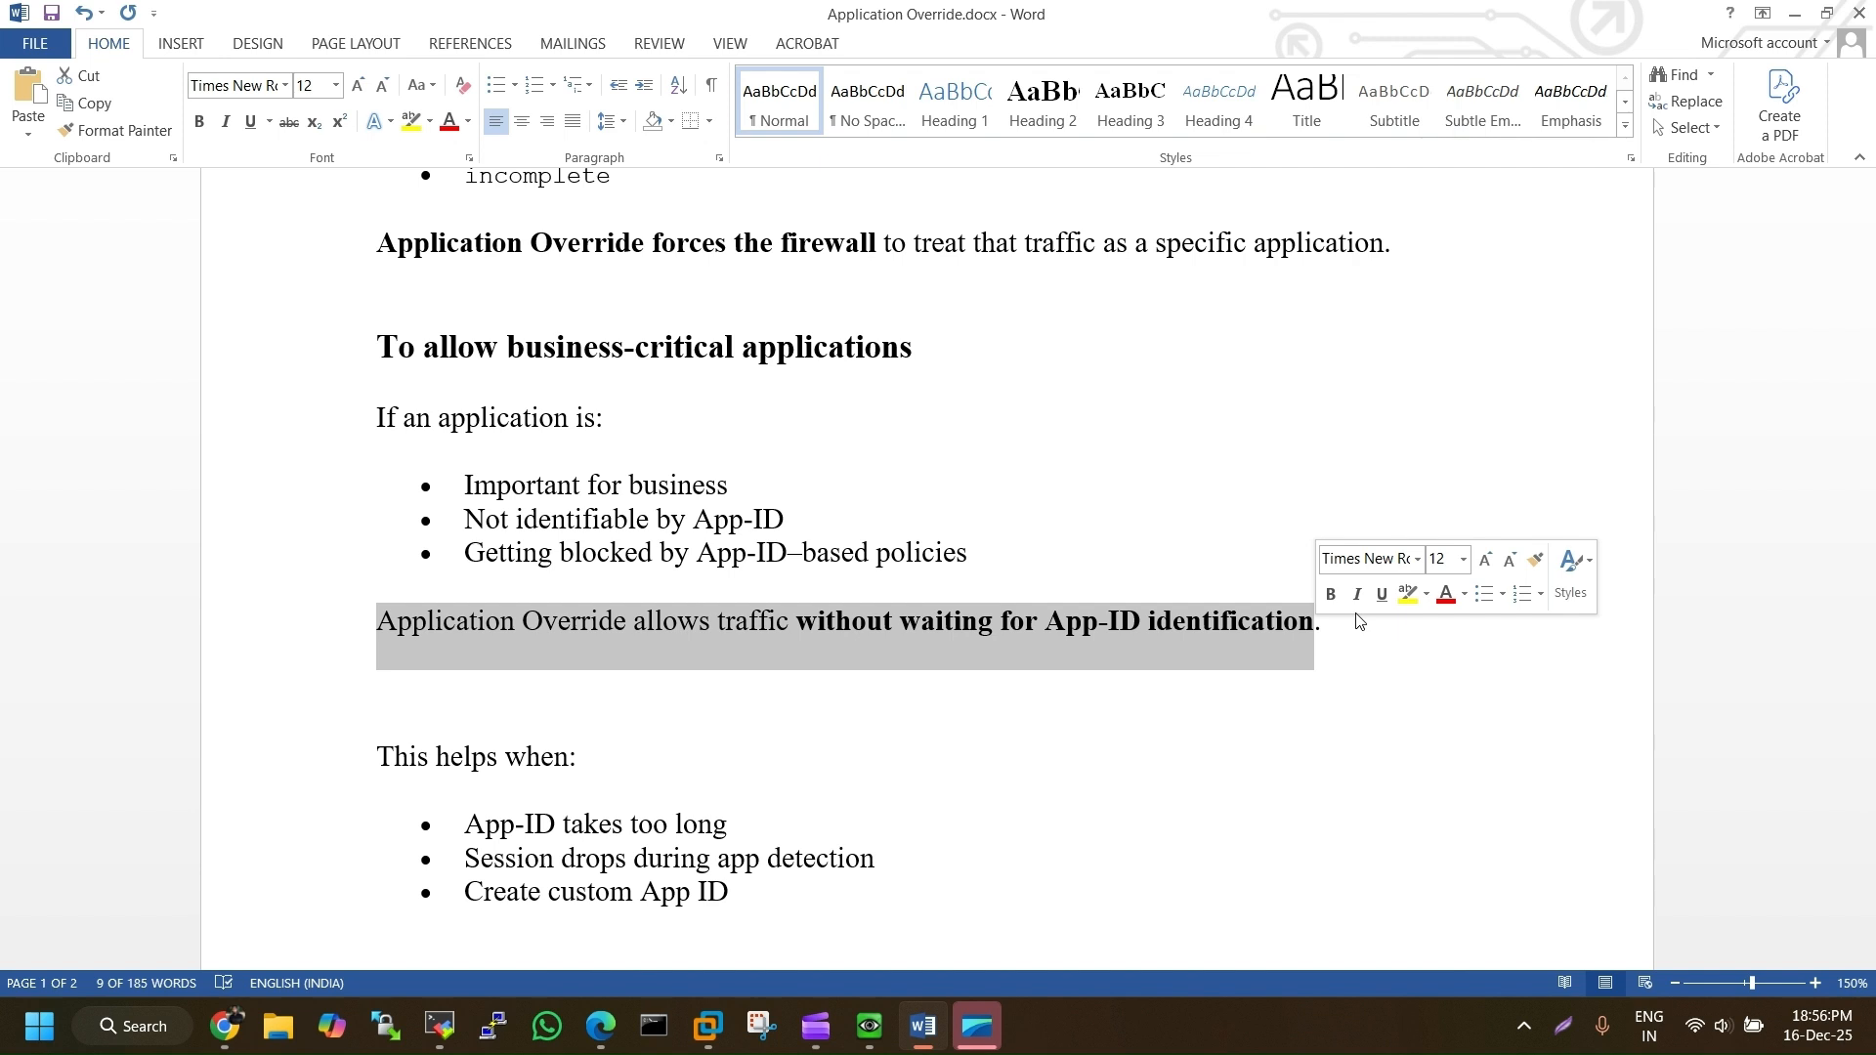
left_click(532, 722)
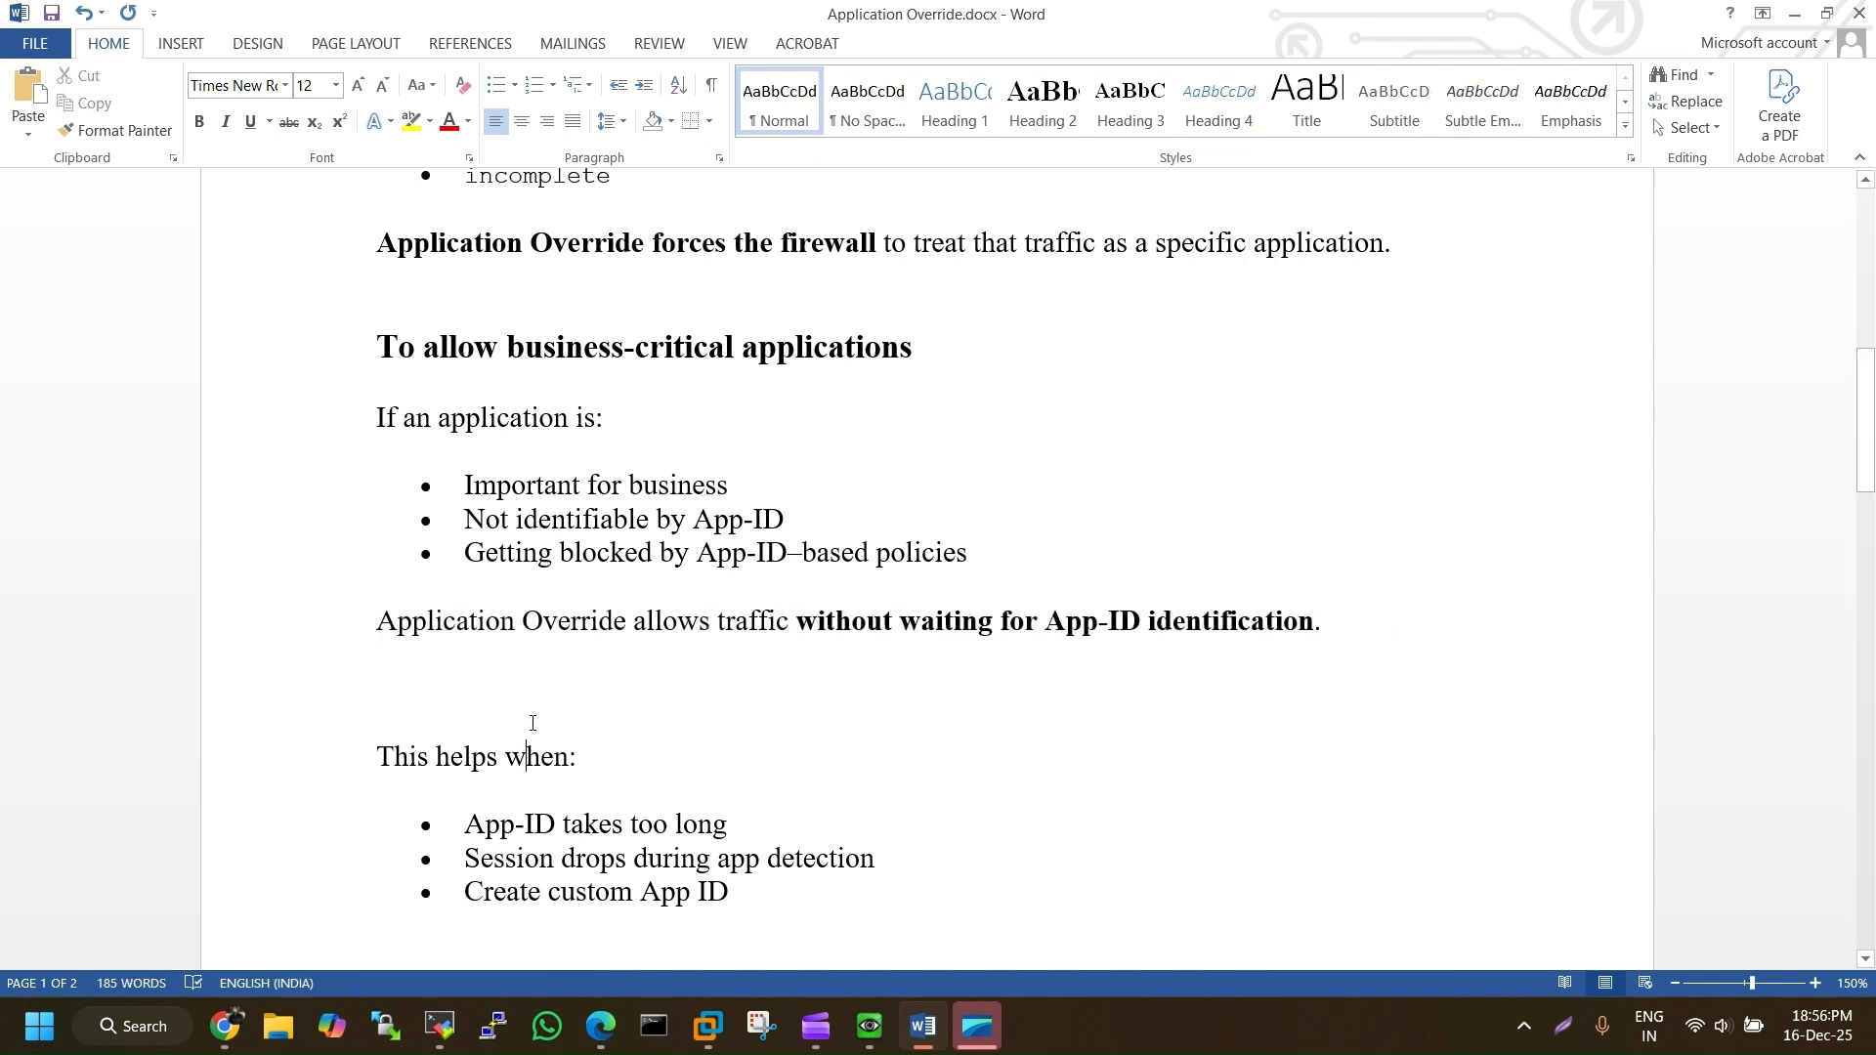
Read the "This helps when:" list on slow App-ID, session drops during app detection and creating a custom App ID
scroll(526, 689, "down", 3)
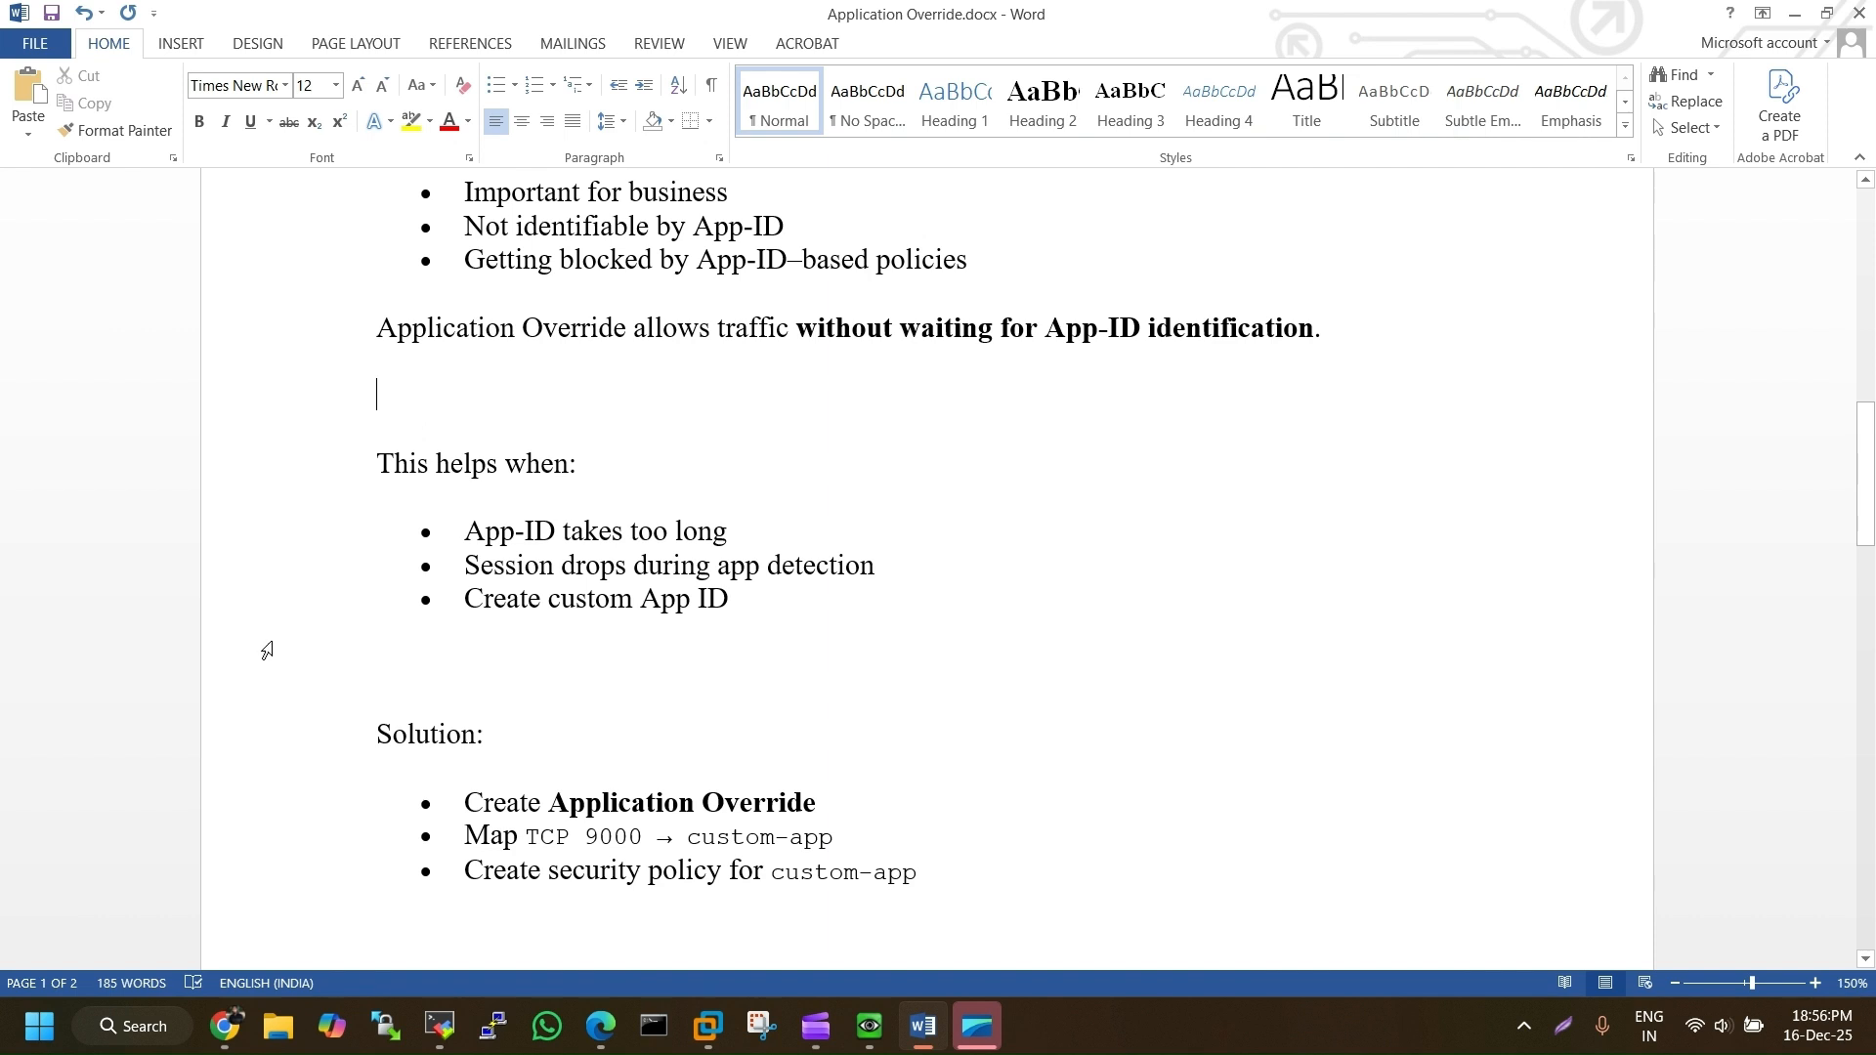
left_click_drag(377, 463, 569, 463)
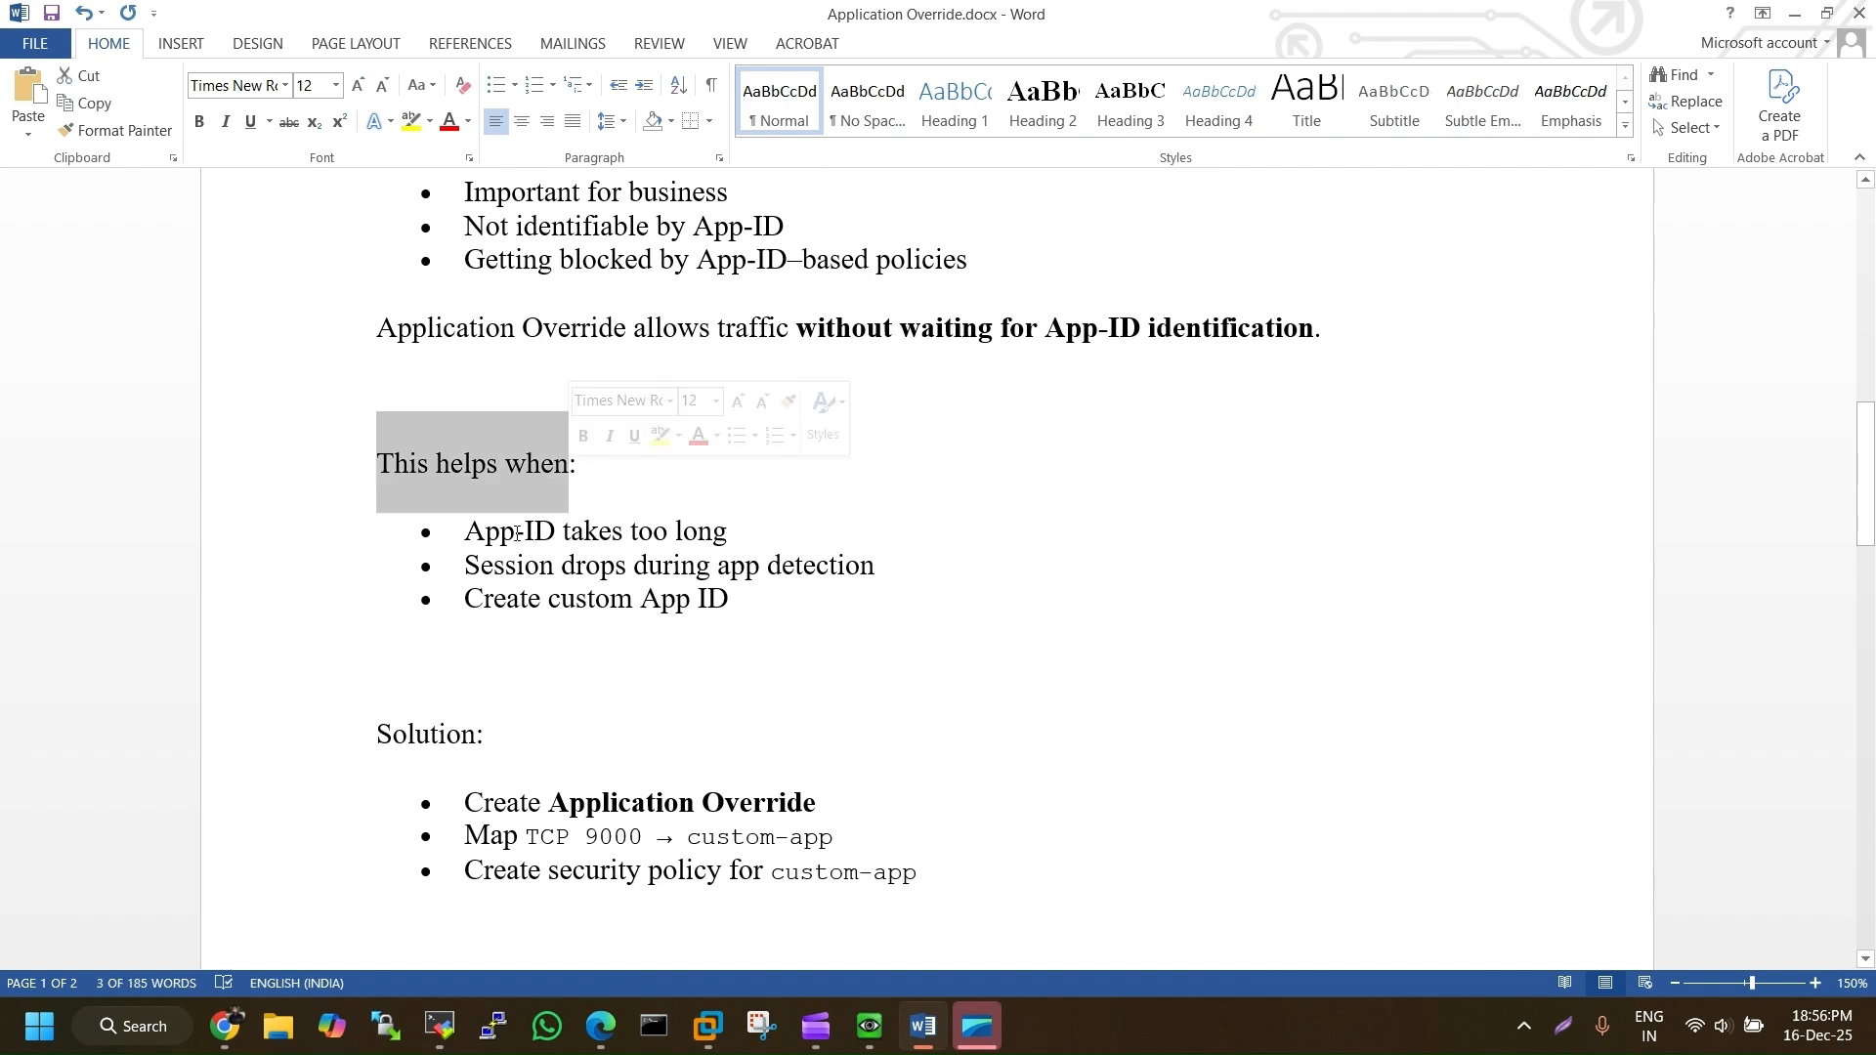
left_click_drag(517, 532, 671, 550)
left_click(598, 533)
left_click_drag(466, 531, 727, 532)
left_click(712, 569)
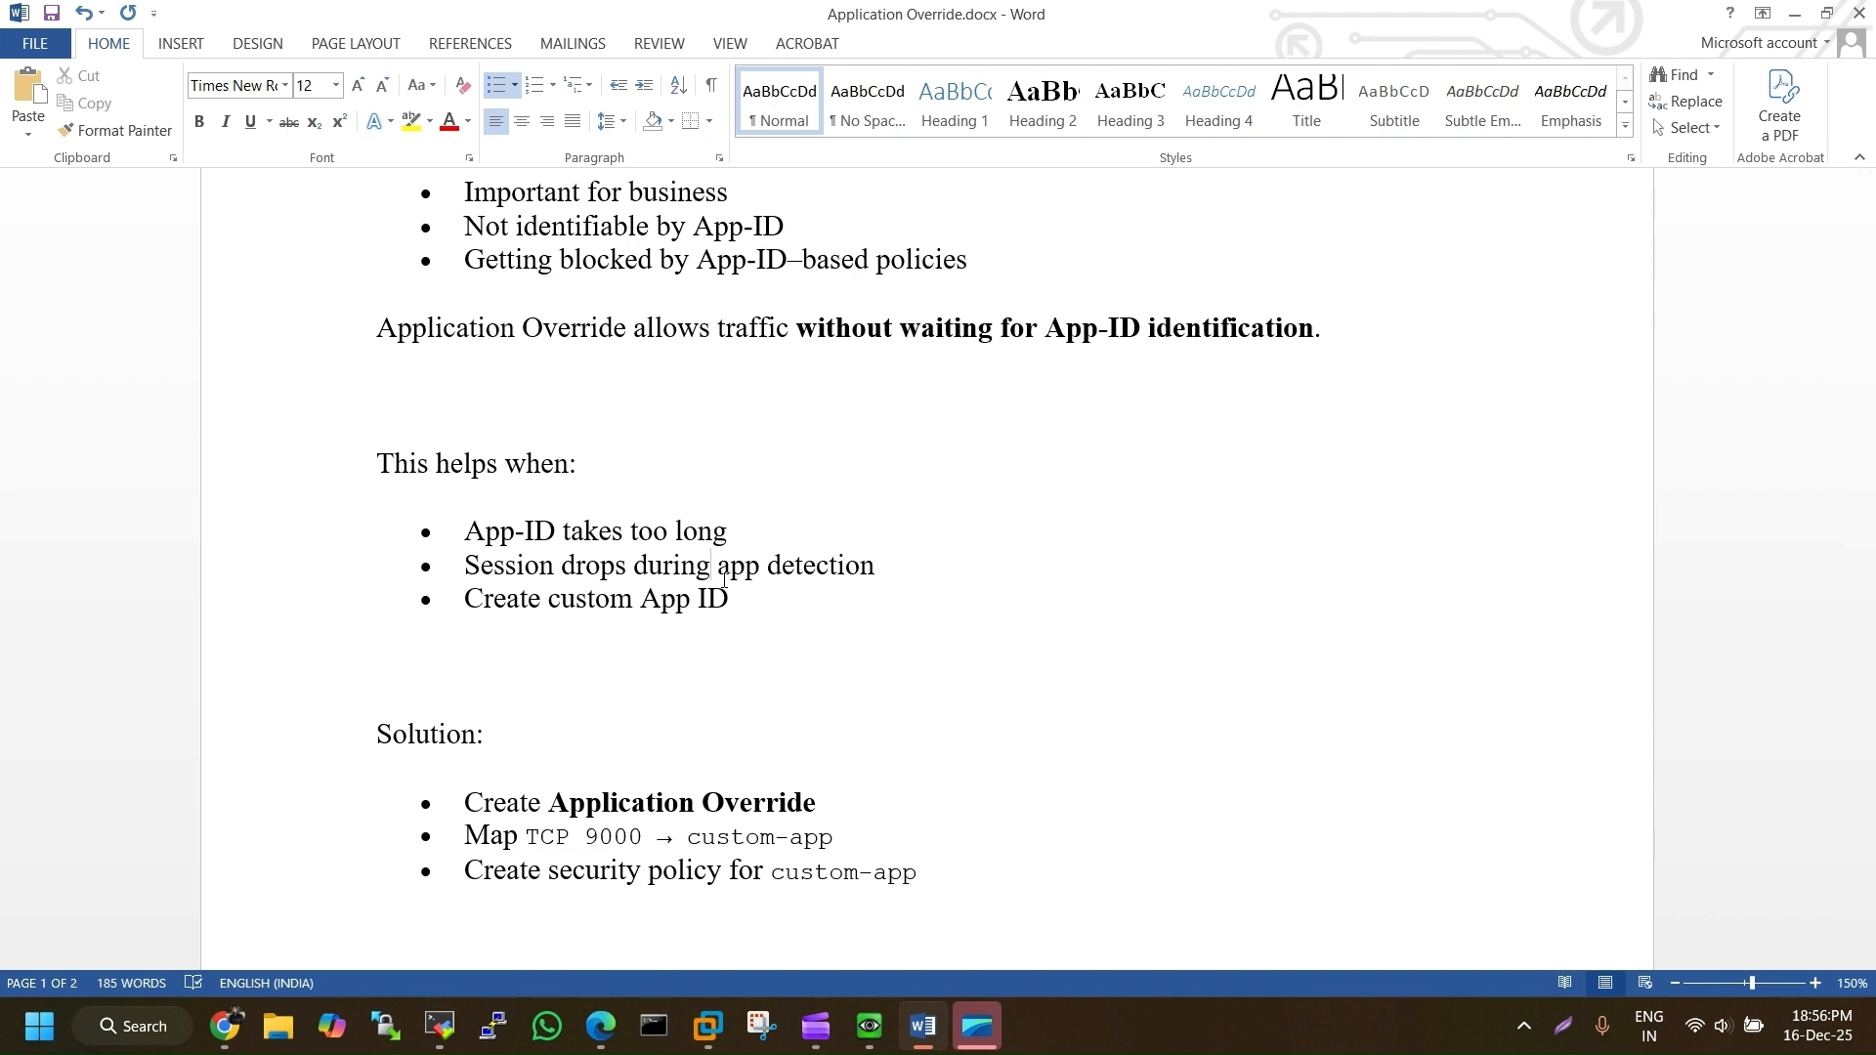
left_click_drag(564, 570, 875, 569)
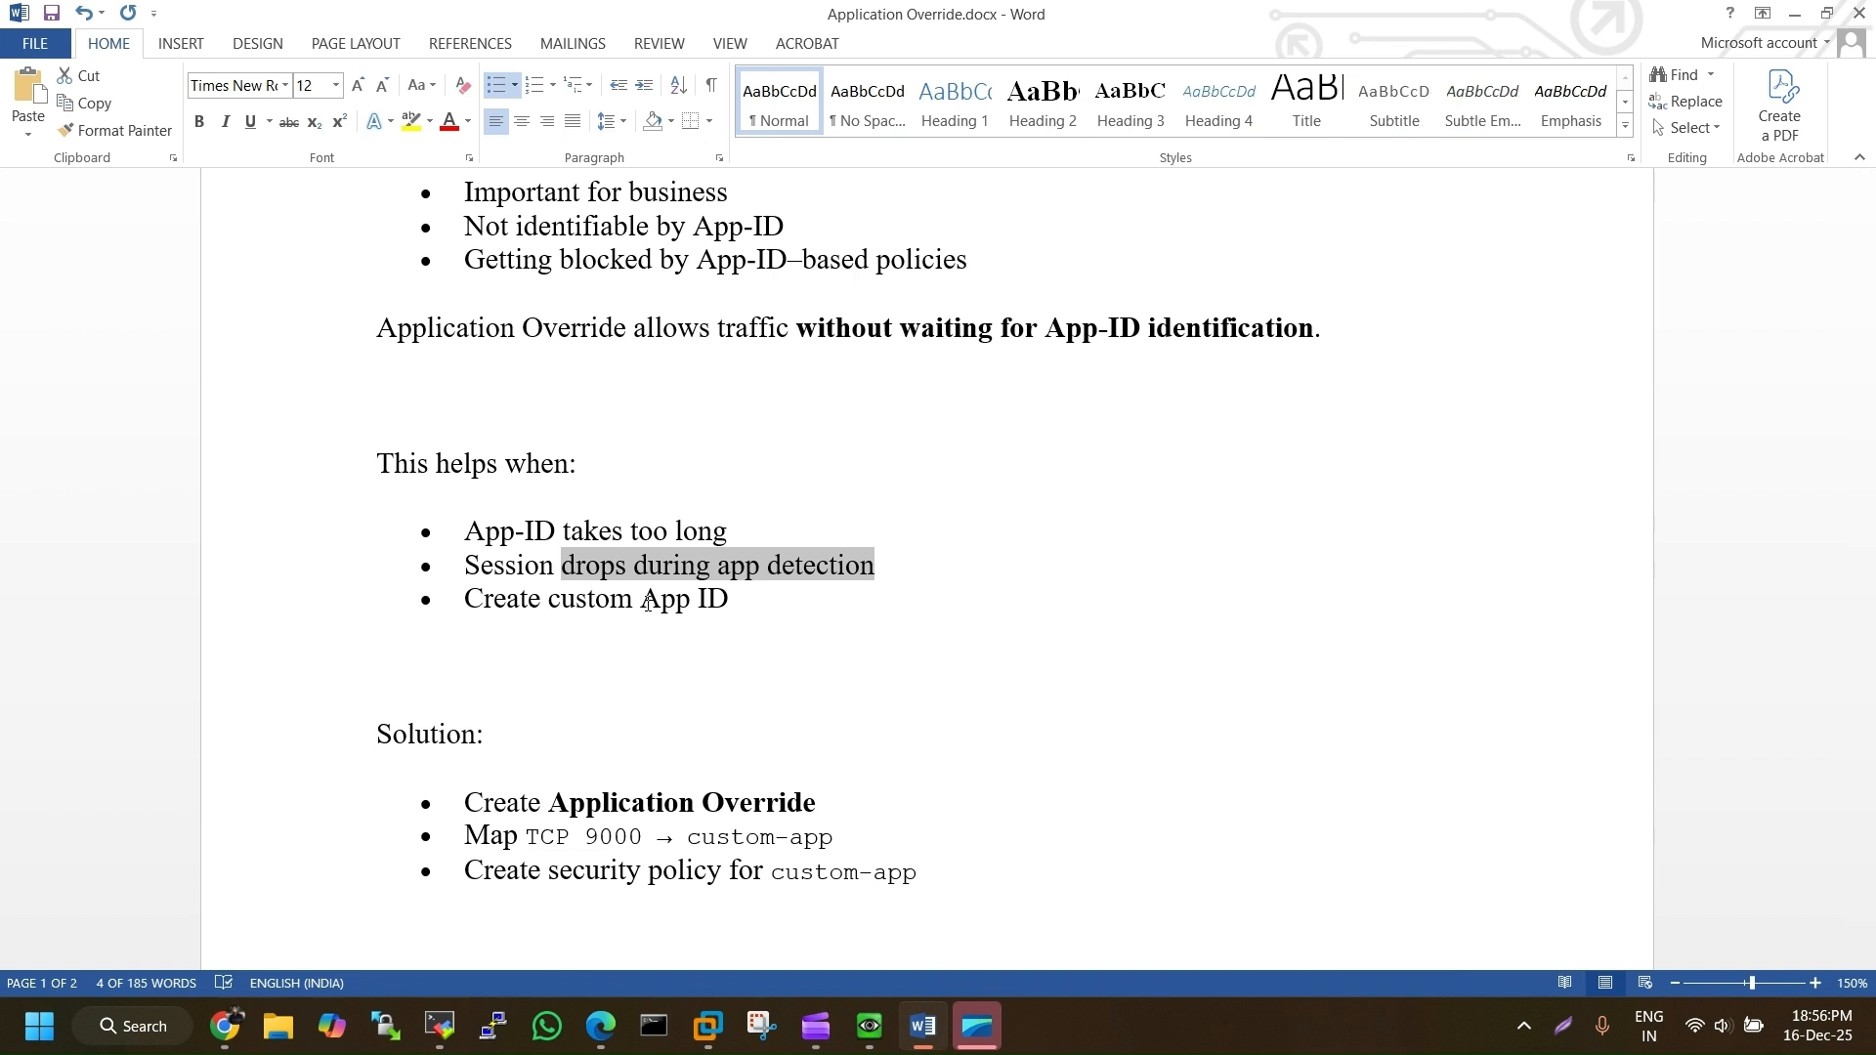
left_click(643, 600)
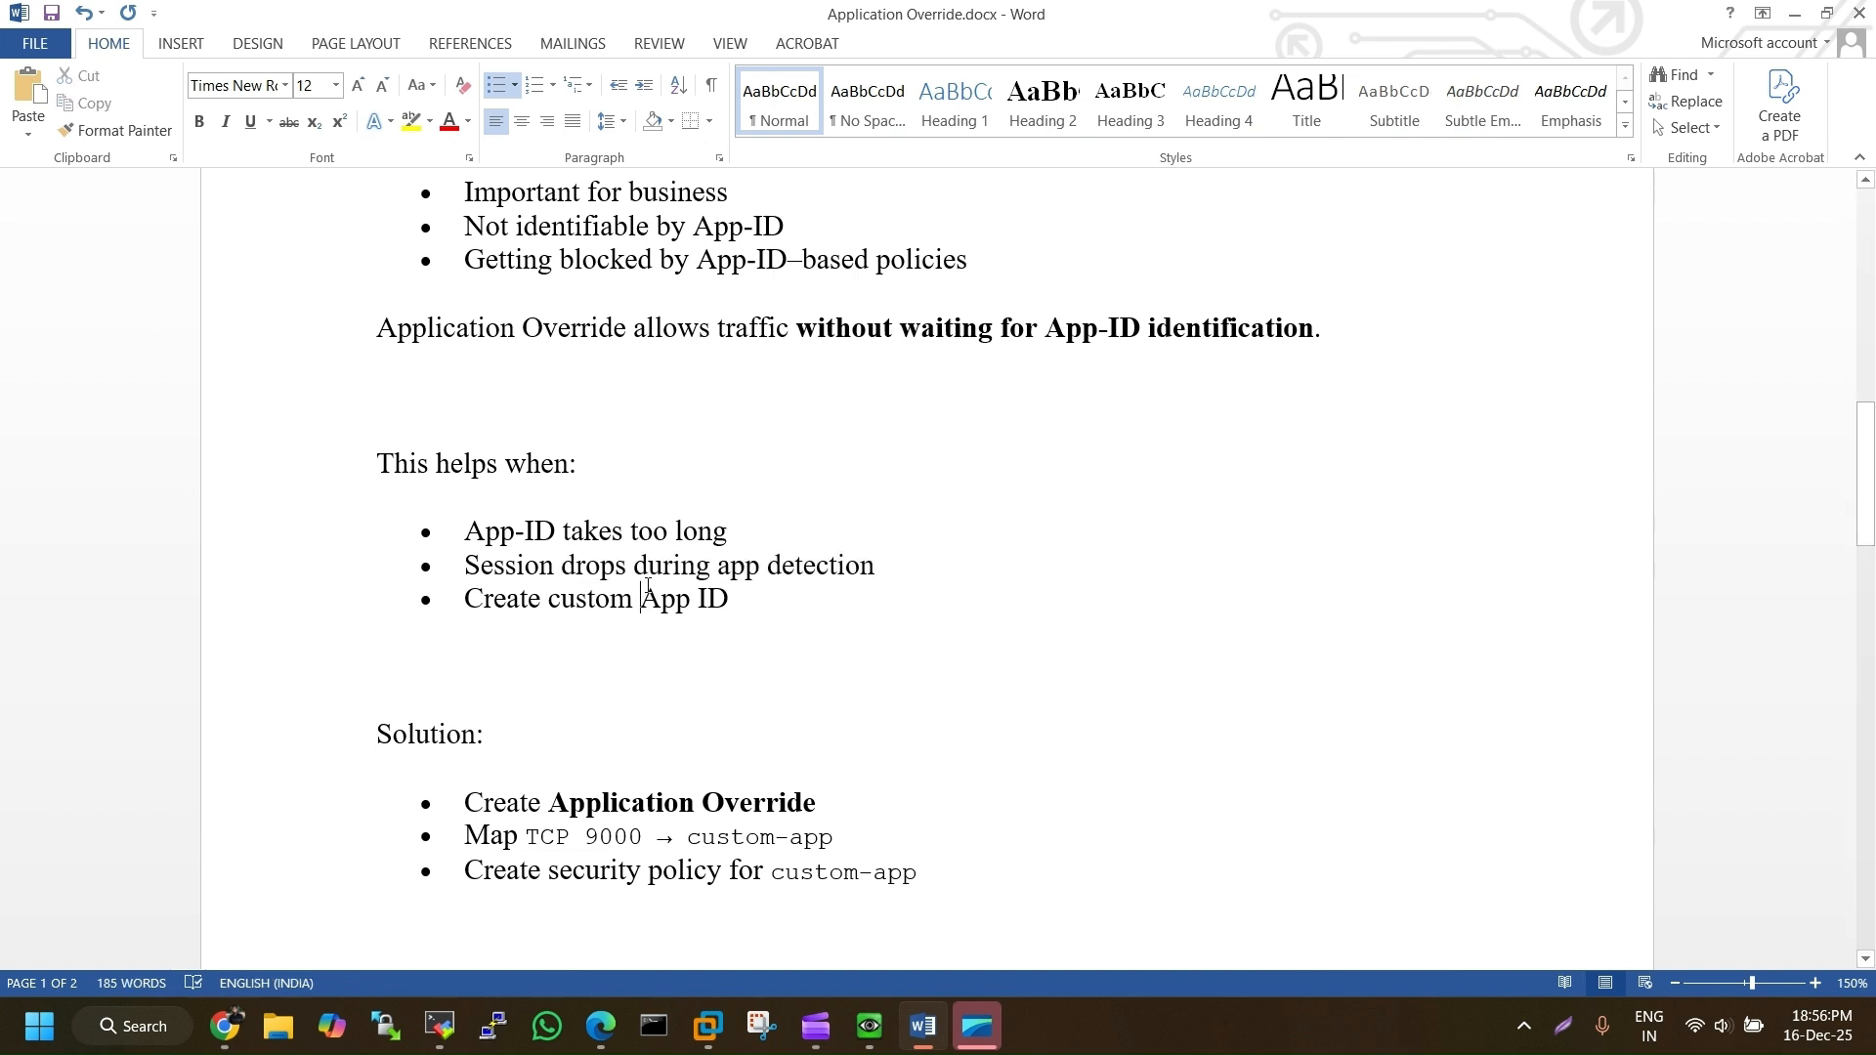
left_click_drag(876, 569, 469, 567)
left_click_drag(574, 617, 719, 606)
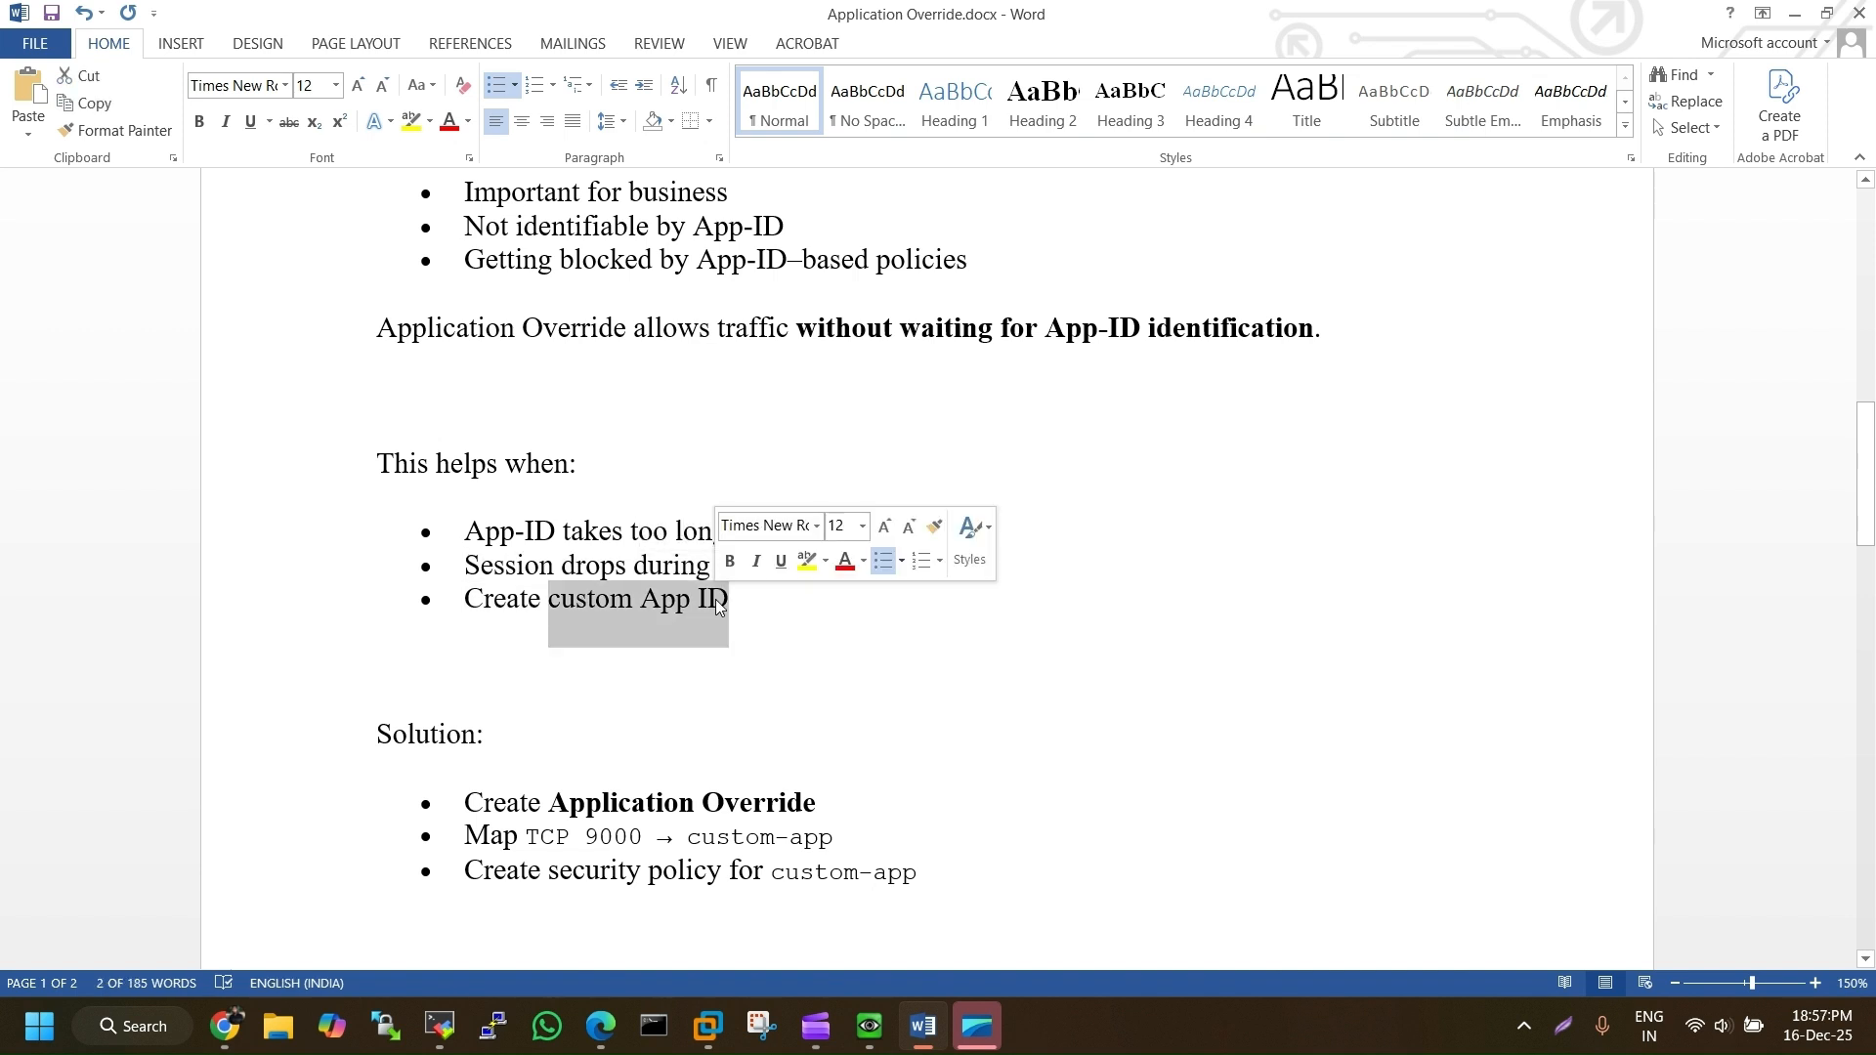
scroll(574, 636, "down", 2)
left_click(539, 458)
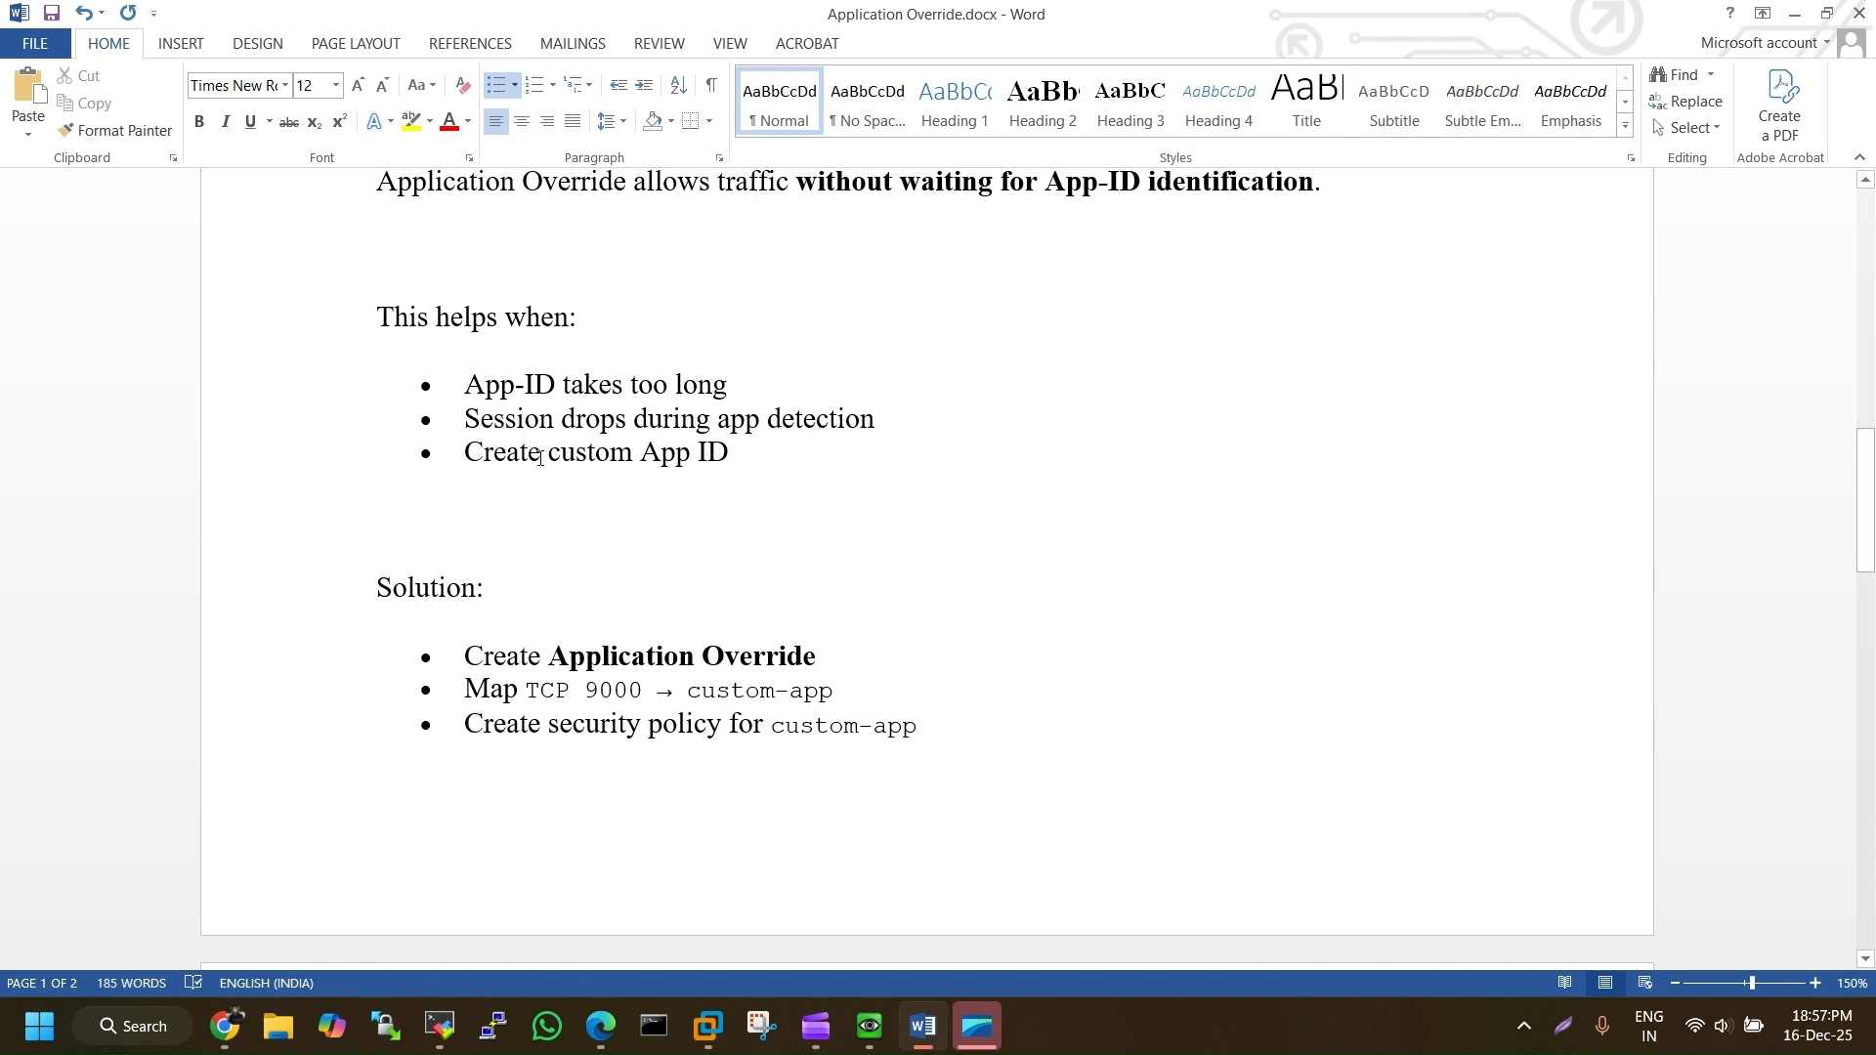
Change the TCP port mapped to custom-app in the Solution list to 443
scroll(617, 501, "down", 3)
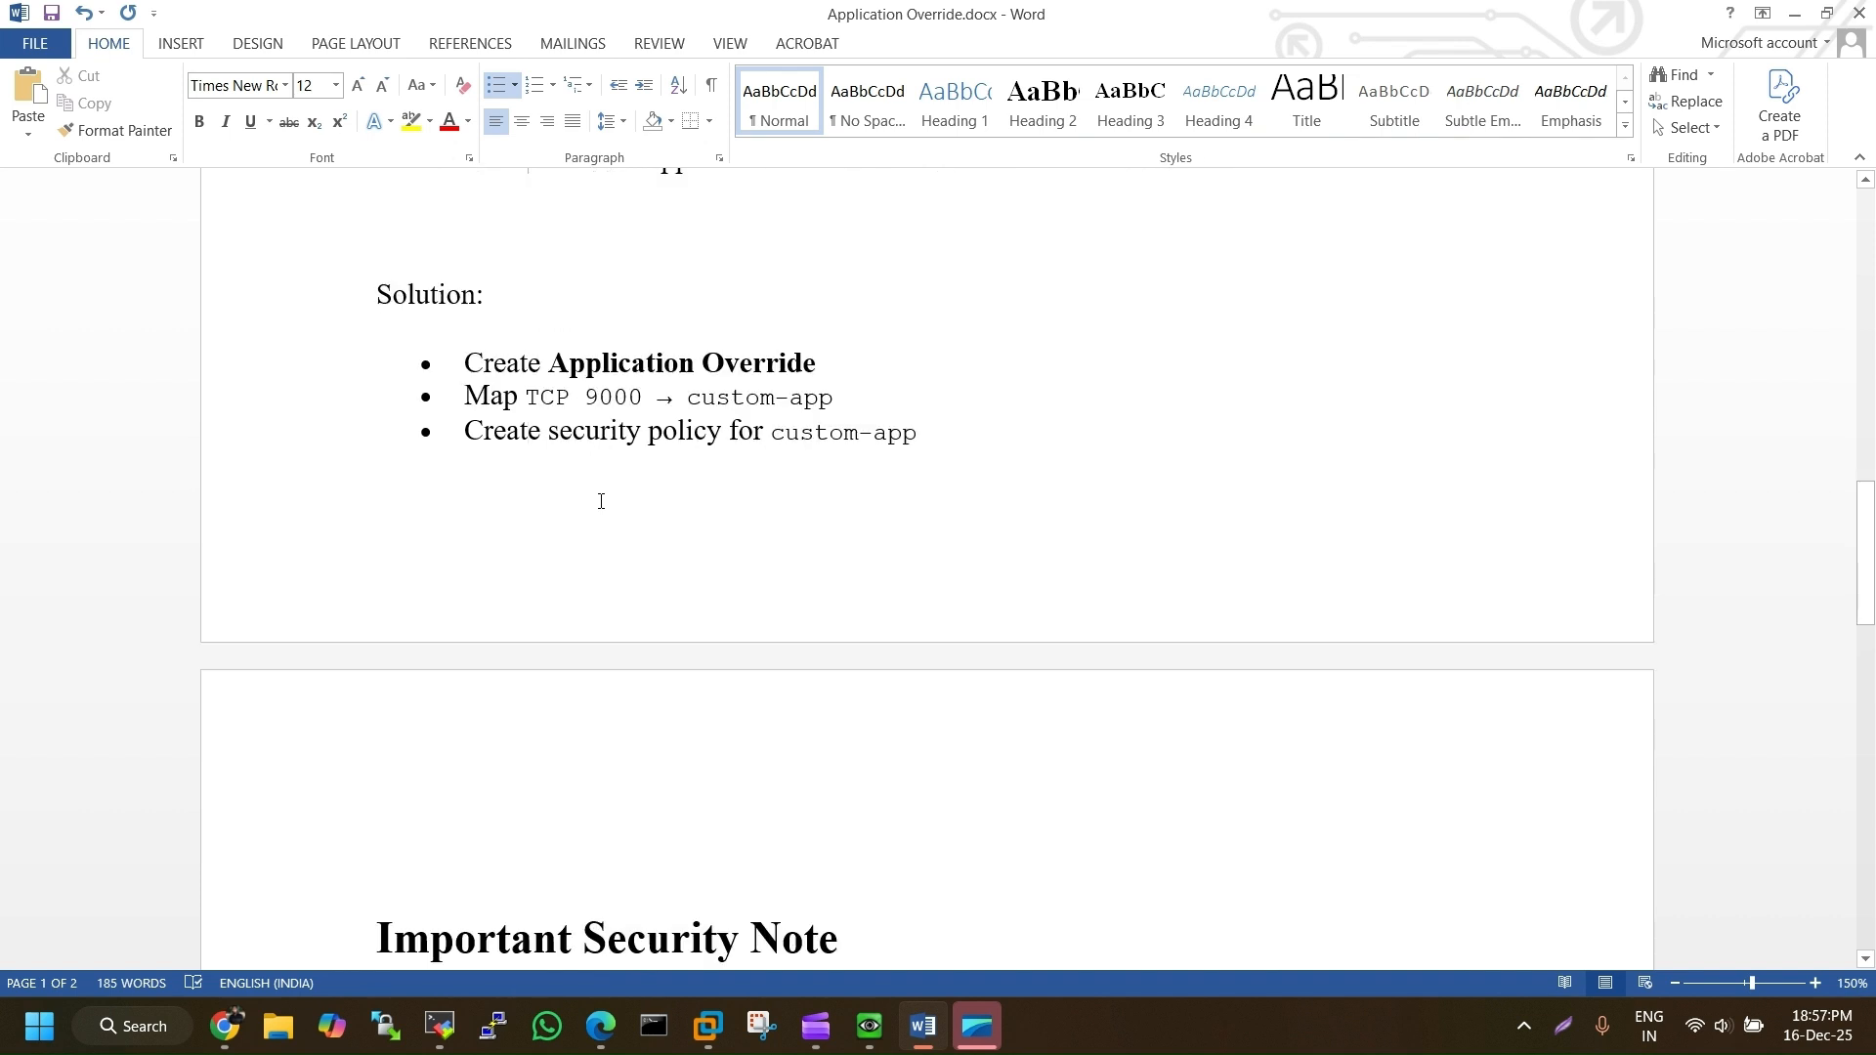
left_click(600, 399)
double_click(599, 398)
type("80")
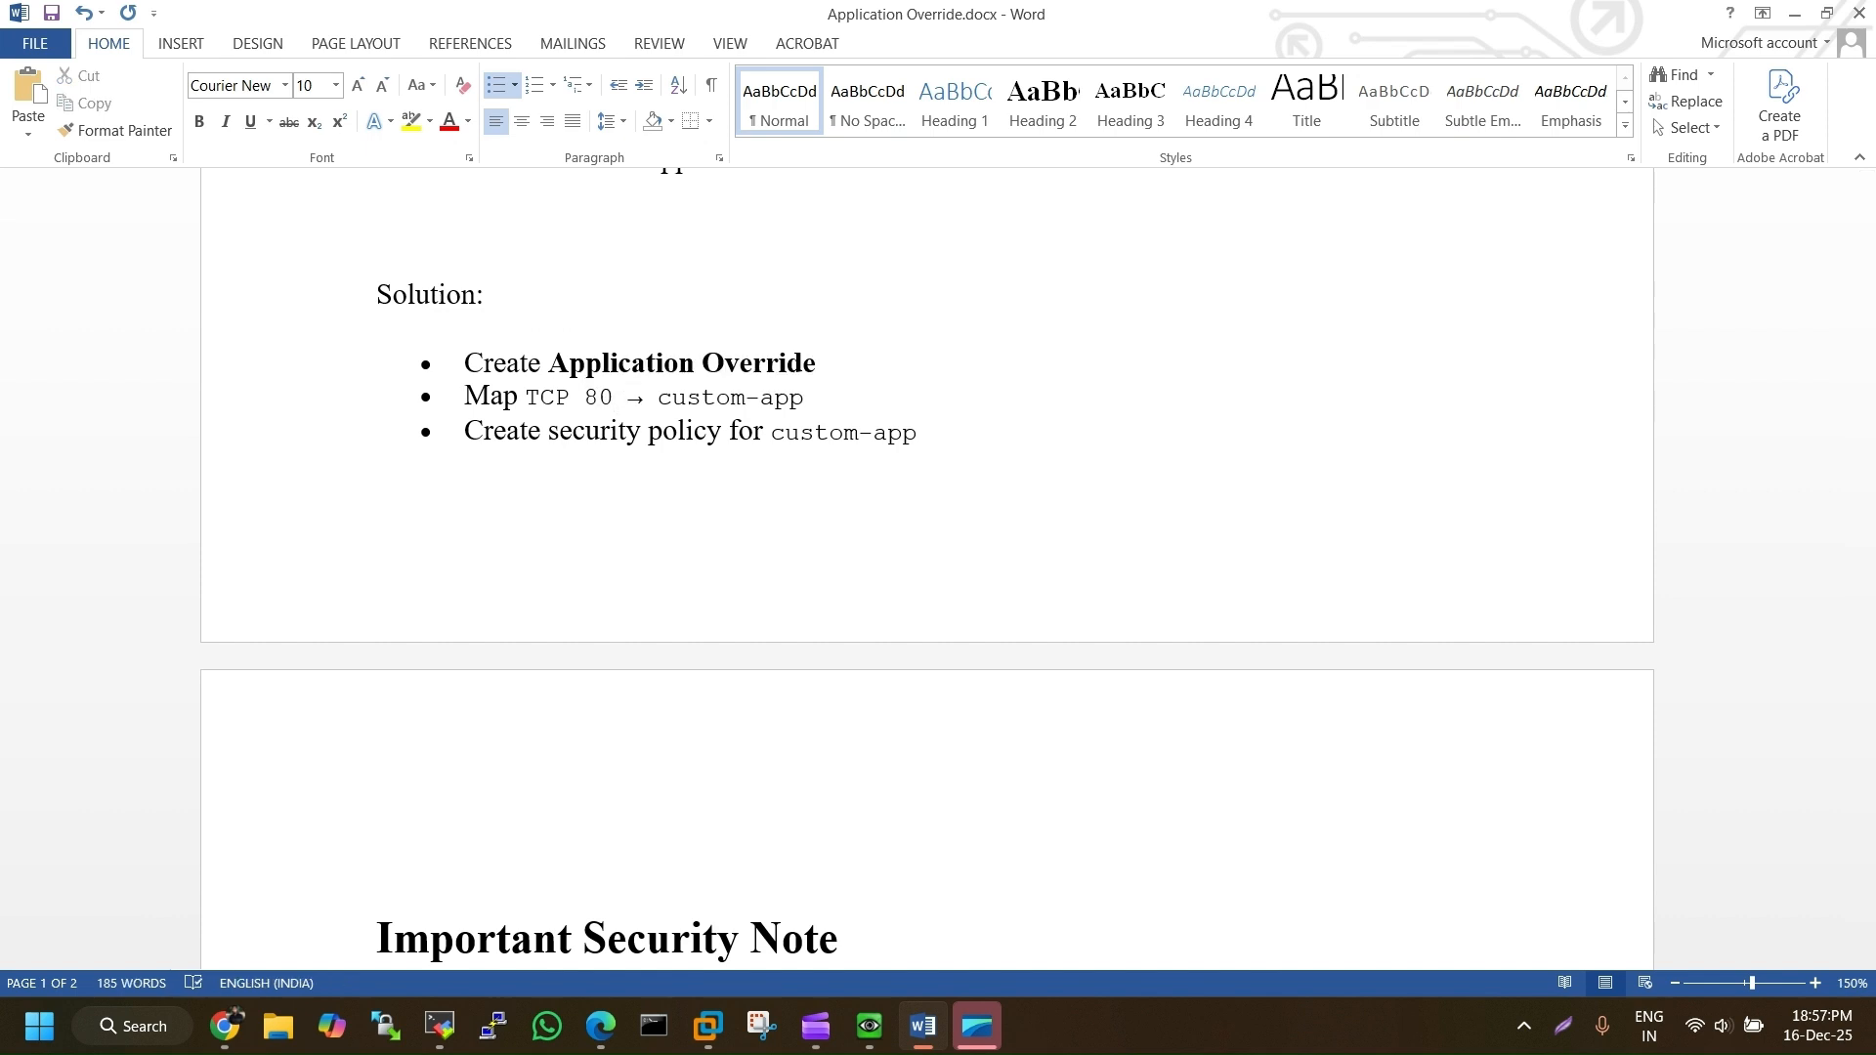
key("BackSpace")
key("BackSpace")
type("443")
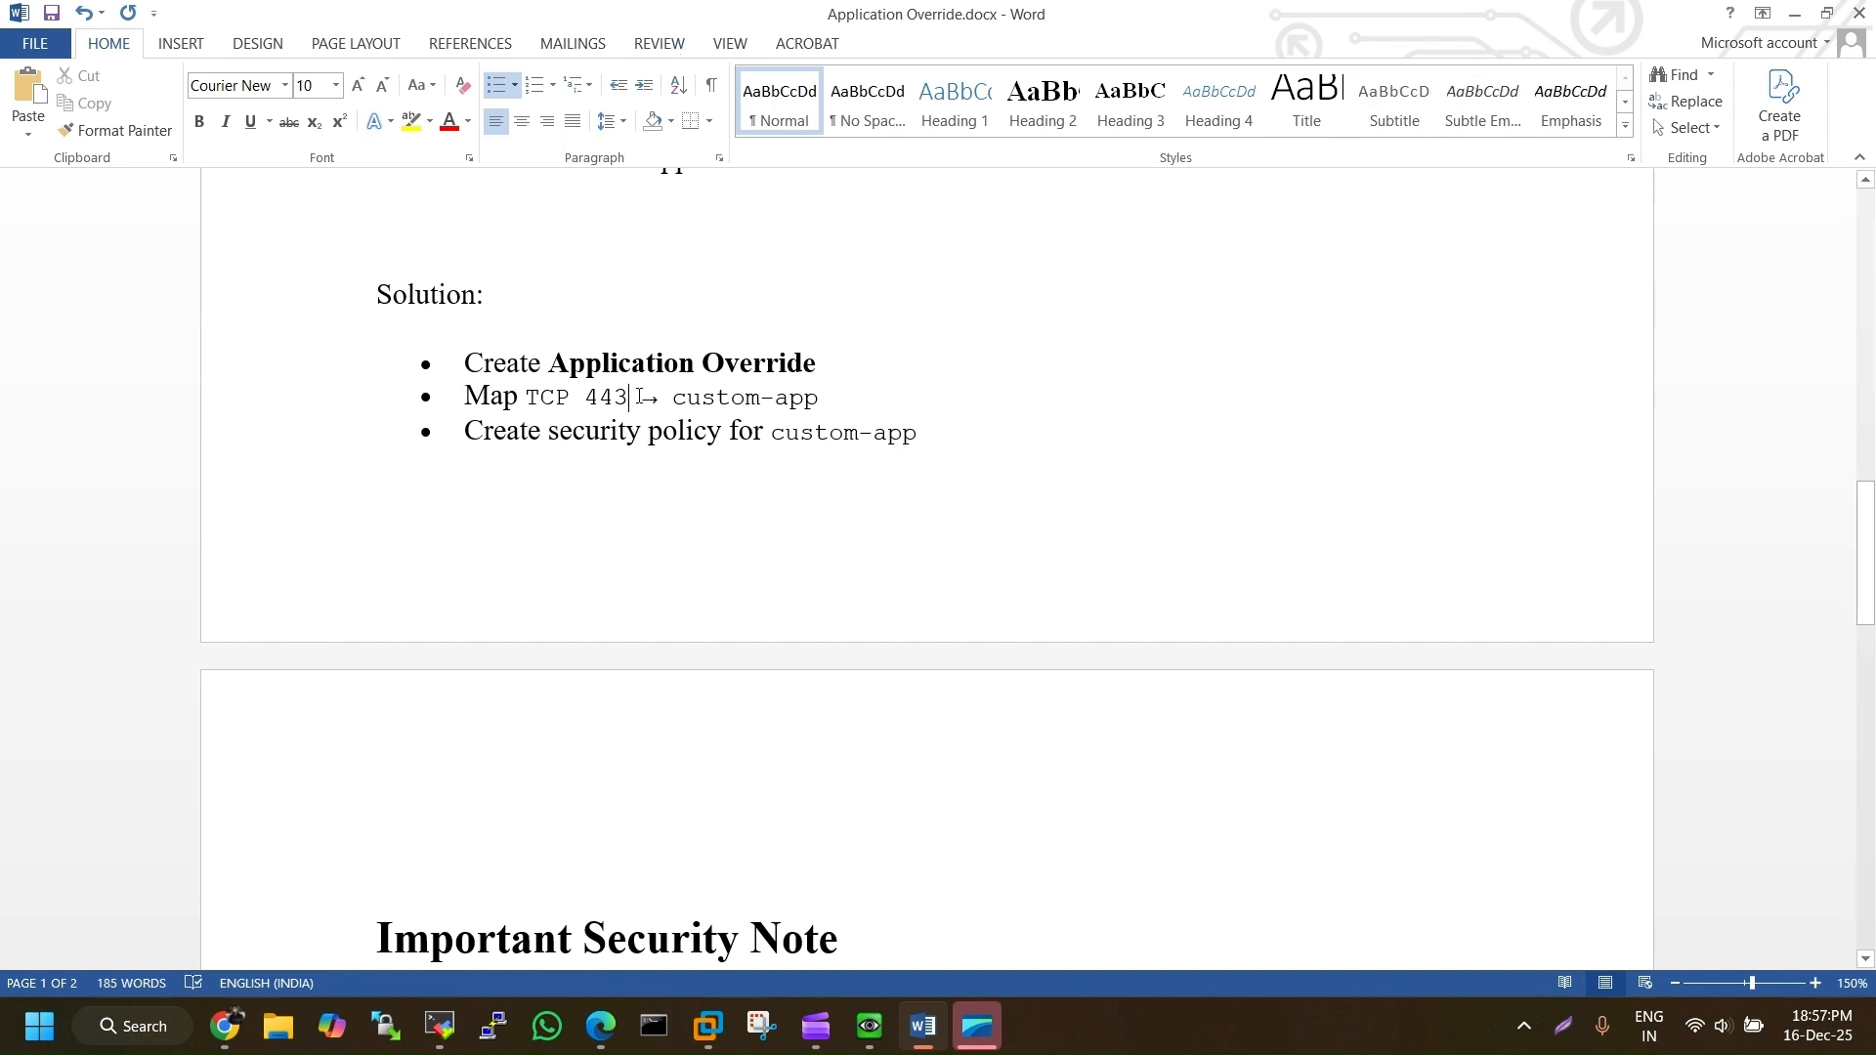
Try 80 and 8081 as example ports in the Solution list's TCP mapping line, and put 443 back
double_click(611, 399)
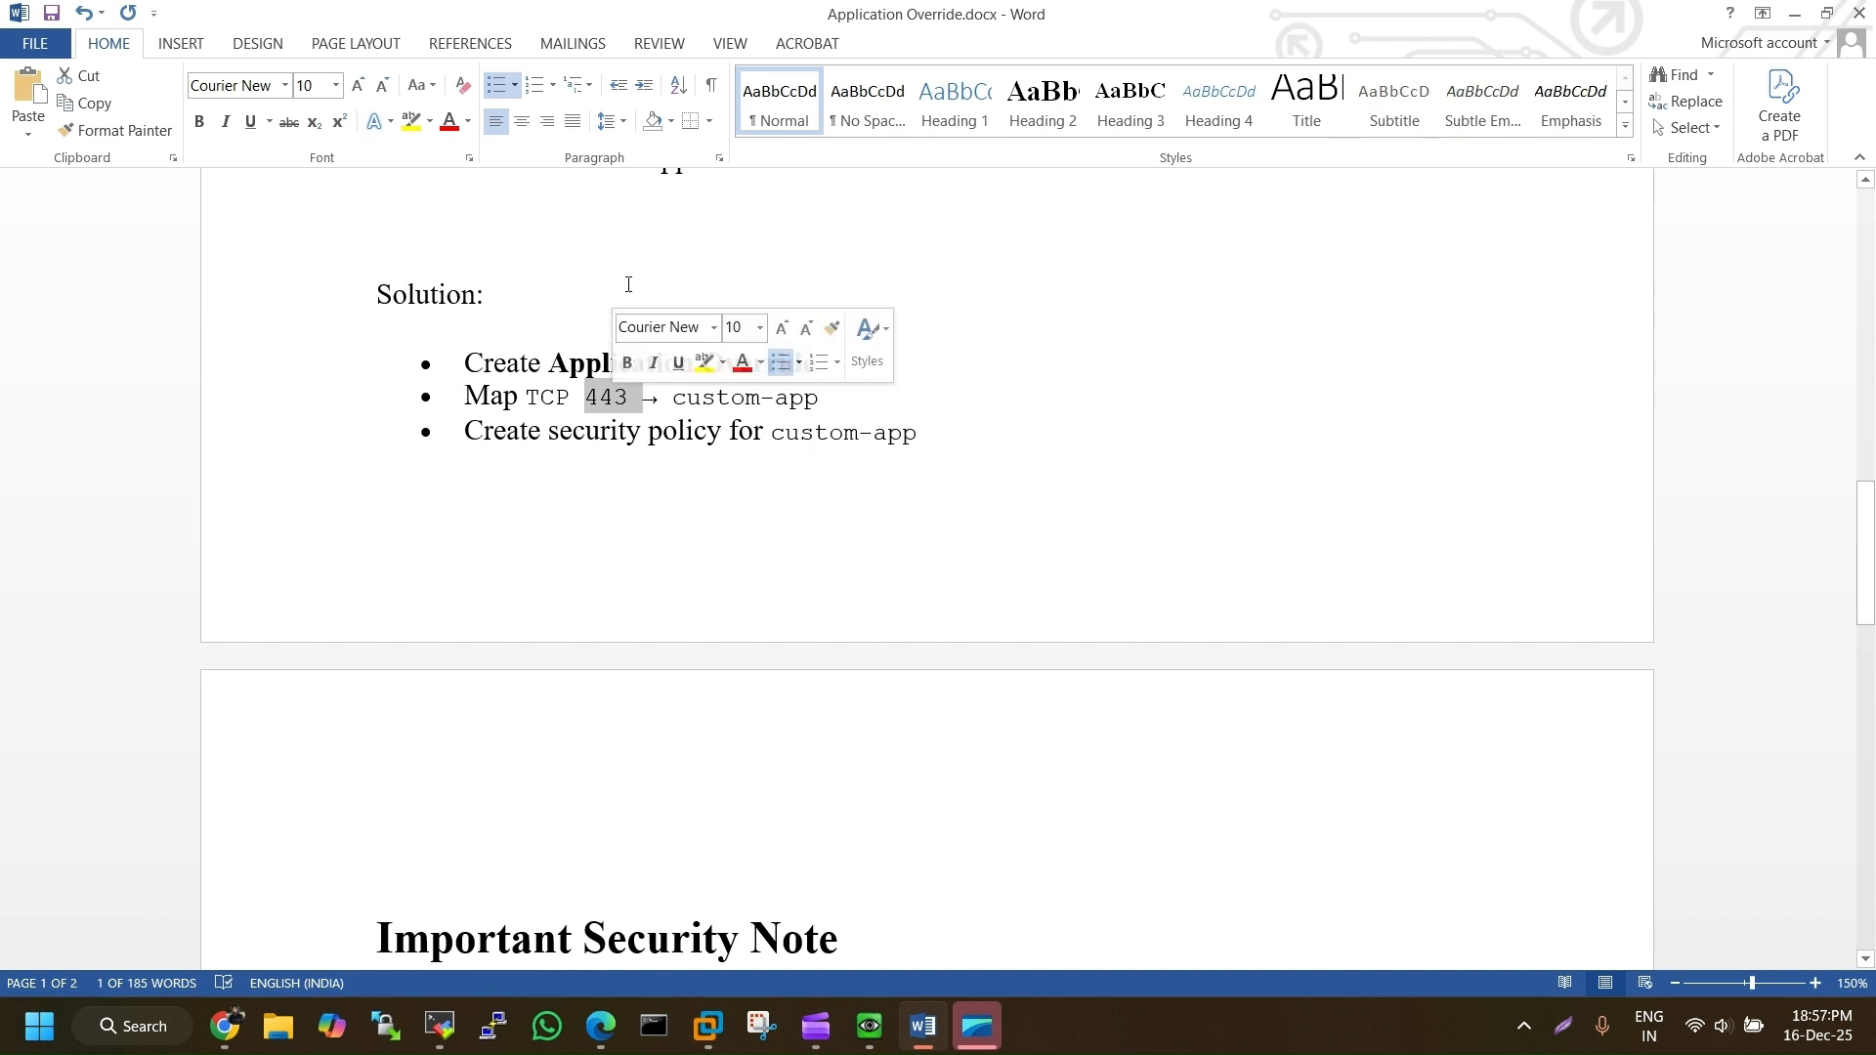
type("80")
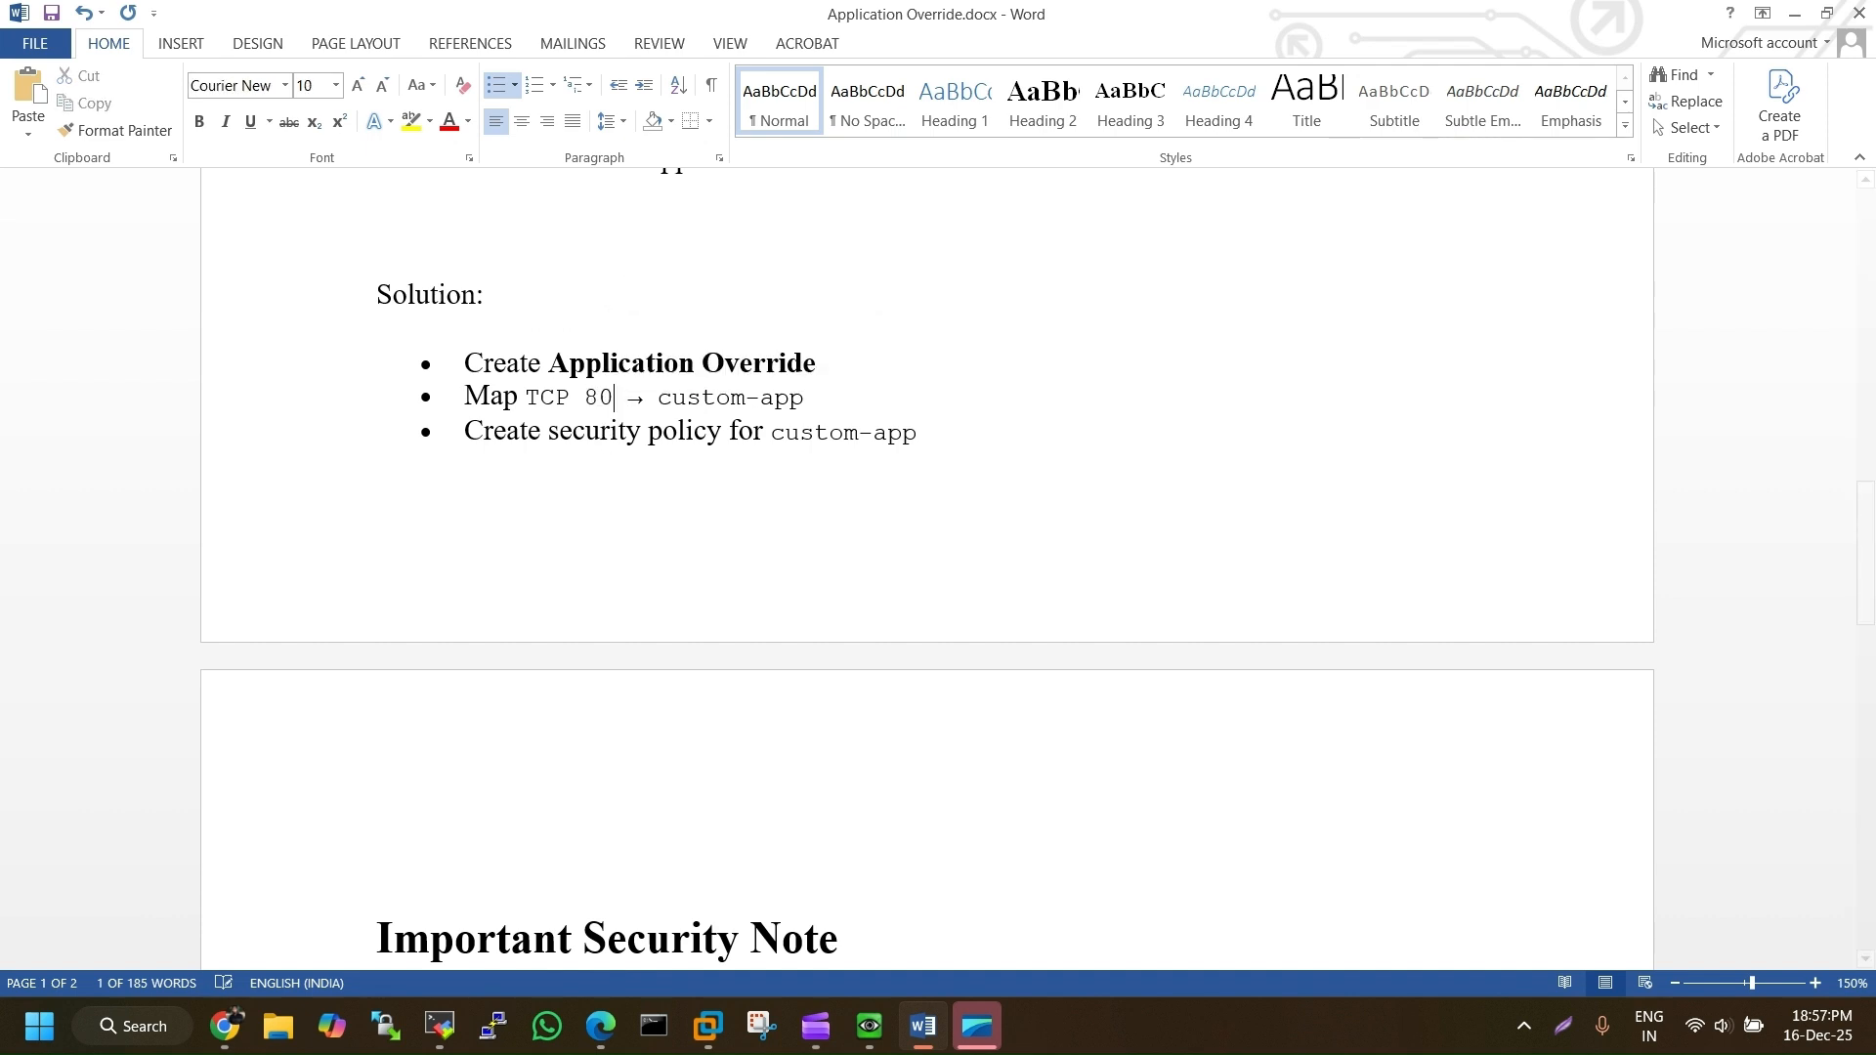
type("80")
key("BackSpace")
type("1")
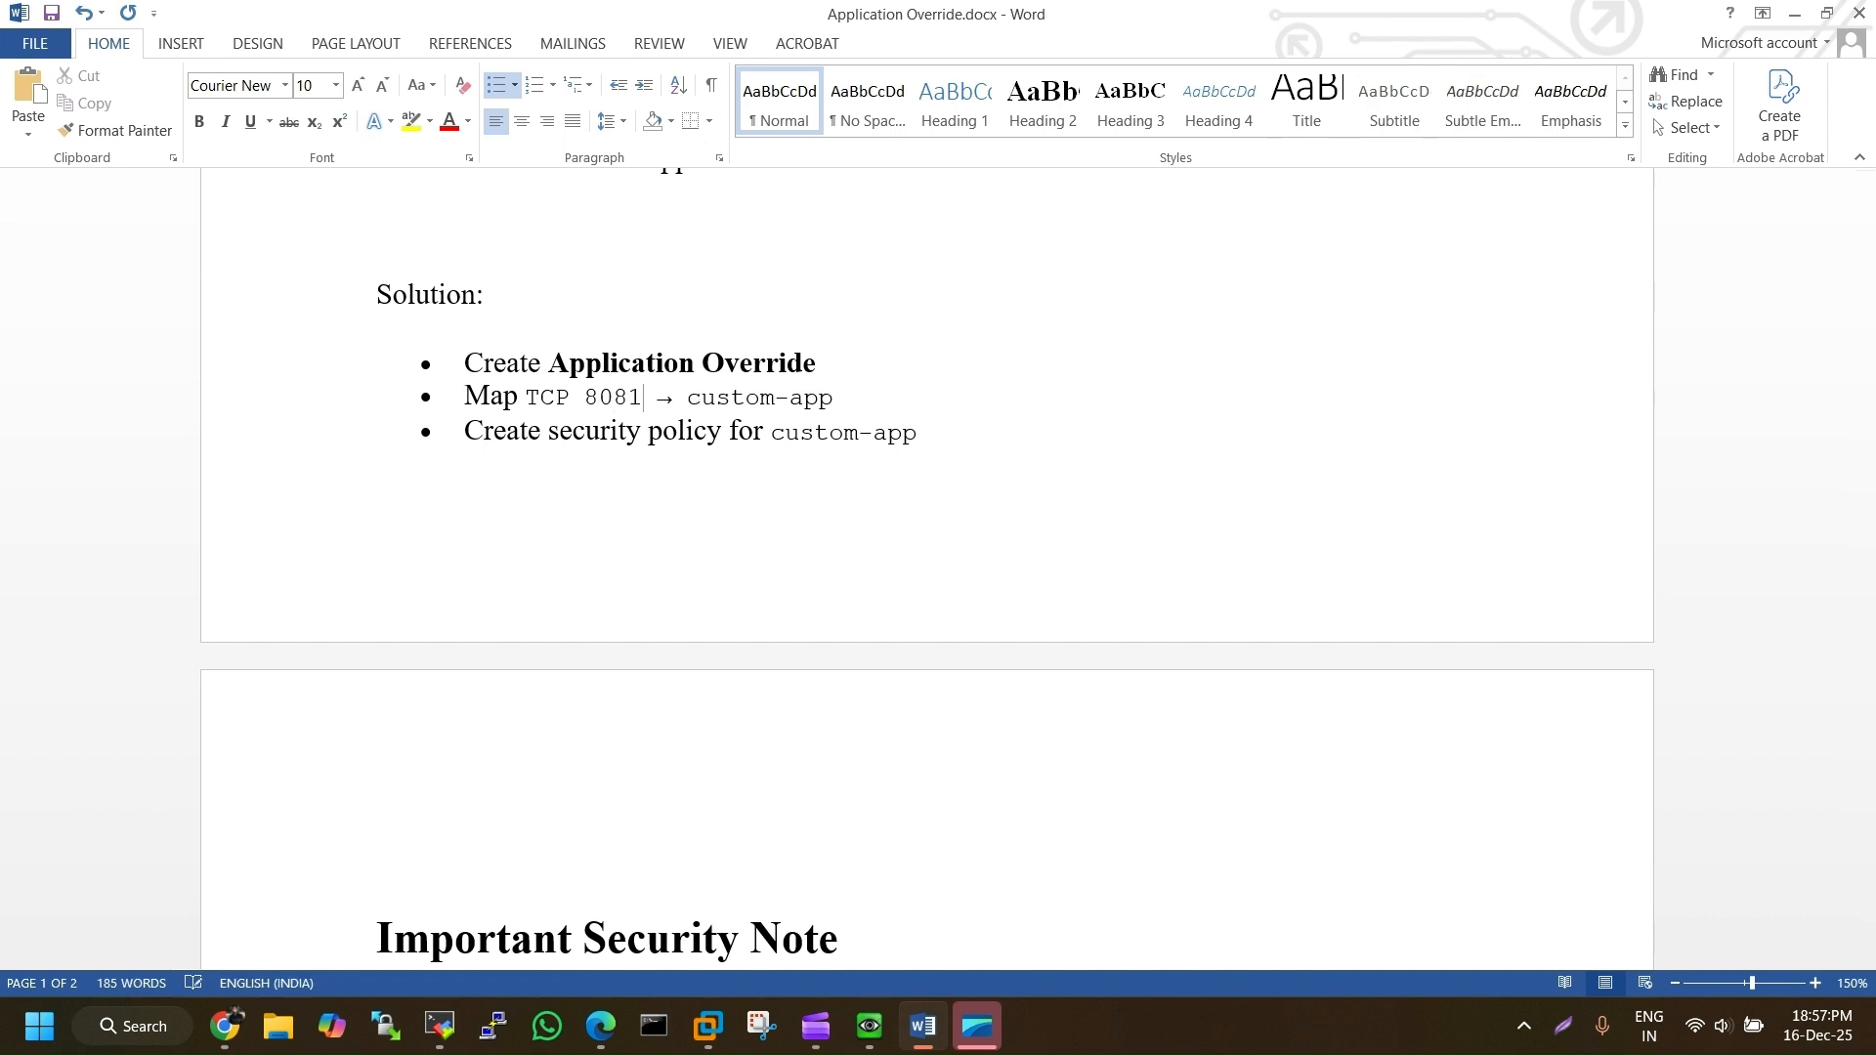
key("BackSpace")
key("BackSpace")
key("BackSpace")
key("BackSpace")
type("44")
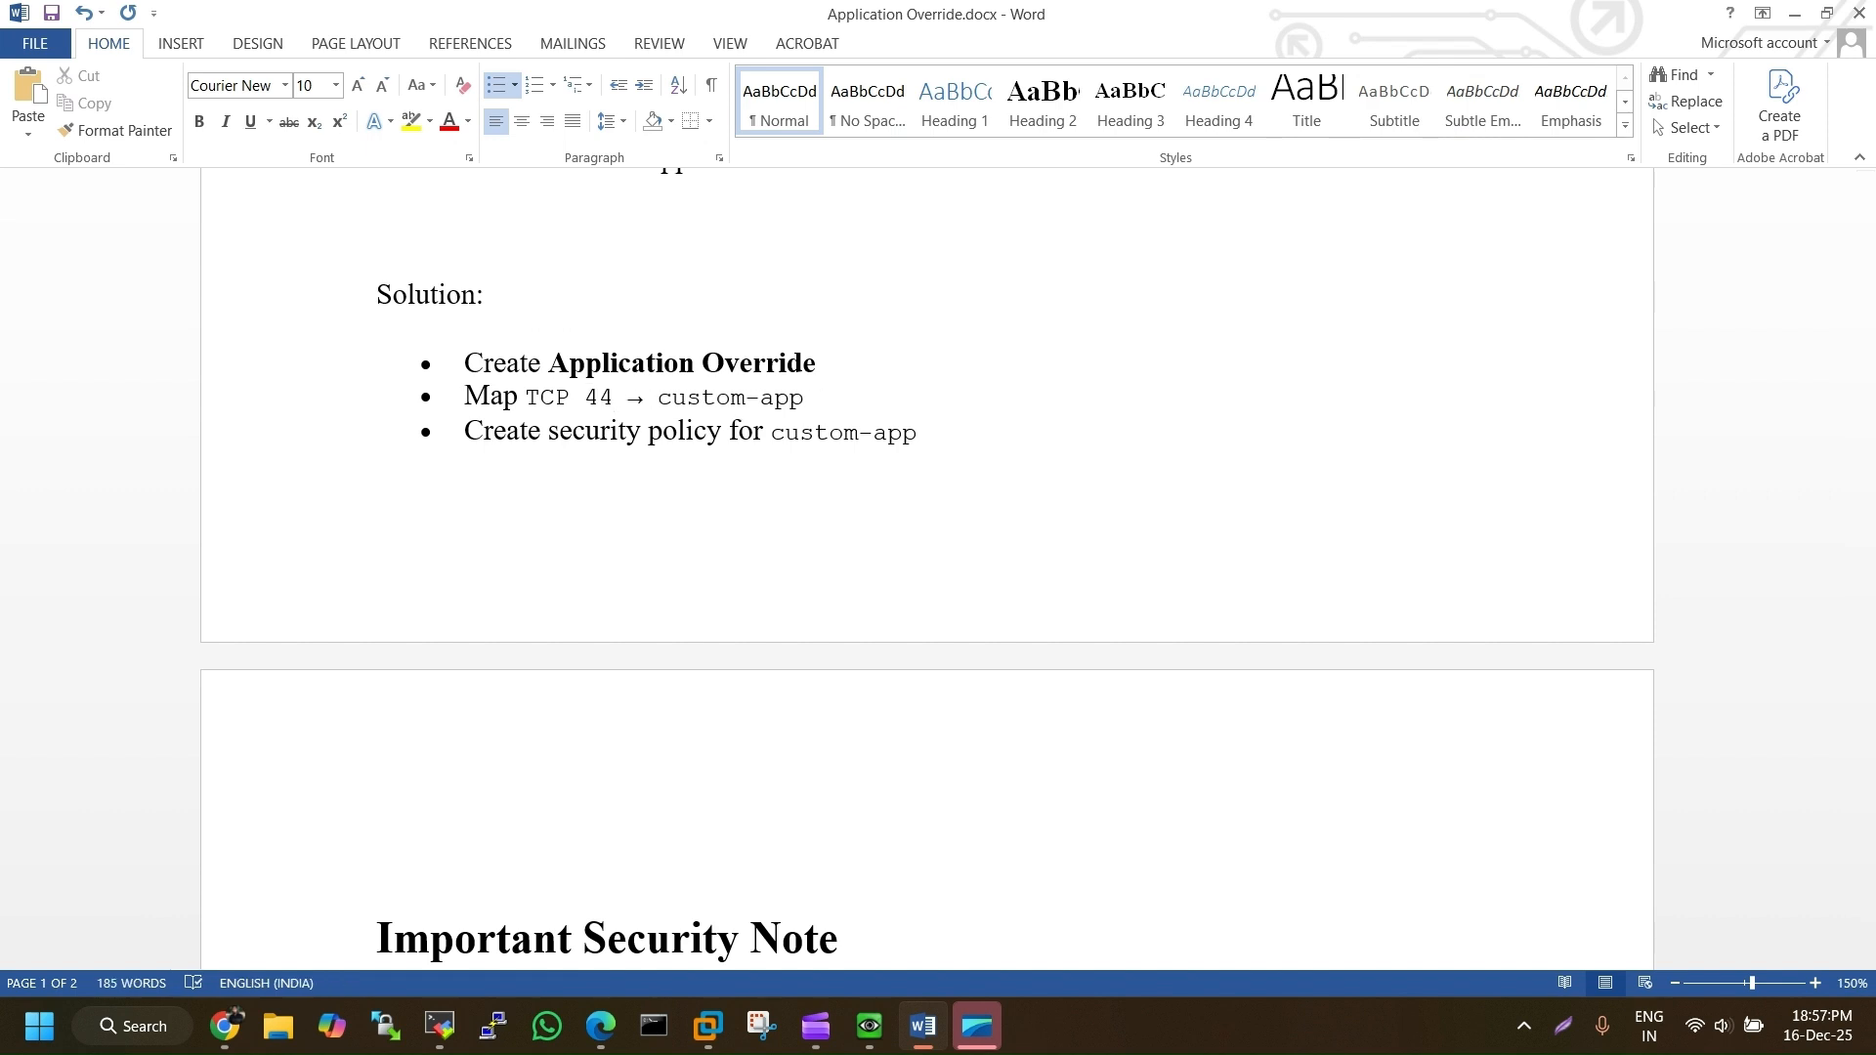
type("3")
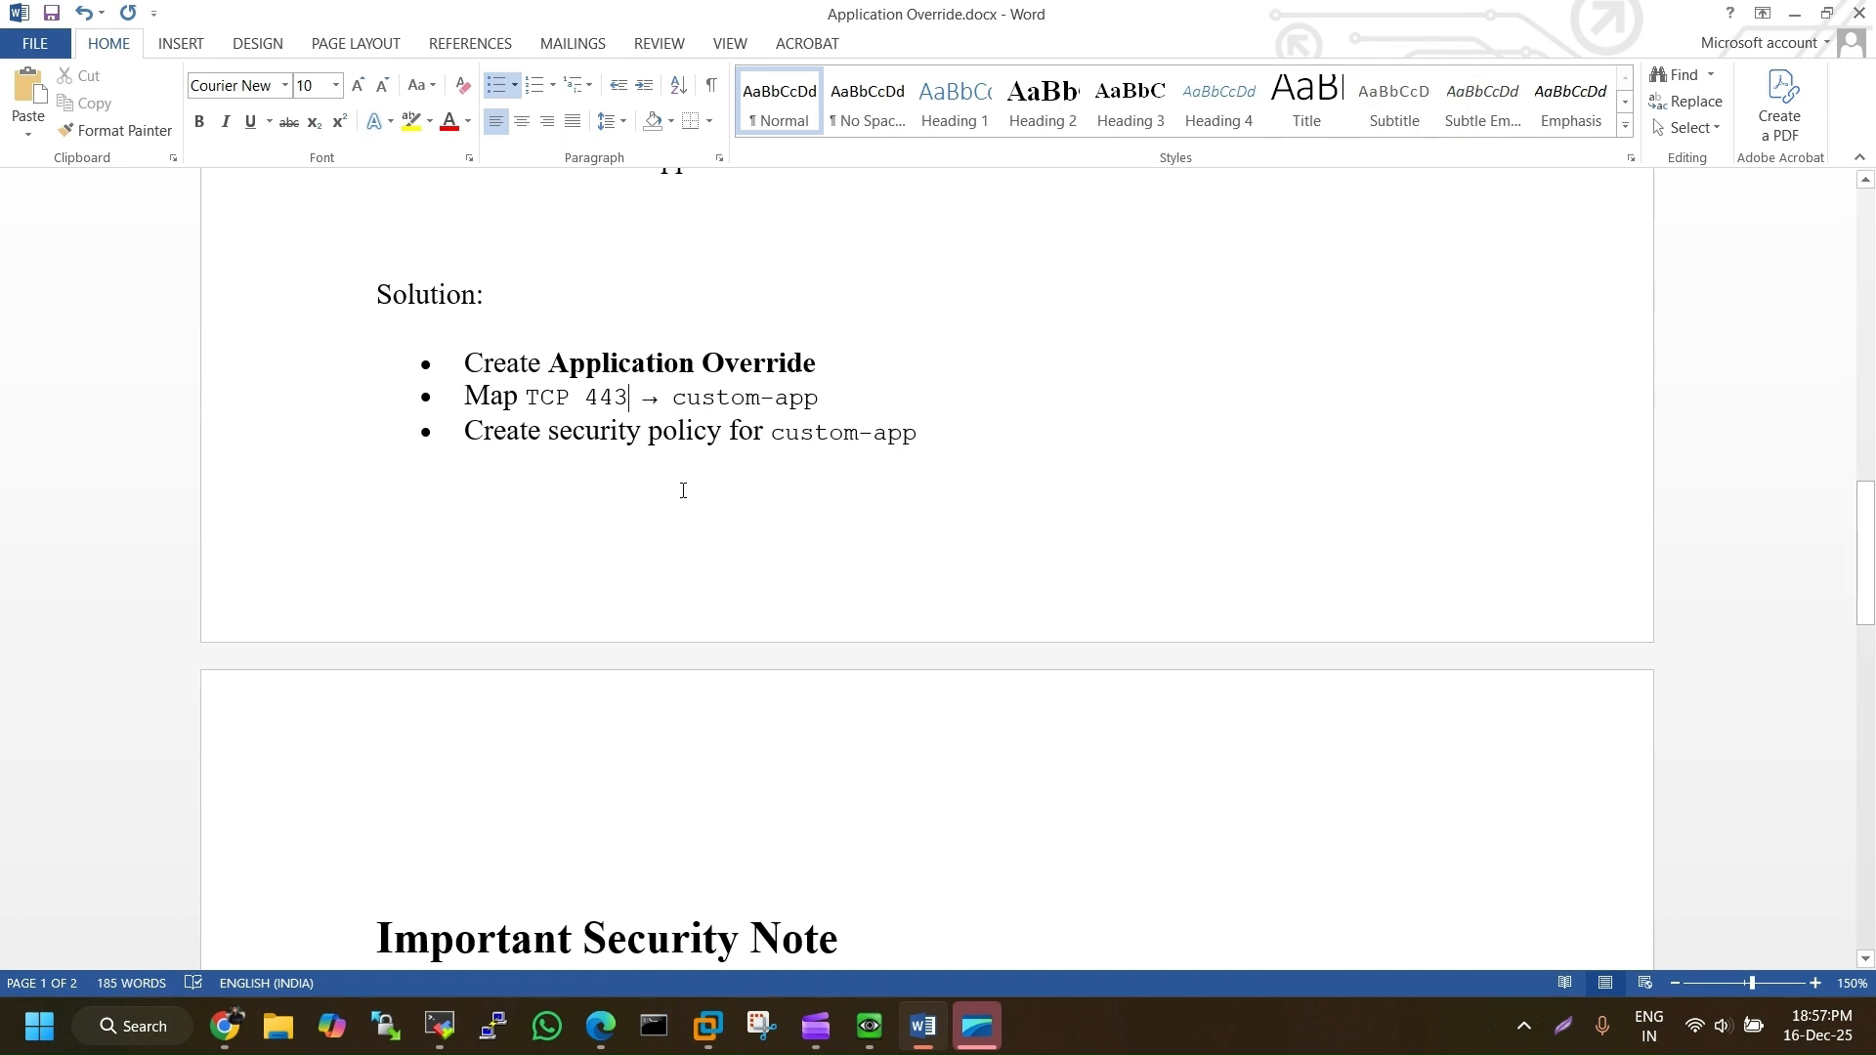
Read the Solution item on the custom-app security policy and the "Important Security Note" section about reduced inspection
left_click_drag(528, 445, 933, 436)
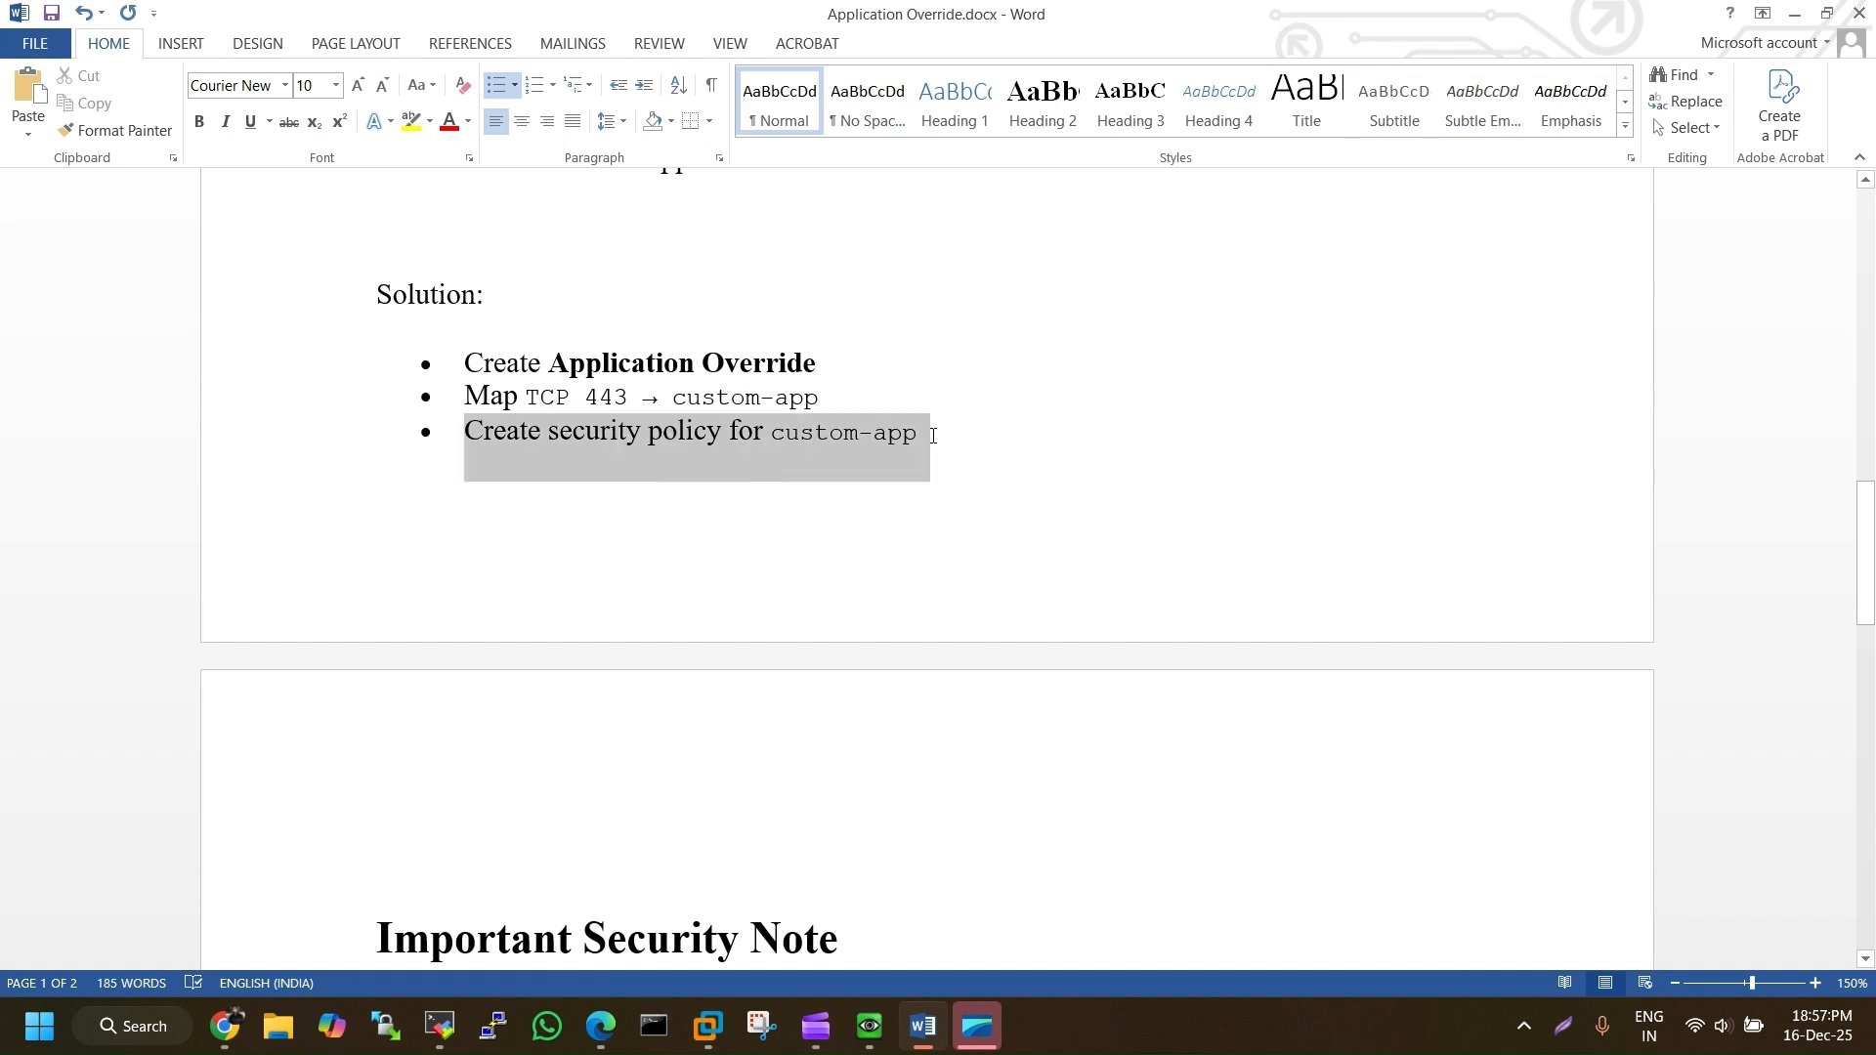
left_click(933, 436)
scroll(758, 490, "down", 6)
left_click(662, 449)
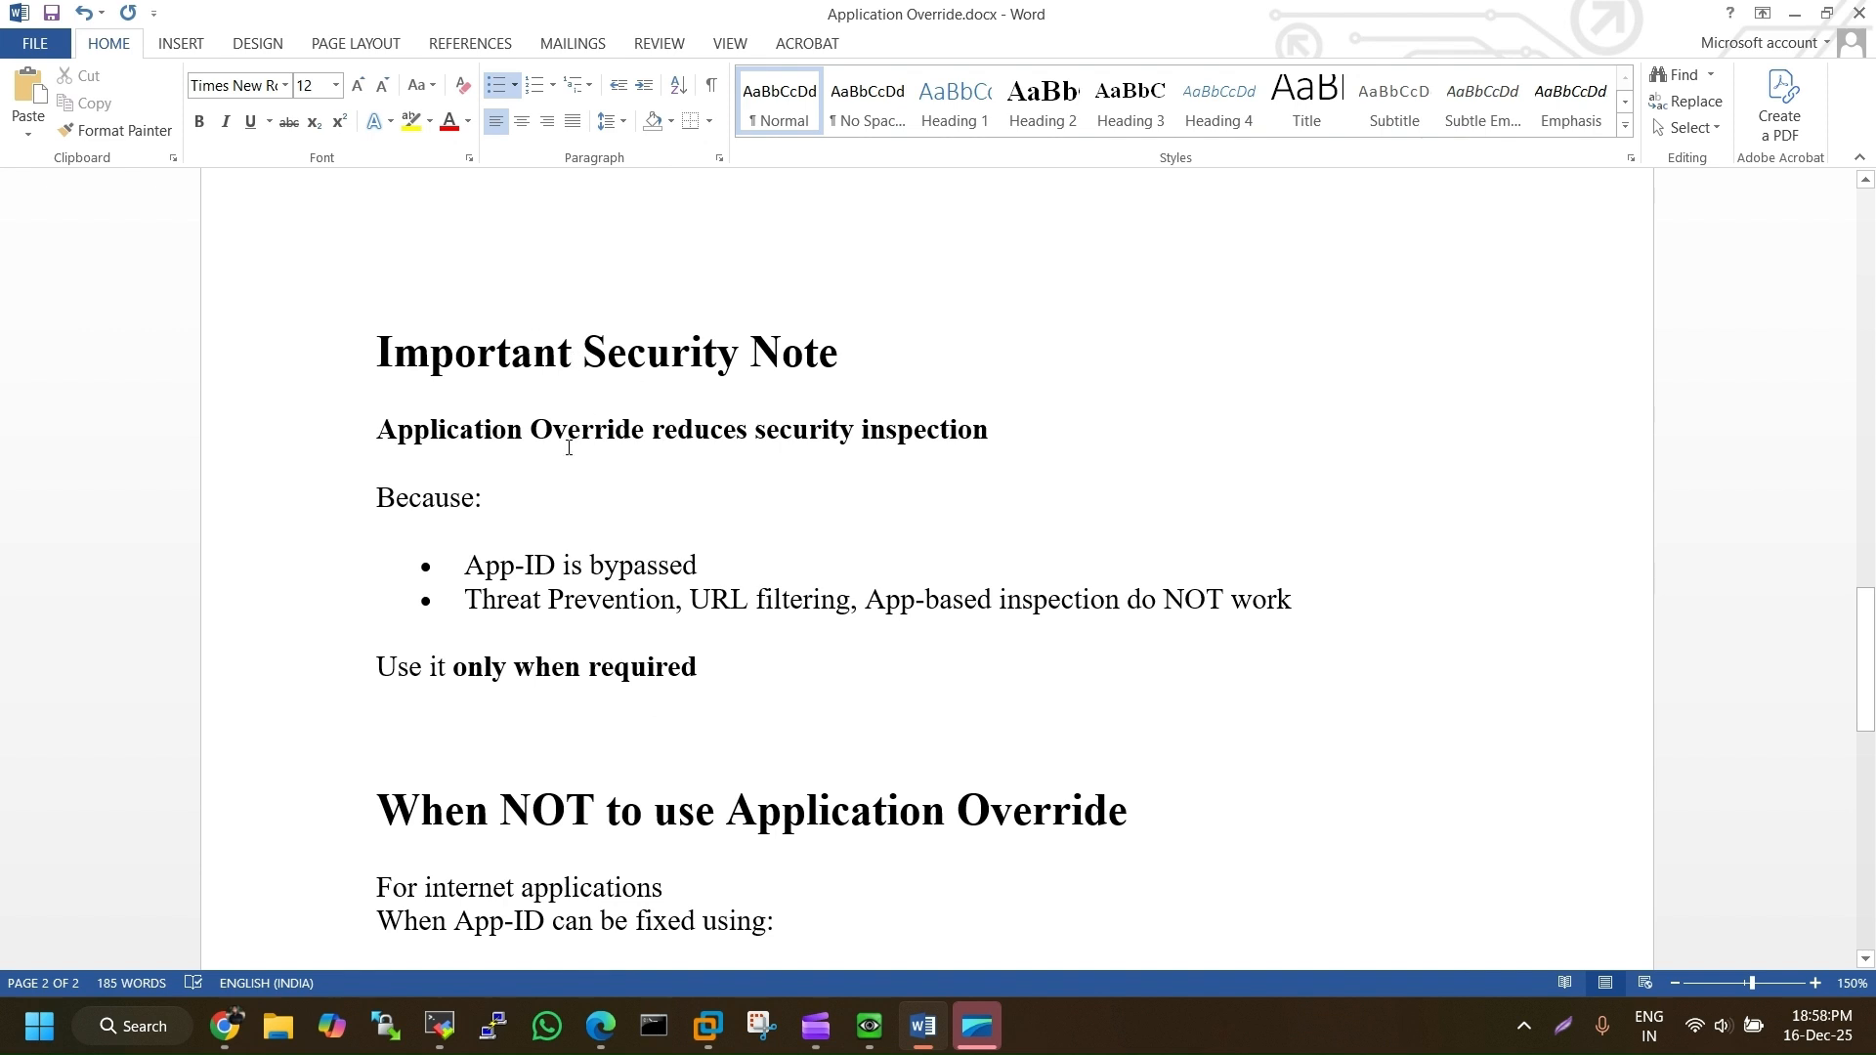
left_click_drag(569, 448, 936, 430)
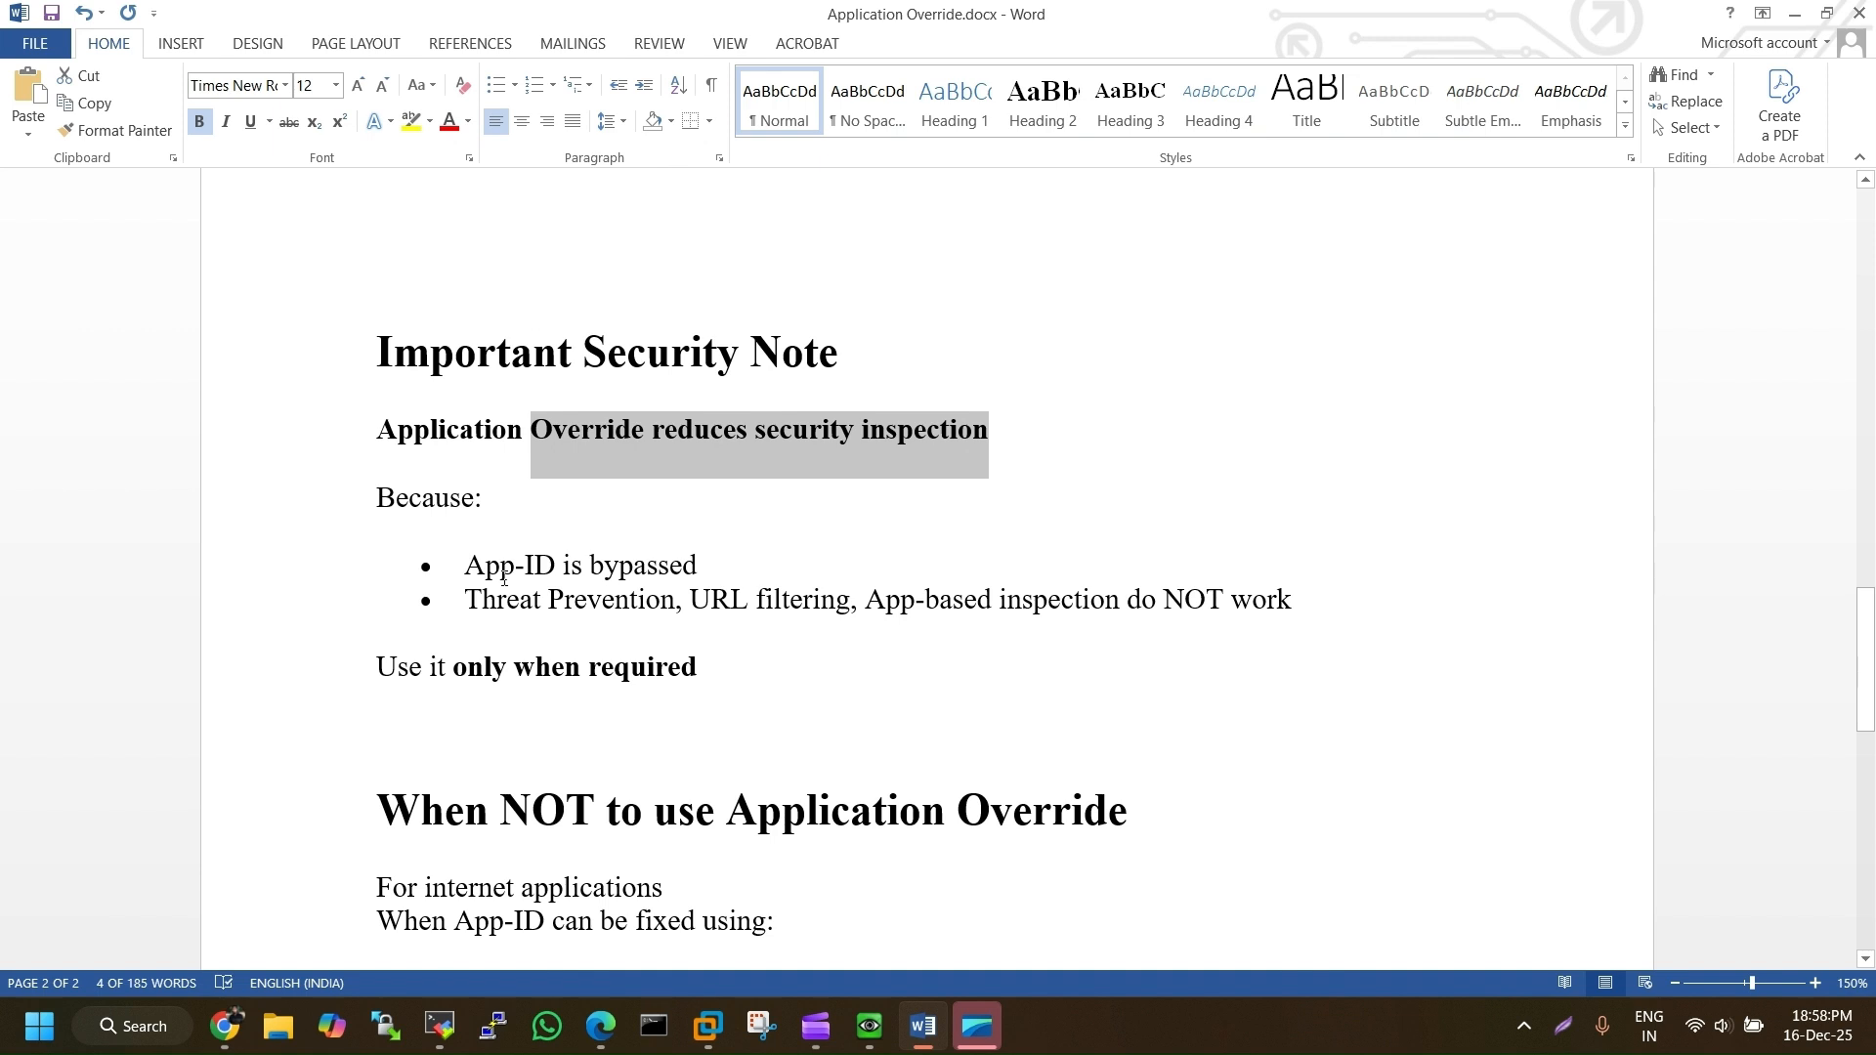
left_click_drag(567, 569, 675, 569)
left_click_drag(498, 604, 467, 561)
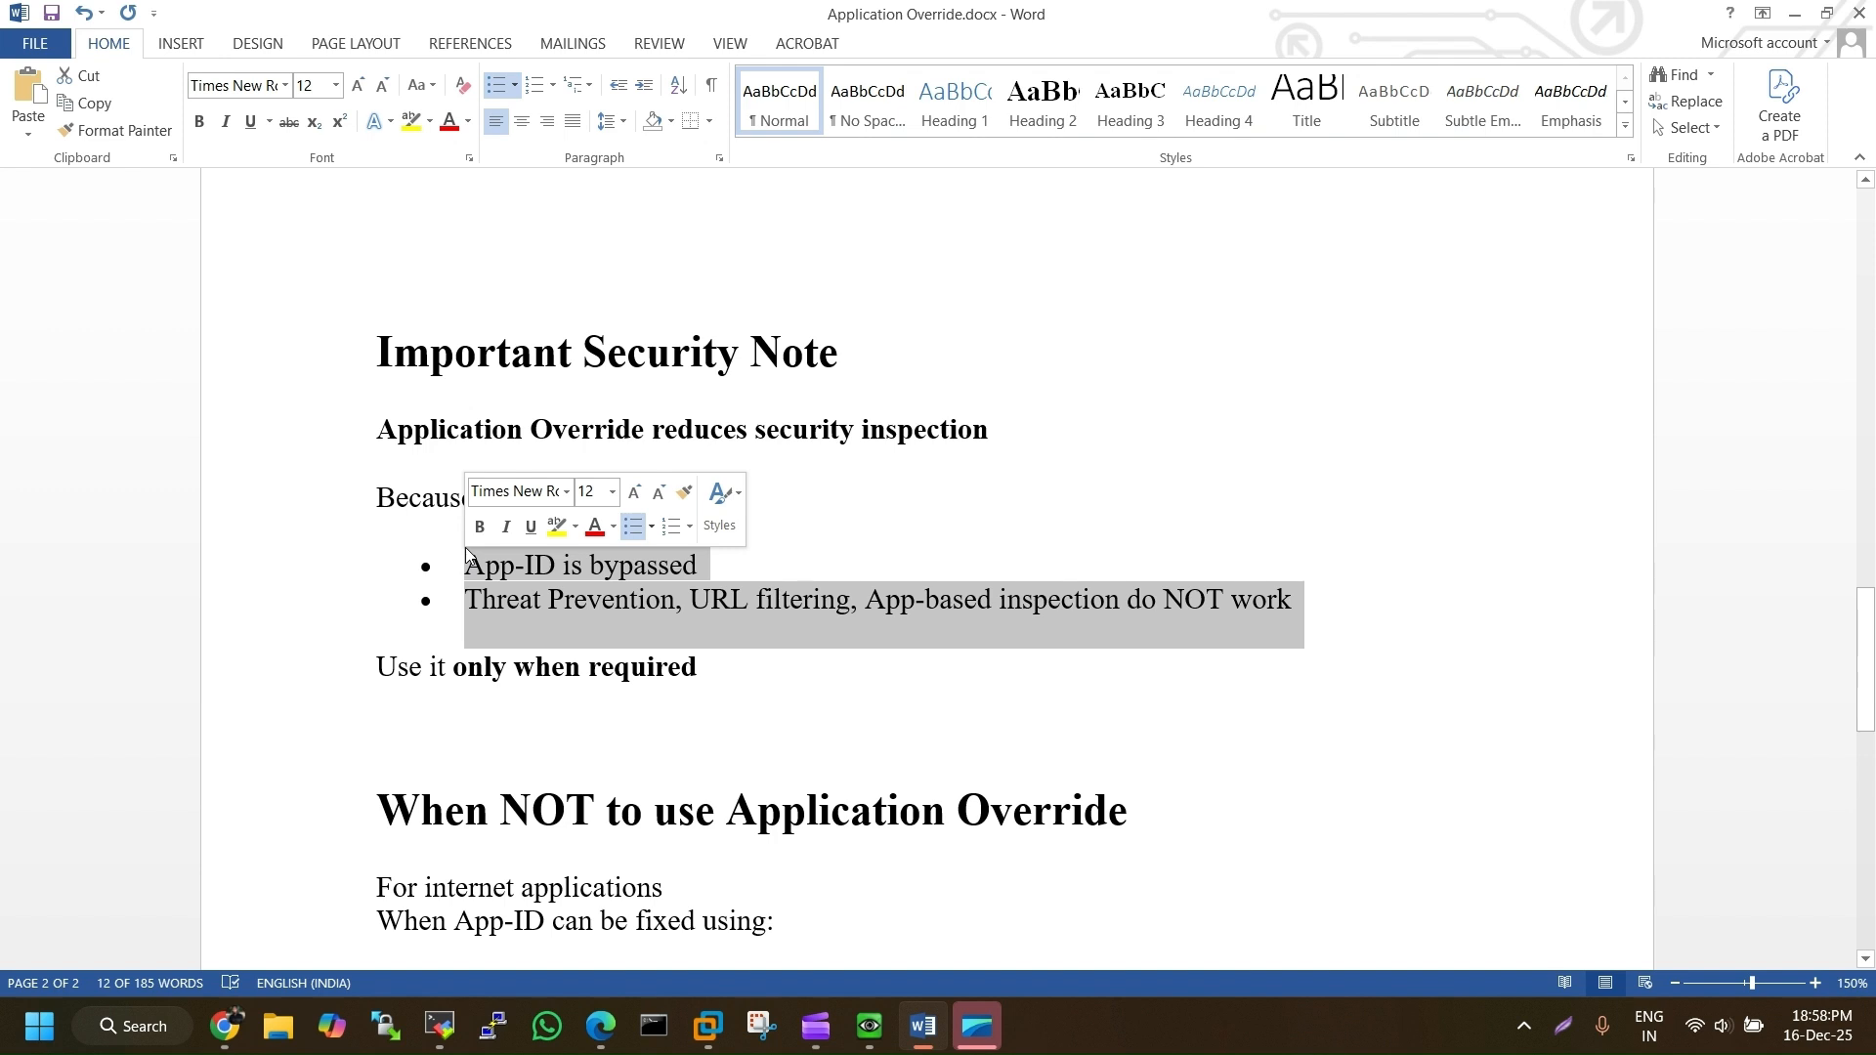
mouse_move(826, 1030)
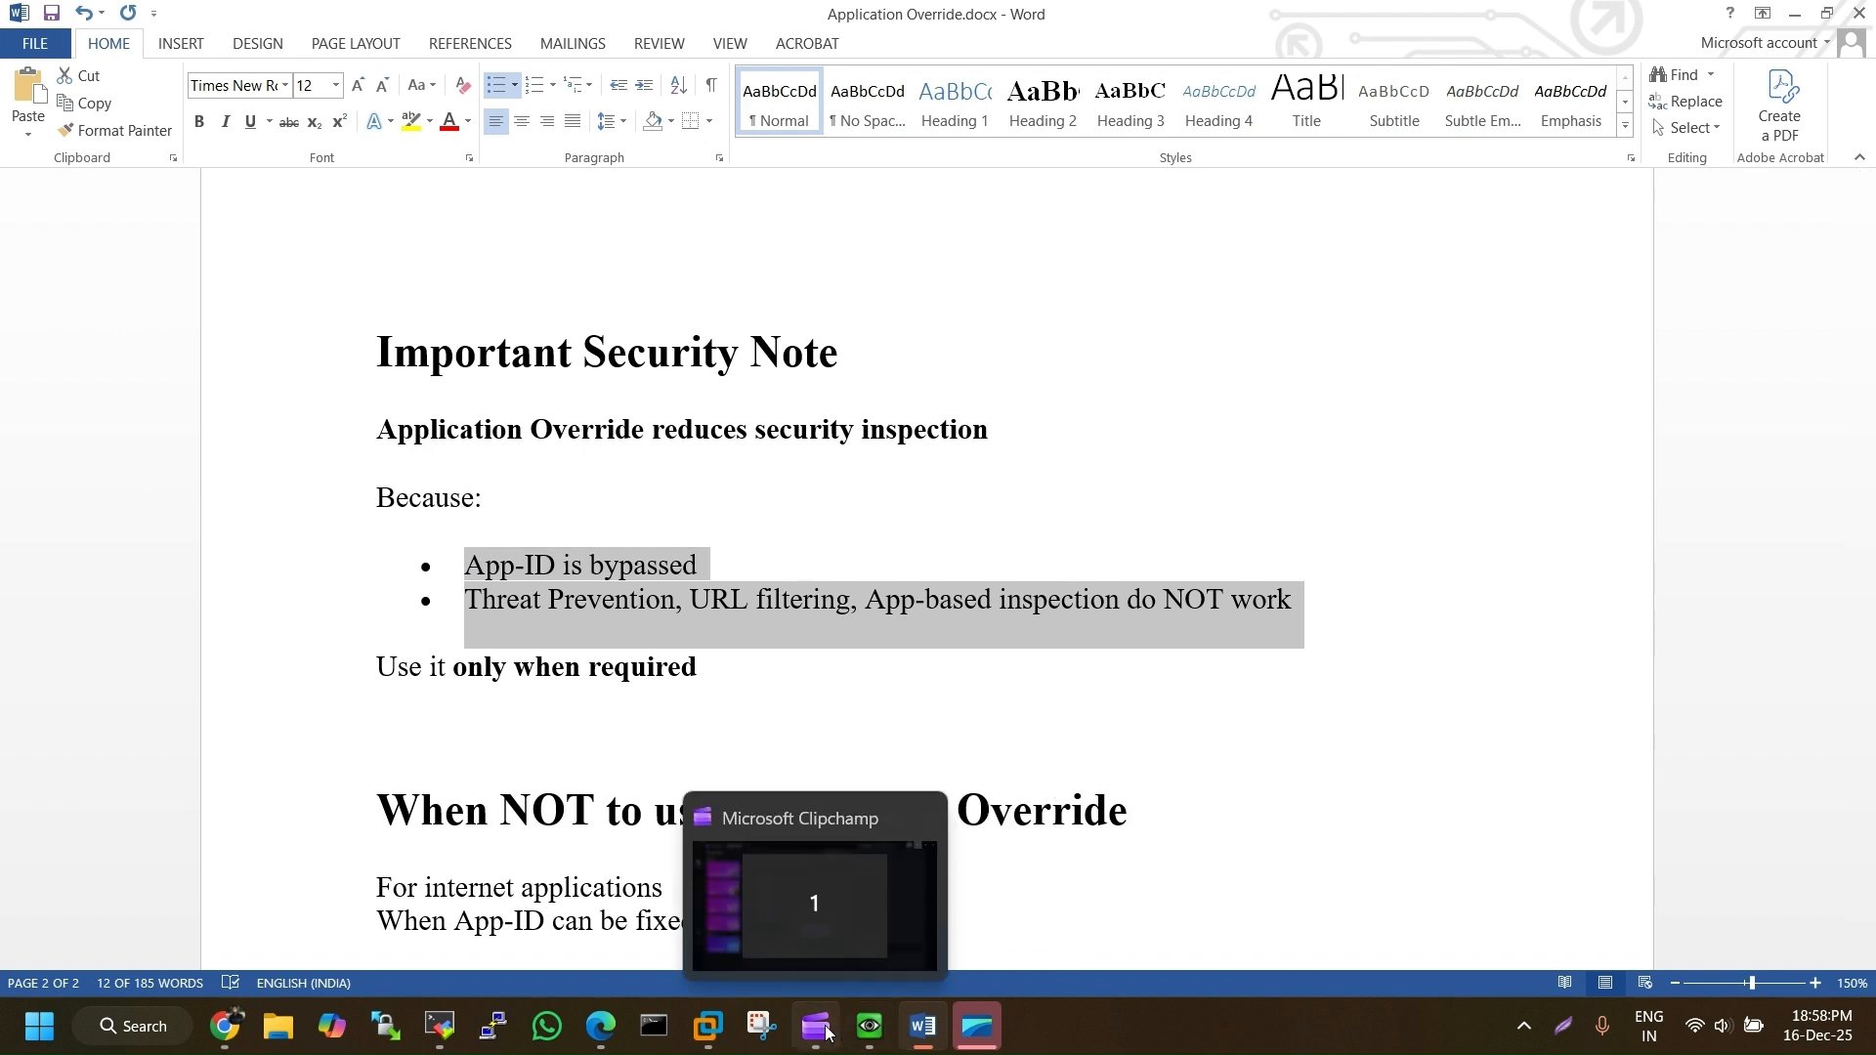
left_click(656, 724)
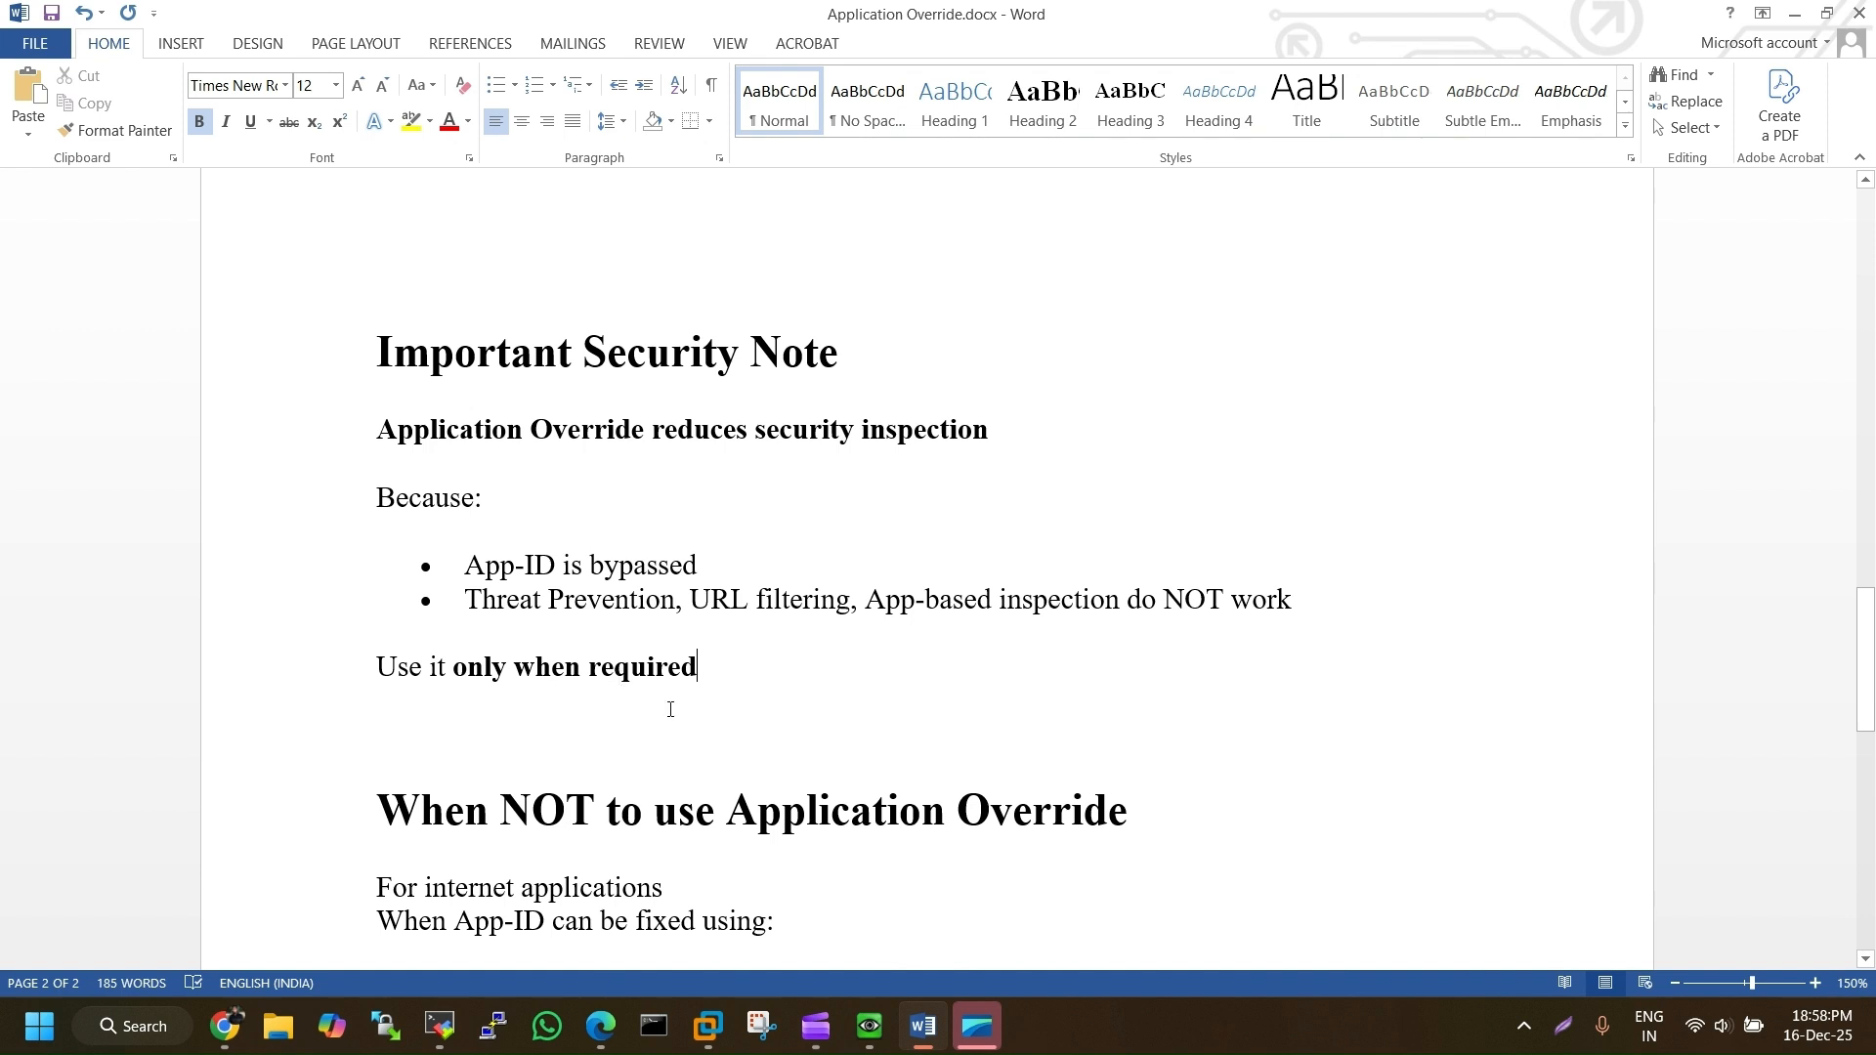
left_click_drag(698, 681, 391, 661)
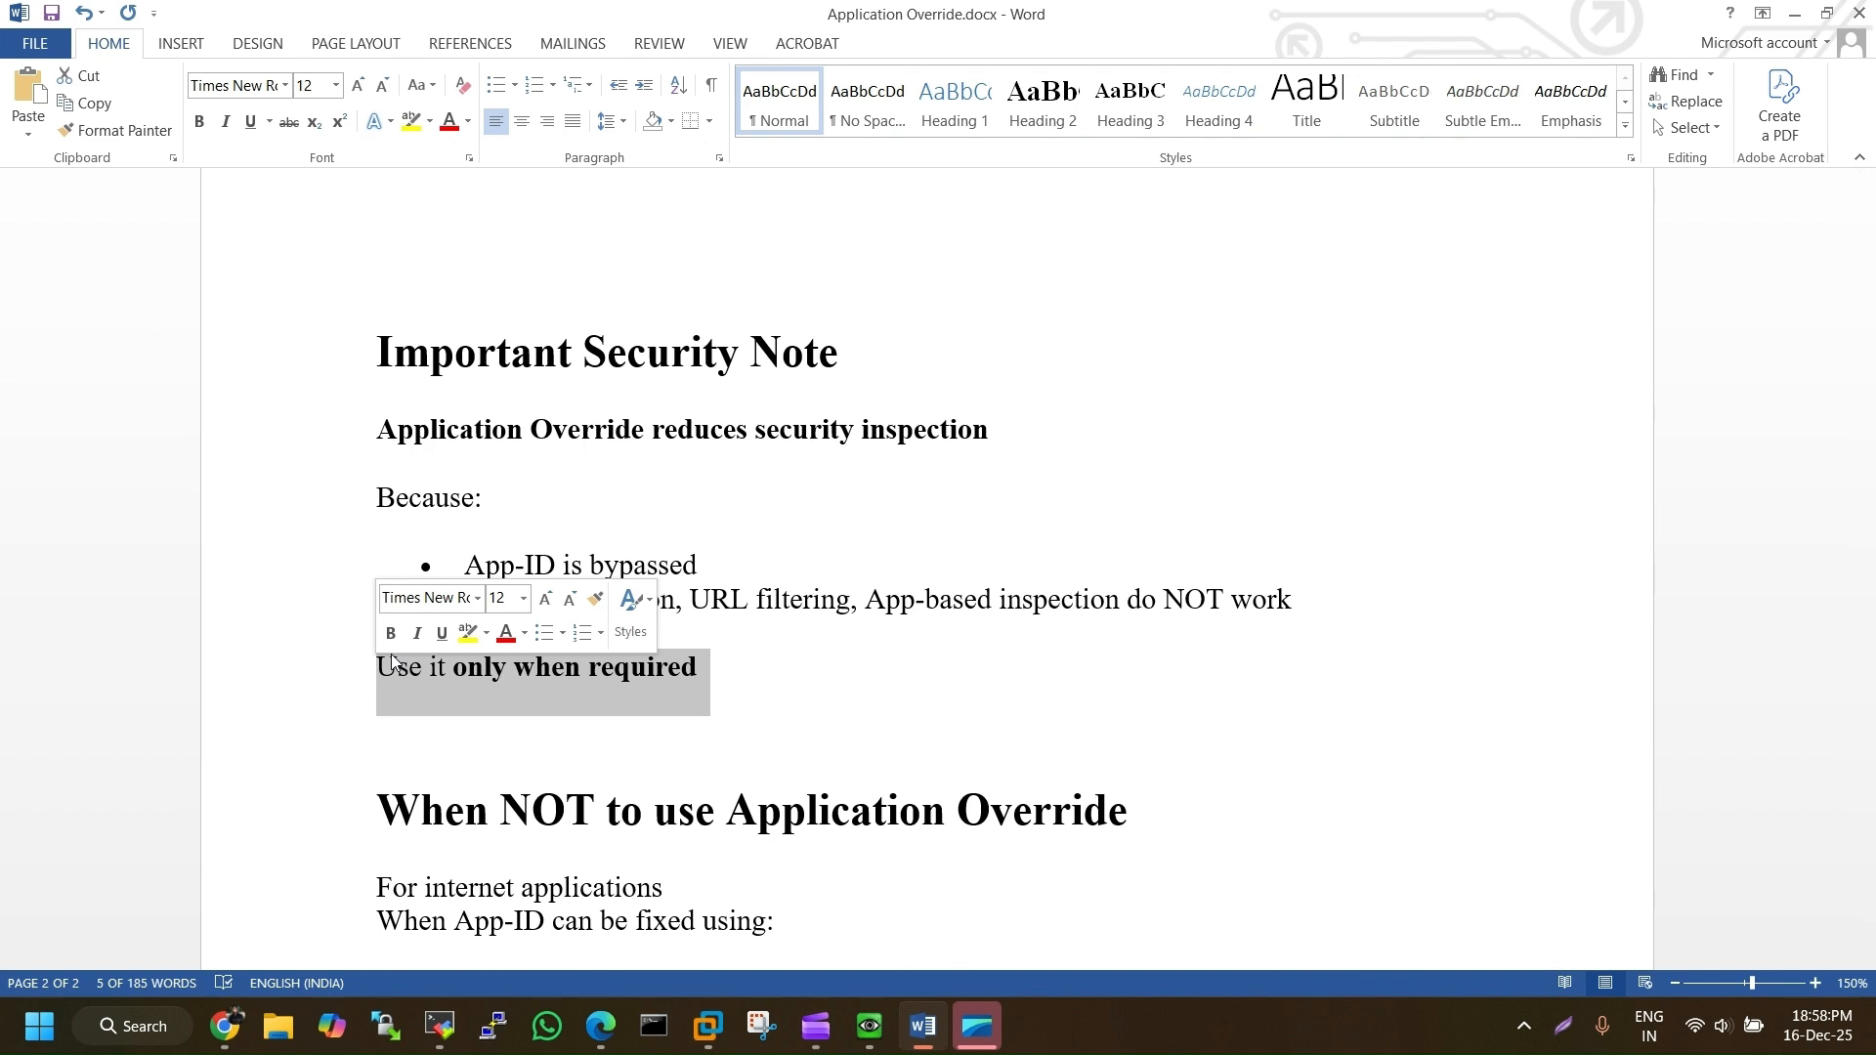
left_click(493, 669)
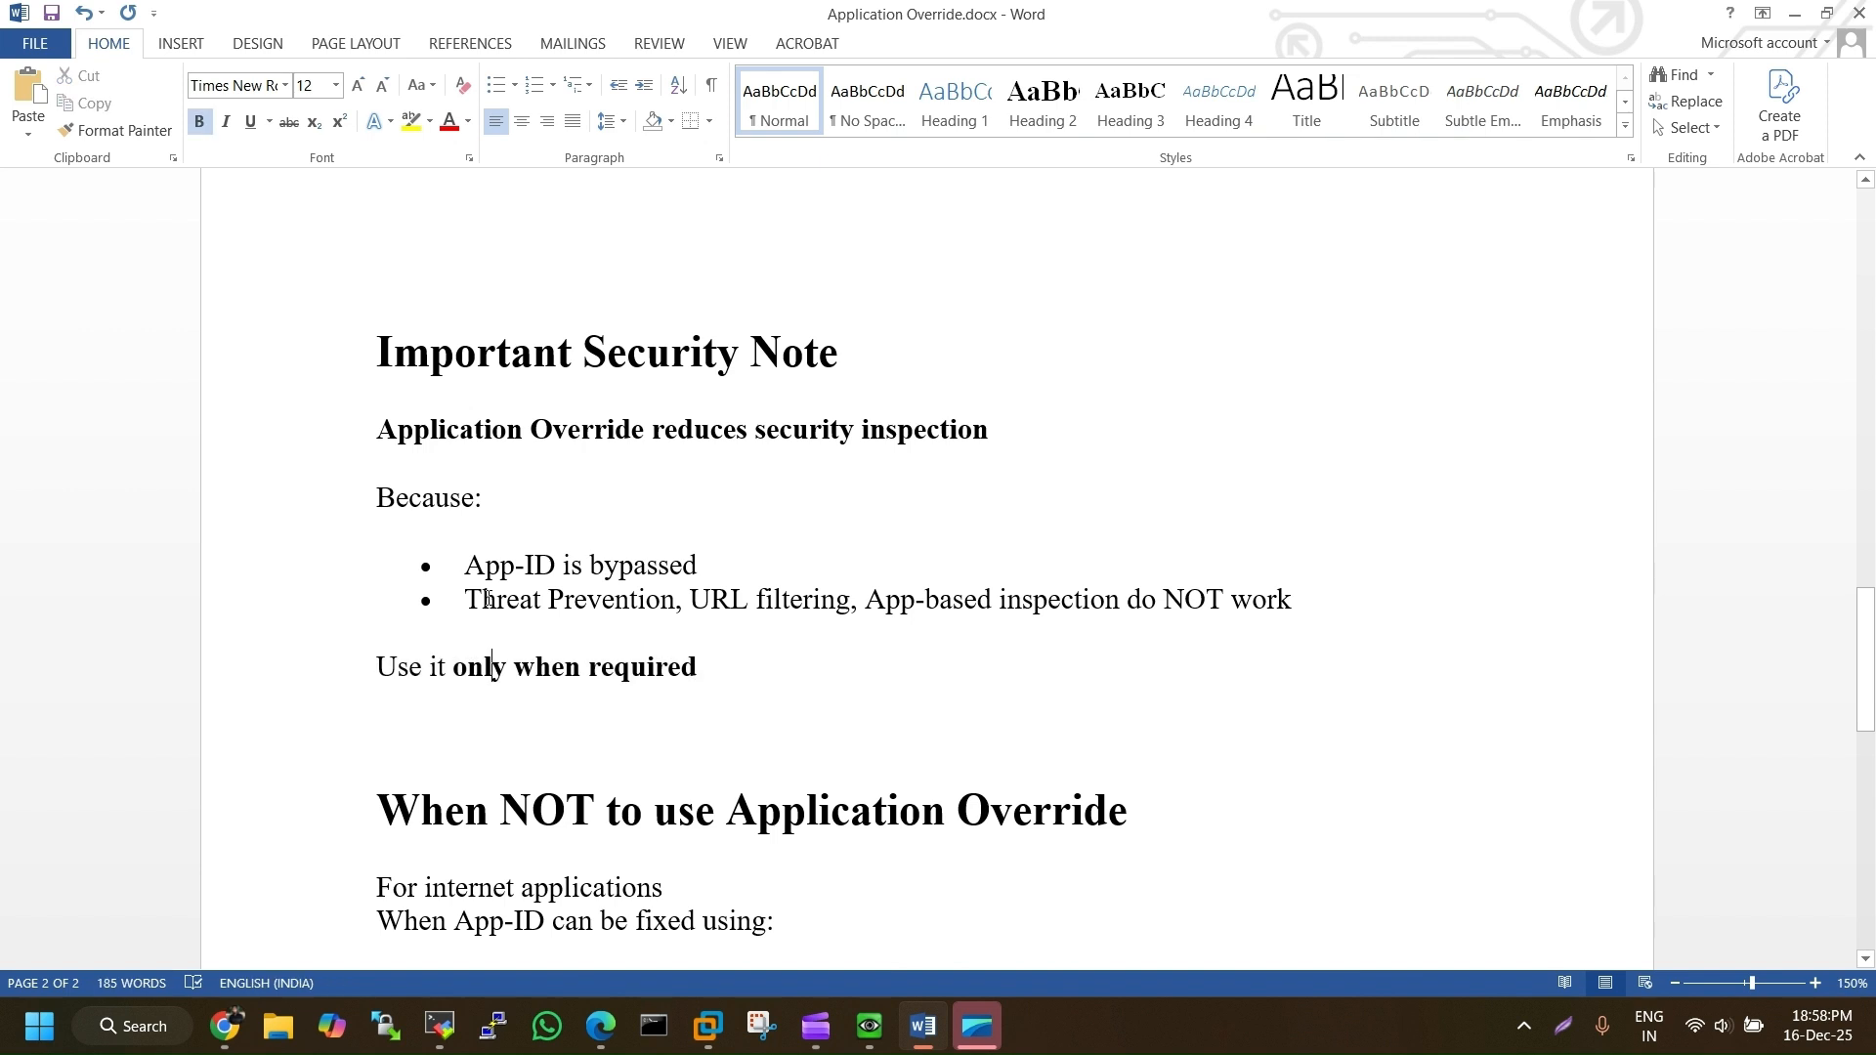
left_click_drag(488, 598, 1260, 606)
Read the "When NOT to use Application Override" section with its alternatives, and return to the start of the notes
scroll(583, 496, "down", 6)
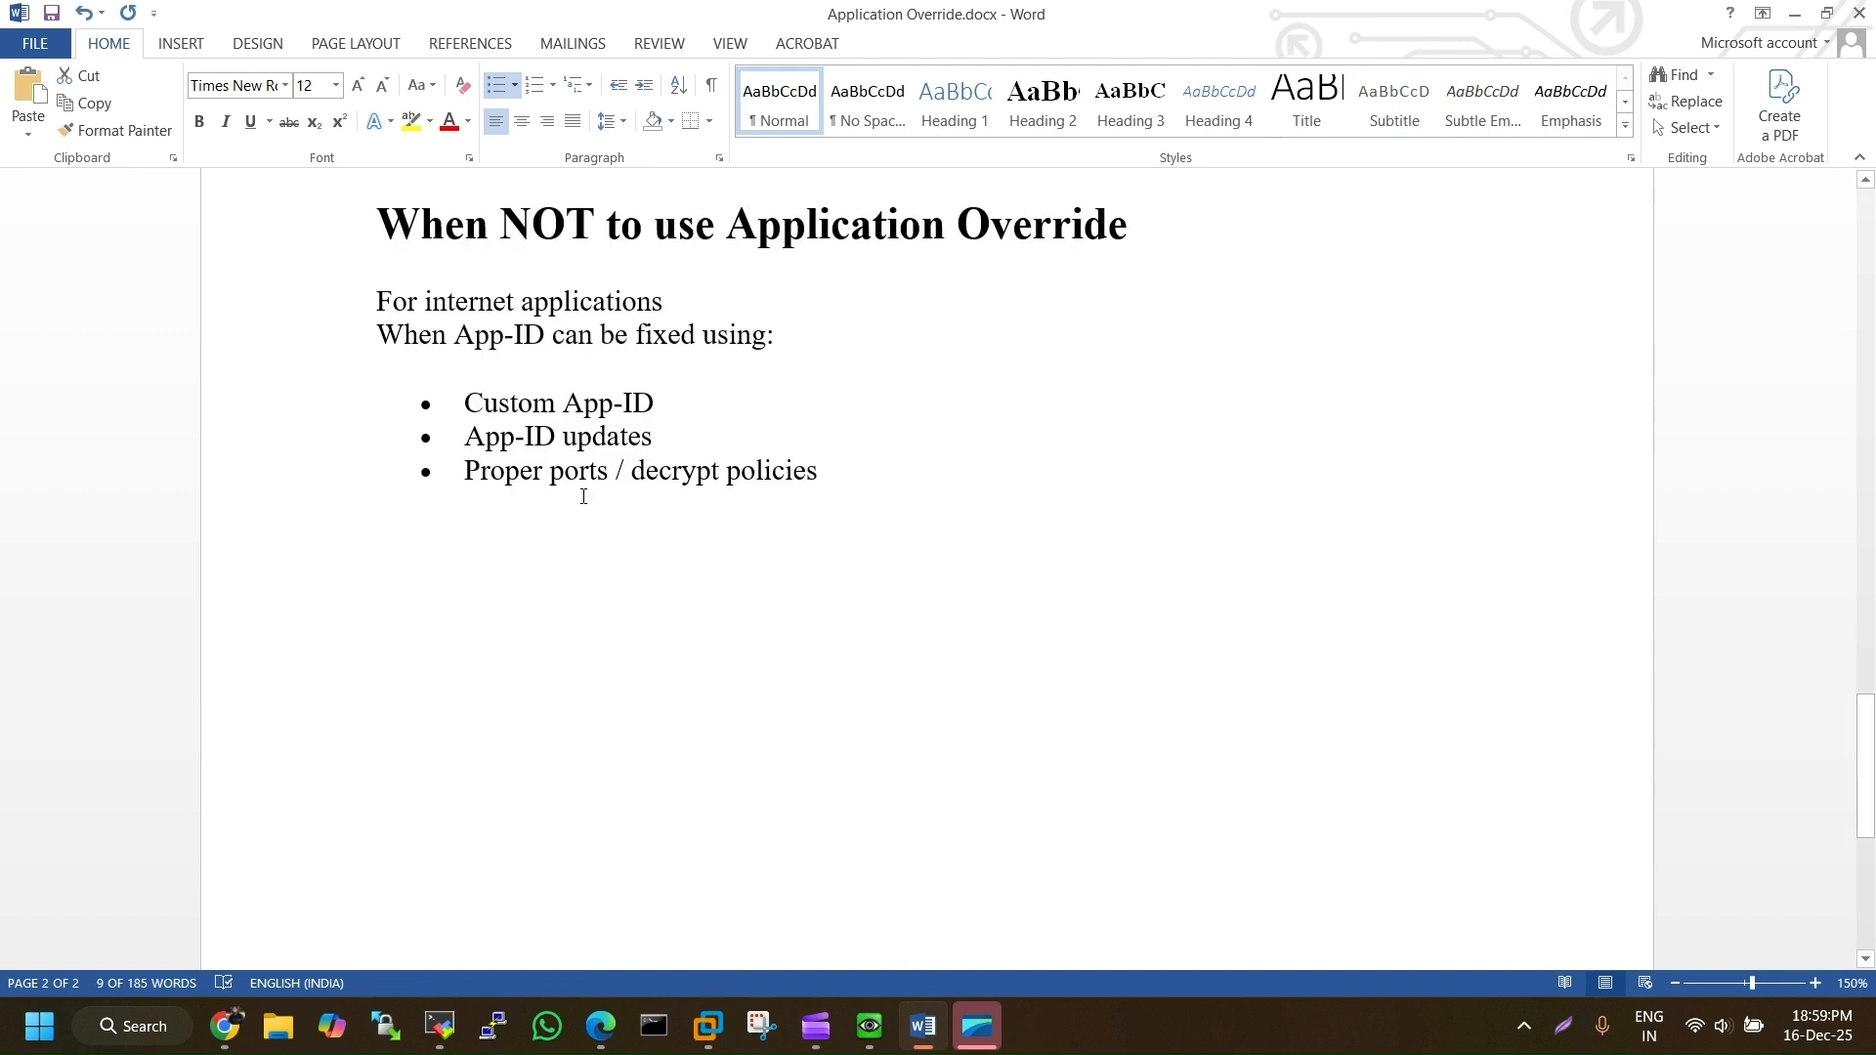
scroll(563, 593, "up", 3)
left_click_drag(532, 517, 819, 535)
left_click_drag(402, 599, 741, 633)
left_click_drag(475, 641, 553, 659)
triple_click(518, 731)
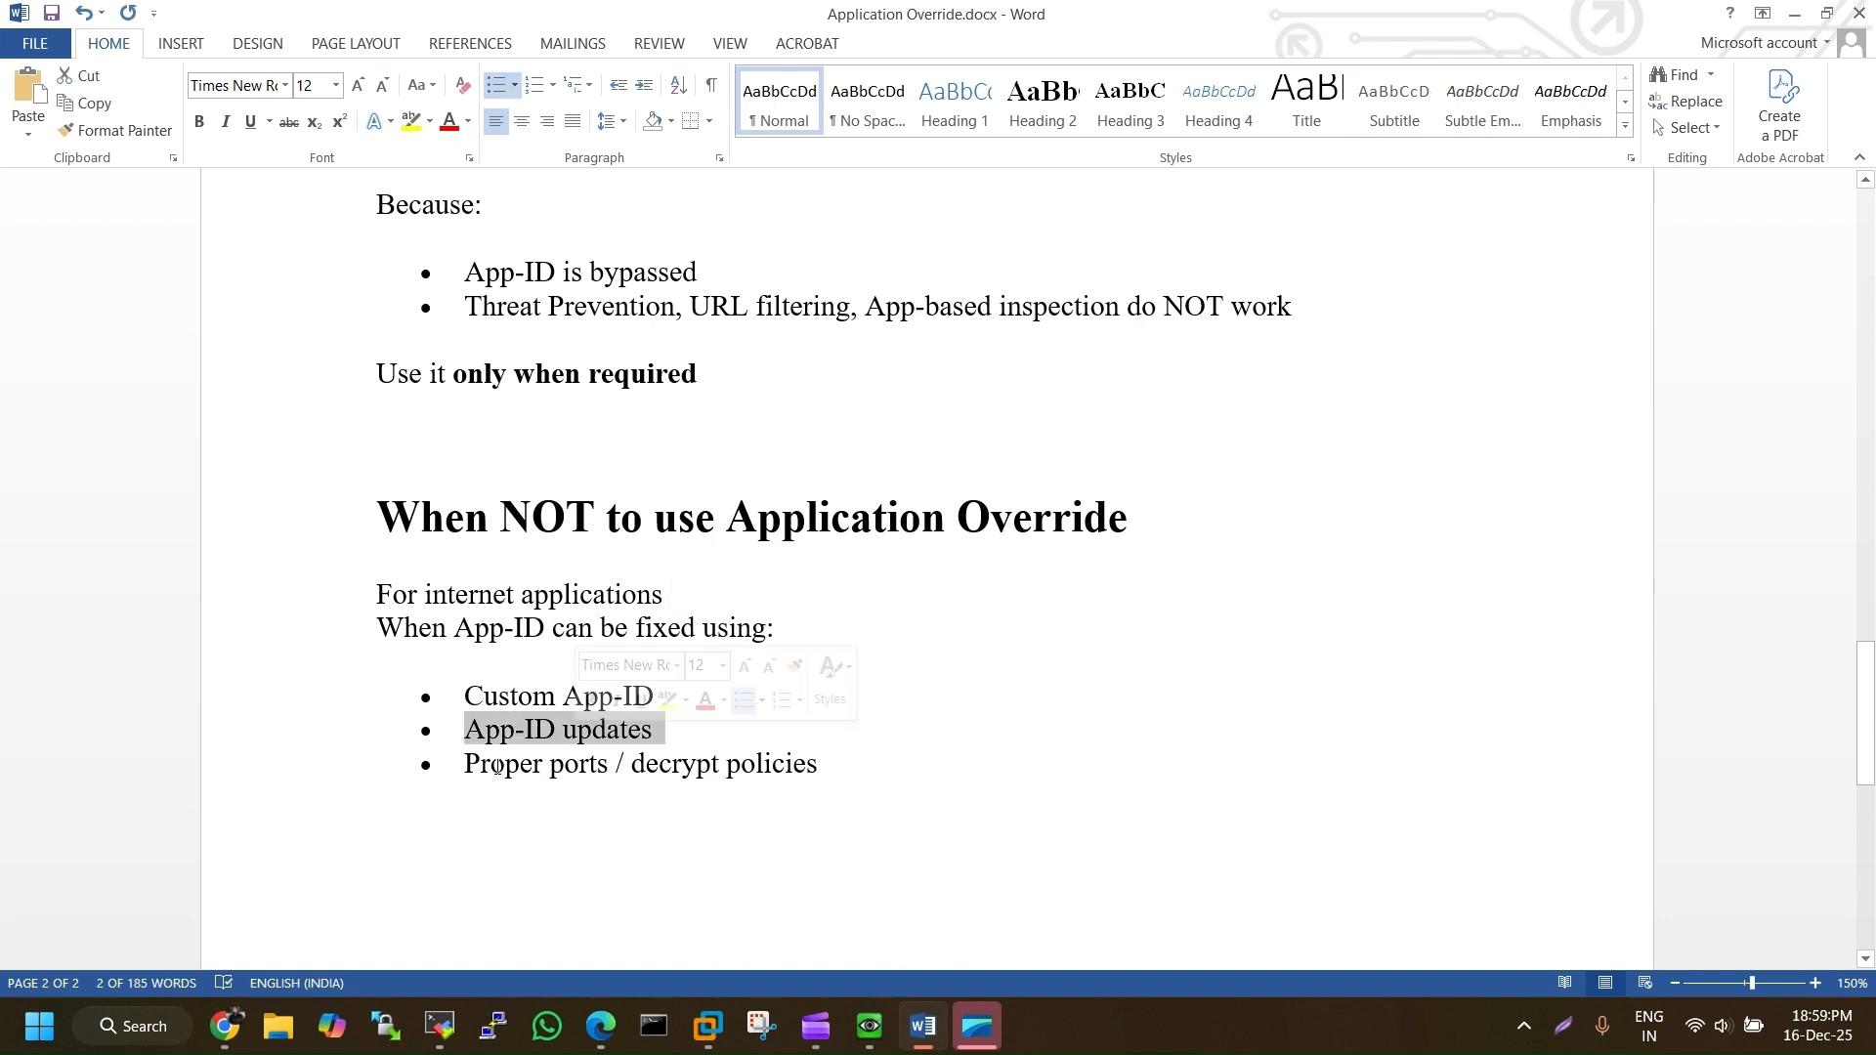
left_click_drag(496, 768, 629, 775)
left_click_drag(724, 784, 759, 784)
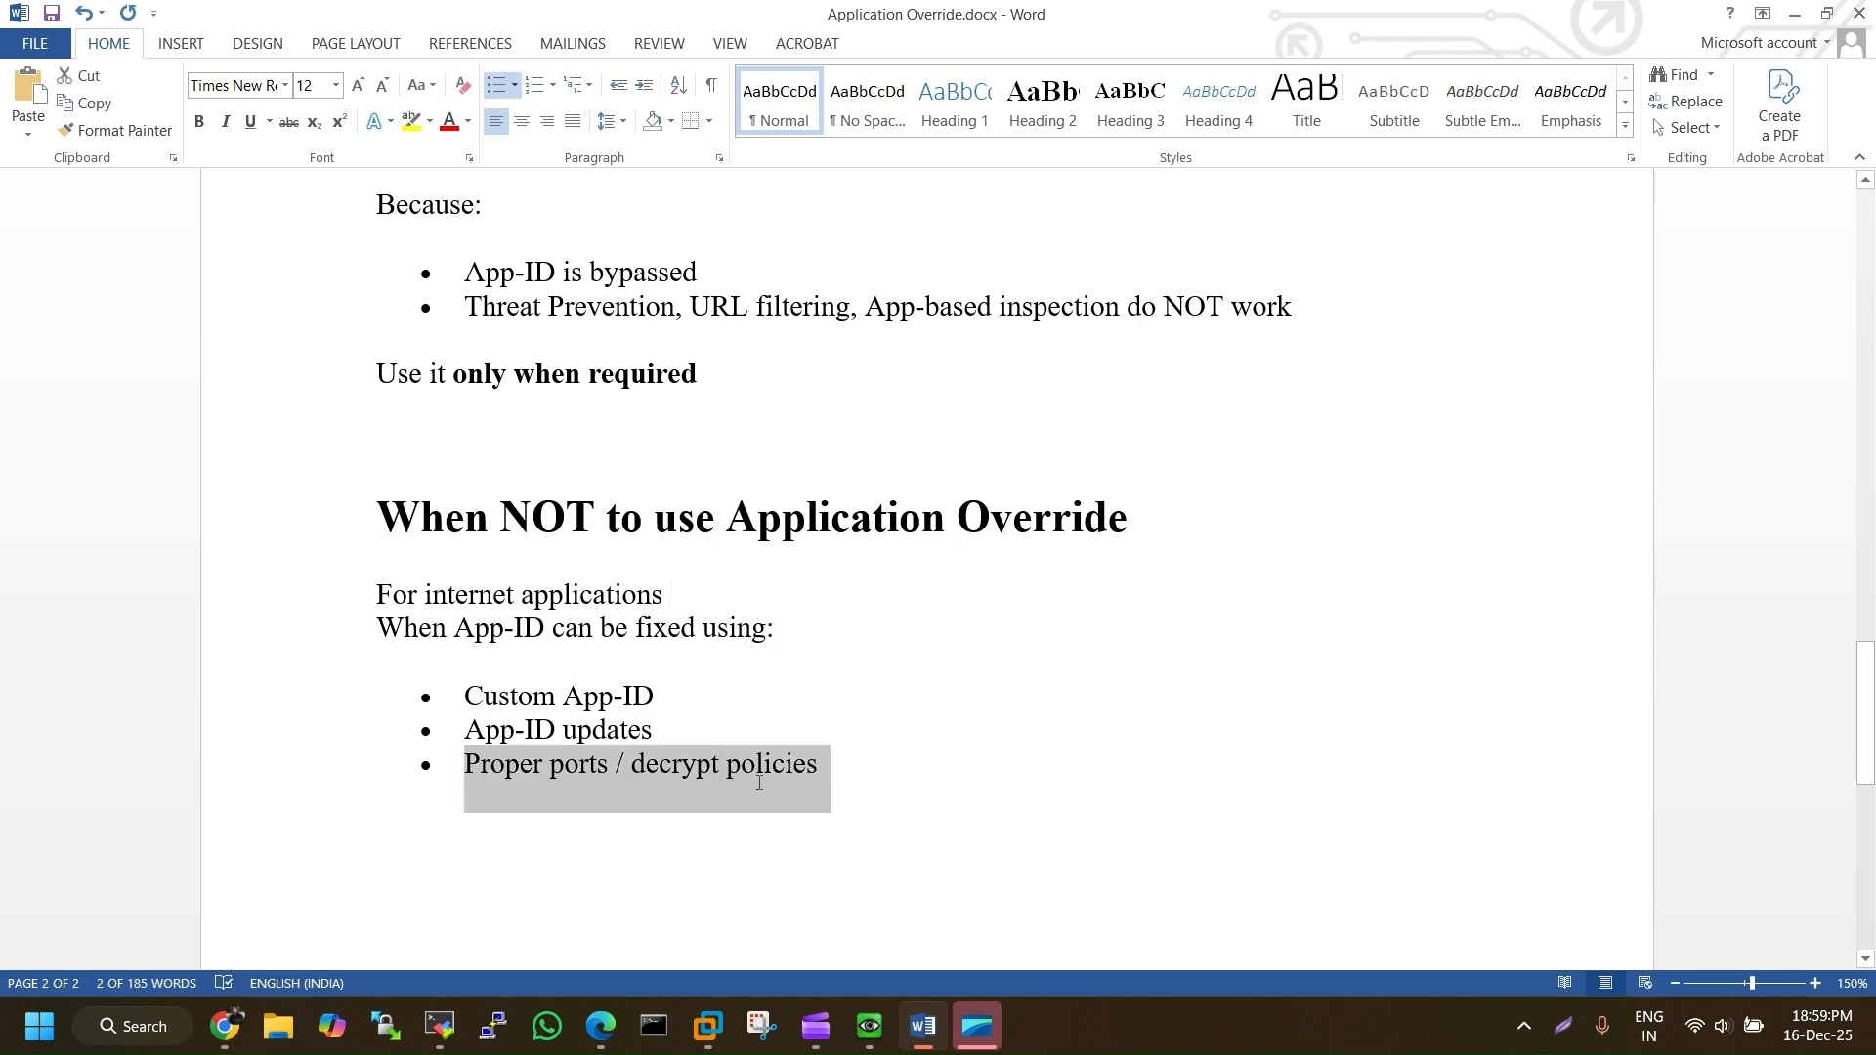
left_click_drag(488, 734, 606, 783)
scroll(602, 712, "down", 5)
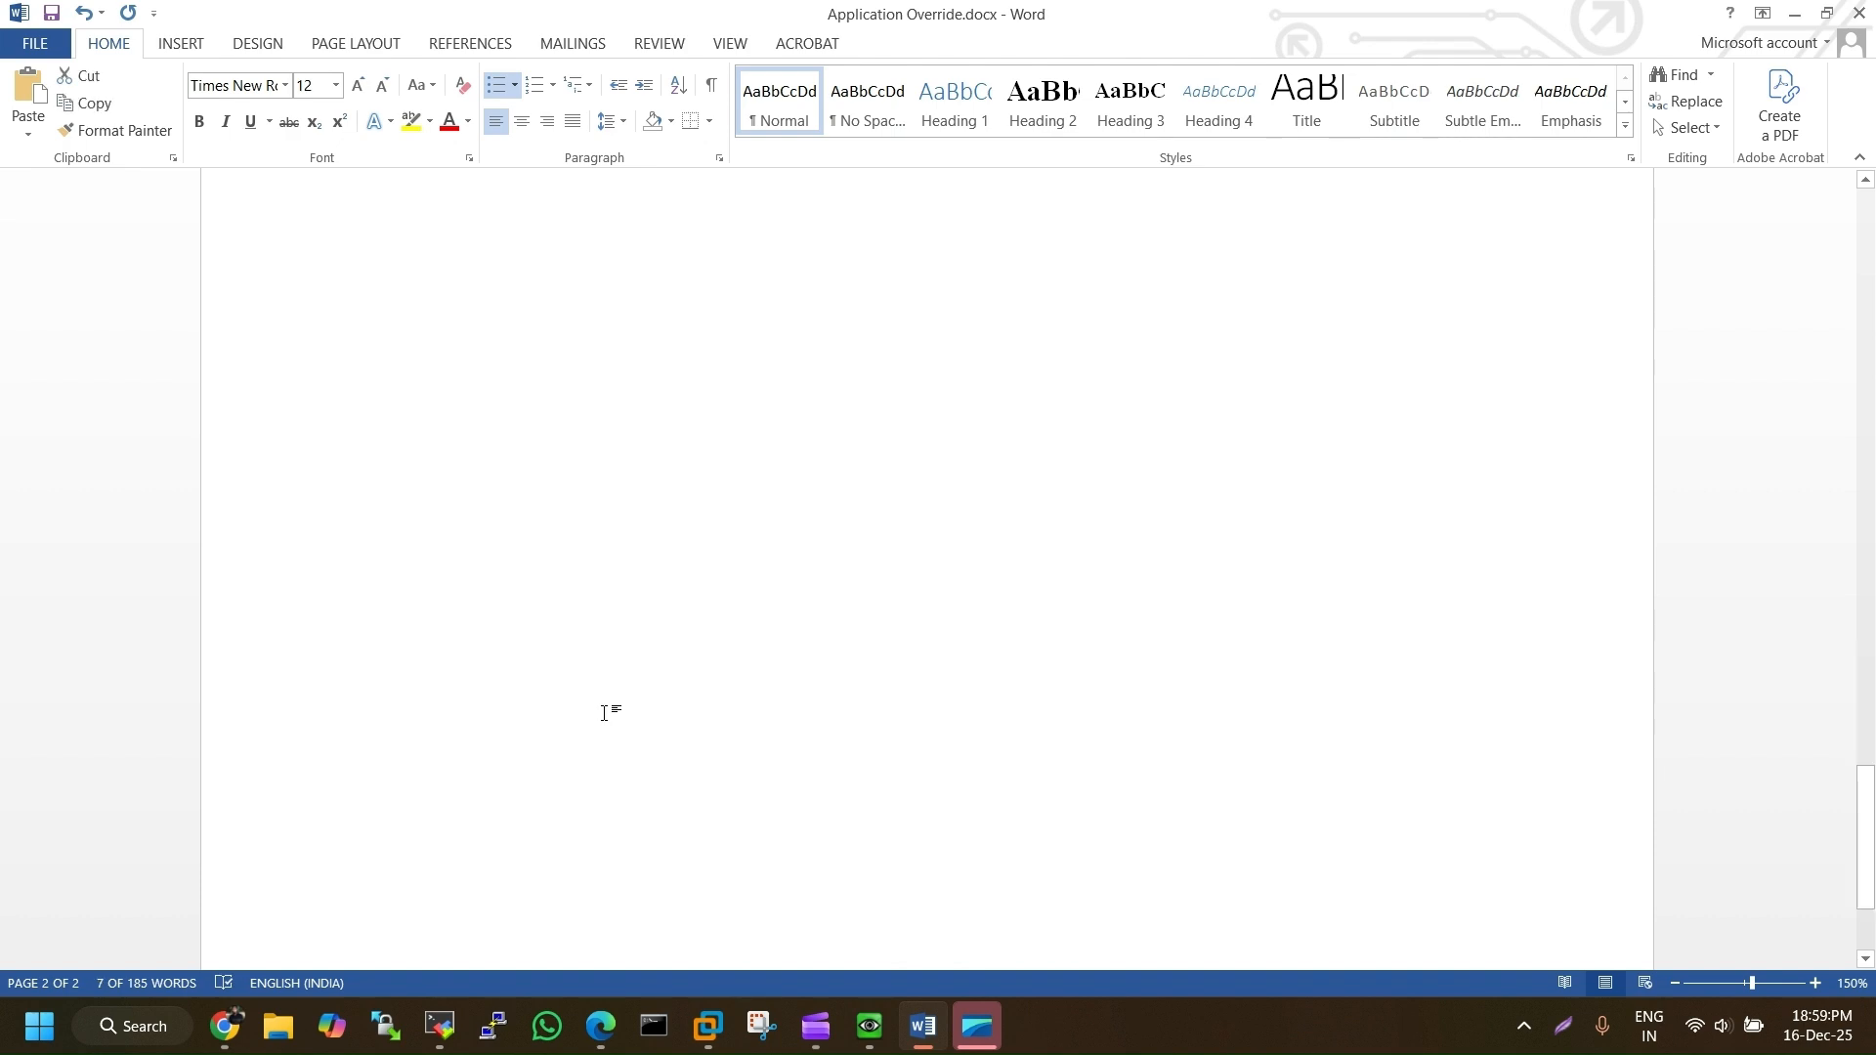
scroll(603, 712, "up", 20)
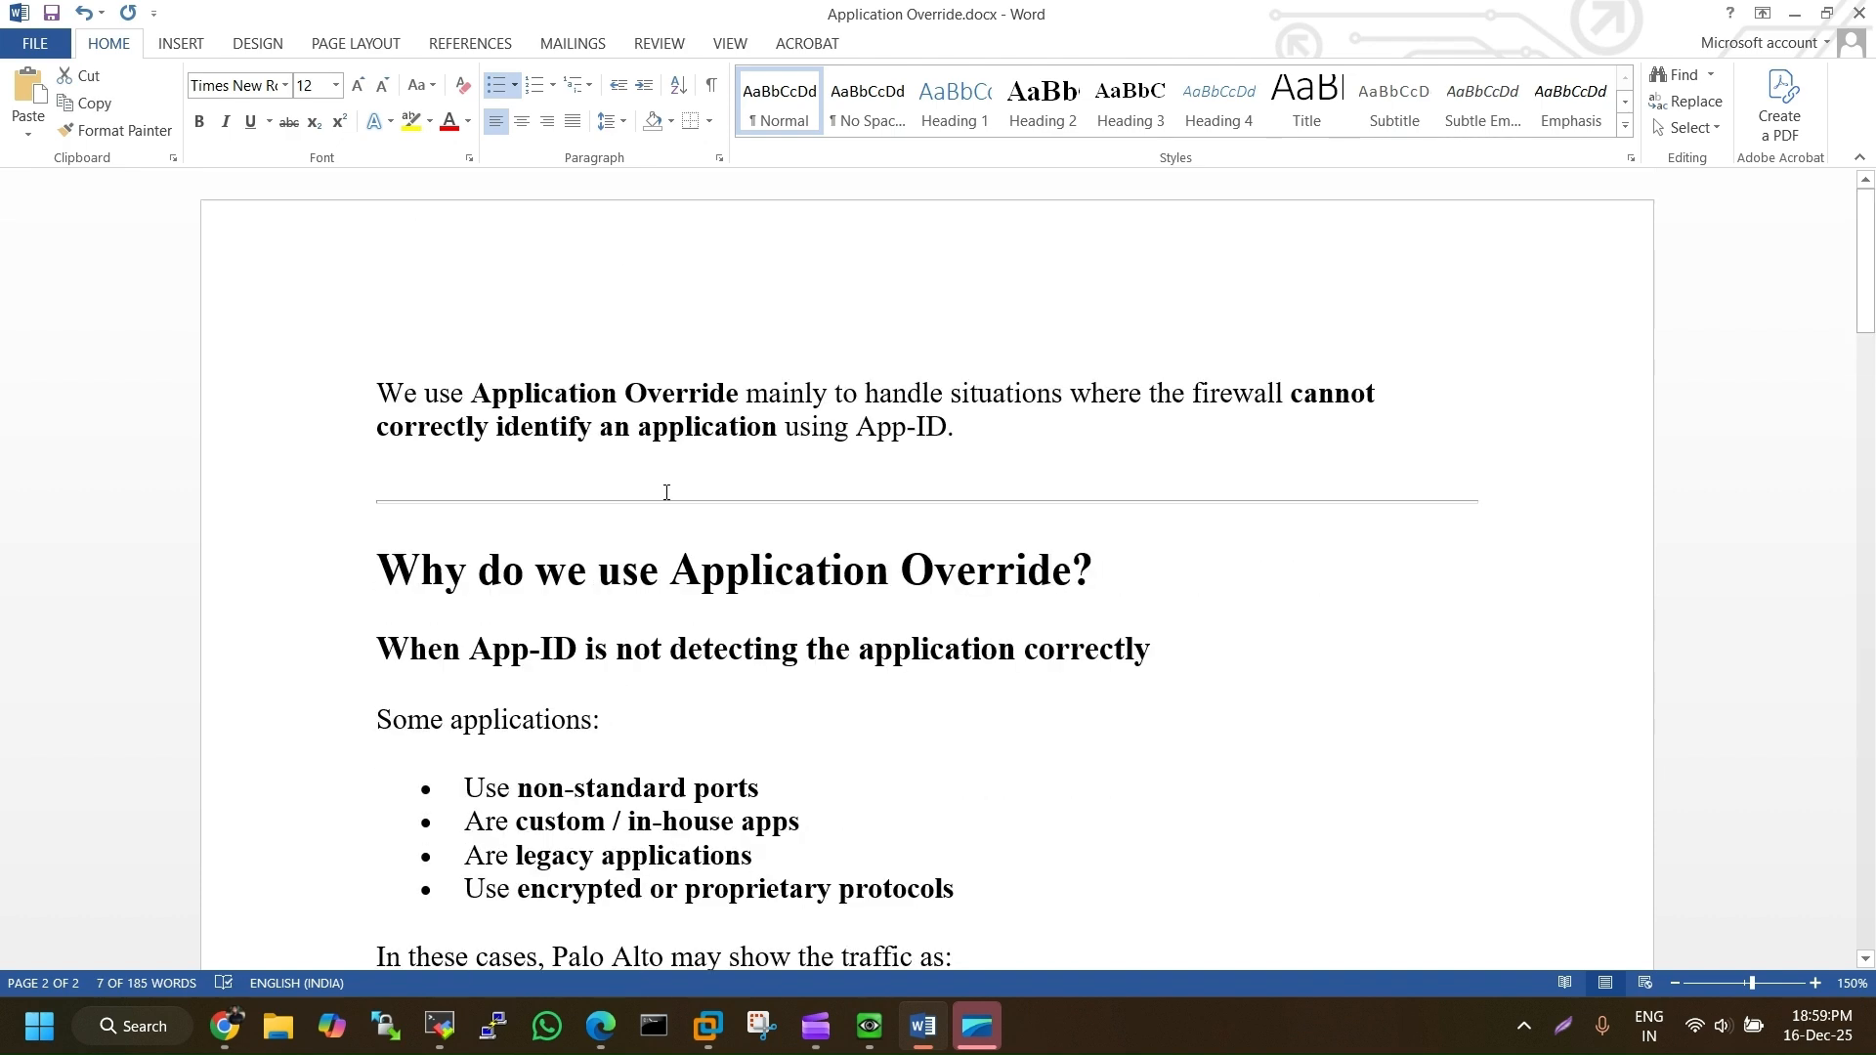
left_click(762, 569)
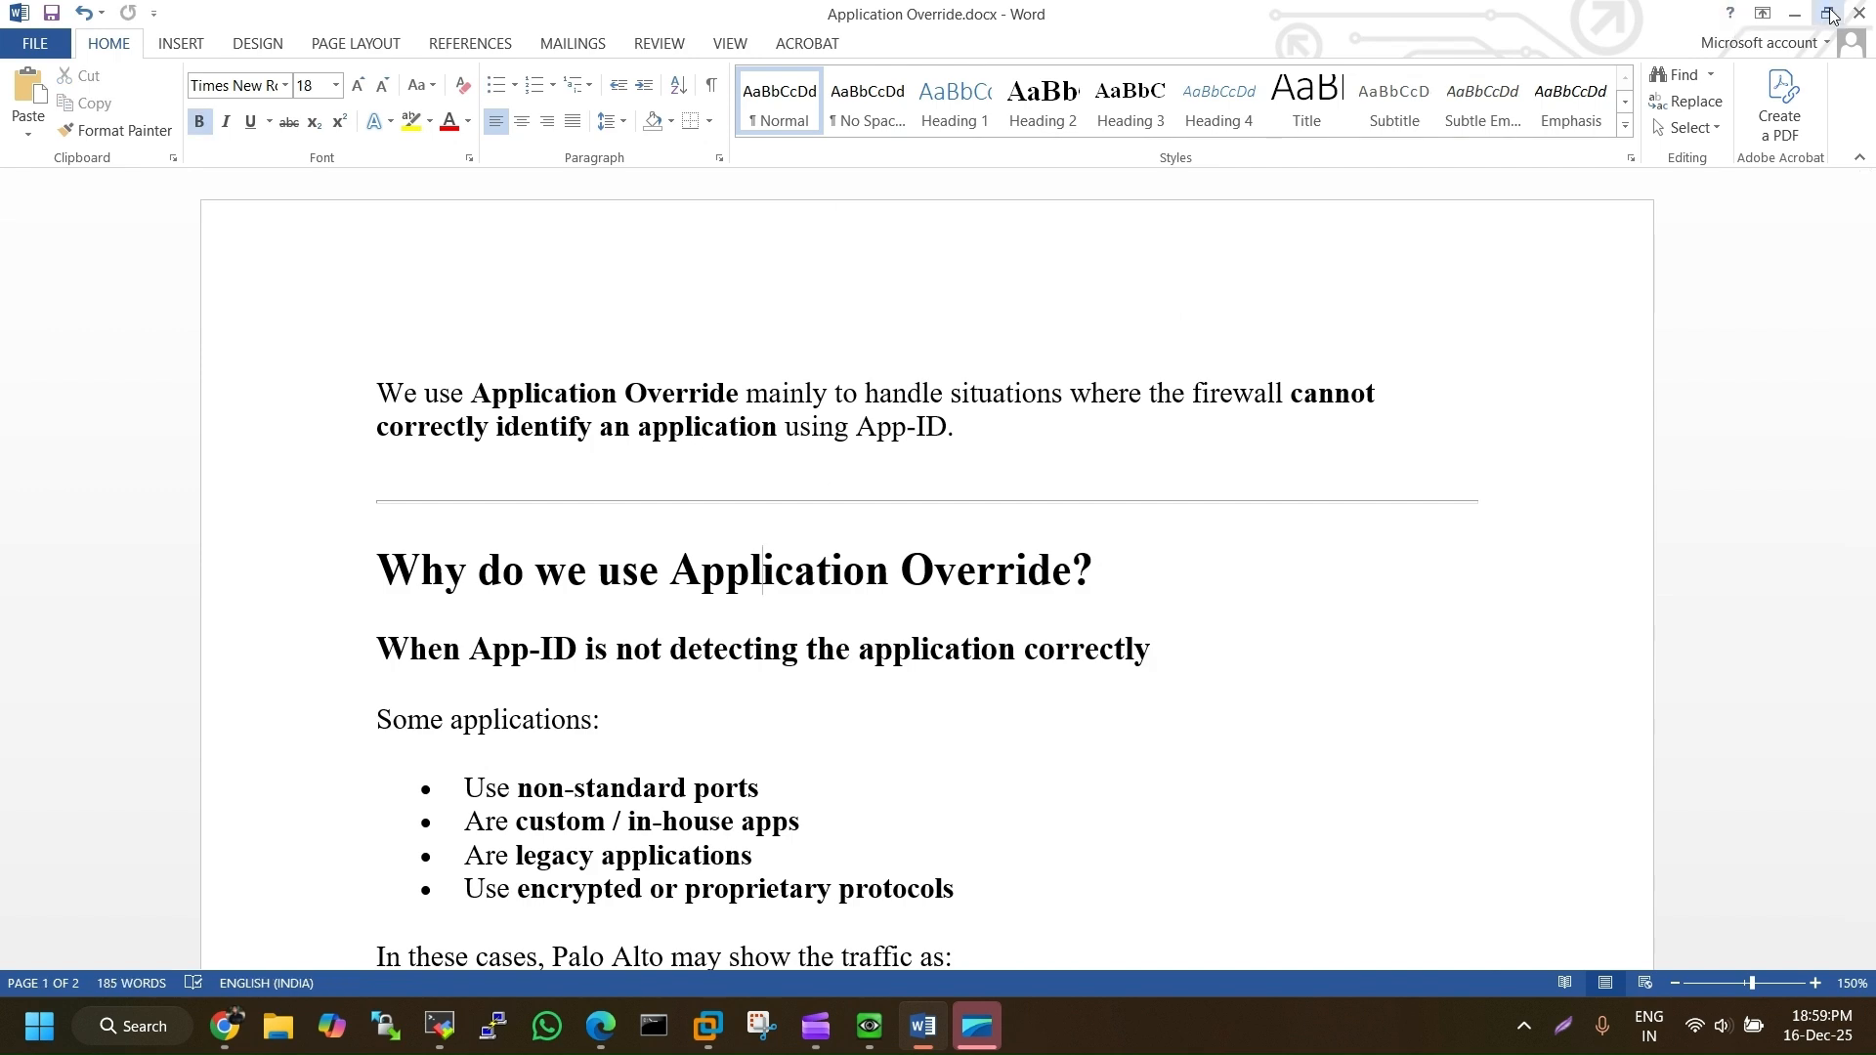
Switch to the PA-VM firewall in Edge and examine the LANTOWAN security rule's source, destination and application settings without changing them
left_click(1795, 14)
left_click(609, 1039)
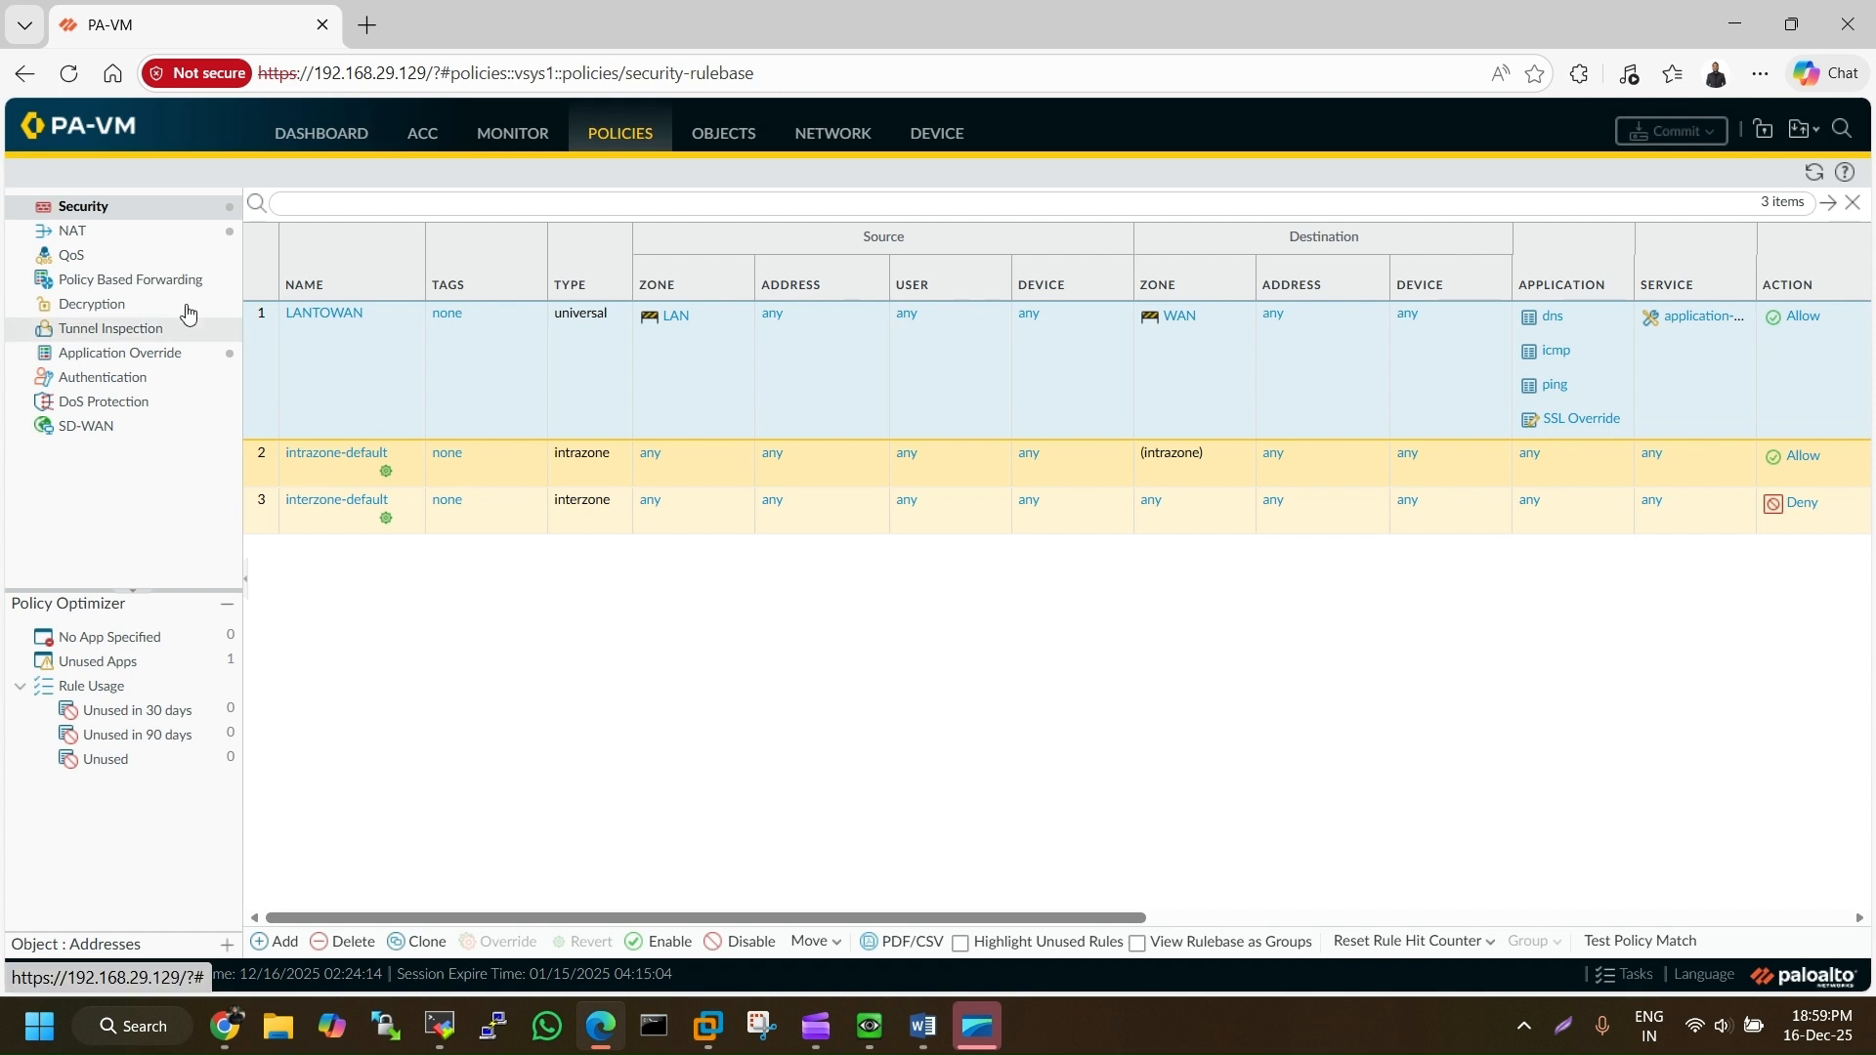
left_click(330, 320)
left_click(406, 388)
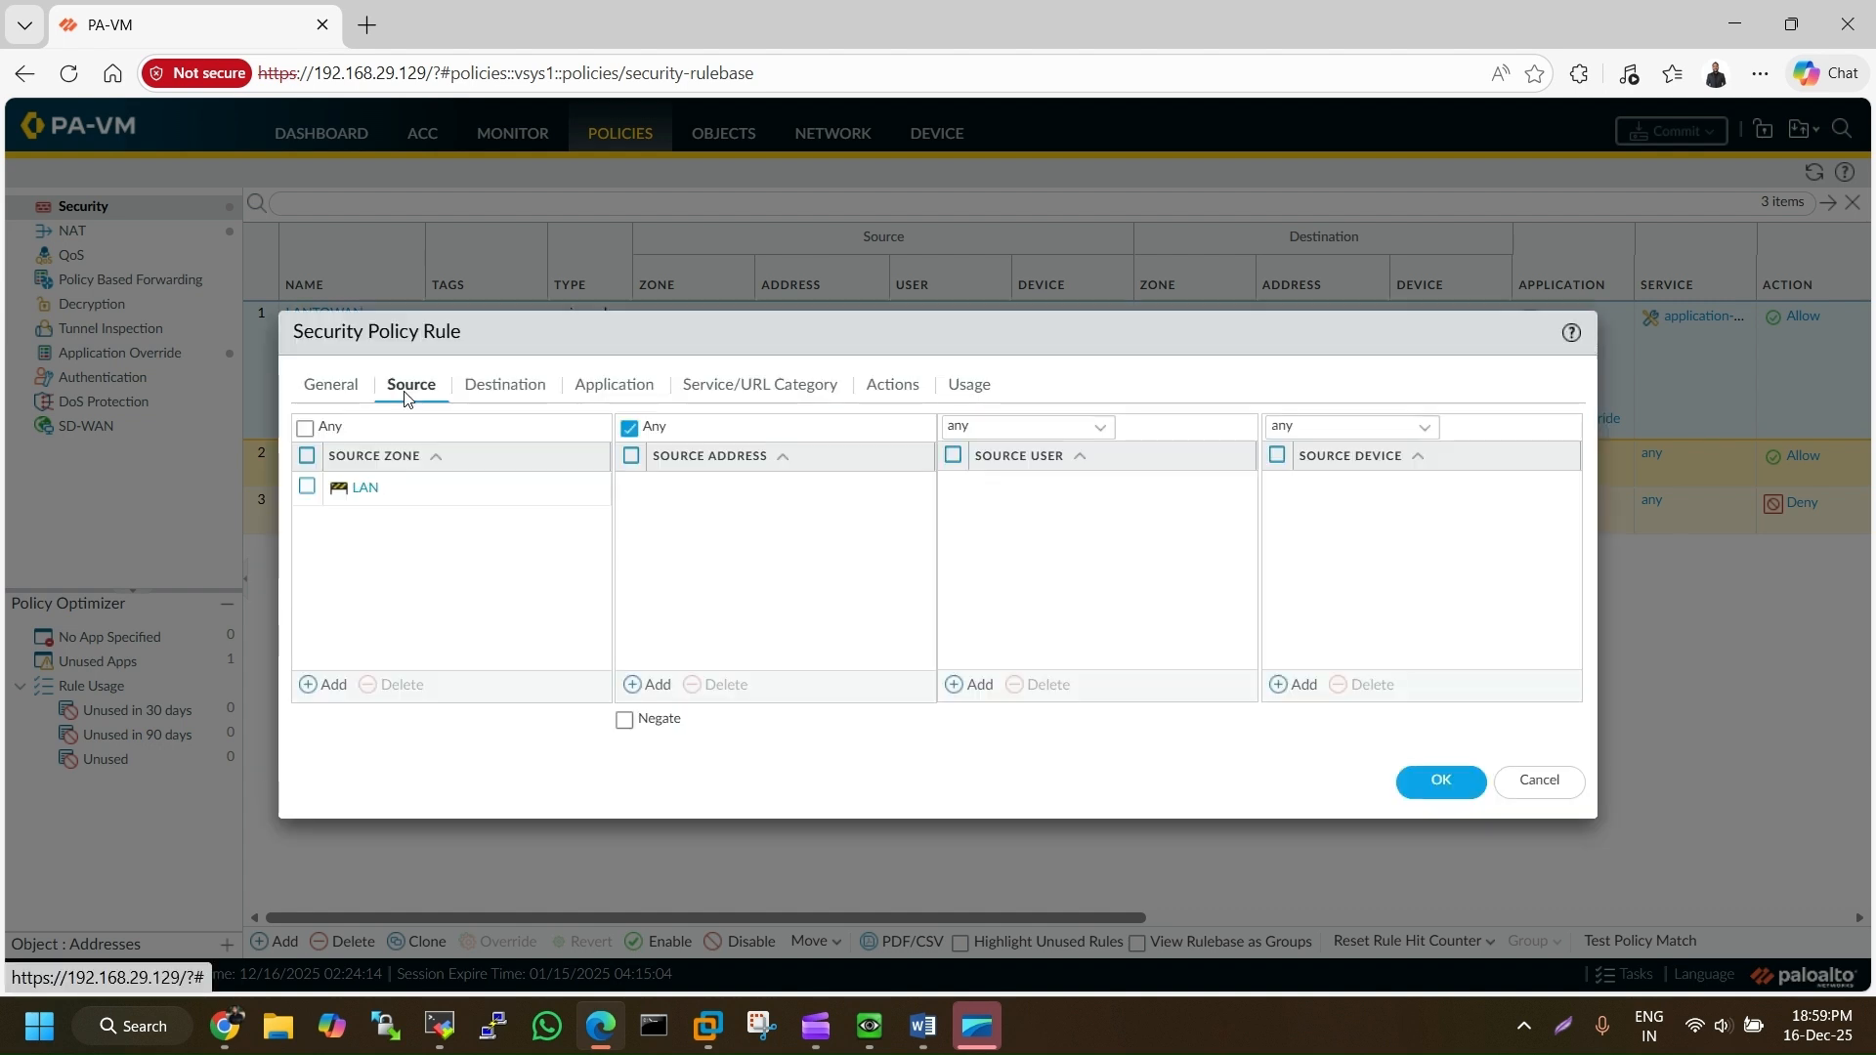
left_click(496, 387)
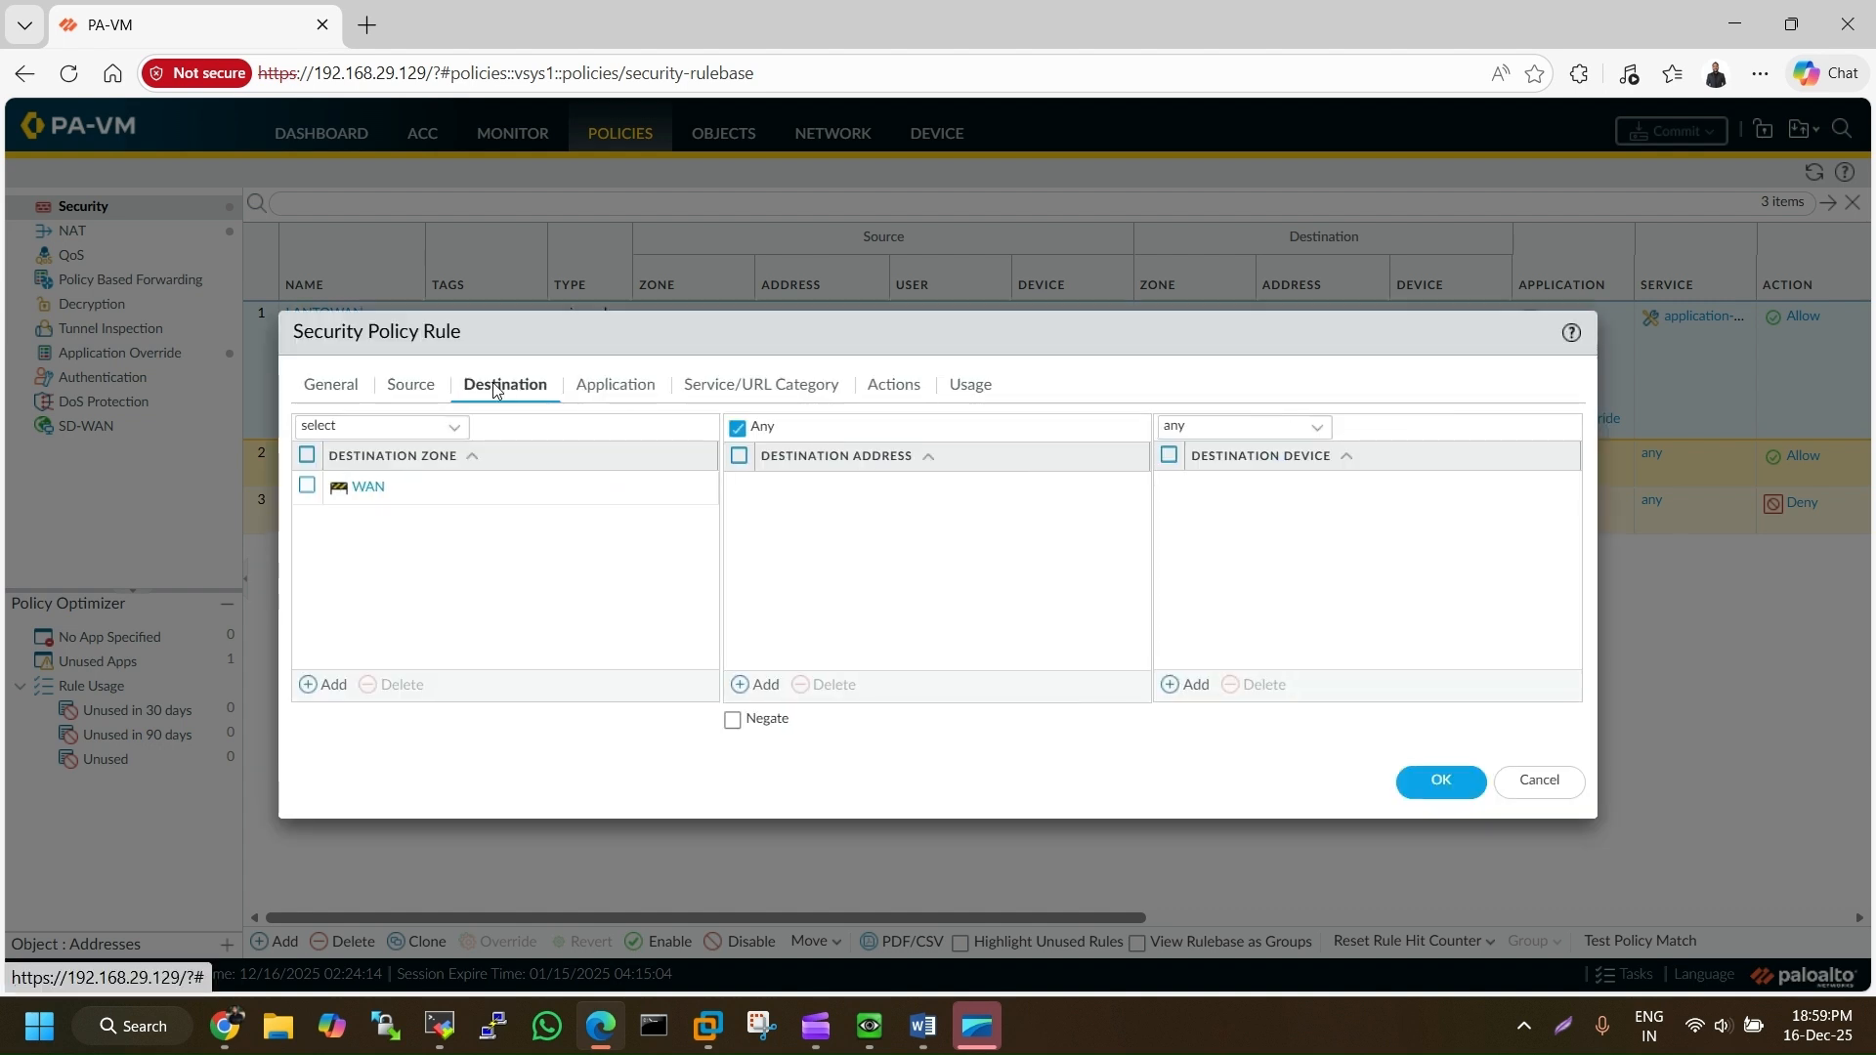
left_click(615, 385)
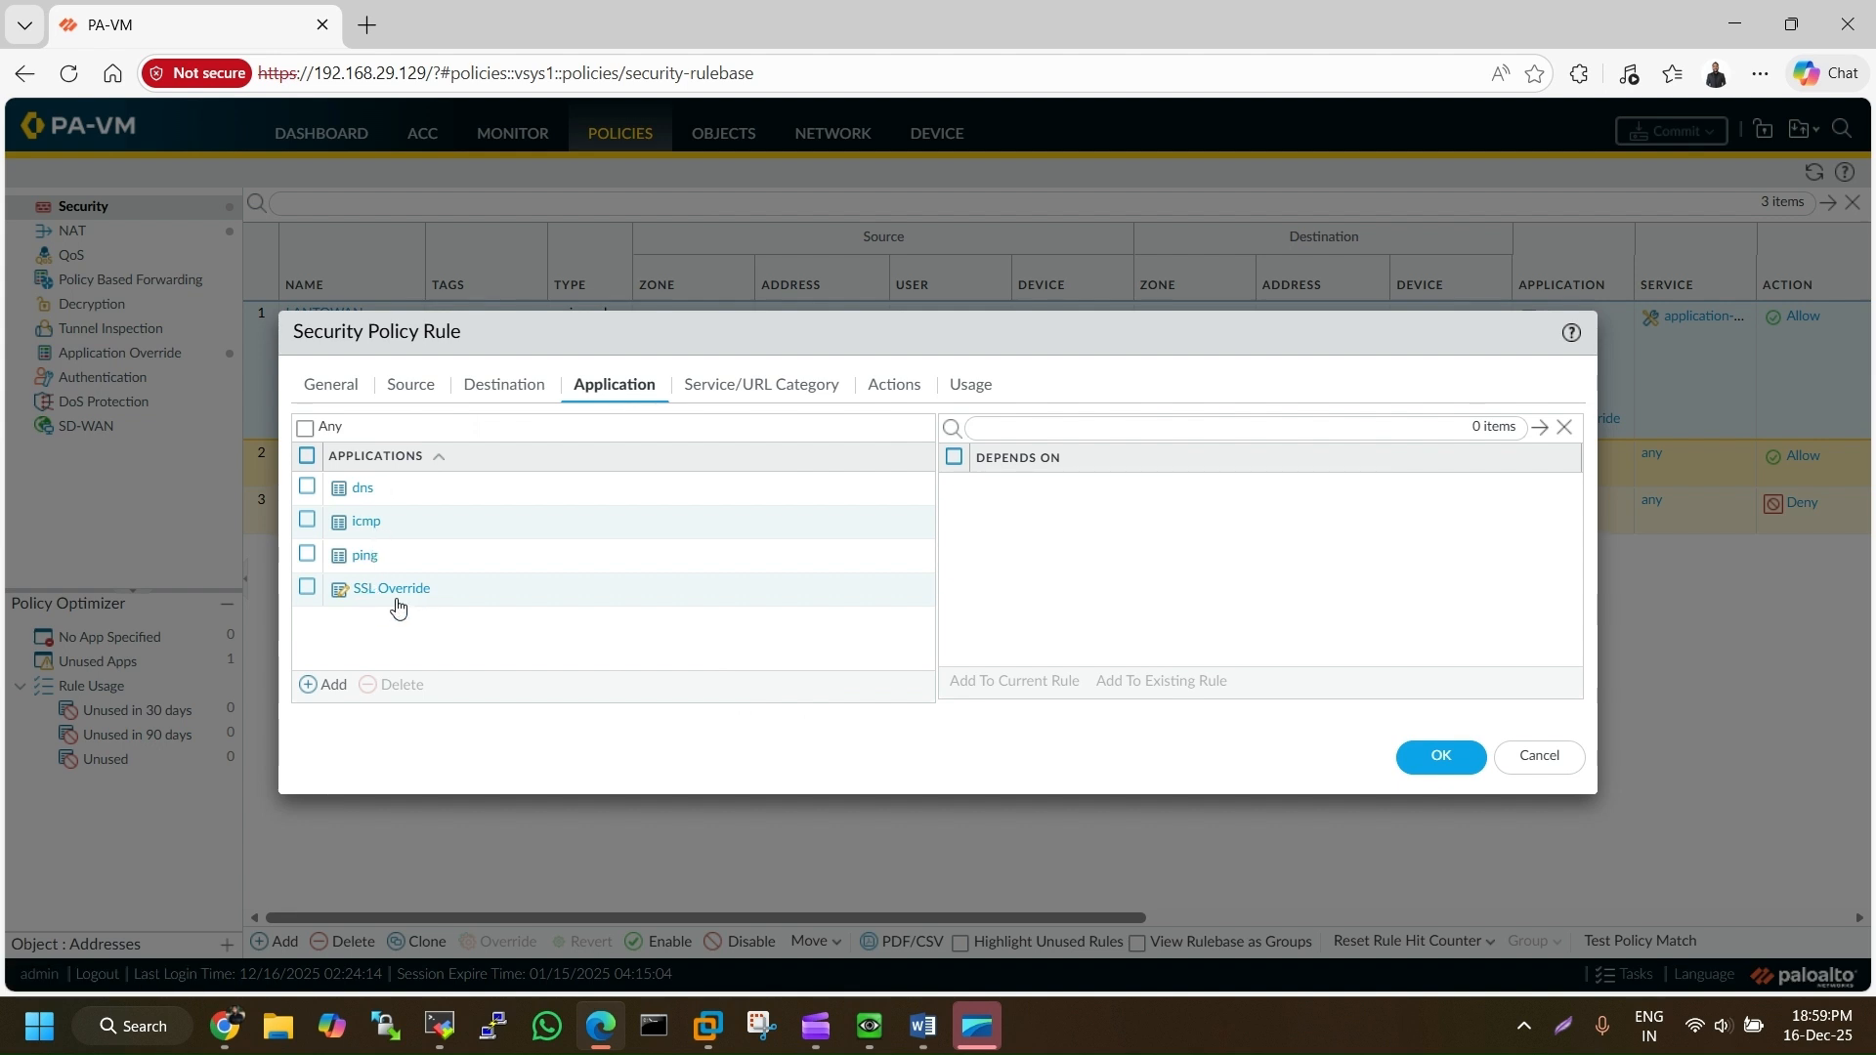
left_click(1534, 758)
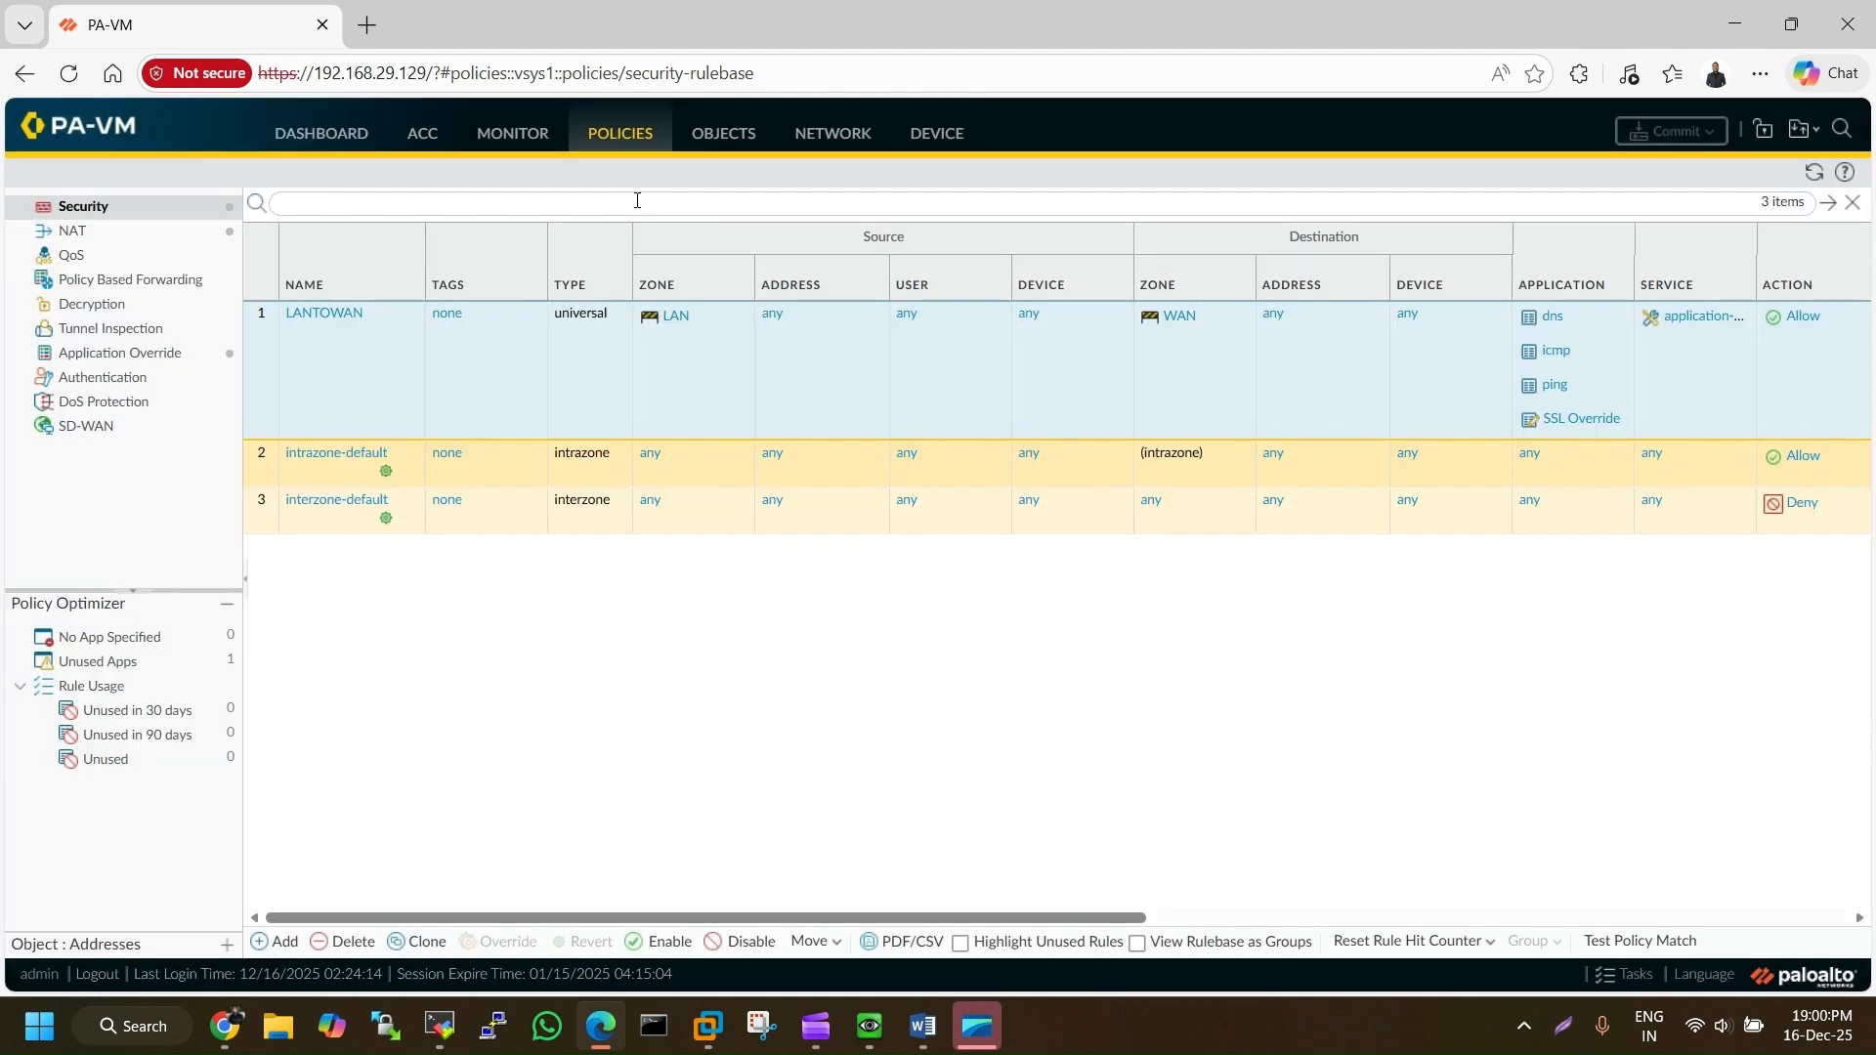
Open the SSL Override custom application object, review its general properties and default port settings, and accept it without changes
left_click(723, 134)
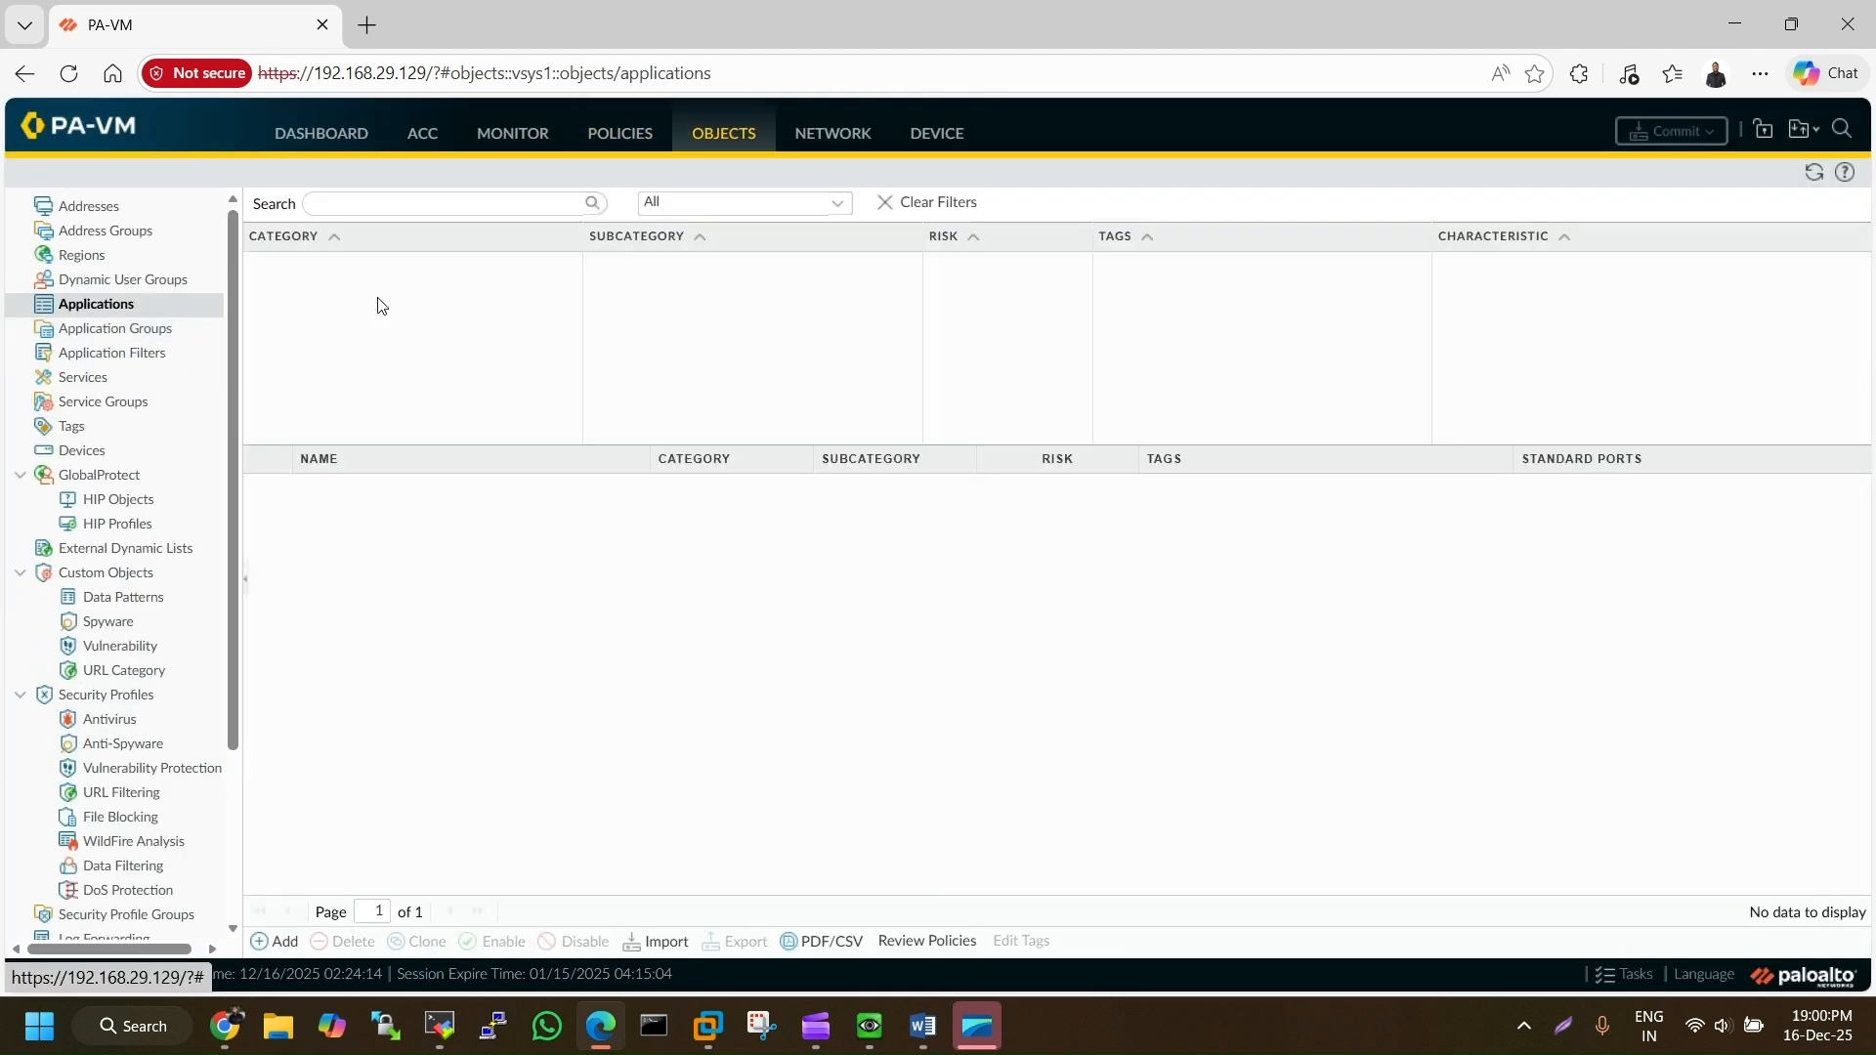
left_click(967, 1021)
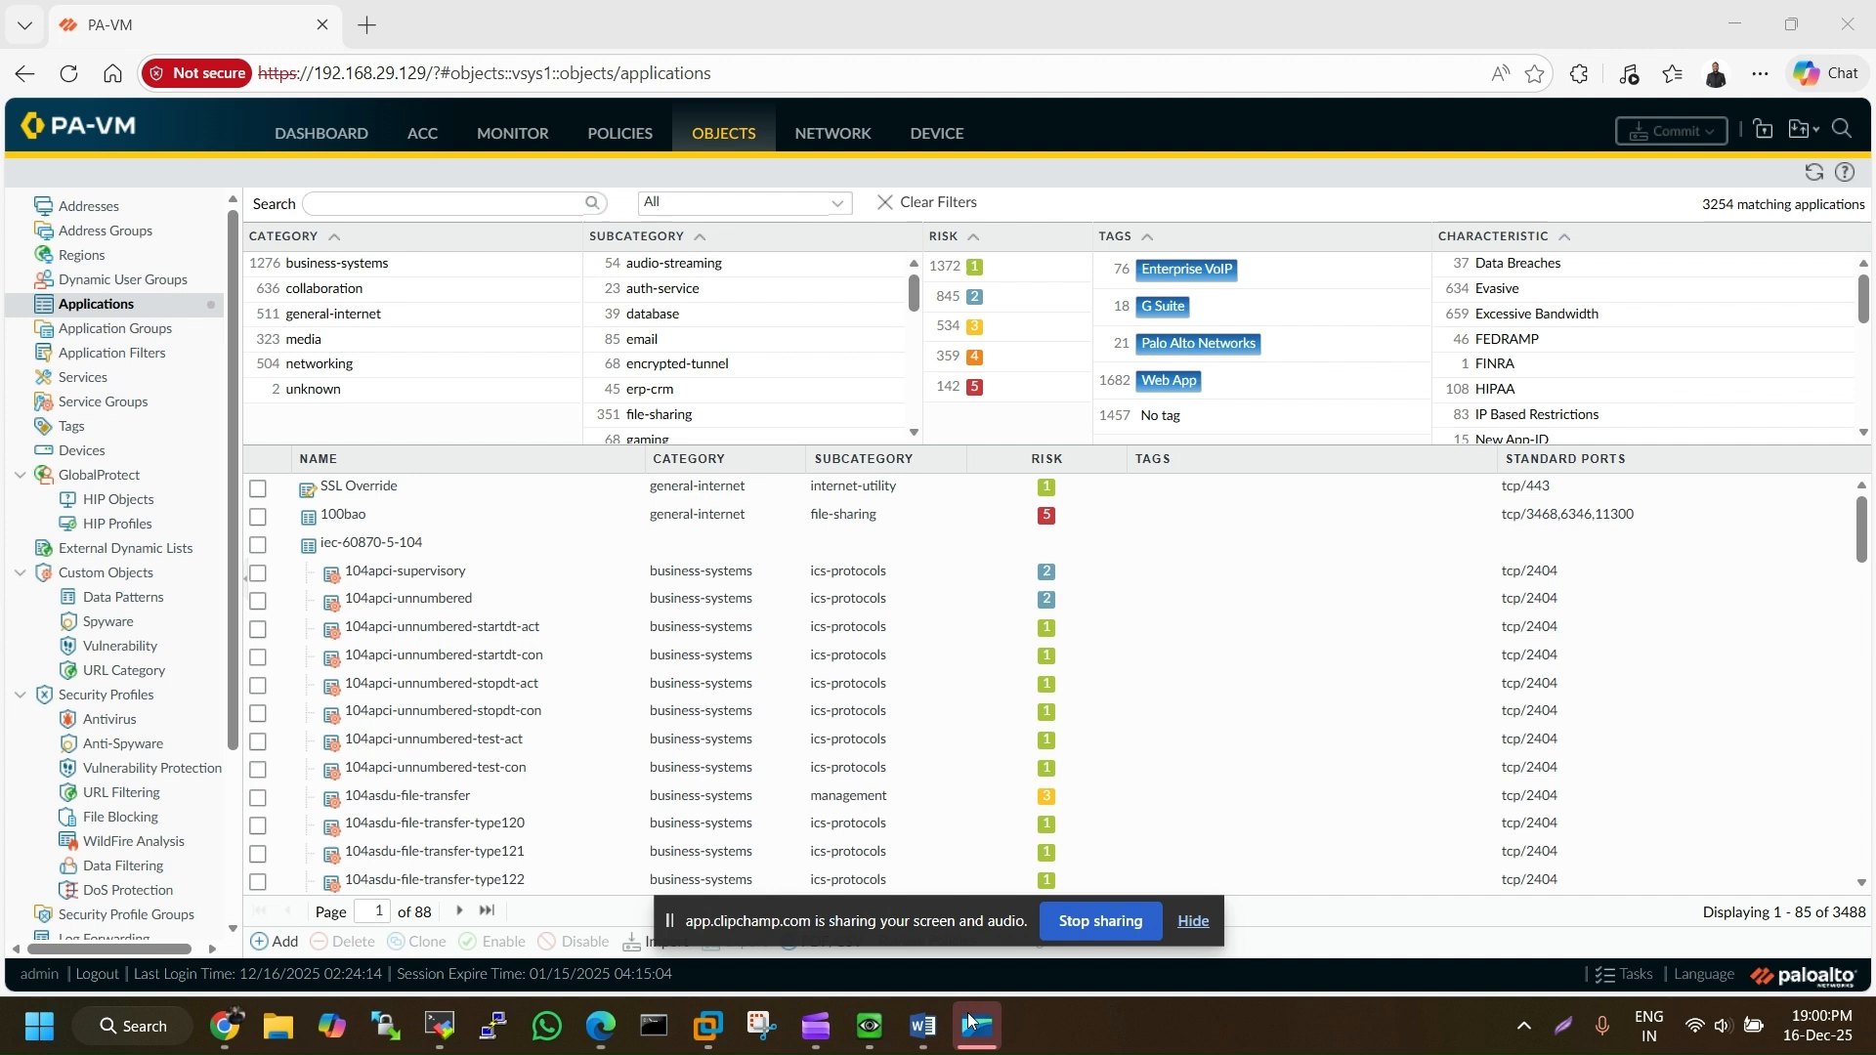
left_click(1170, 877)
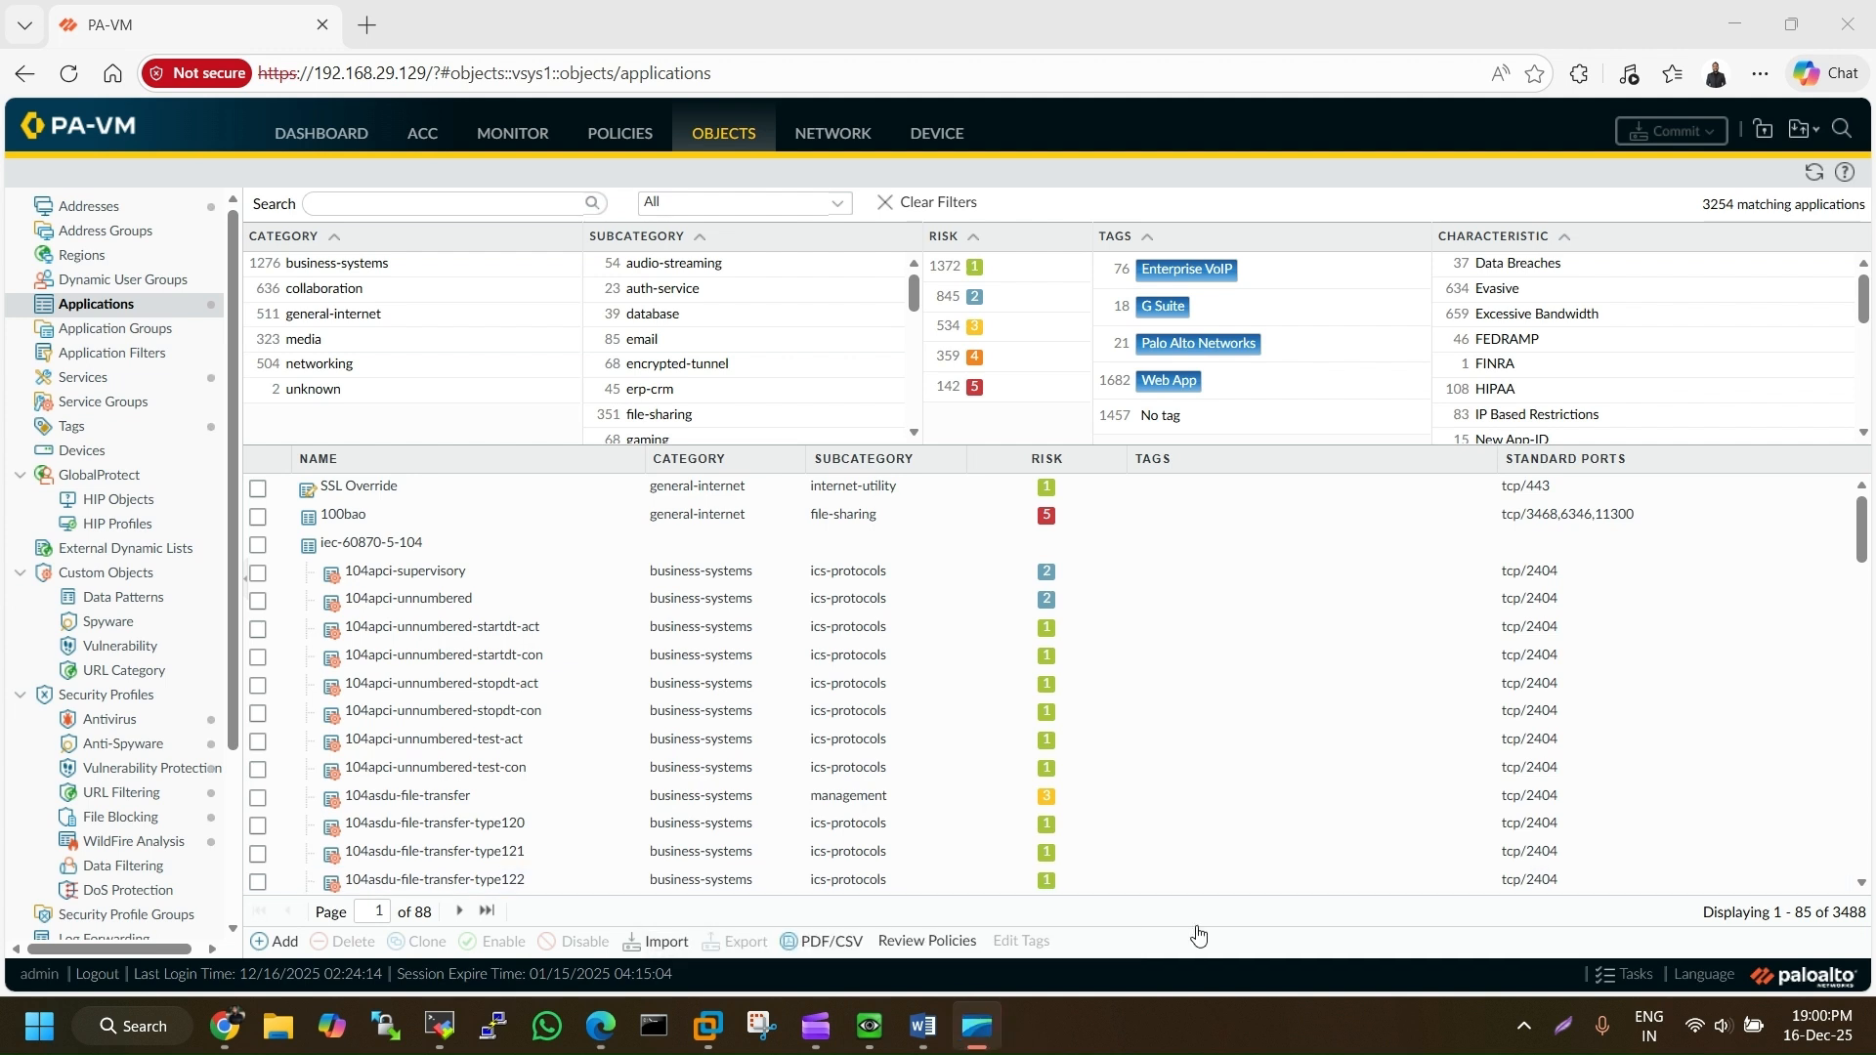
left_click(424, 210)
type("a")
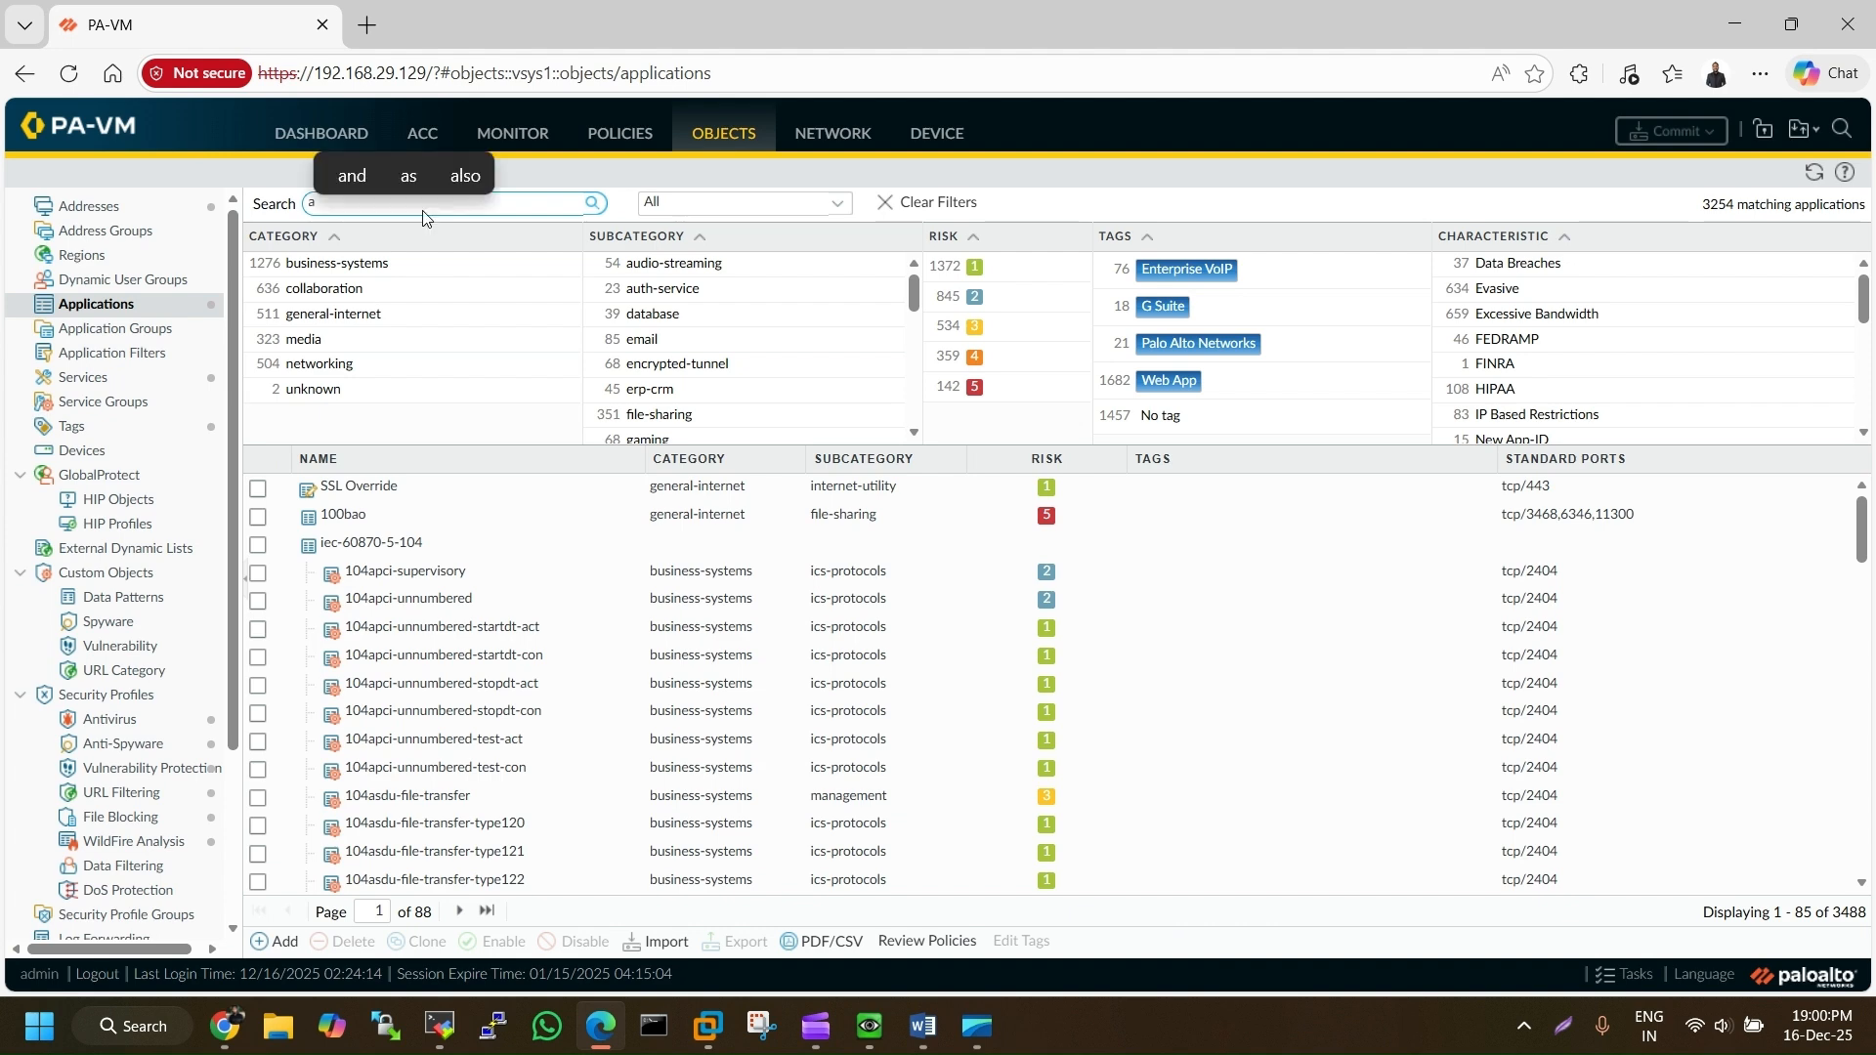
key("BackSpace")
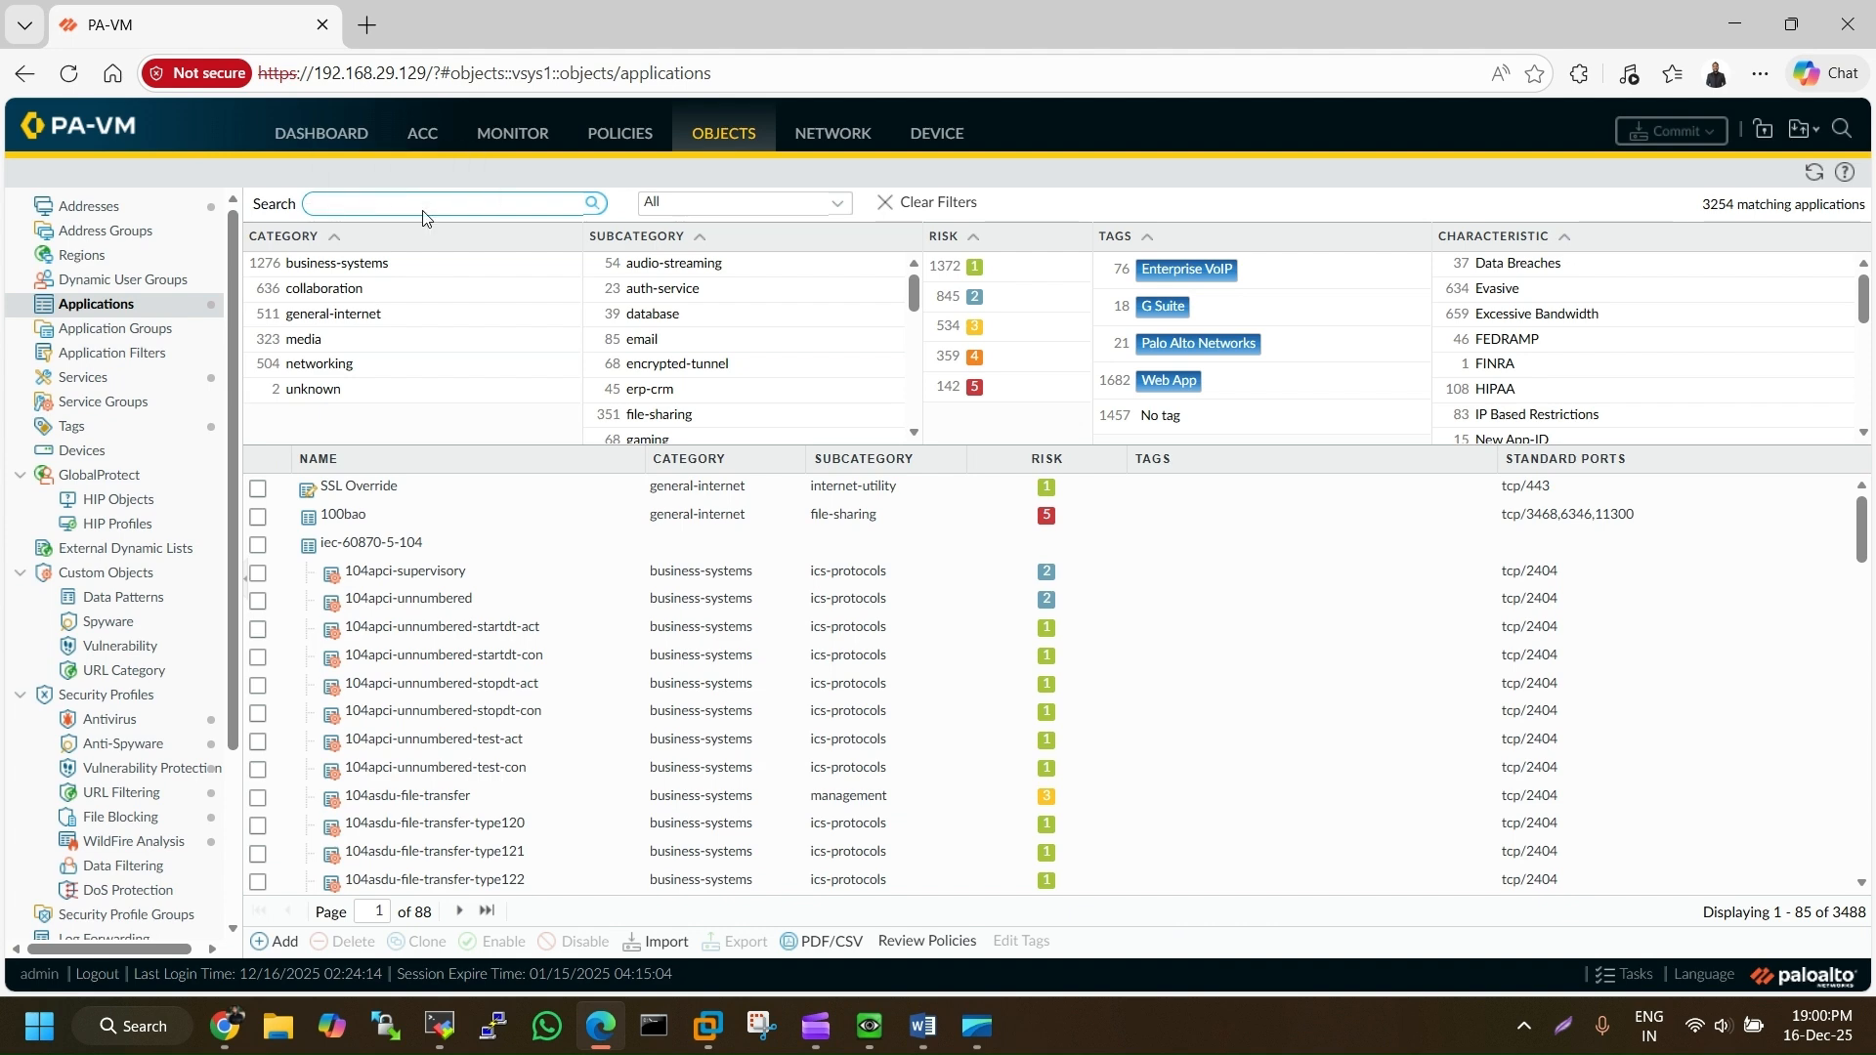
left_click(350, 486)
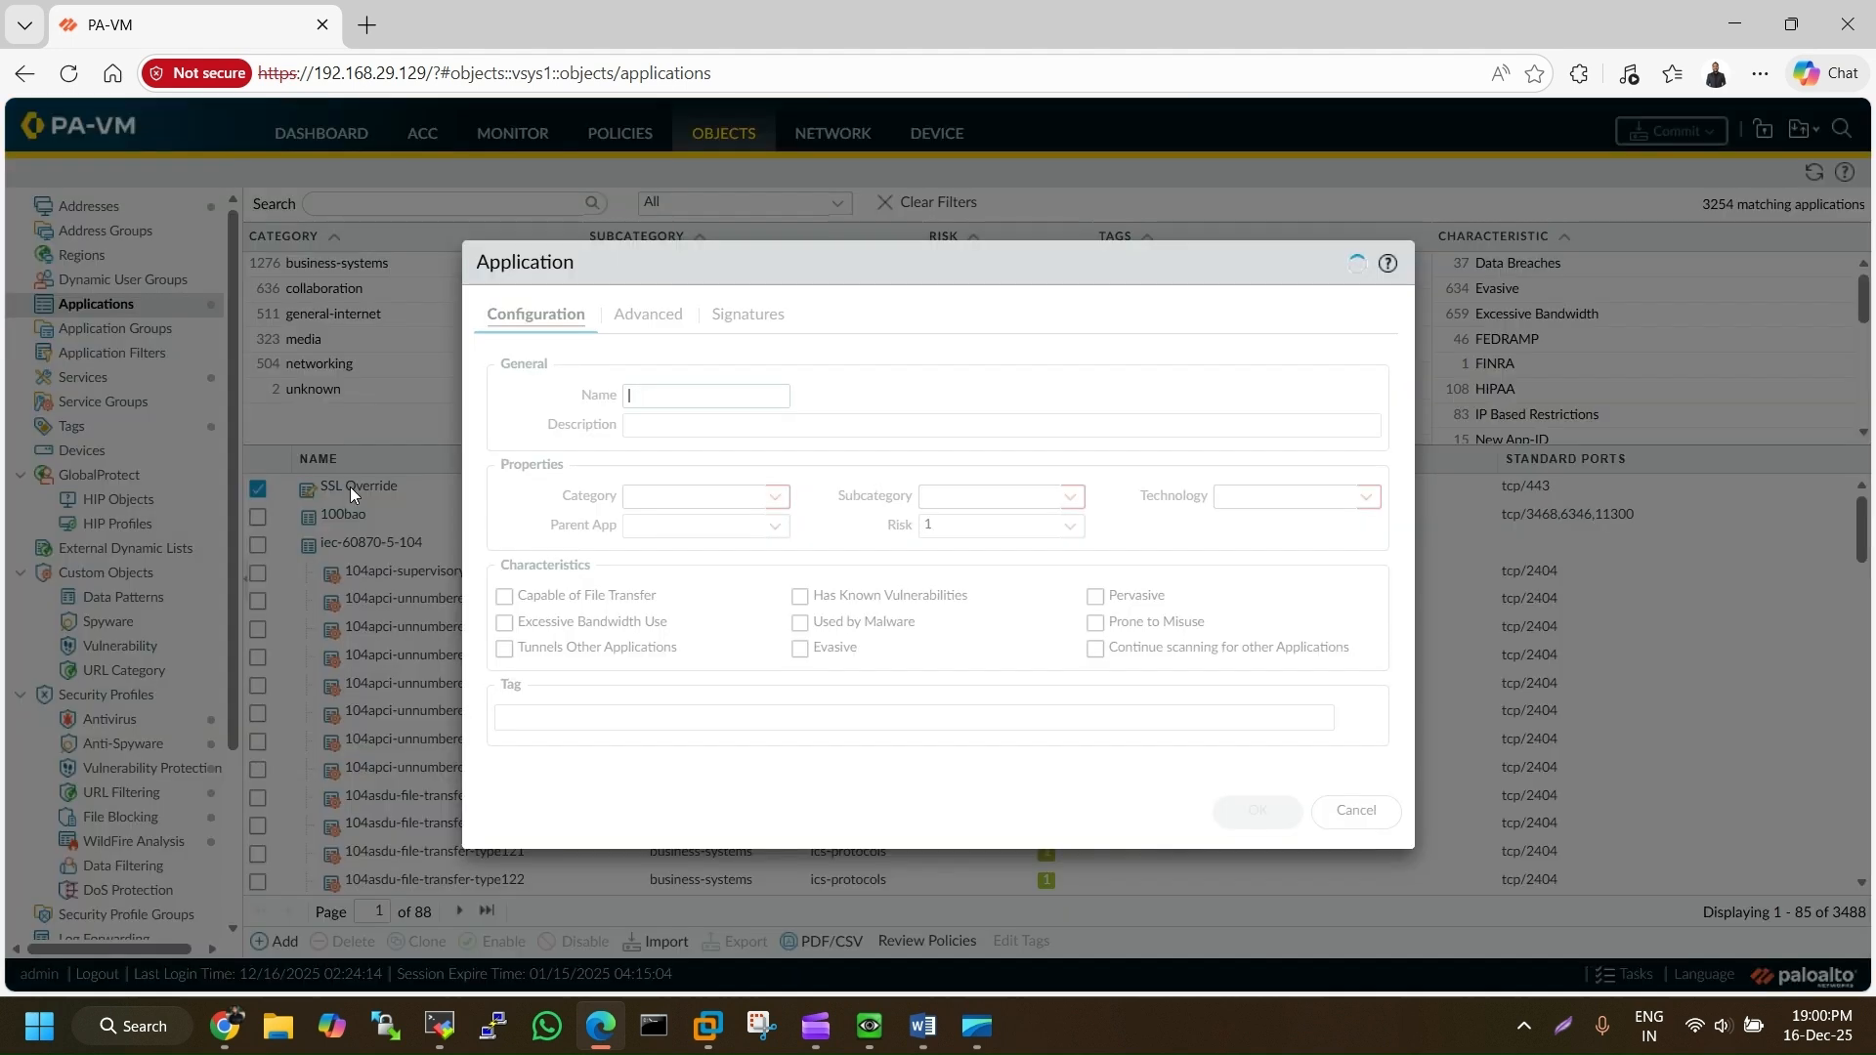
left_click_drag(741, 395, 613, 395)
left_click(712, 396)
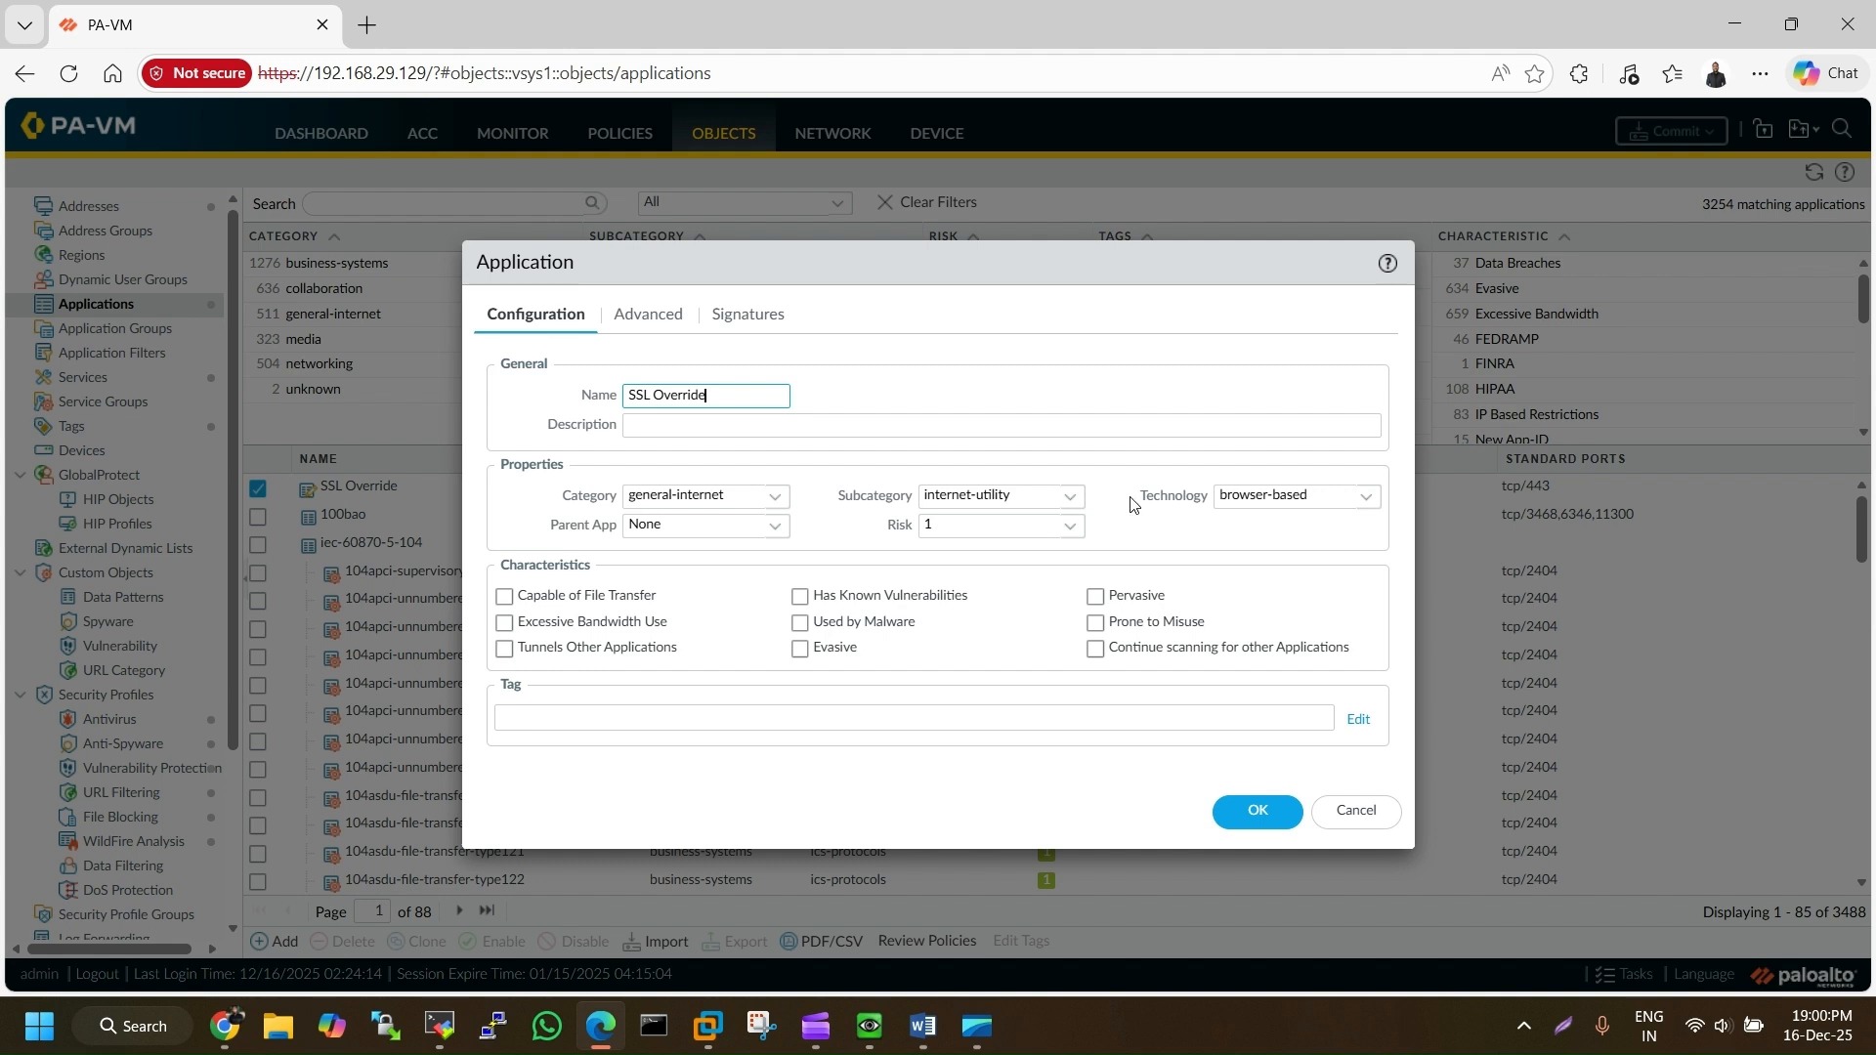
left_click(648, 315)
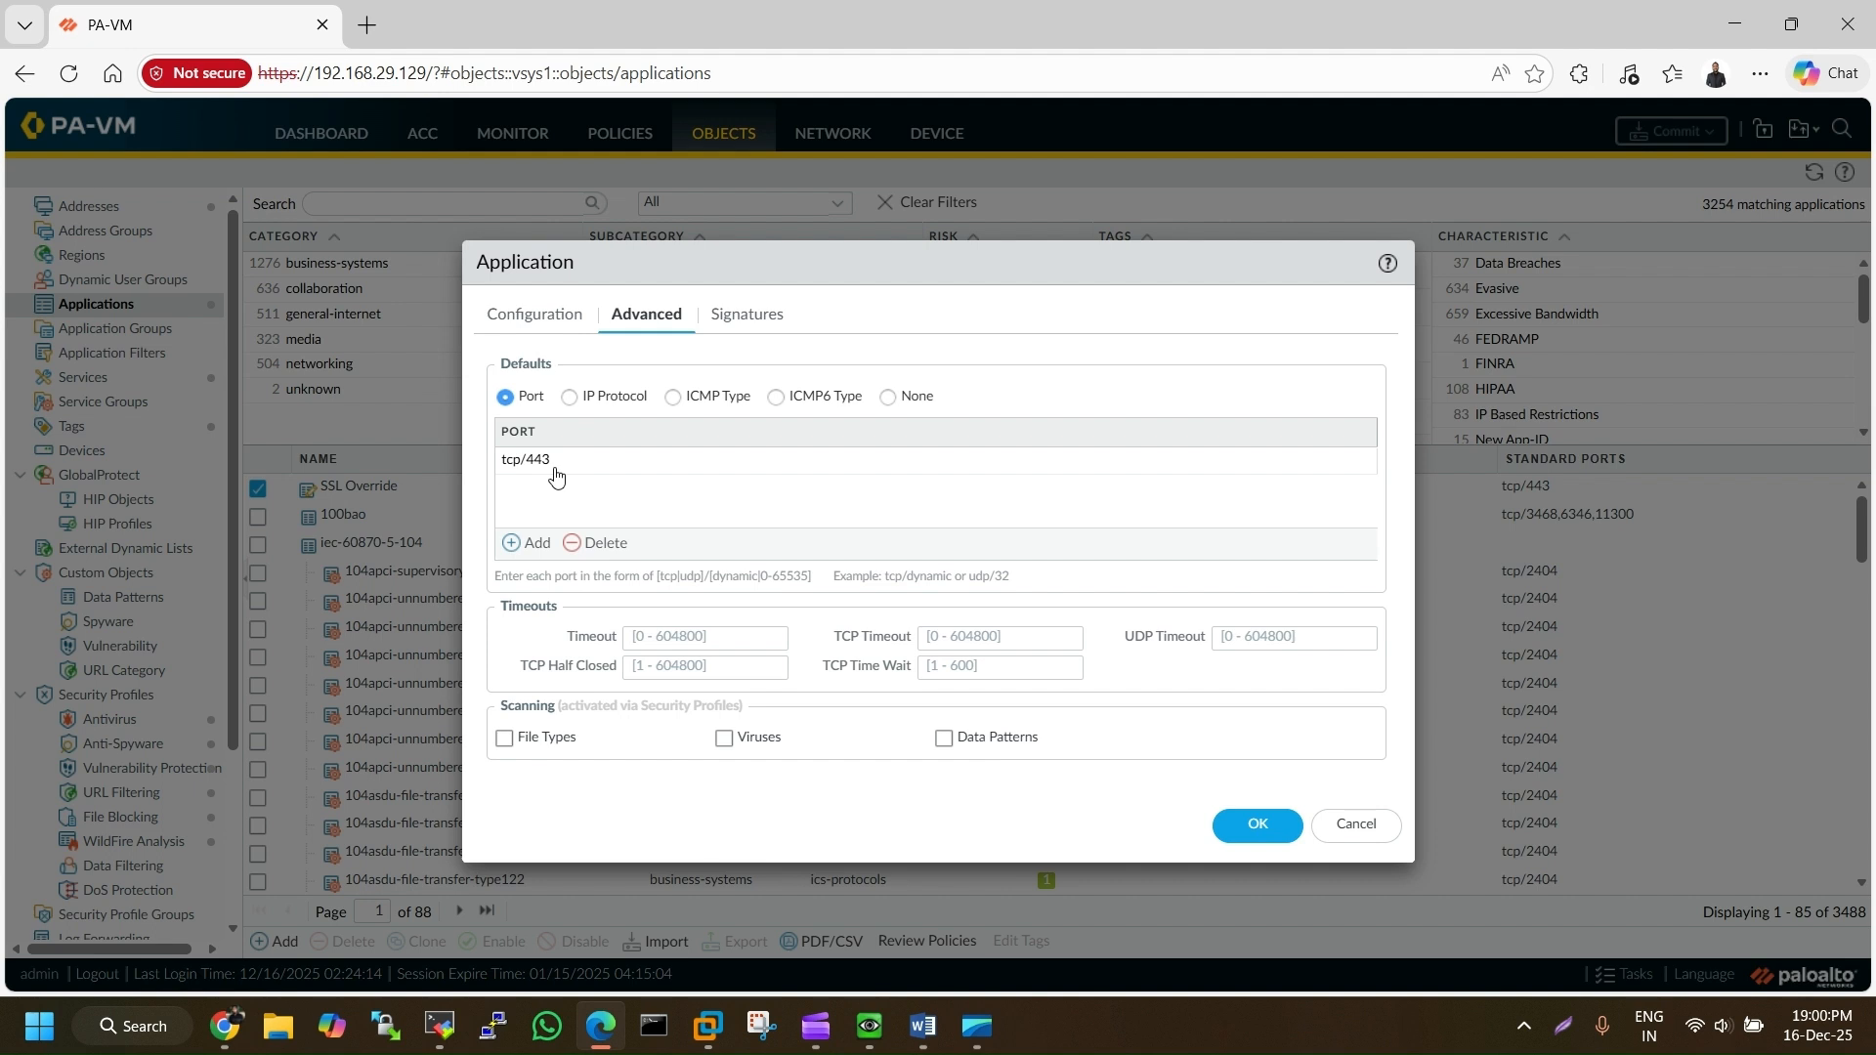
left_click(1251, 824)
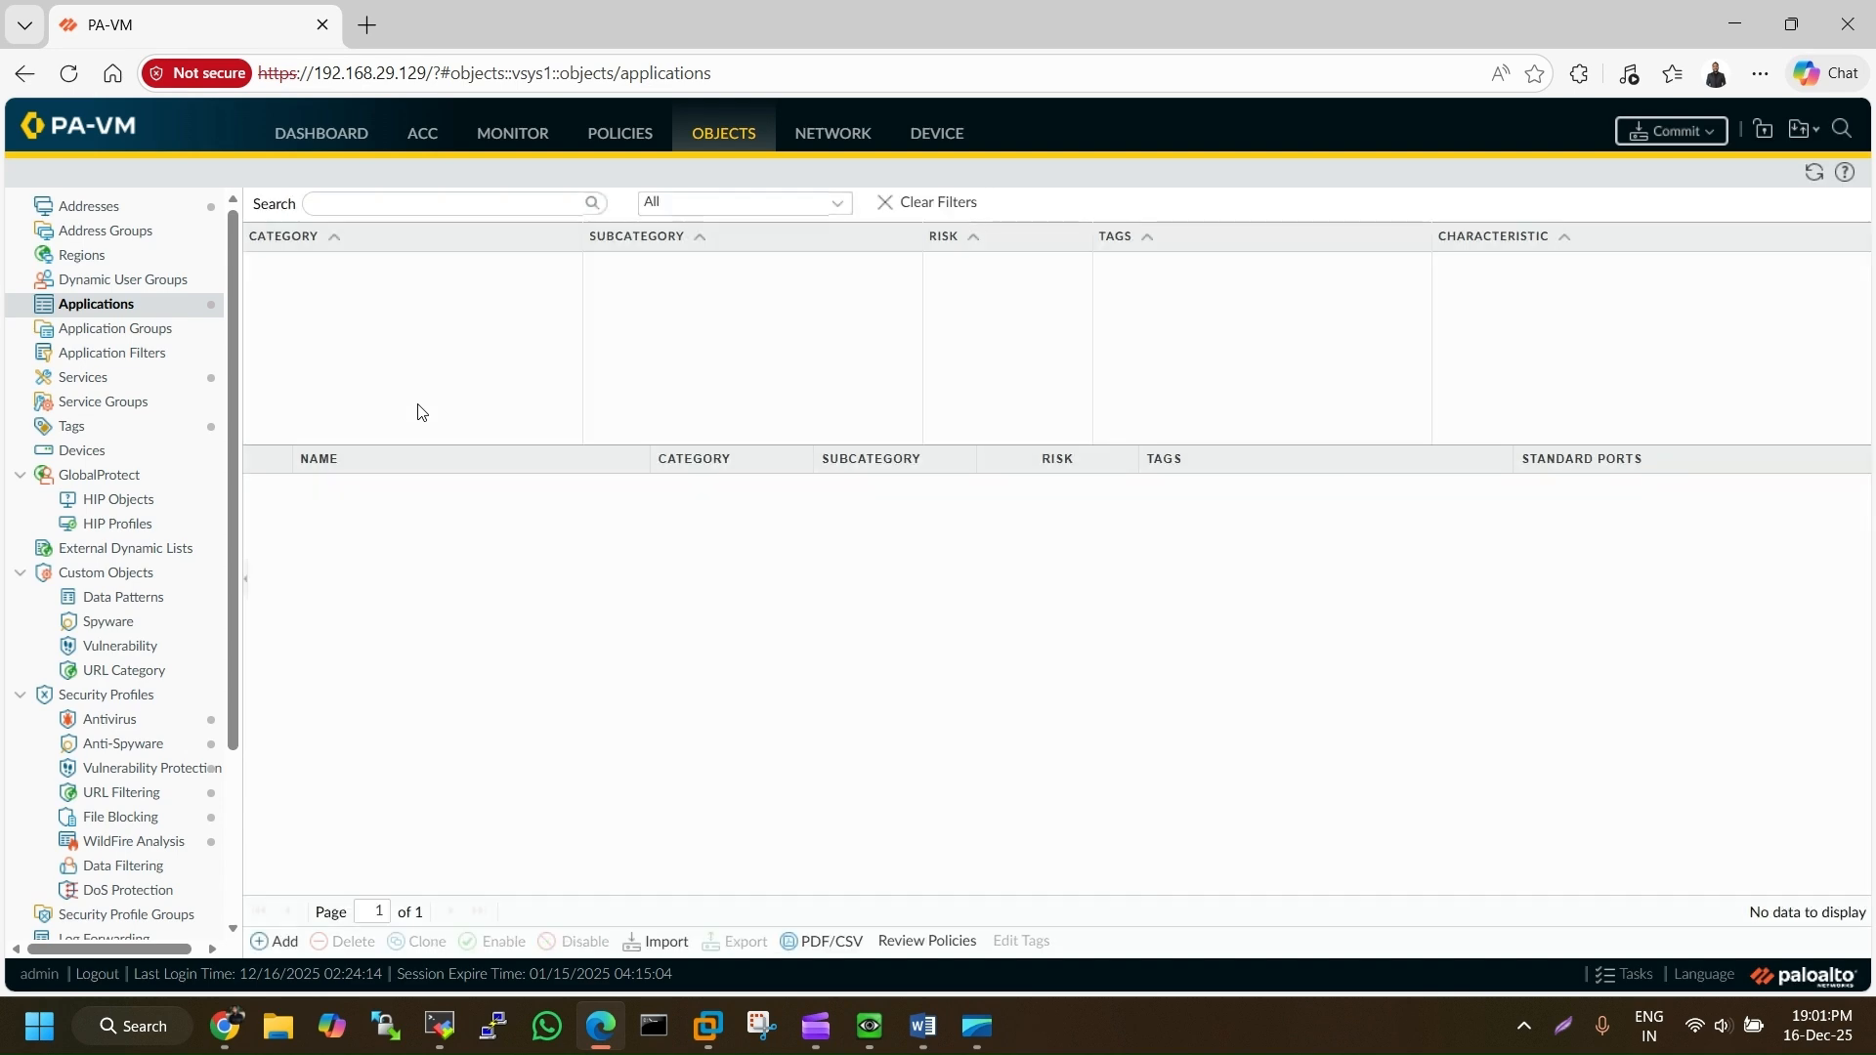
Review the LANTOWAN security rule's applications, service and usage settings, and accept the rule without changes
left_click(619, 133)
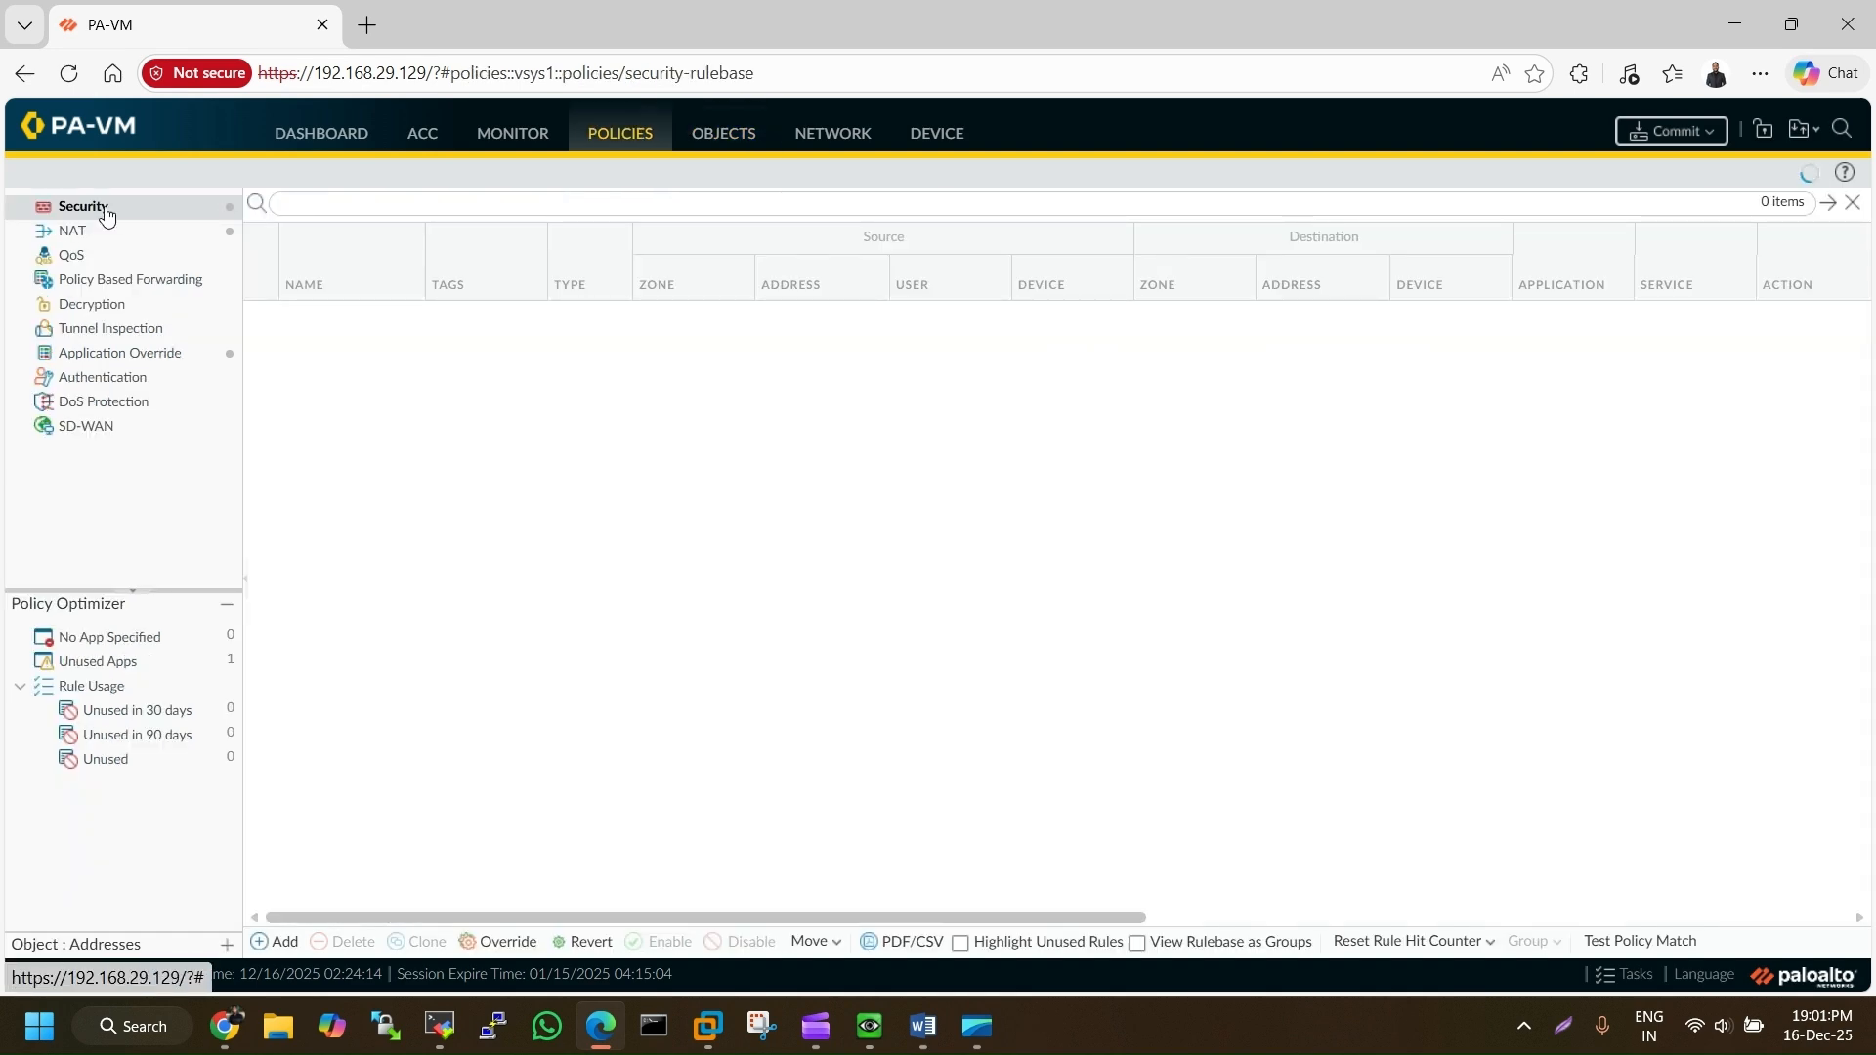
left_click(327, 314)
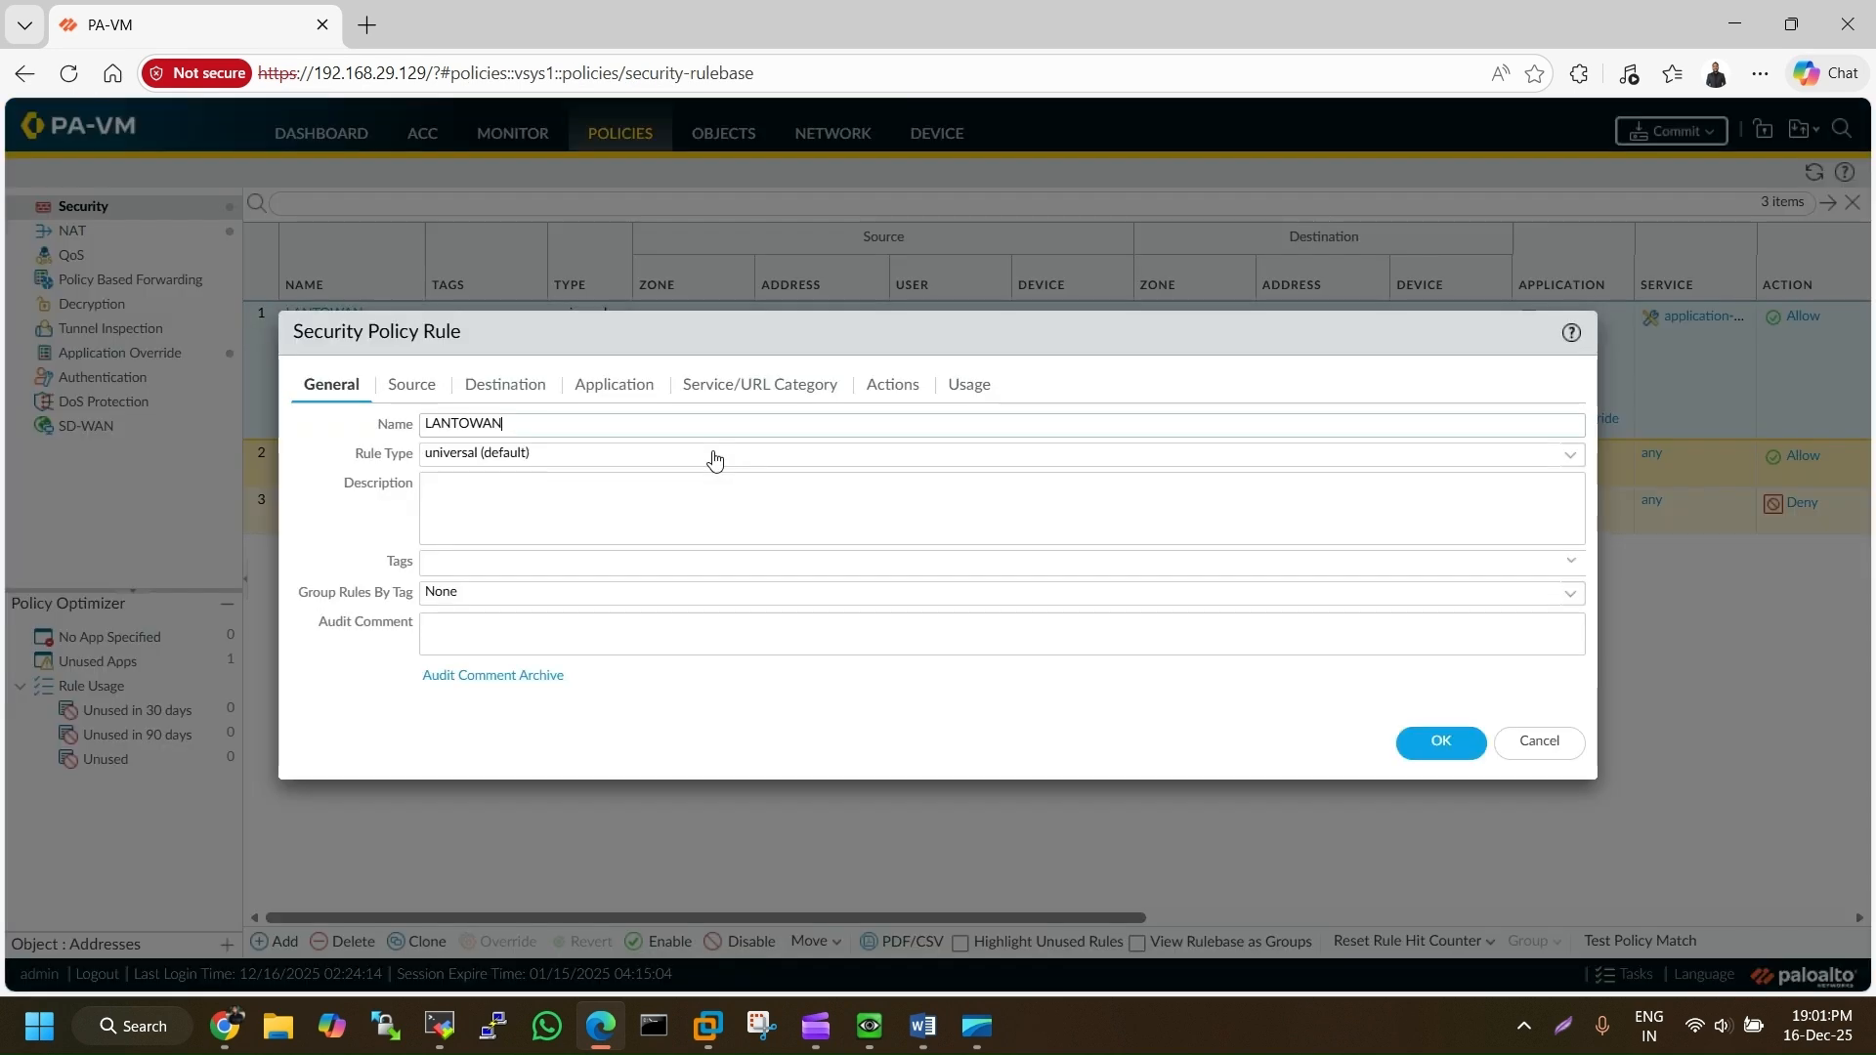
left_click(614, 384)
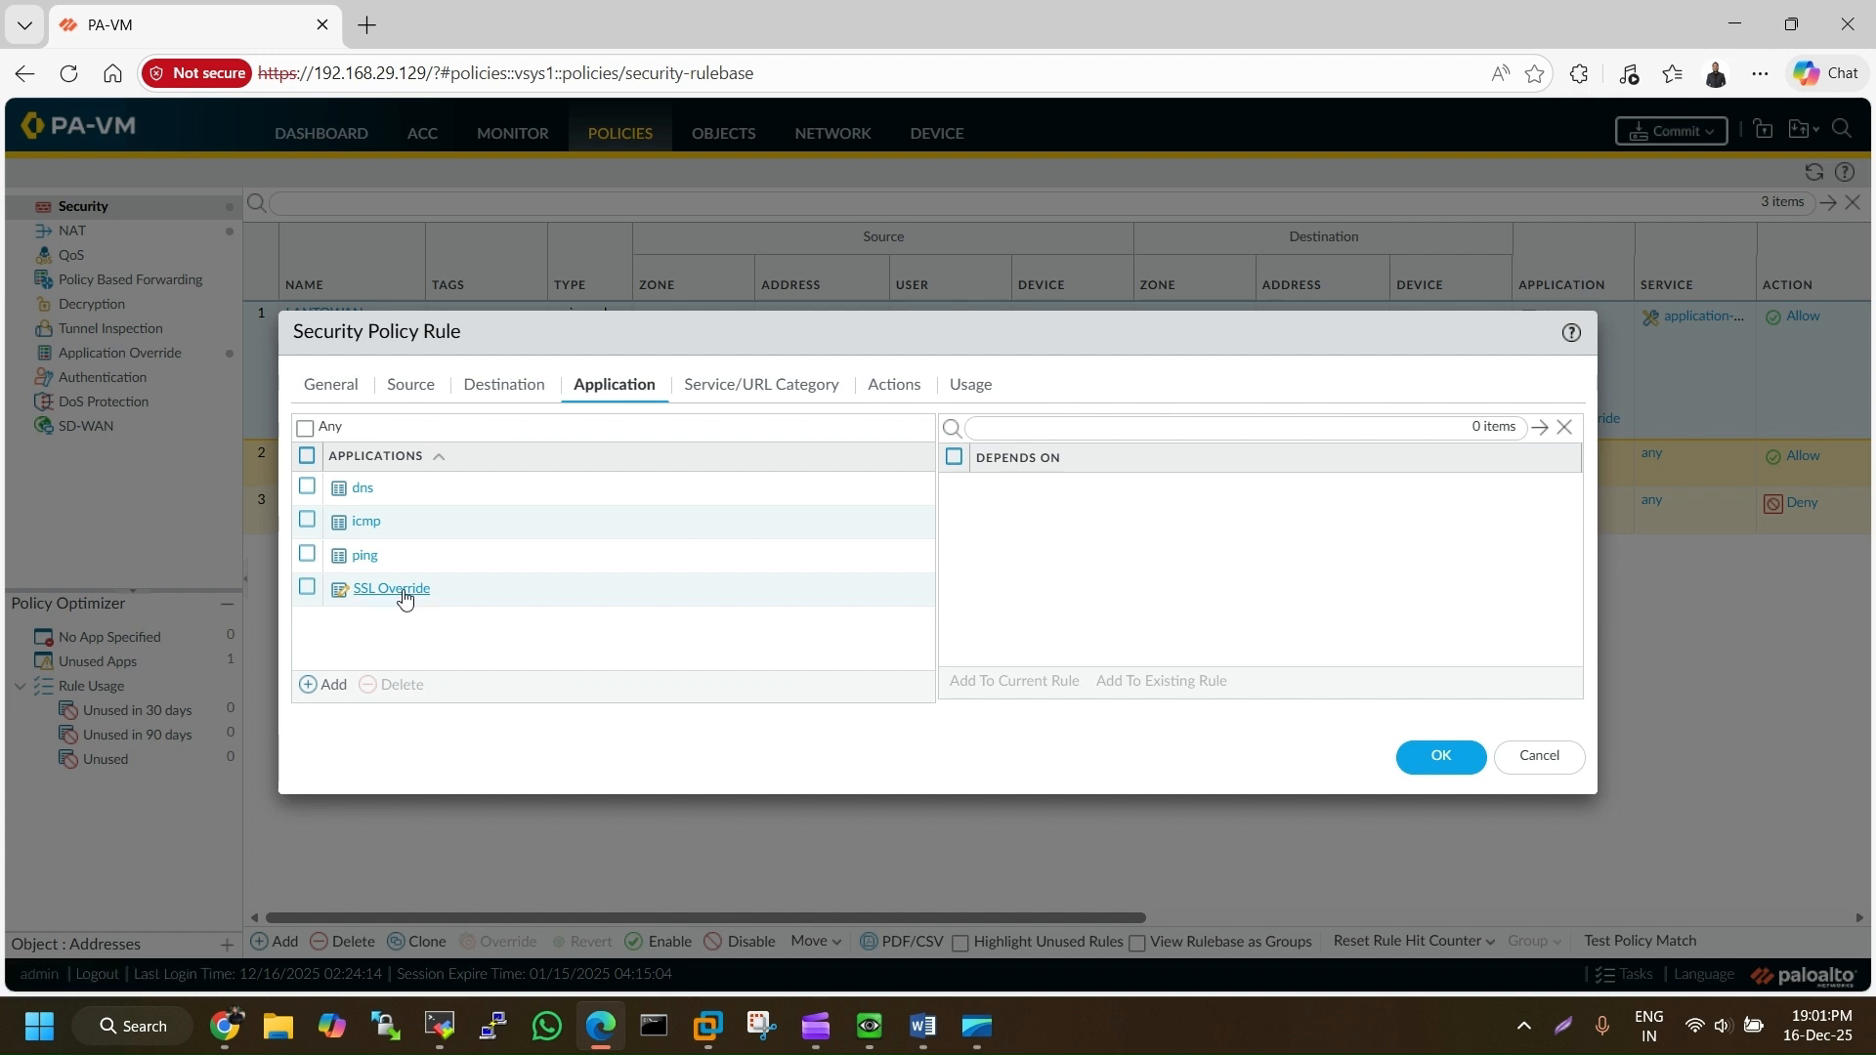
left_click(761, 384)
left_click(969, 383)
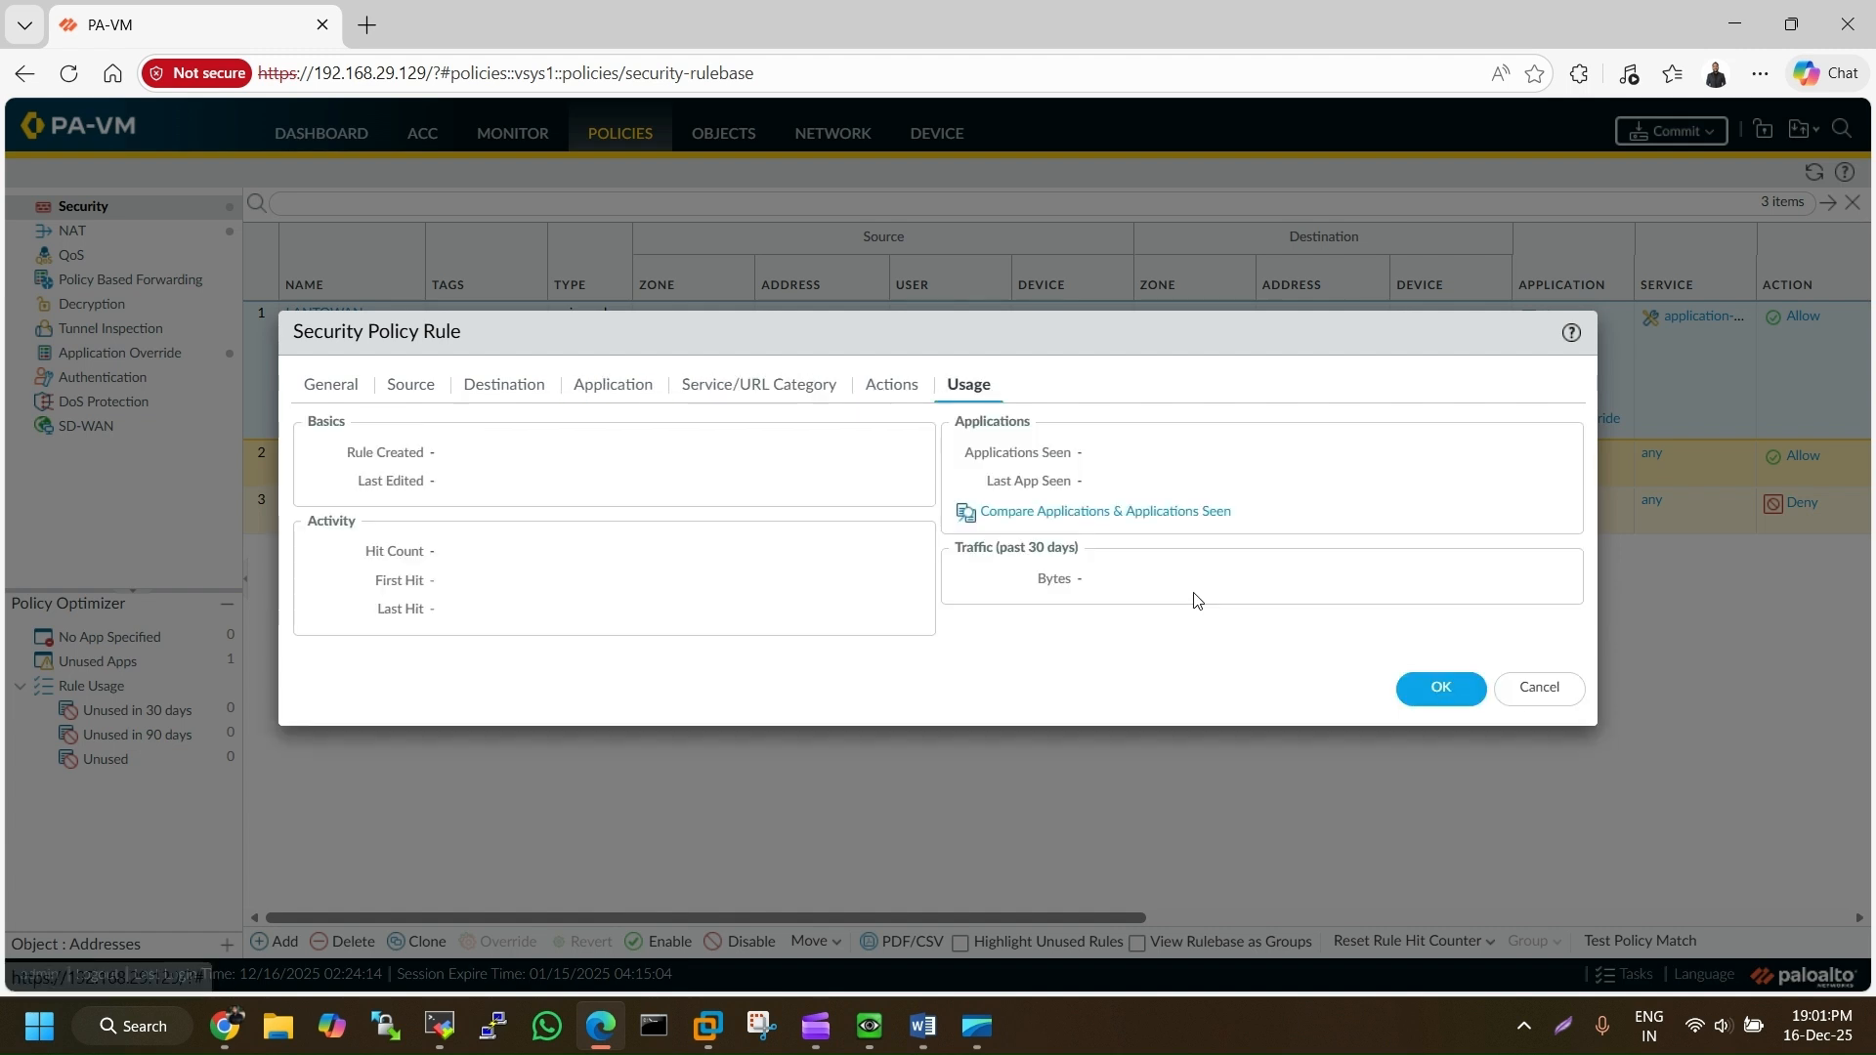
left_click(1441, 687)
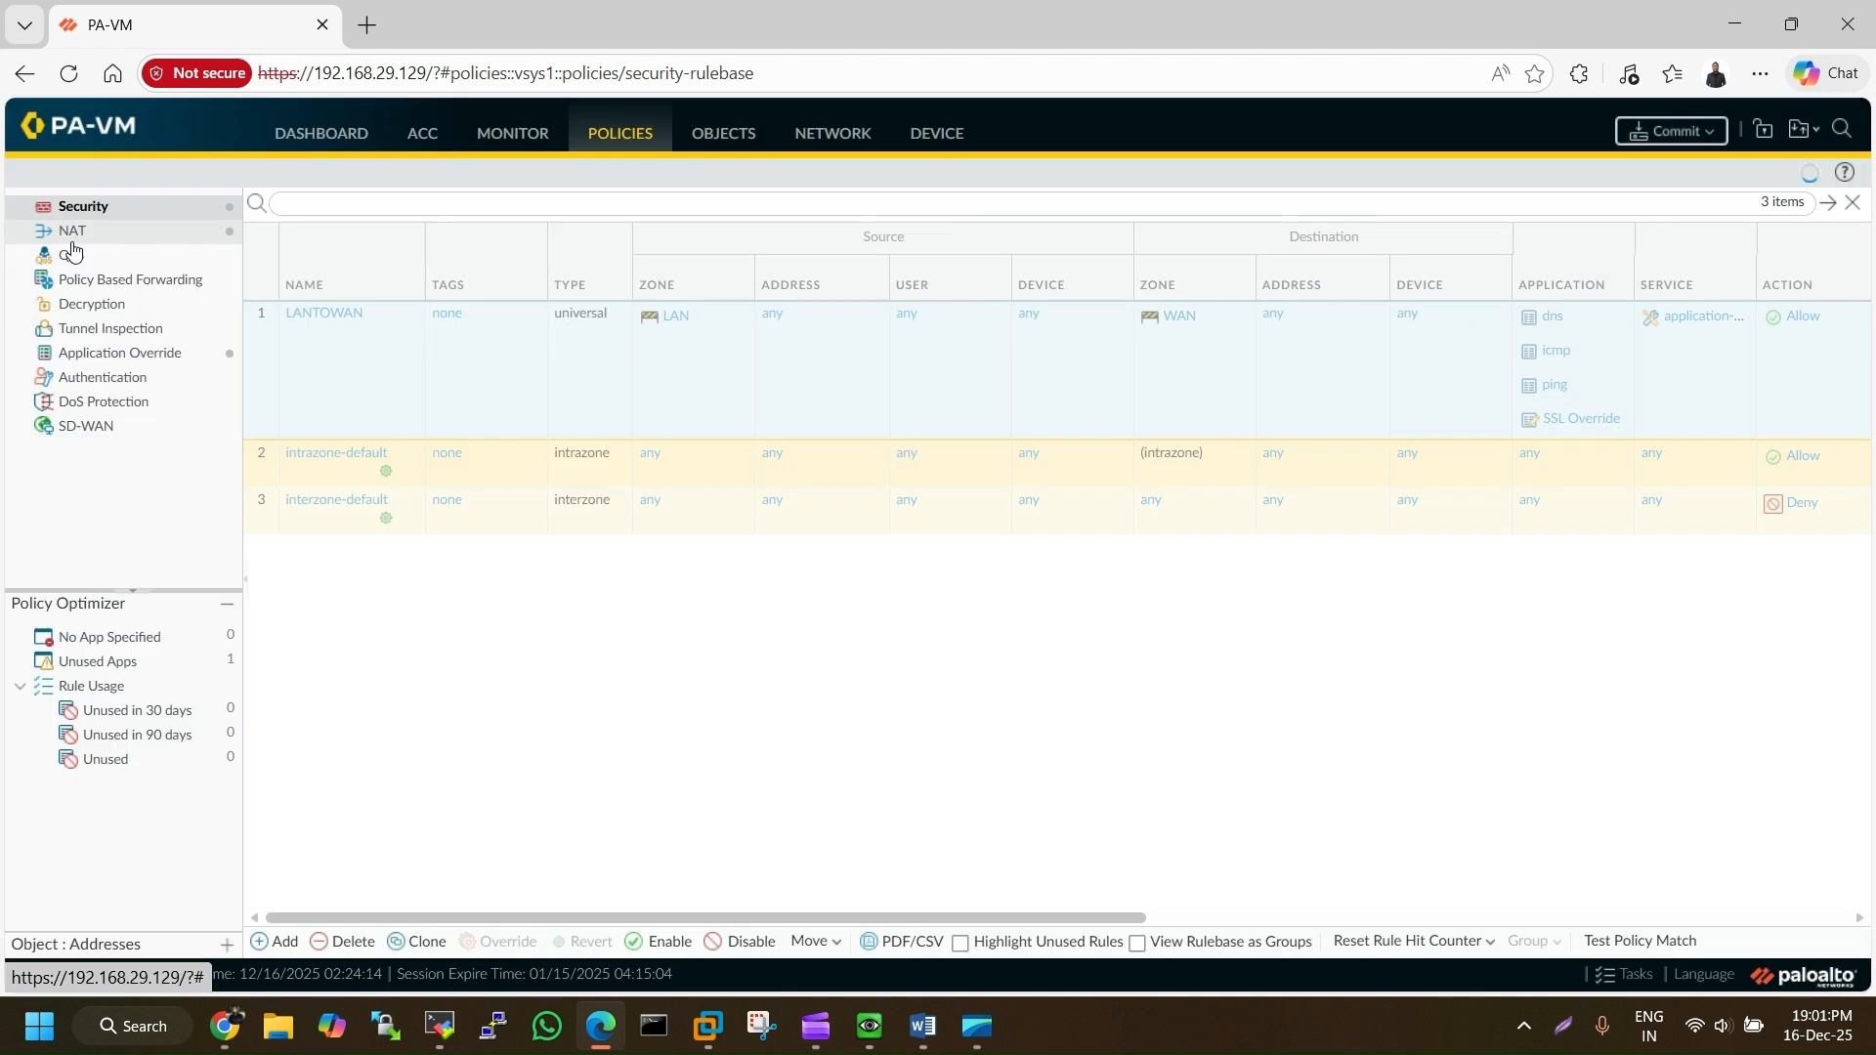
Look at the NAT rule list and reset the hit count of the LAN TO WAN application override rule
left_click(72, 240)
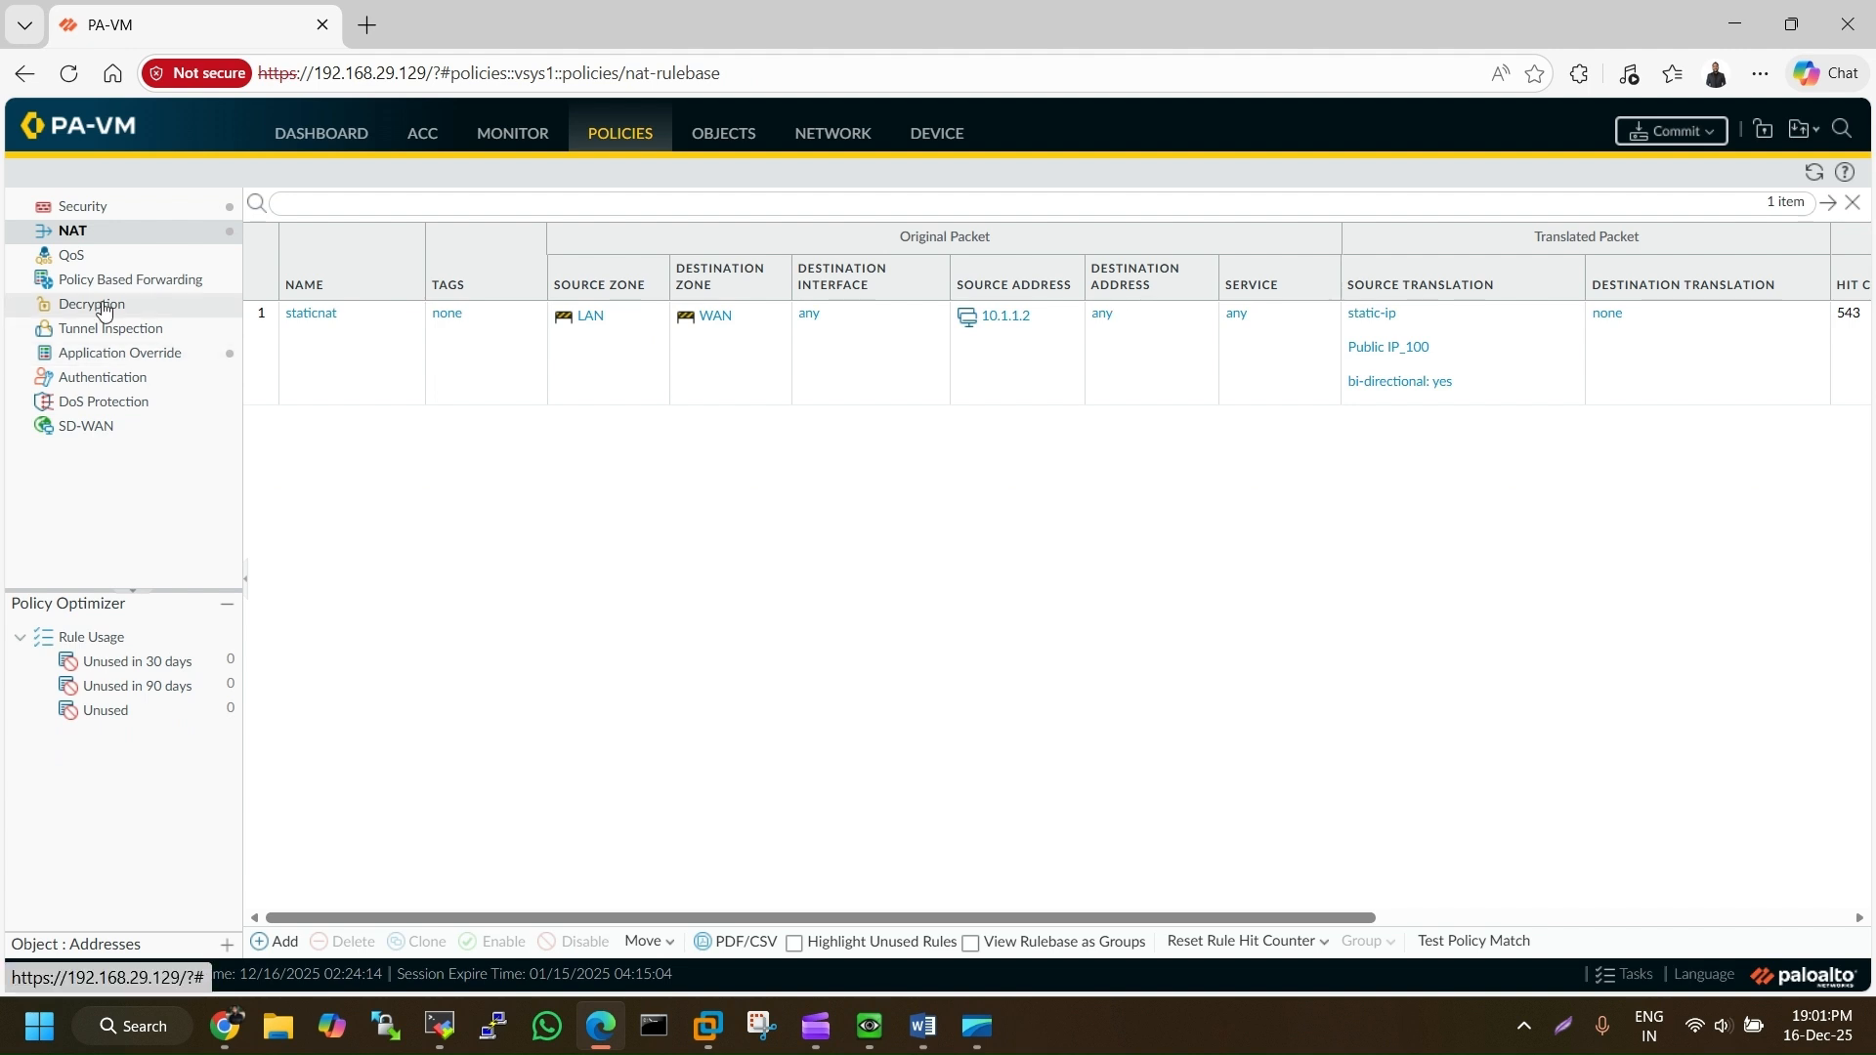
left_click(136, 355)
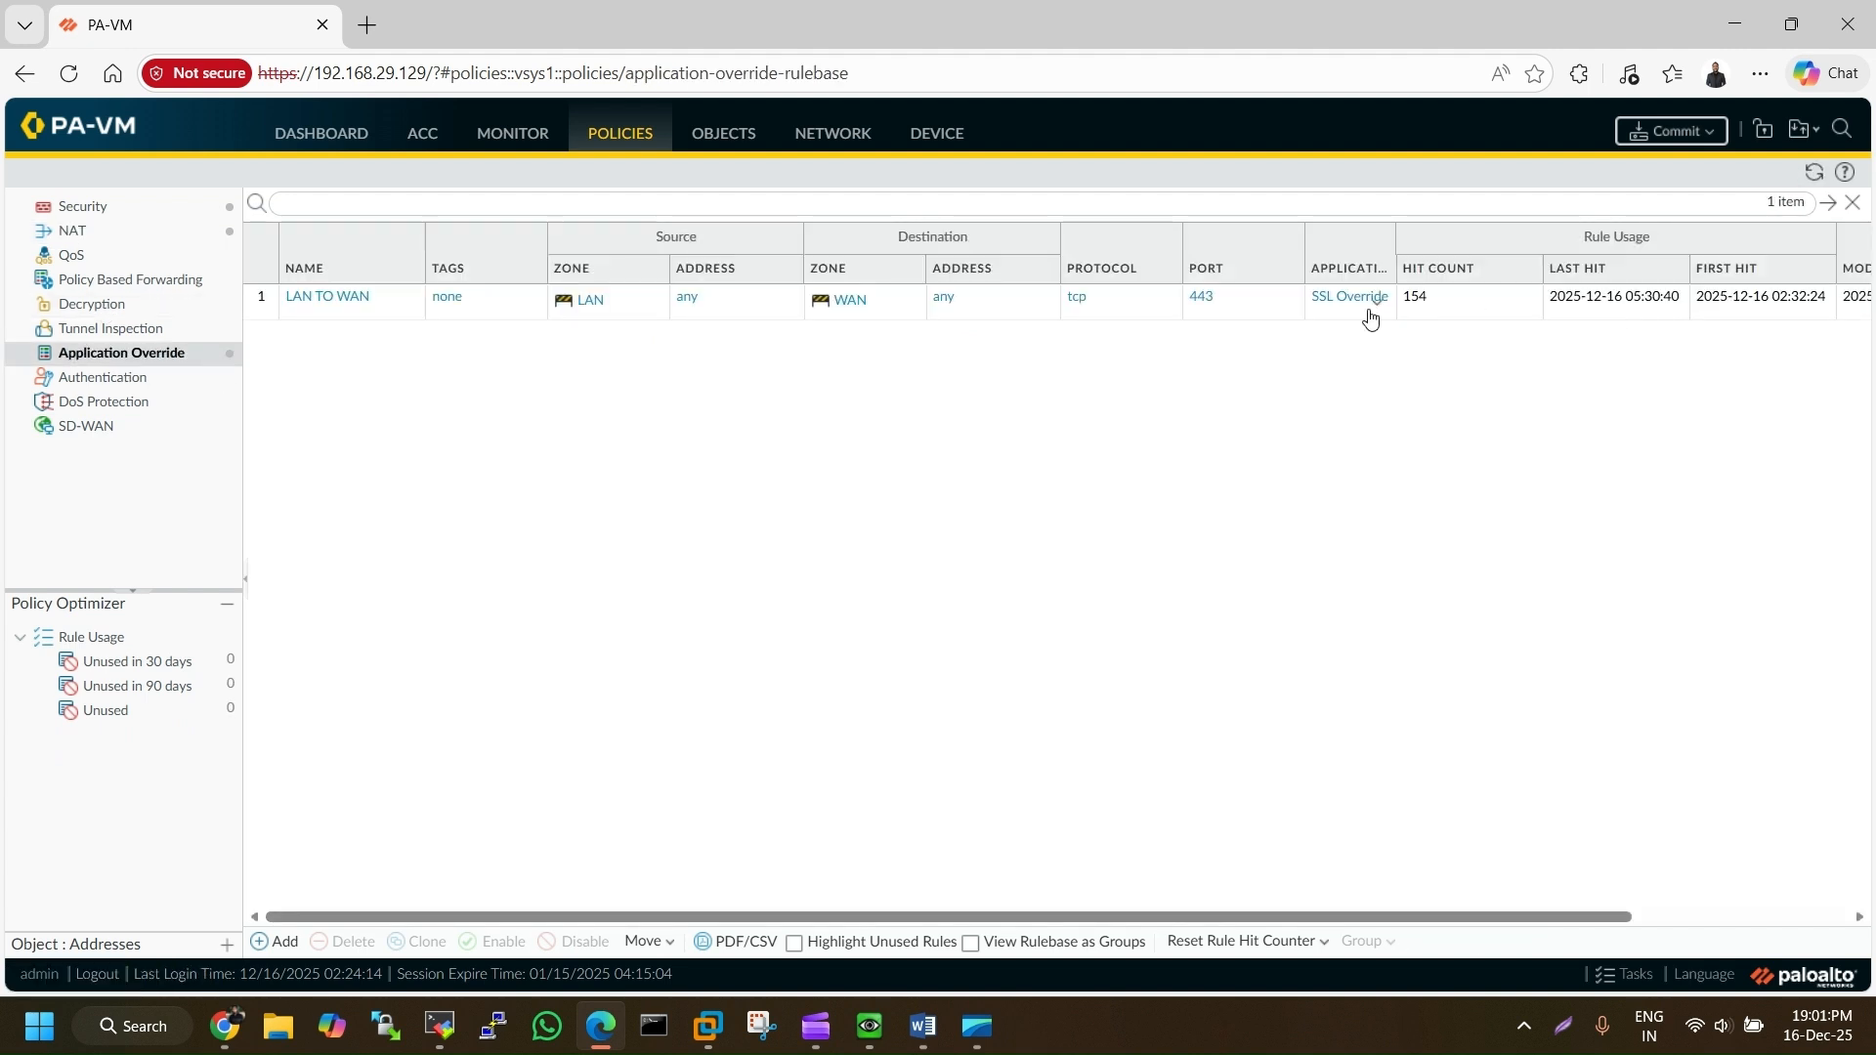
left_click(1288, 311)
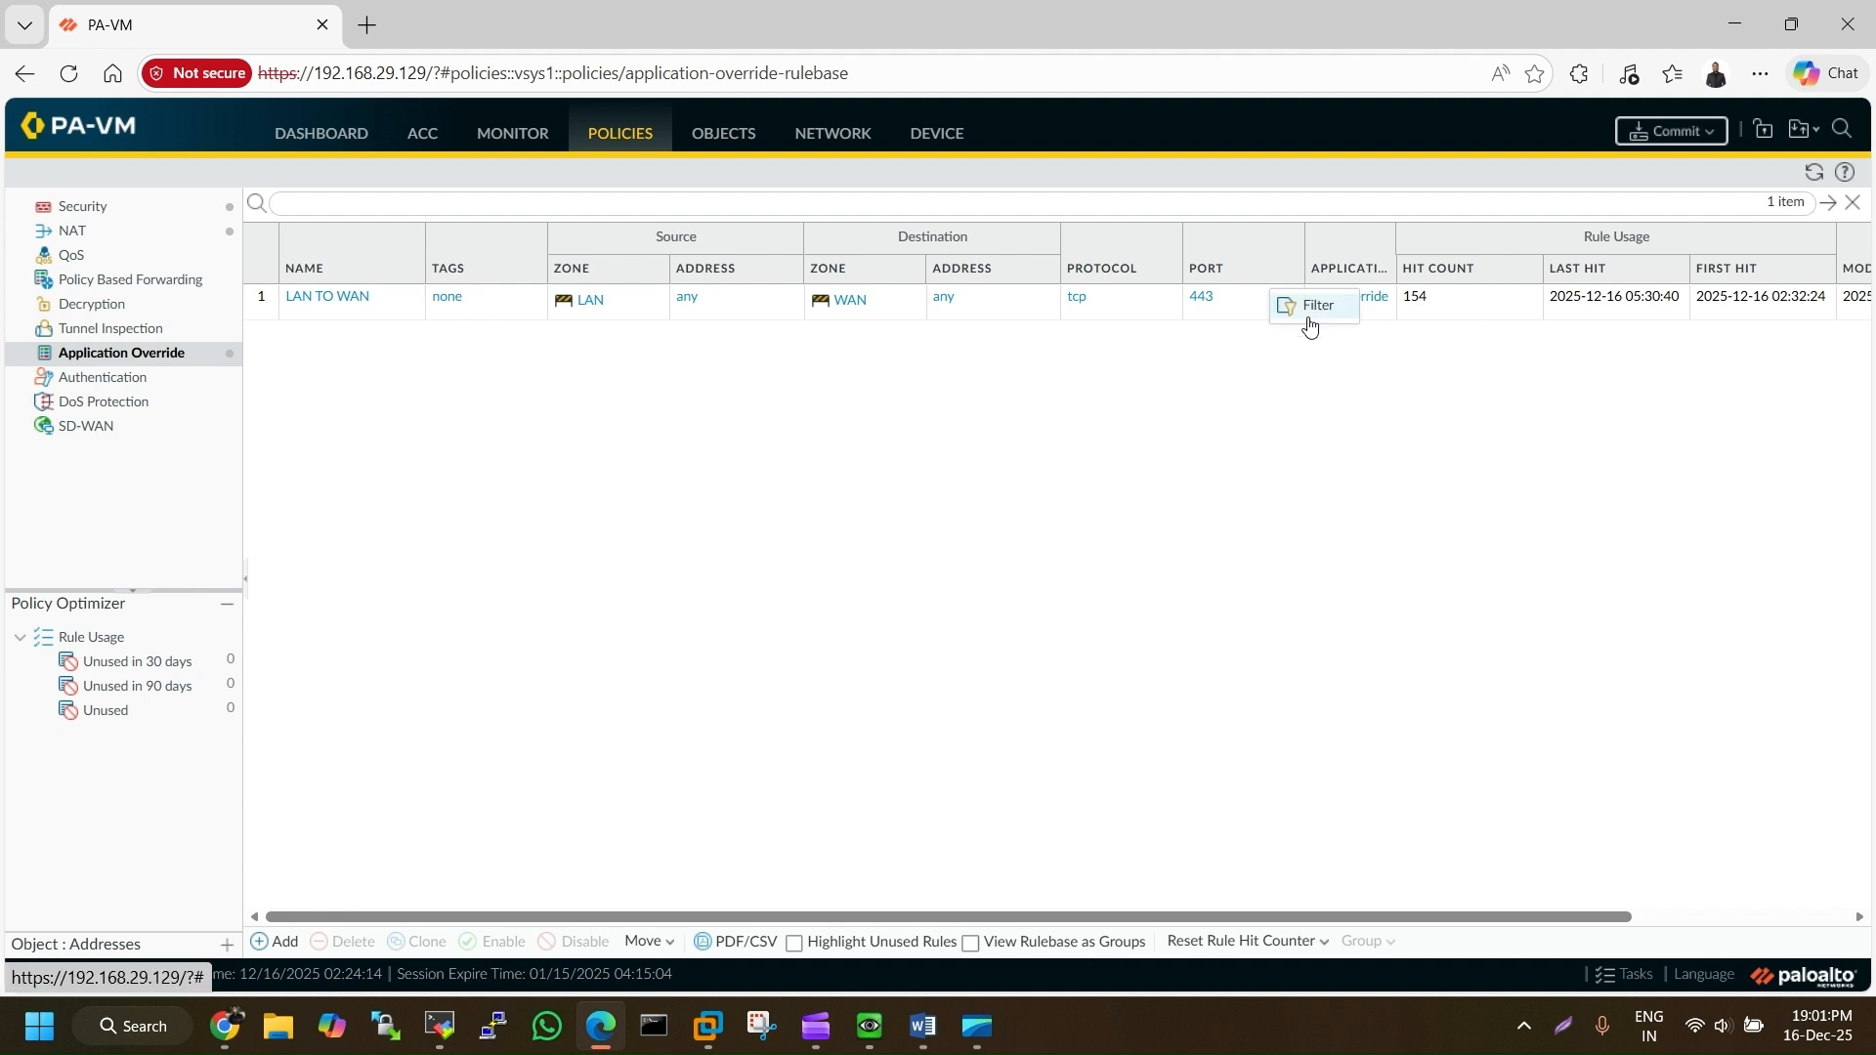
left_click_drag(1394, 918, 1642, 909)
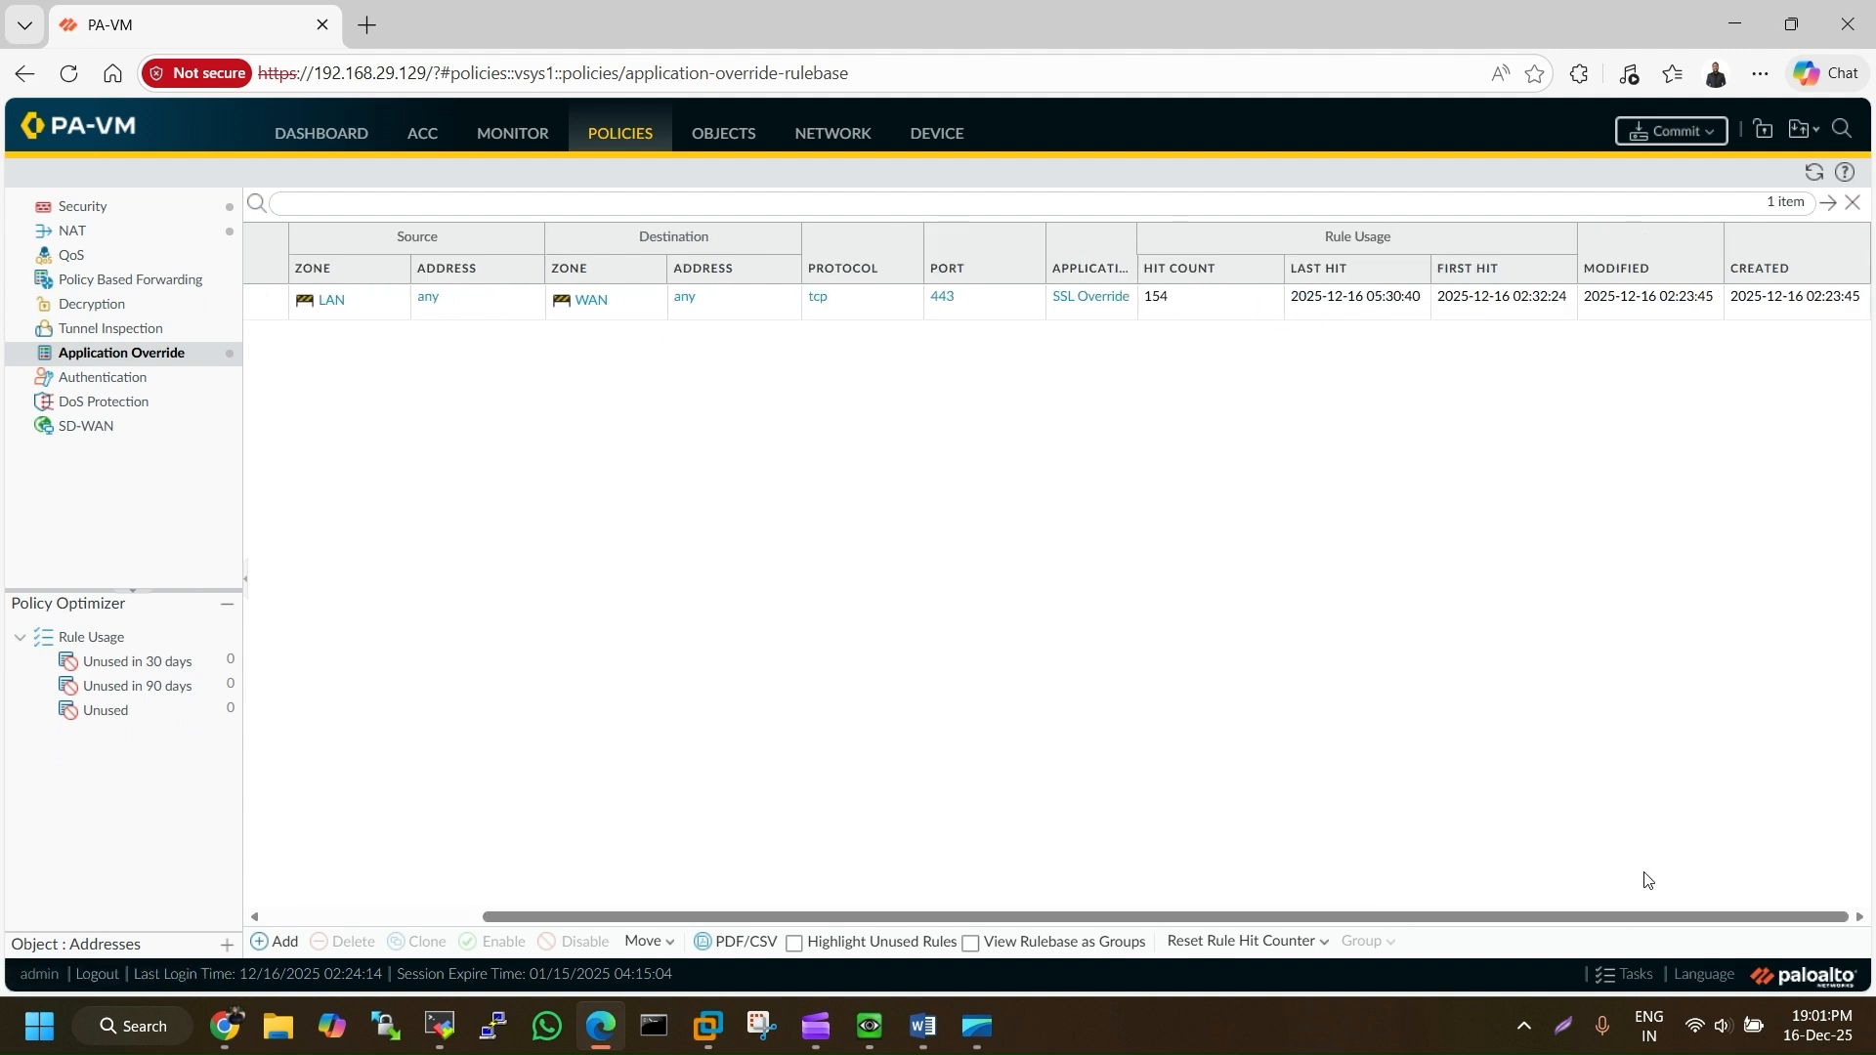
left_click(1261, 311)
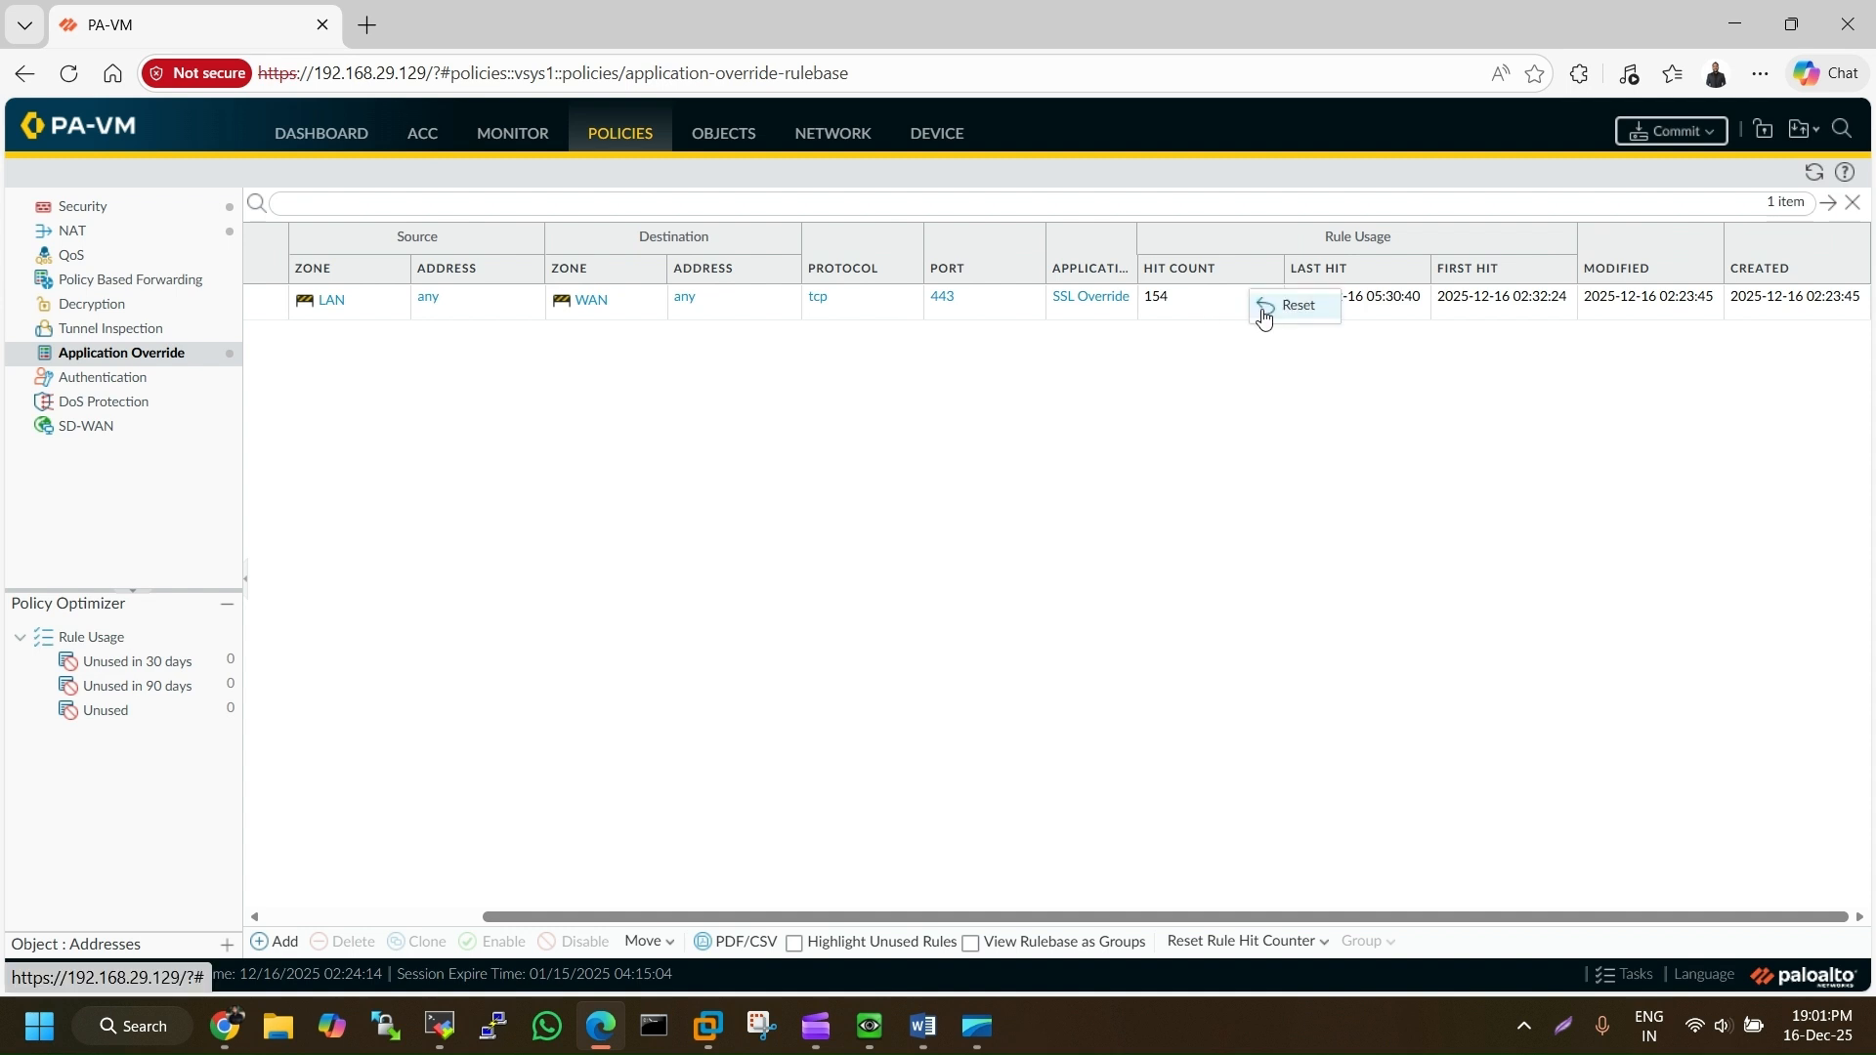
left_click_drag(912, 916, 696, 911)
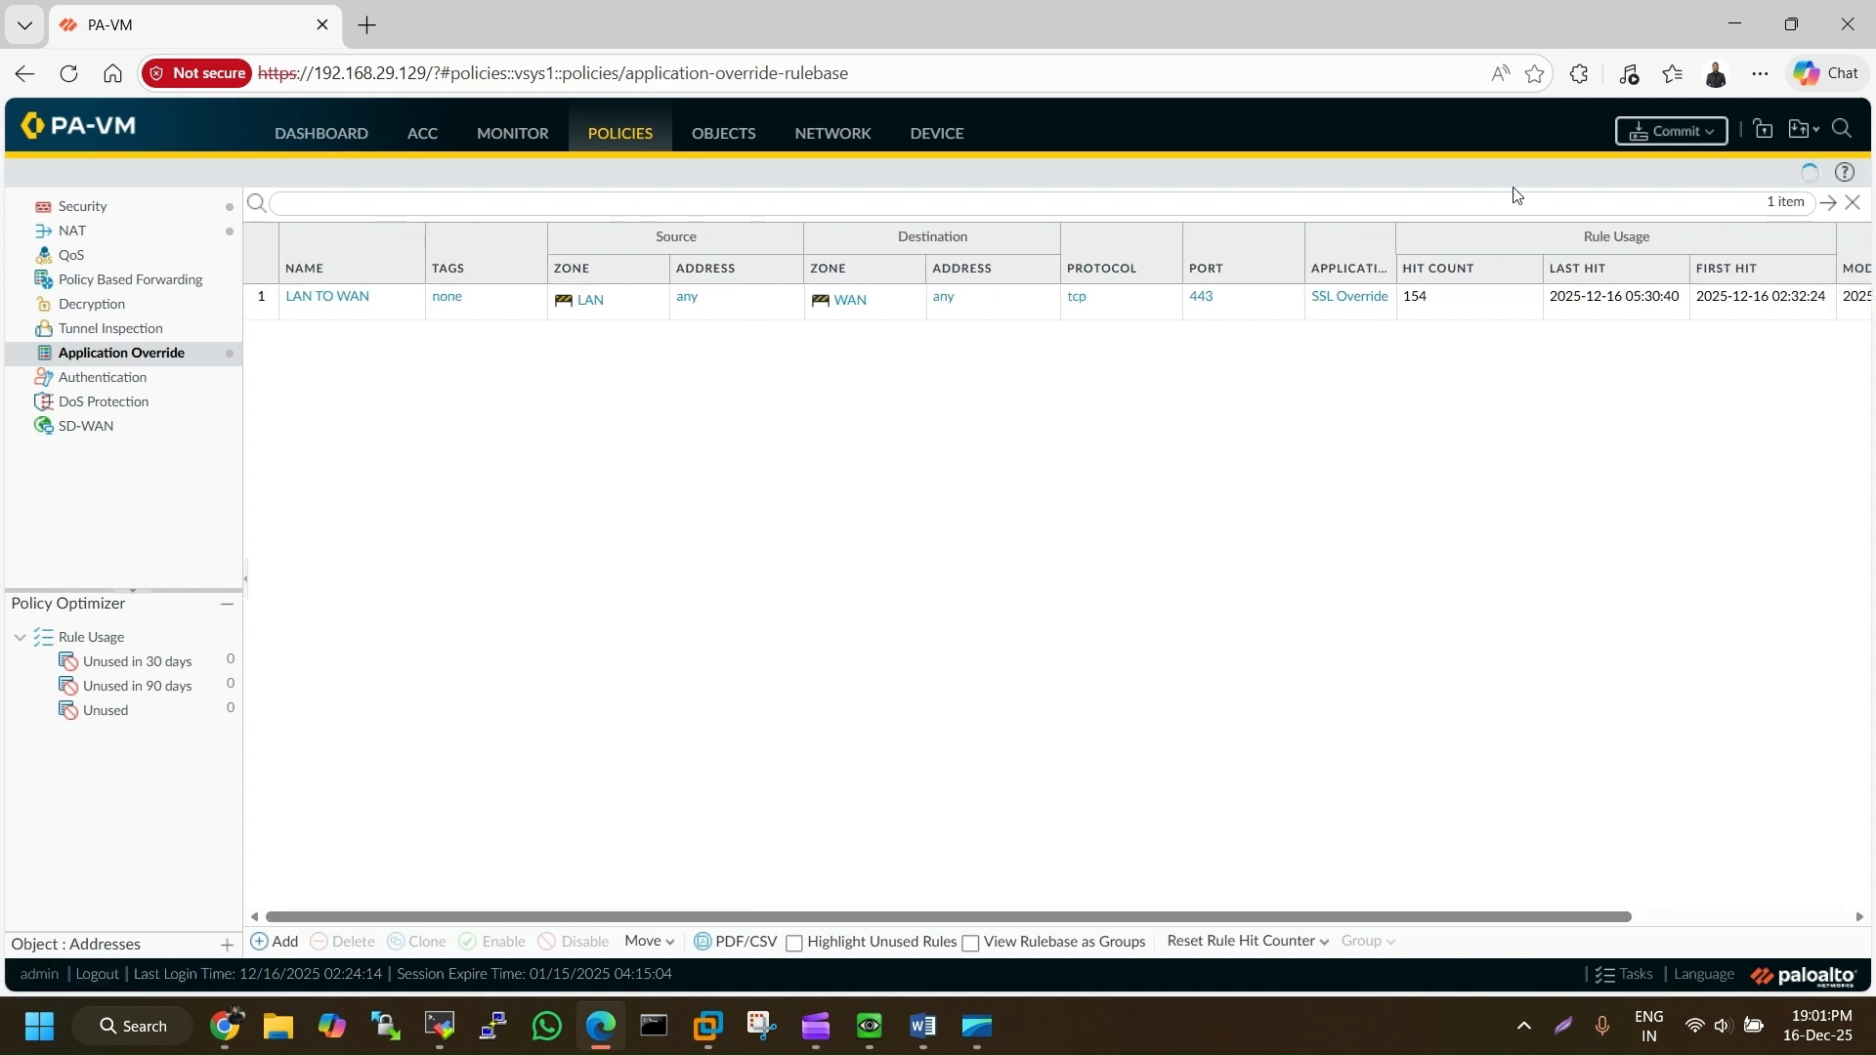
Reset the hit count of the LANTOWAN security rule
left_click(88, 207)
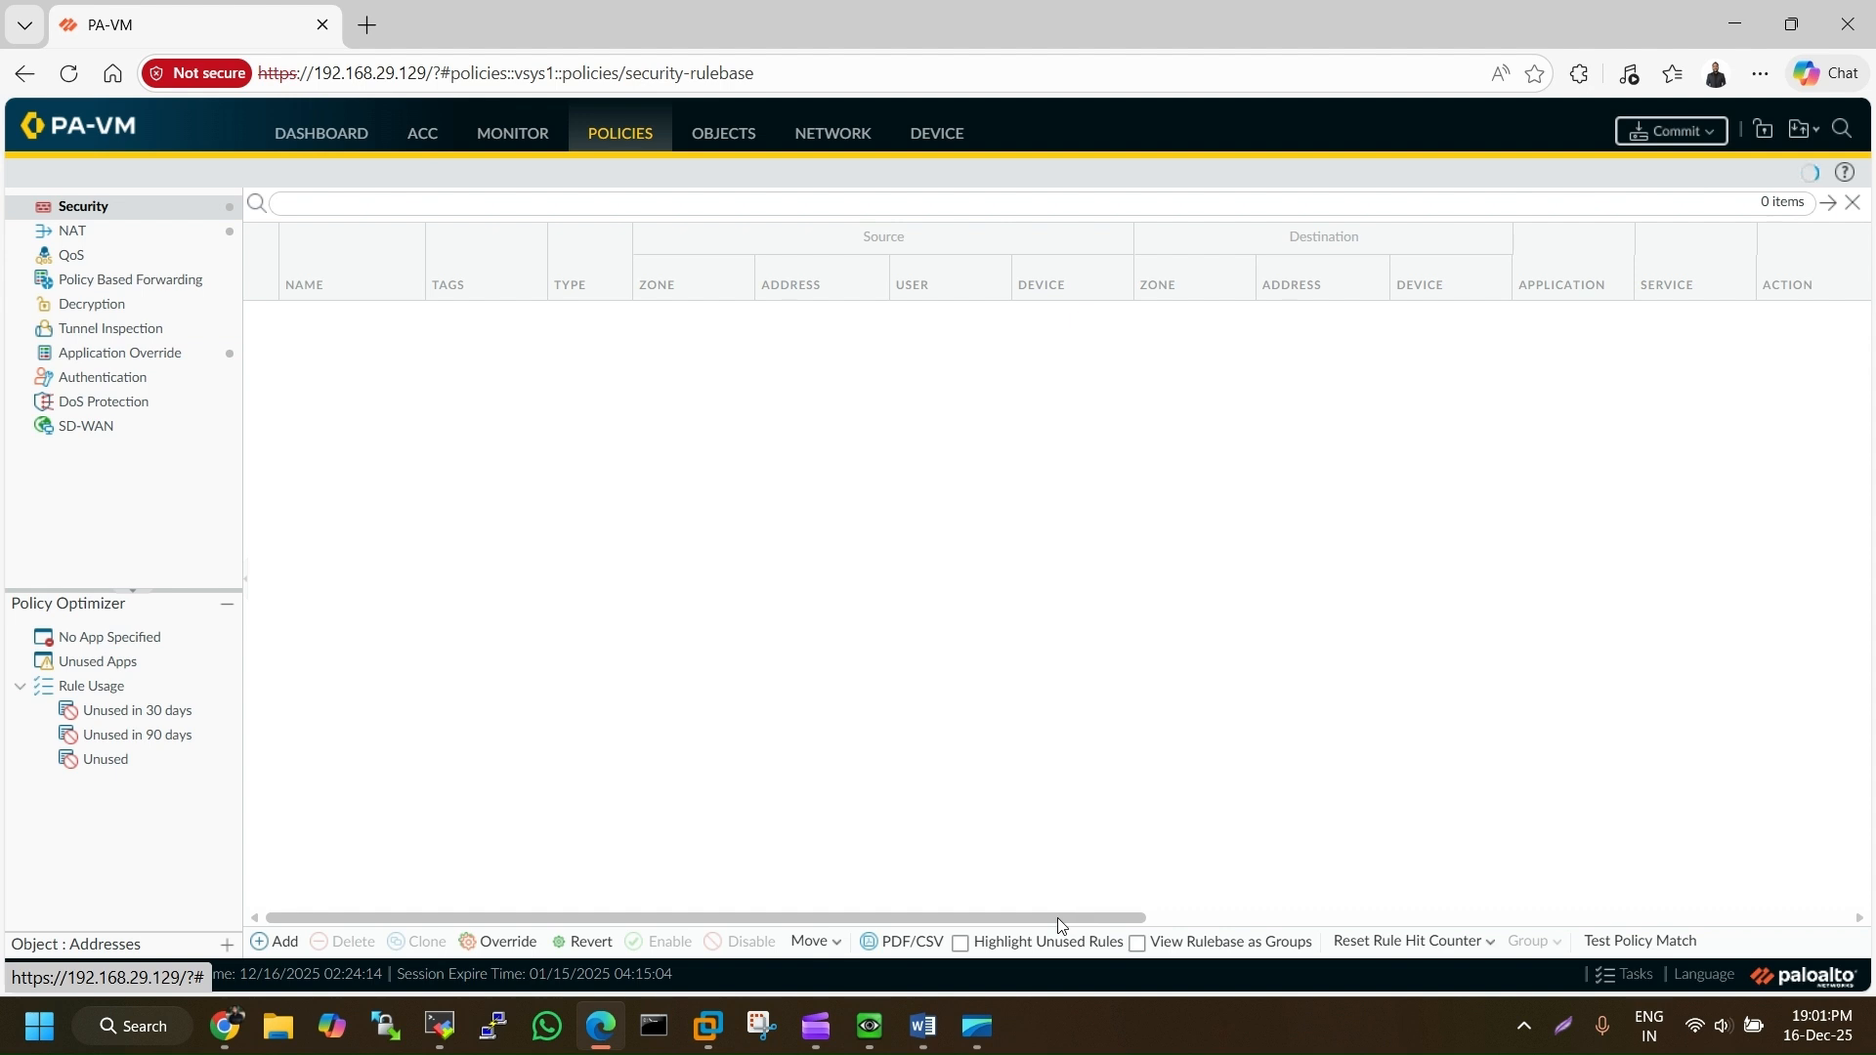
left_click_drag(1124, 919, 1536, 933)
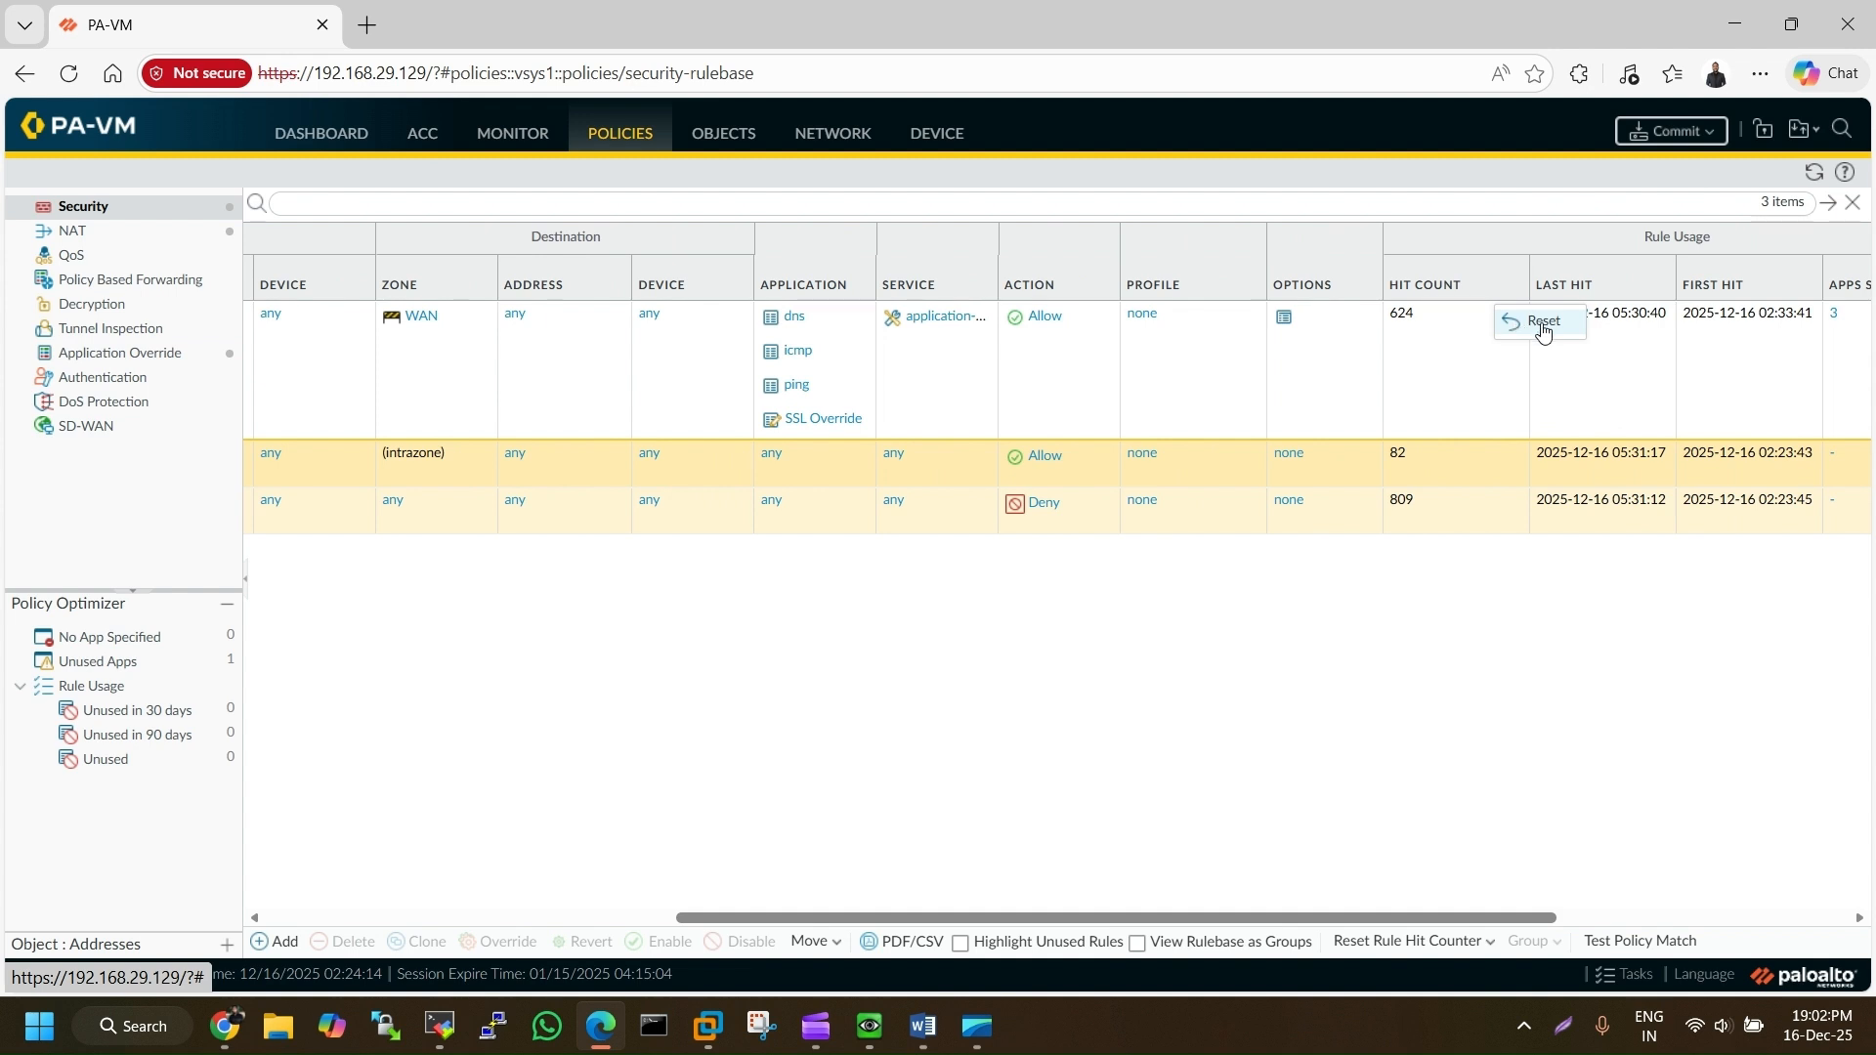
left_click(1543, 331)
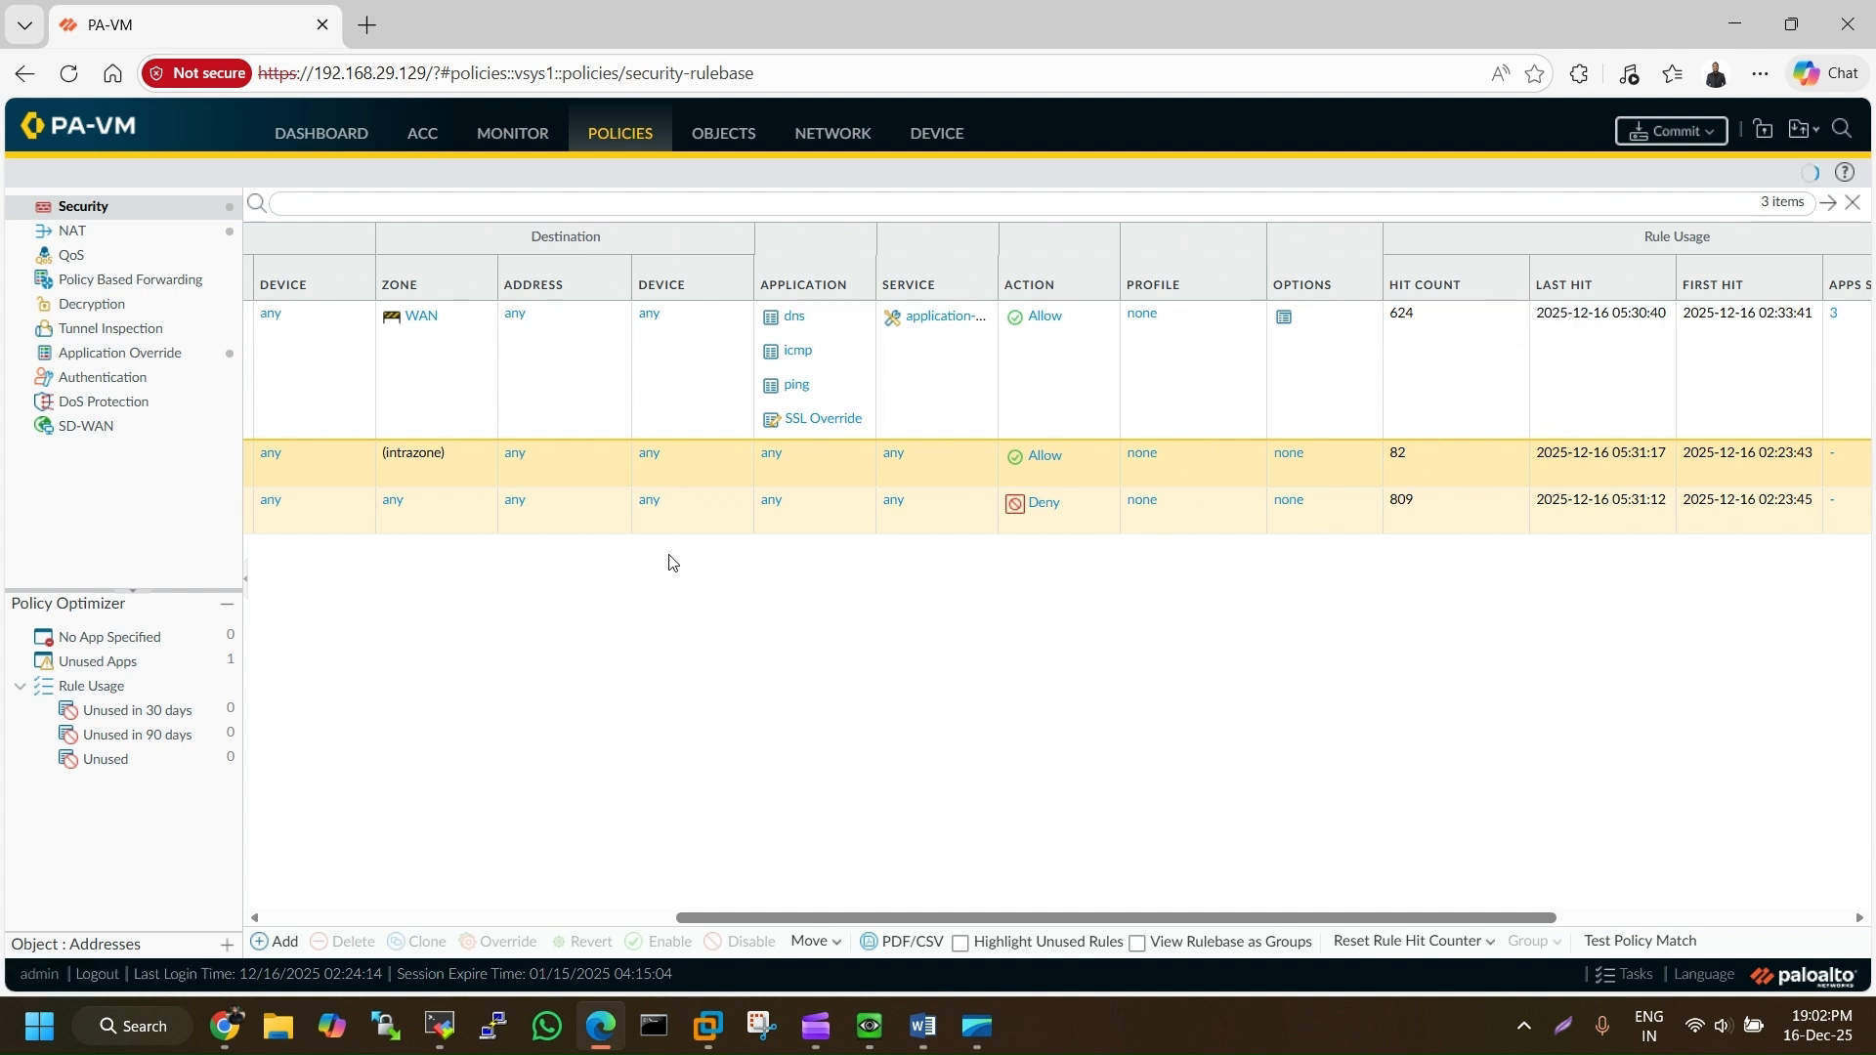
Review the LAN TO WAN application override rule's source, destination and protocol/application settings, and accept it without changes
left_click(140, 361)
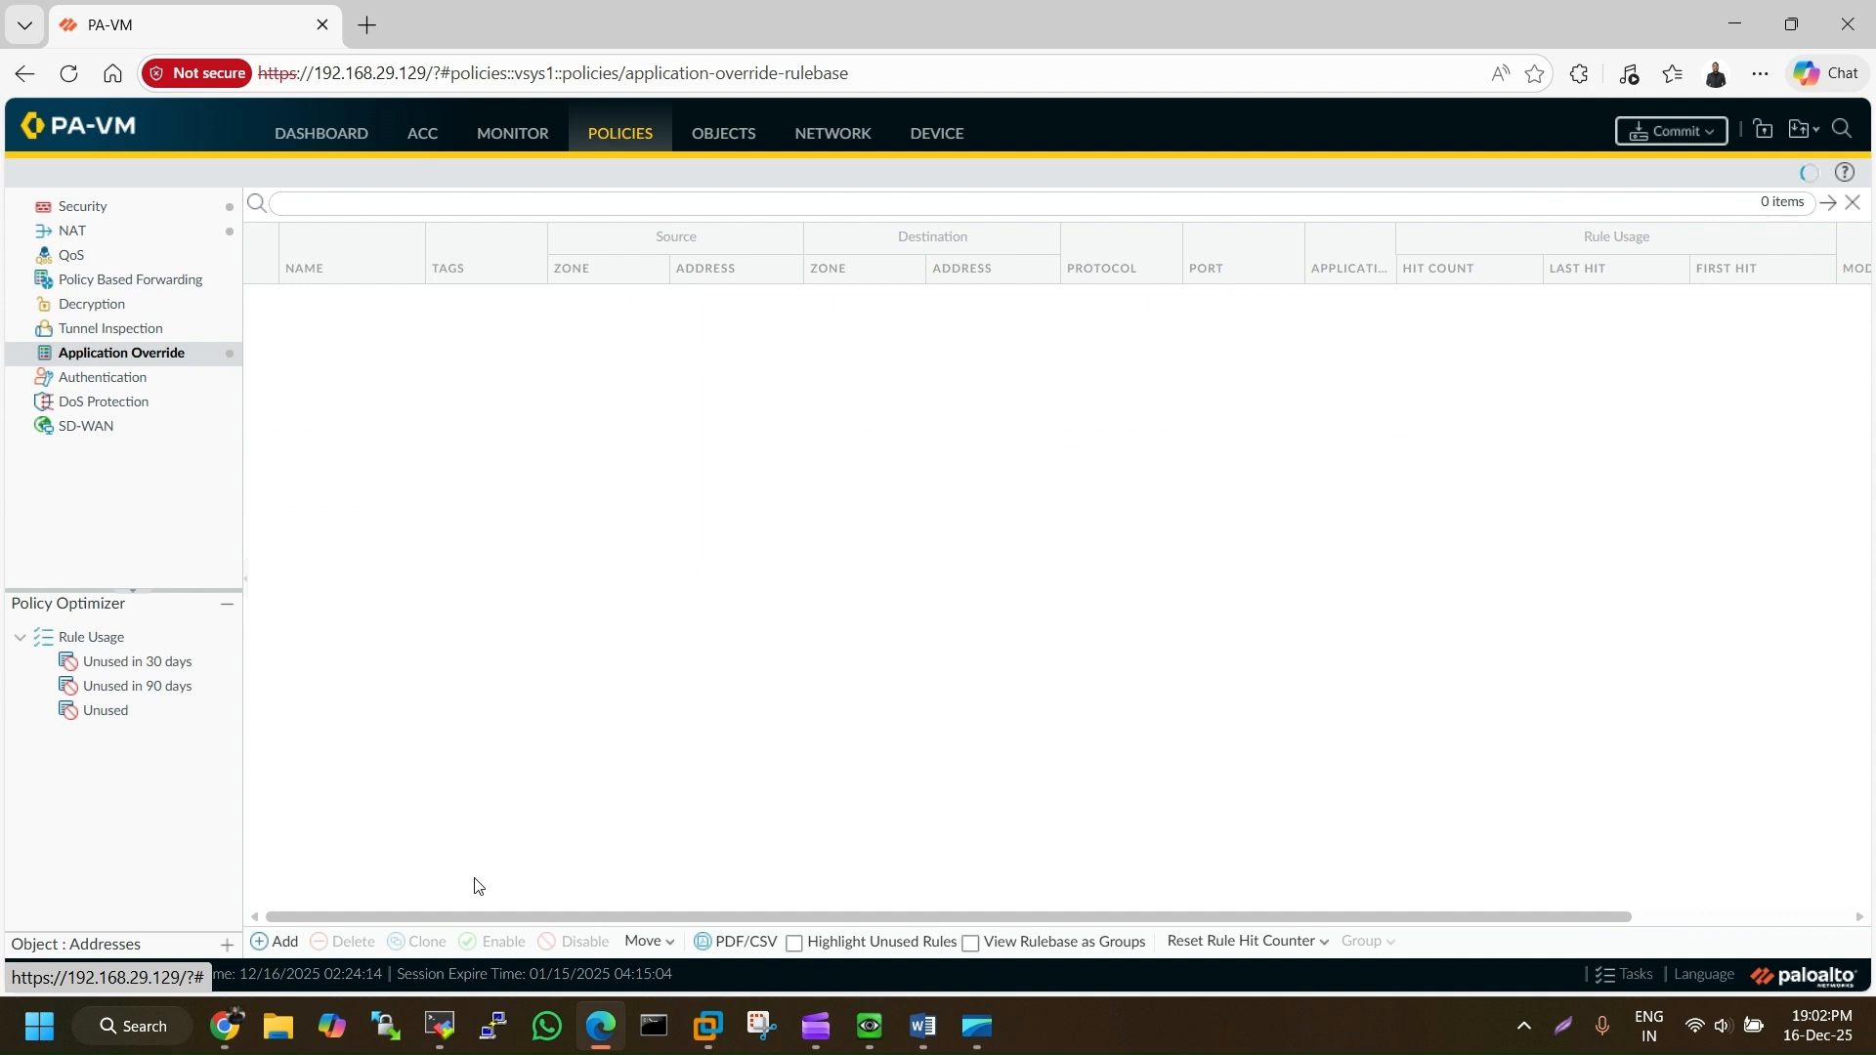
left_click(316, 305)
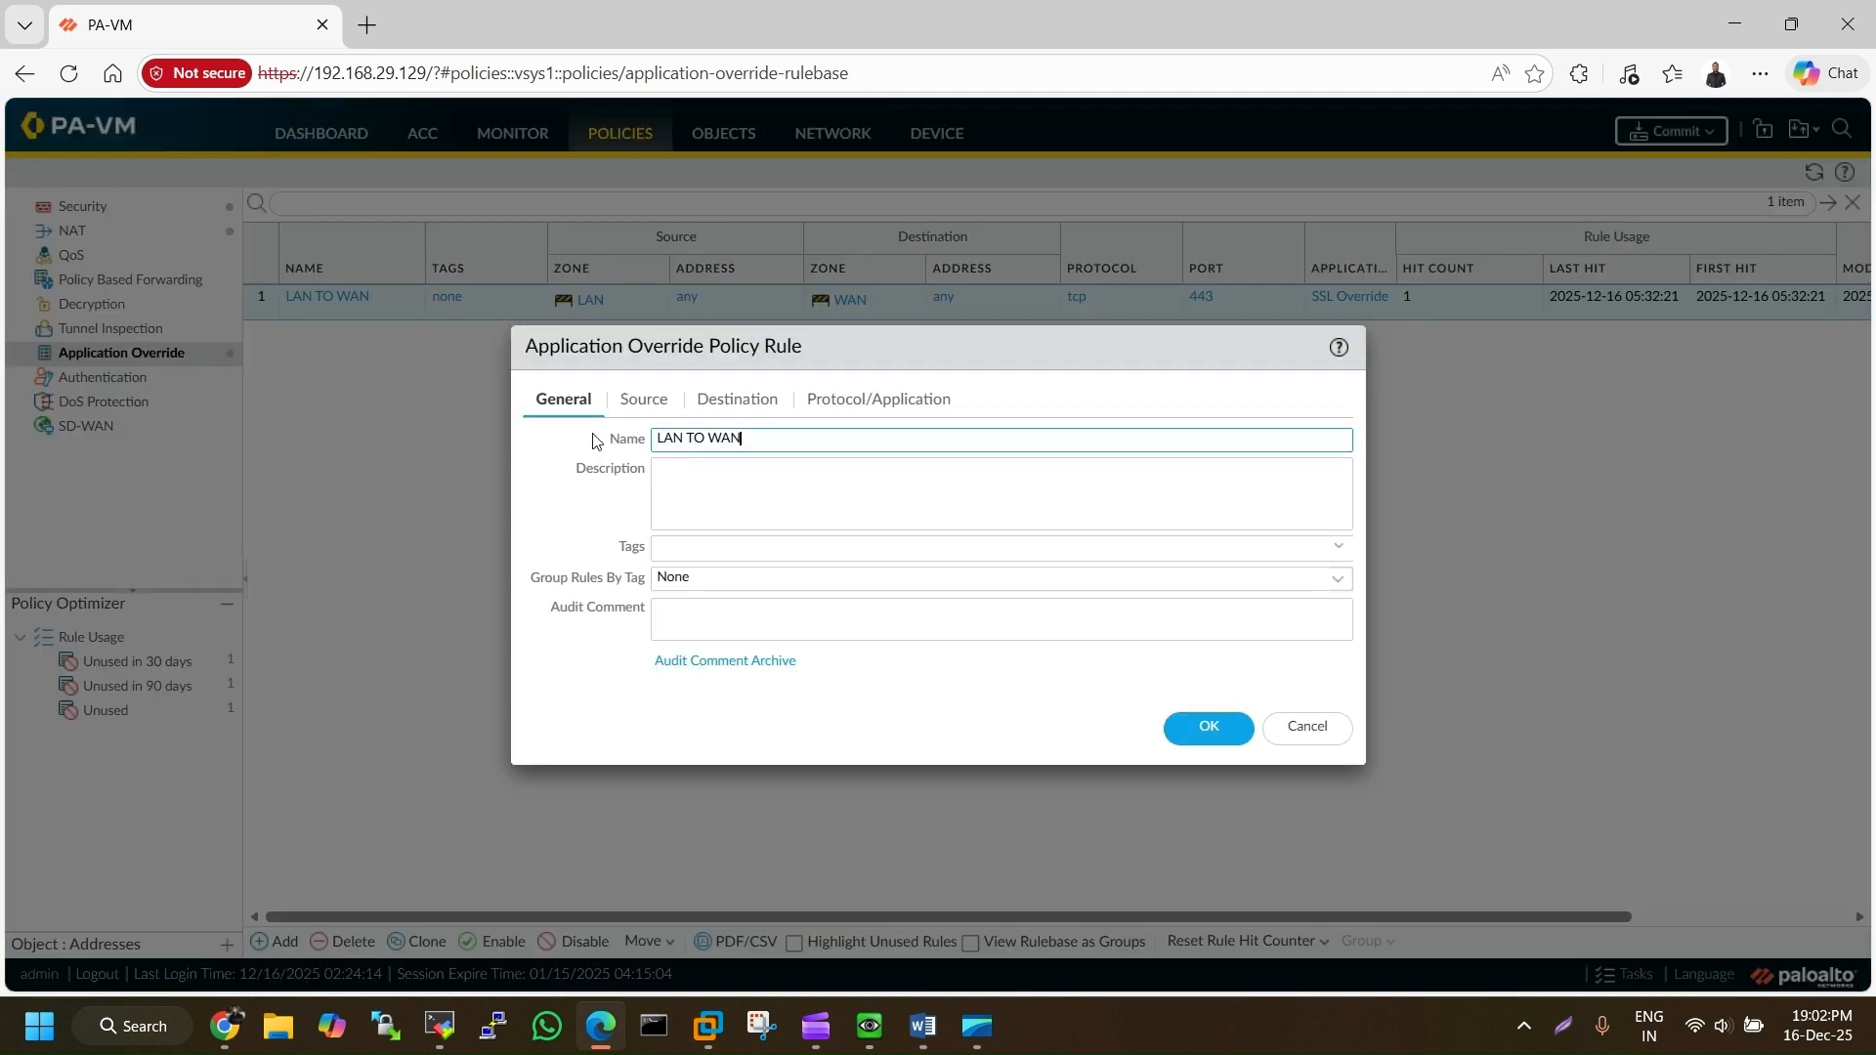
left_click(642, 399)
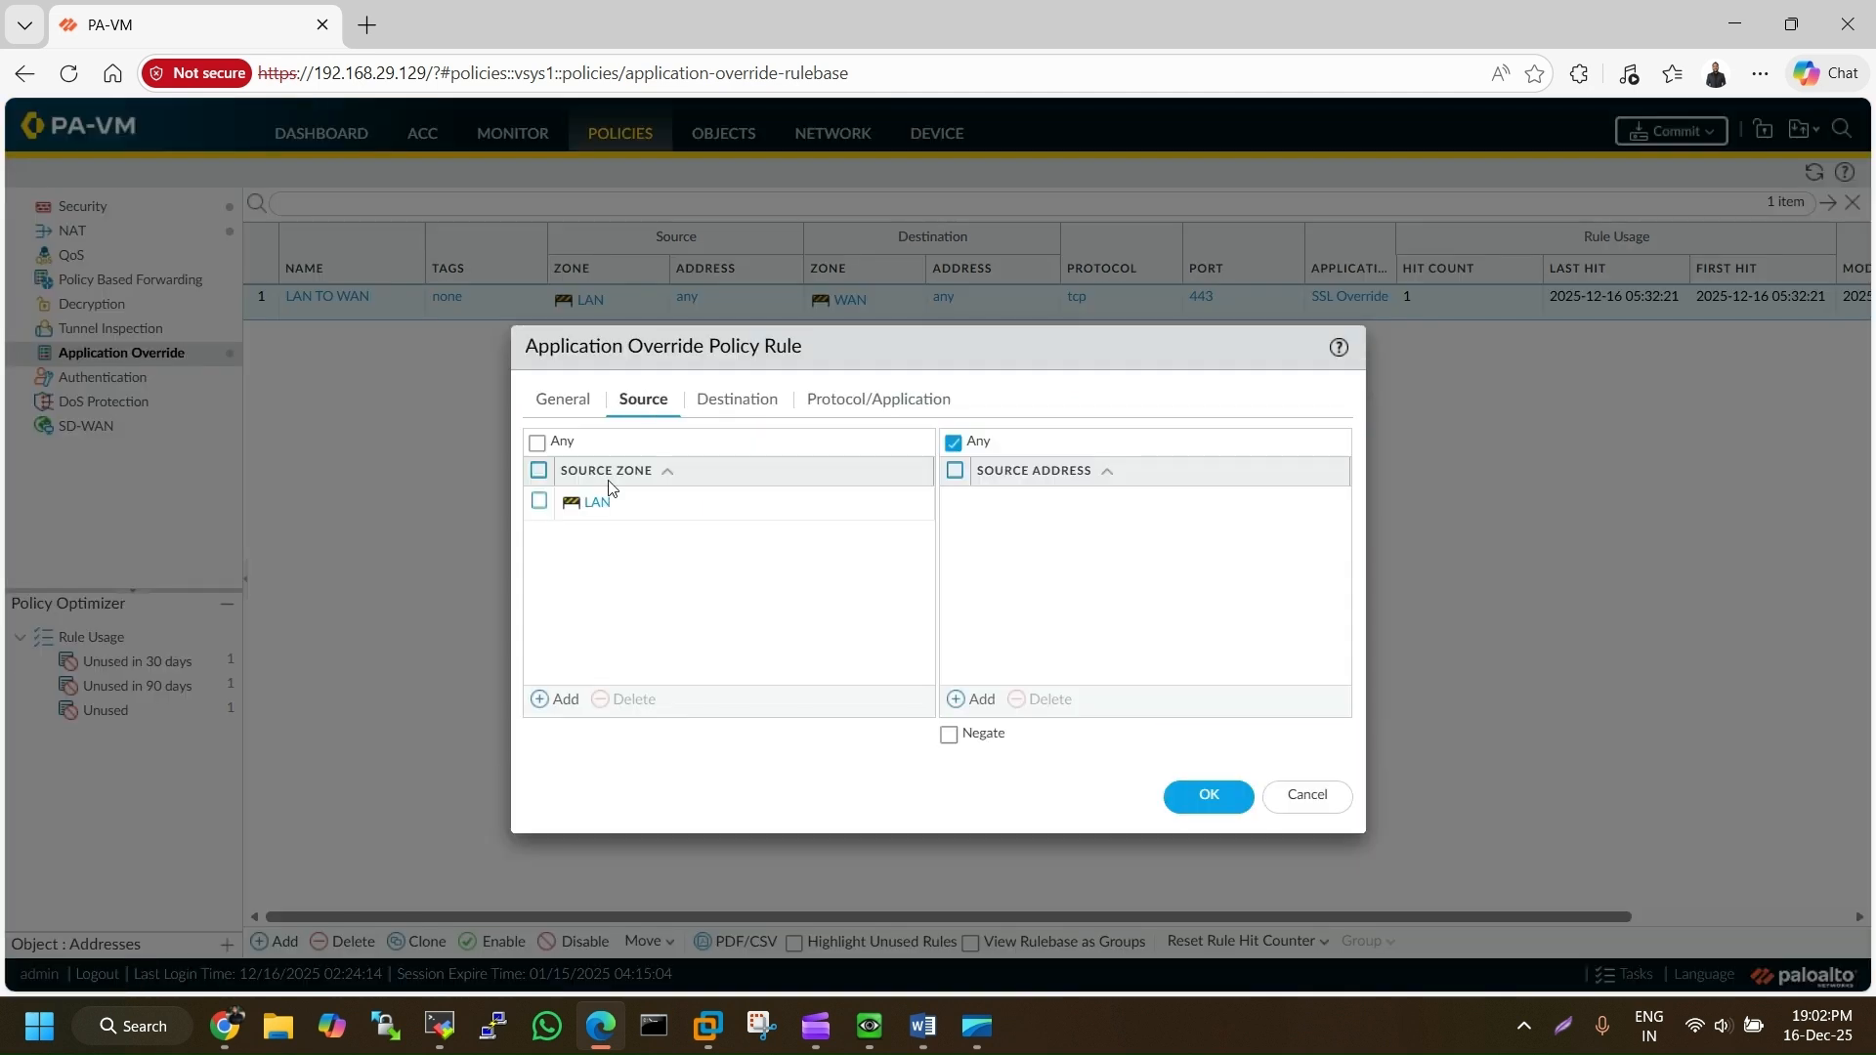
left_click(709, 402)
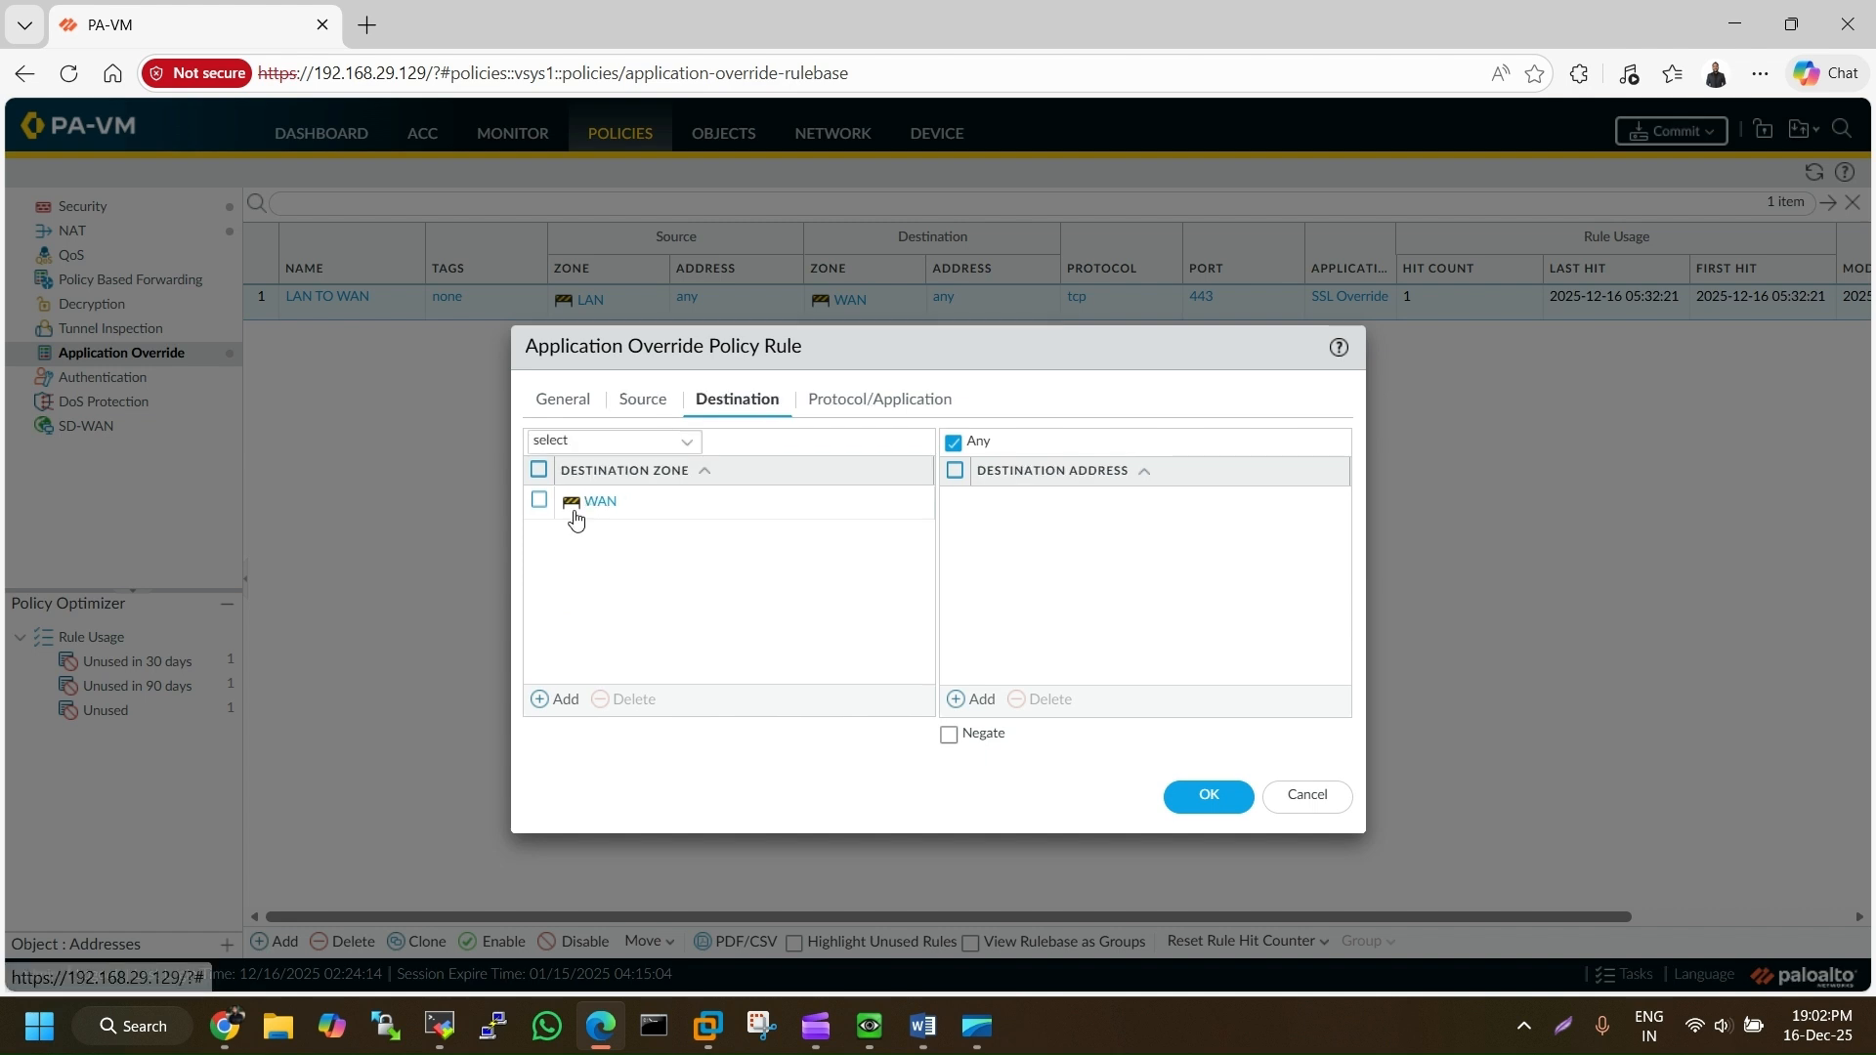
left_click(809, 397)
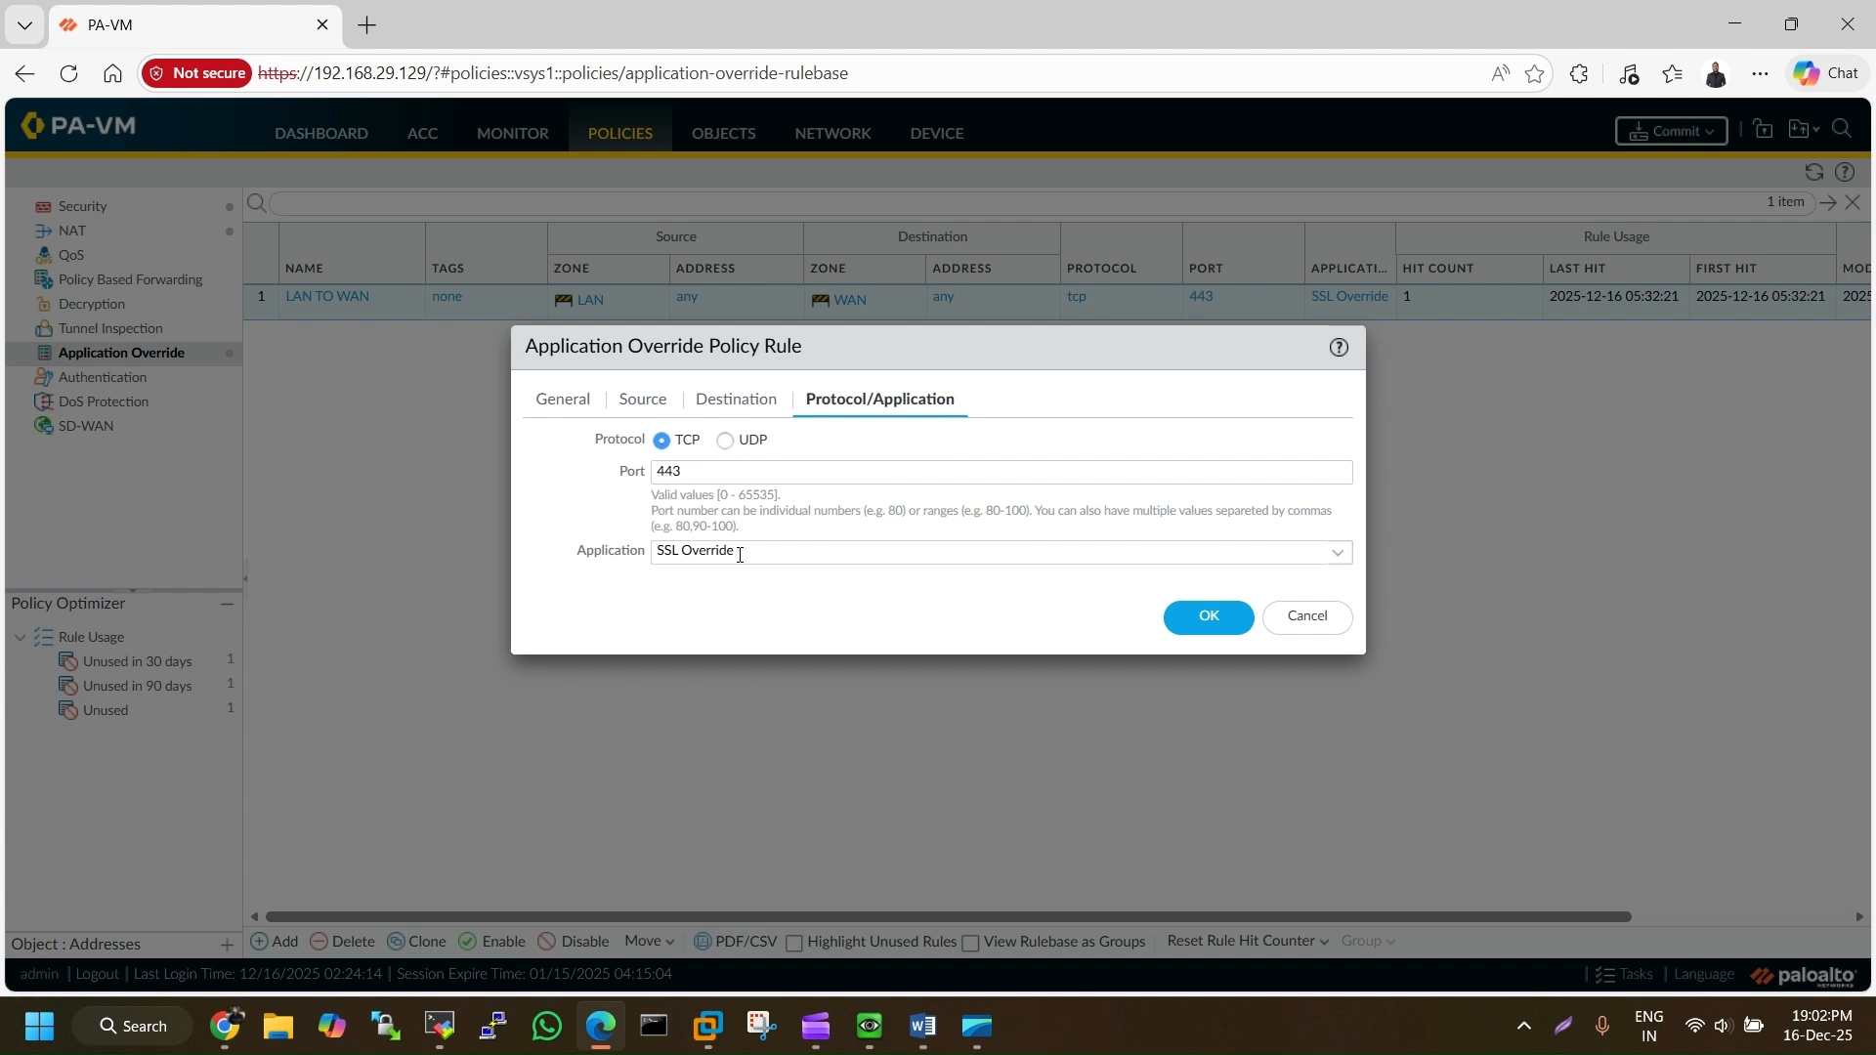
left_click(1230, 628)
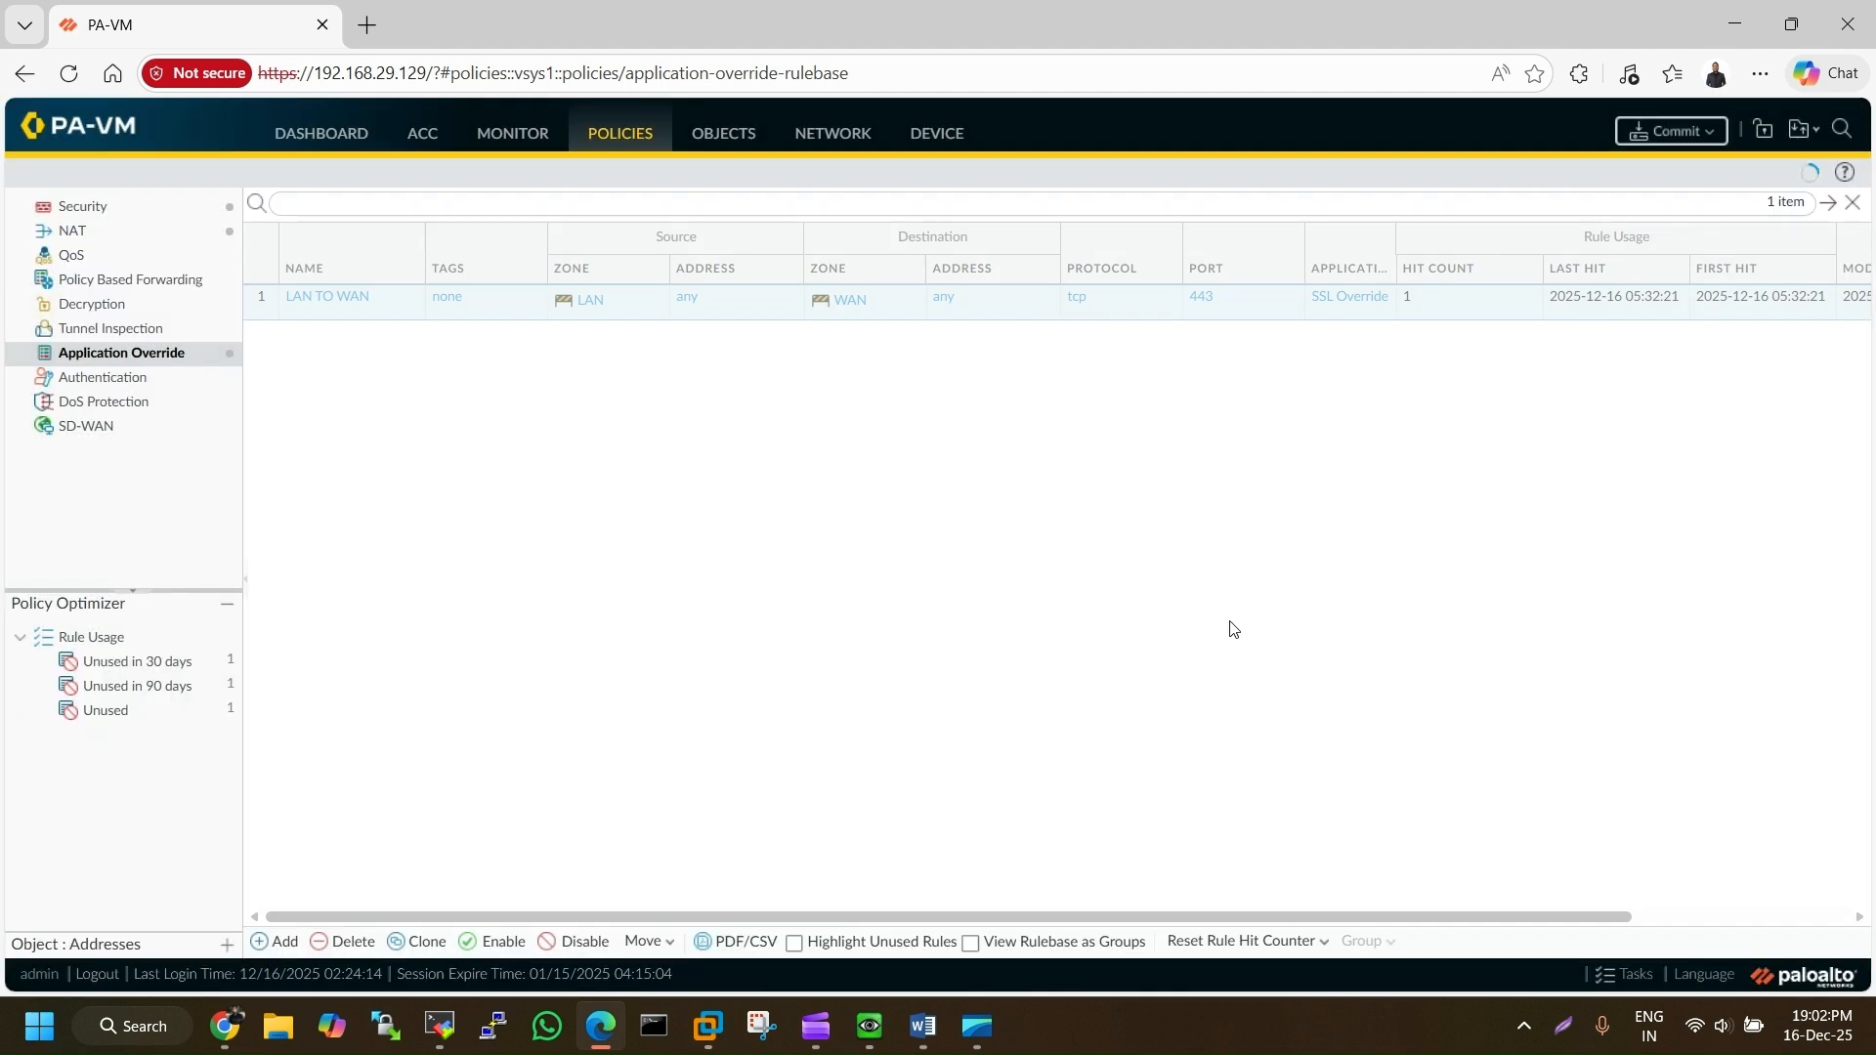
Commit all pending changes to the firewall and close the commit status once it is completed
left_click(1653, 144)
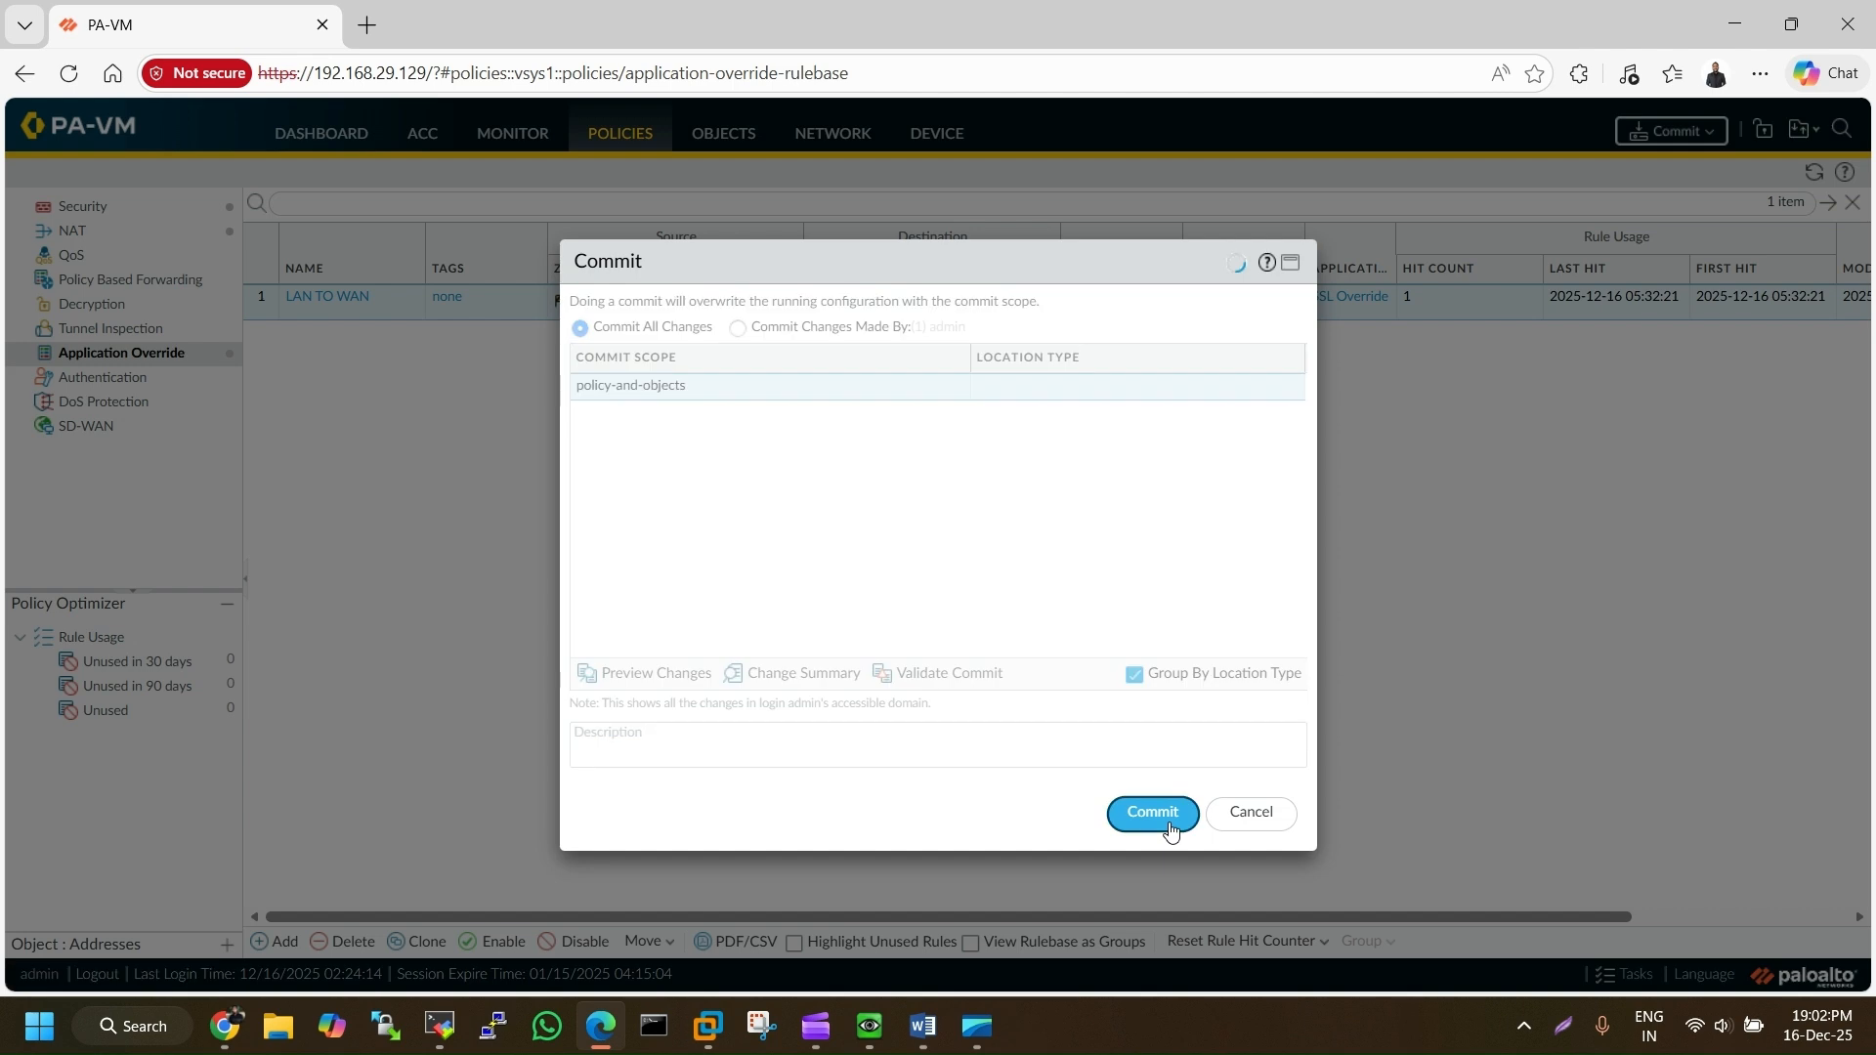
left_click(1153, 813)
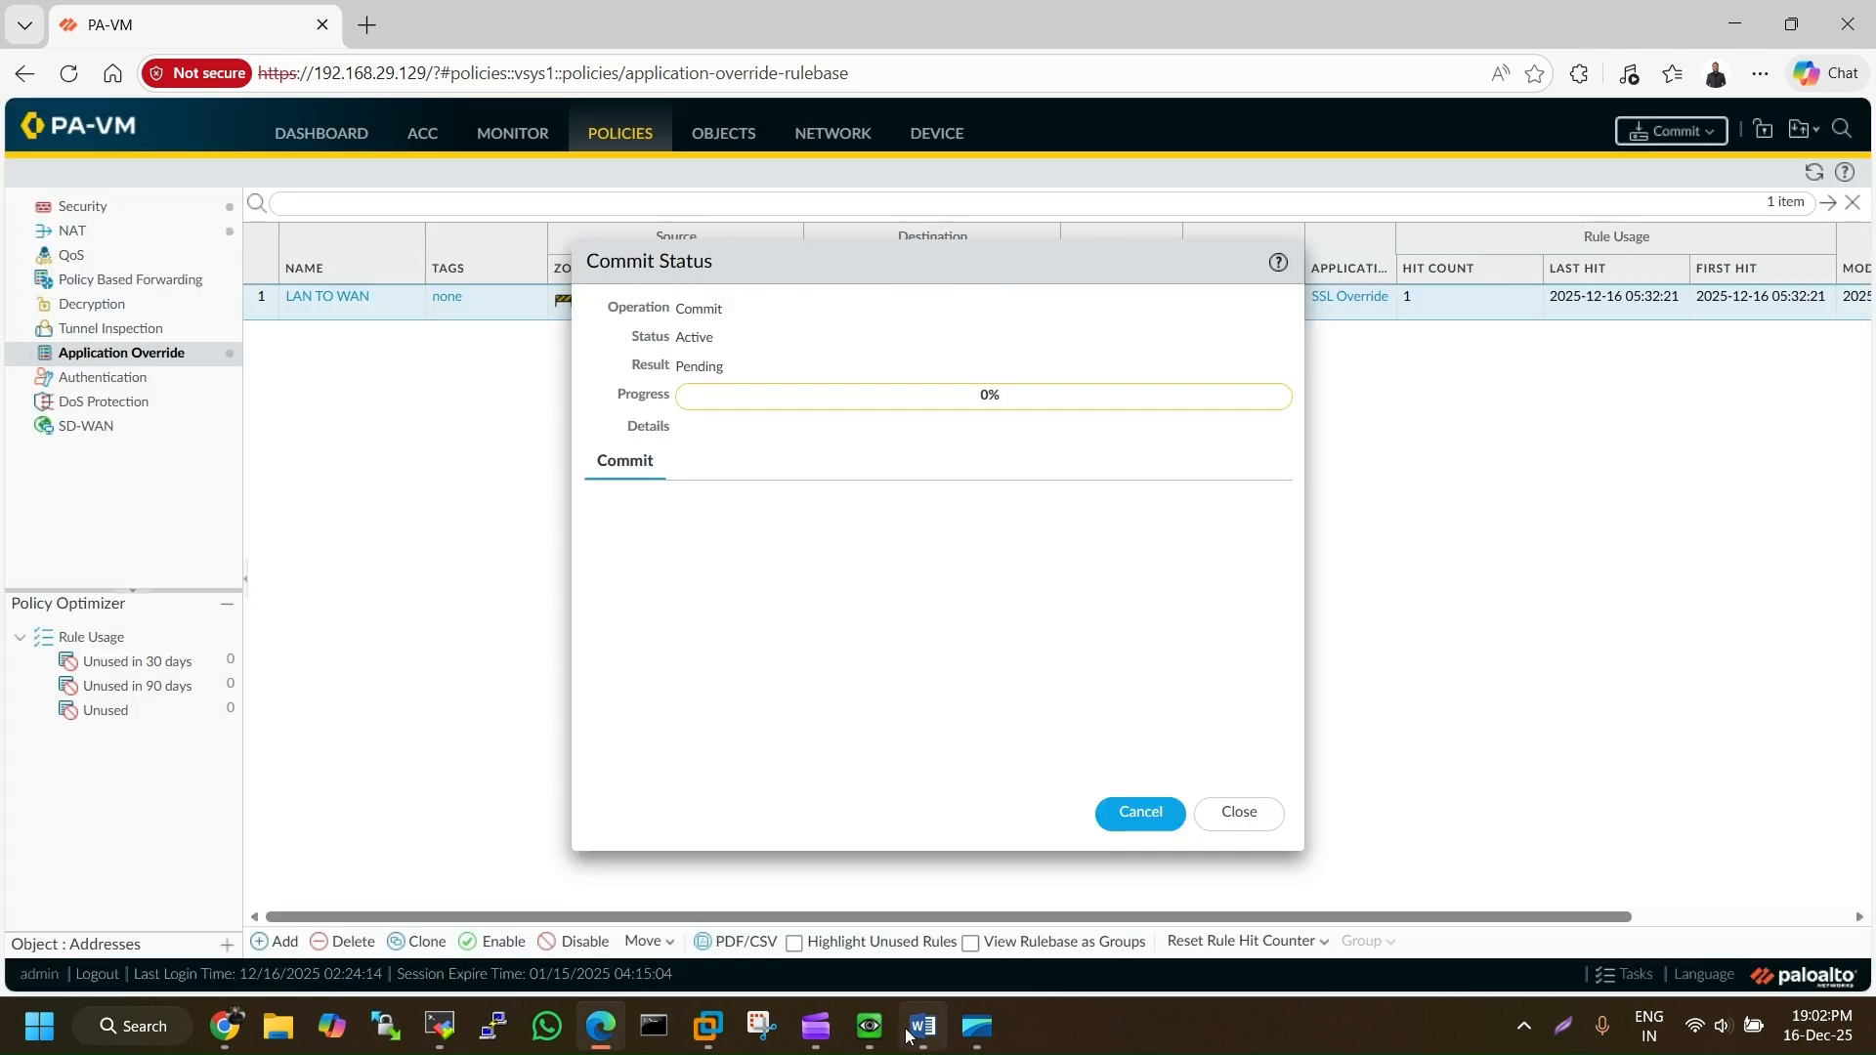
mouse_move(869, 1041)
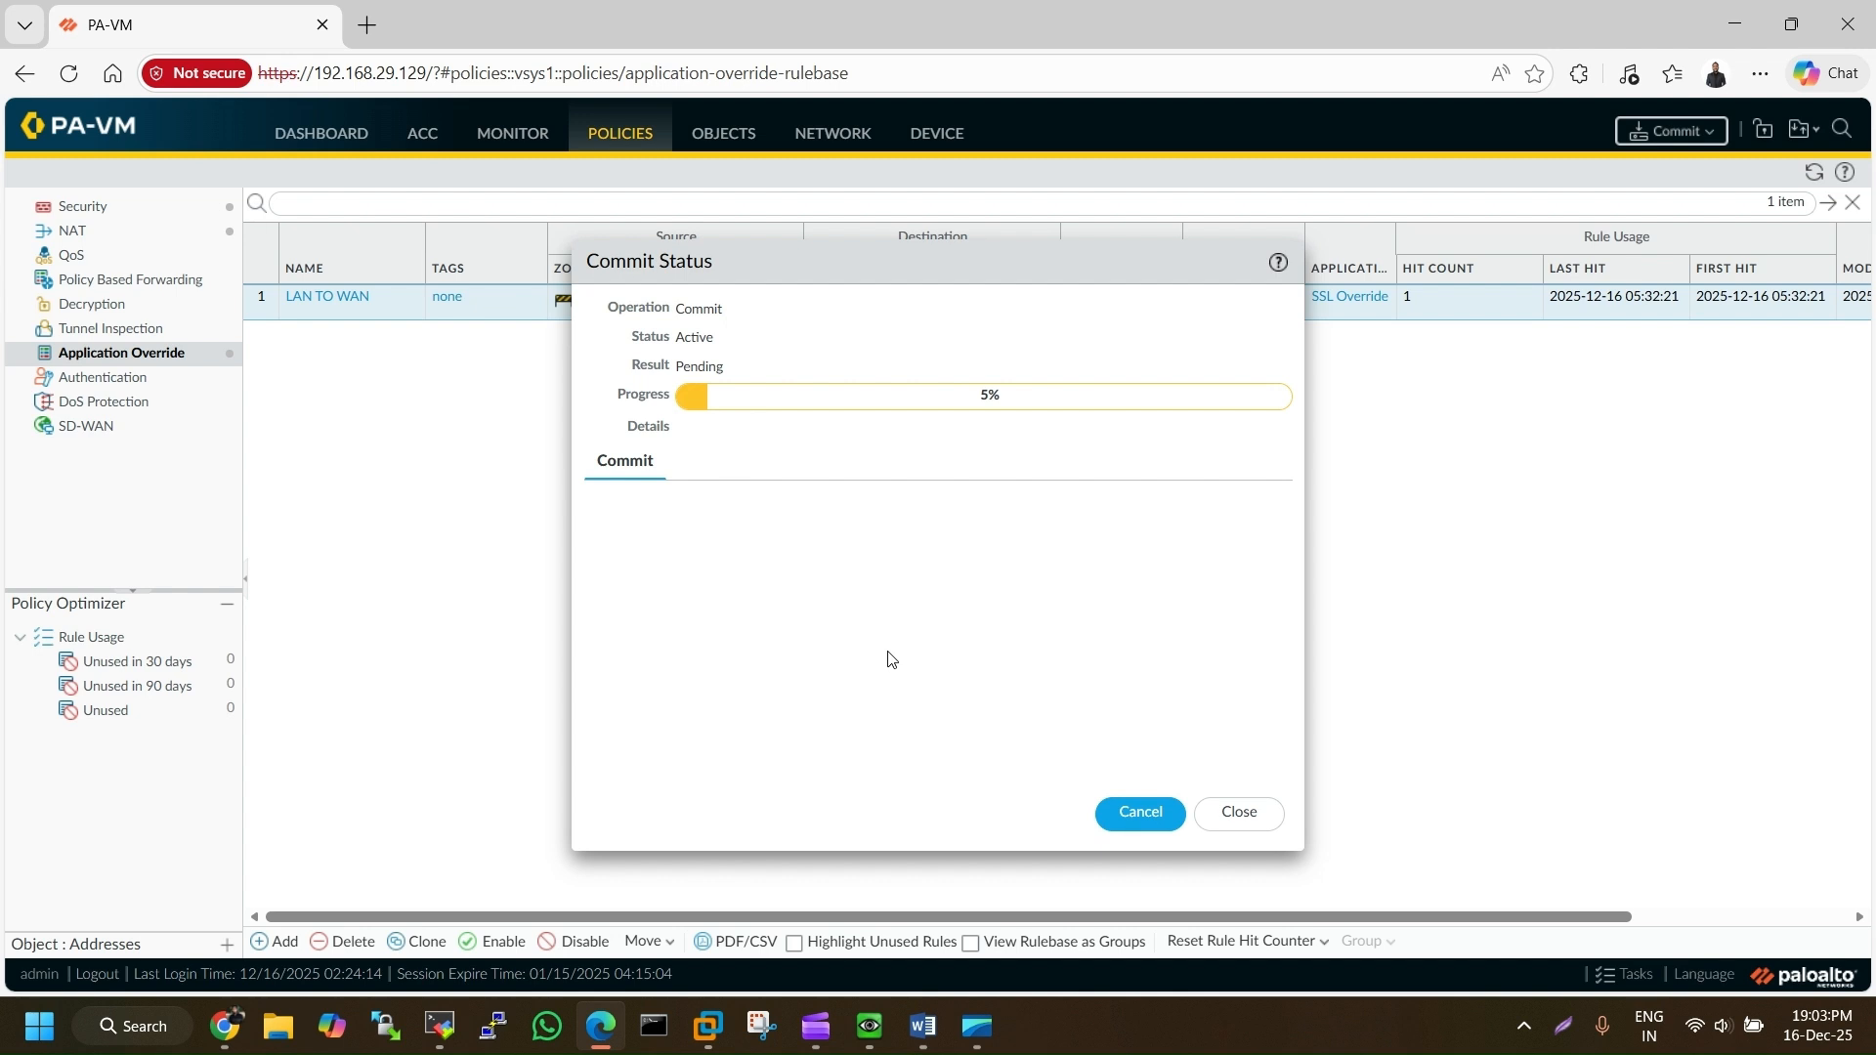
left_click_drag(934, 259, 1471, 170)
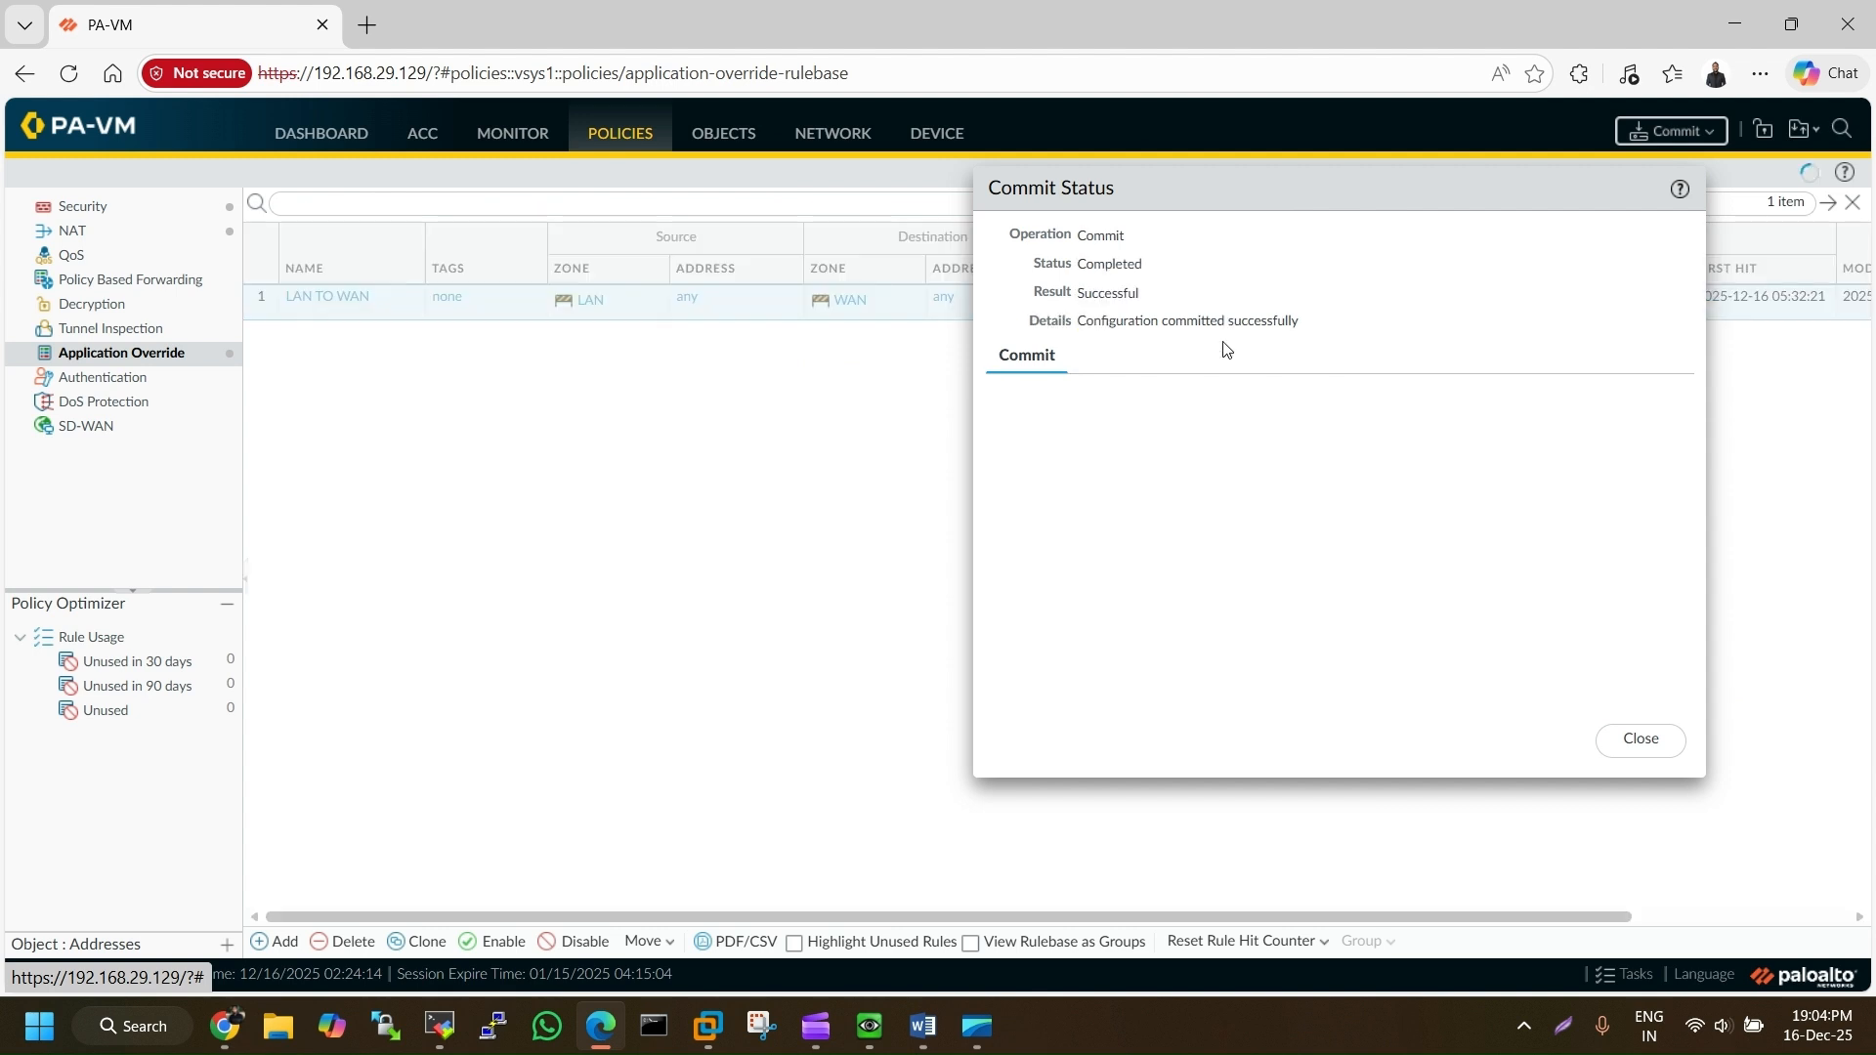
left_click(1637, 742)
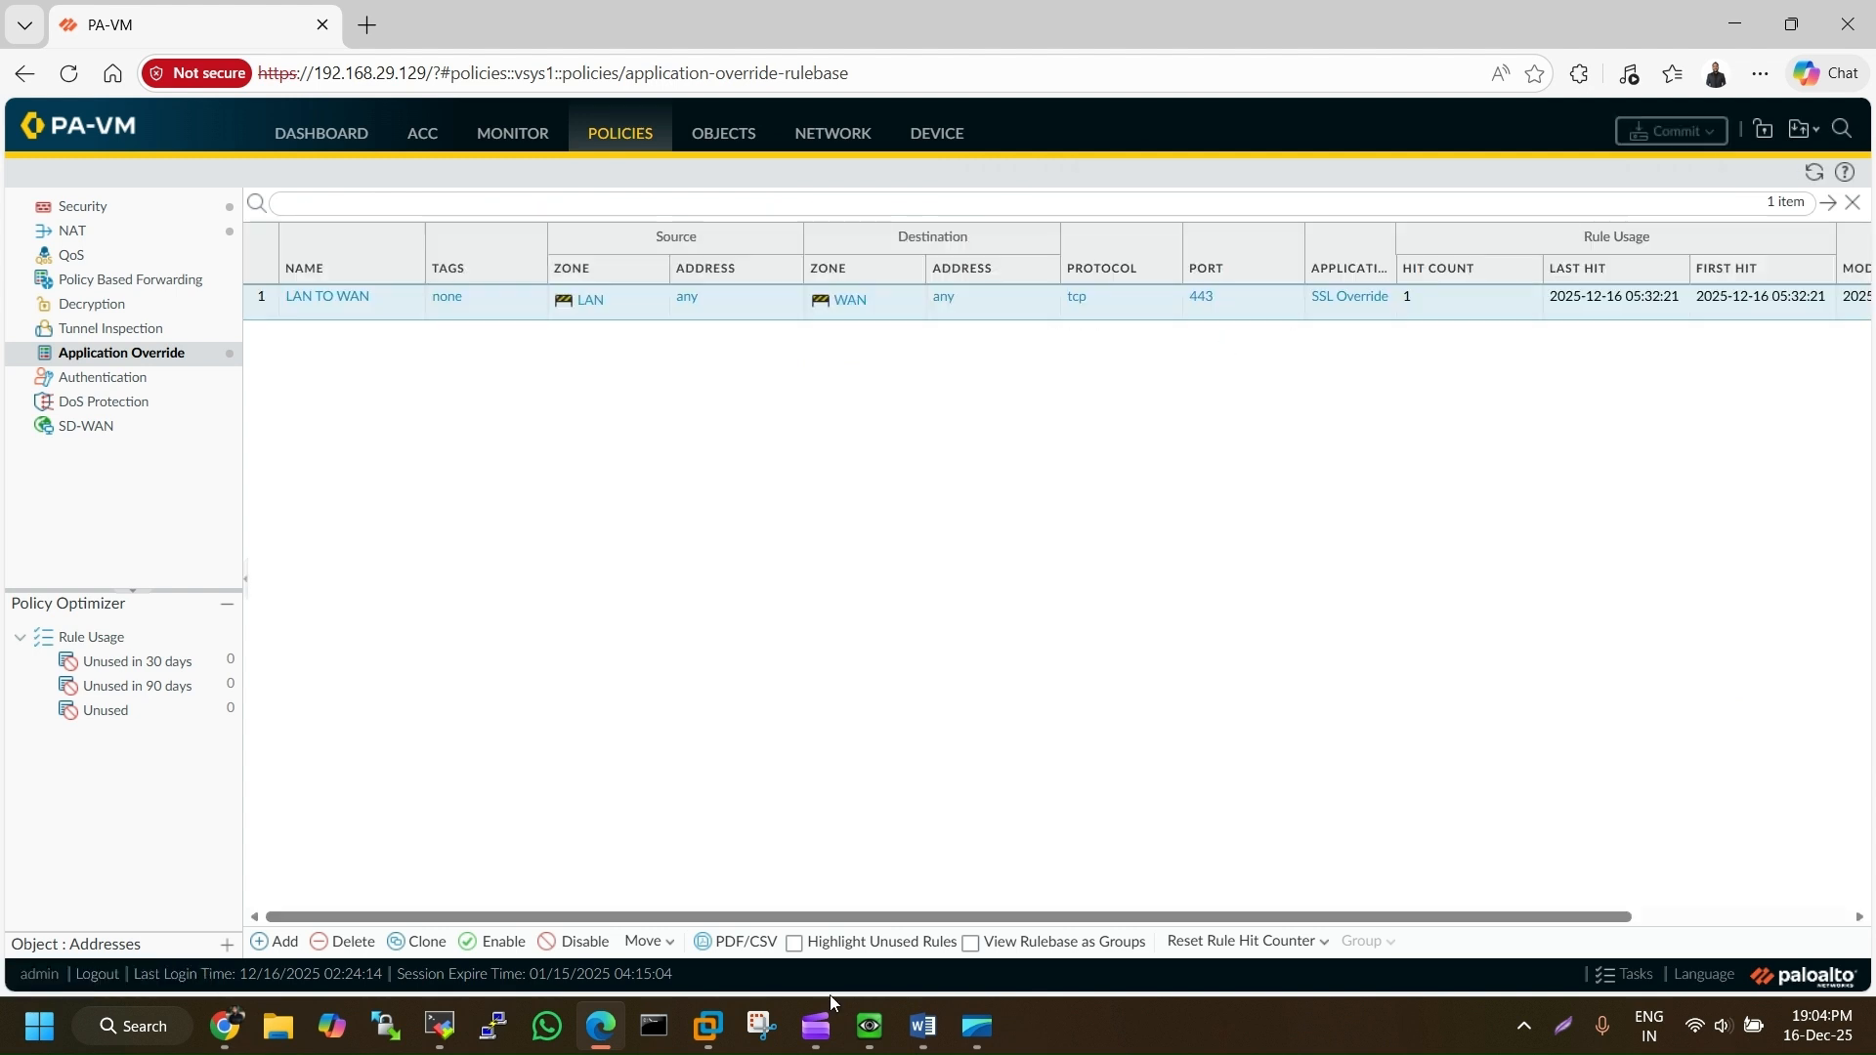
left_click(240, 1029)
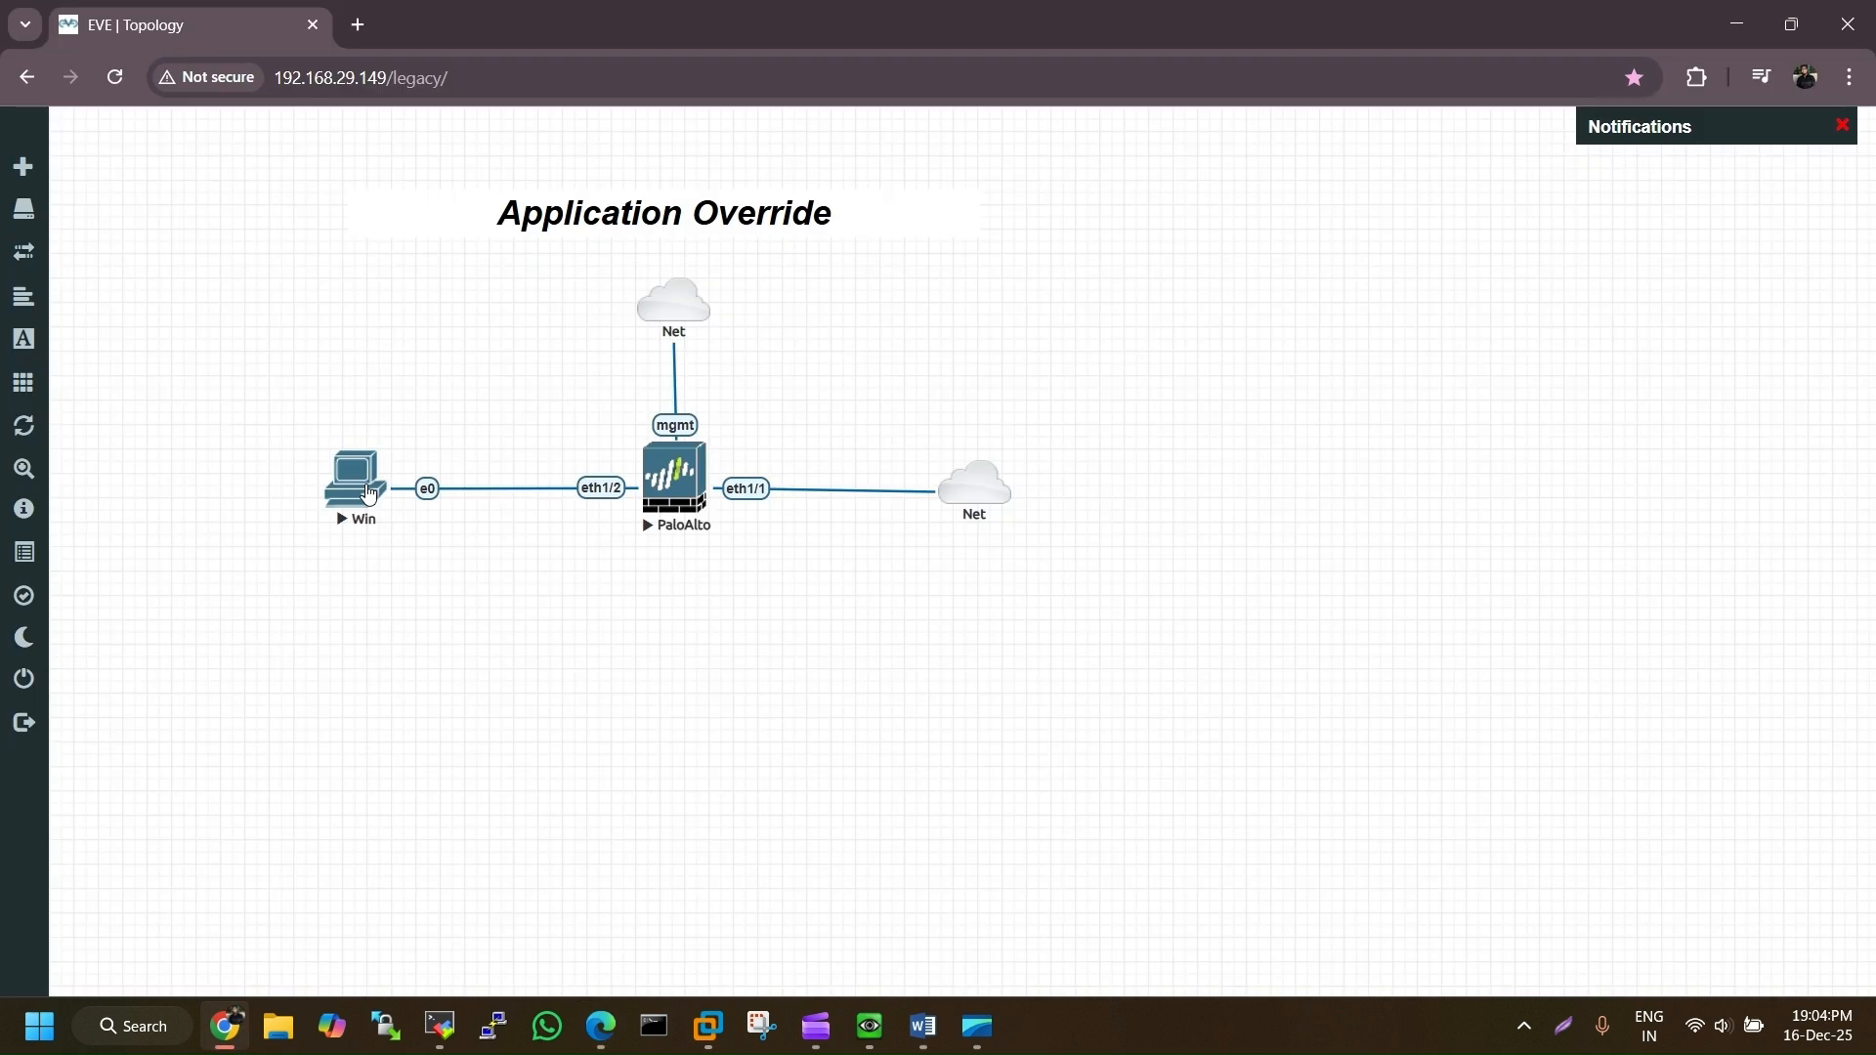
left_click(870, 1026)
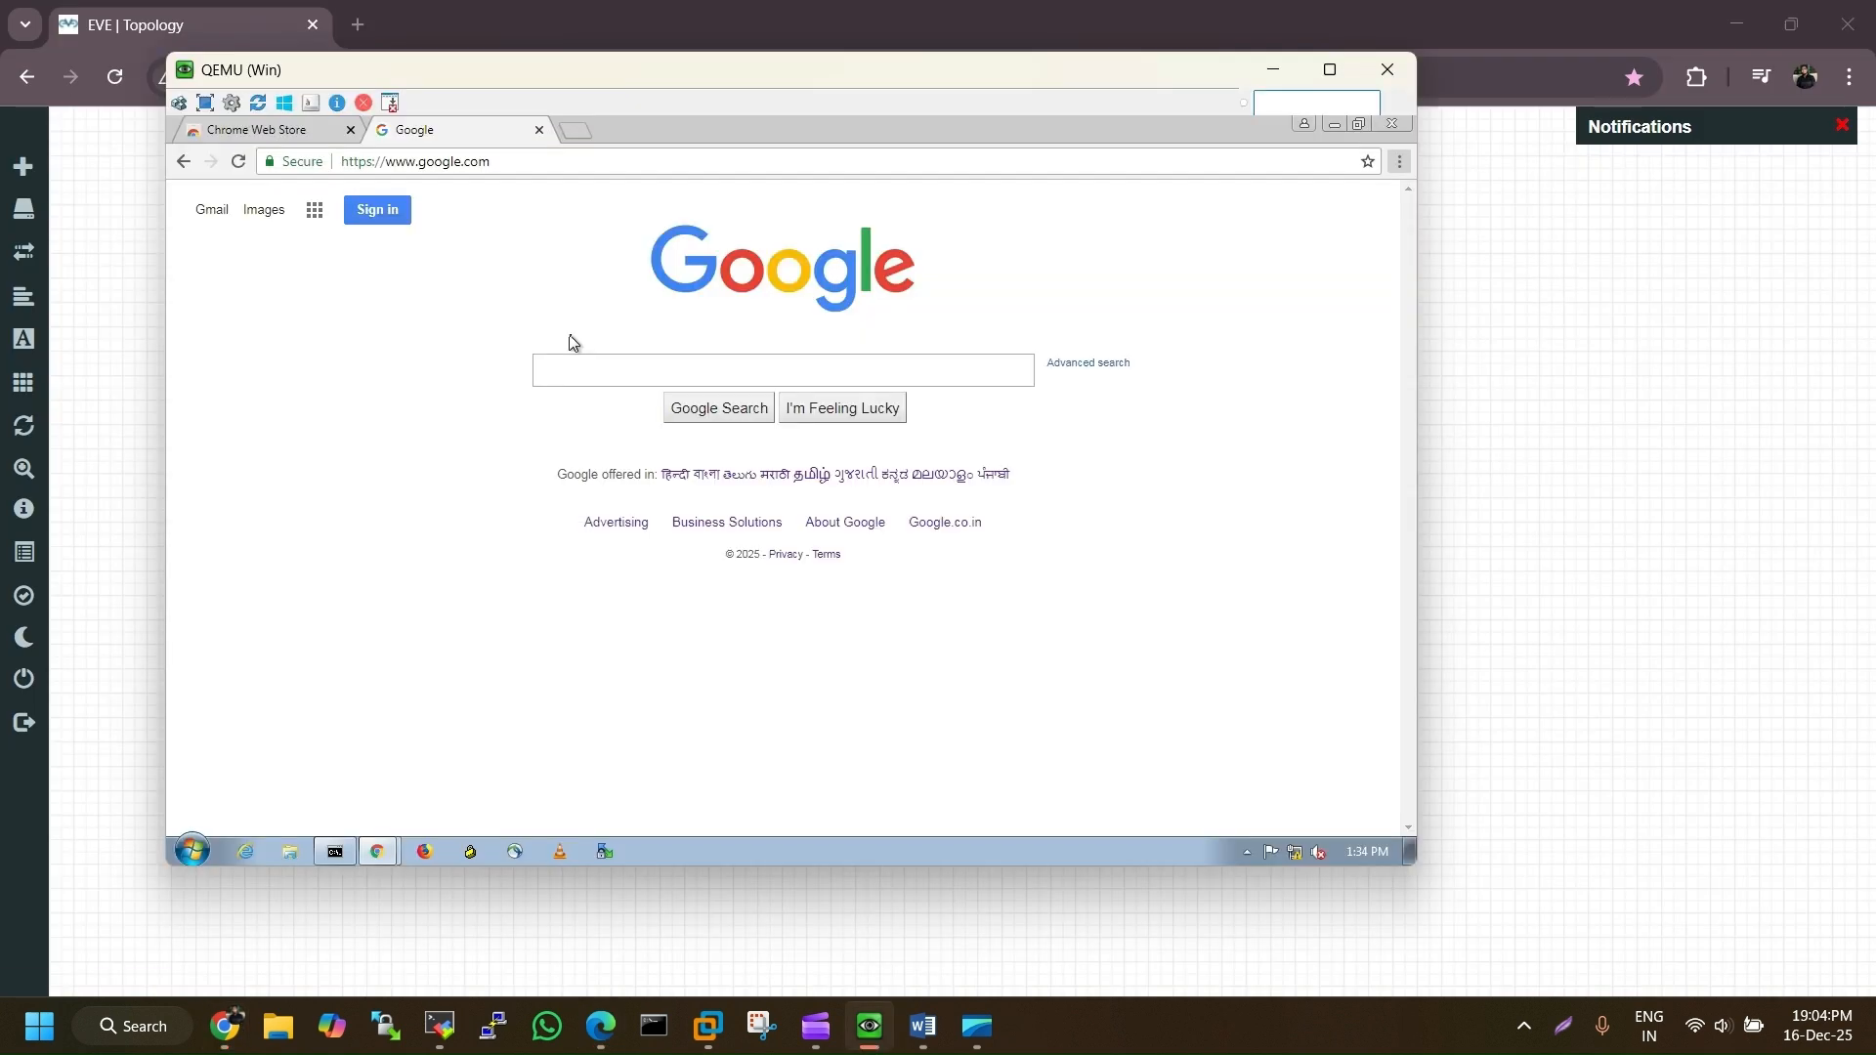
left_click_drag(598, 82, 871, 132)
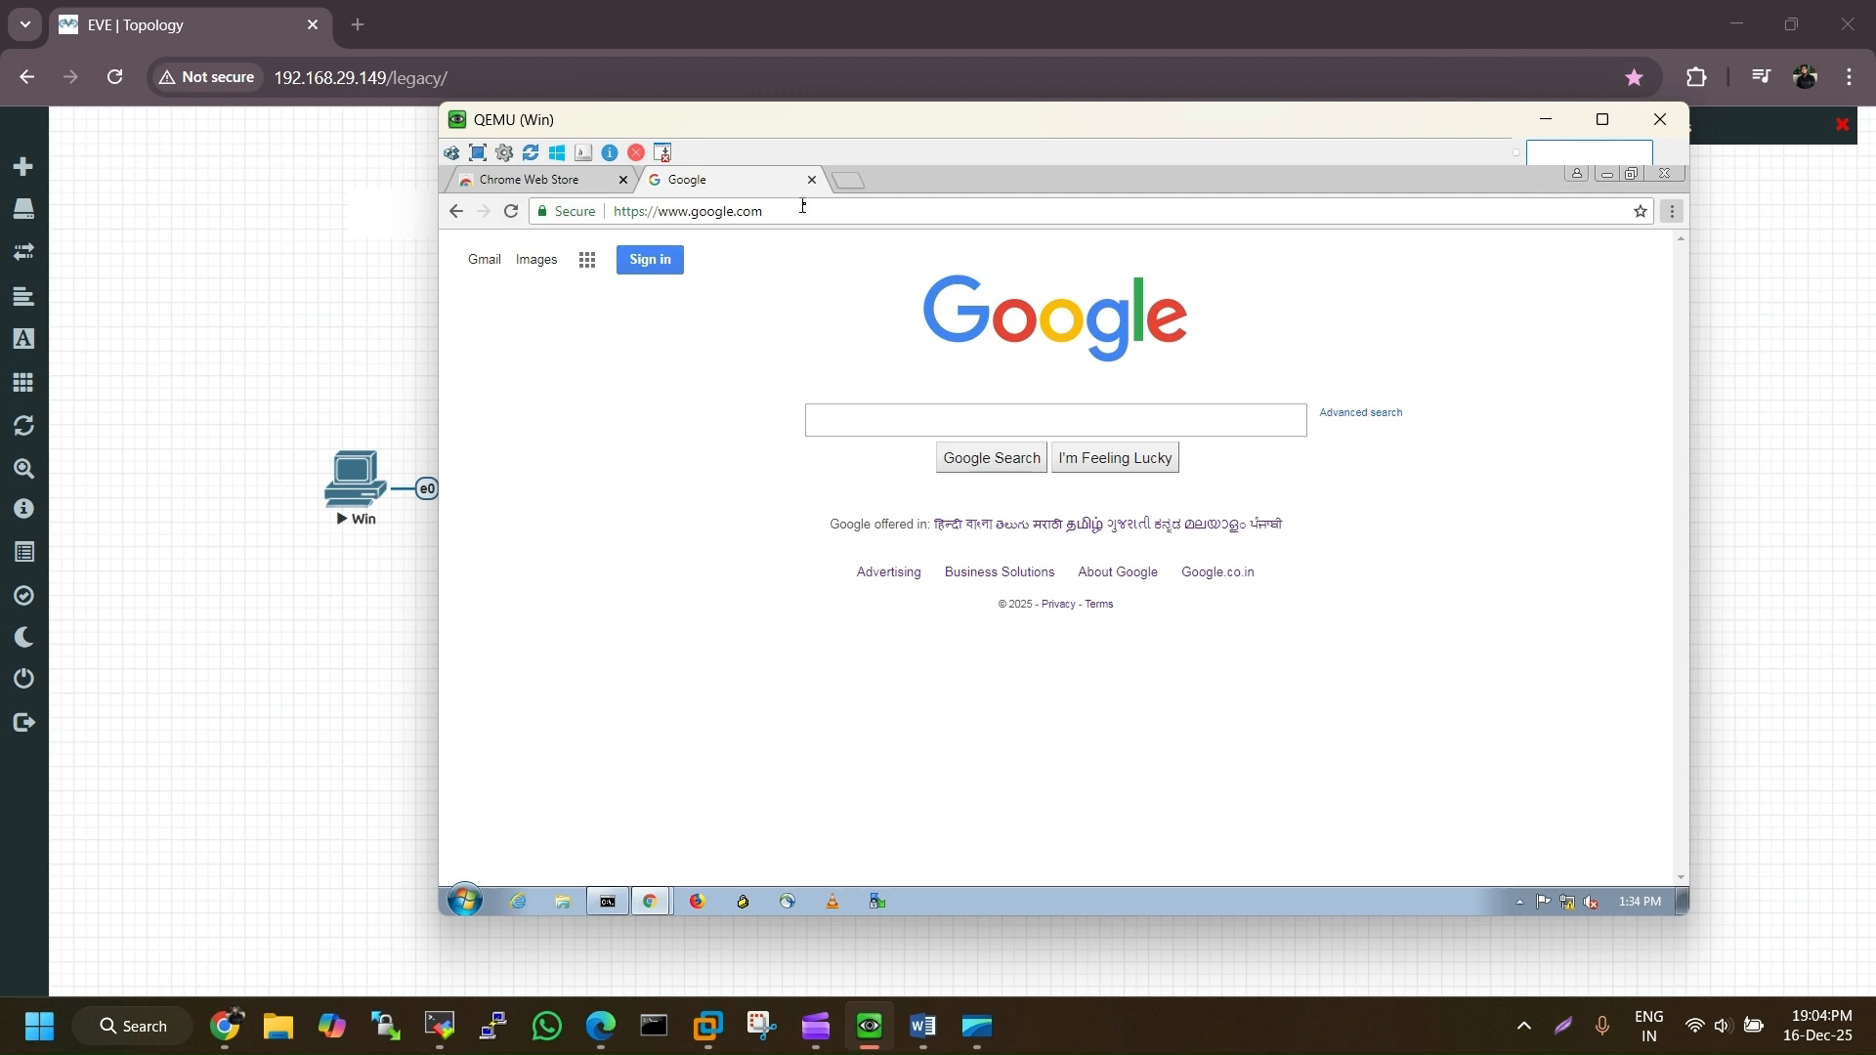
left_click(811, 179)
left_click(641, 183)
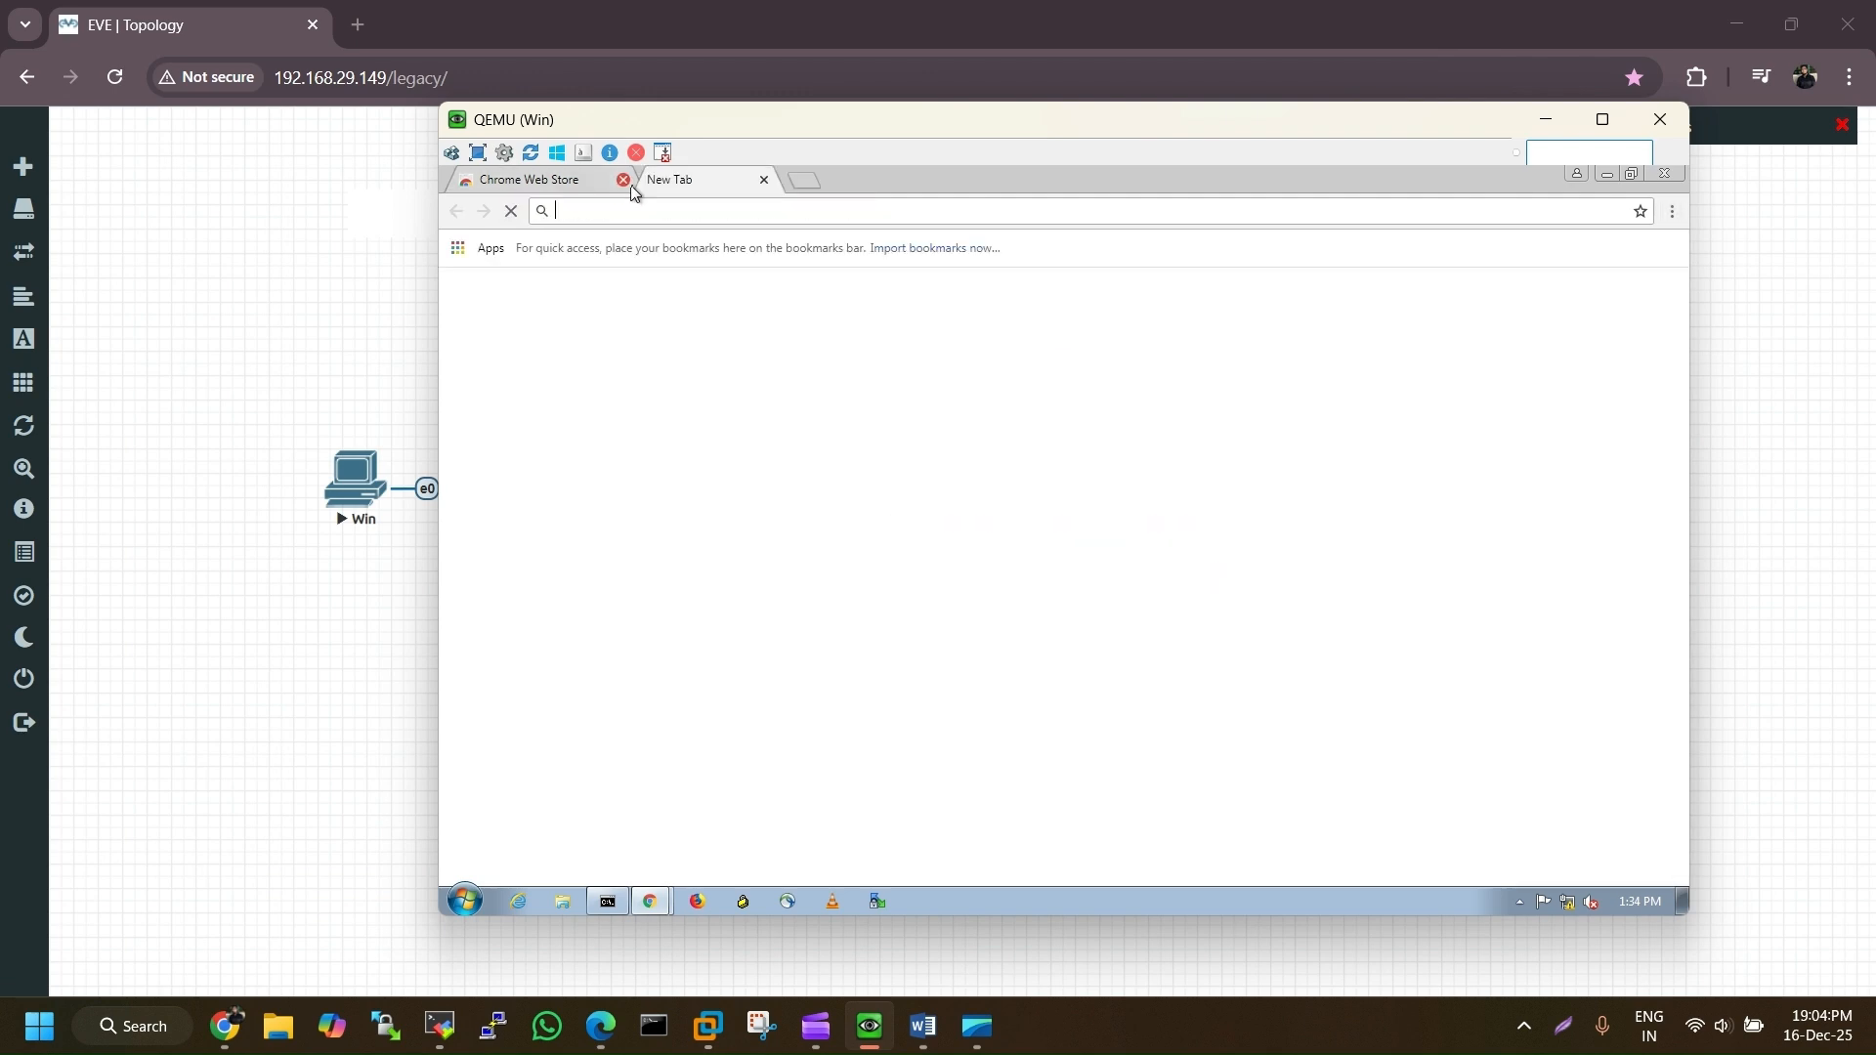
left_click(622, 179)
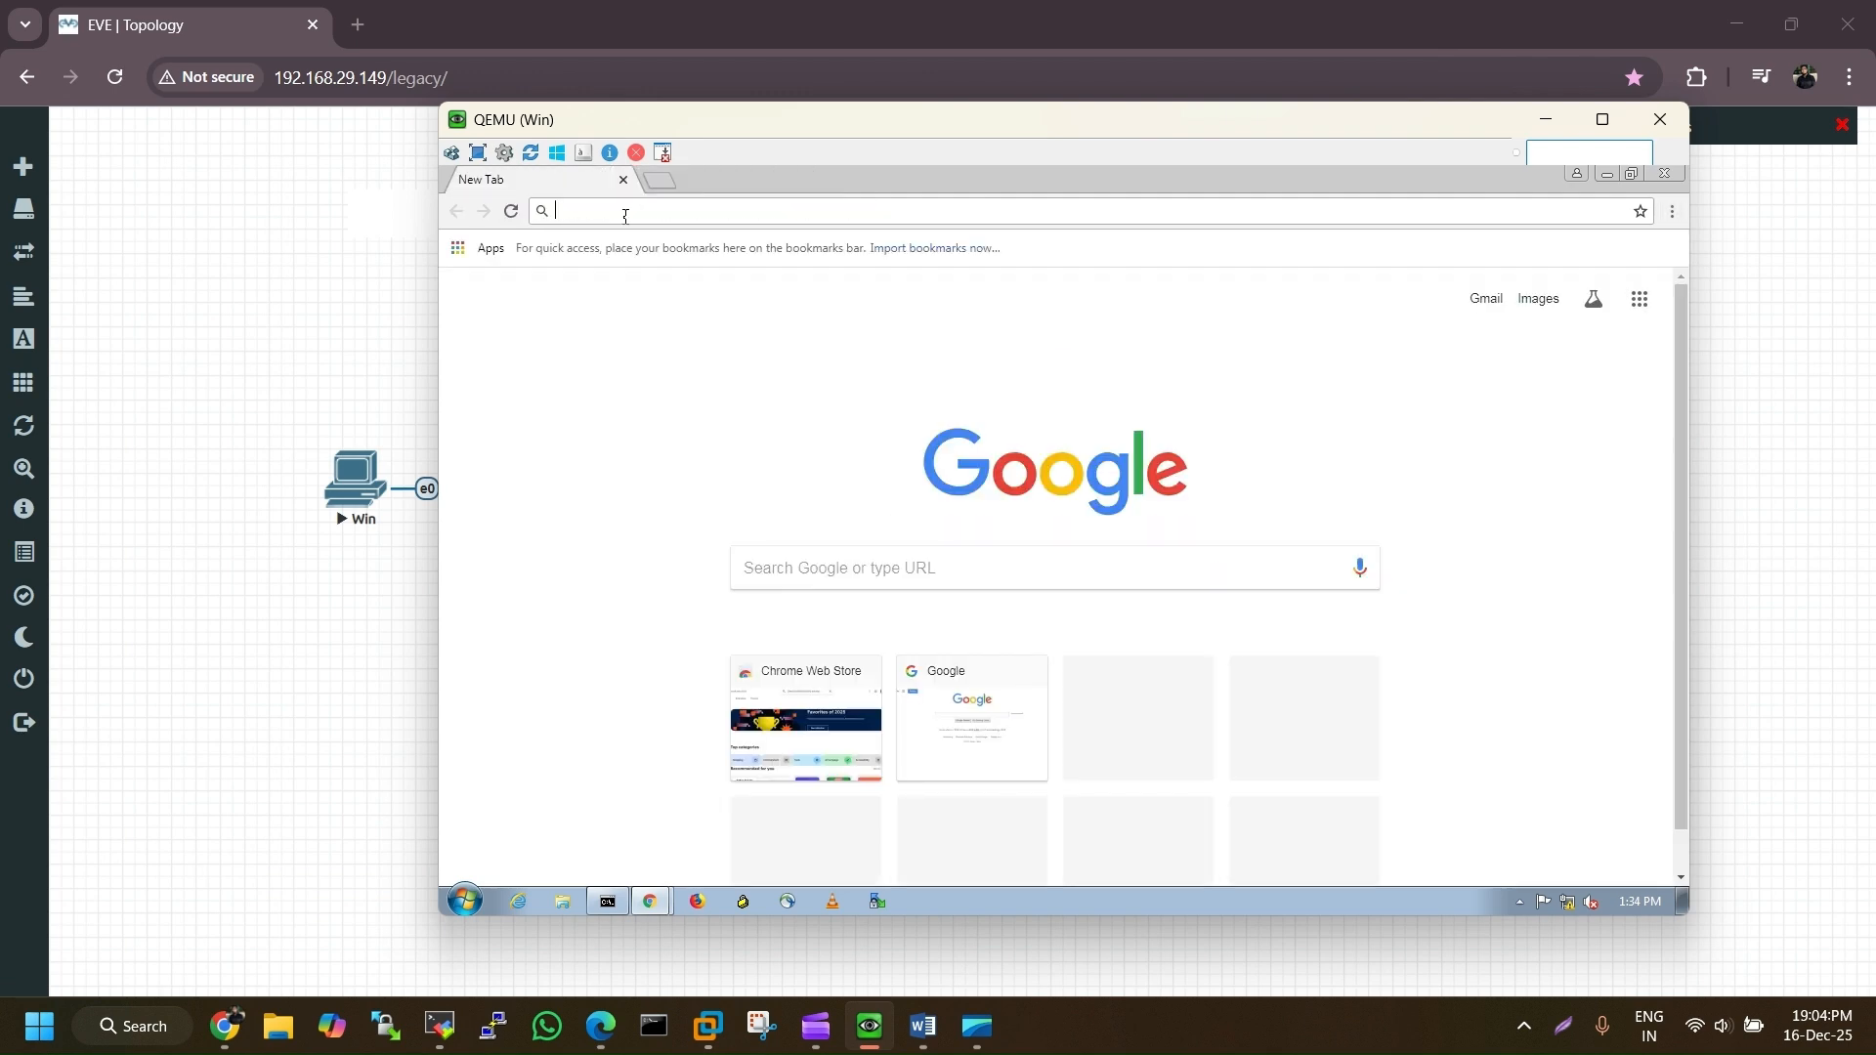
type("htt")
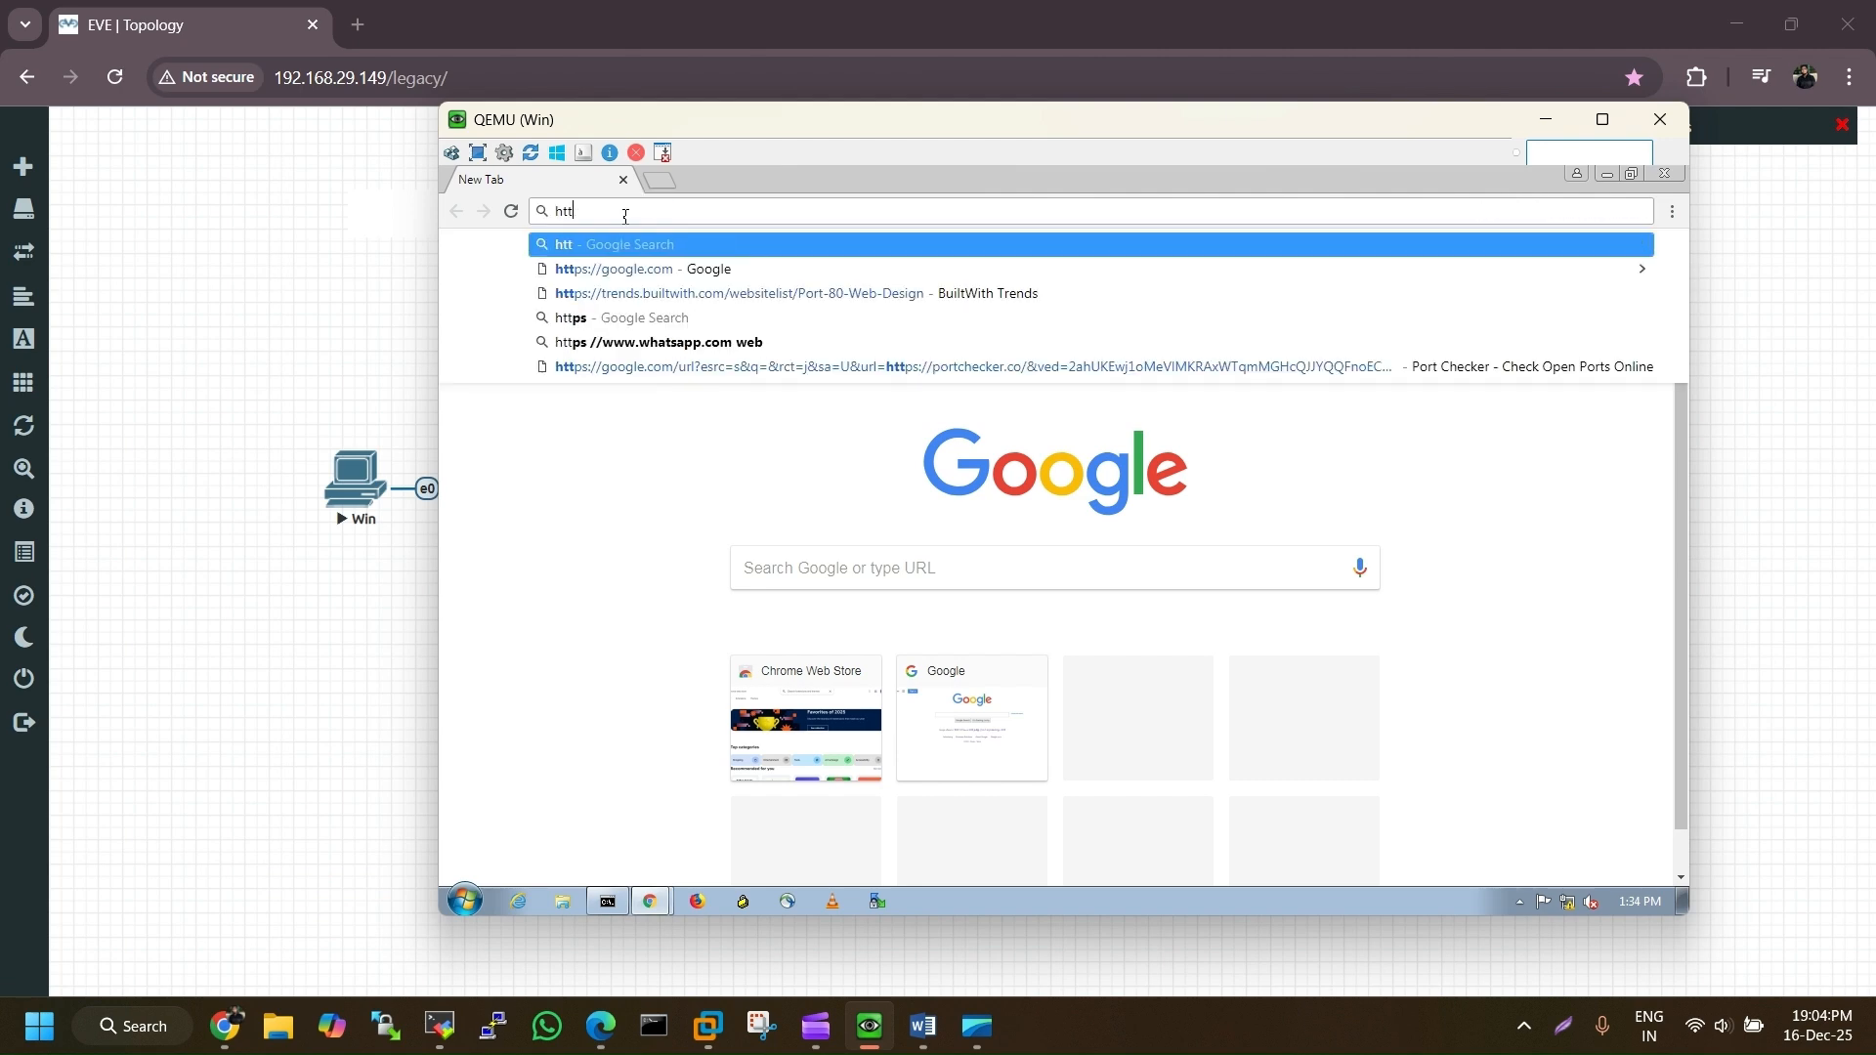
key("Return")
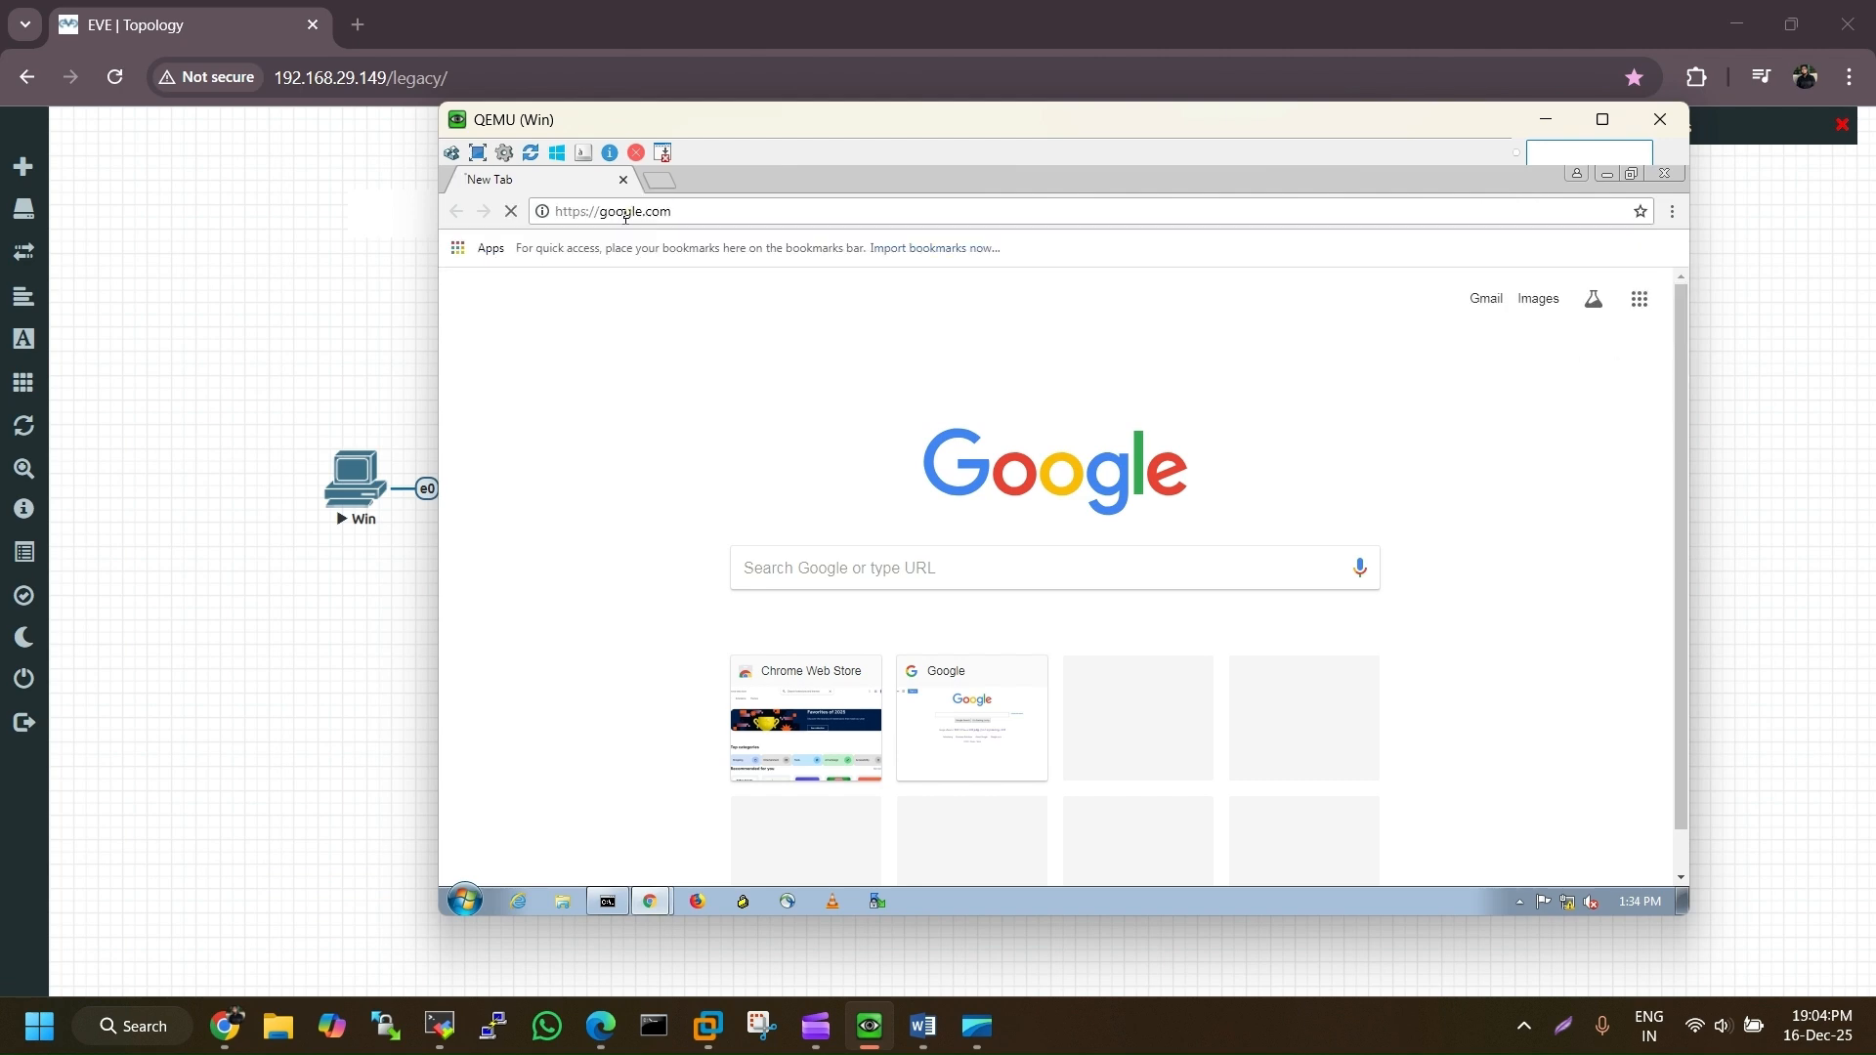
left_click(659, 182)
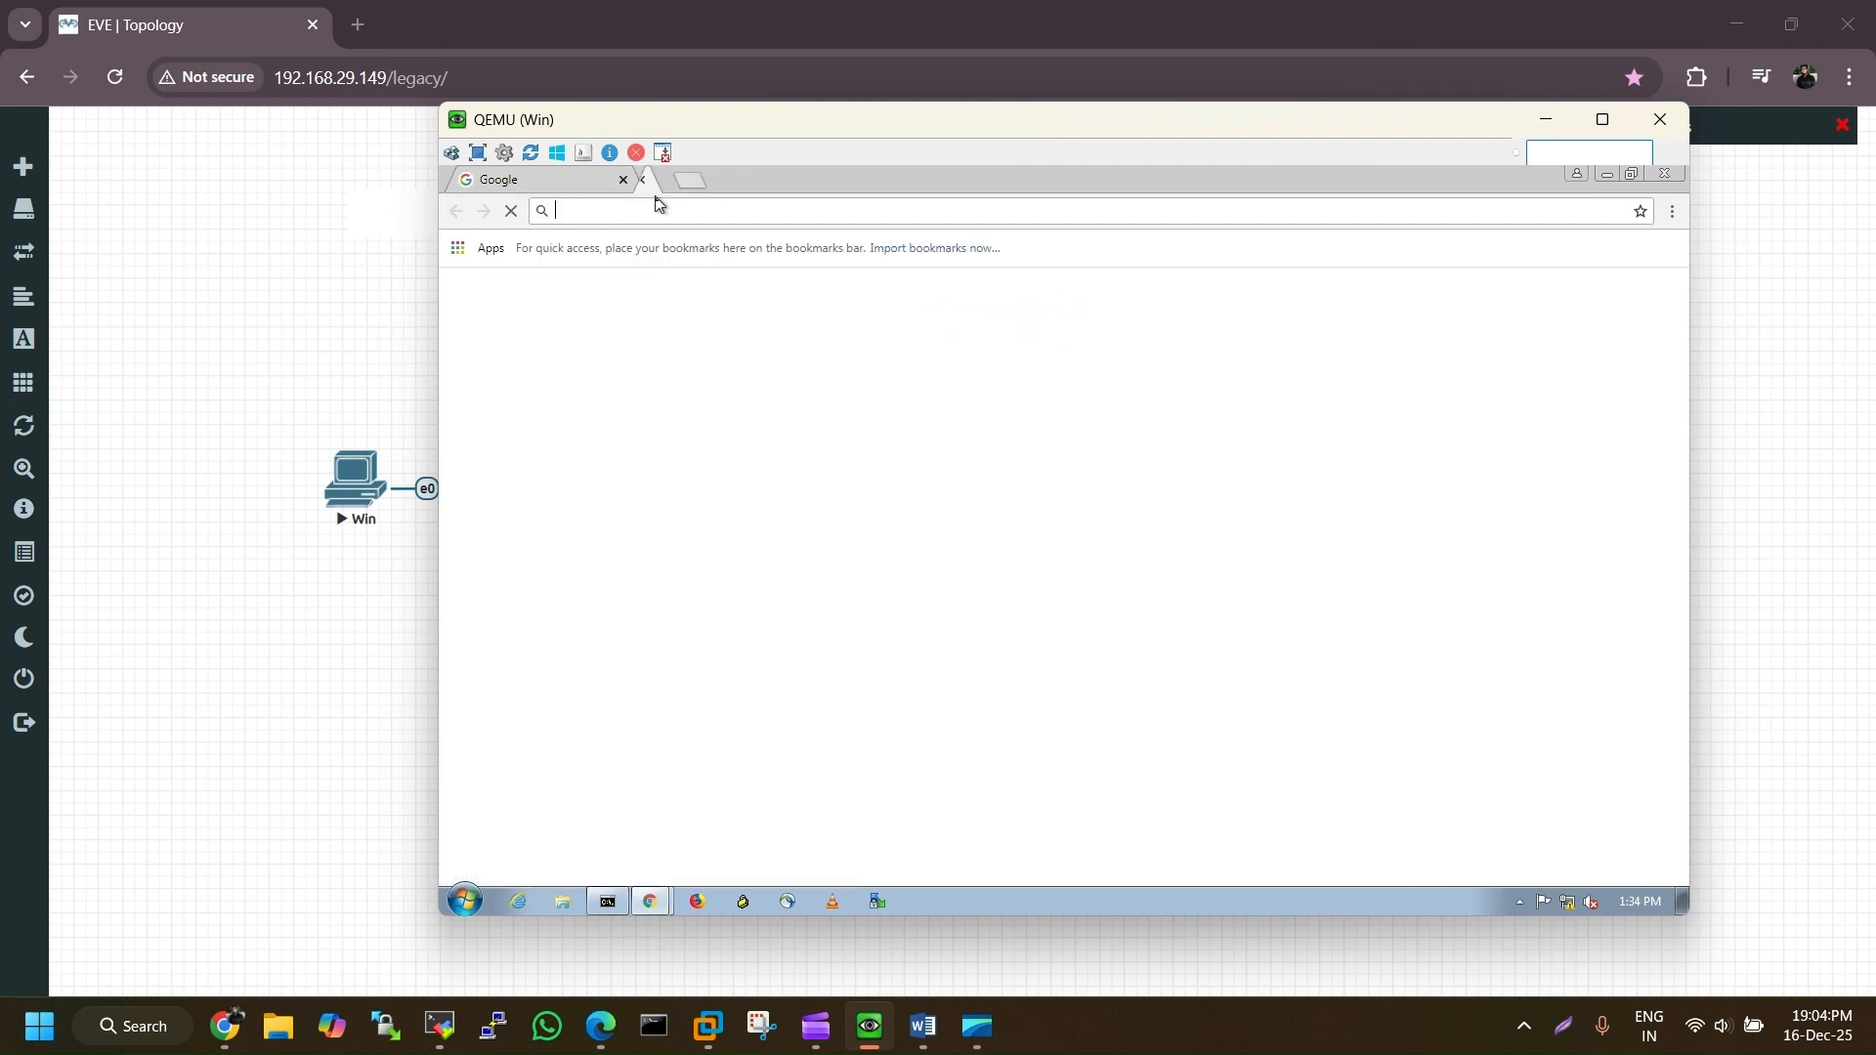
type("htt")
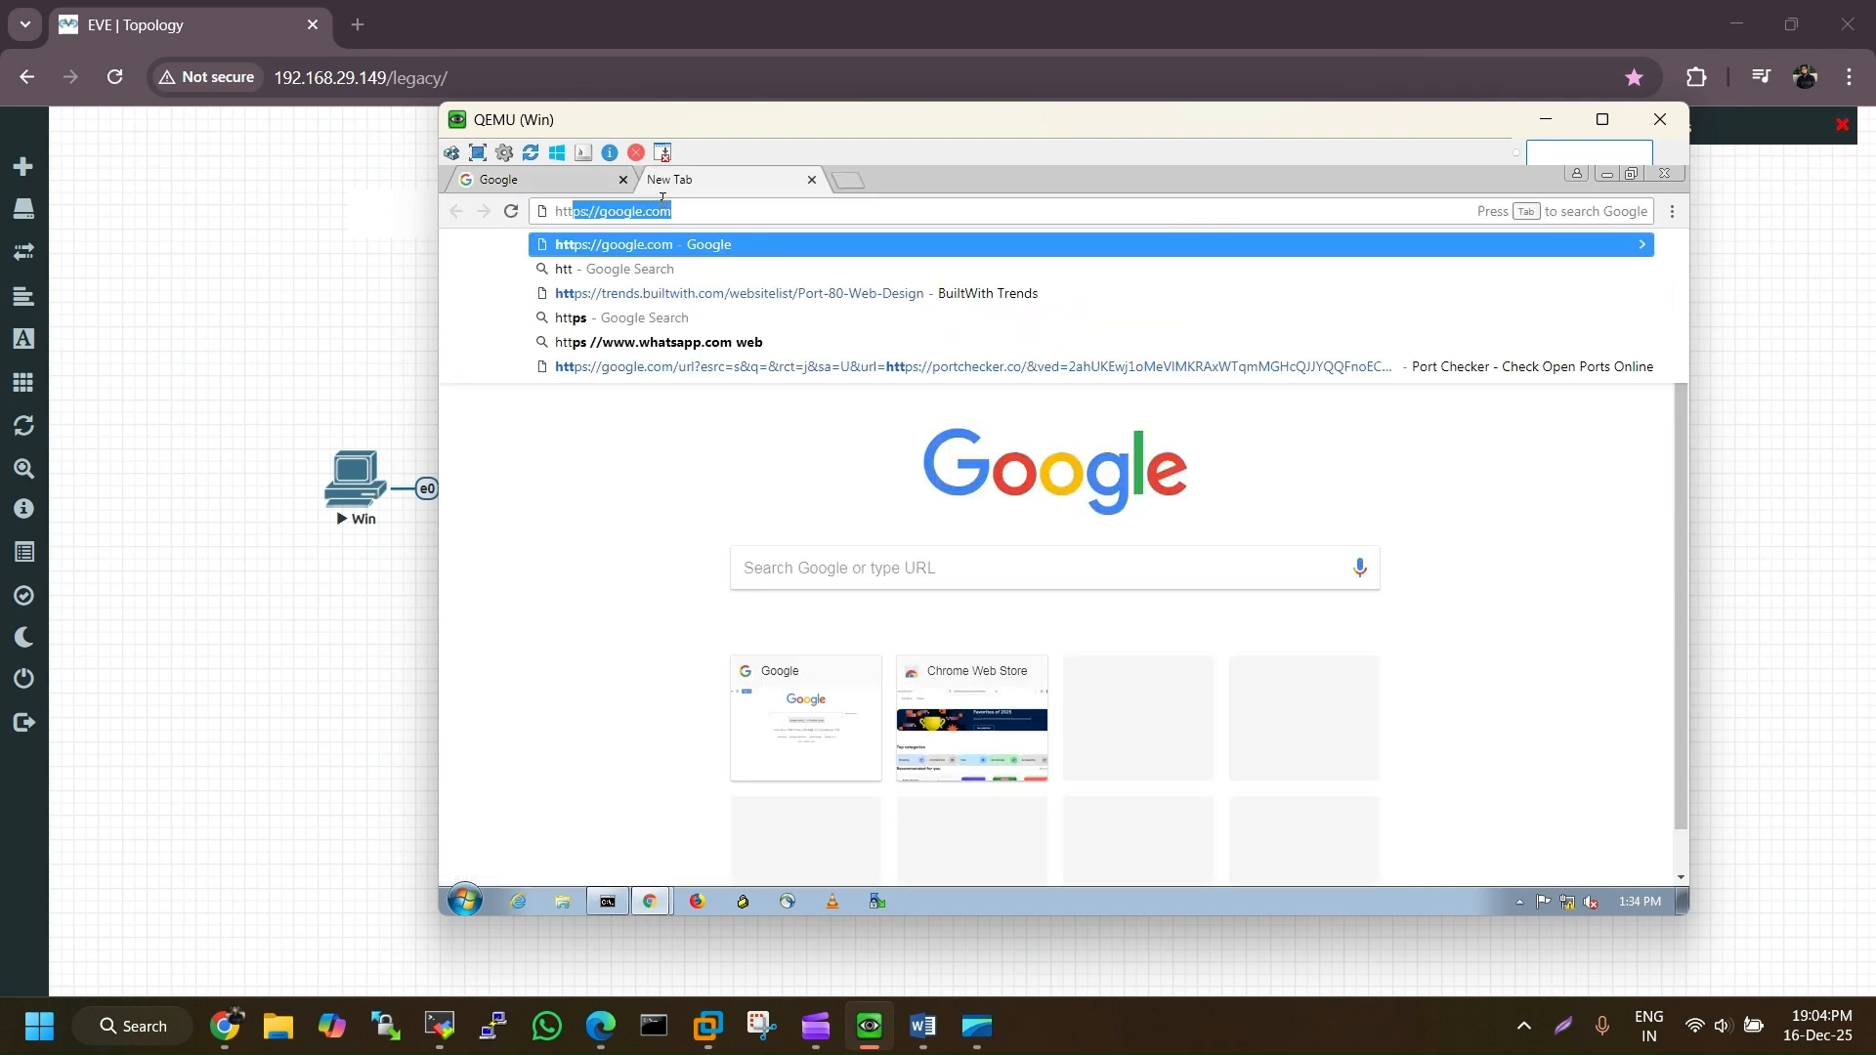
type("ps://")
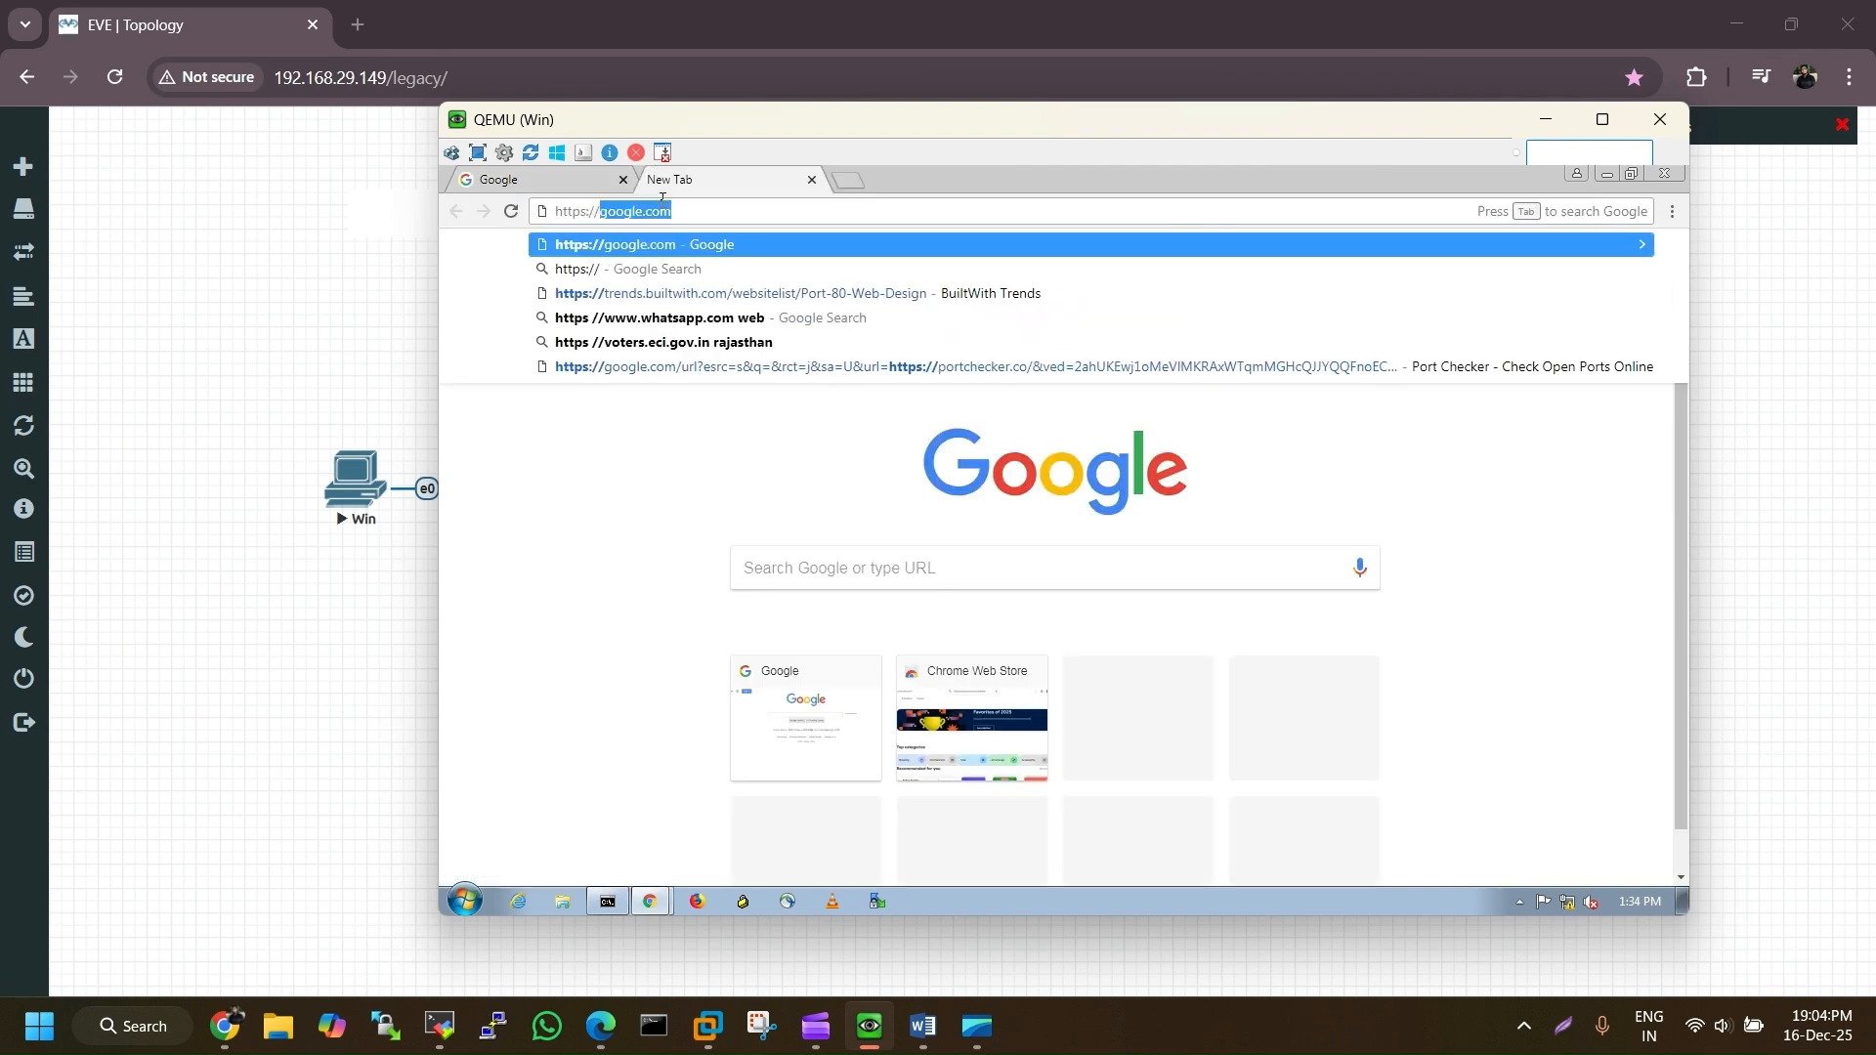
type("fb.com")
key("Return")
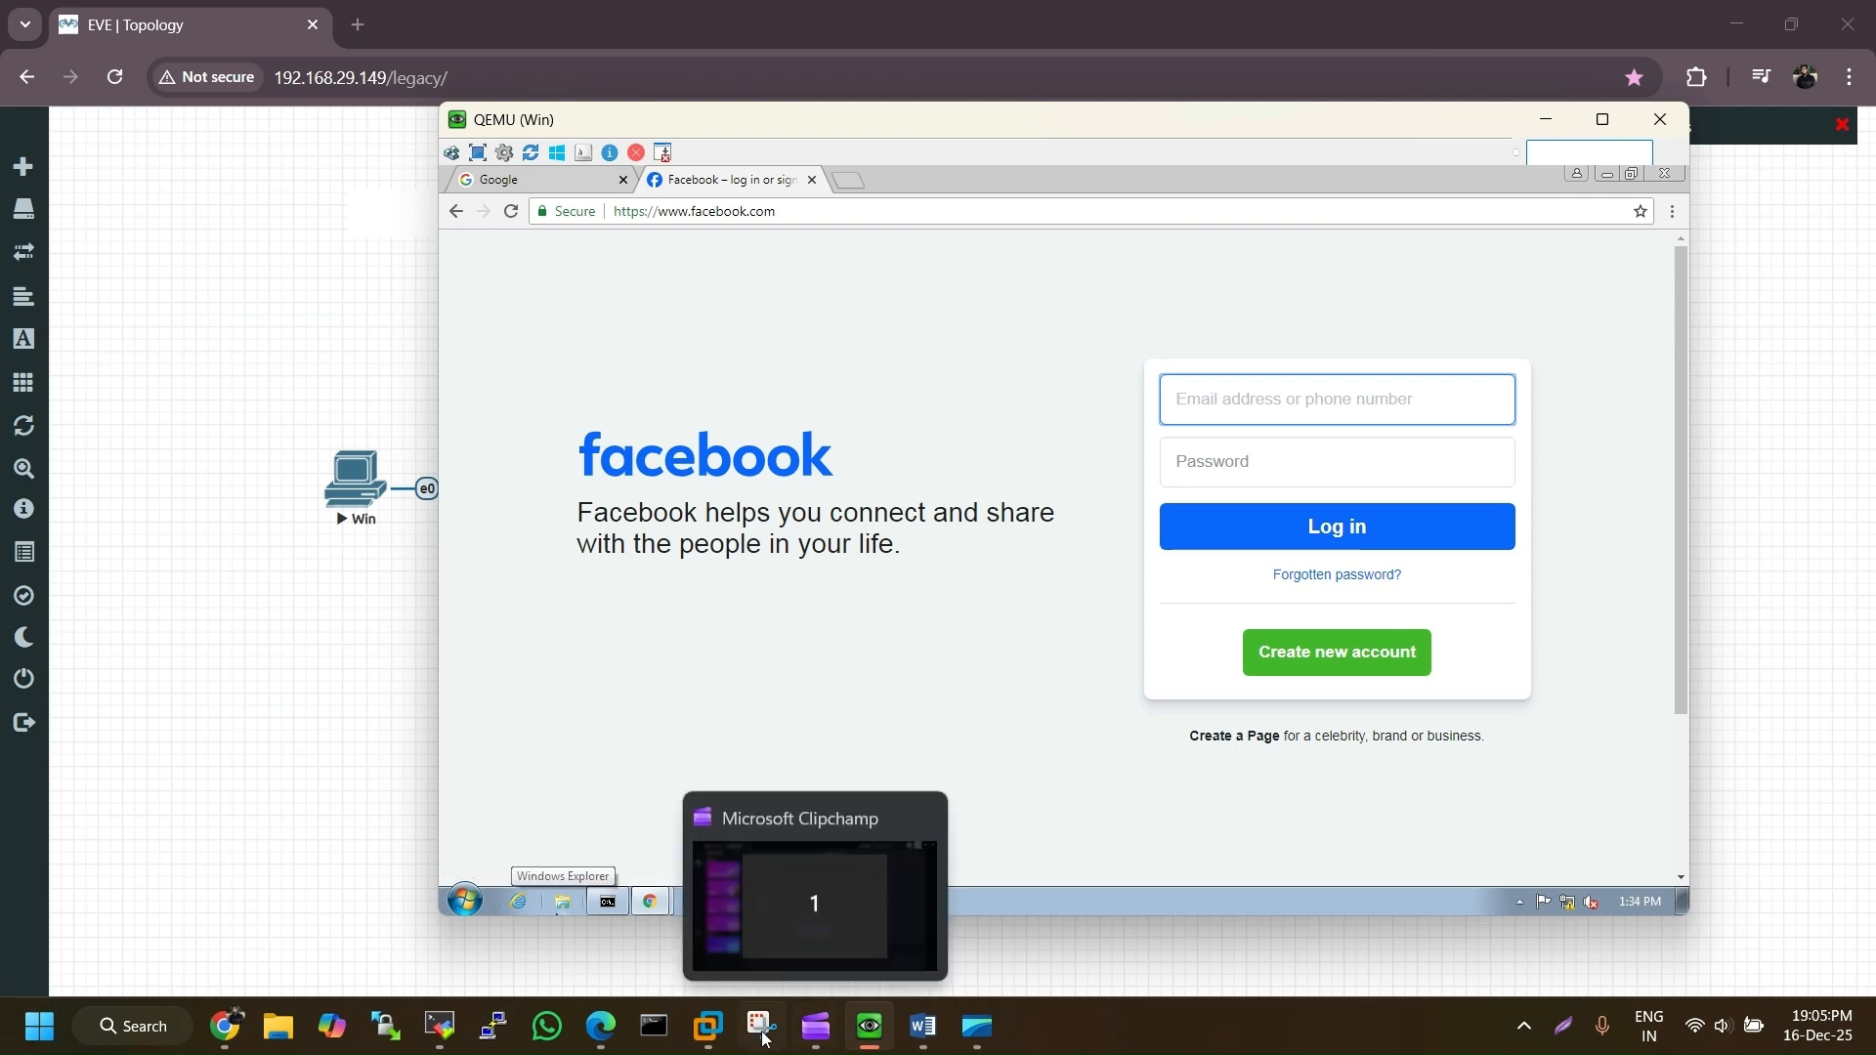
Switch to PA-VM and check the refreshed hit count of the LAN TO WAN override rule and the LANTOWAN security rule's usage
left_click(600, 1026)
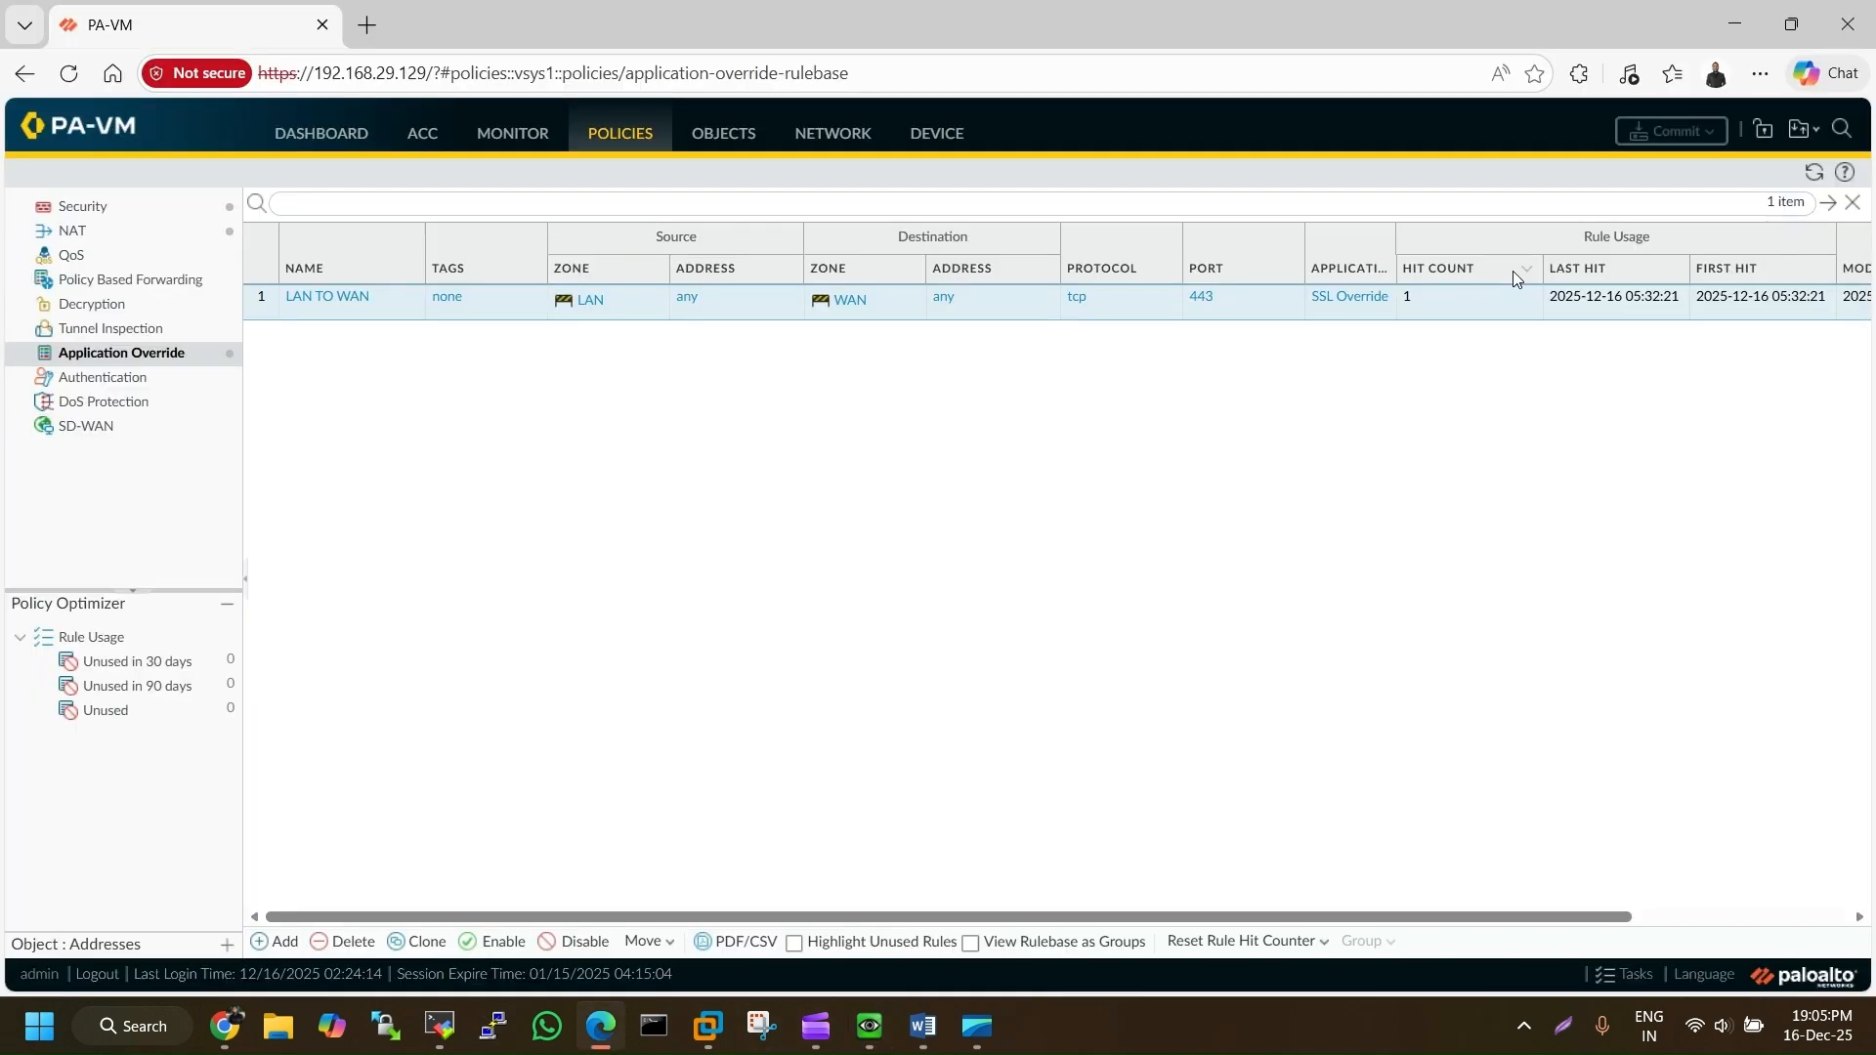
left_click(1810, 179)
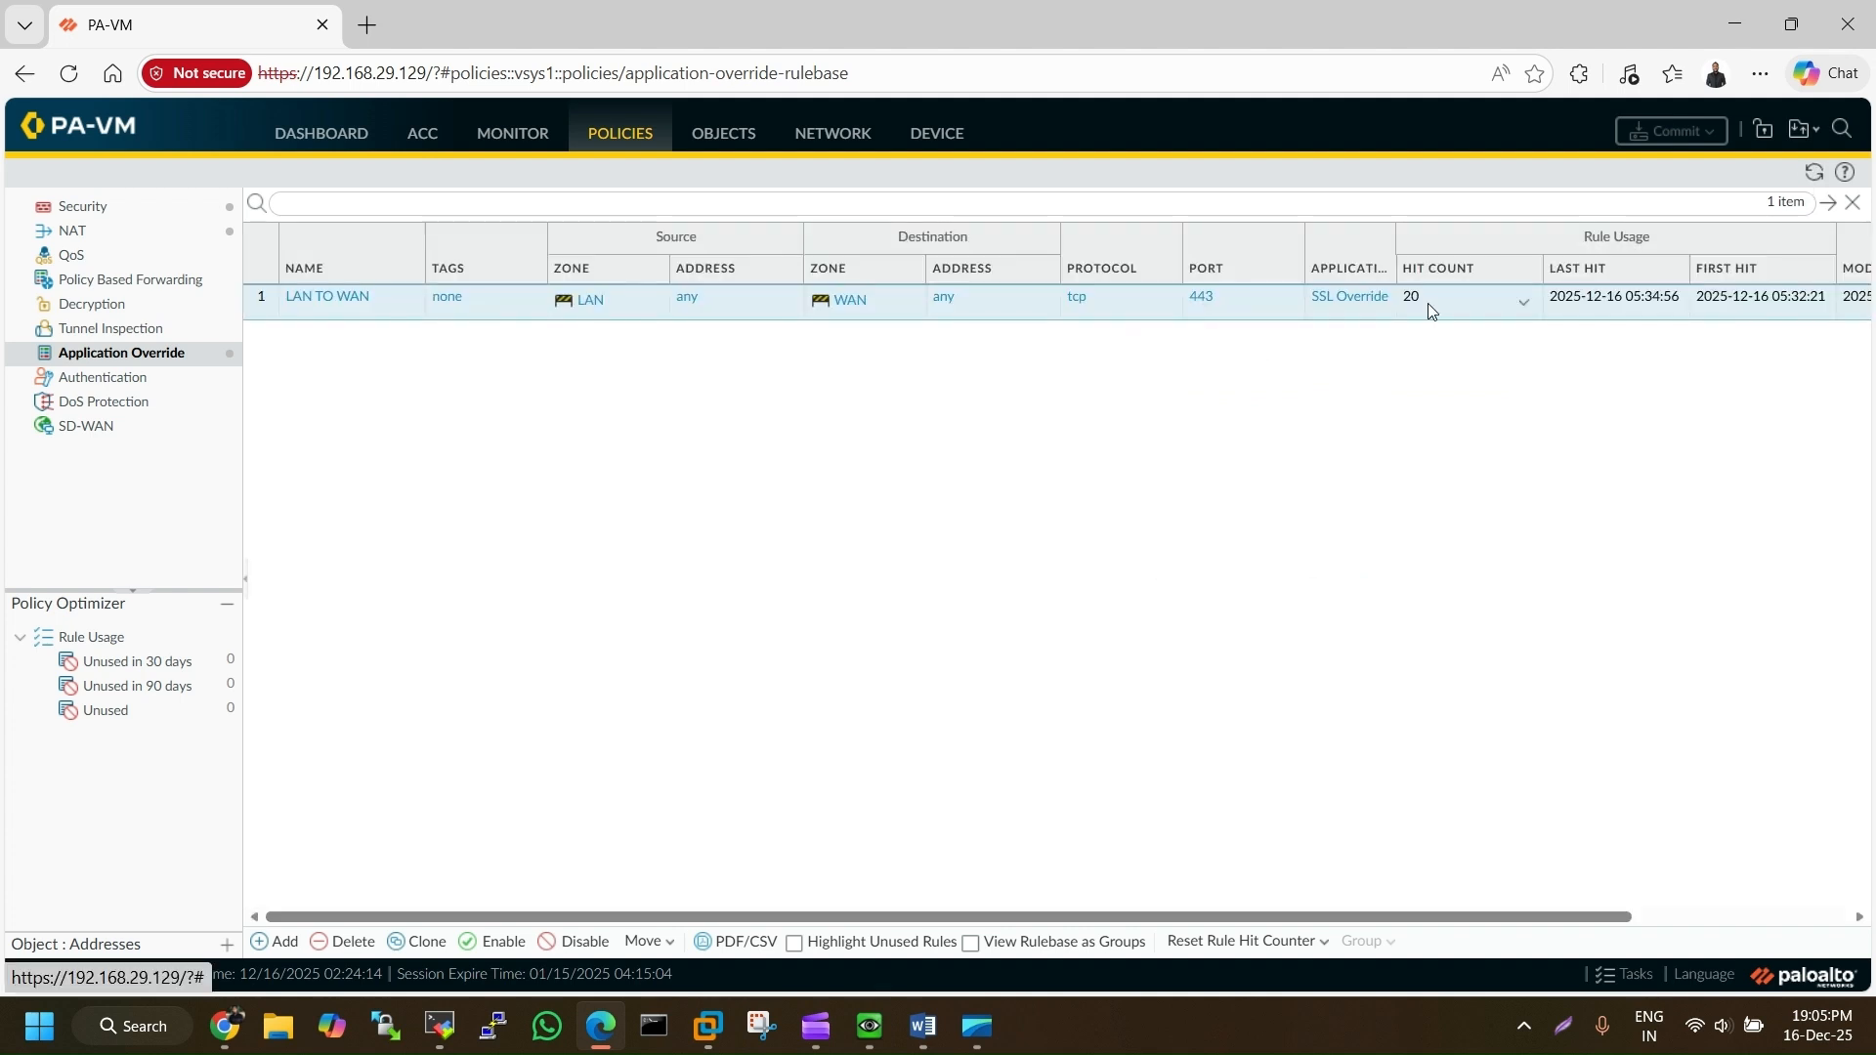
left_click(86, 207)
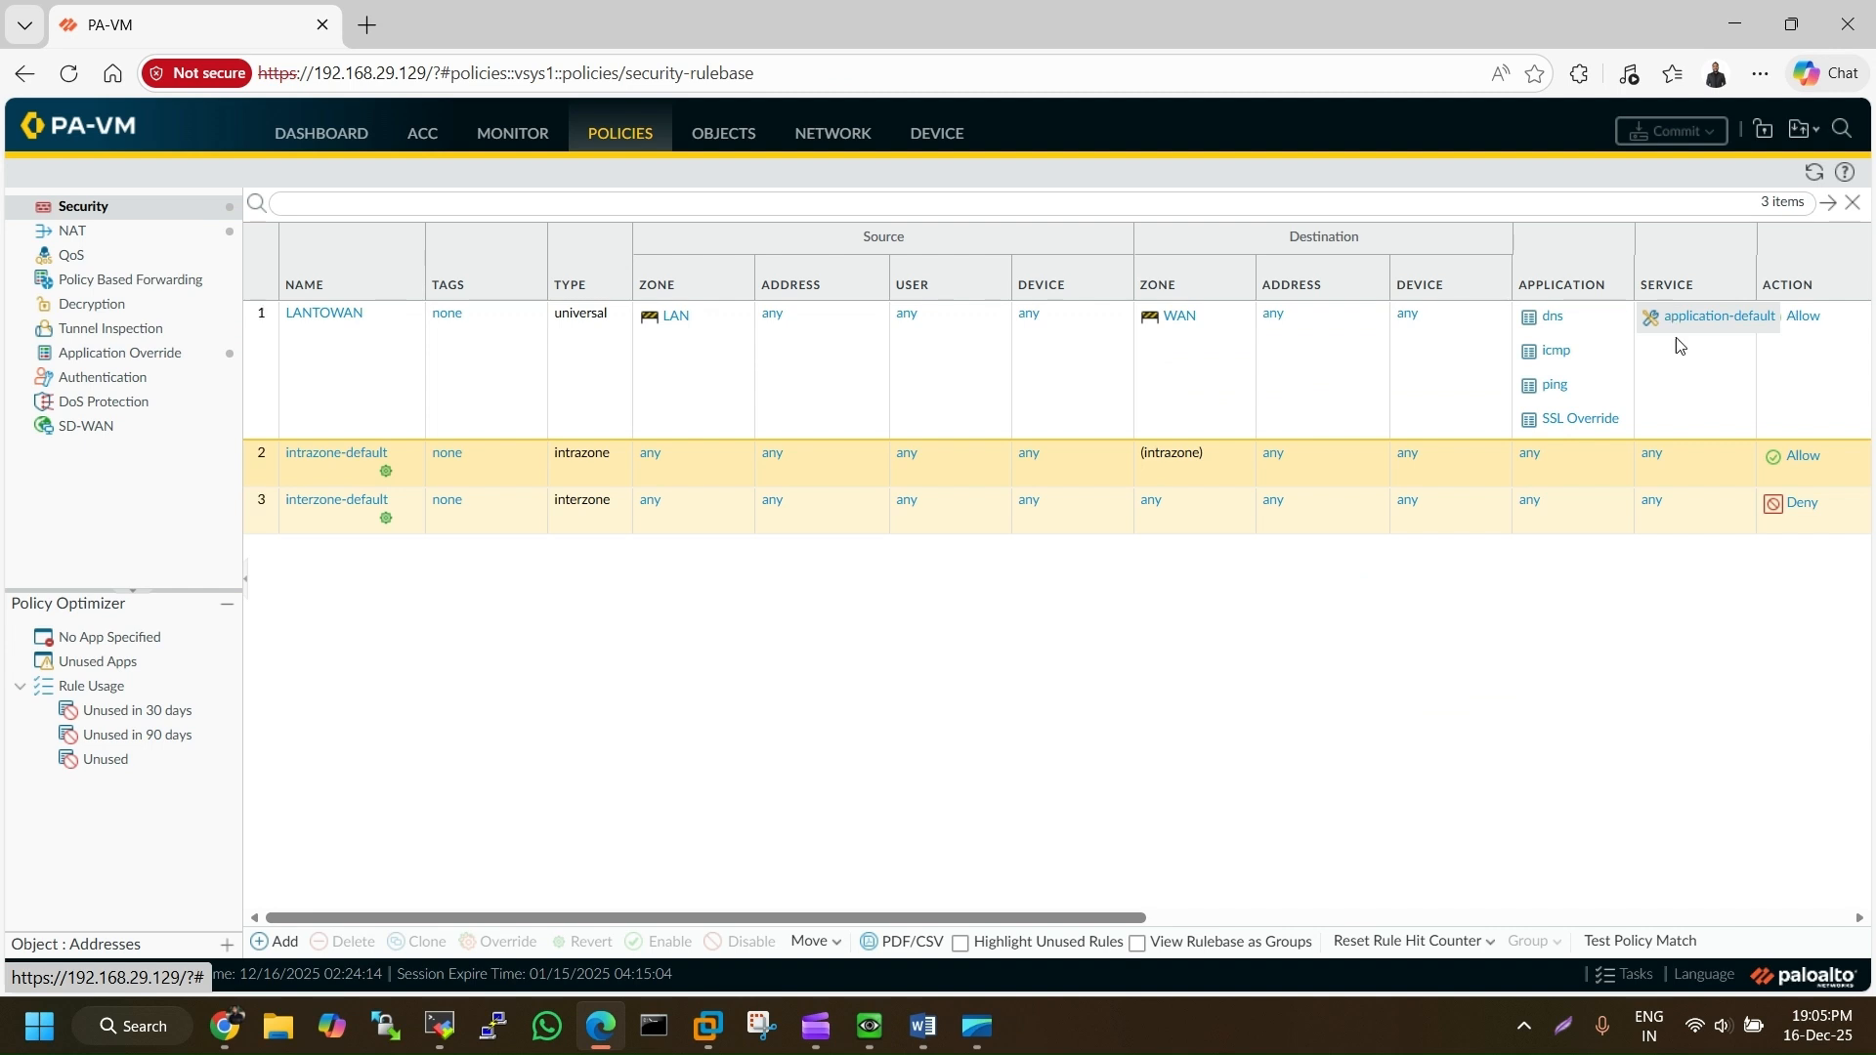
scroll(1679, 344, "right", 10)
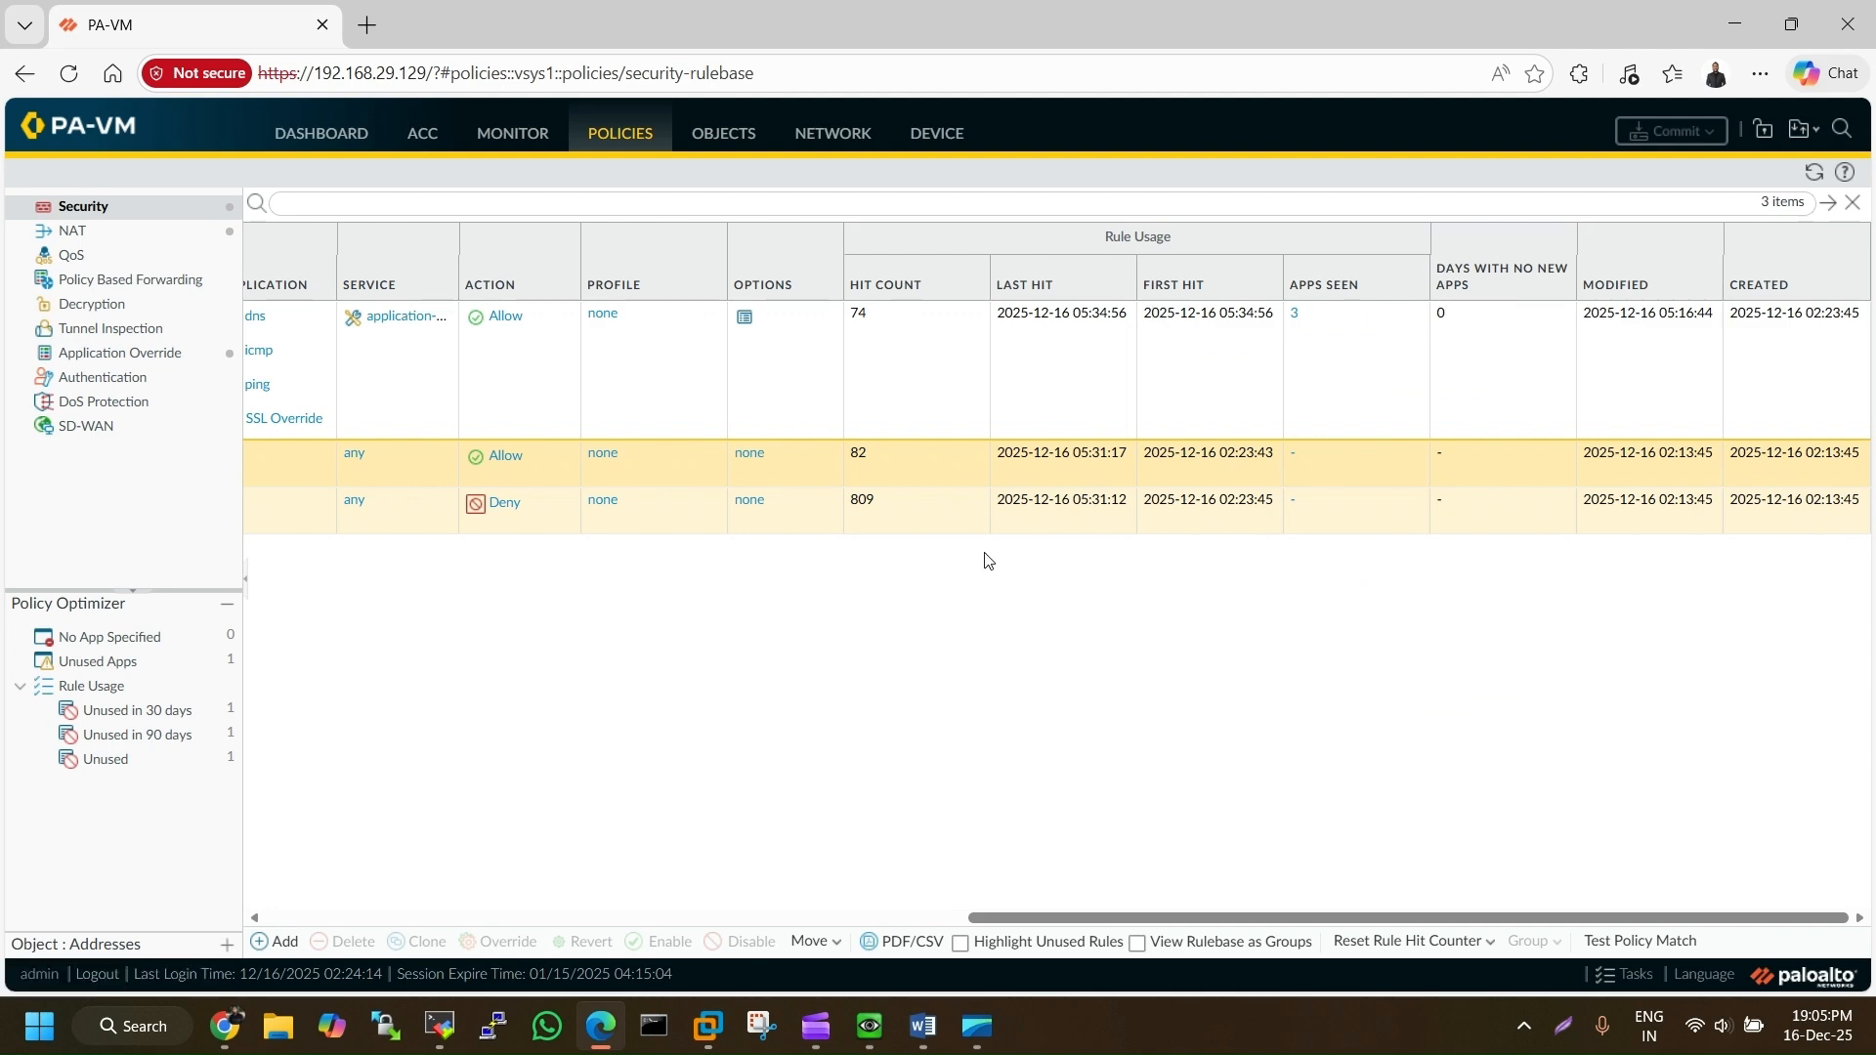
Open a blank browser tab in the Windows VM, and switch to the MobaXterm firewall session to fill the terminal with empty prompt lines
key("alt+Tab")
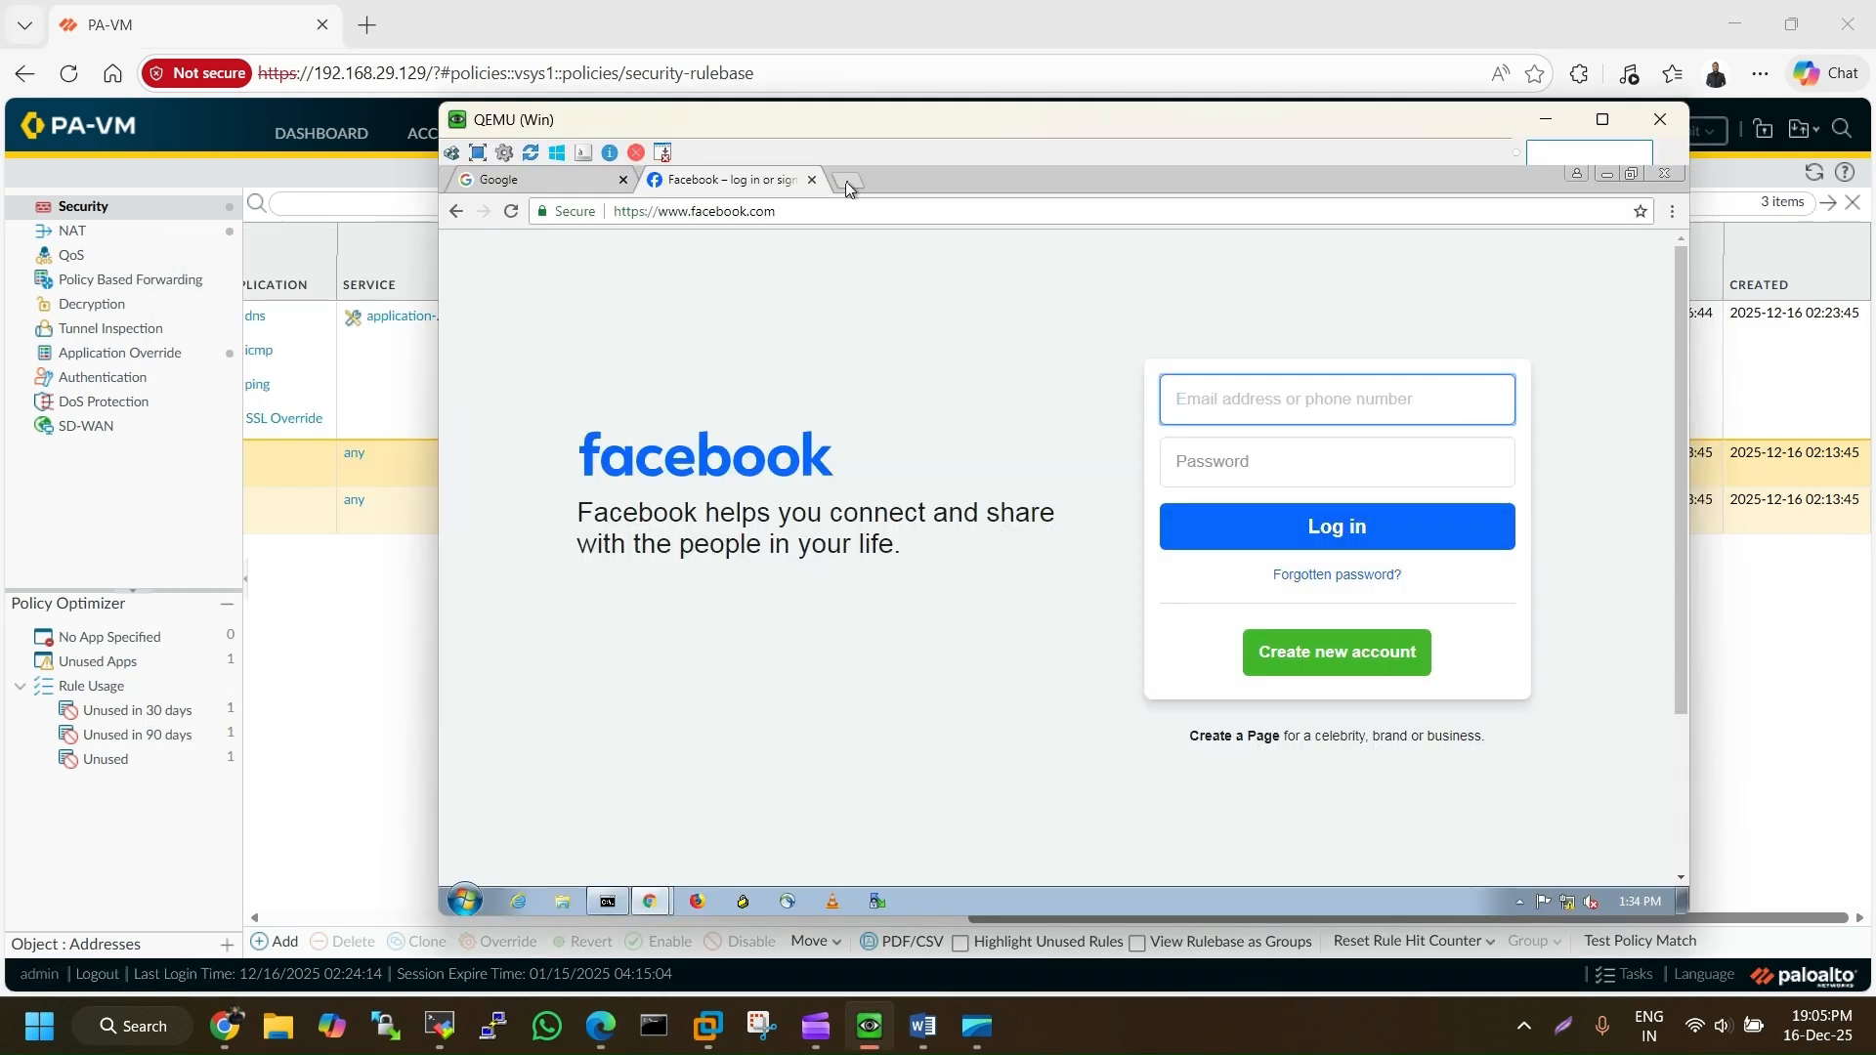
left_click(846, 184)
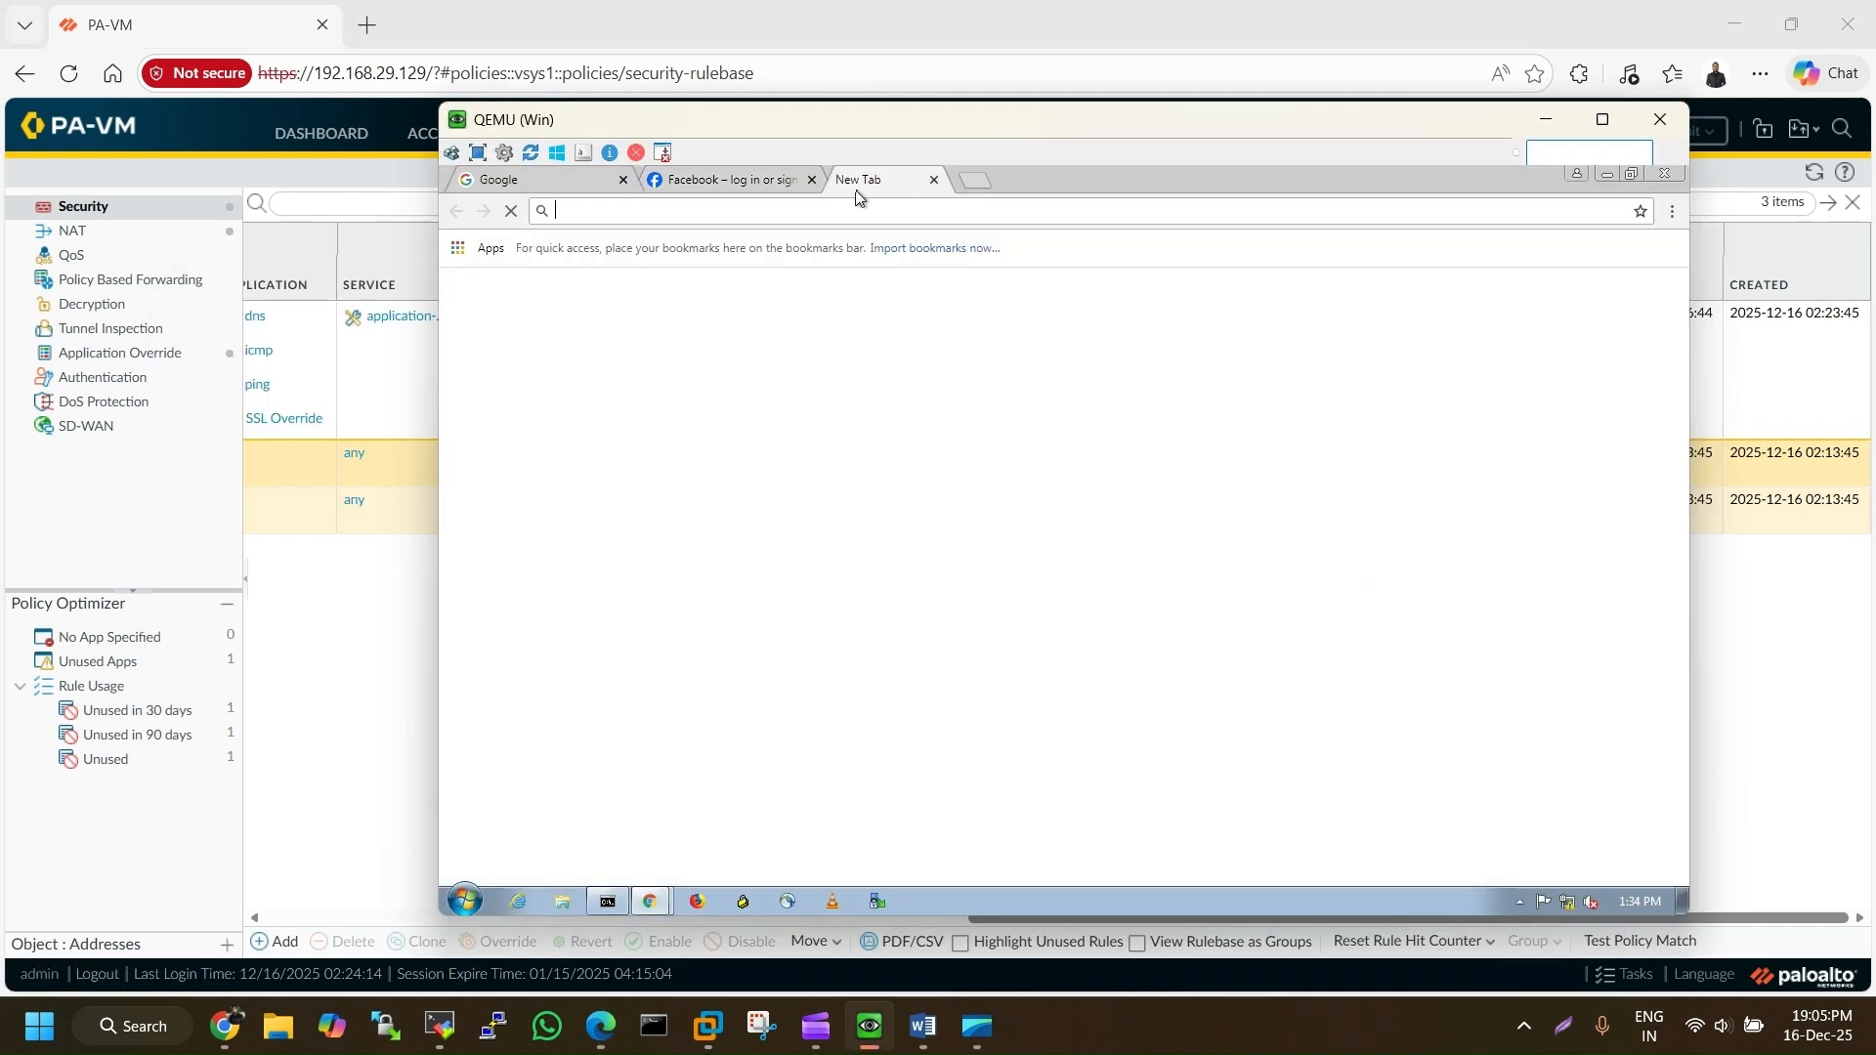
left_click(438, 1043)
key("Return")
key("Return")
key("Return")
key("Return")
key("Return")
key("Return")
key("Return")
key("Return")
key("Return")
key("Return")
key("Return")
key("Return")
key("Return")
key("Return")
key("Return")
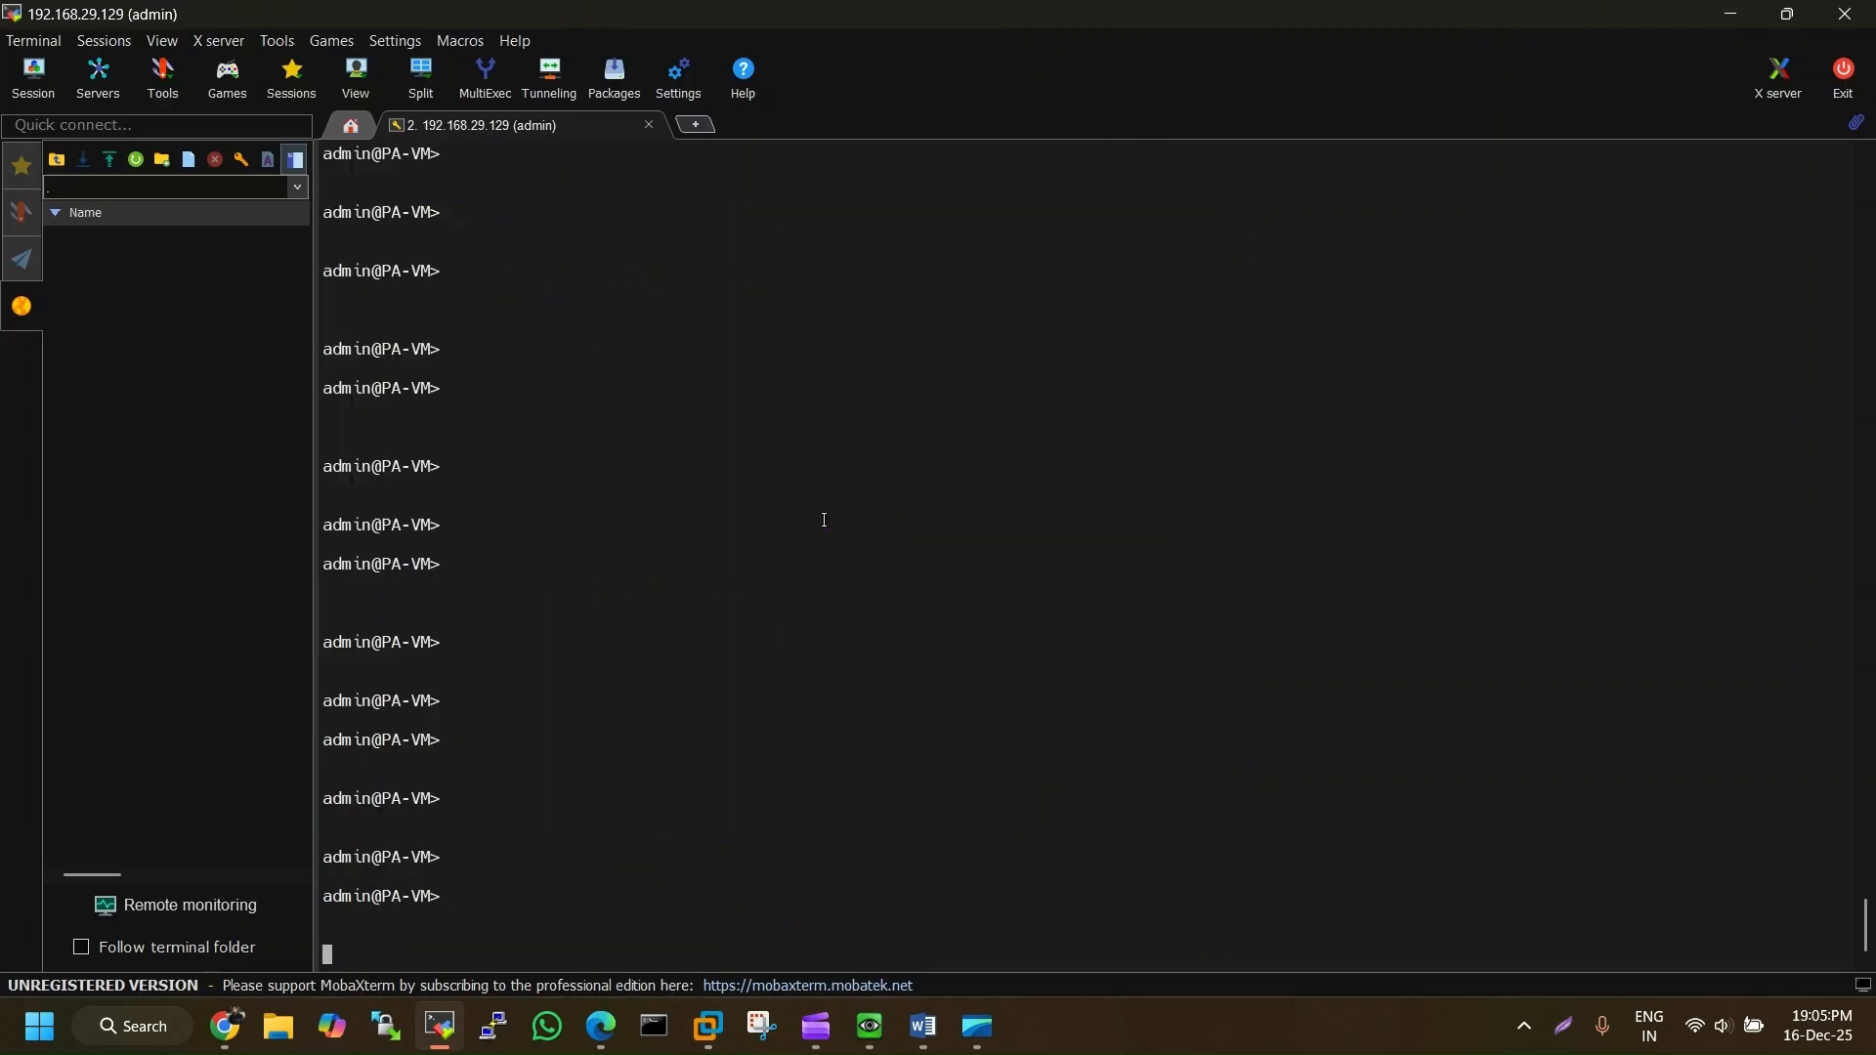
key("Return")
key("Return")
key("Return")
key("Return")
key("Return")
key("Return")
Recall the earlier session command, remove its "nat both" ending, and run "show session all filter nat-rule staticnat"
key("Up")
key("Up")
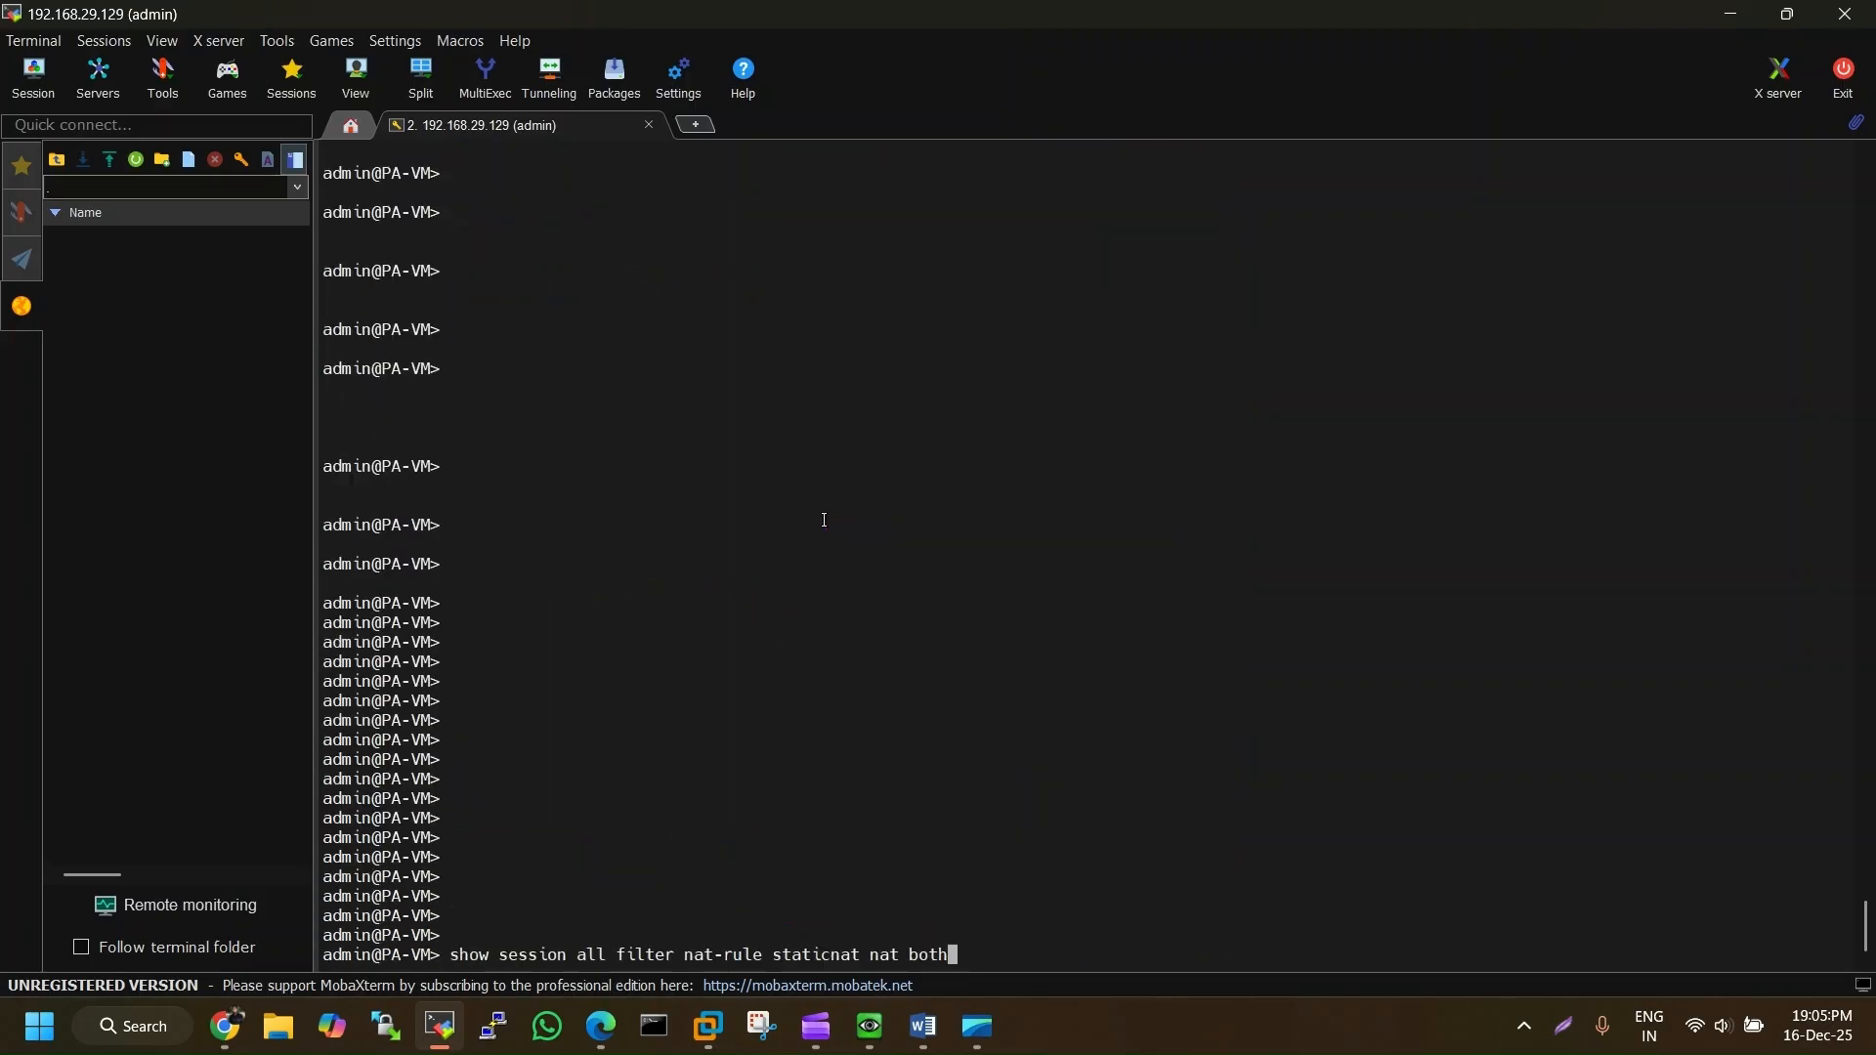
key("BackSpace")
key("BackSpace")
key("BackSpace")
key("BackSpace")
key("BackSpace")
key("BackSpace")
key("BackSpace")
key("BackSpace")
key("BackSpace")
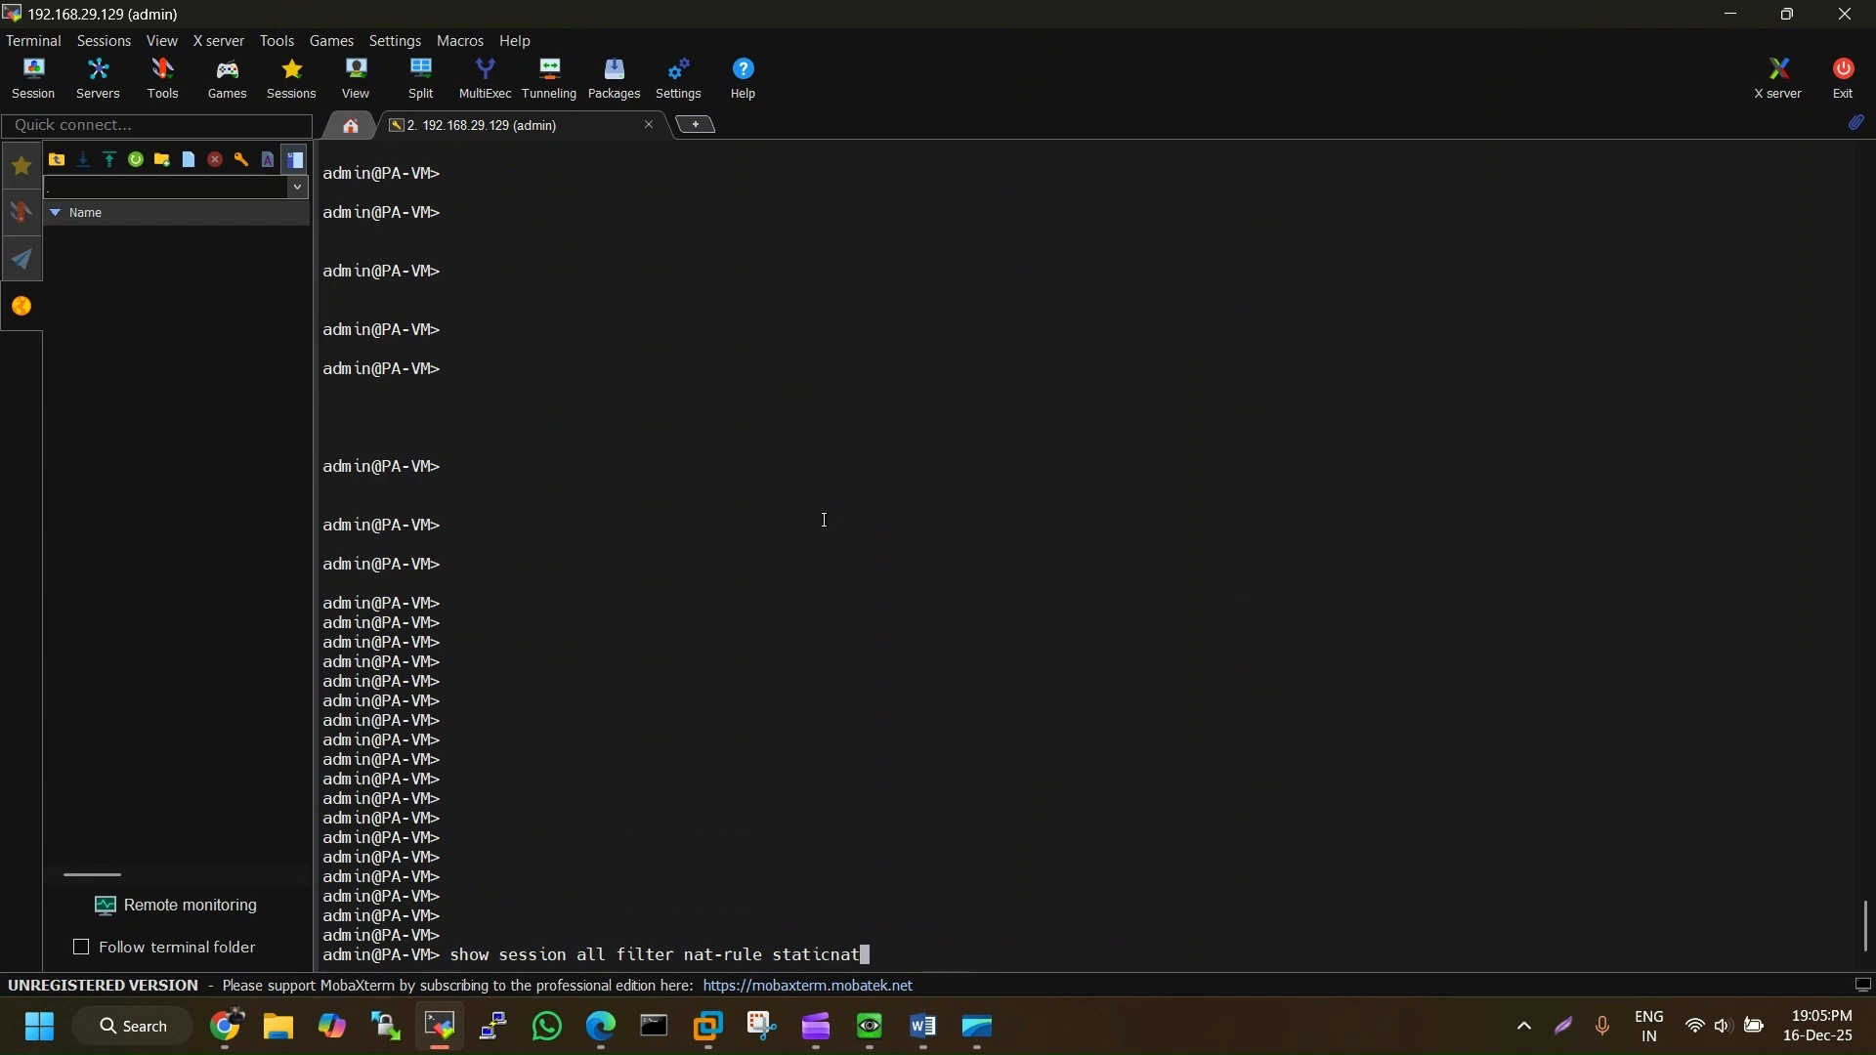
key("question")
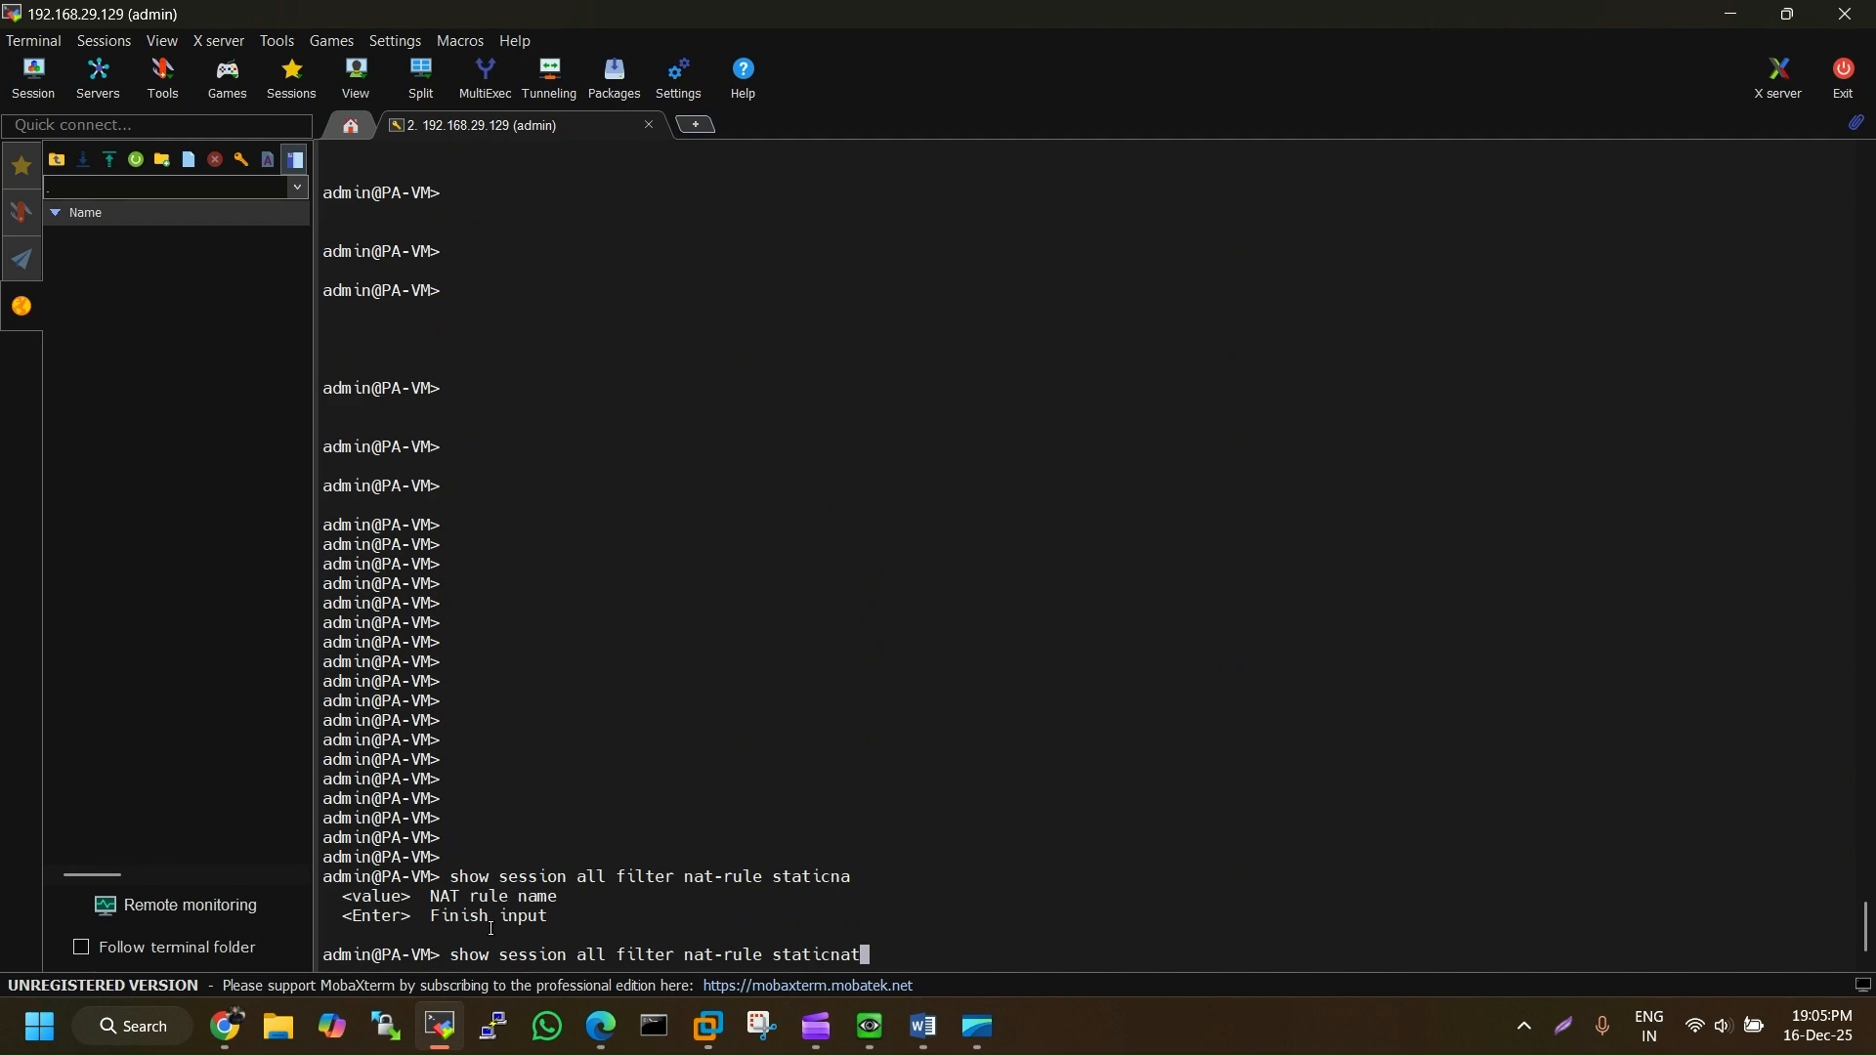
key("Return")
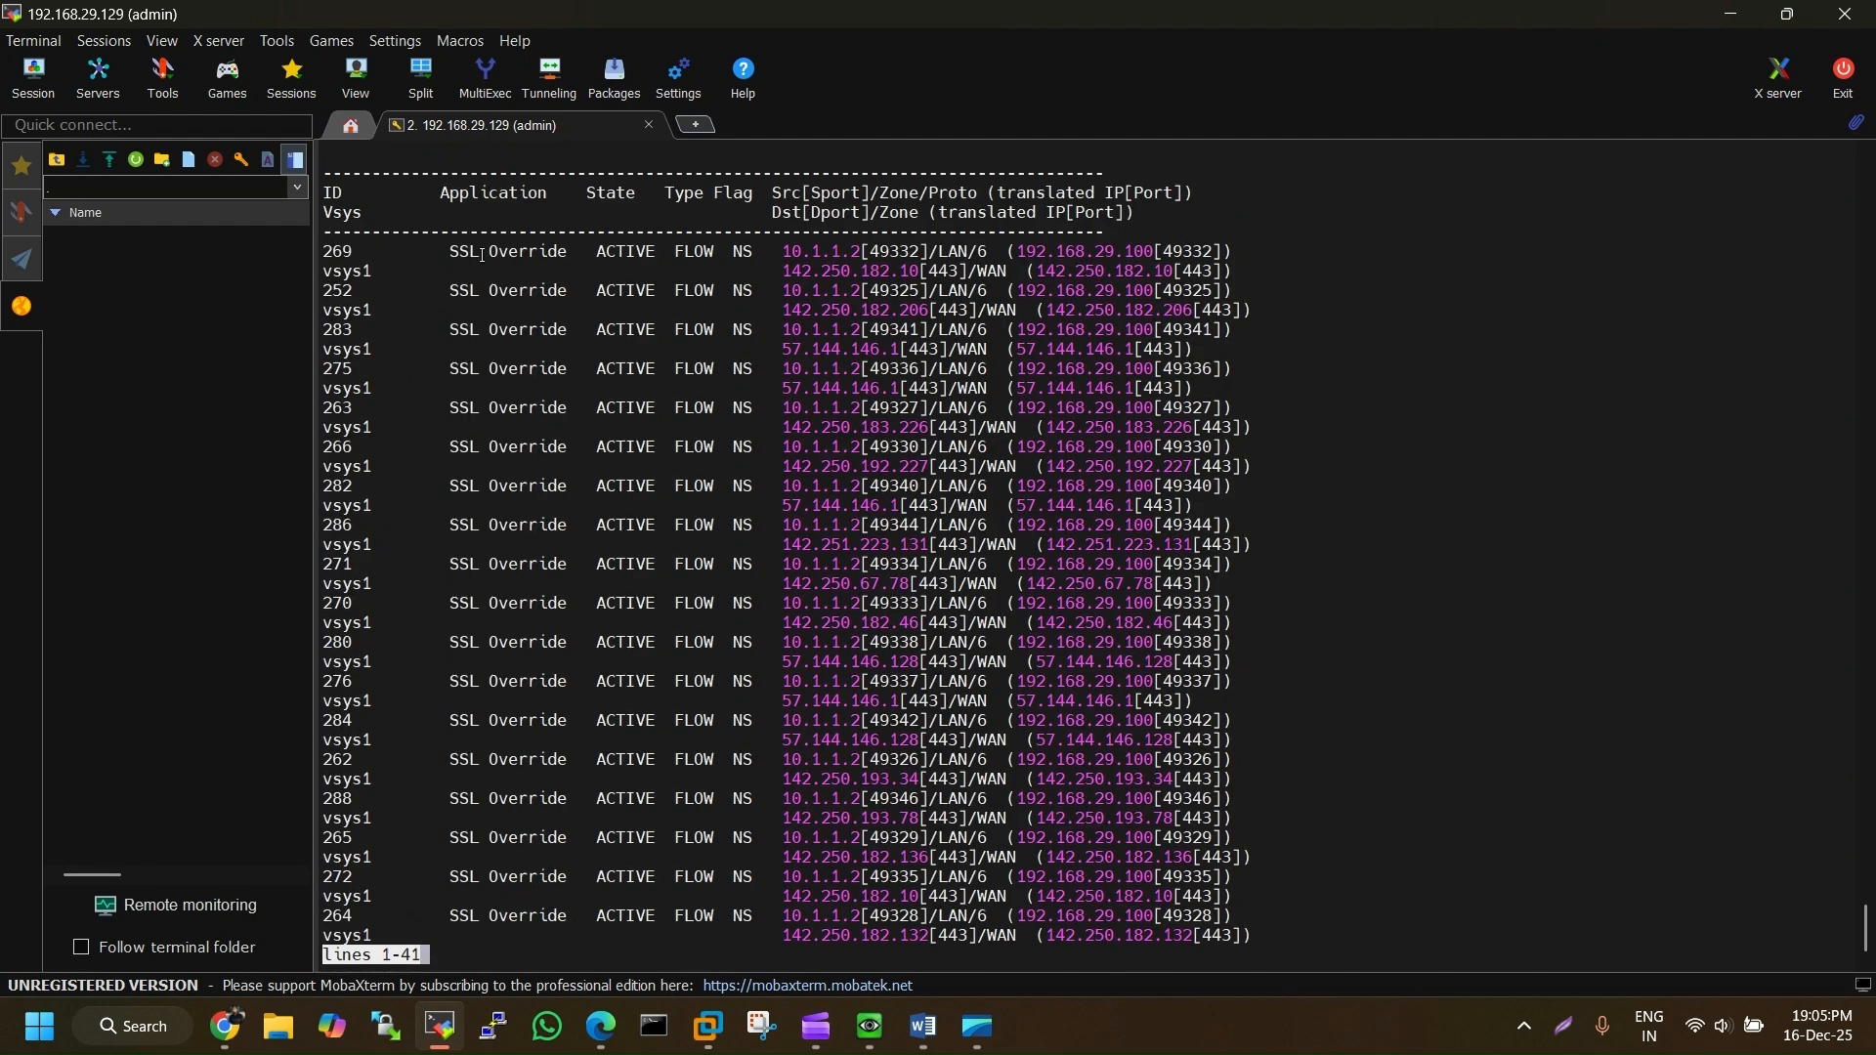
Compare the application shown for the listed sessions with the applications allowed by the LANTOWAN security rule in PA-VM
left_click_drag(489, 255, 558, 271)
left_click(533, 287)
left_click(600, 1026)
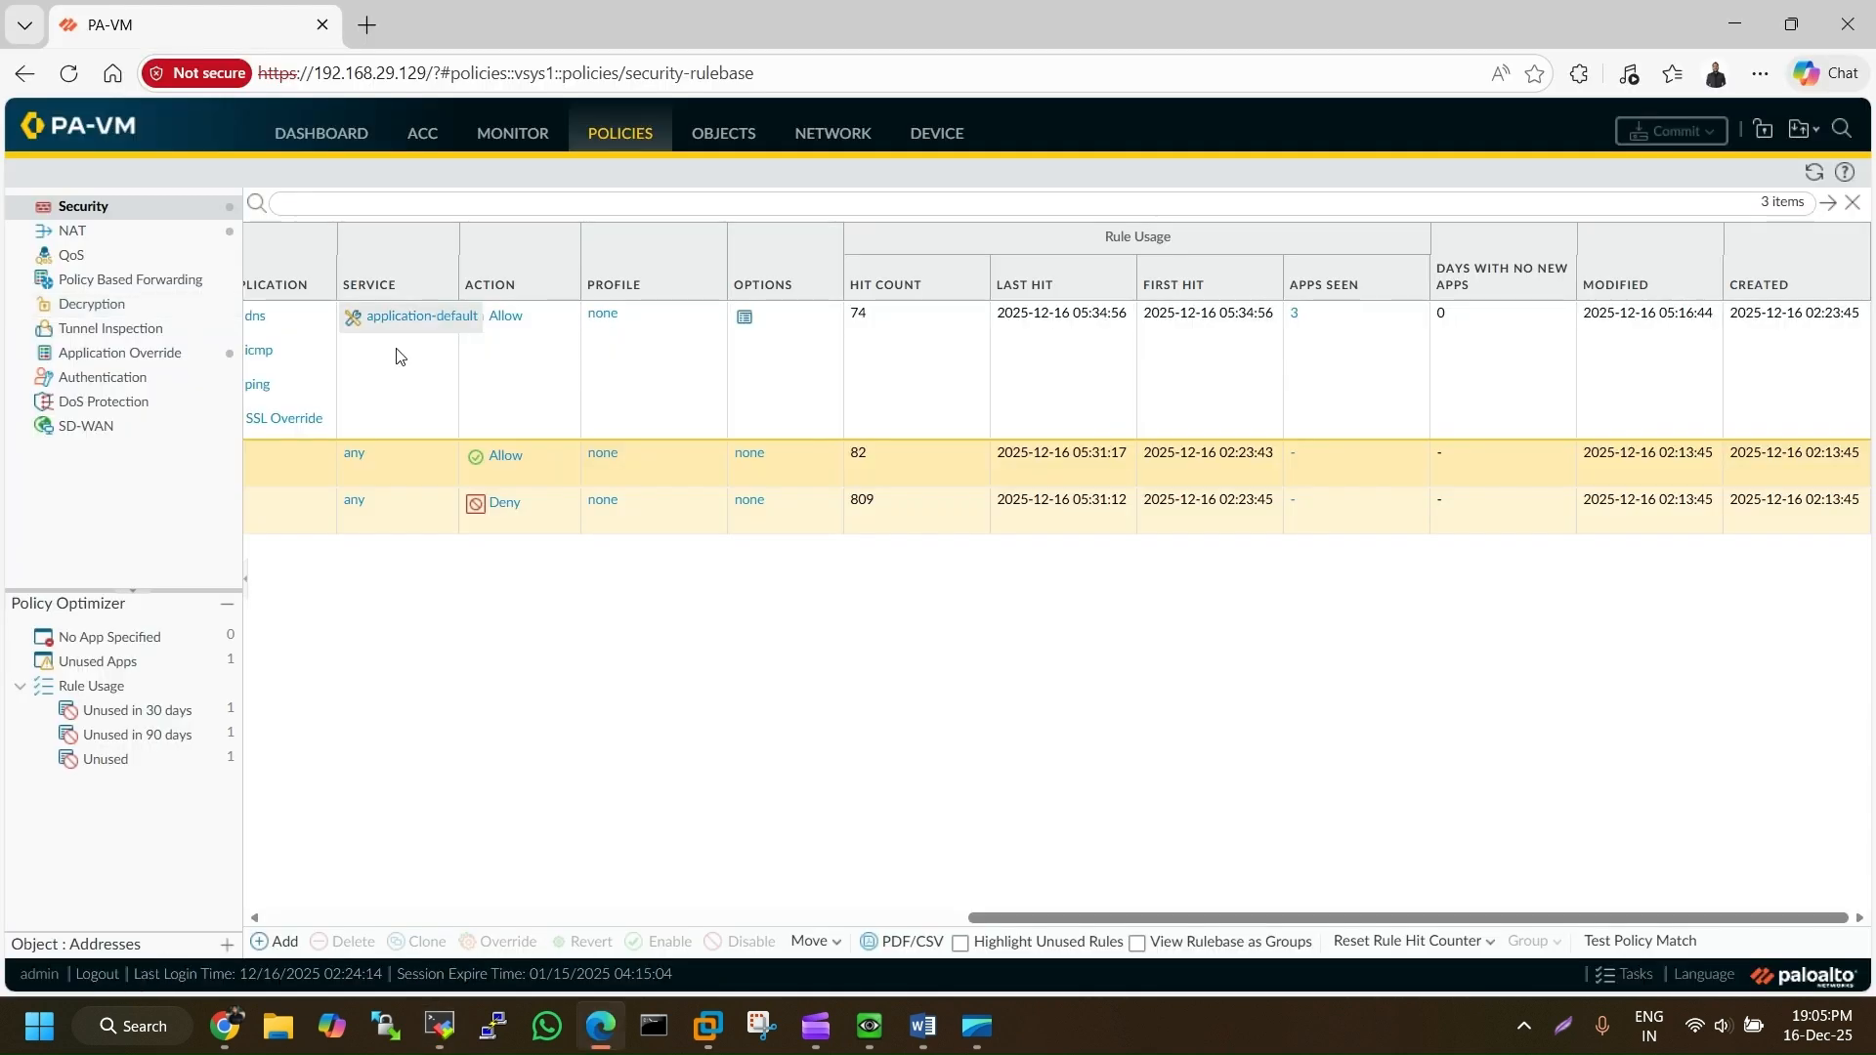
left_click_drag(970, 918, 841, 916)
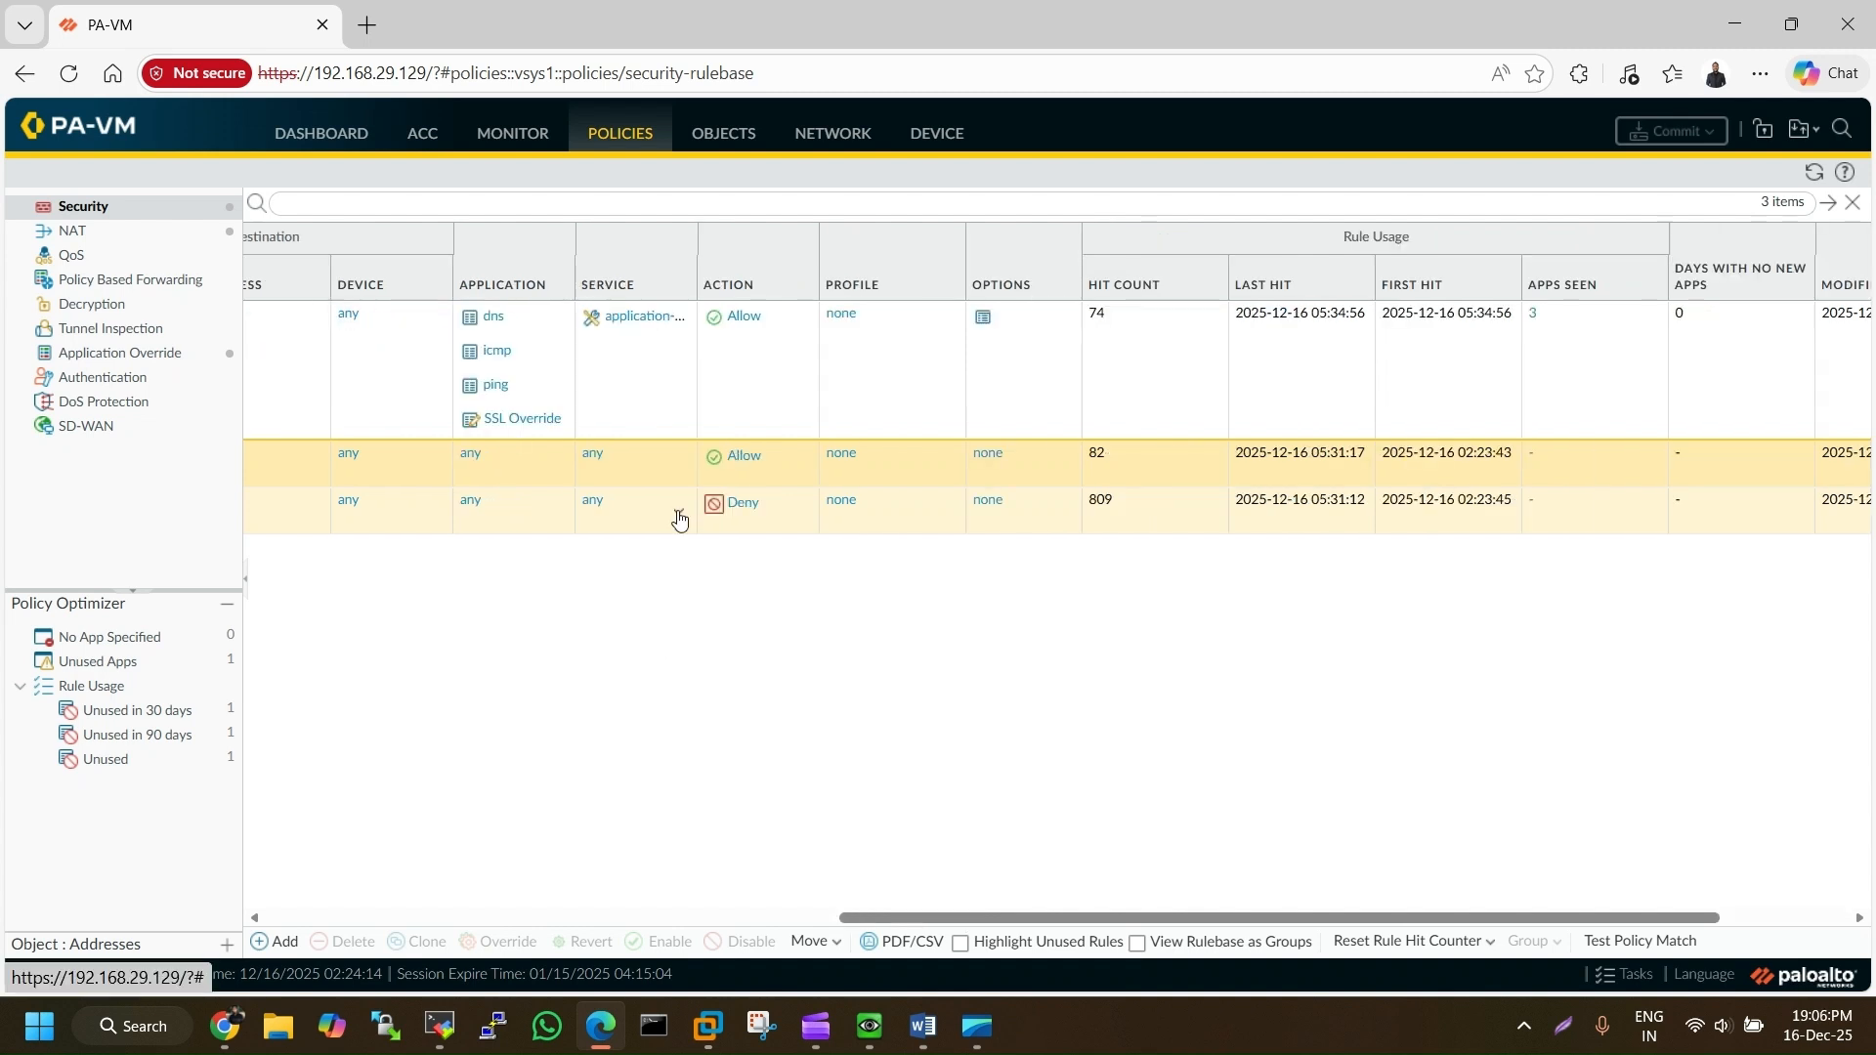
key("alt+Tab")
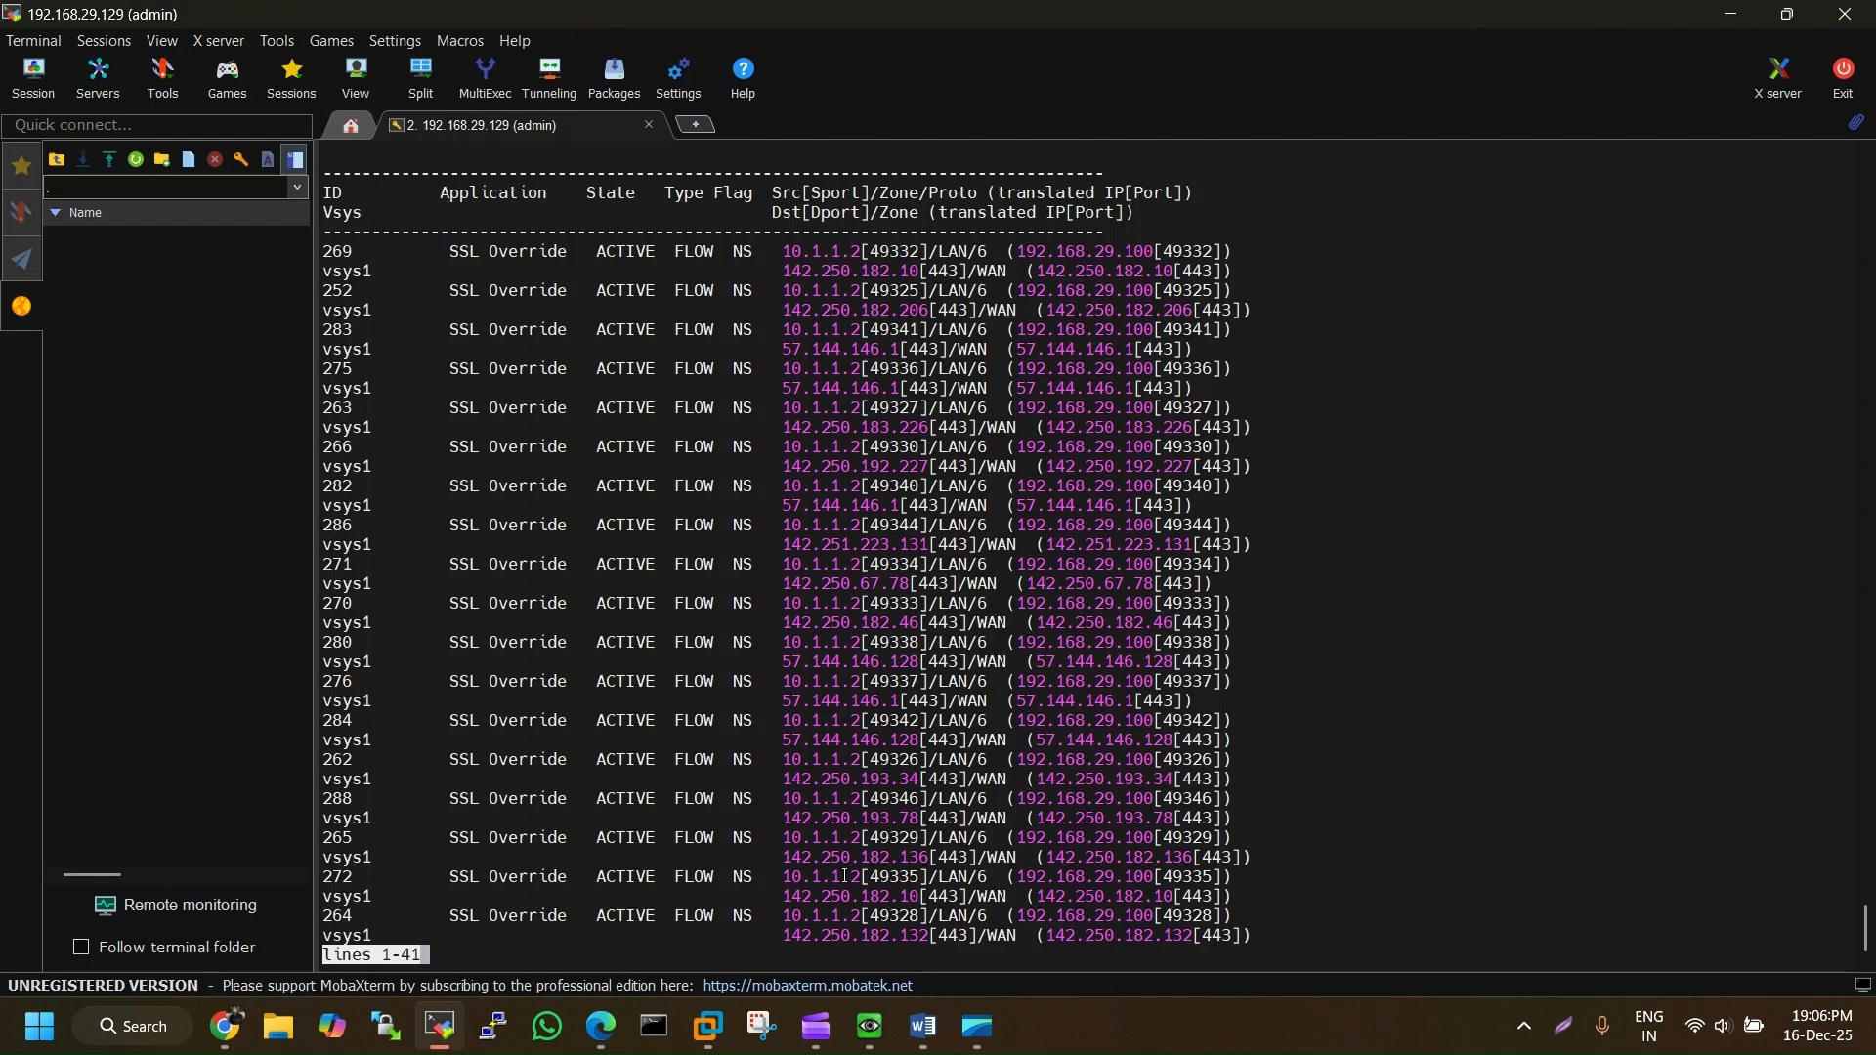
Highlight a listed session's source address and run ipconfig in the Windows VM's Command Prompt to compare it
double_click(806, 919)
left_click(869, 1026)
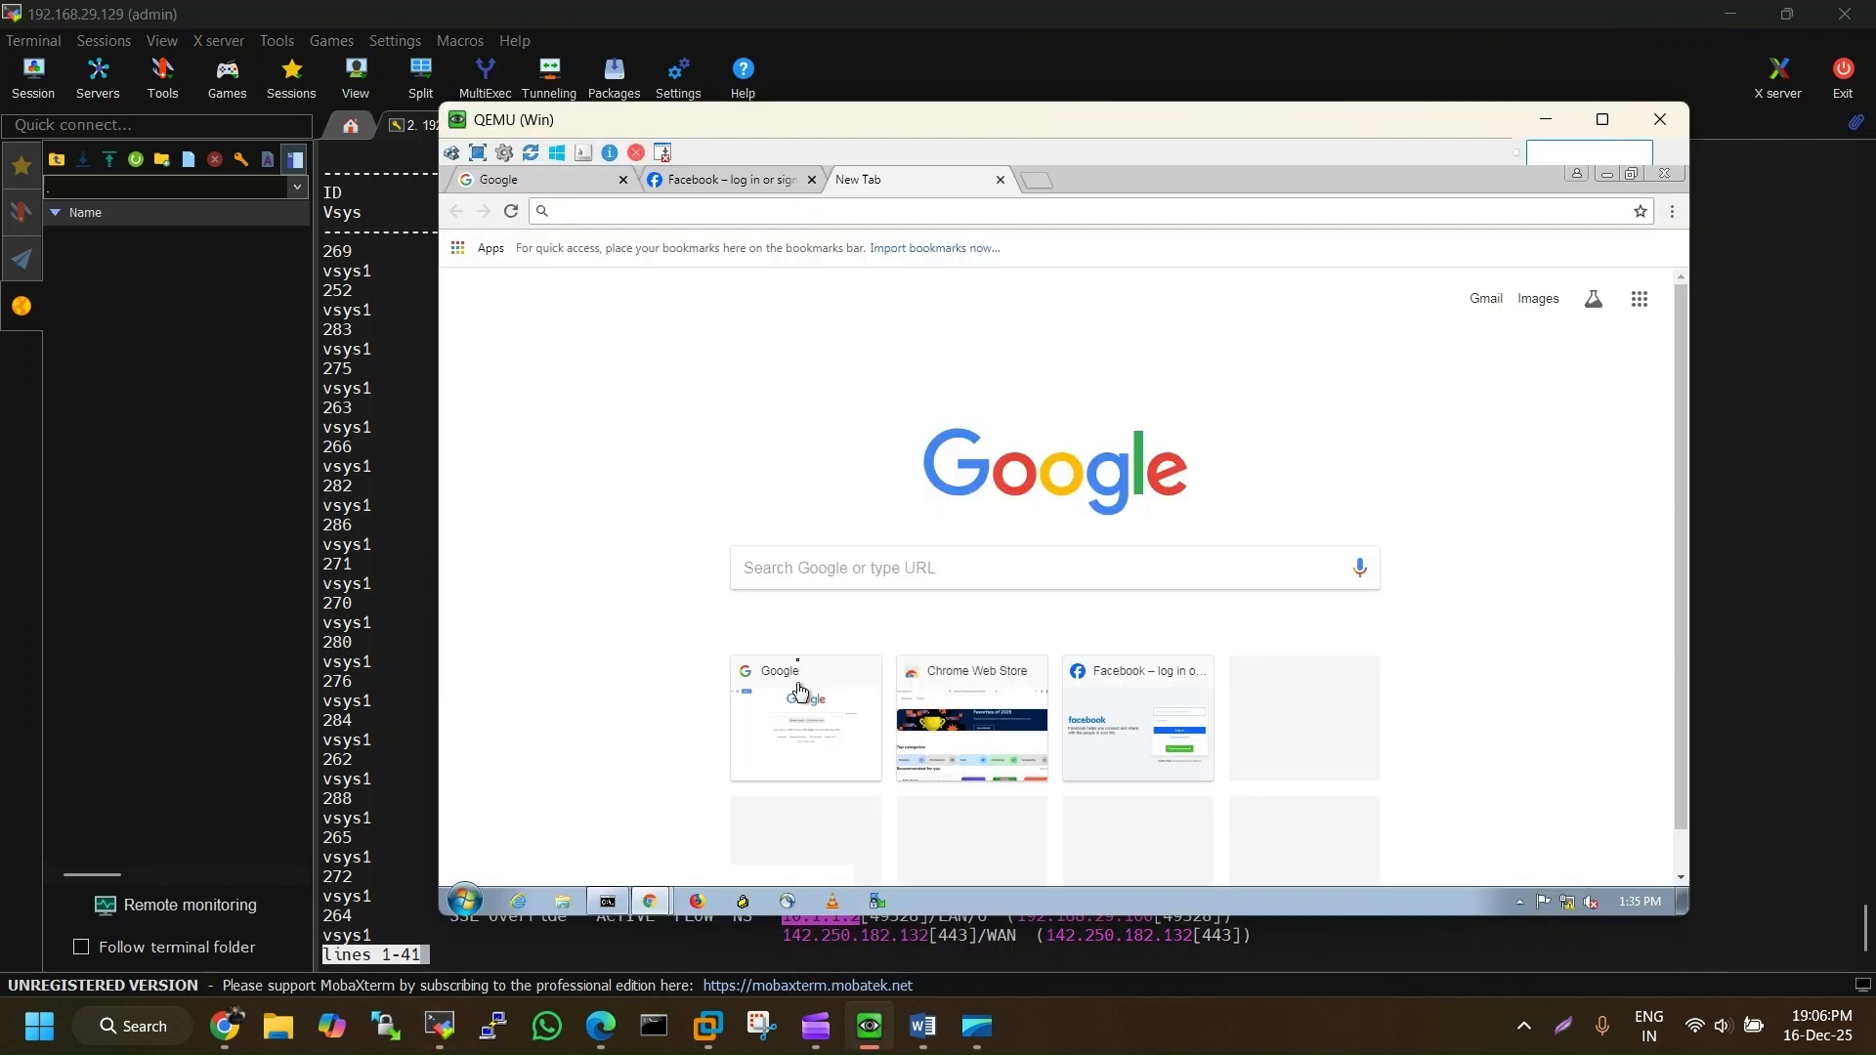
left_click(610, 901)
type("ipconfig")
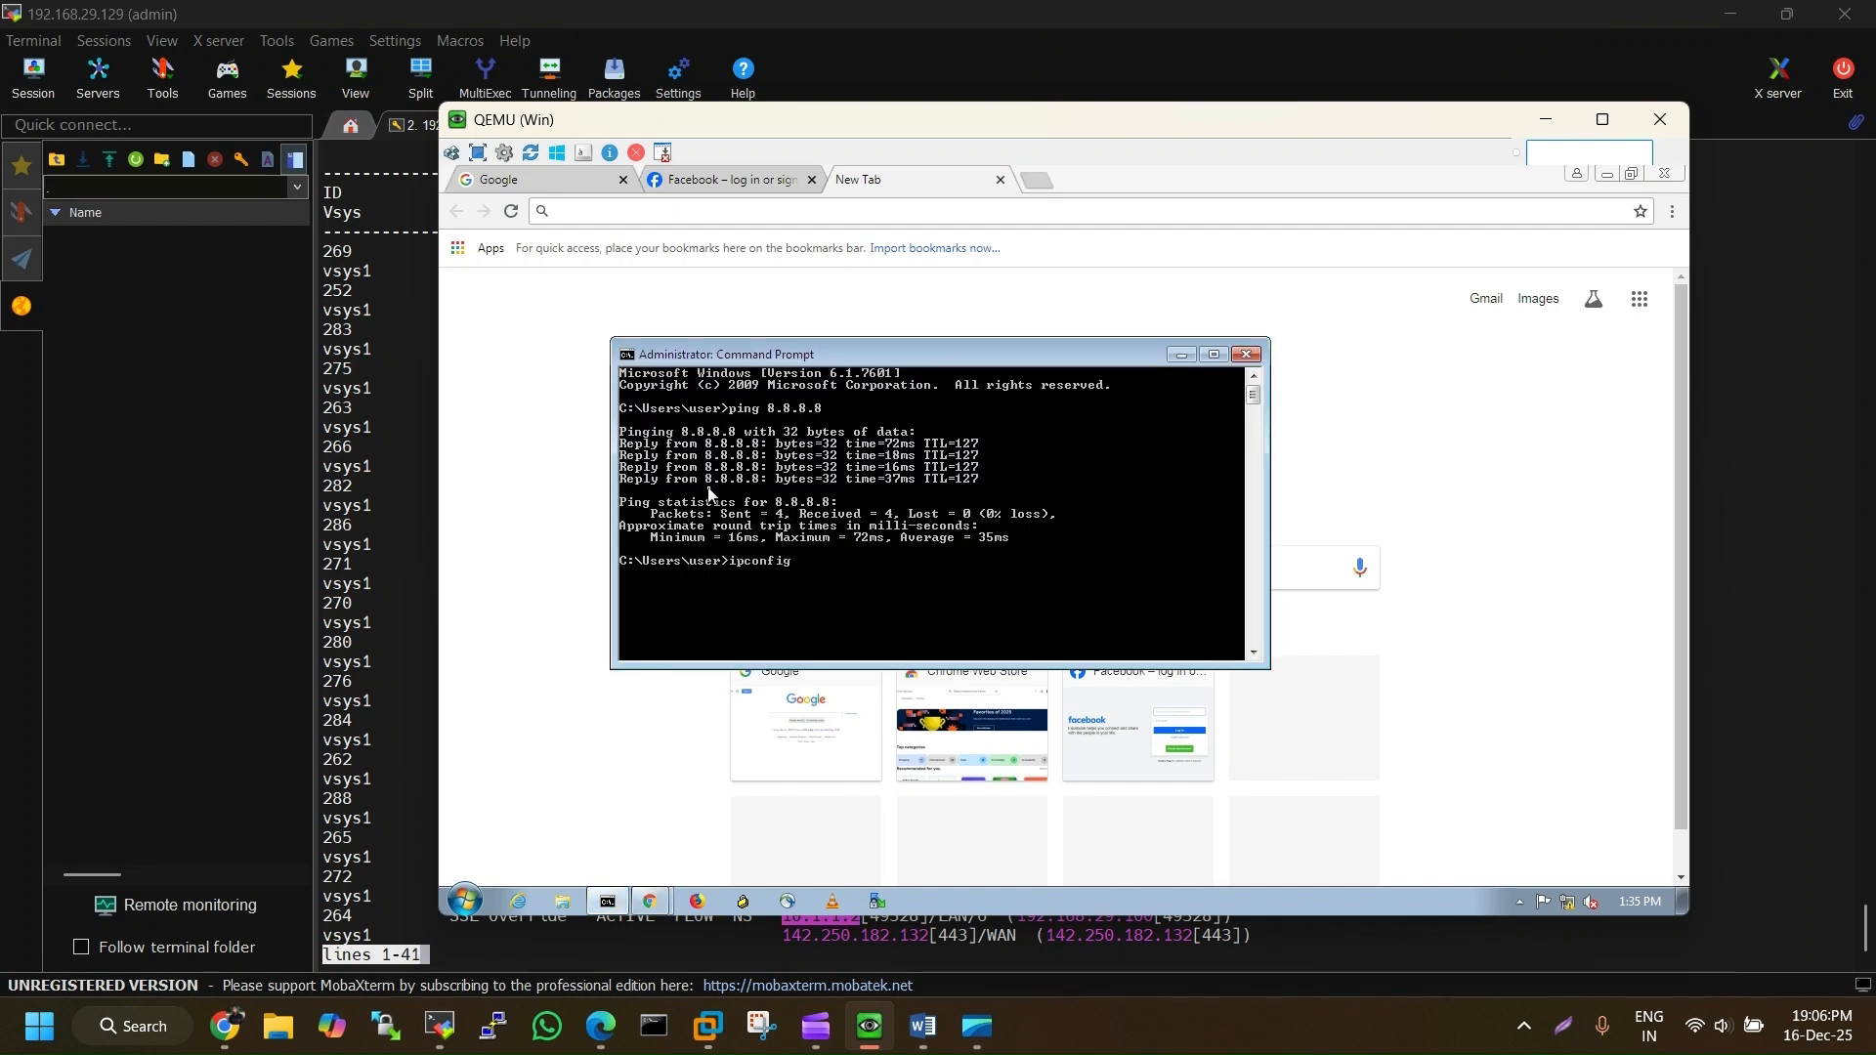
key("Return")
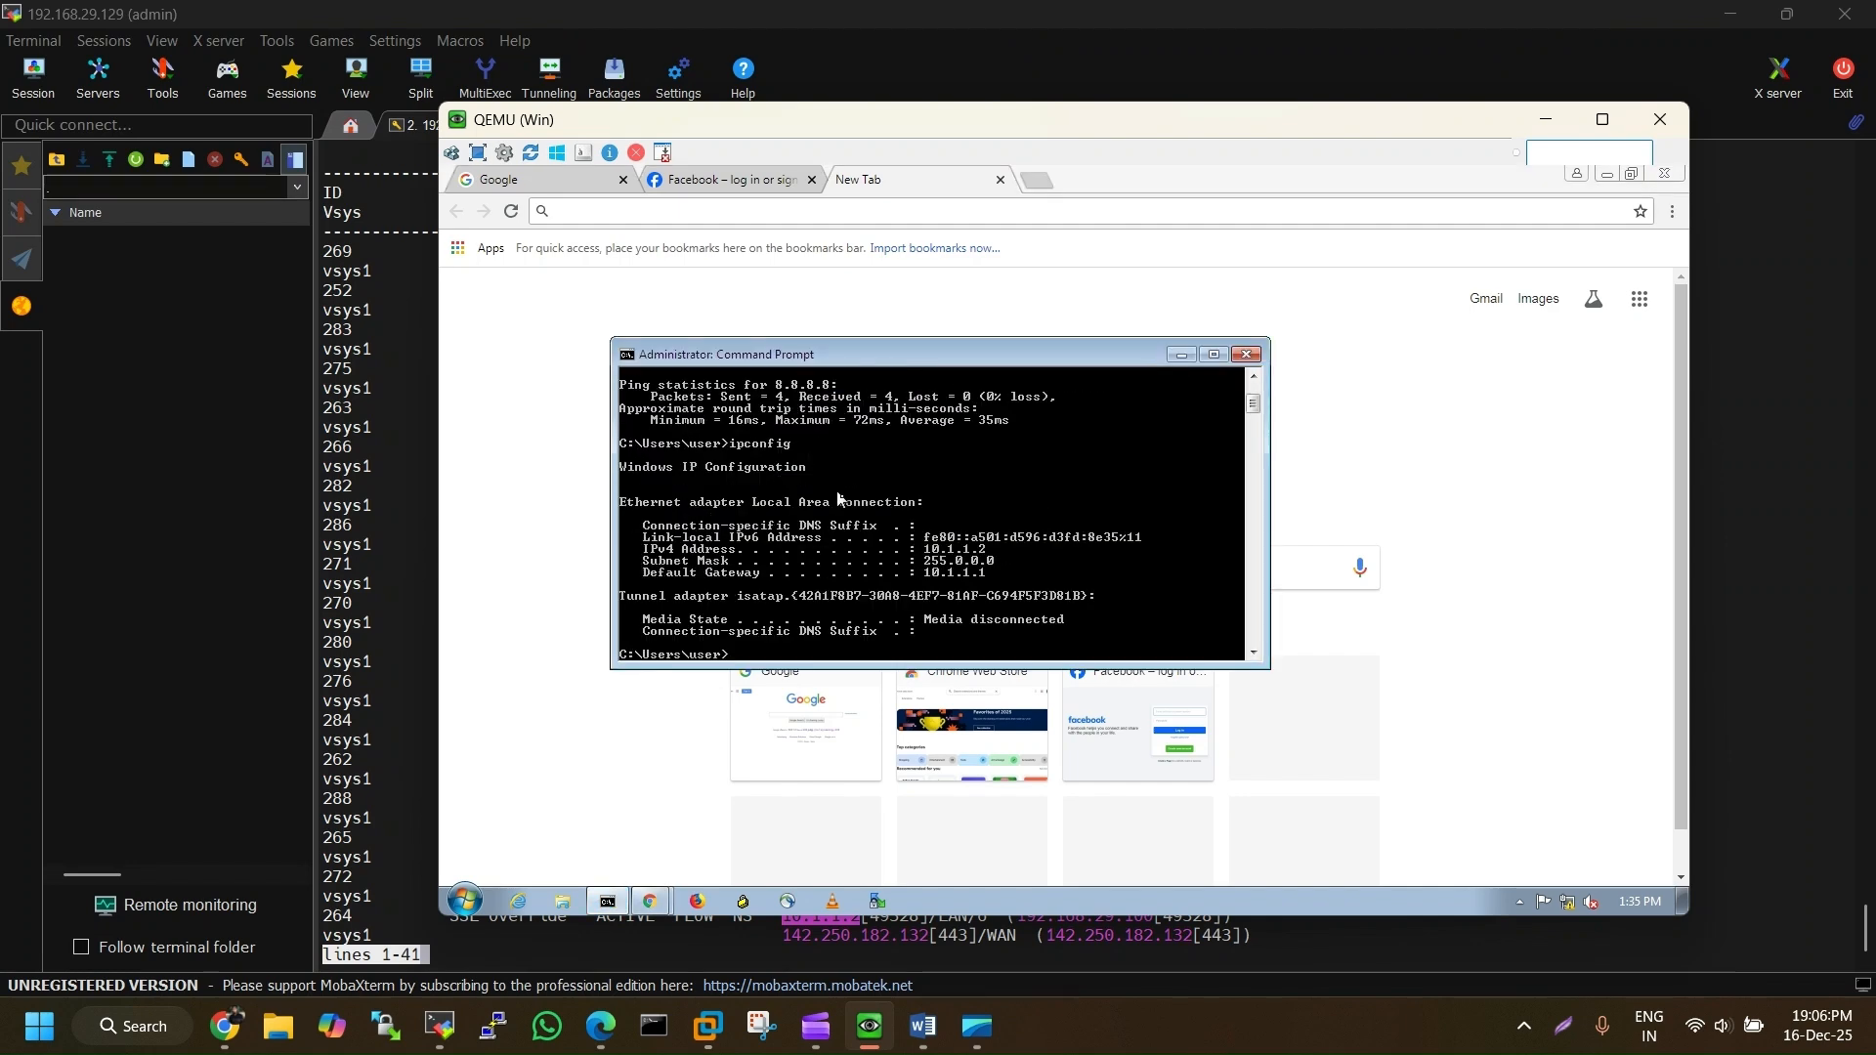
Examine the sessions' destination port and application through the end of the list in MobaXterm, and minimize the terminal
key("alt+Tab")
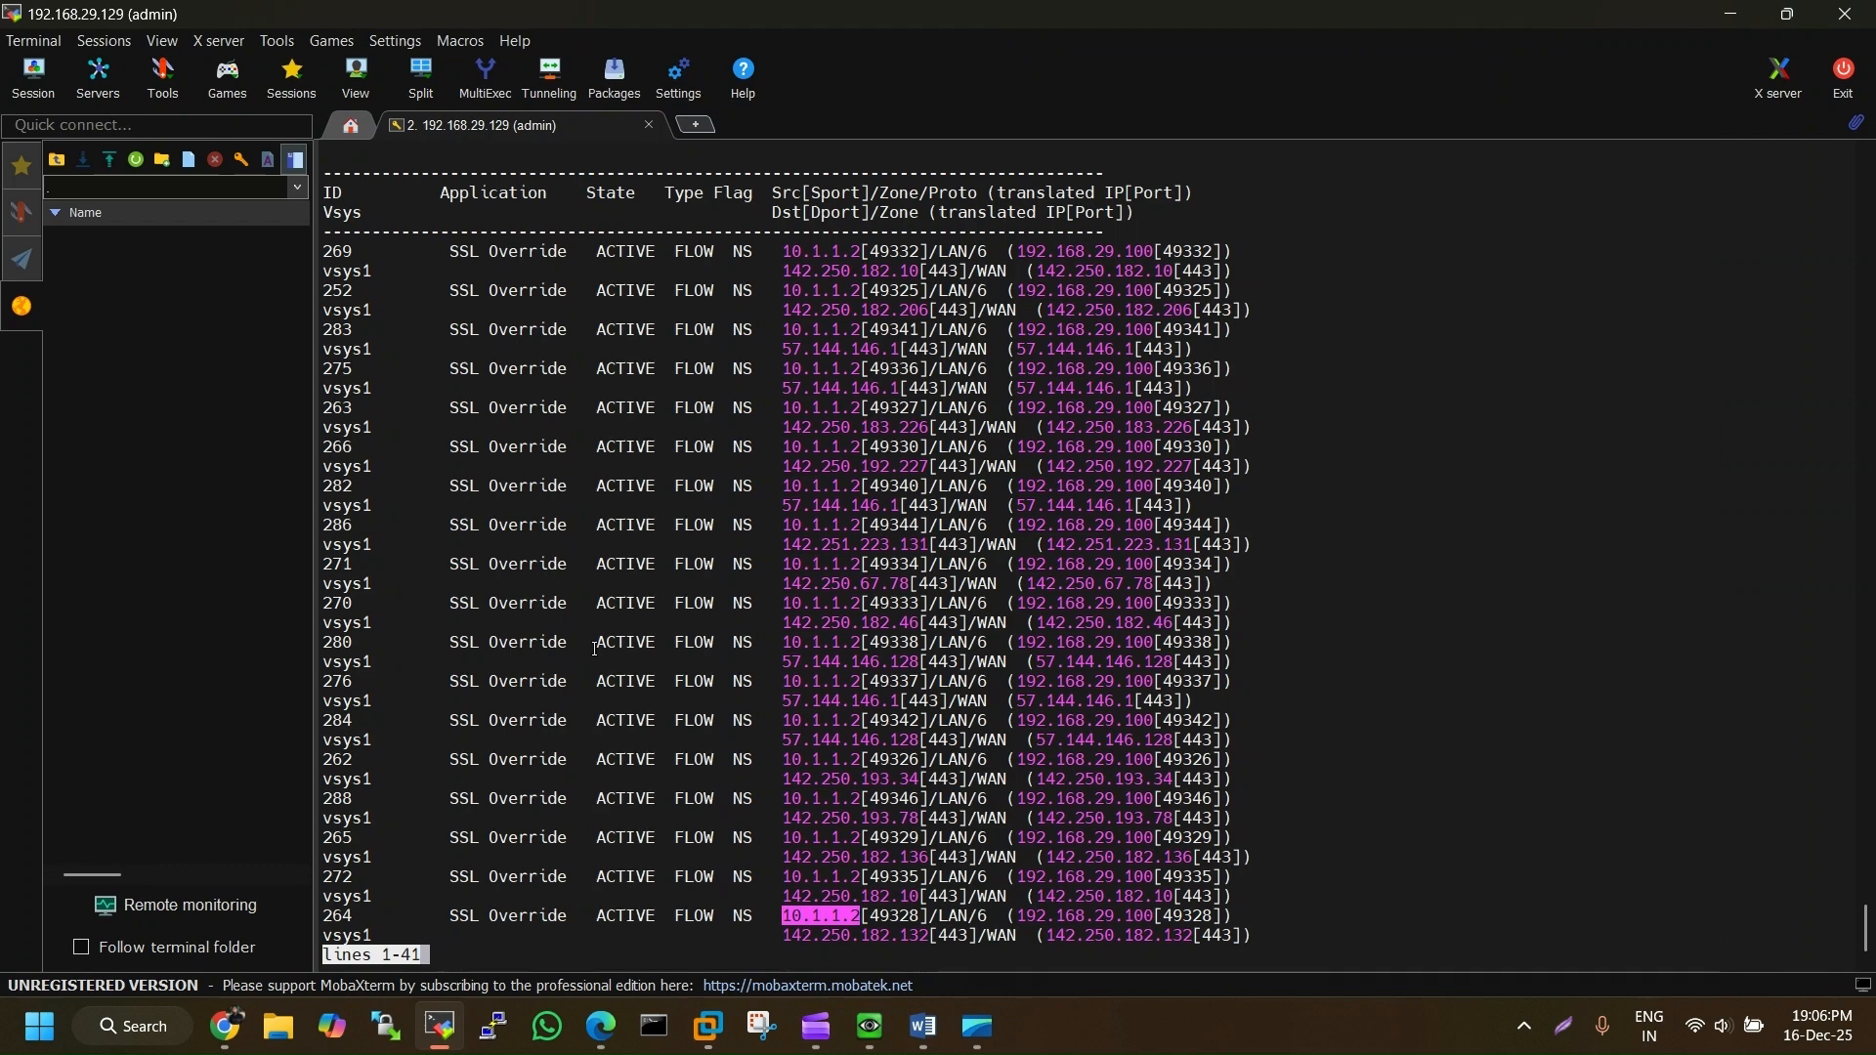
left_click(923, 701)
left_click_drag(948, 701, 867, 703)
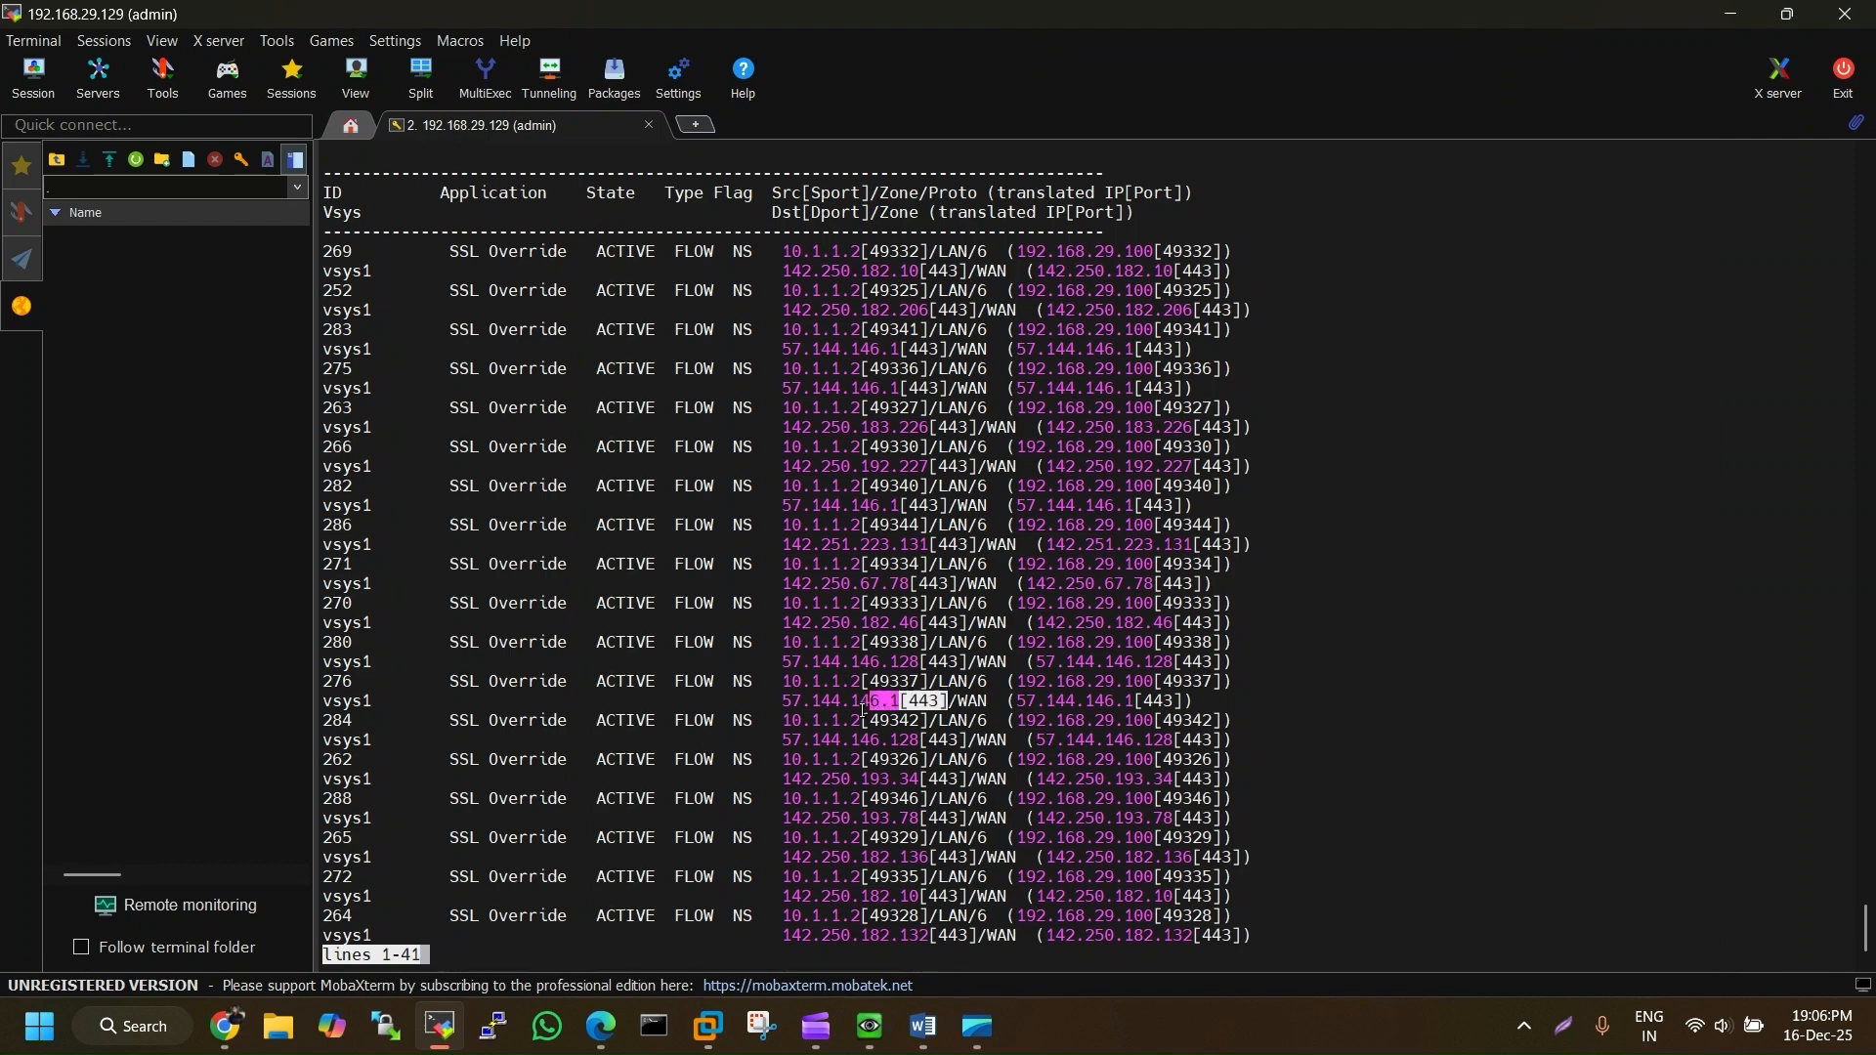
left_click_drag(451, 681, 562, 683)
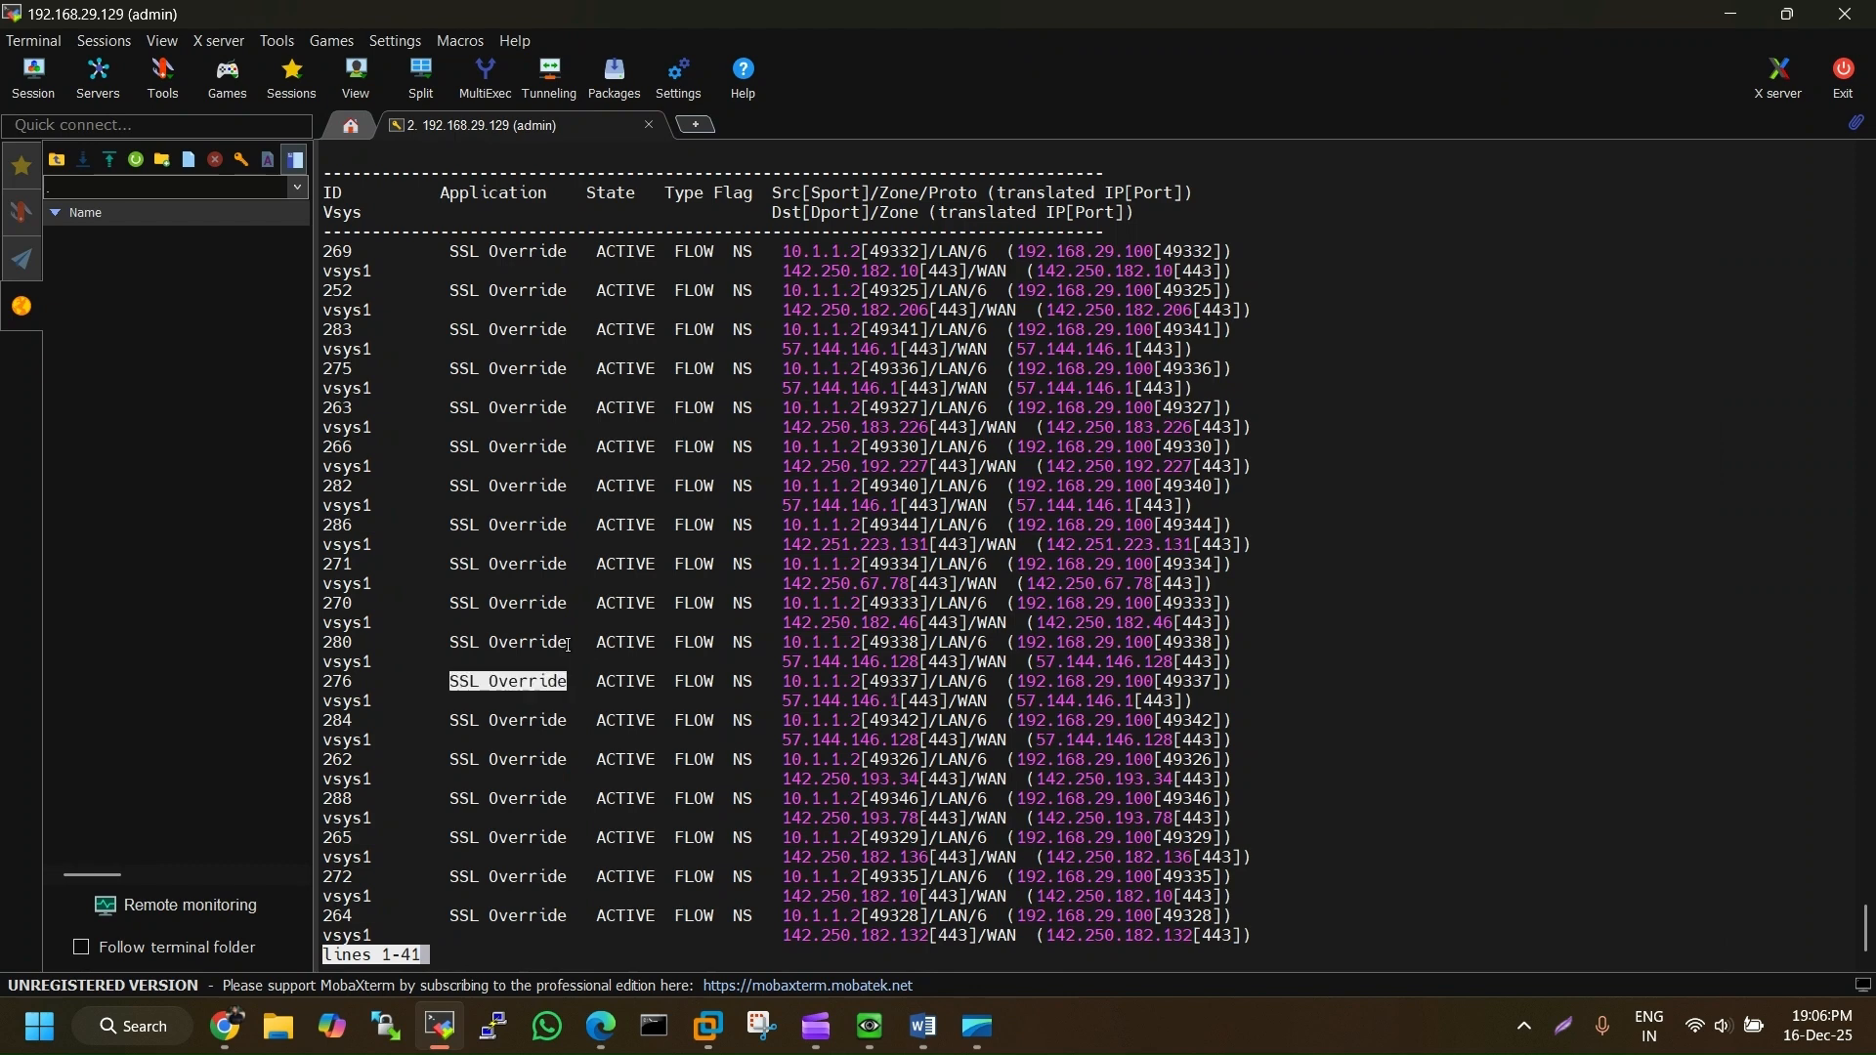
scroll(568, 645, "down", 5)
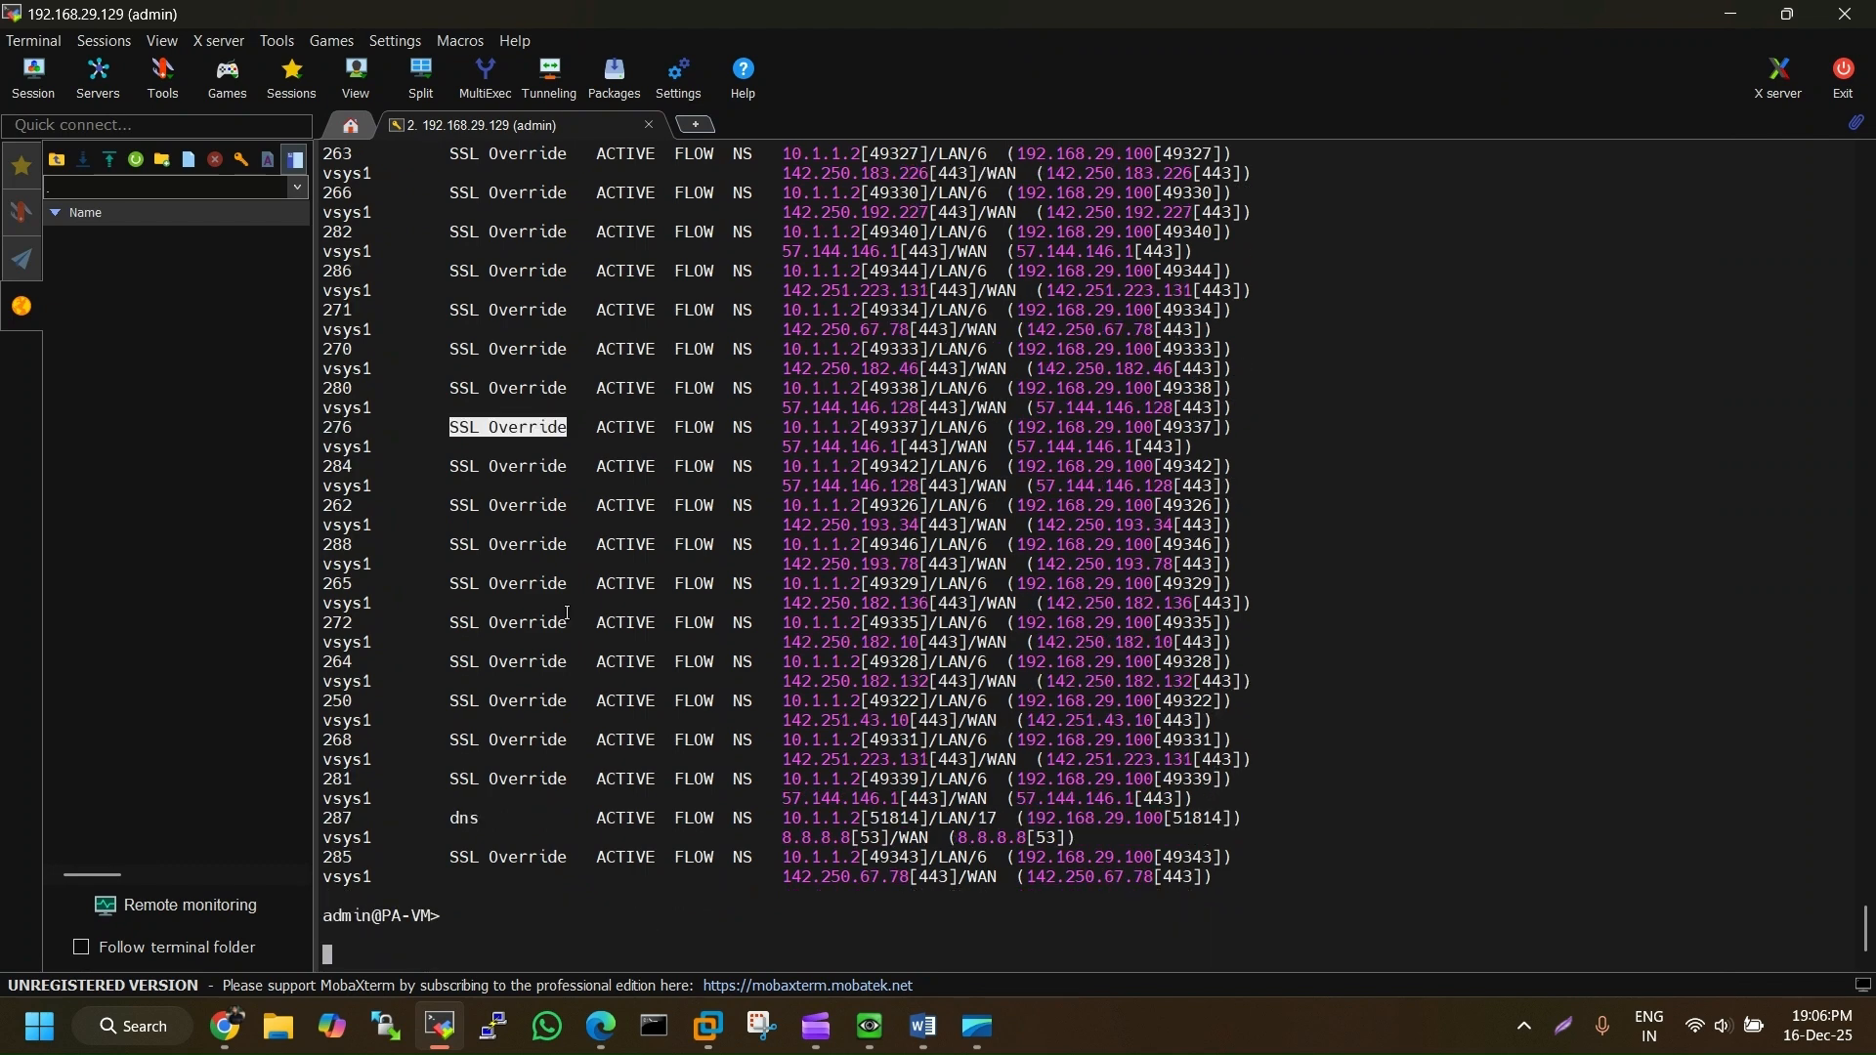
key("Return")
key("Return")
key("Return")
key("Return")
key("Return")
left_click(1727, 15)
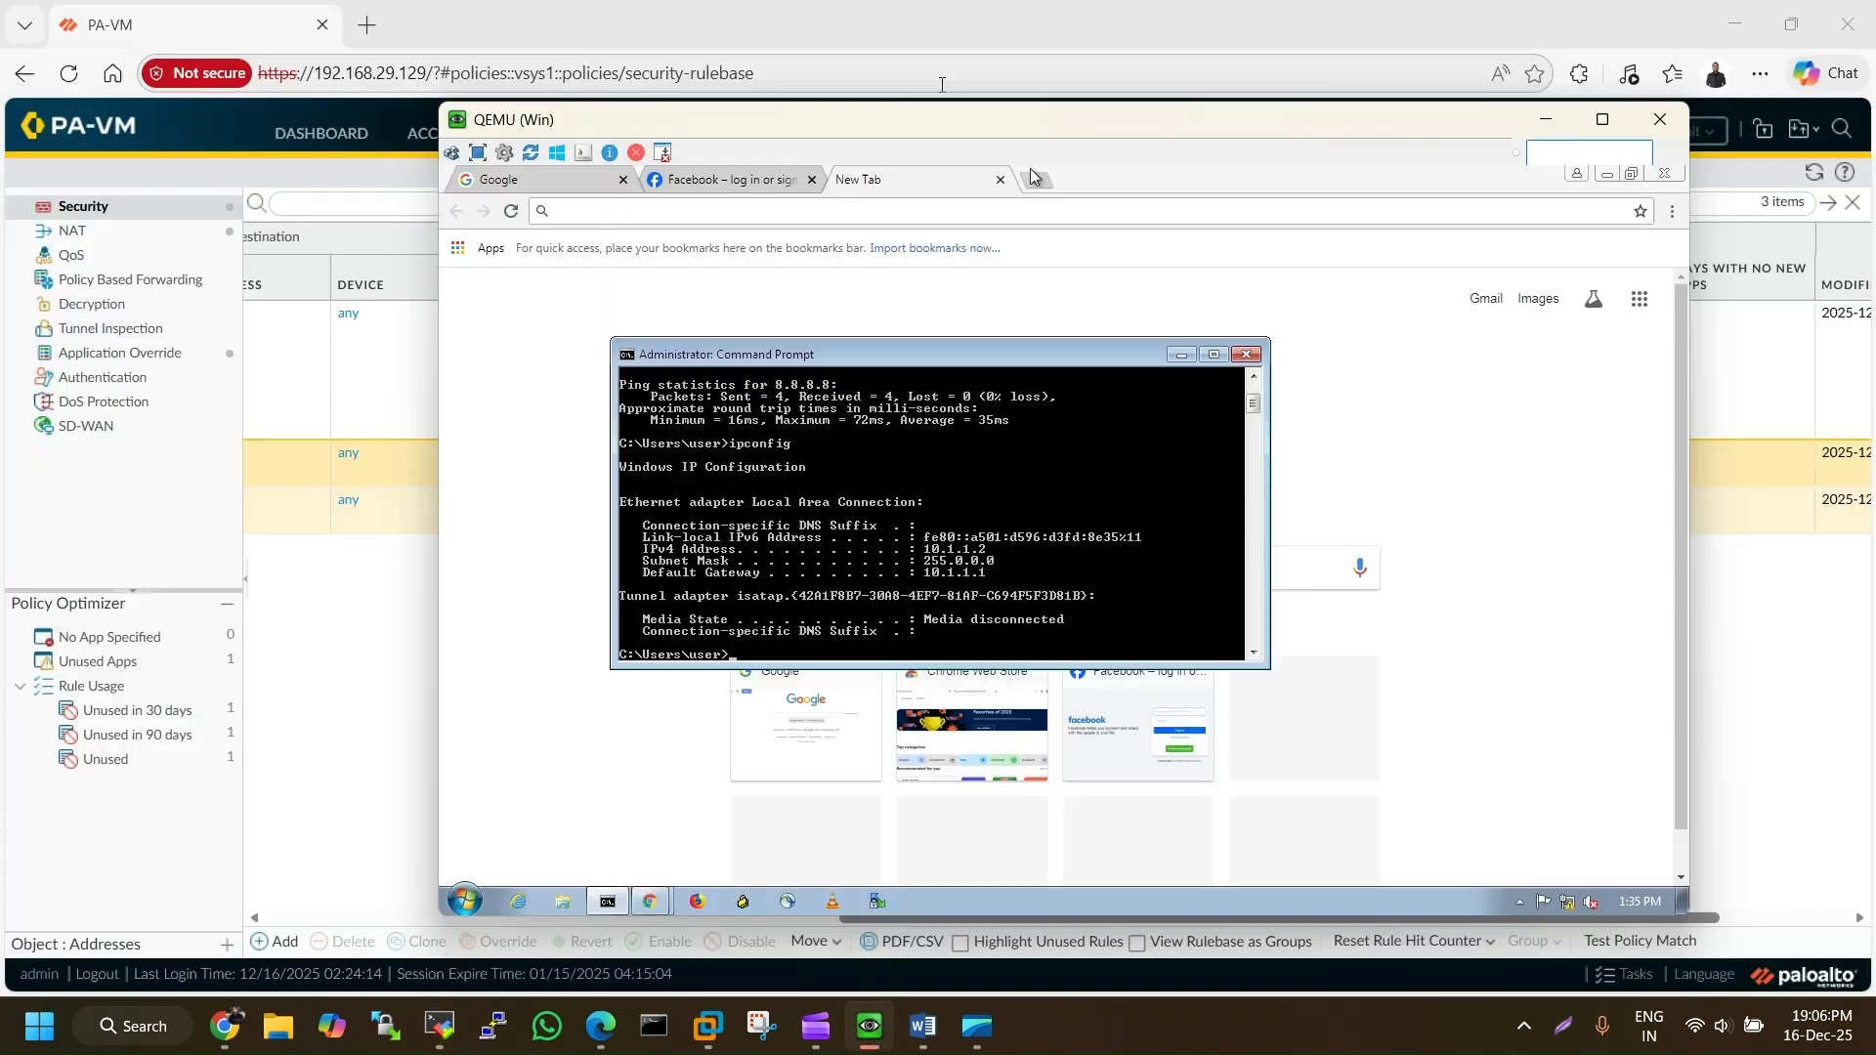
Add the web-browsing application to the LANTOWAN security rule in PA-VM and commit all changes
left_click(941, 83)
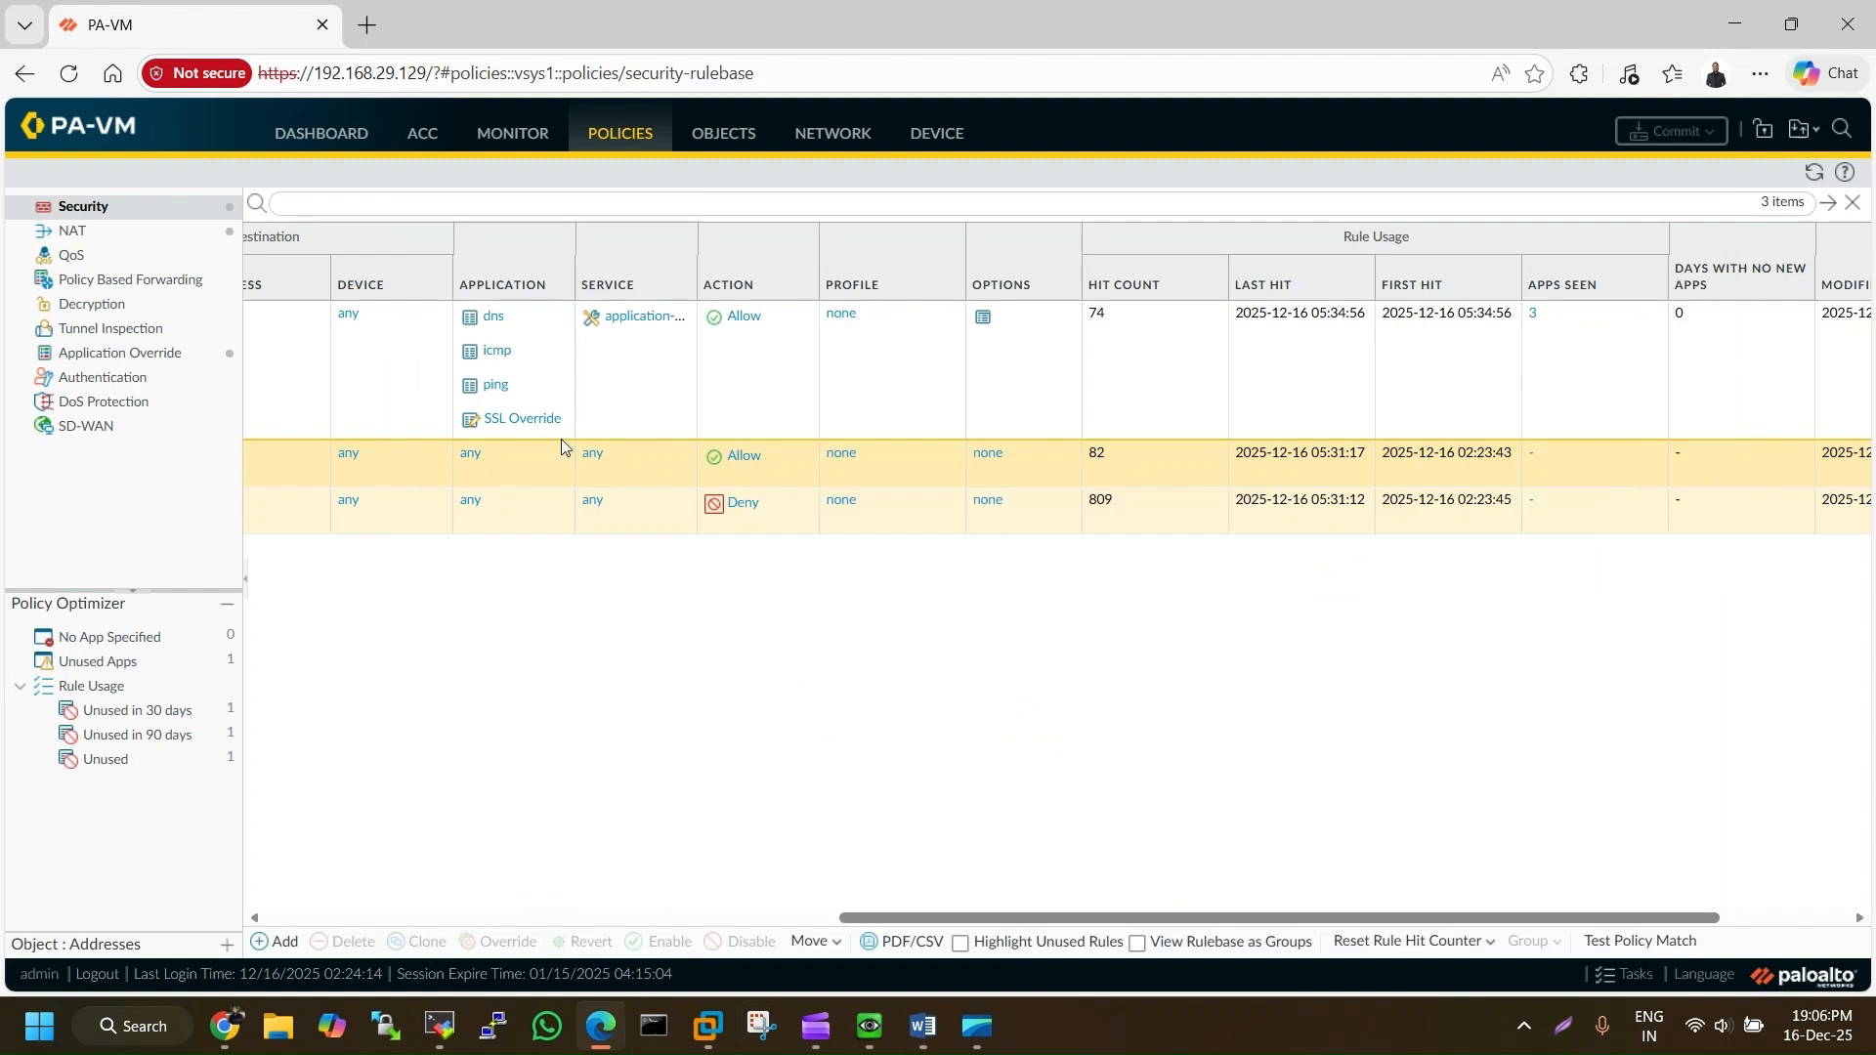
left_click(631, 919)
left_click(326, 320)
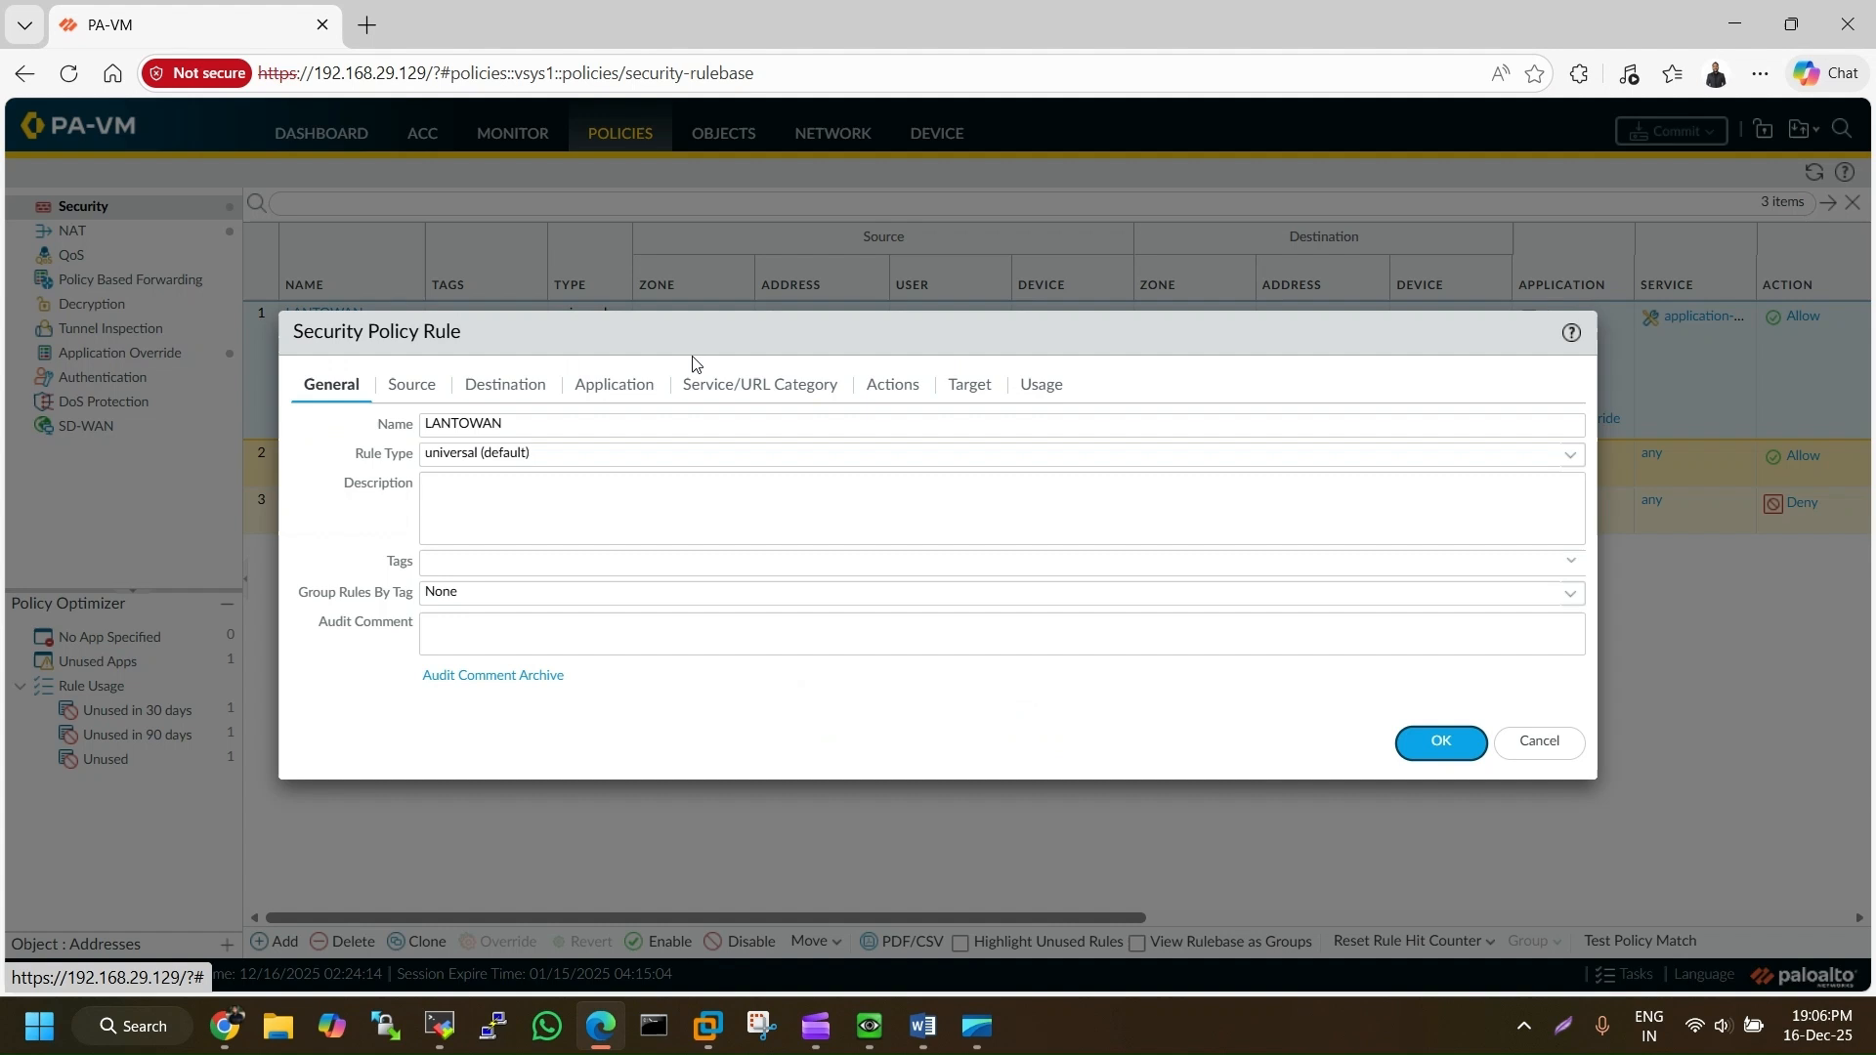
left_click(657, 392)
left_click(310, 684)
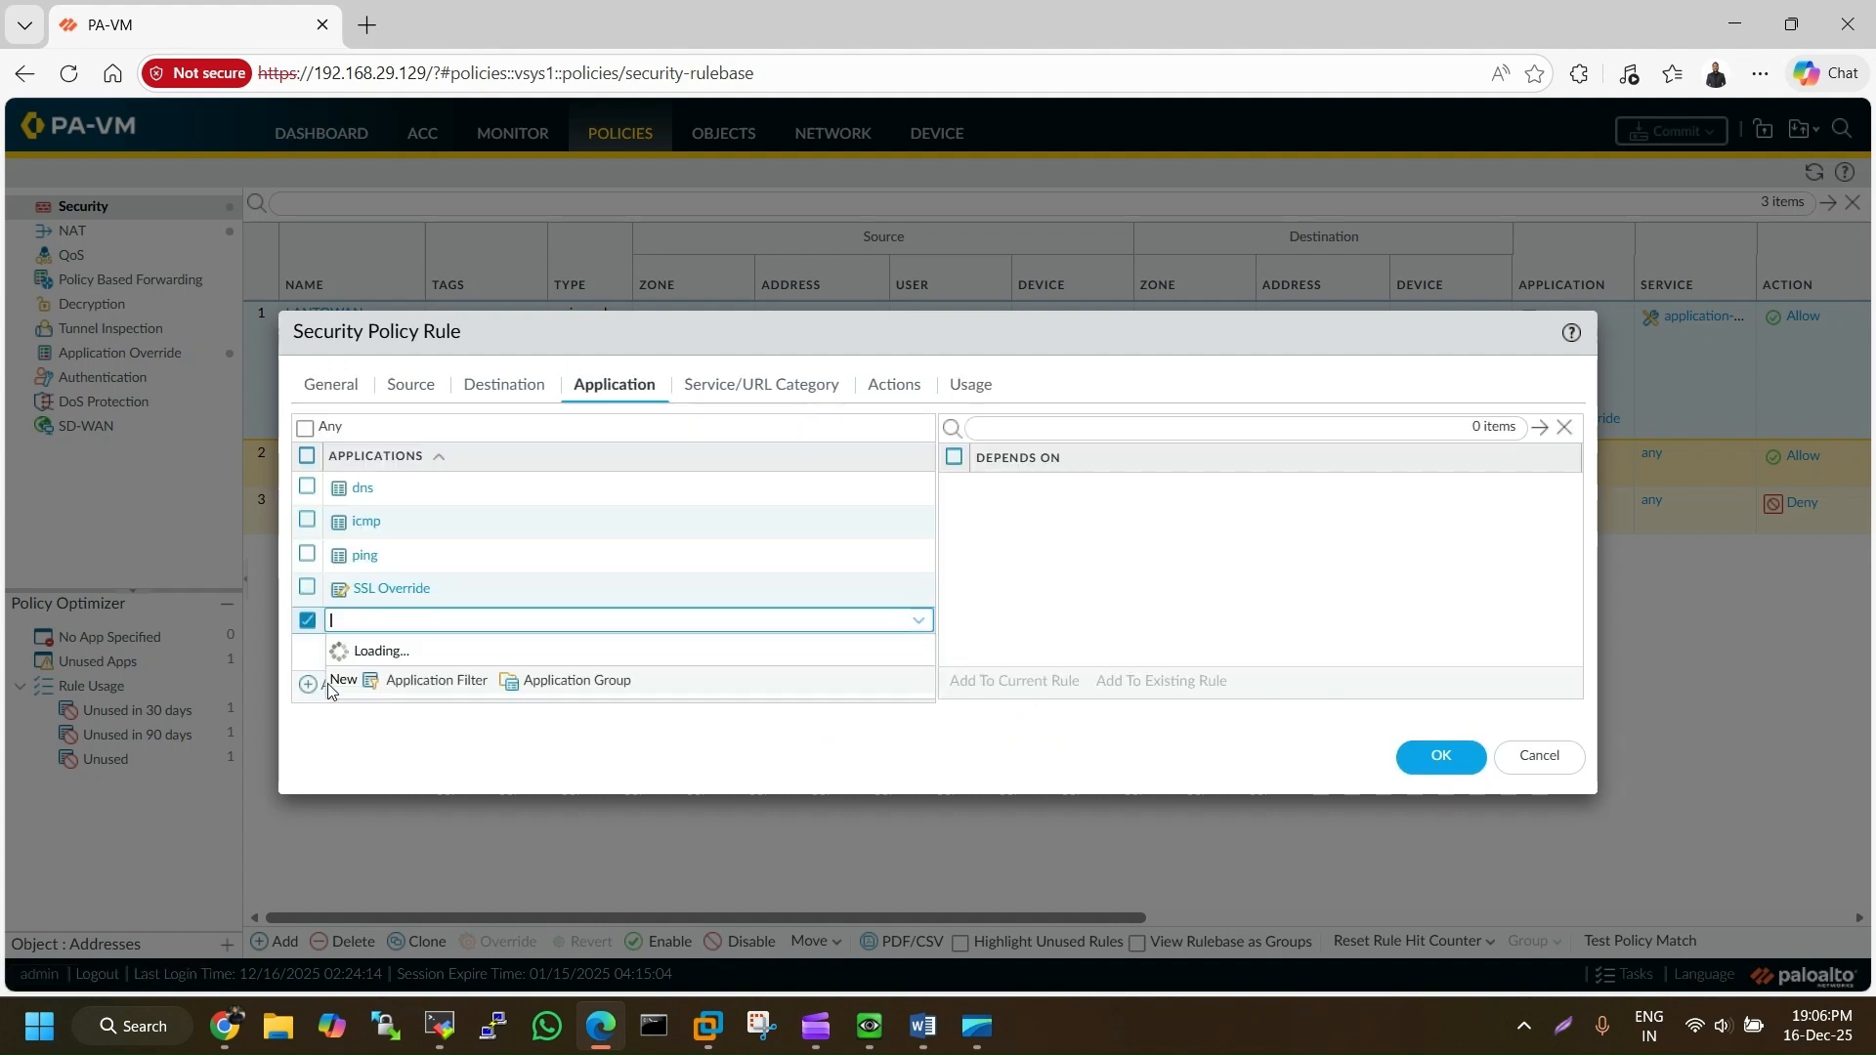
type("web-")
type("web")
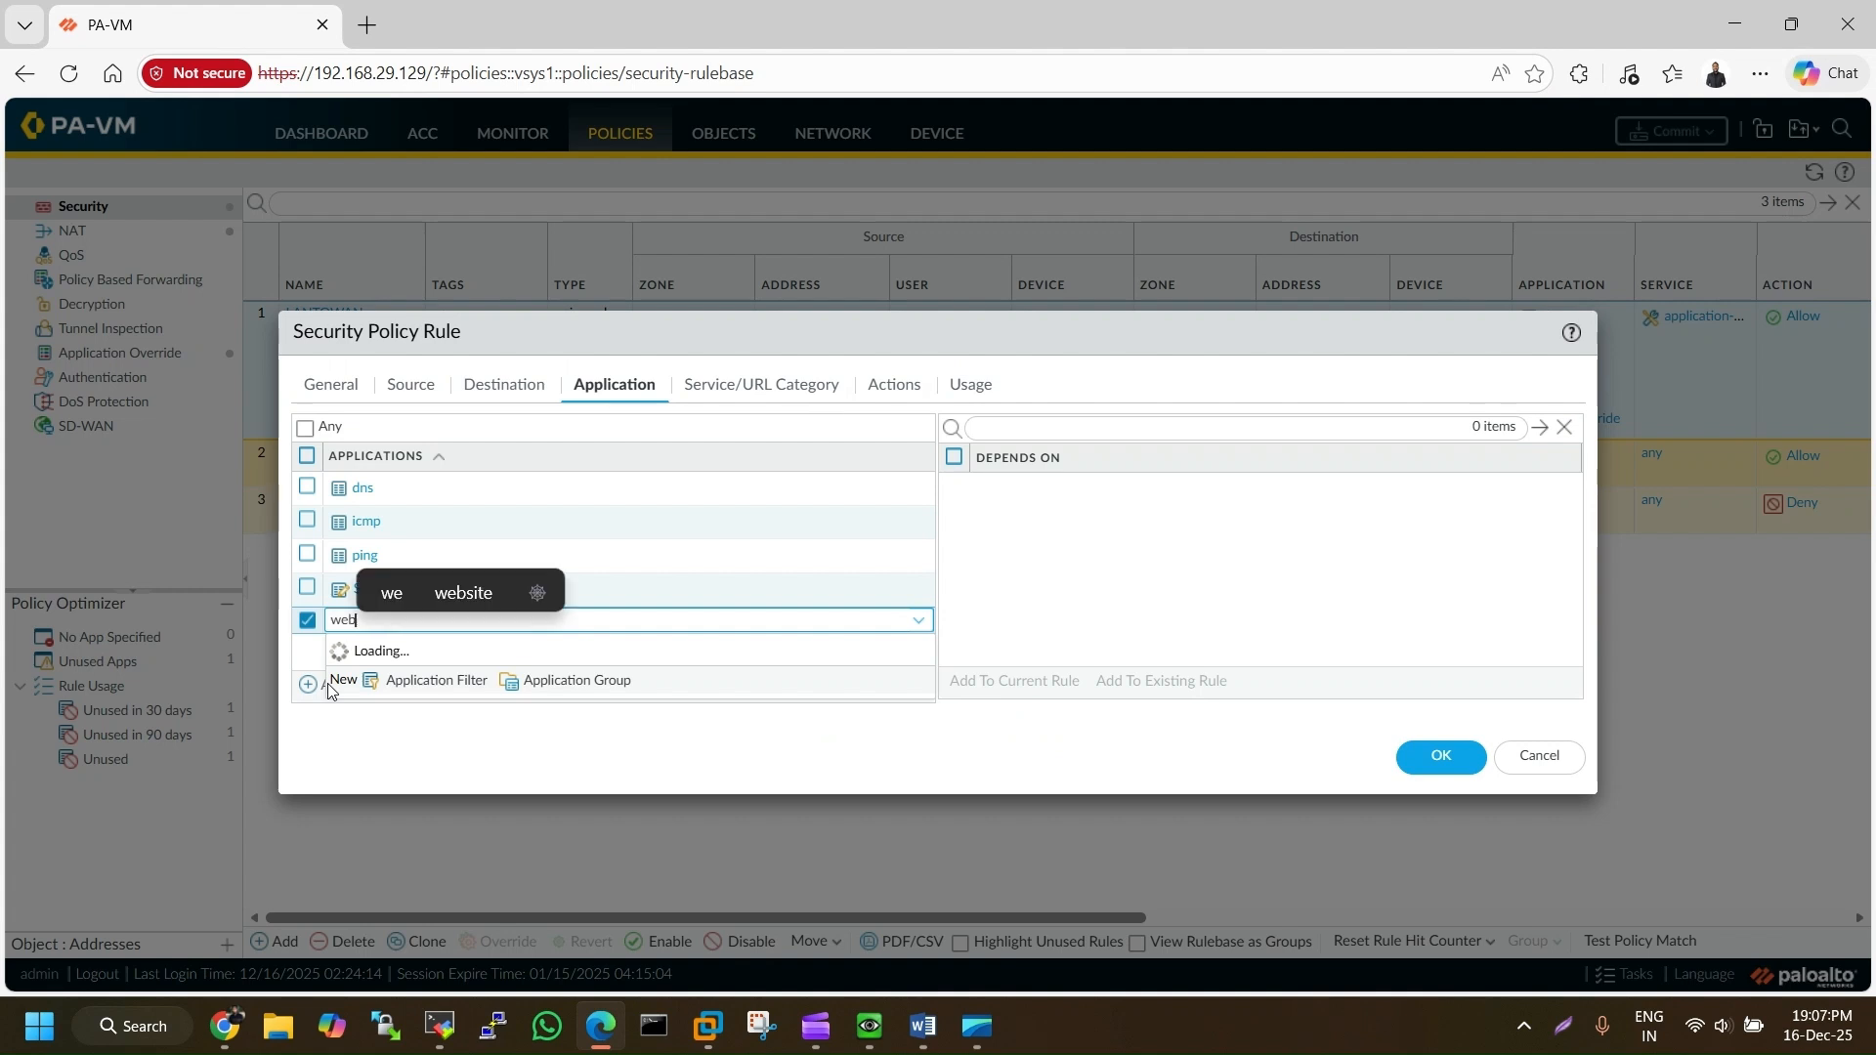
type("-bro")
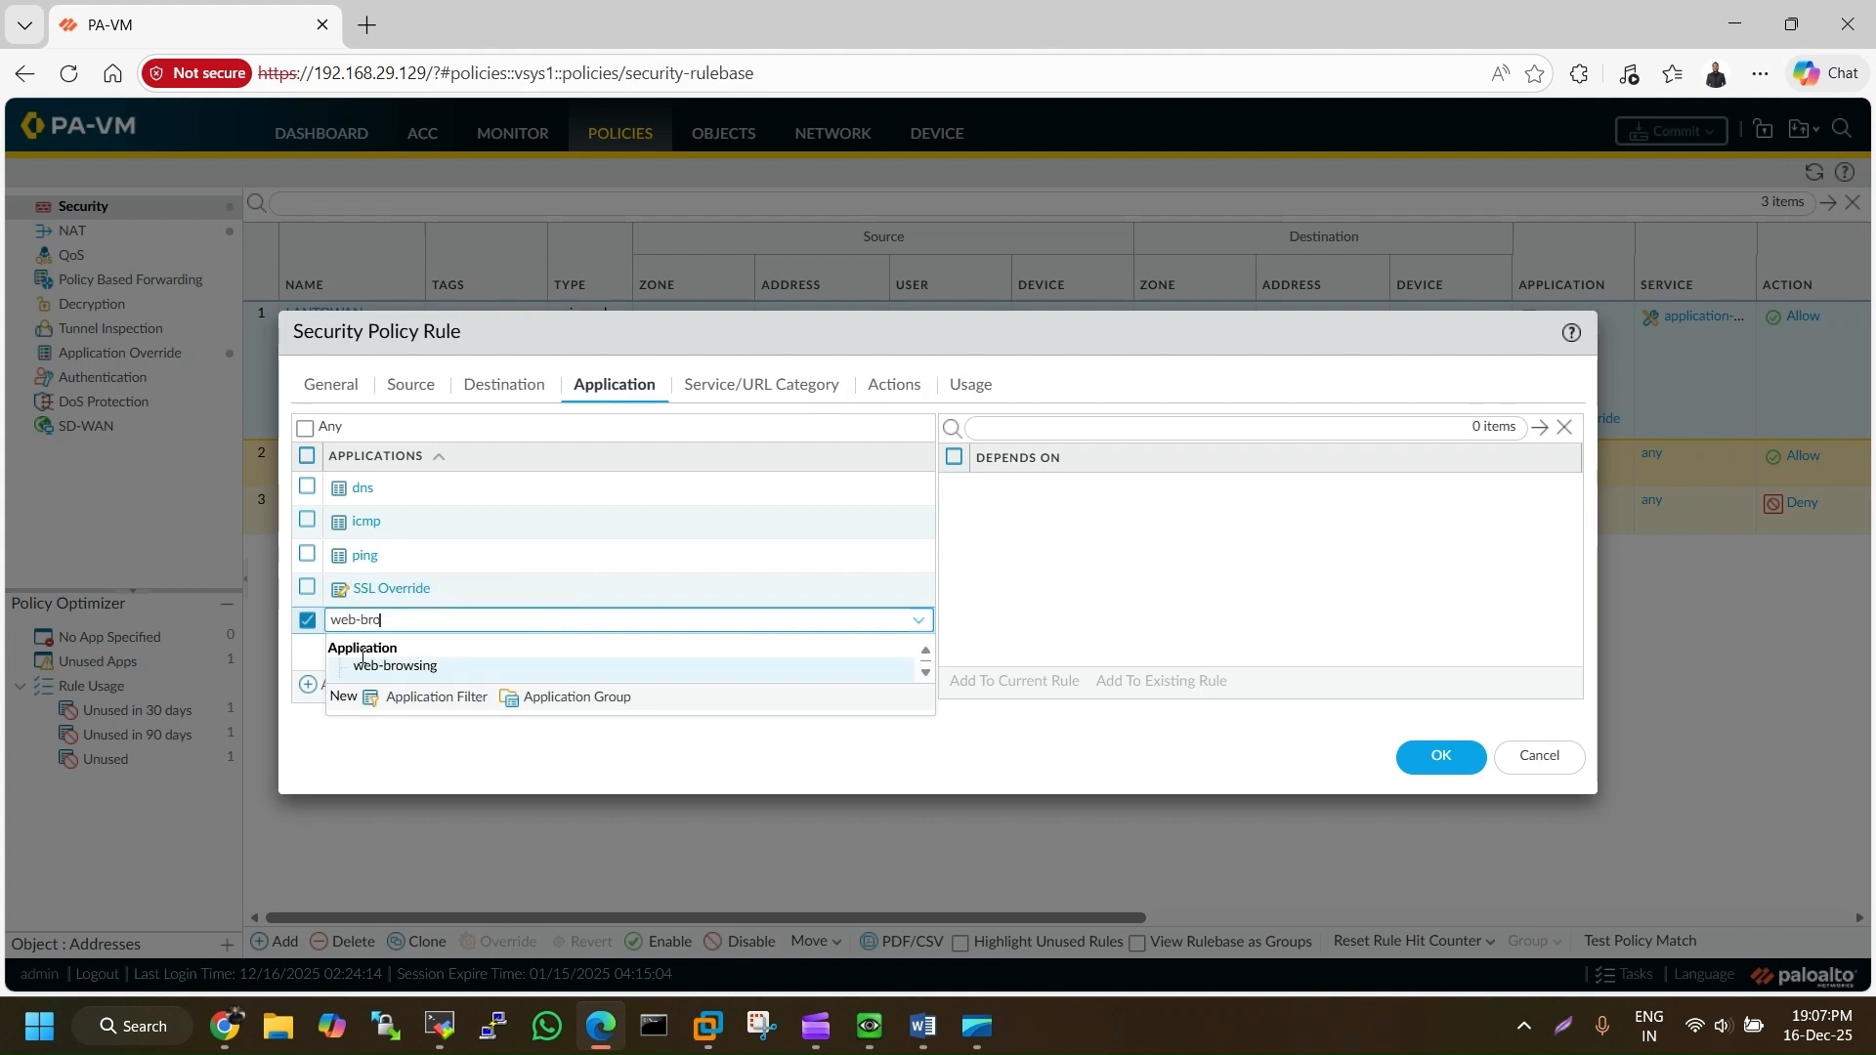
left_click(362, 661)
left_click(1439, 759)
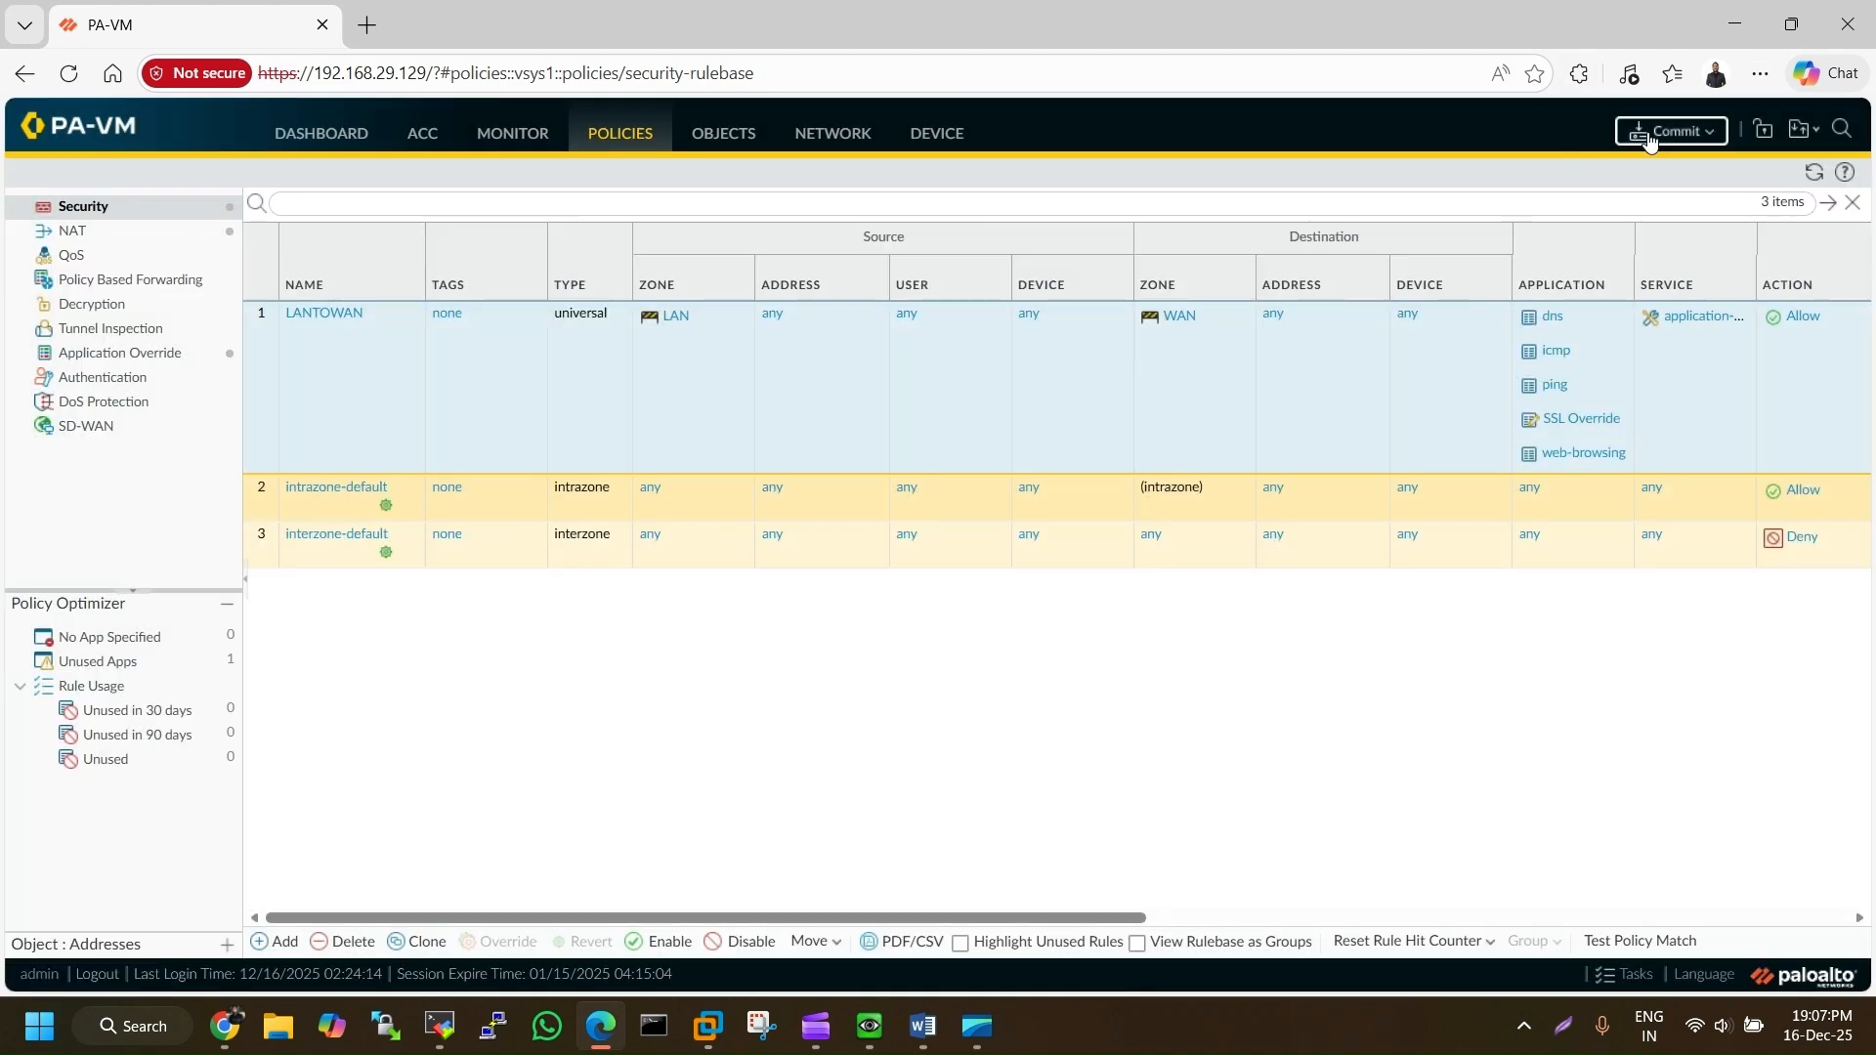
left_click(1648, 137)
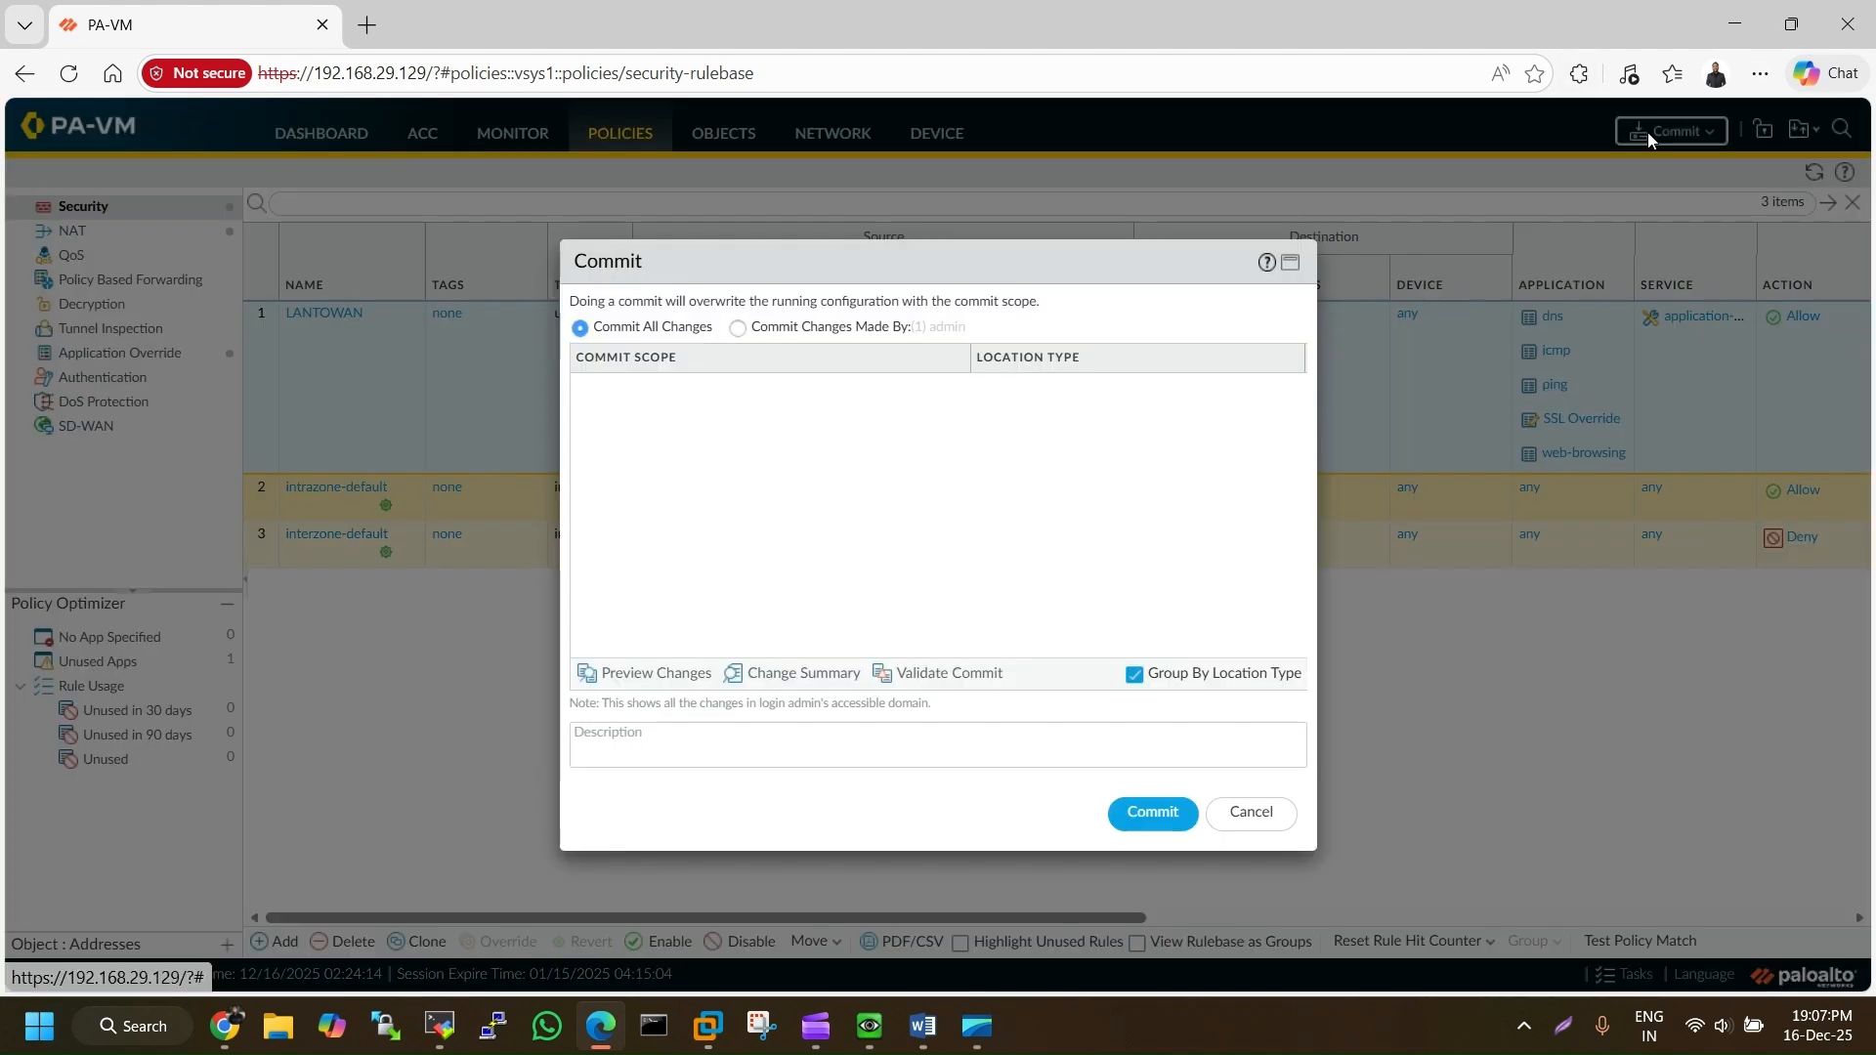
left_click(1119, 820)
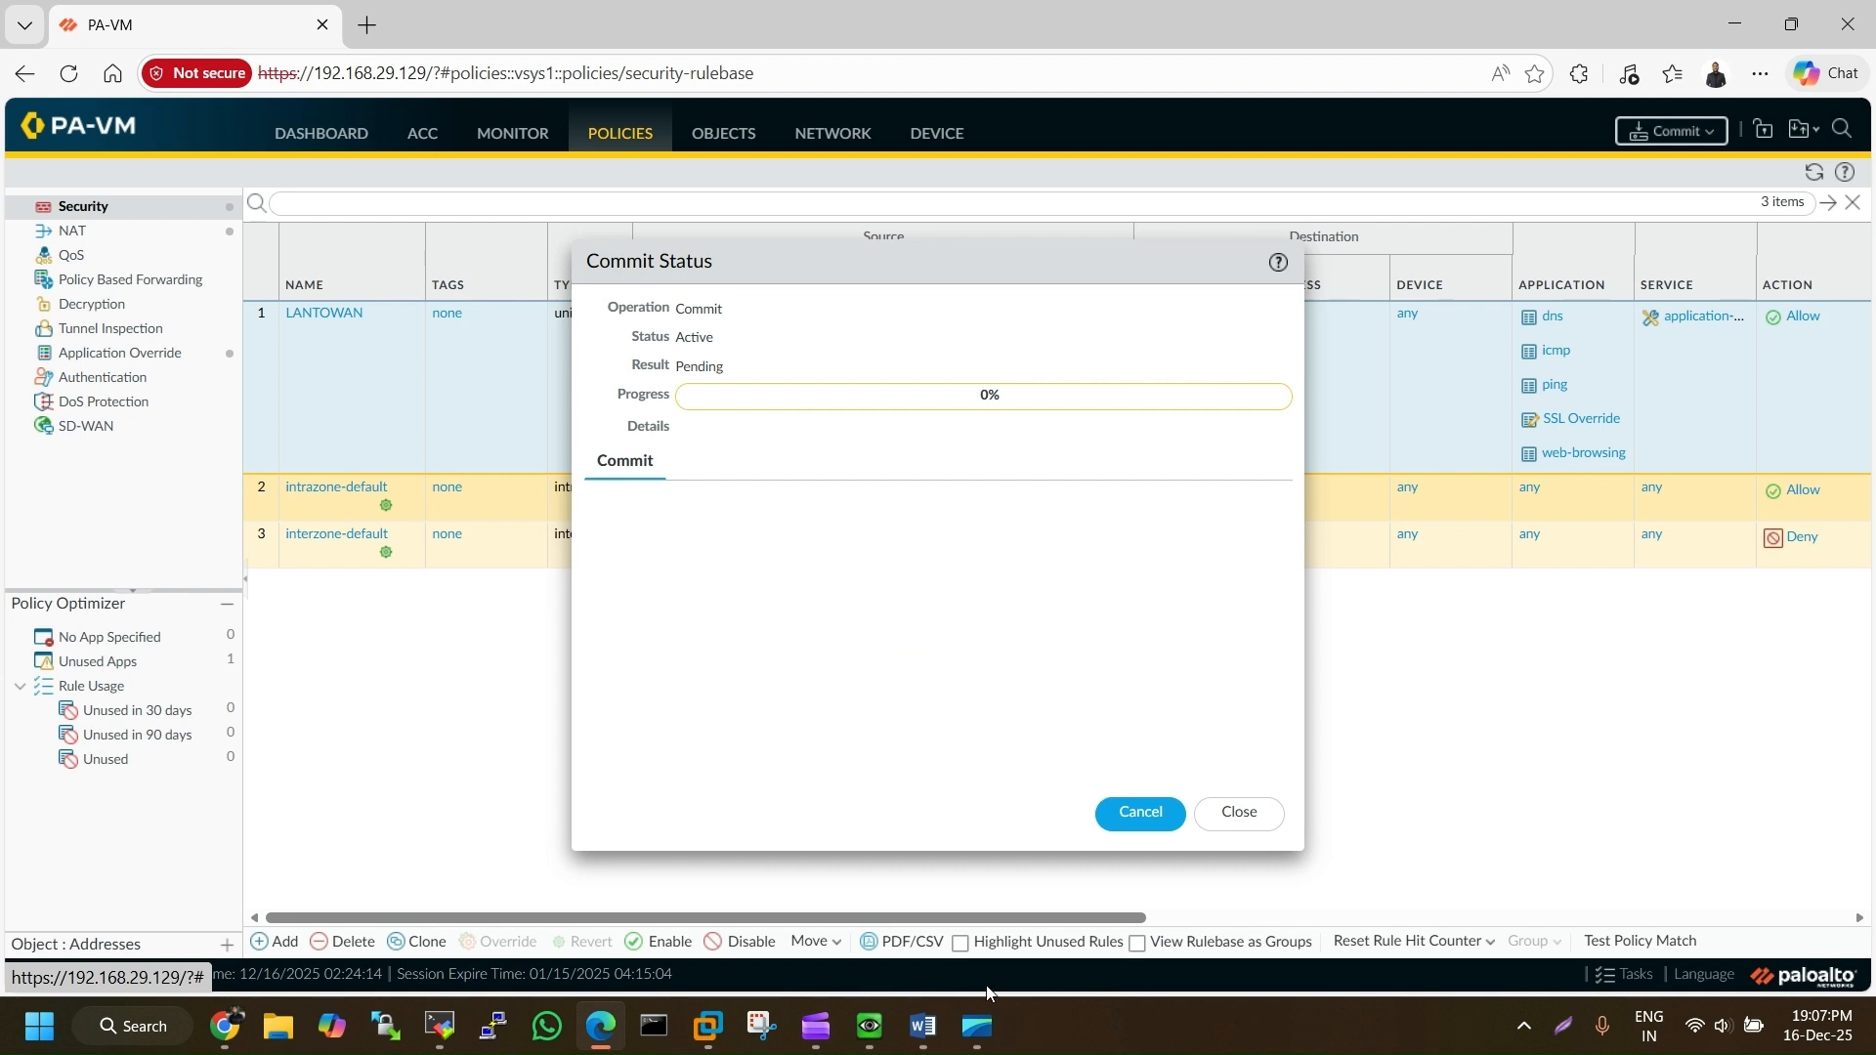
Search Google in the Windows VM for "port 80 websites list" and open the BuiltWith Trends result in a new tab
mouse_move(870, 1026)
left_click(848, 901)
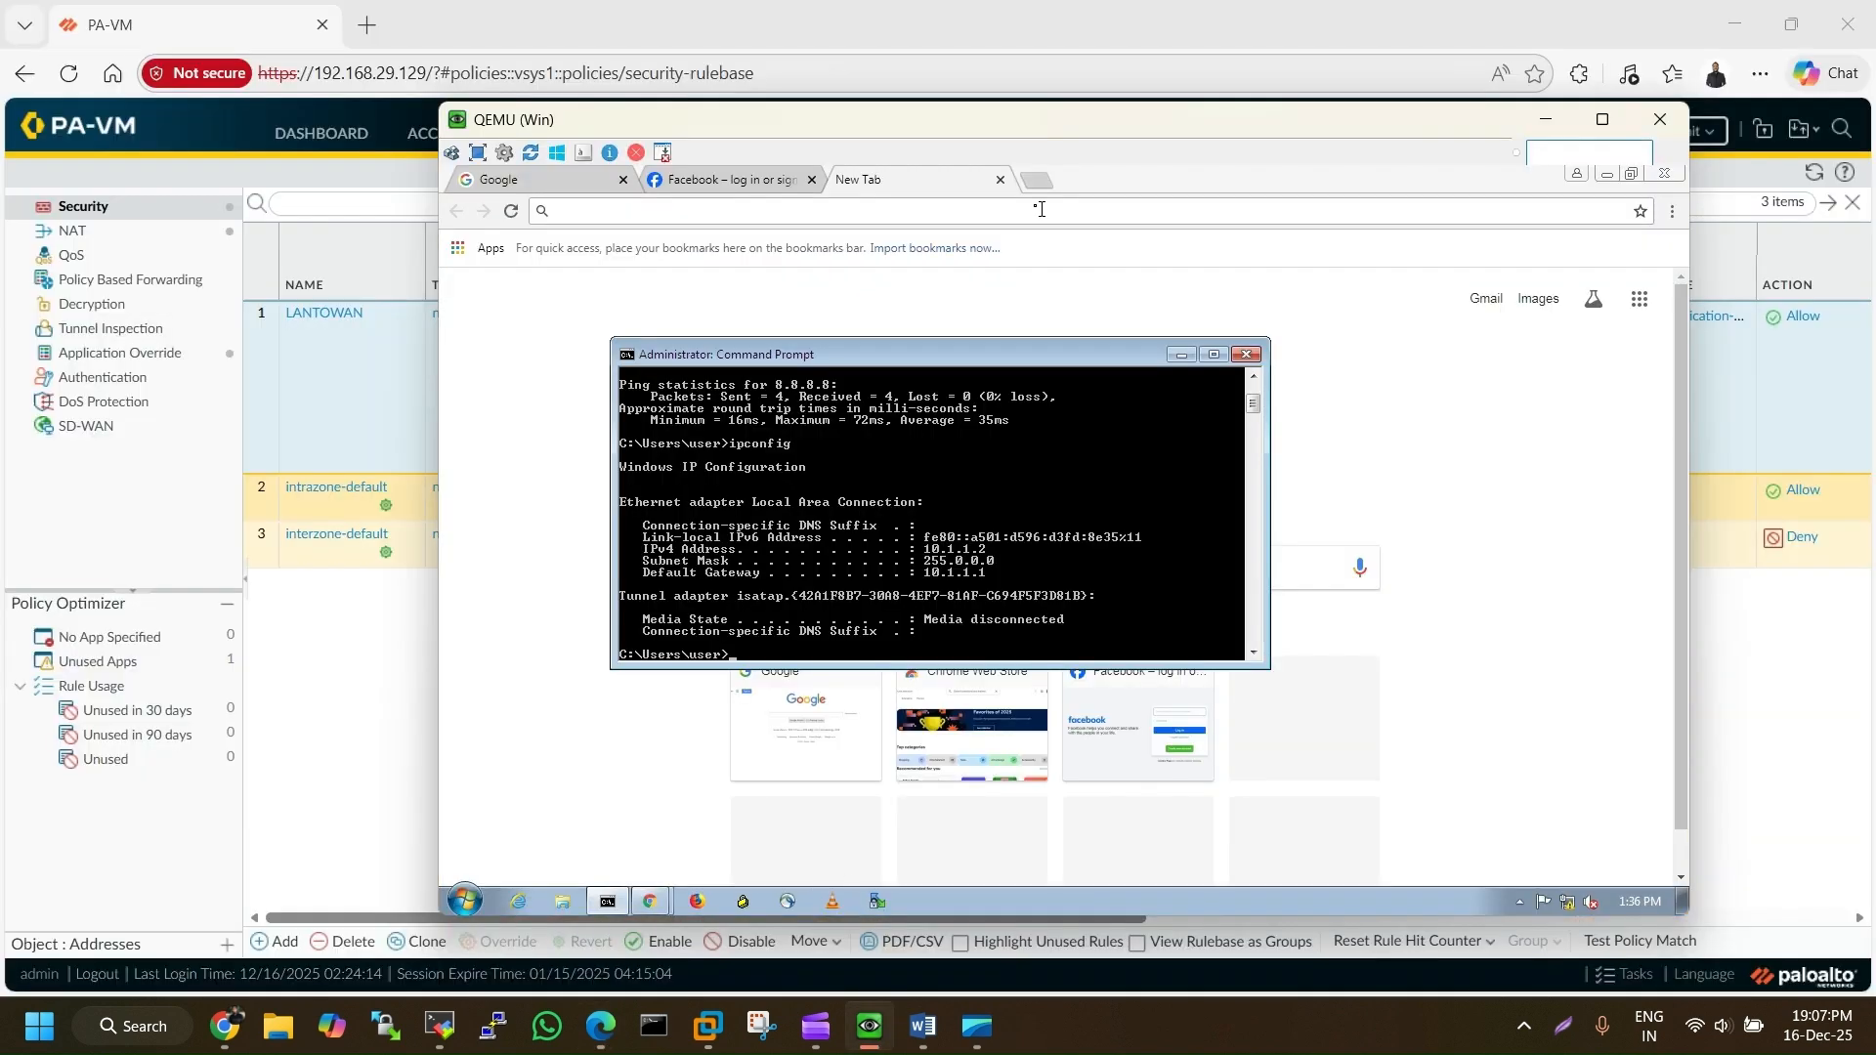
left_click(575, 181)
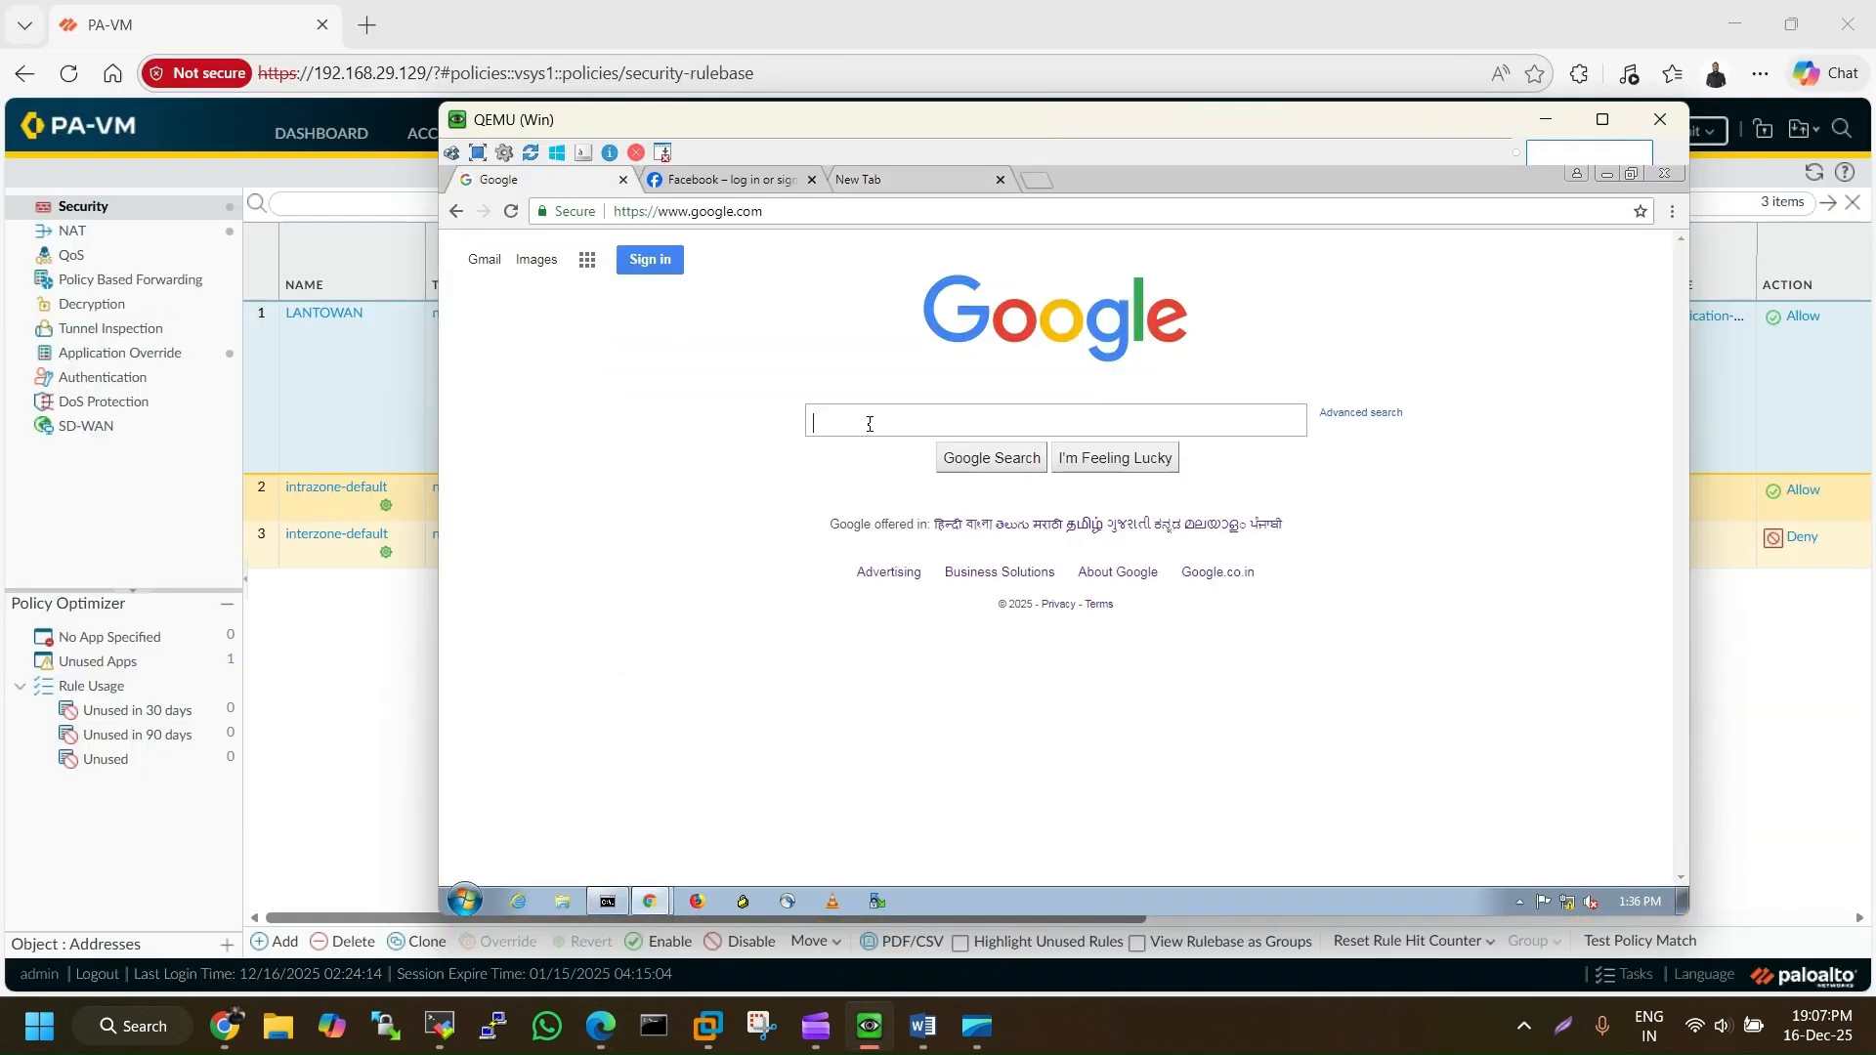
type("port ")
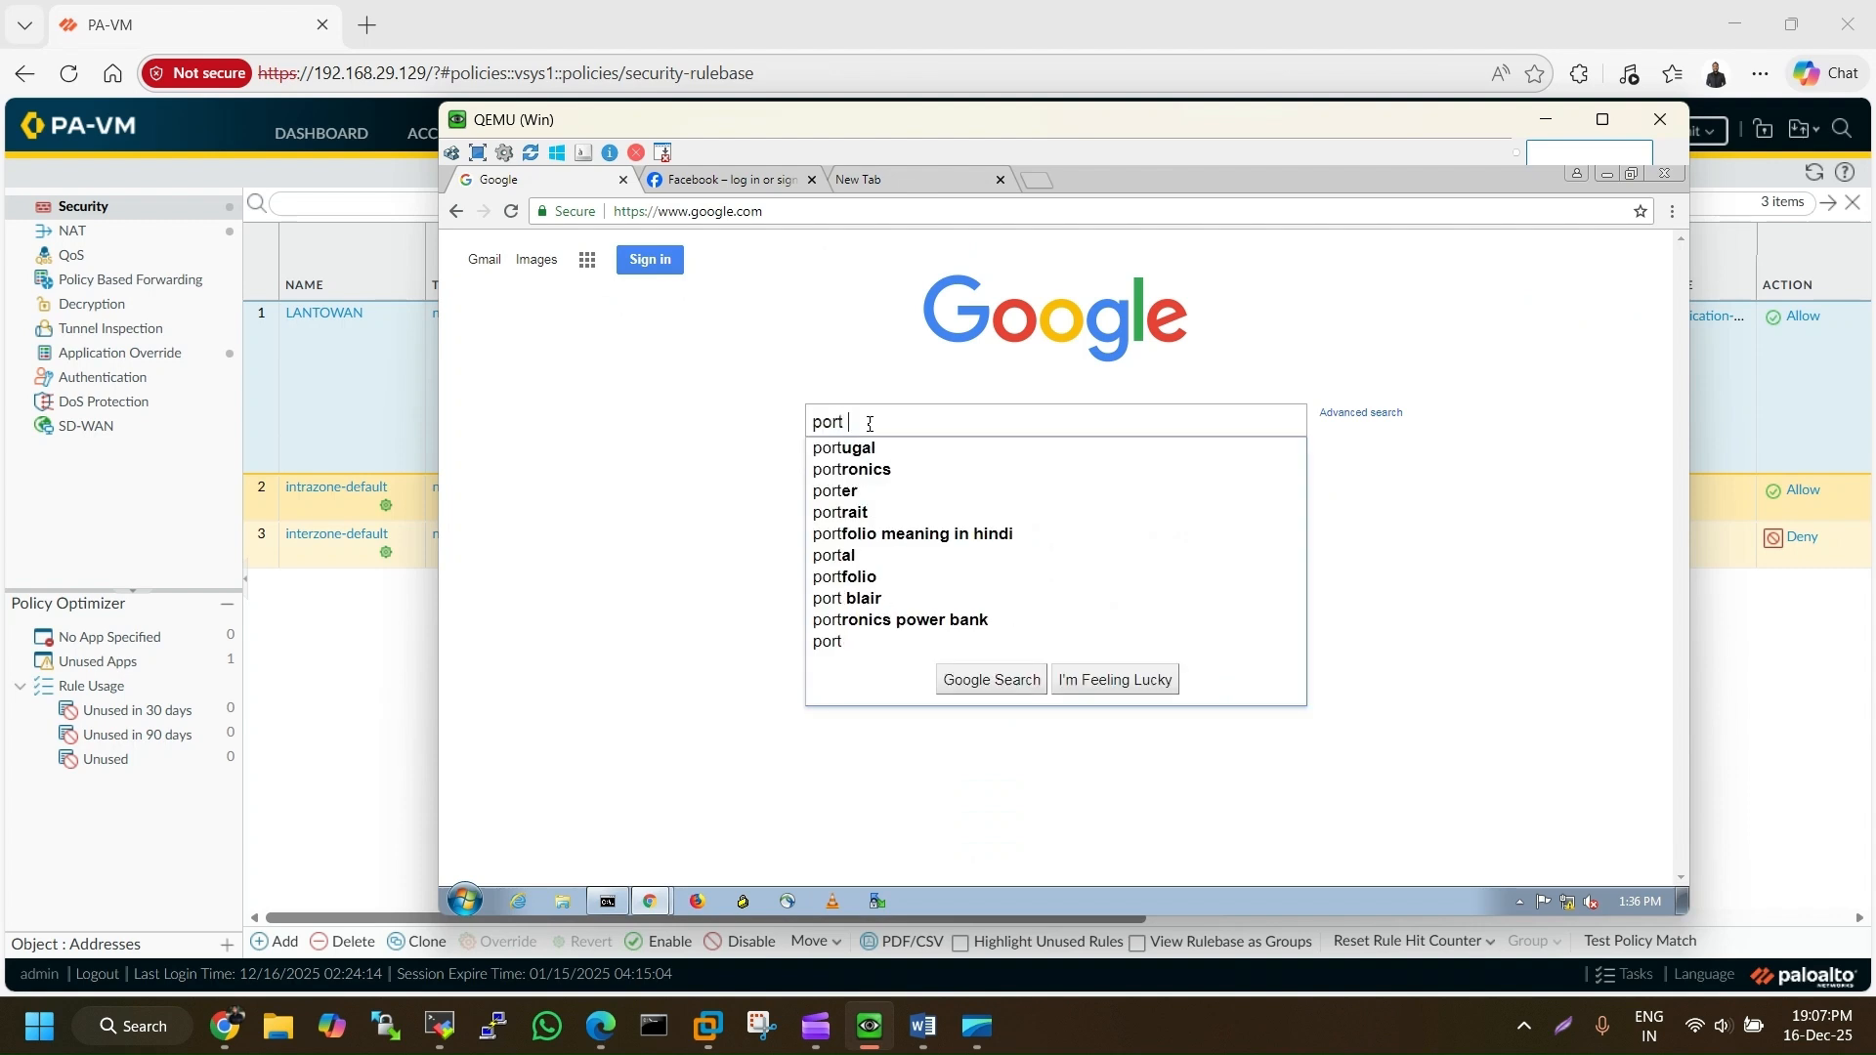
type("80")
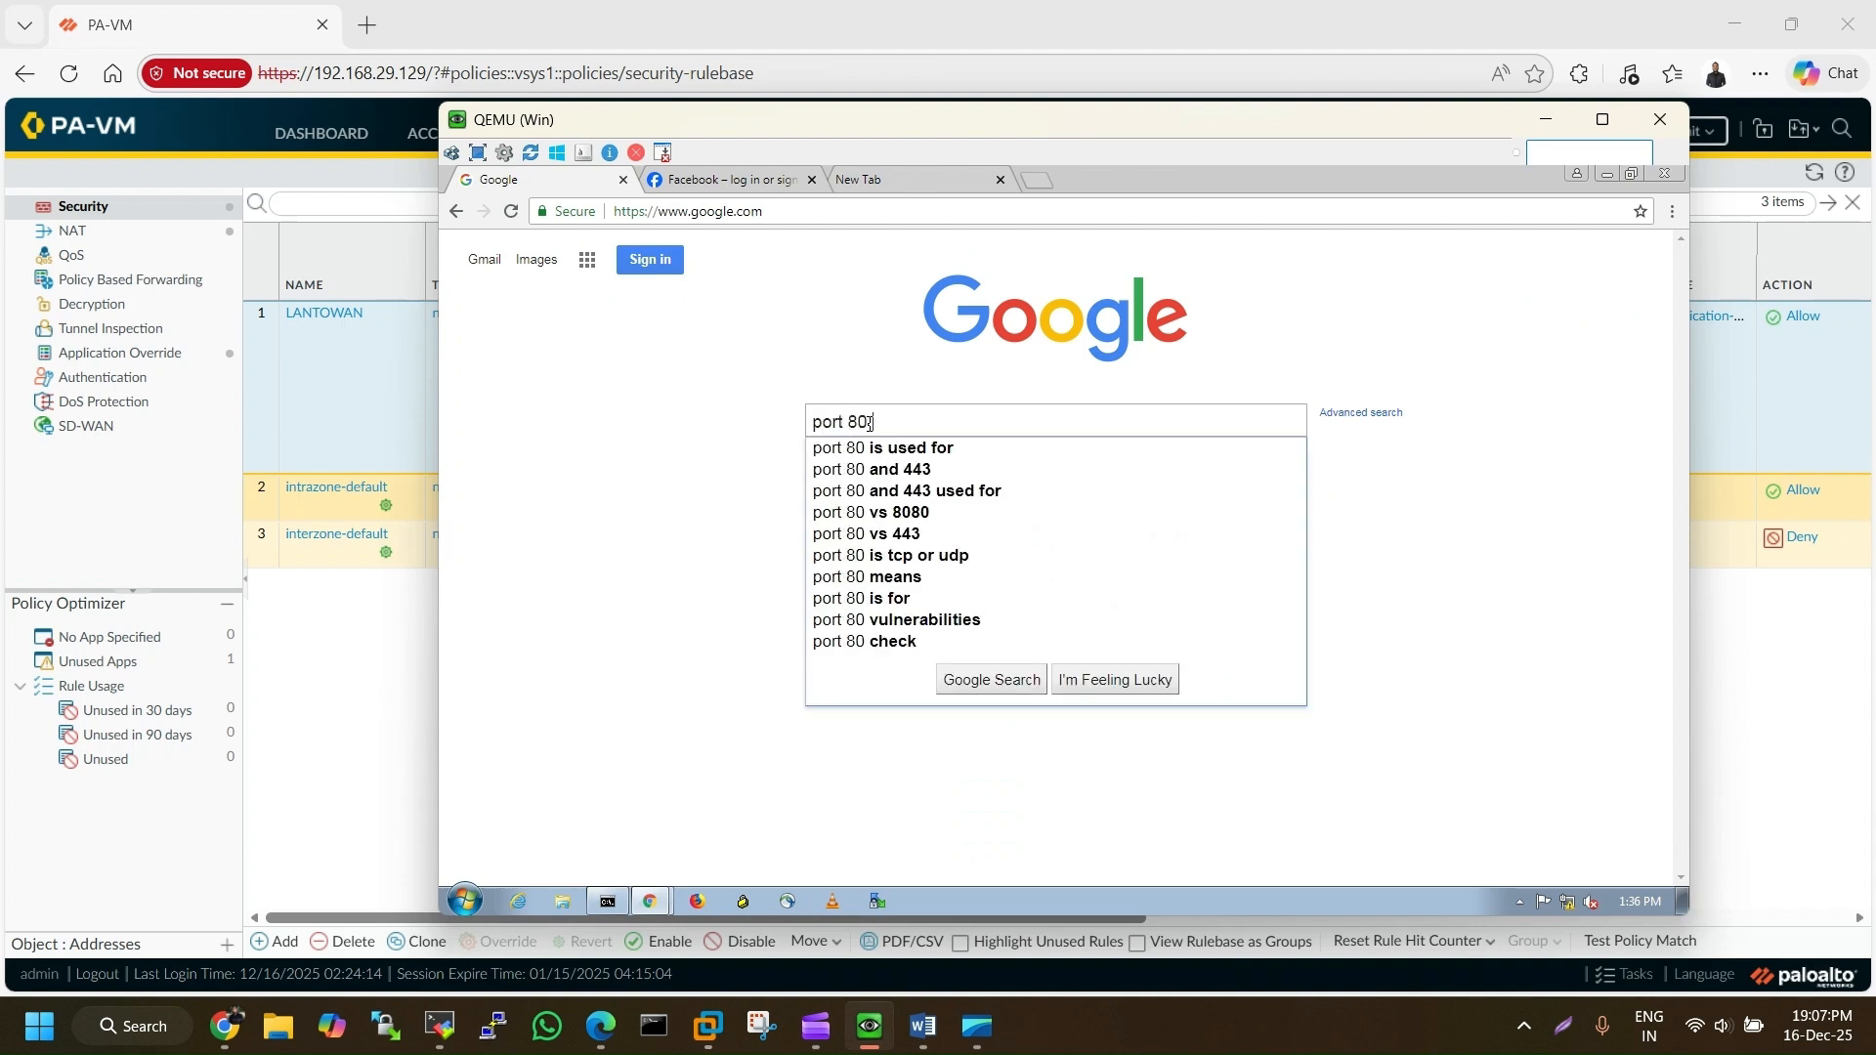
type(" sites")
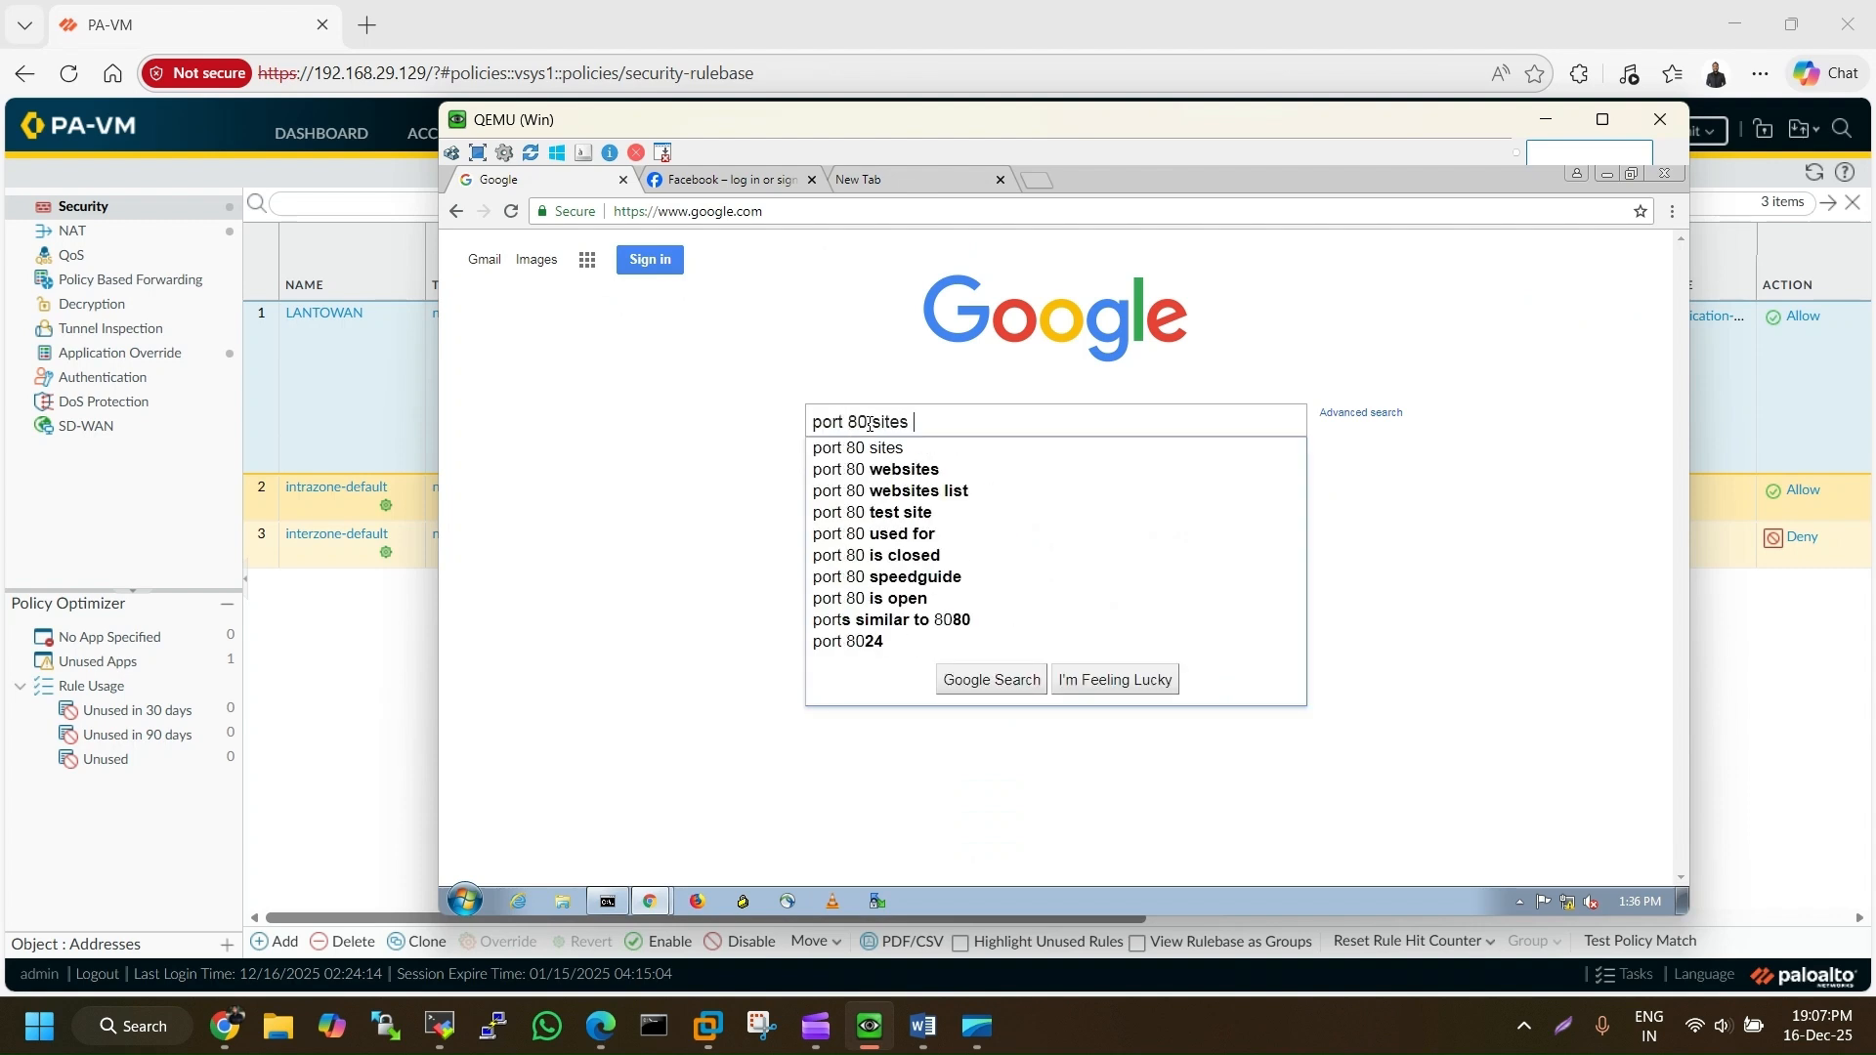
key("Down")
key("Down")
key("Down")
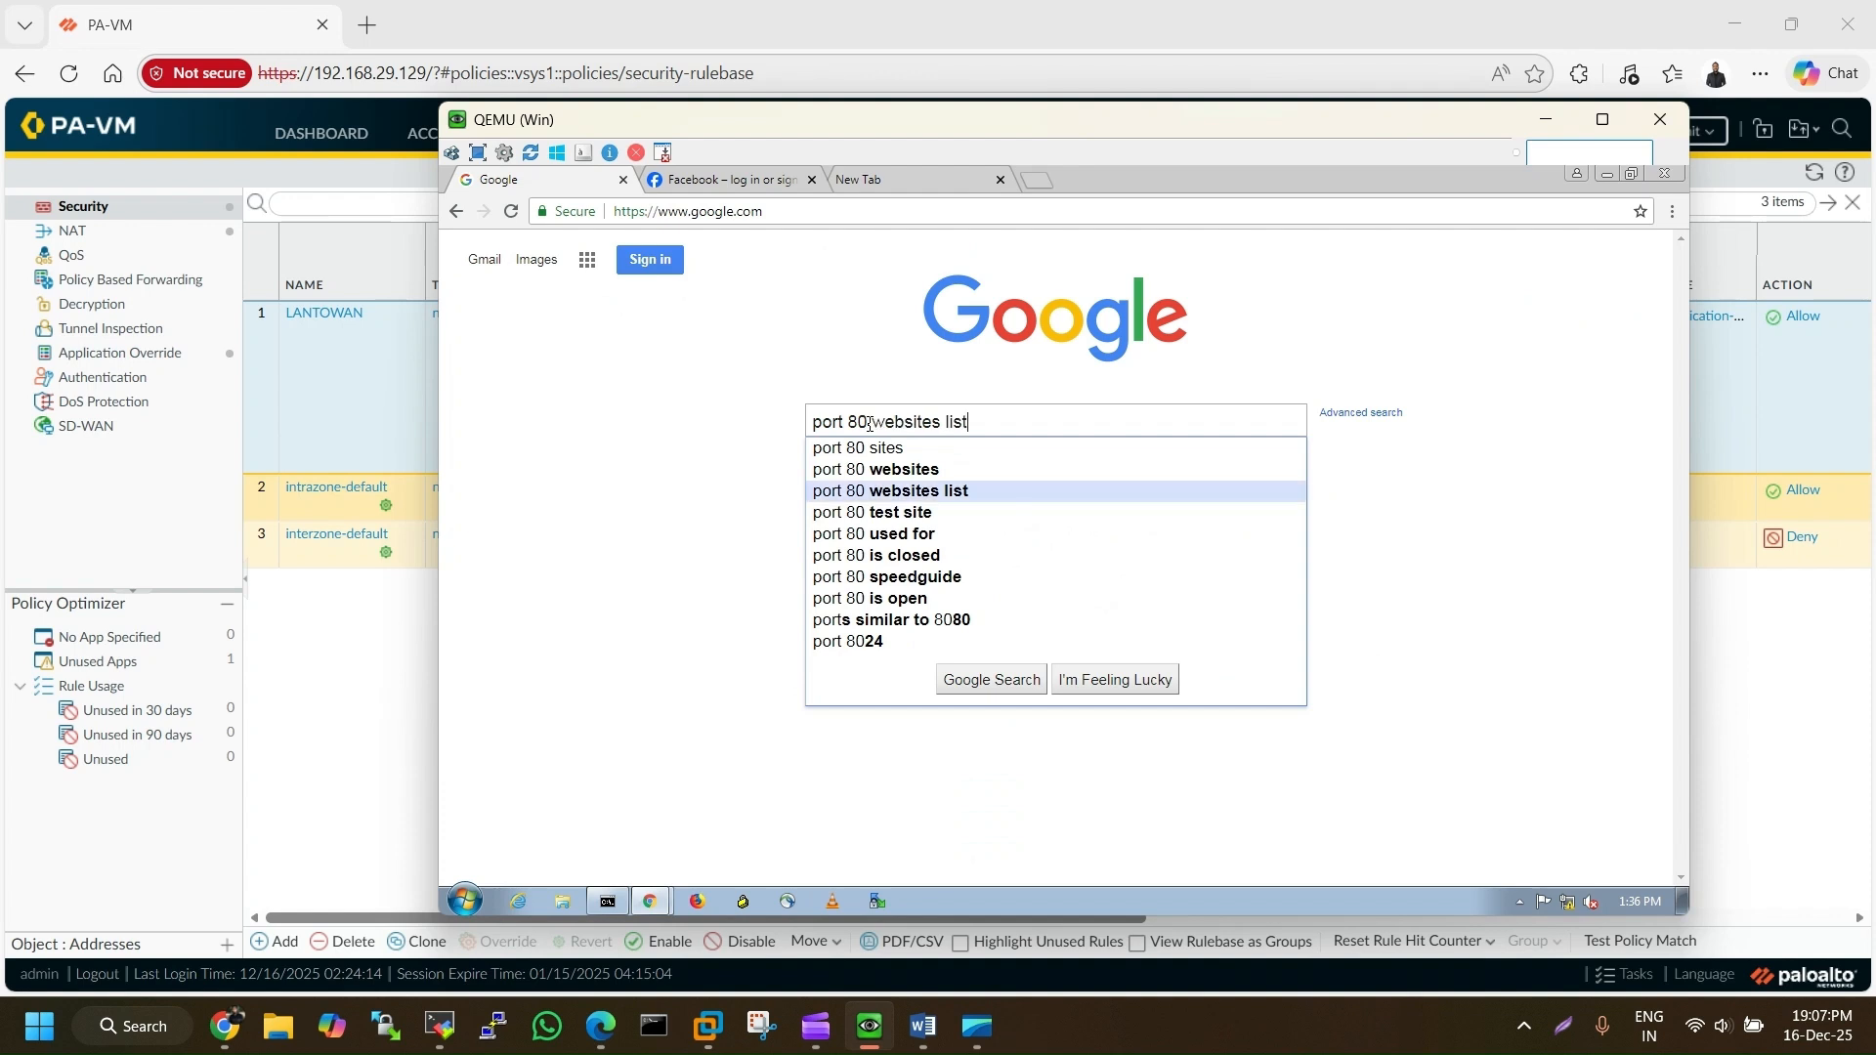
key("Return")
middle_click(816, 430)
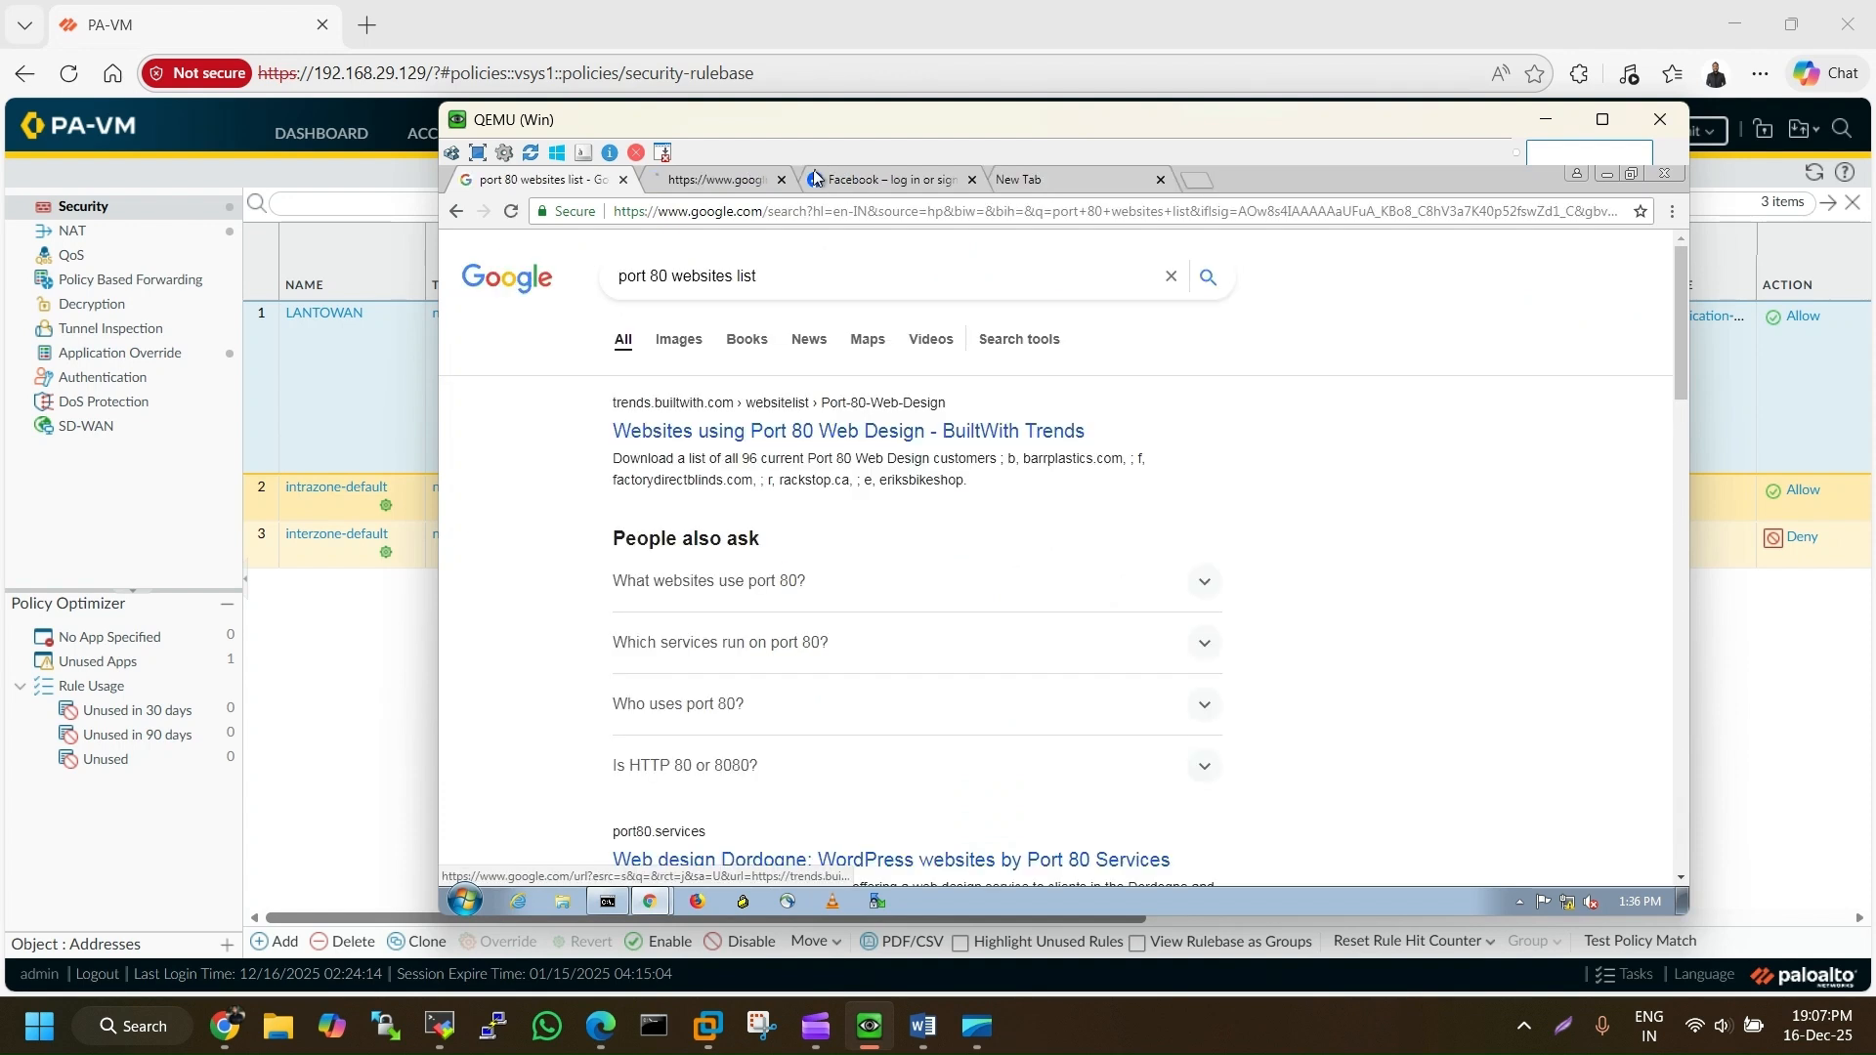
left_click(720, 180)
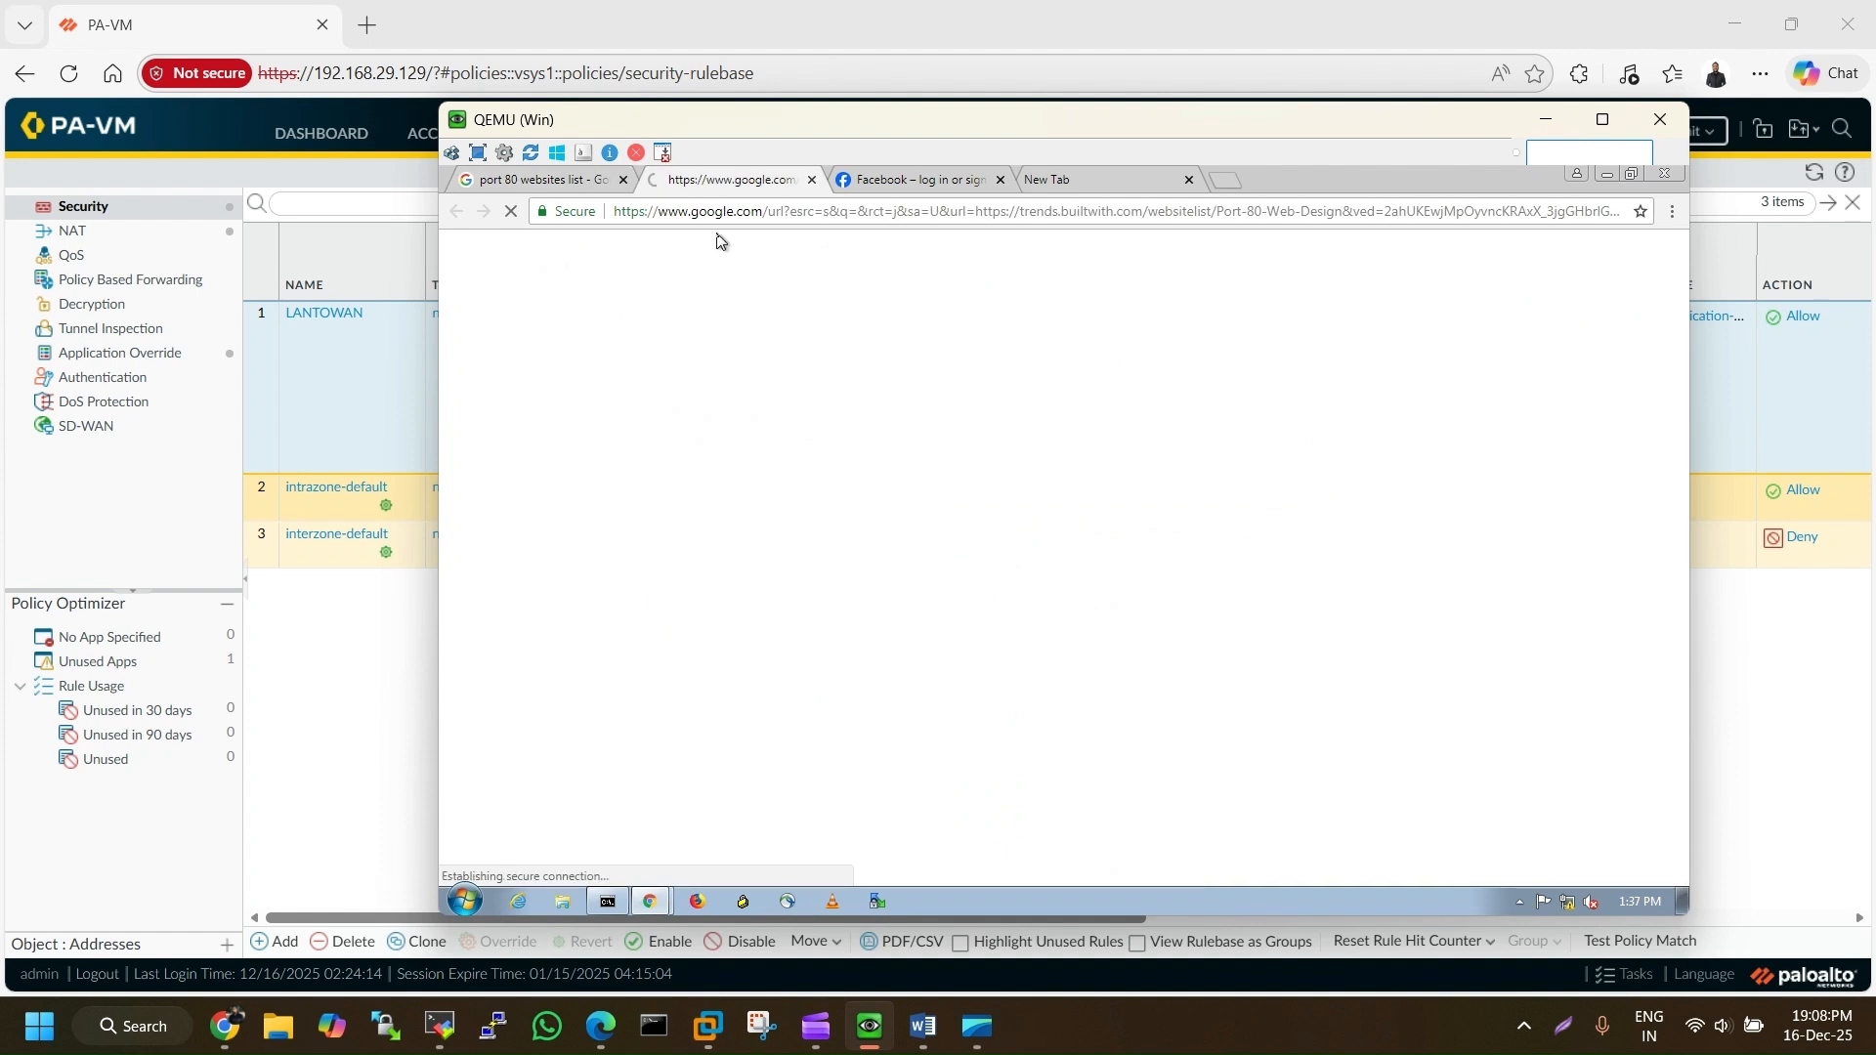
Check the commit's progress in PA-VM, close its status, and review the Application Override and Security rules
left_click_drag(923, 119, 1435, 462)
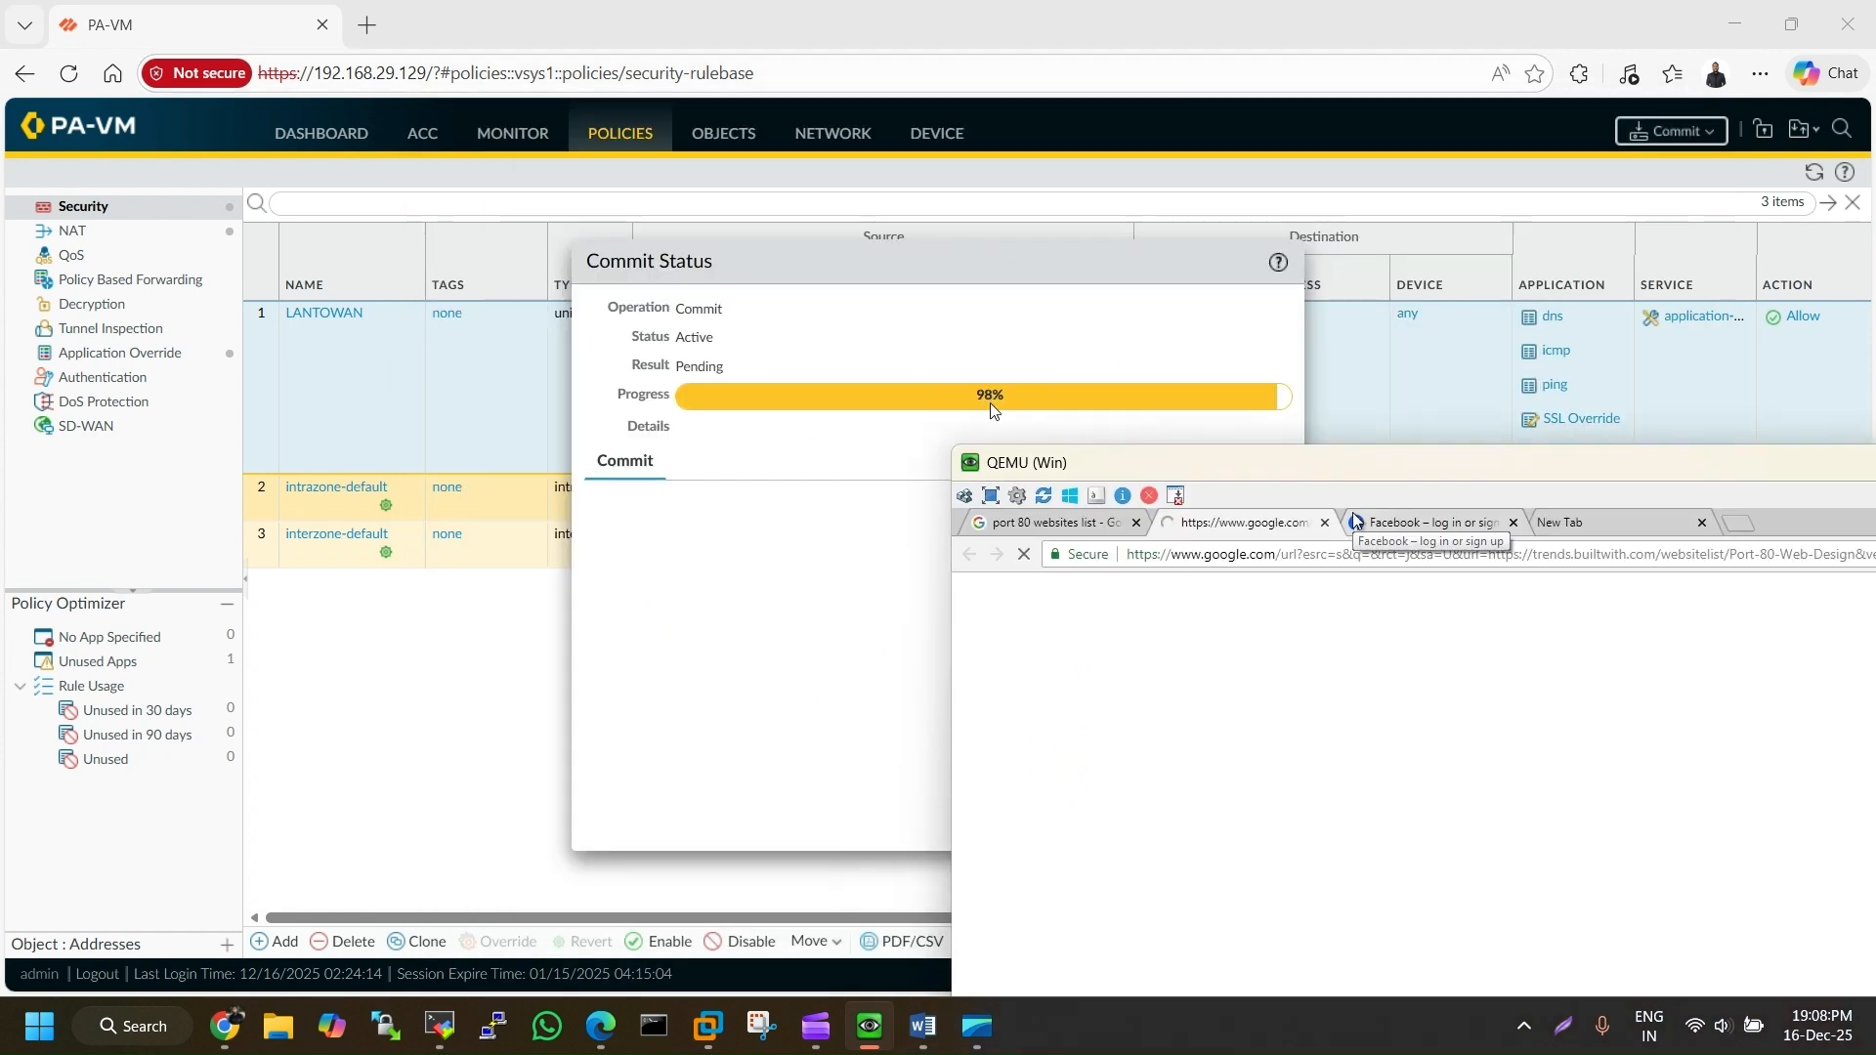
left_click_drag(1203, 474, 1307, 255)
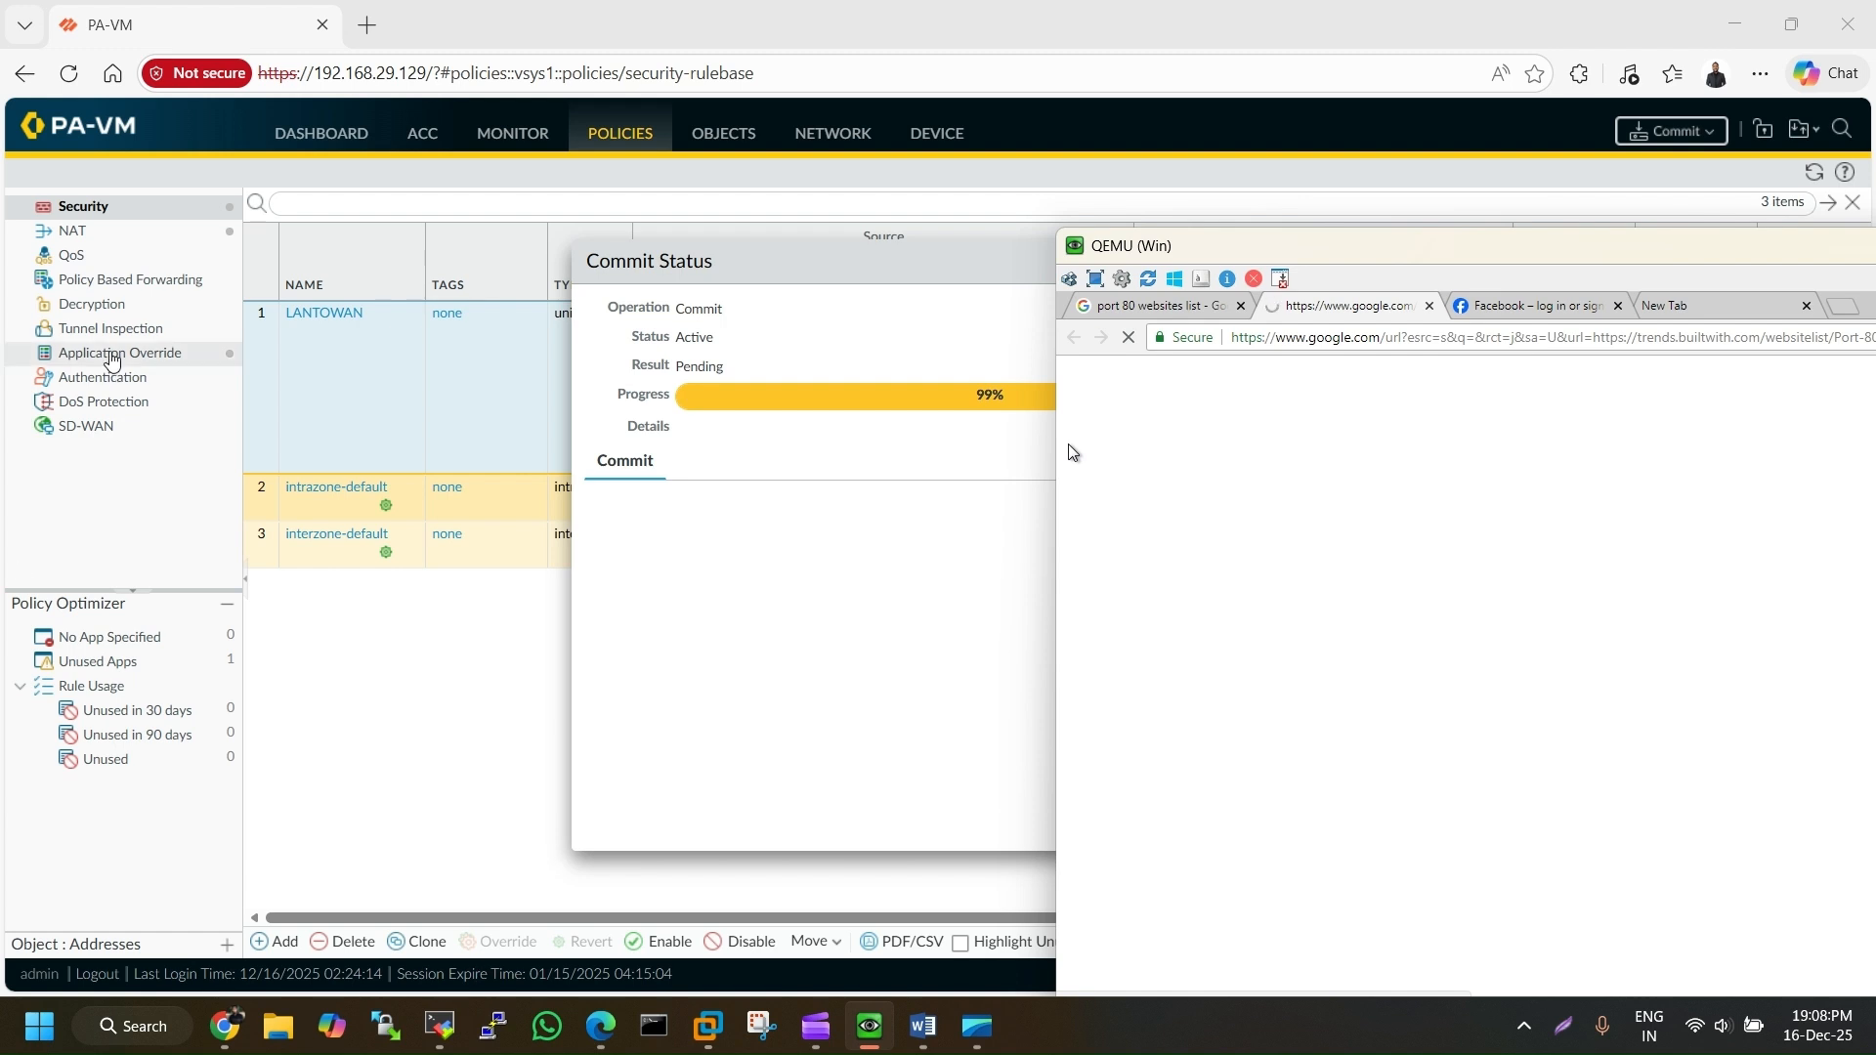
left_click(113, 361)
left_click(1266, 811)
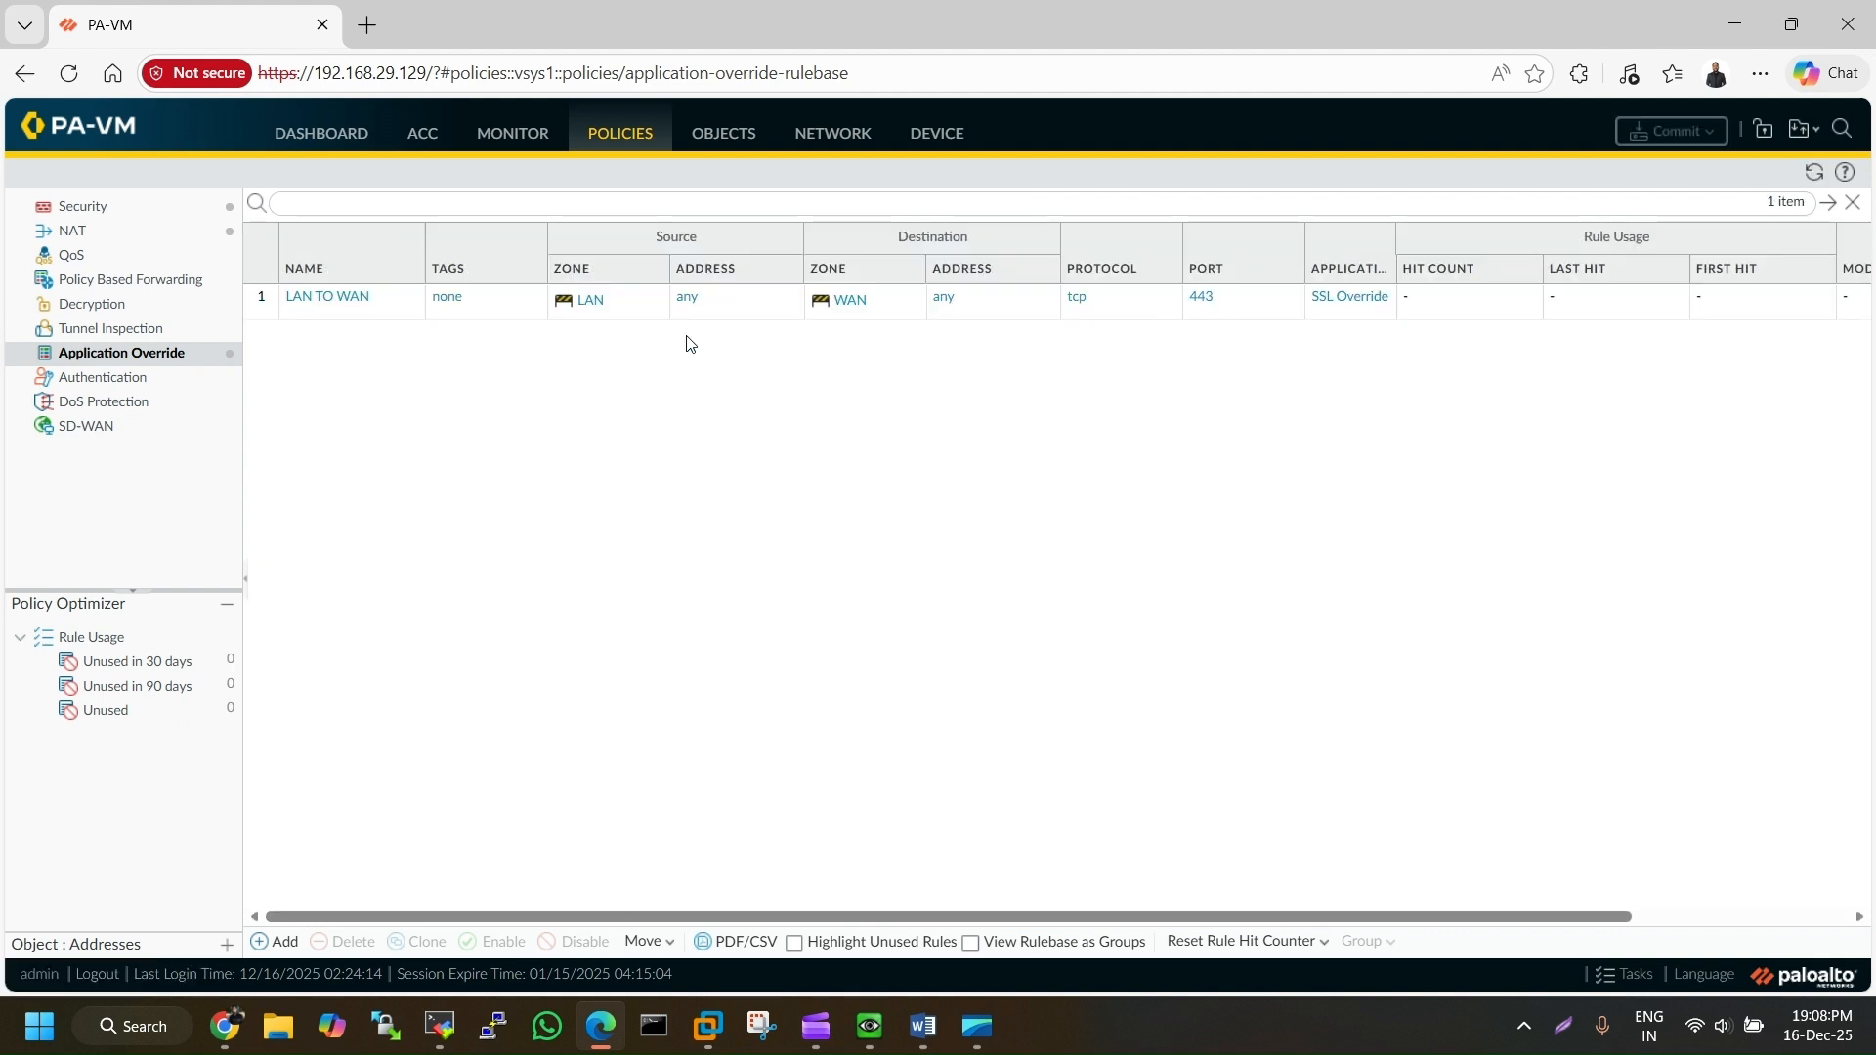
left_click(78, 206)
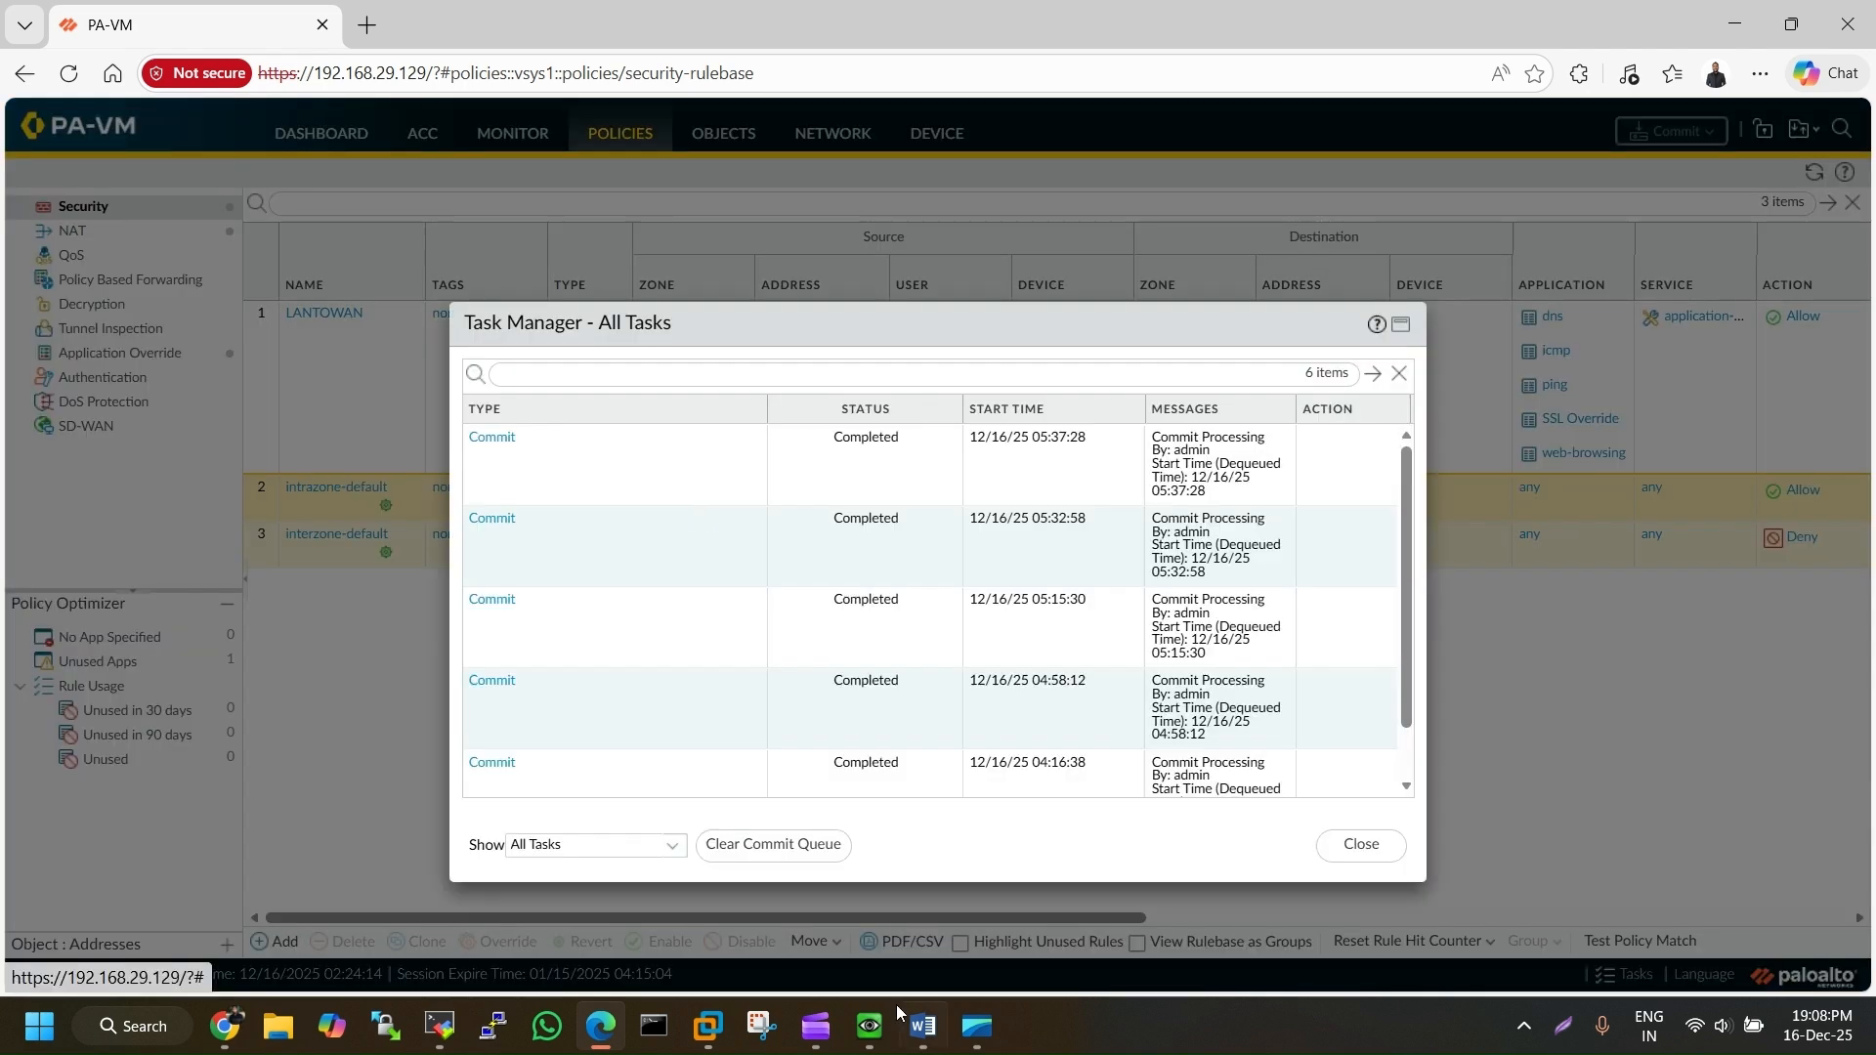
Return to the Windows VM and reload the page opened from the BuiltWith Trends result
left_click(873, 1018)
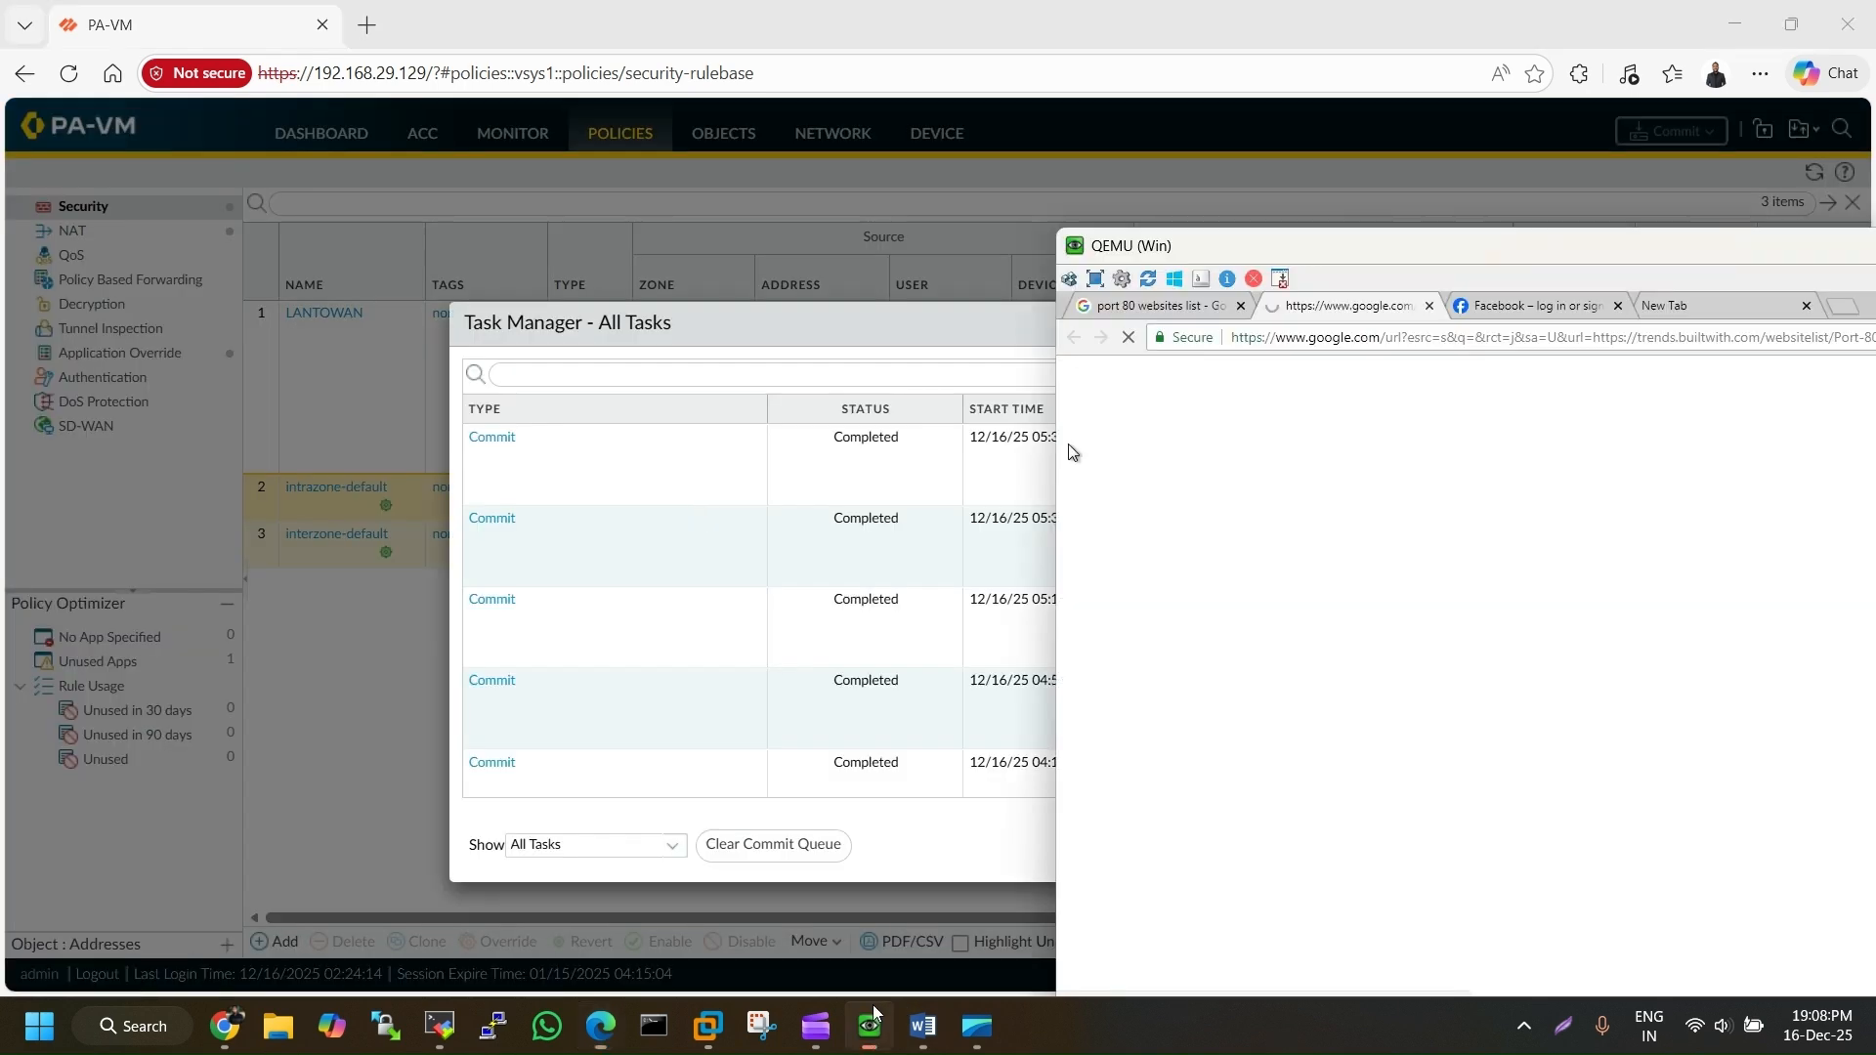
left_click_drag(1322, 246, 696, 133)
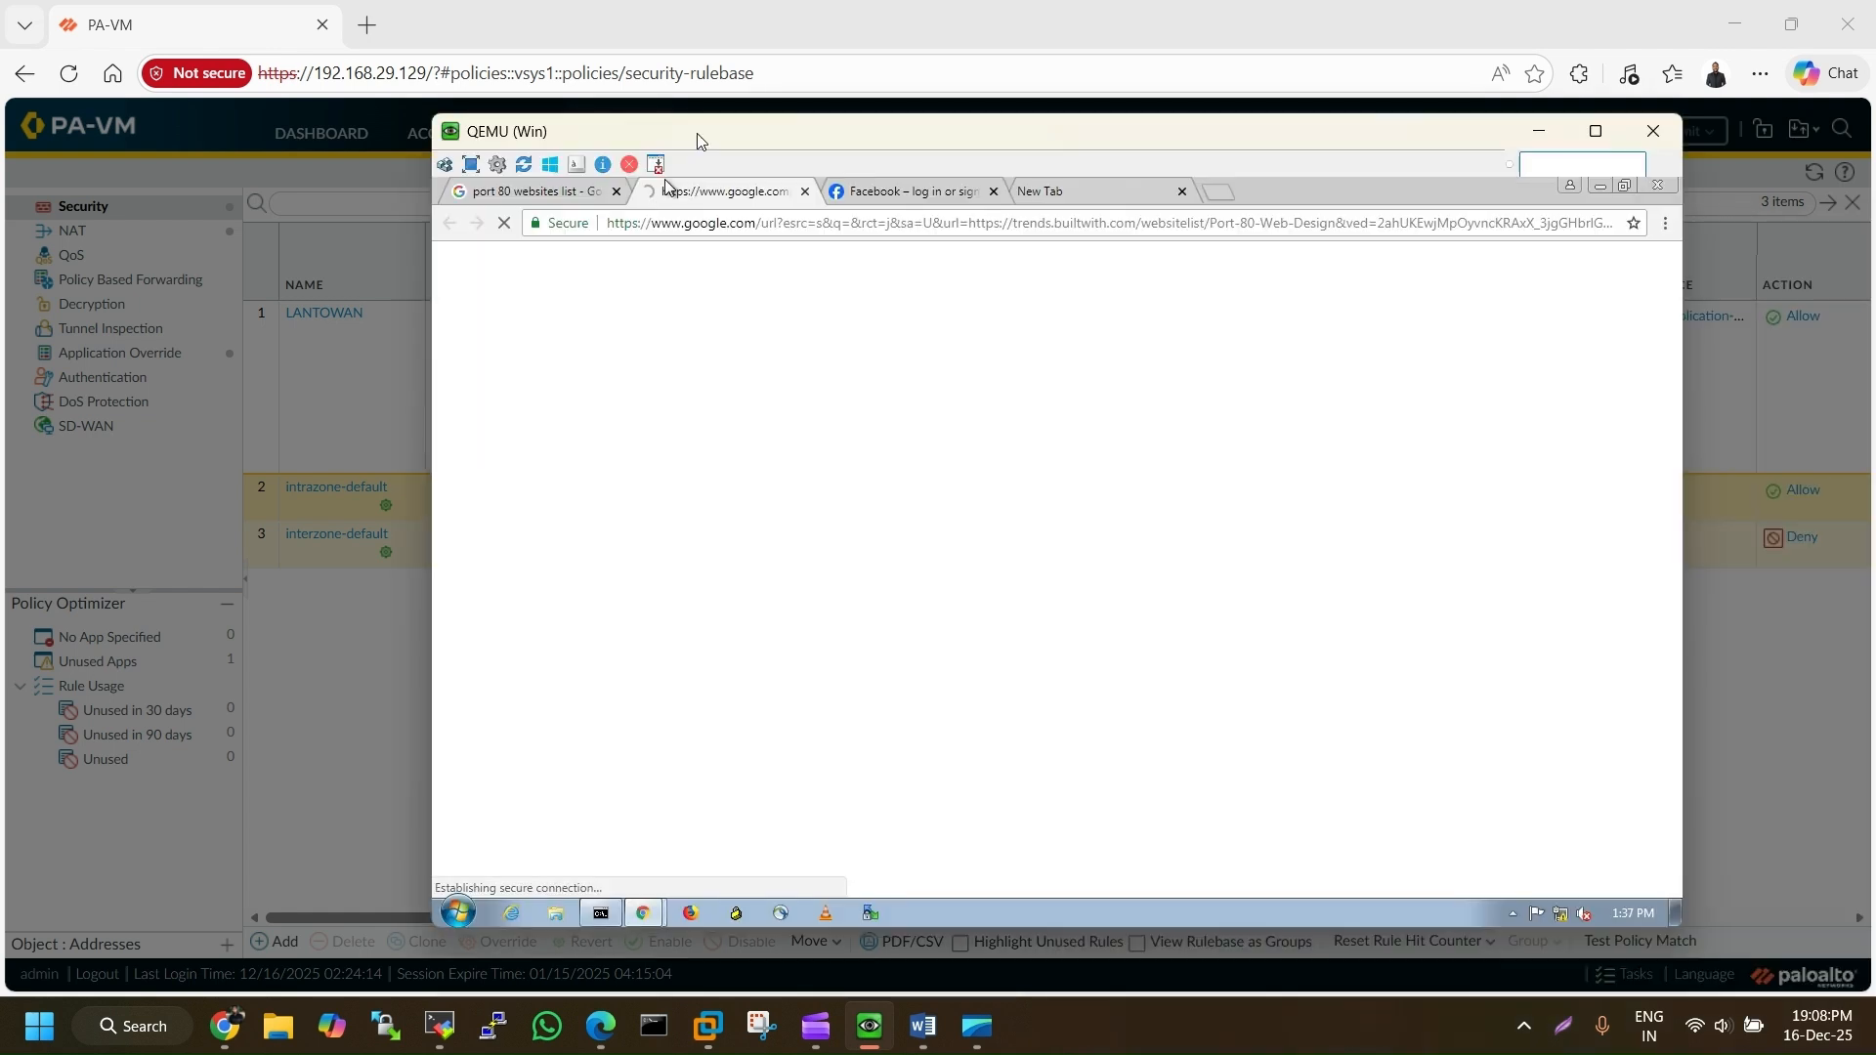
left_click(504, 223)
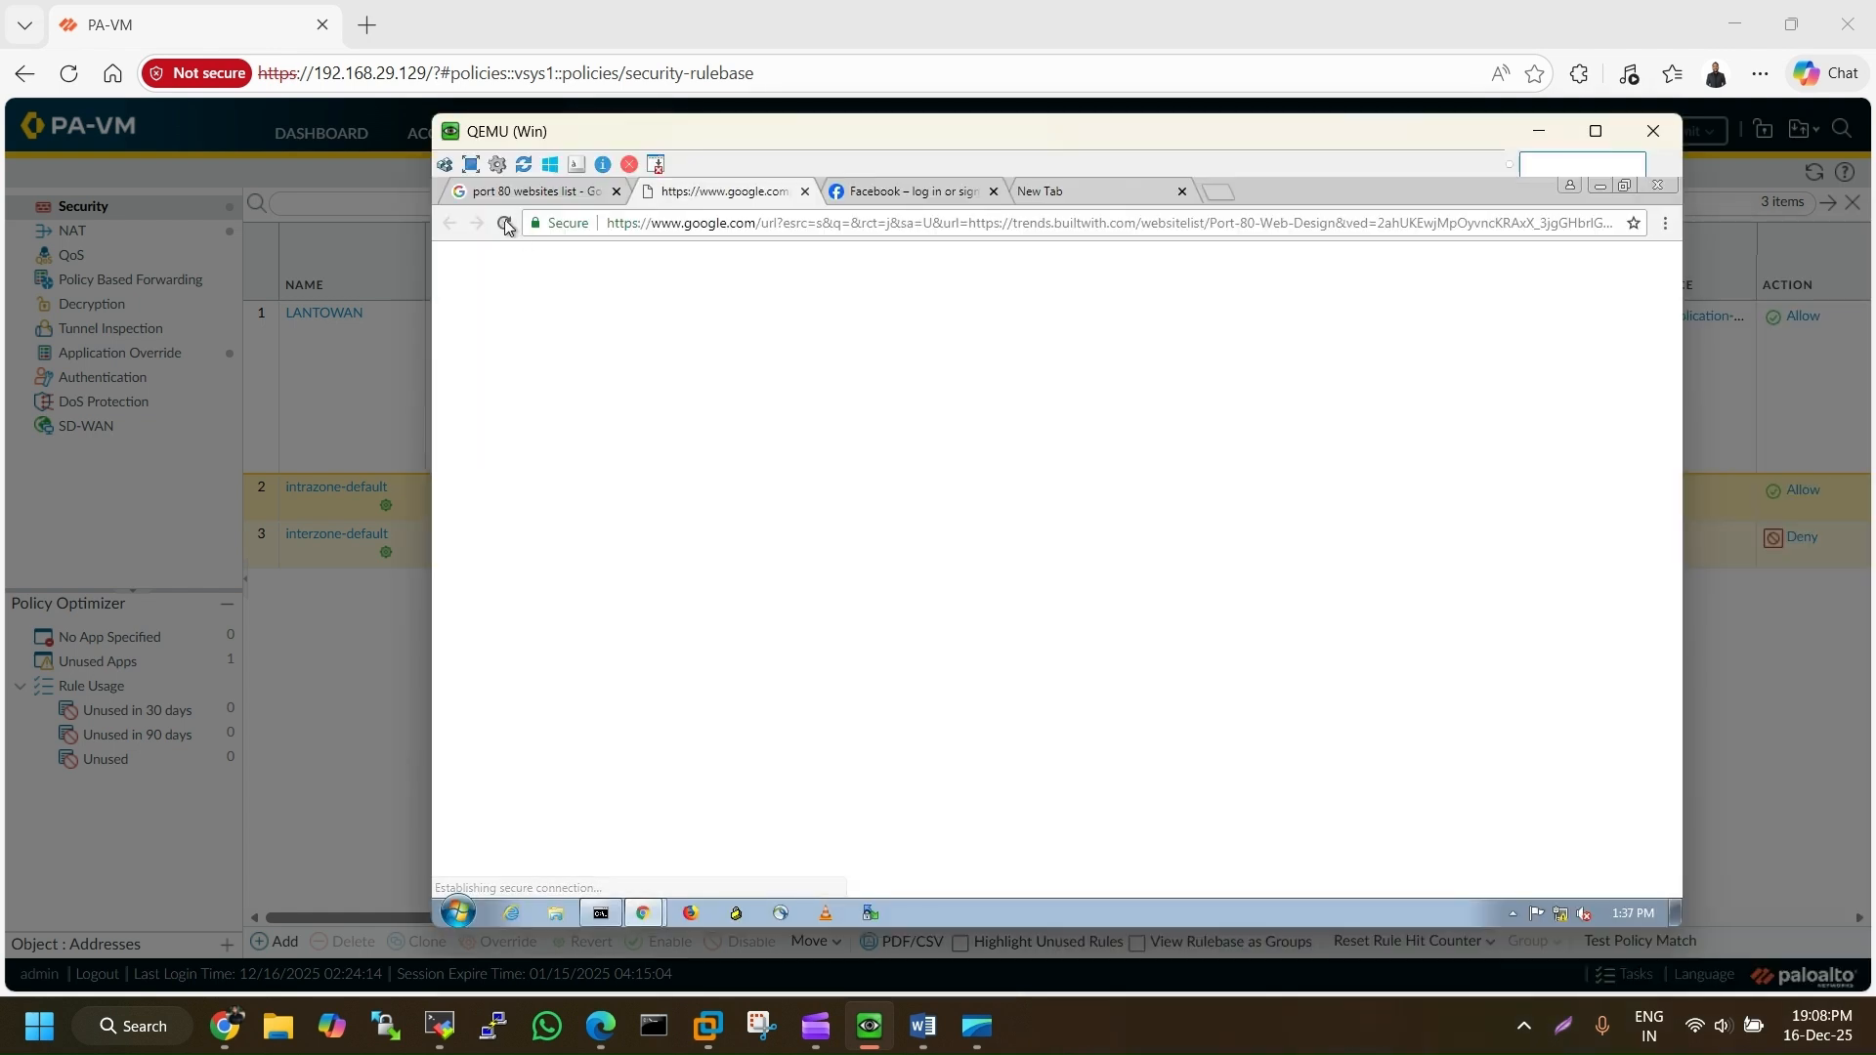
left_click(504, 223)
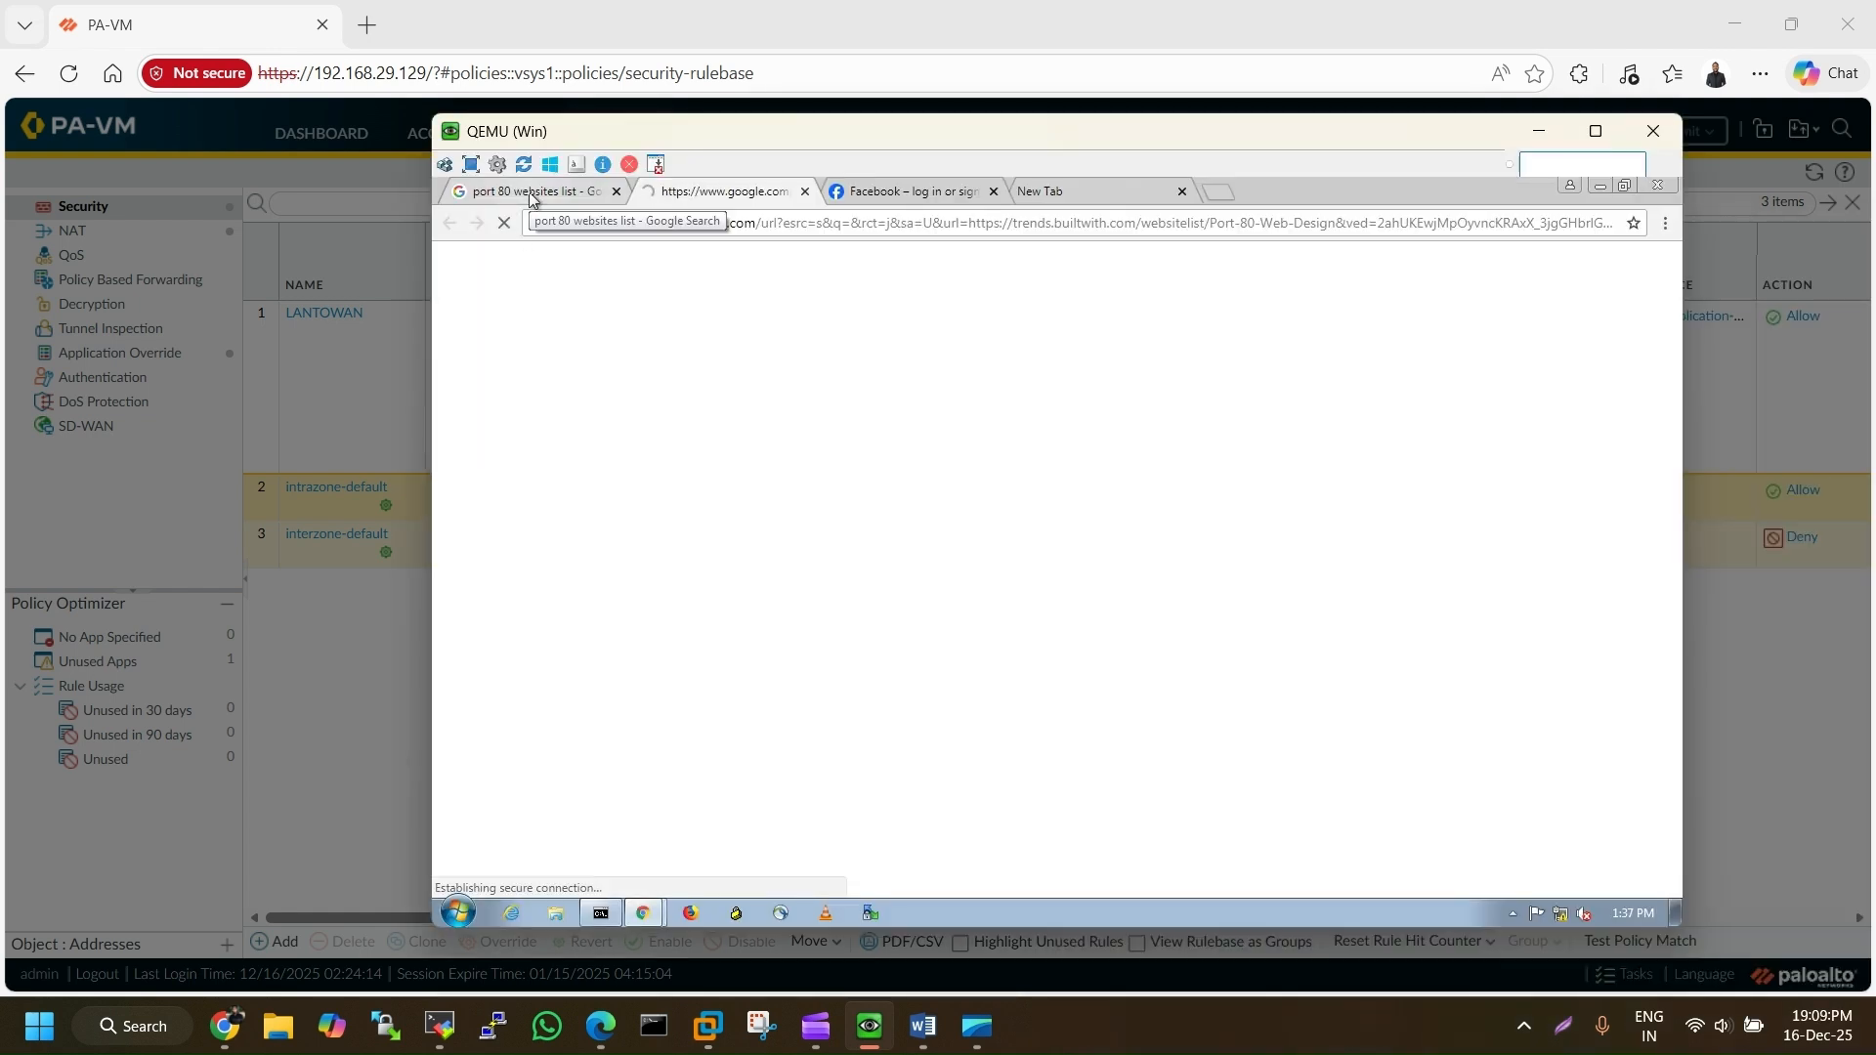
Proceed past the certificate warning to trends.builtwith.com and highlight the protocol in the page's address
left_click(531, 194)
scroll(723, 508, "down", 2)
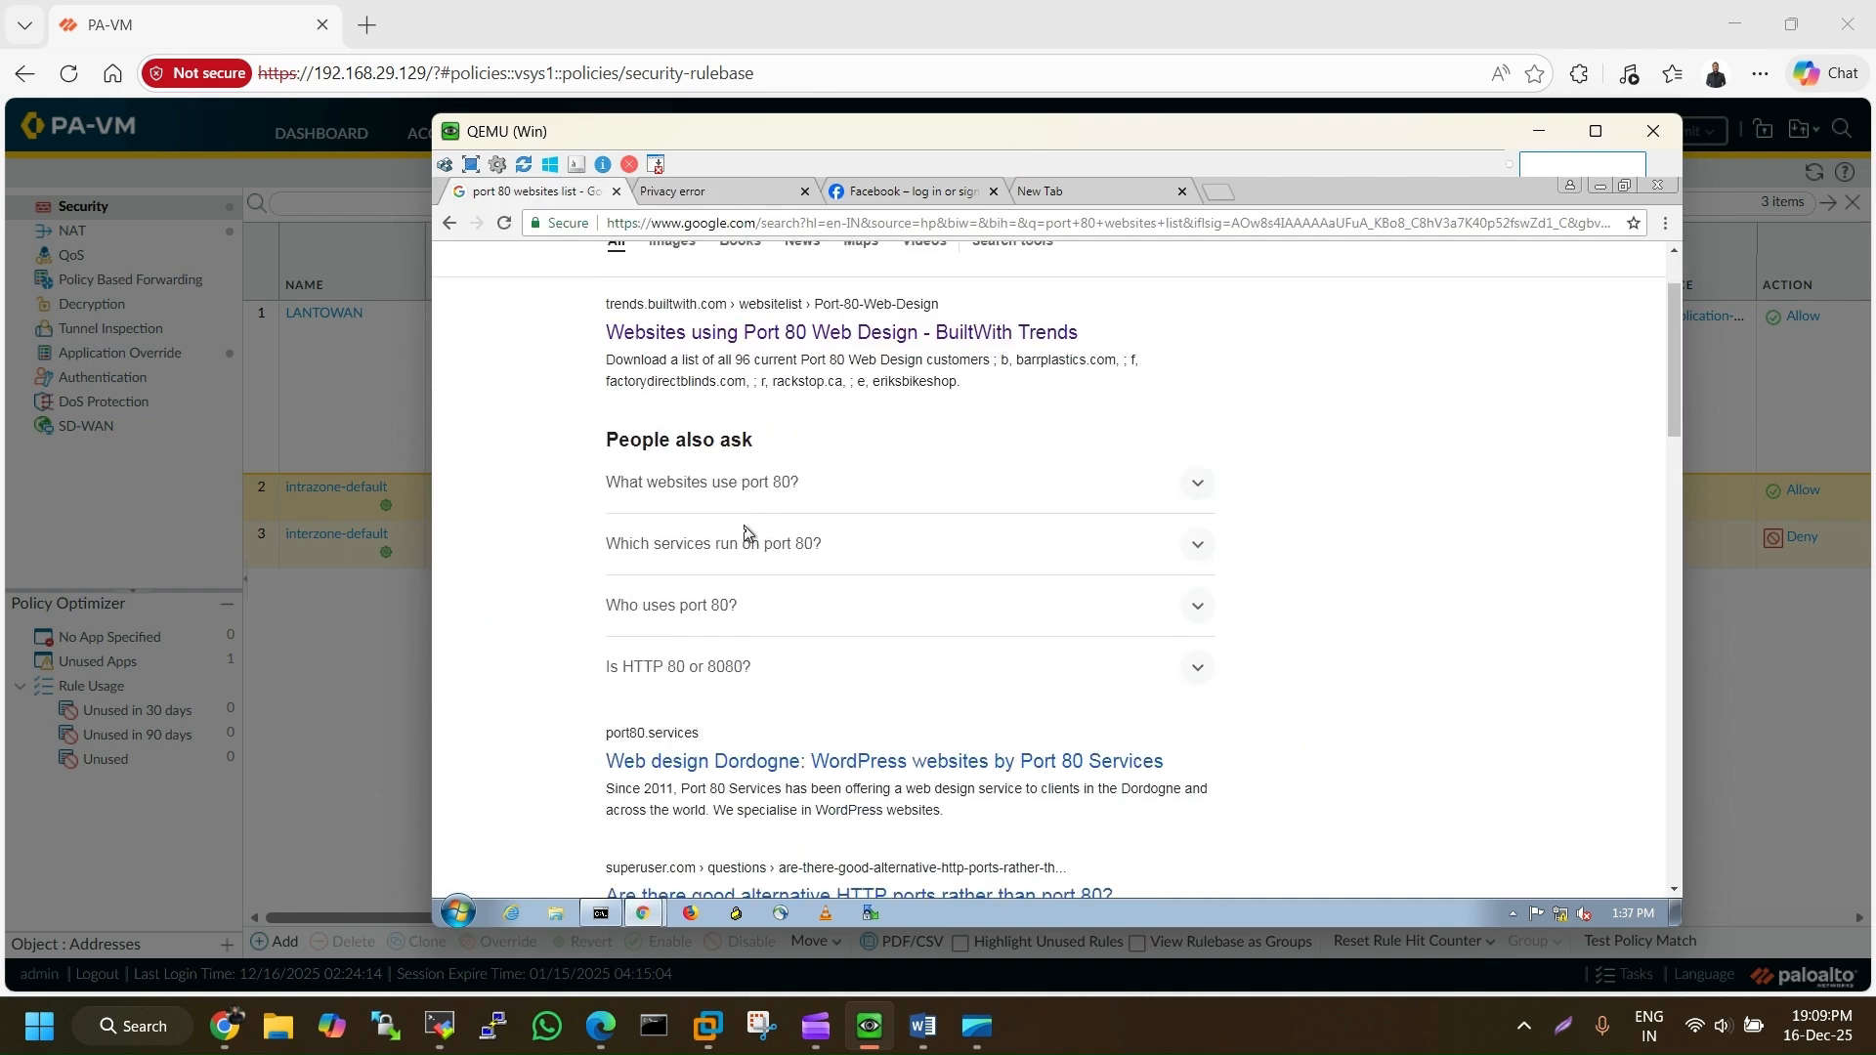
left_click(649, 188)
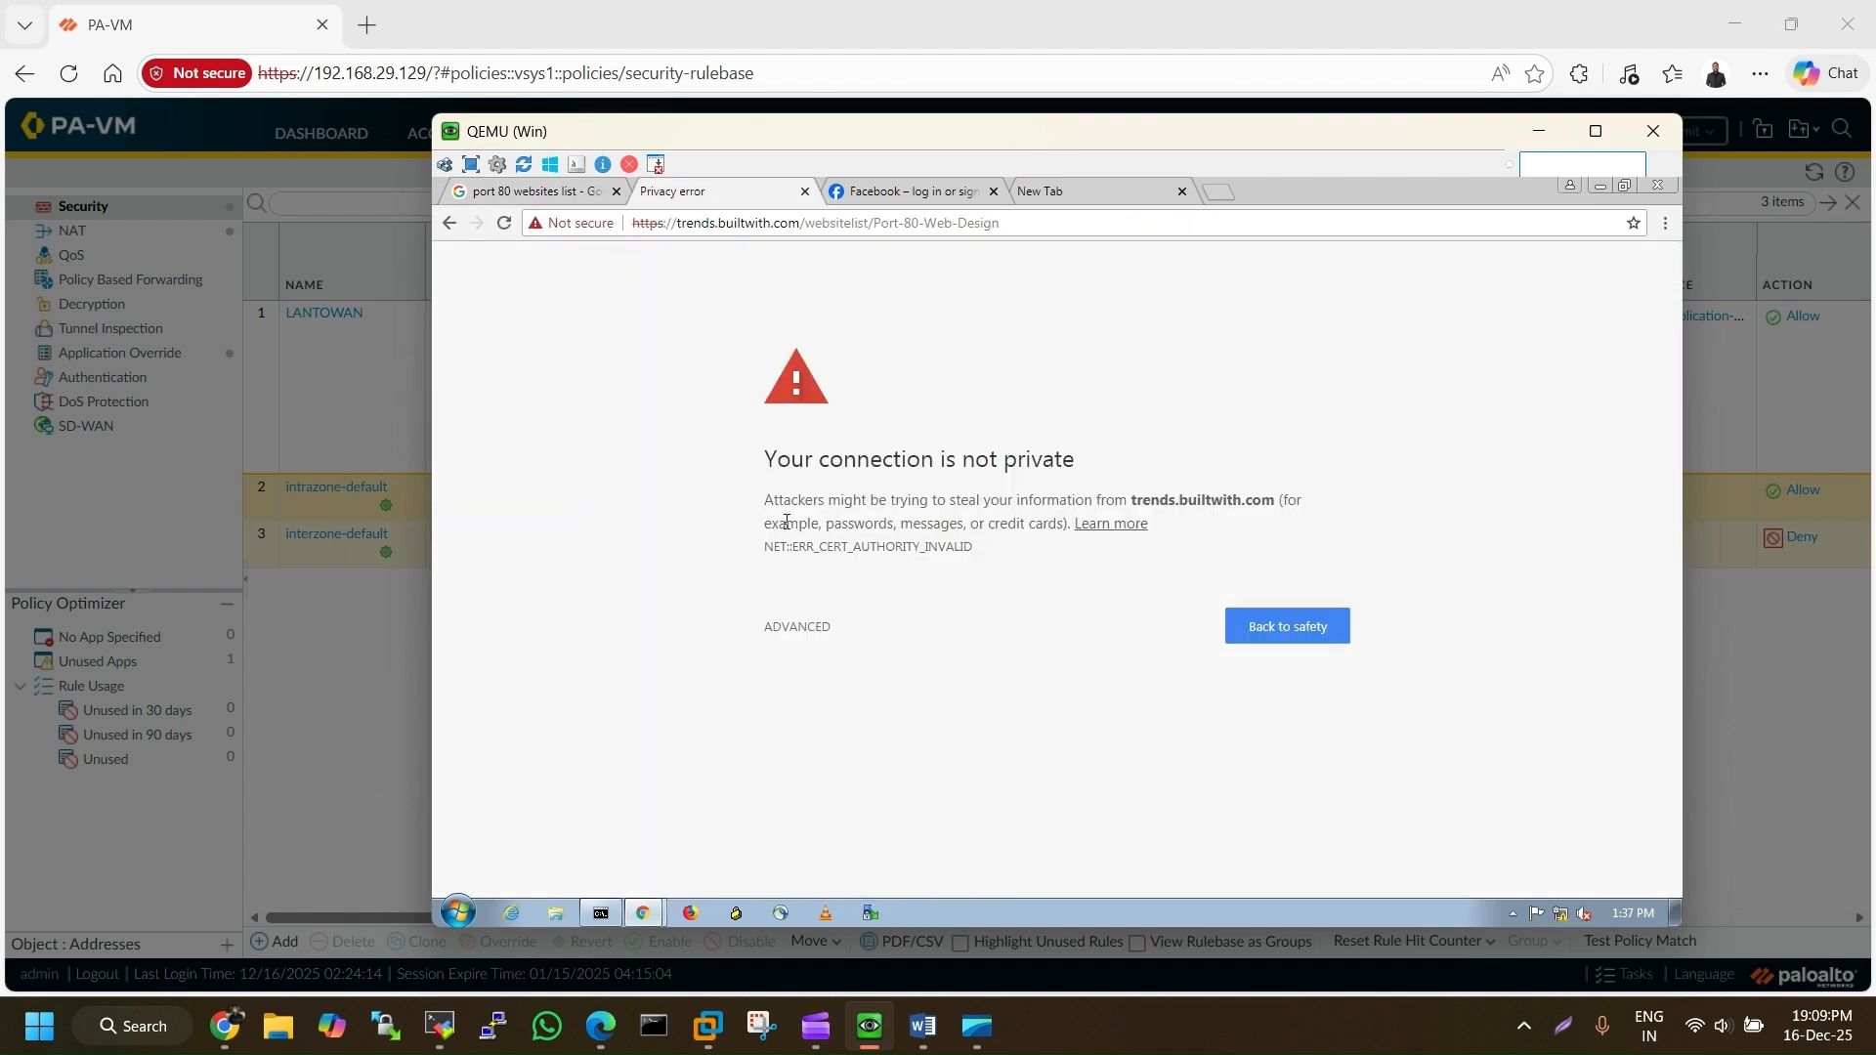
left_click(811, 626)
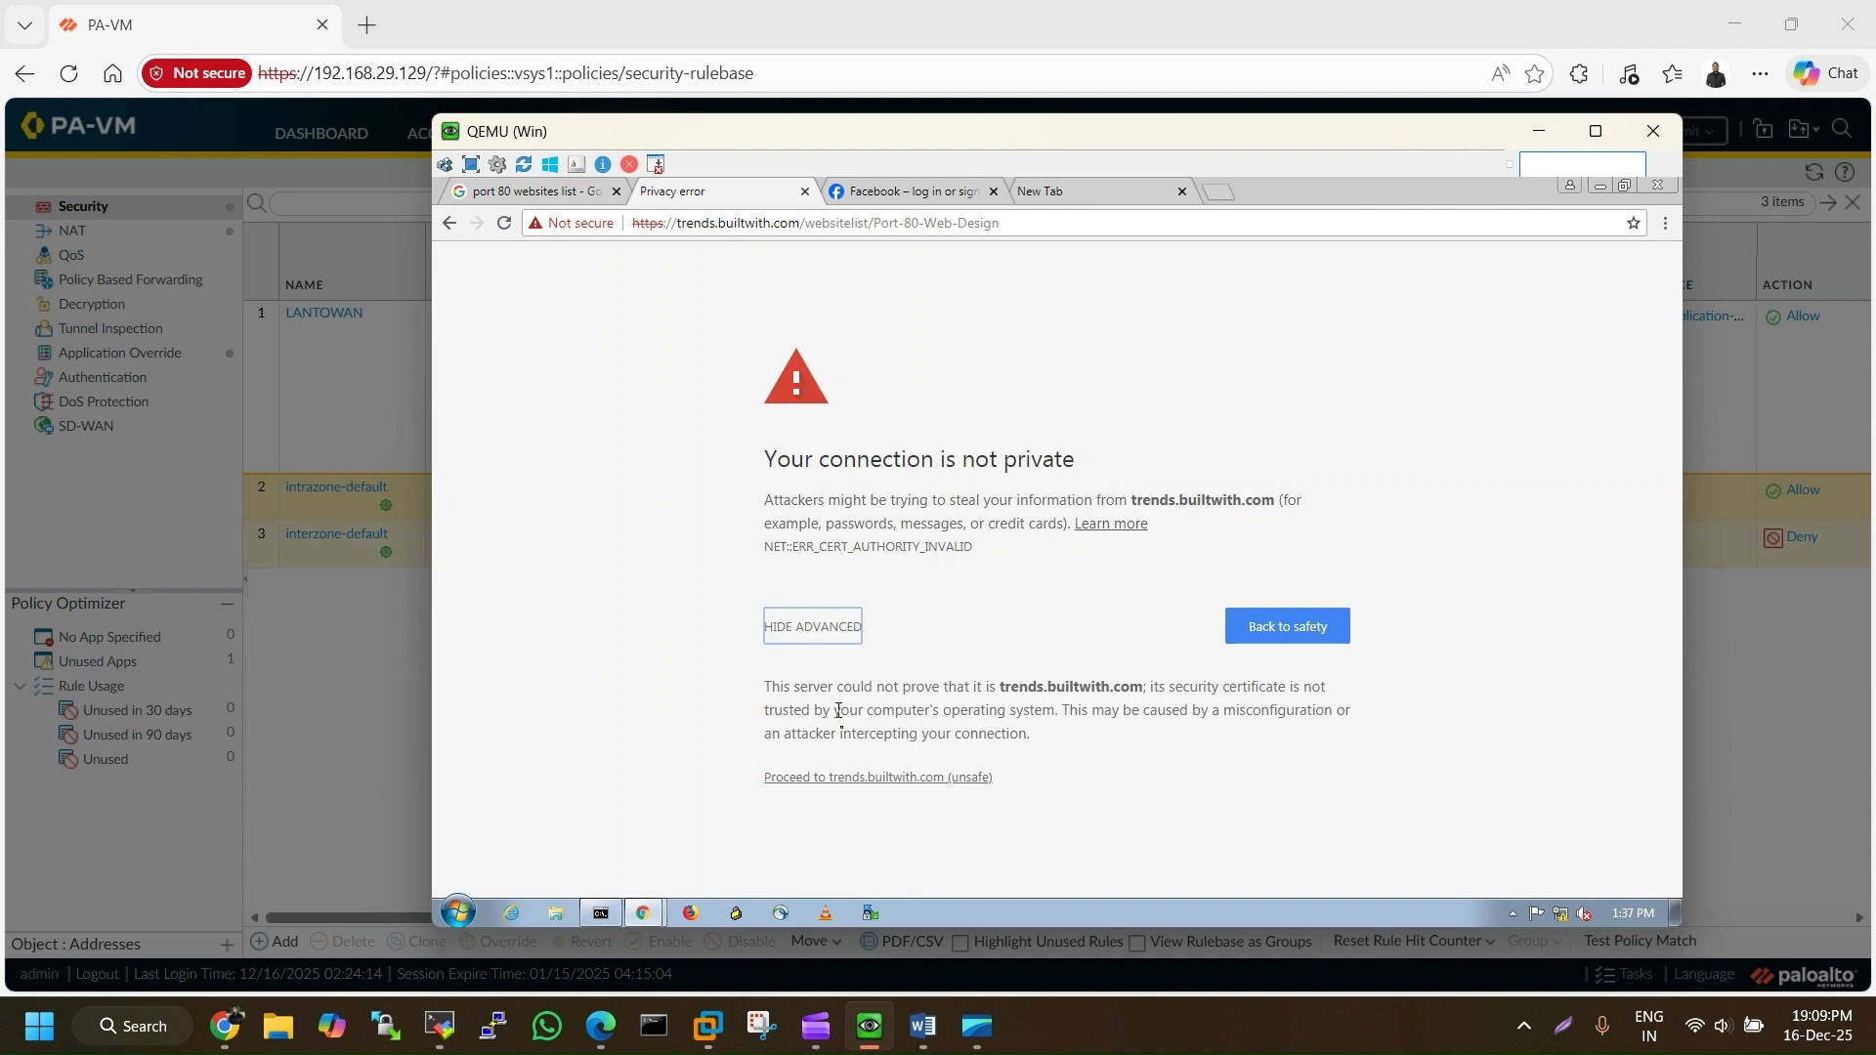
left_click(860, 778)
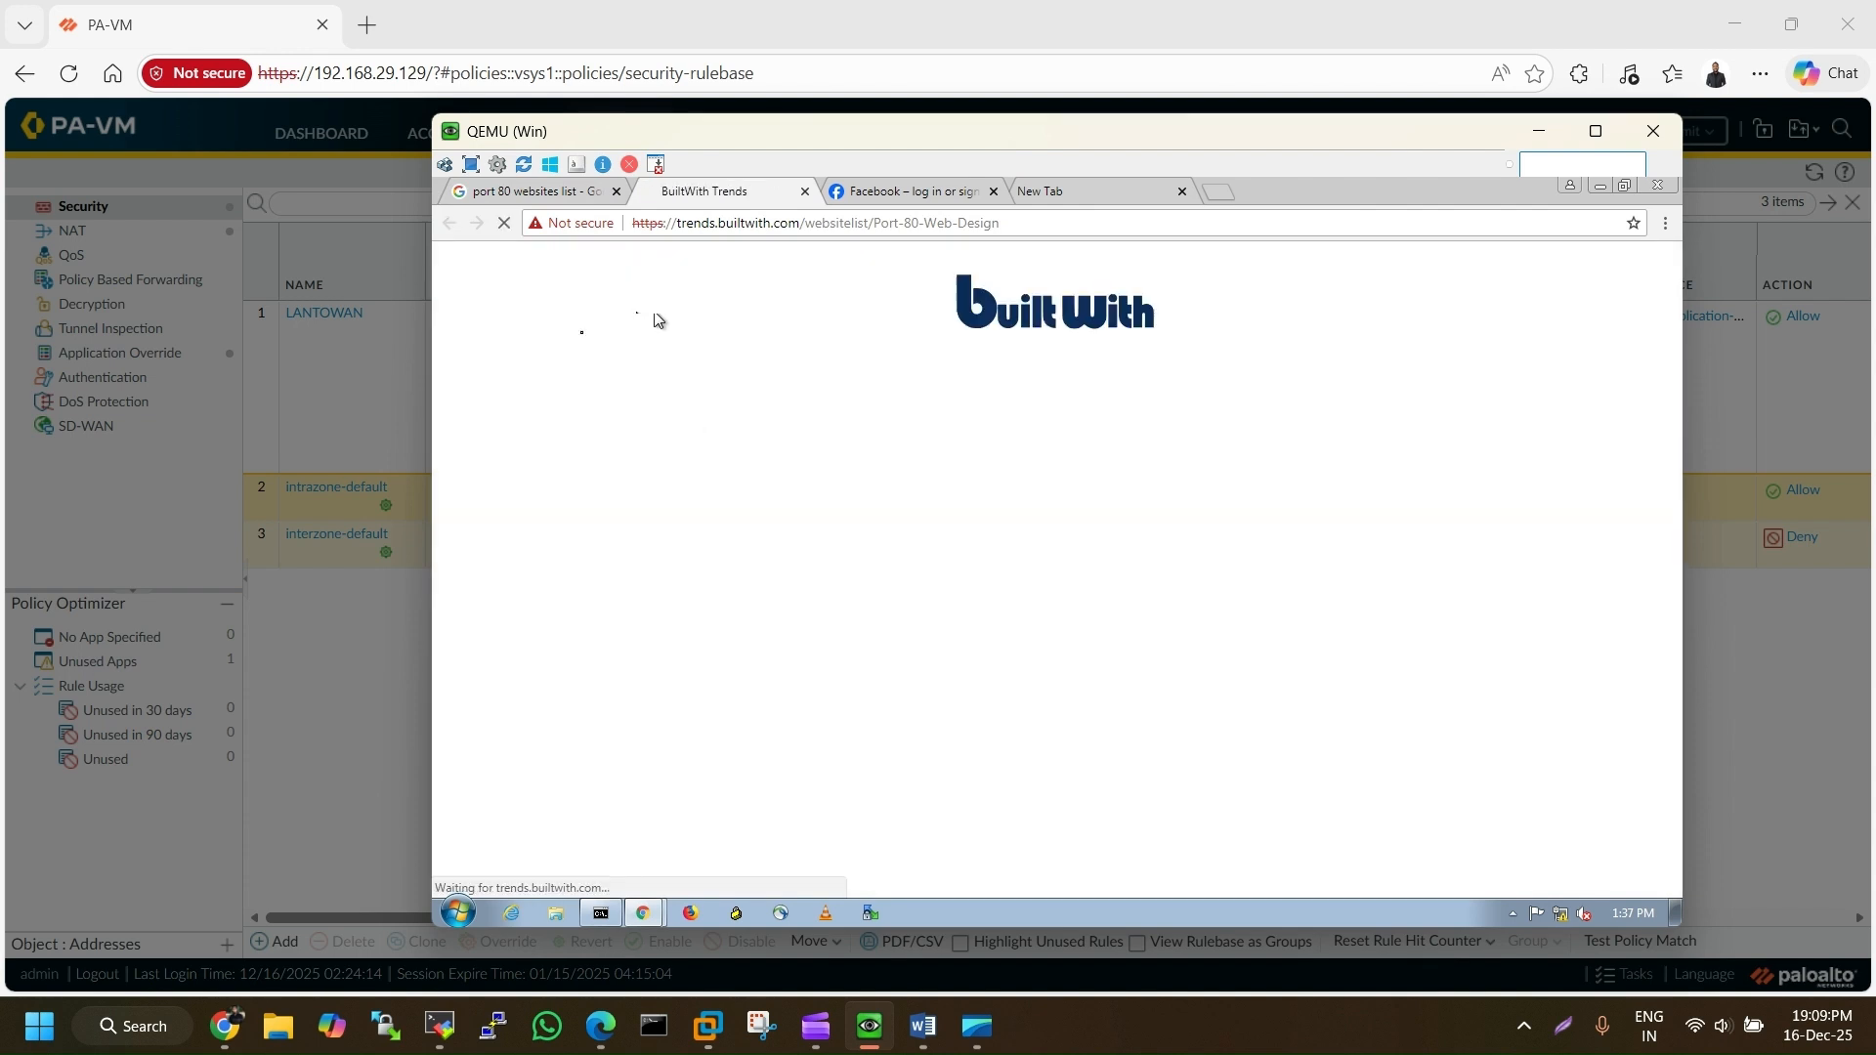
left_click_drag(657, 222, 617, 223)
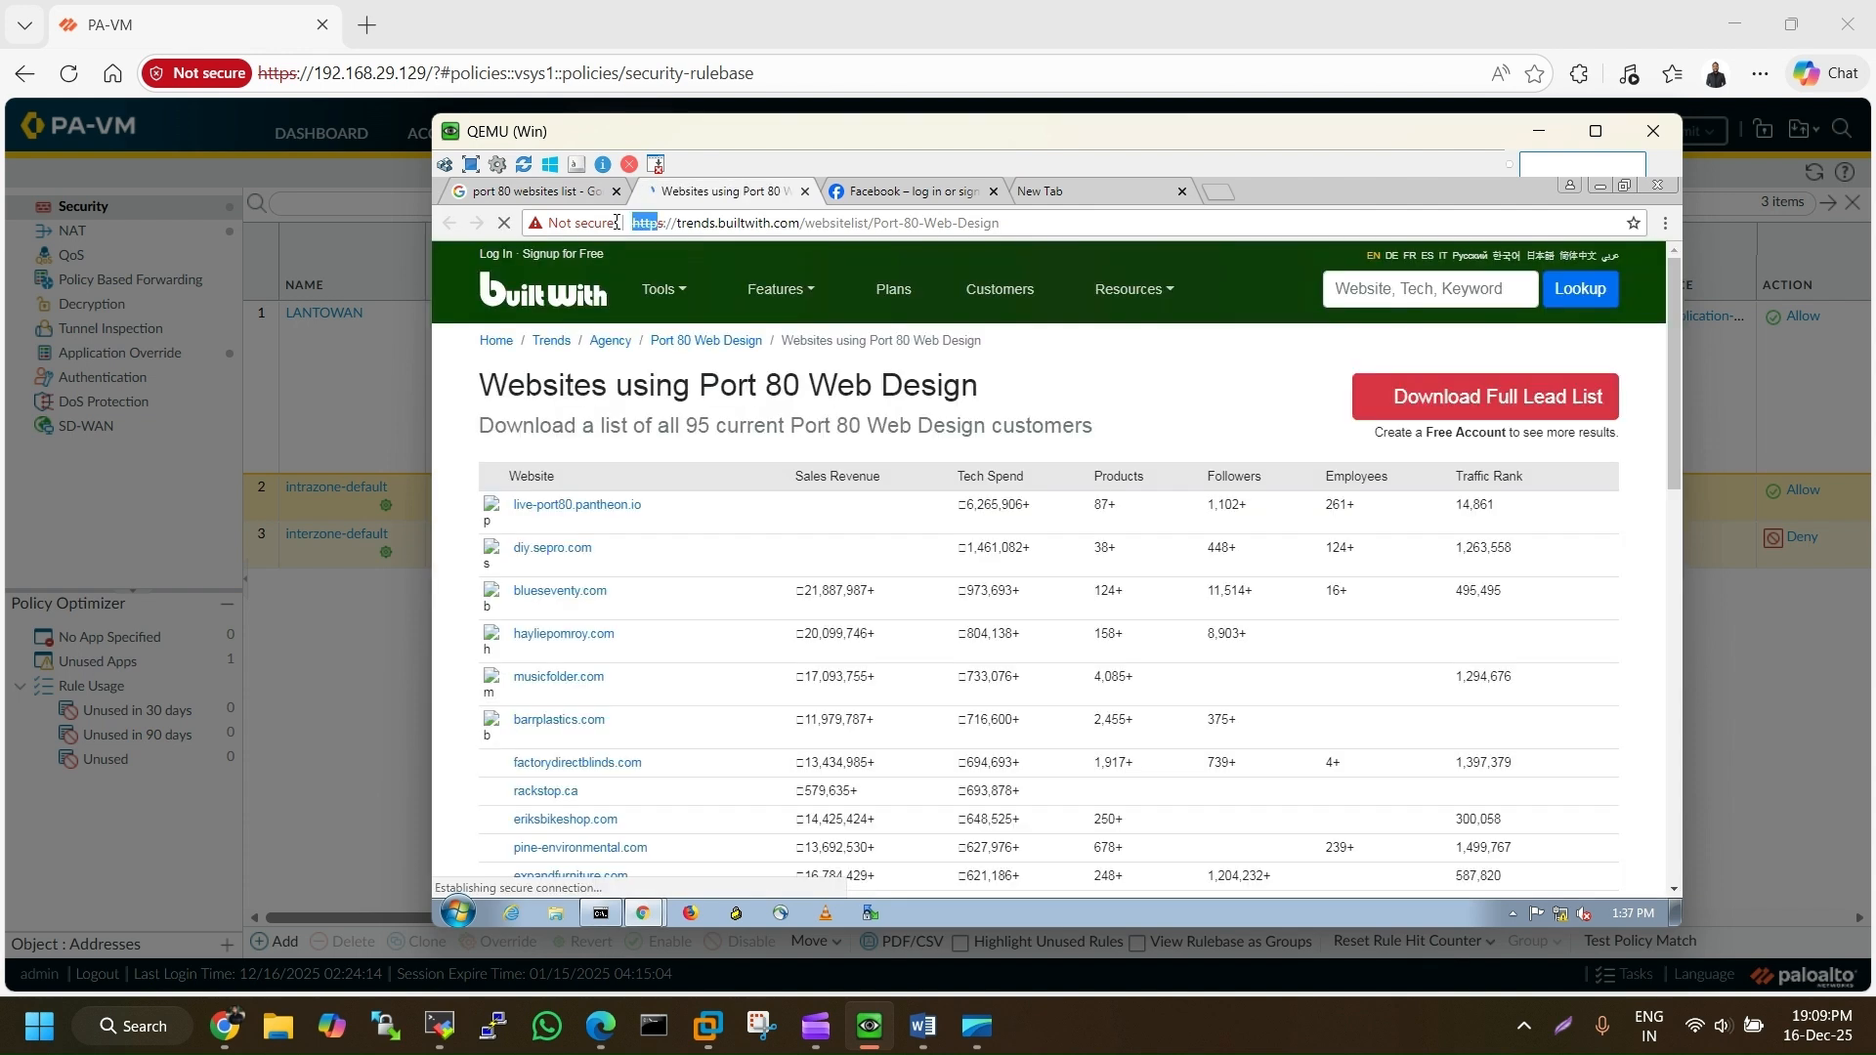
Open the Super User result about alternative HTTP ports in a new tab from the port 80 search results
scroll(739, 649, "down", 1)
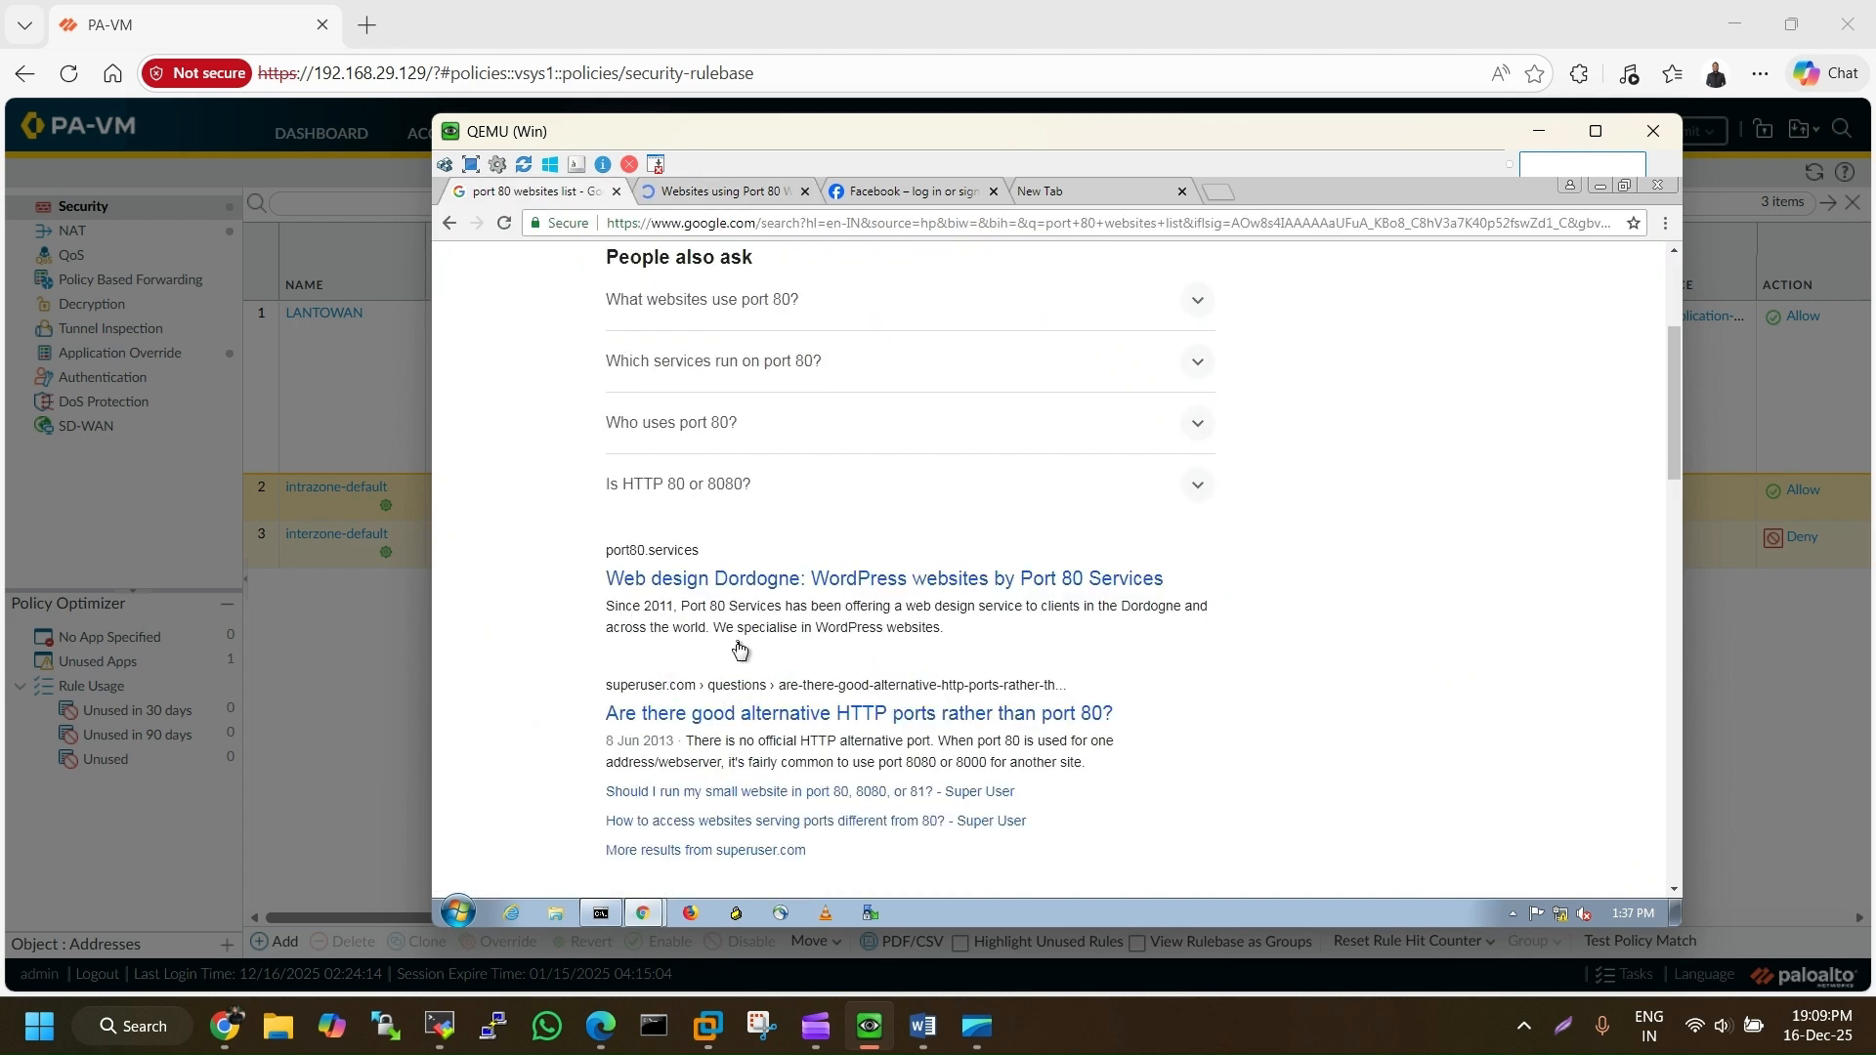
middle_click(753, 718)
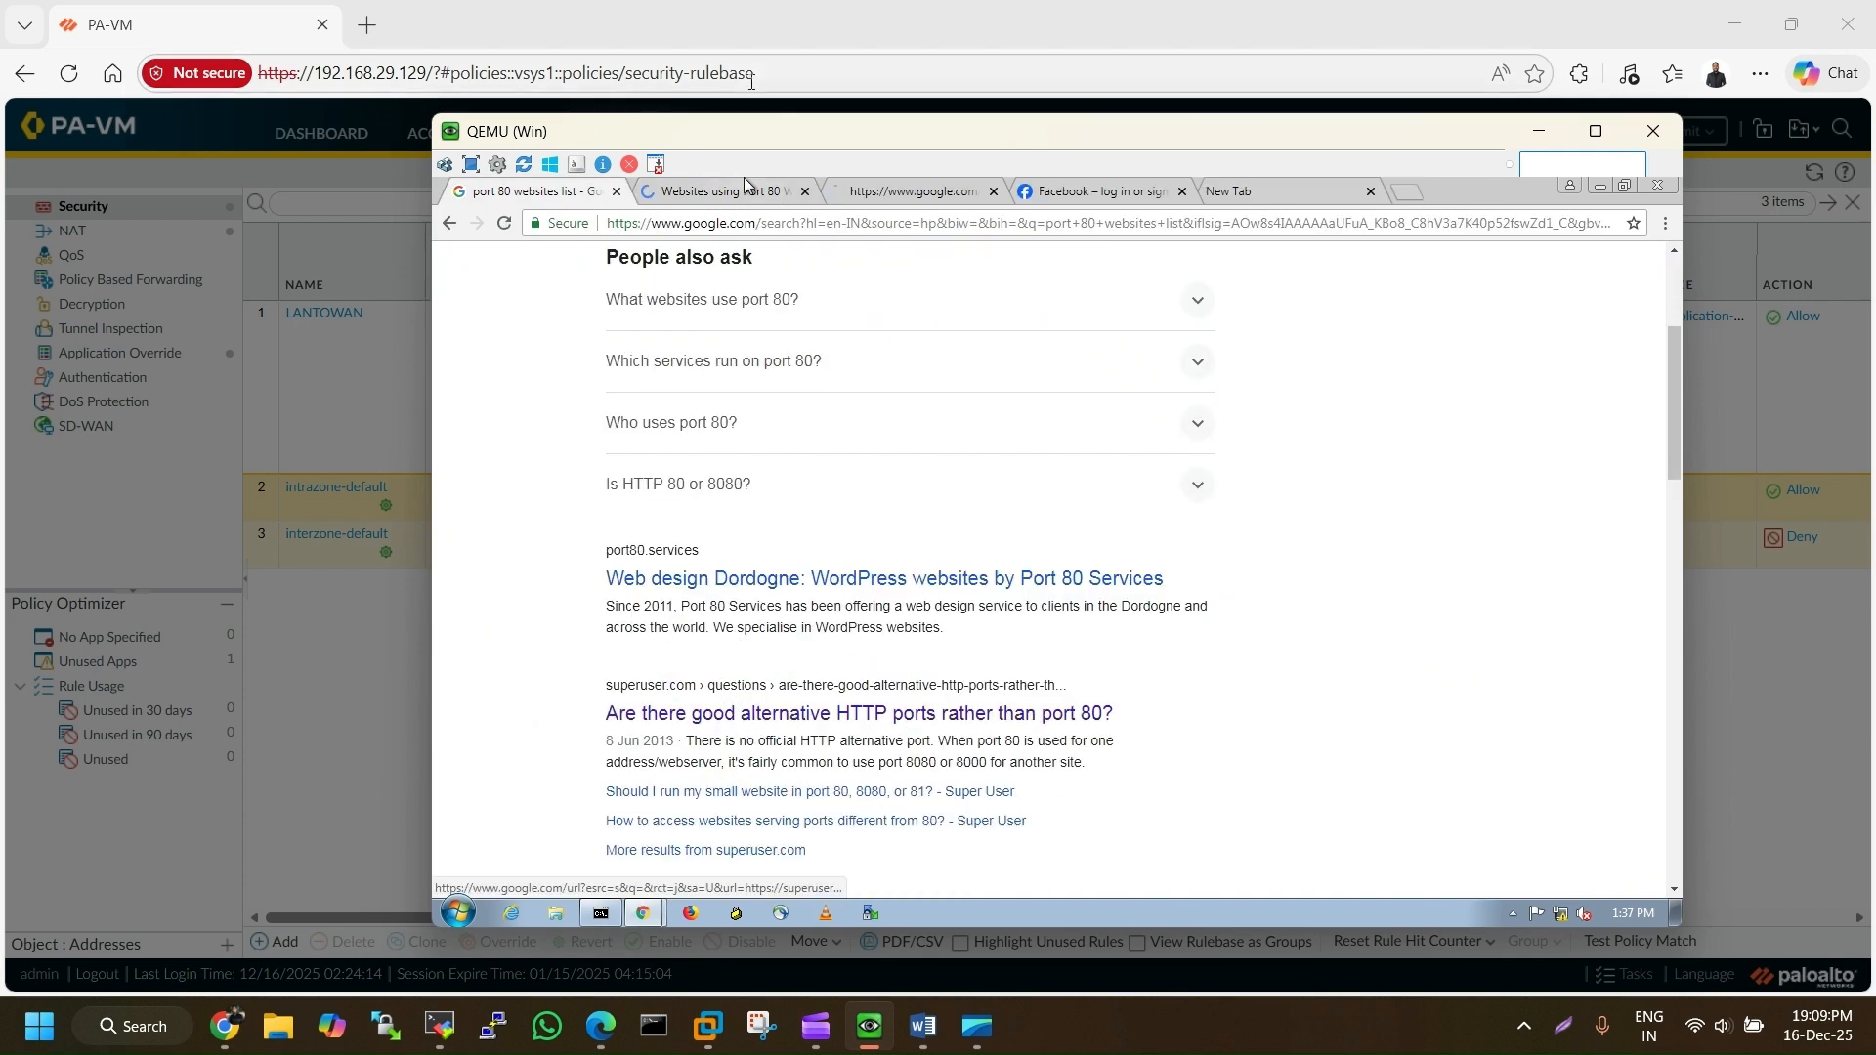
left_click(860, 189)
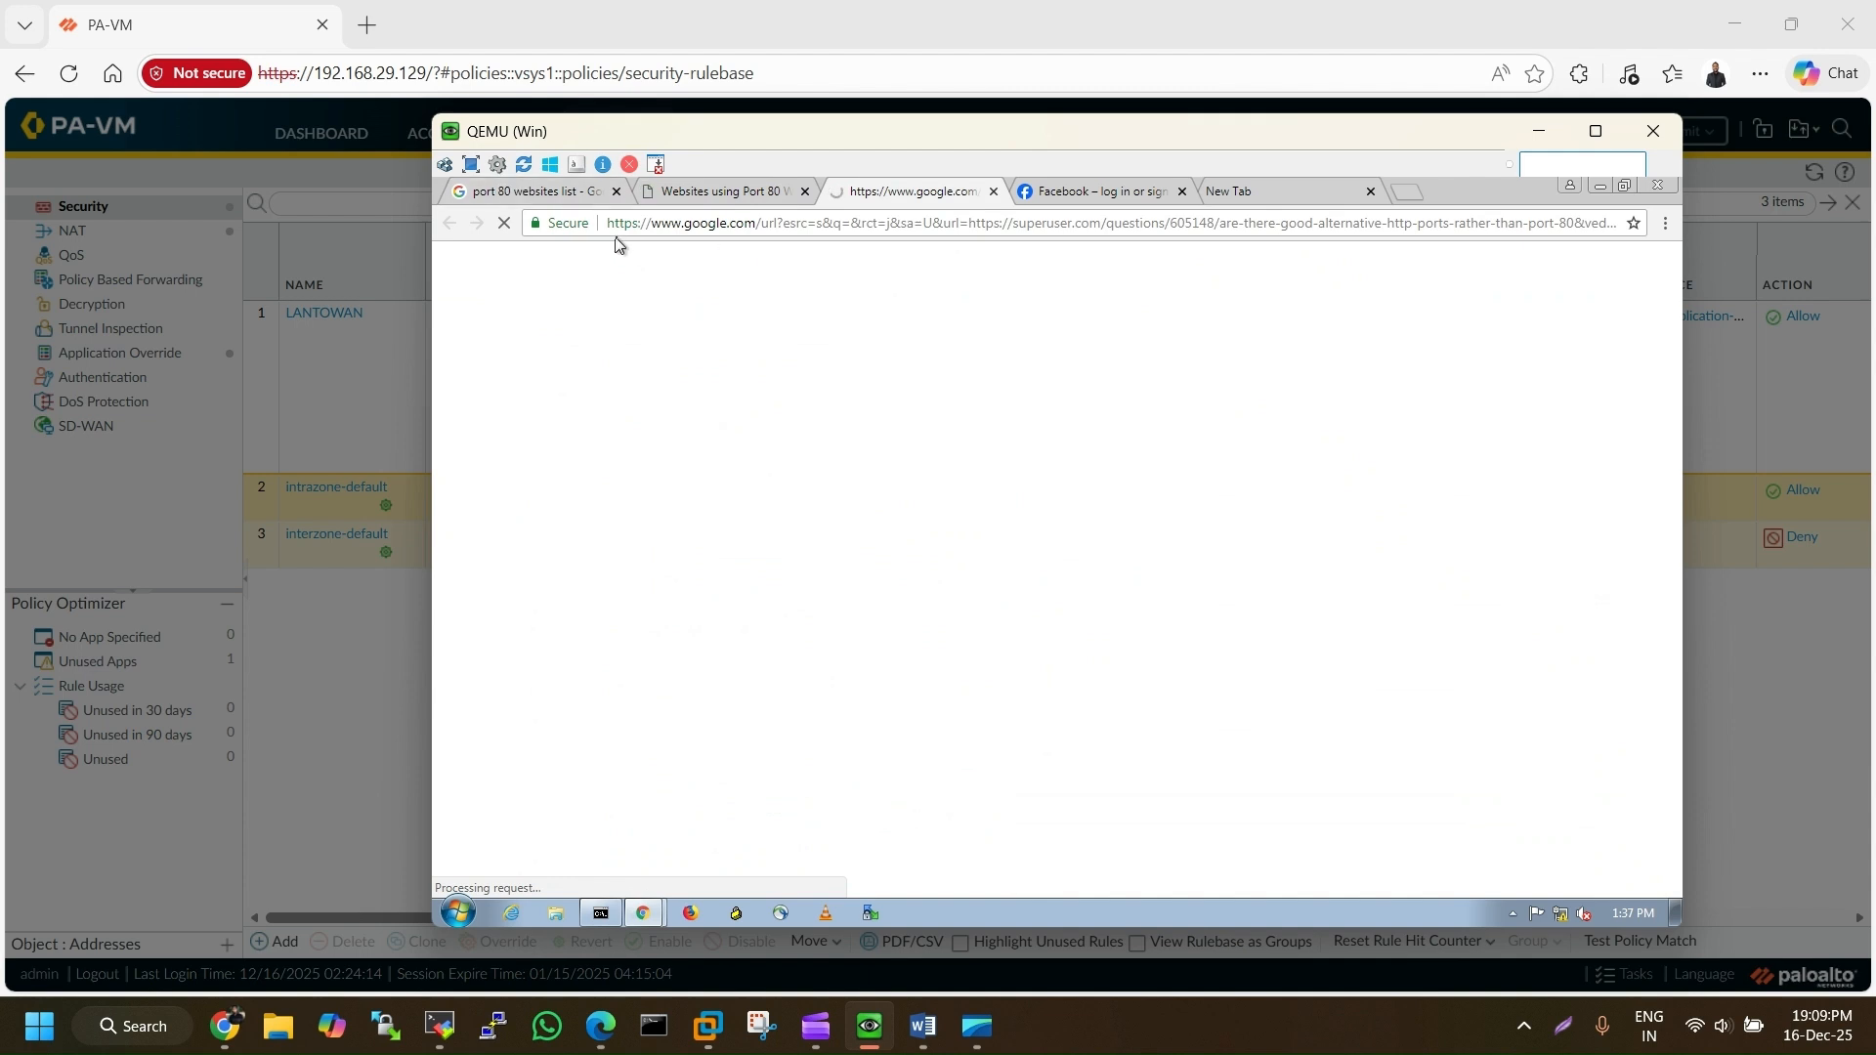
Switch to the MobaXterm session on the firewall and rerun "show session all filter nat-rule staticnat", paging through to the end
left_click(440, 1026)
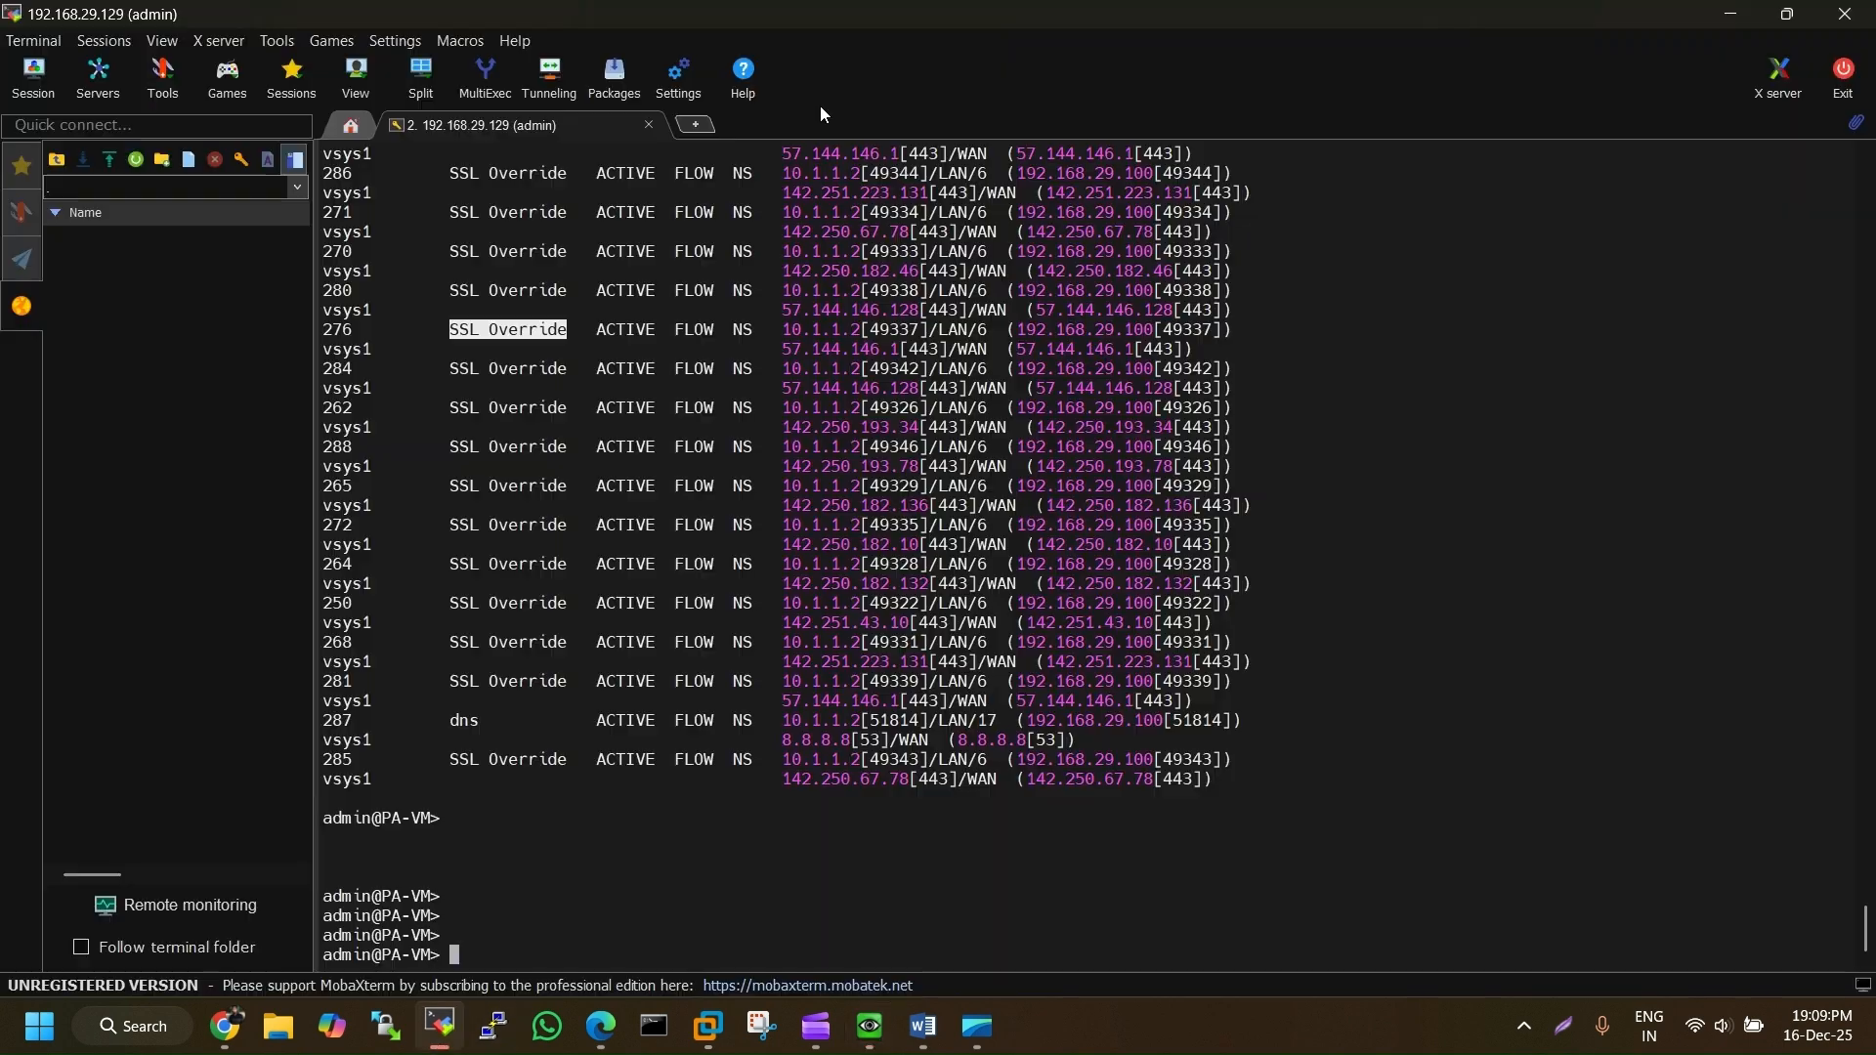
key("Up")
key("Return")
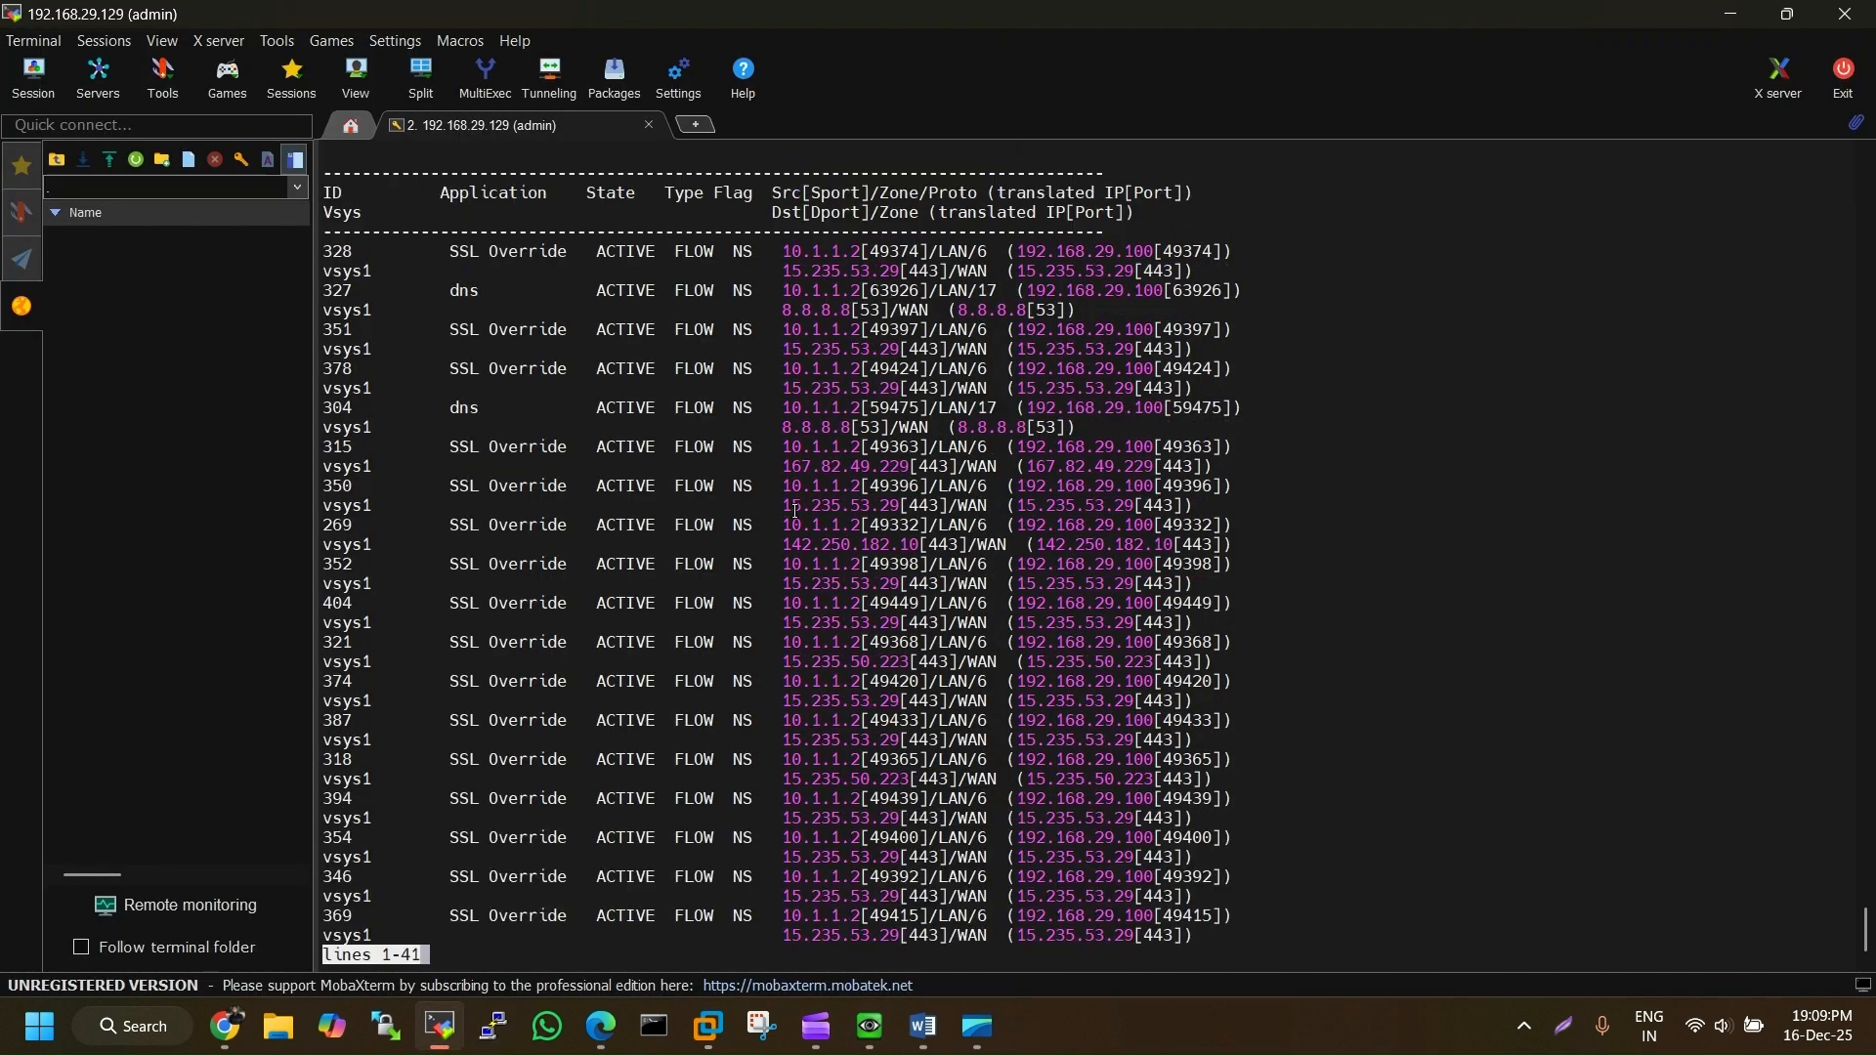
key("space")
key("space")
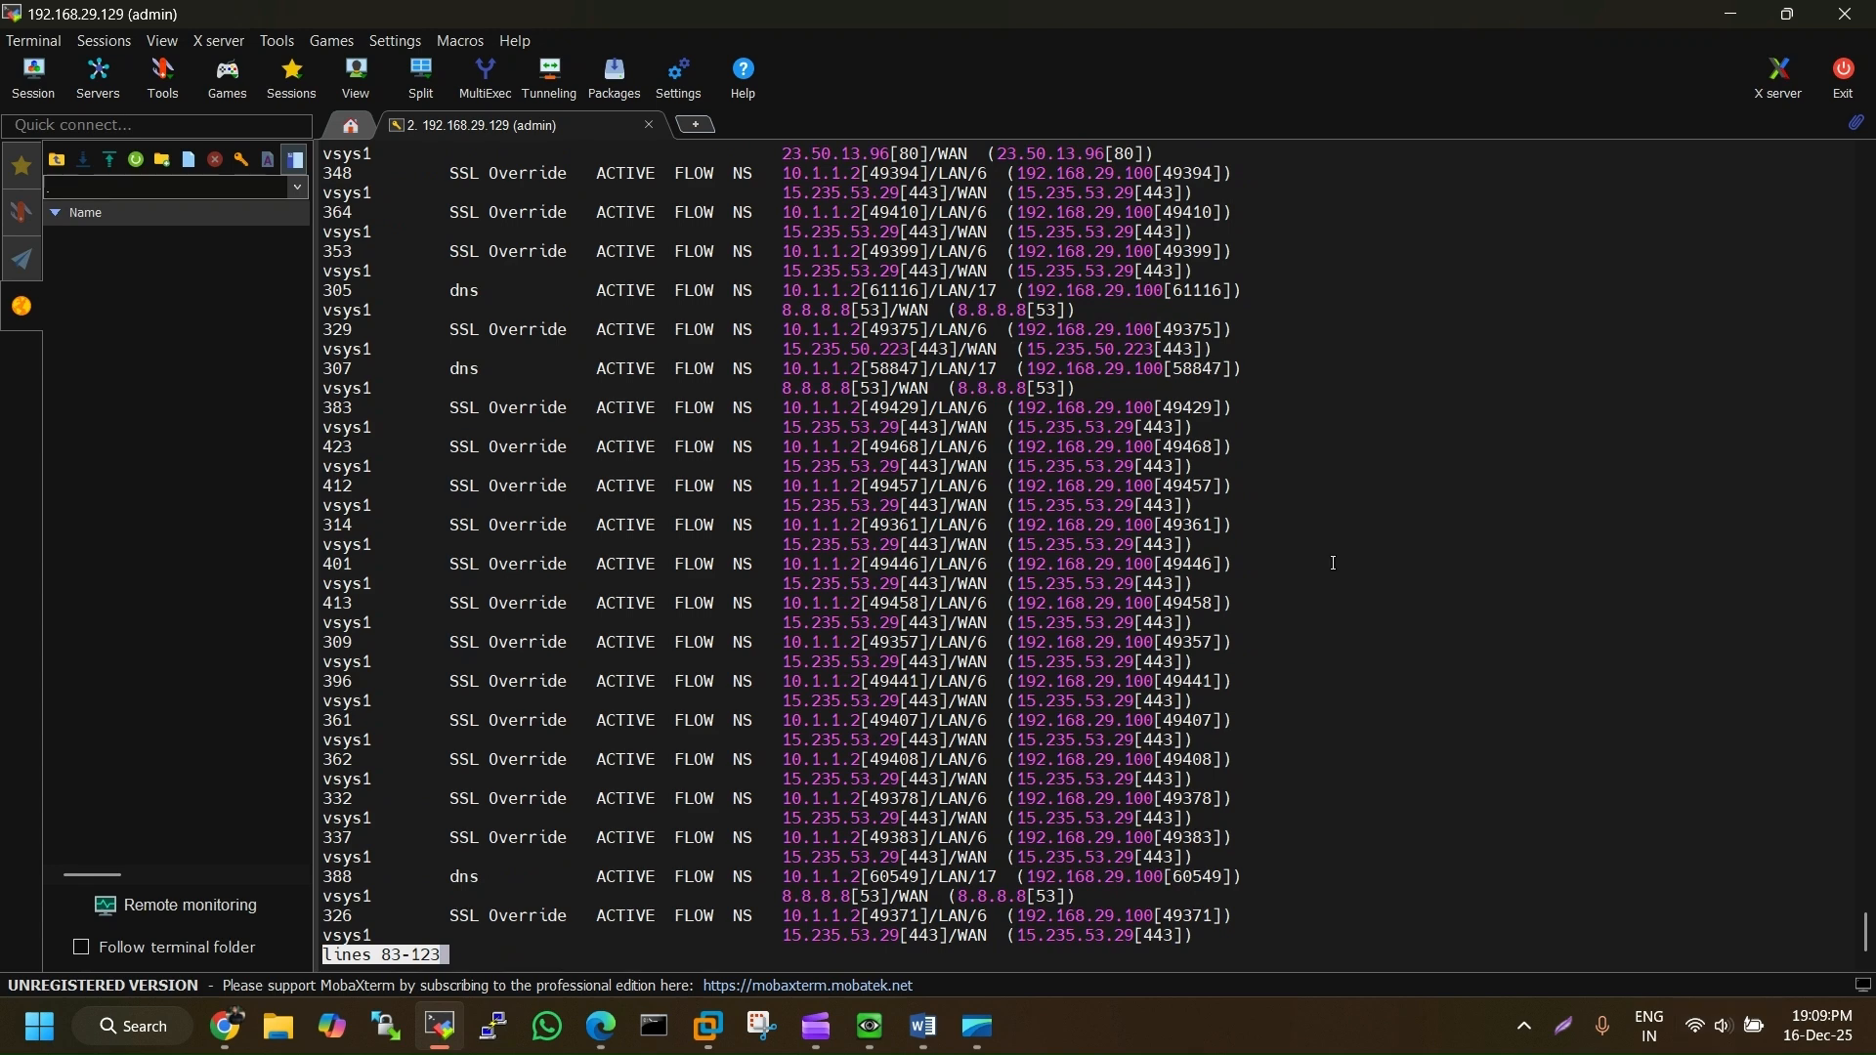
key("space")
key("space")
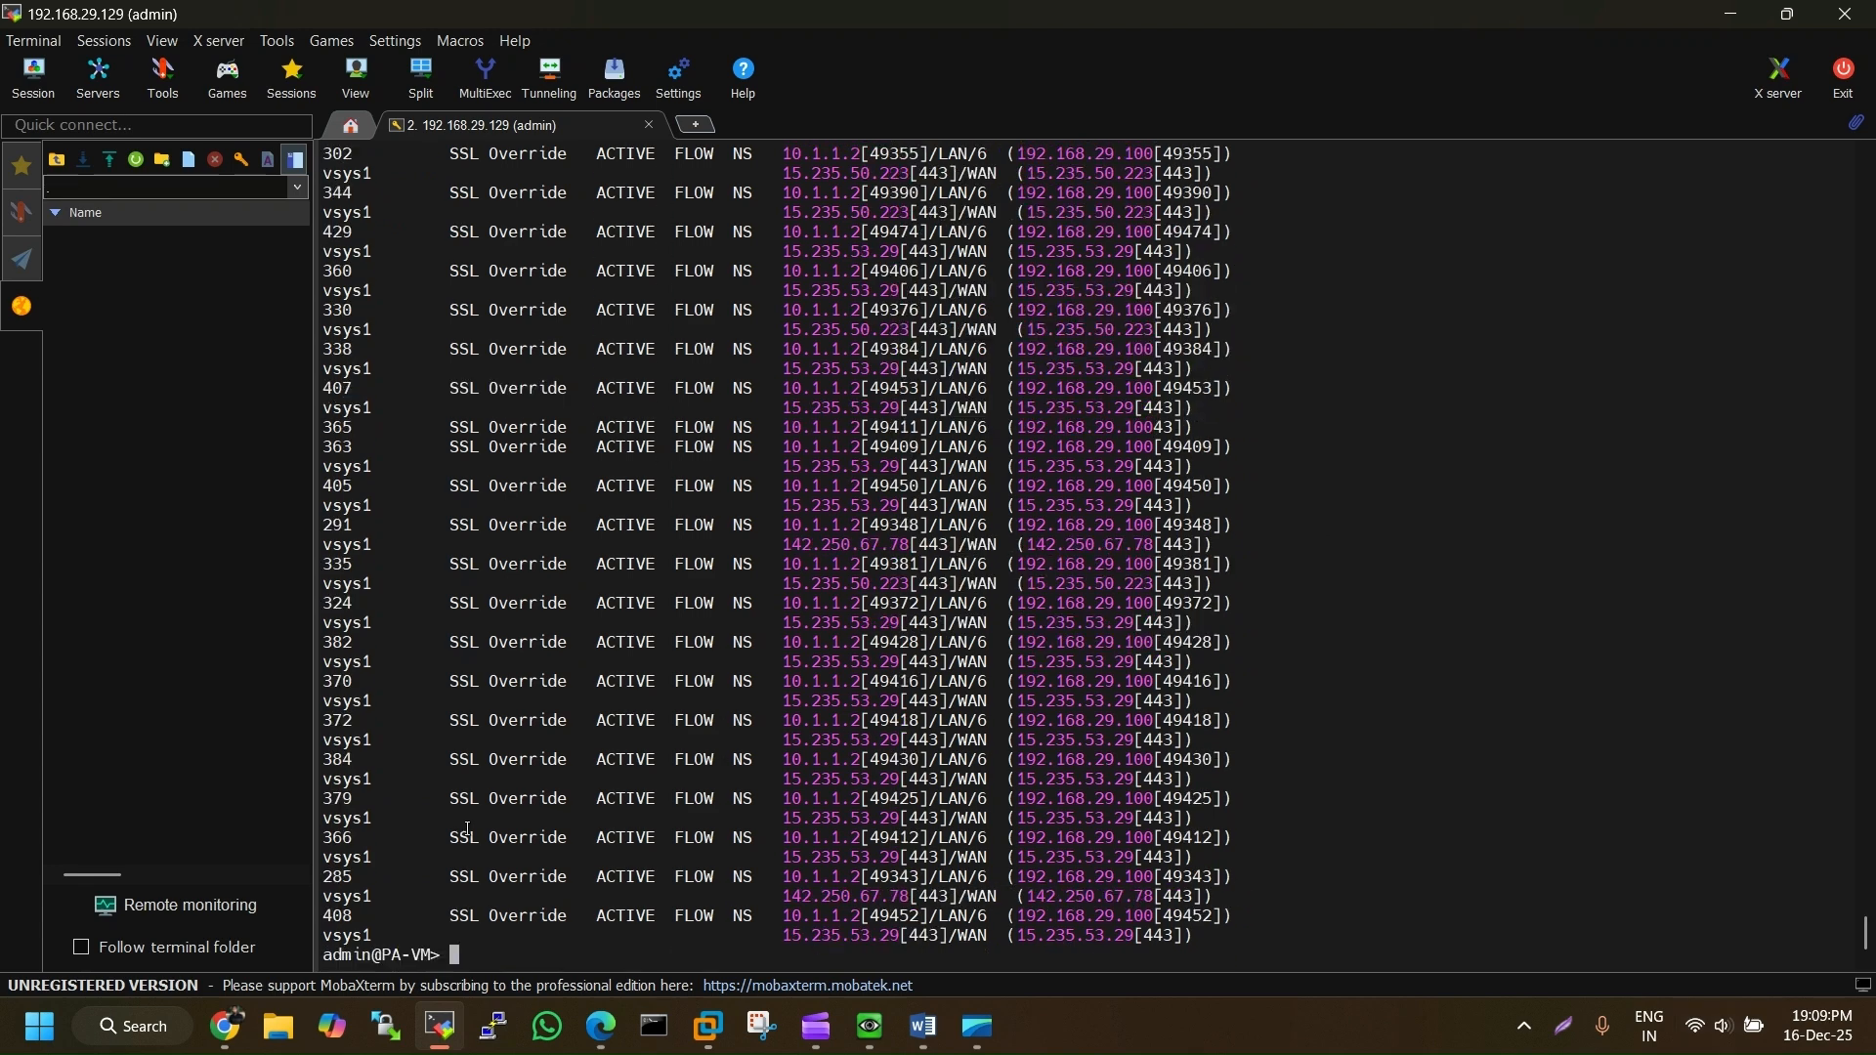
Find the google-base session on port 80 in the listing and highlight its application and state
scroll(468, 828, "up", 13)
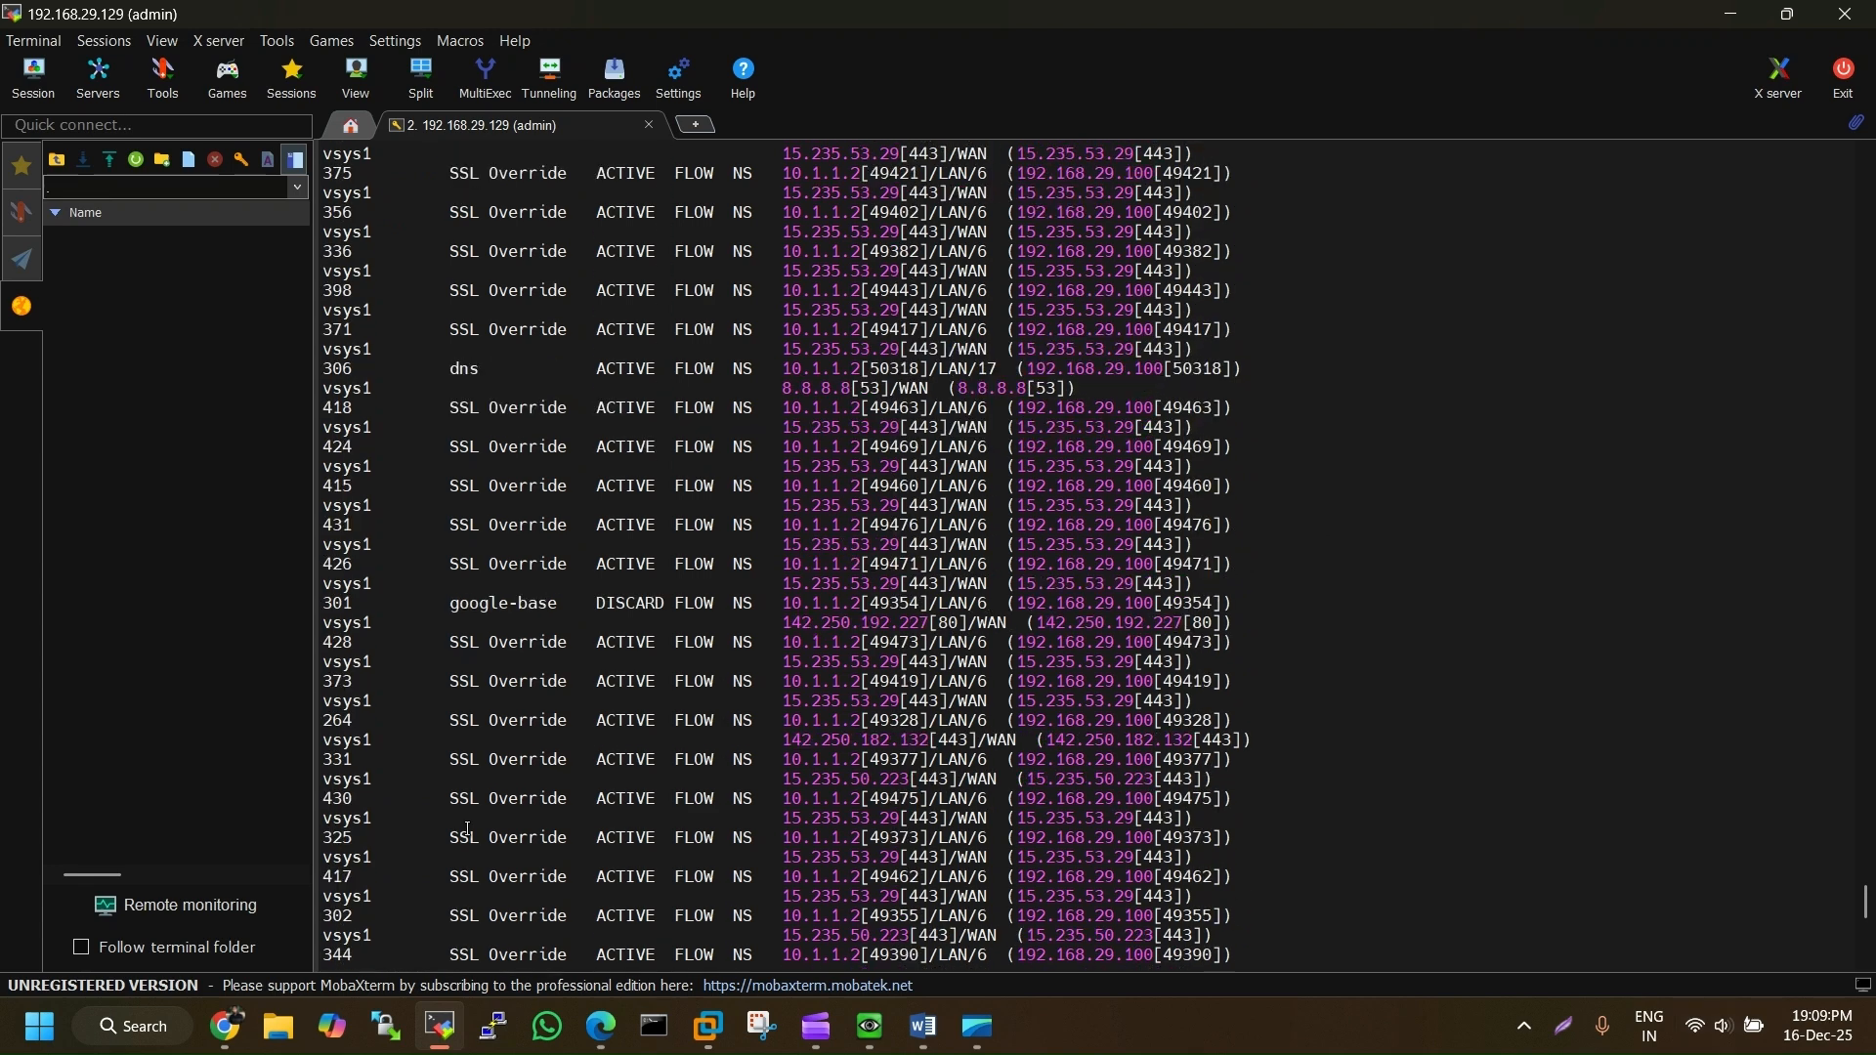
left_click_drag(493, 604, 638, 605)
left_click(494, 616)
scroll(636, 605, "down", 14)
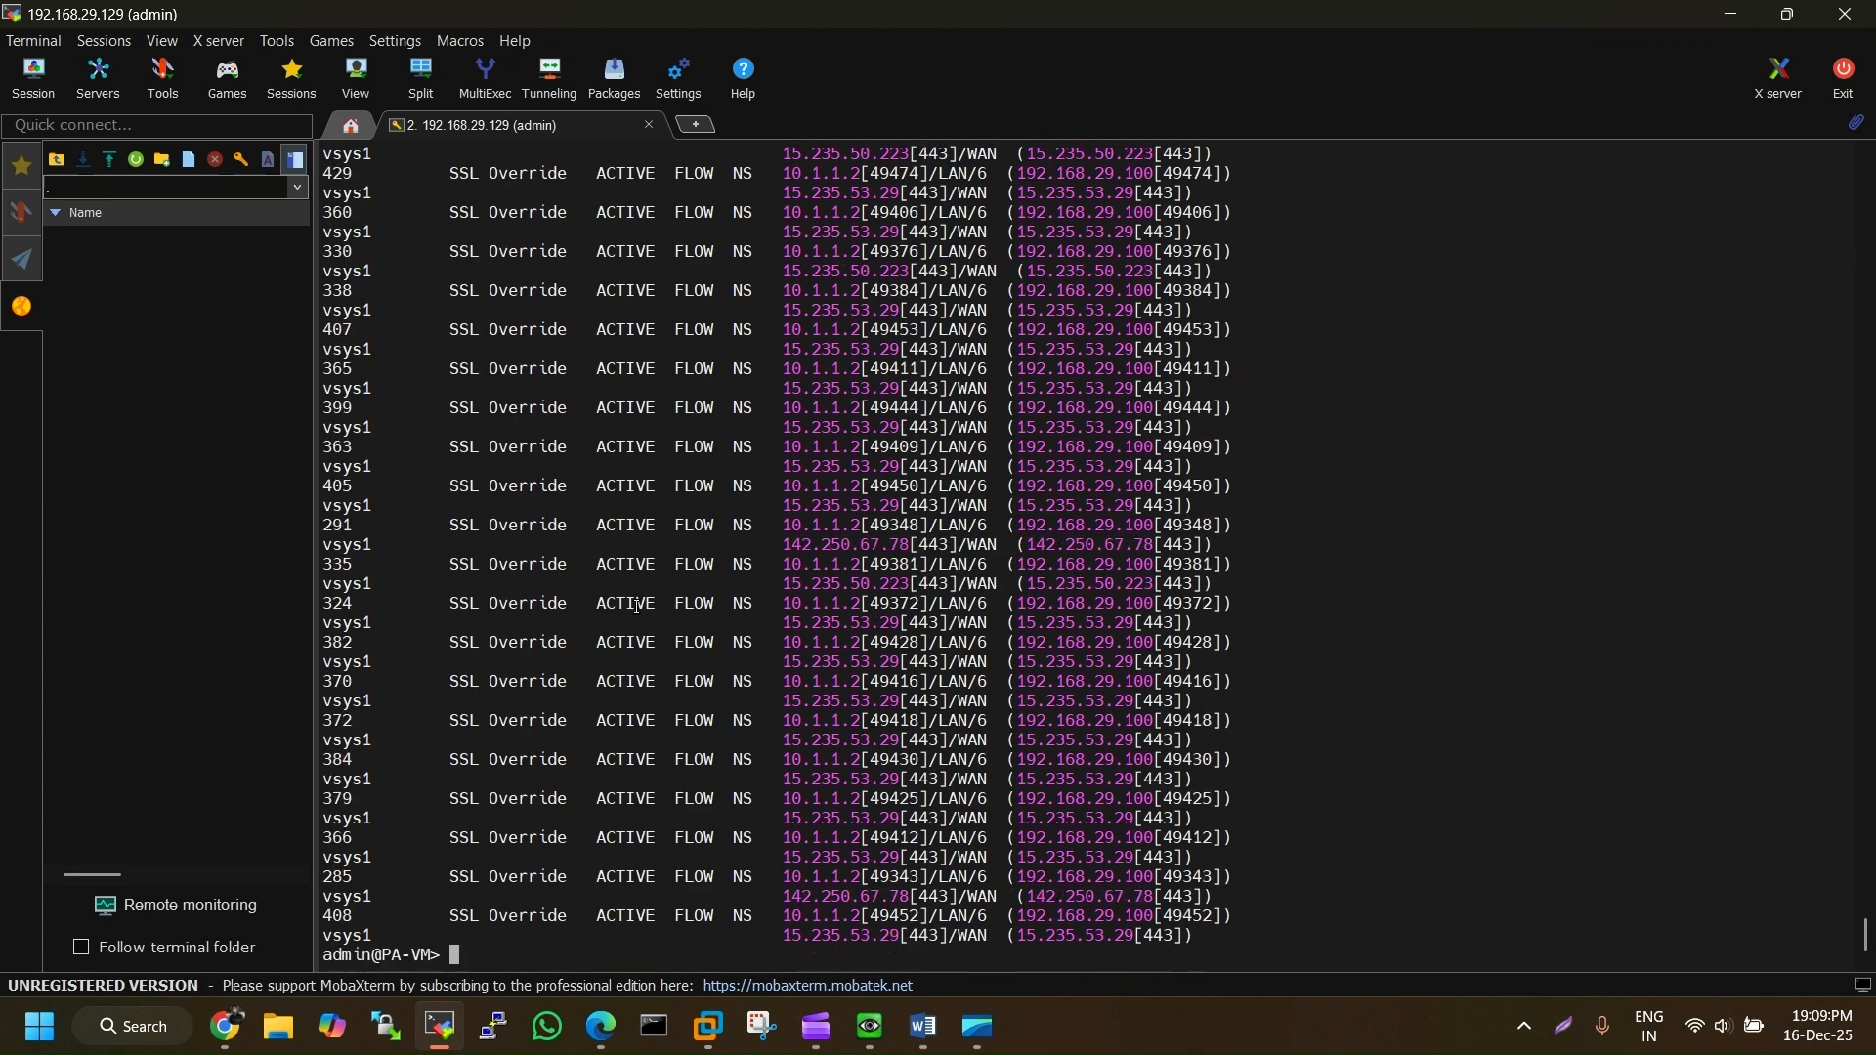
Repeat the staticnat session query and page through the refreshed output
key("Up")
key("Return")
key("Return")
key("Return")
key("Return")
key("Return")
key("space")
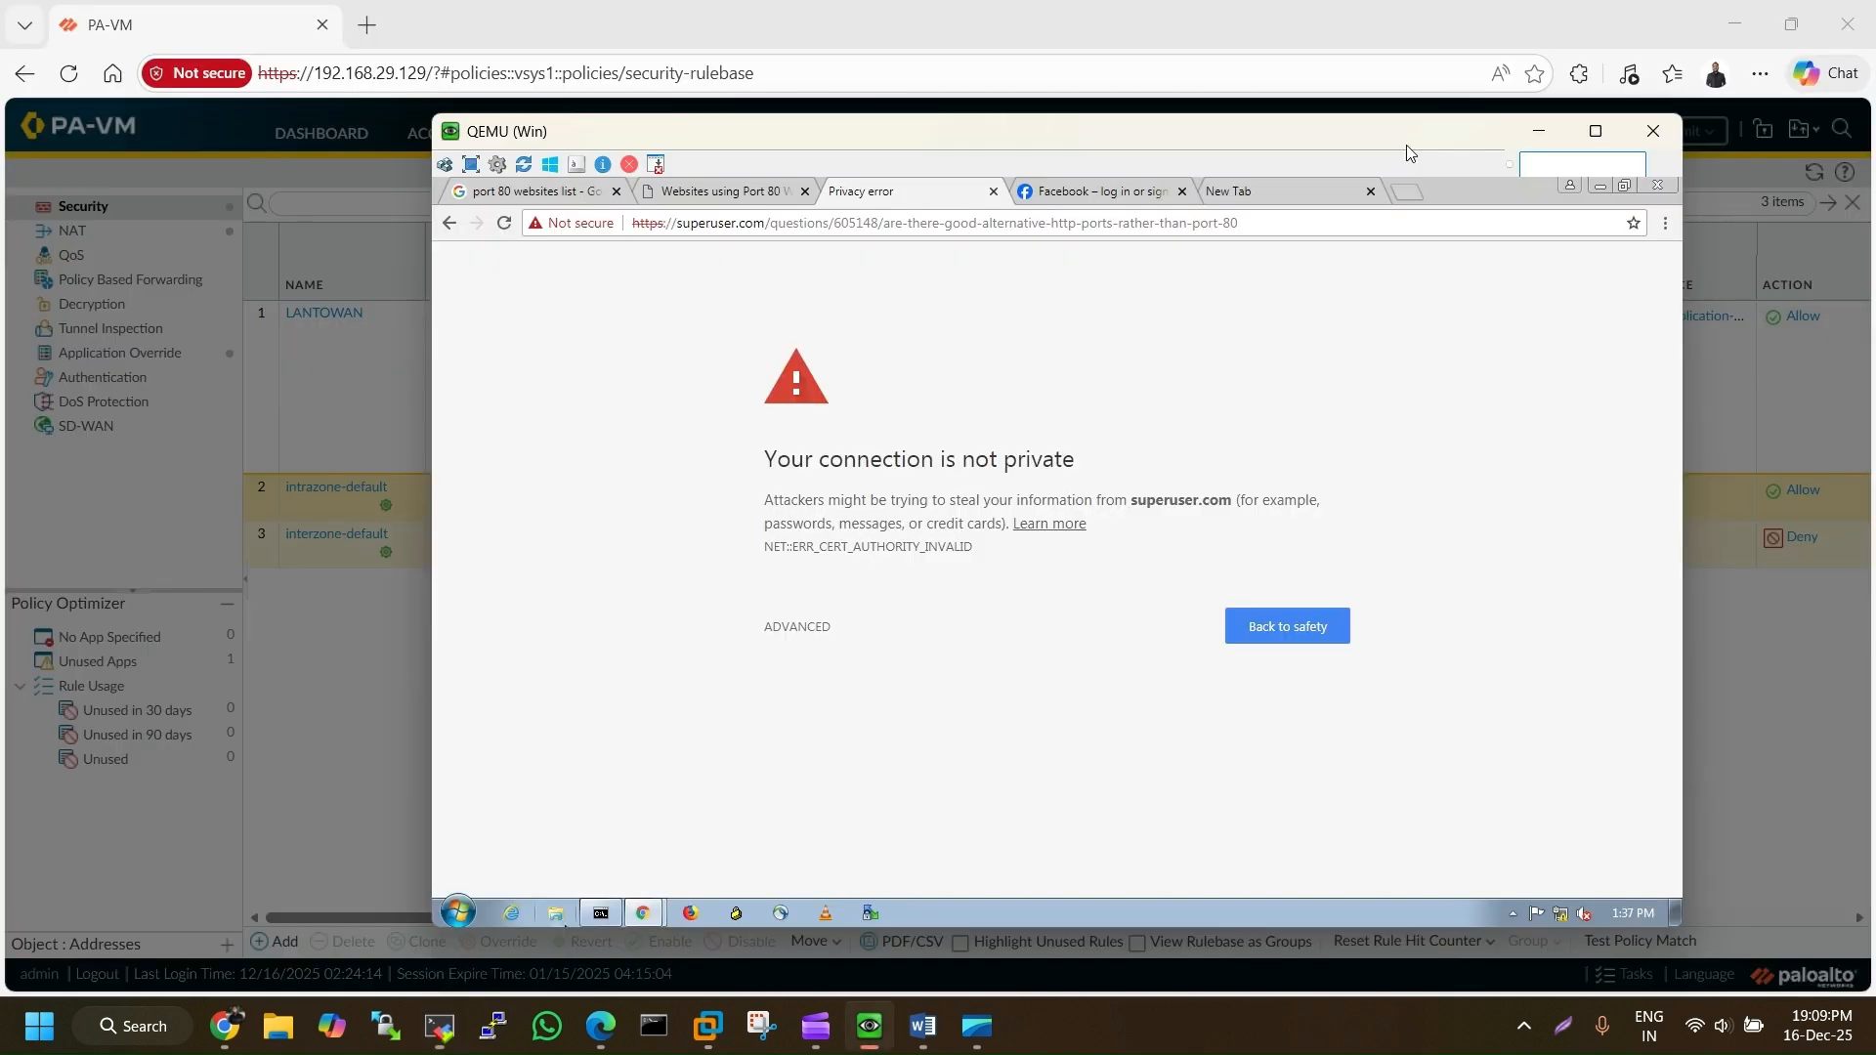
In the Windows VM, proceed past the certificate warning to superuser.com and reload the BuiltWith page to generate more traffic
left_click(826, 627)
left_click(828, 774)
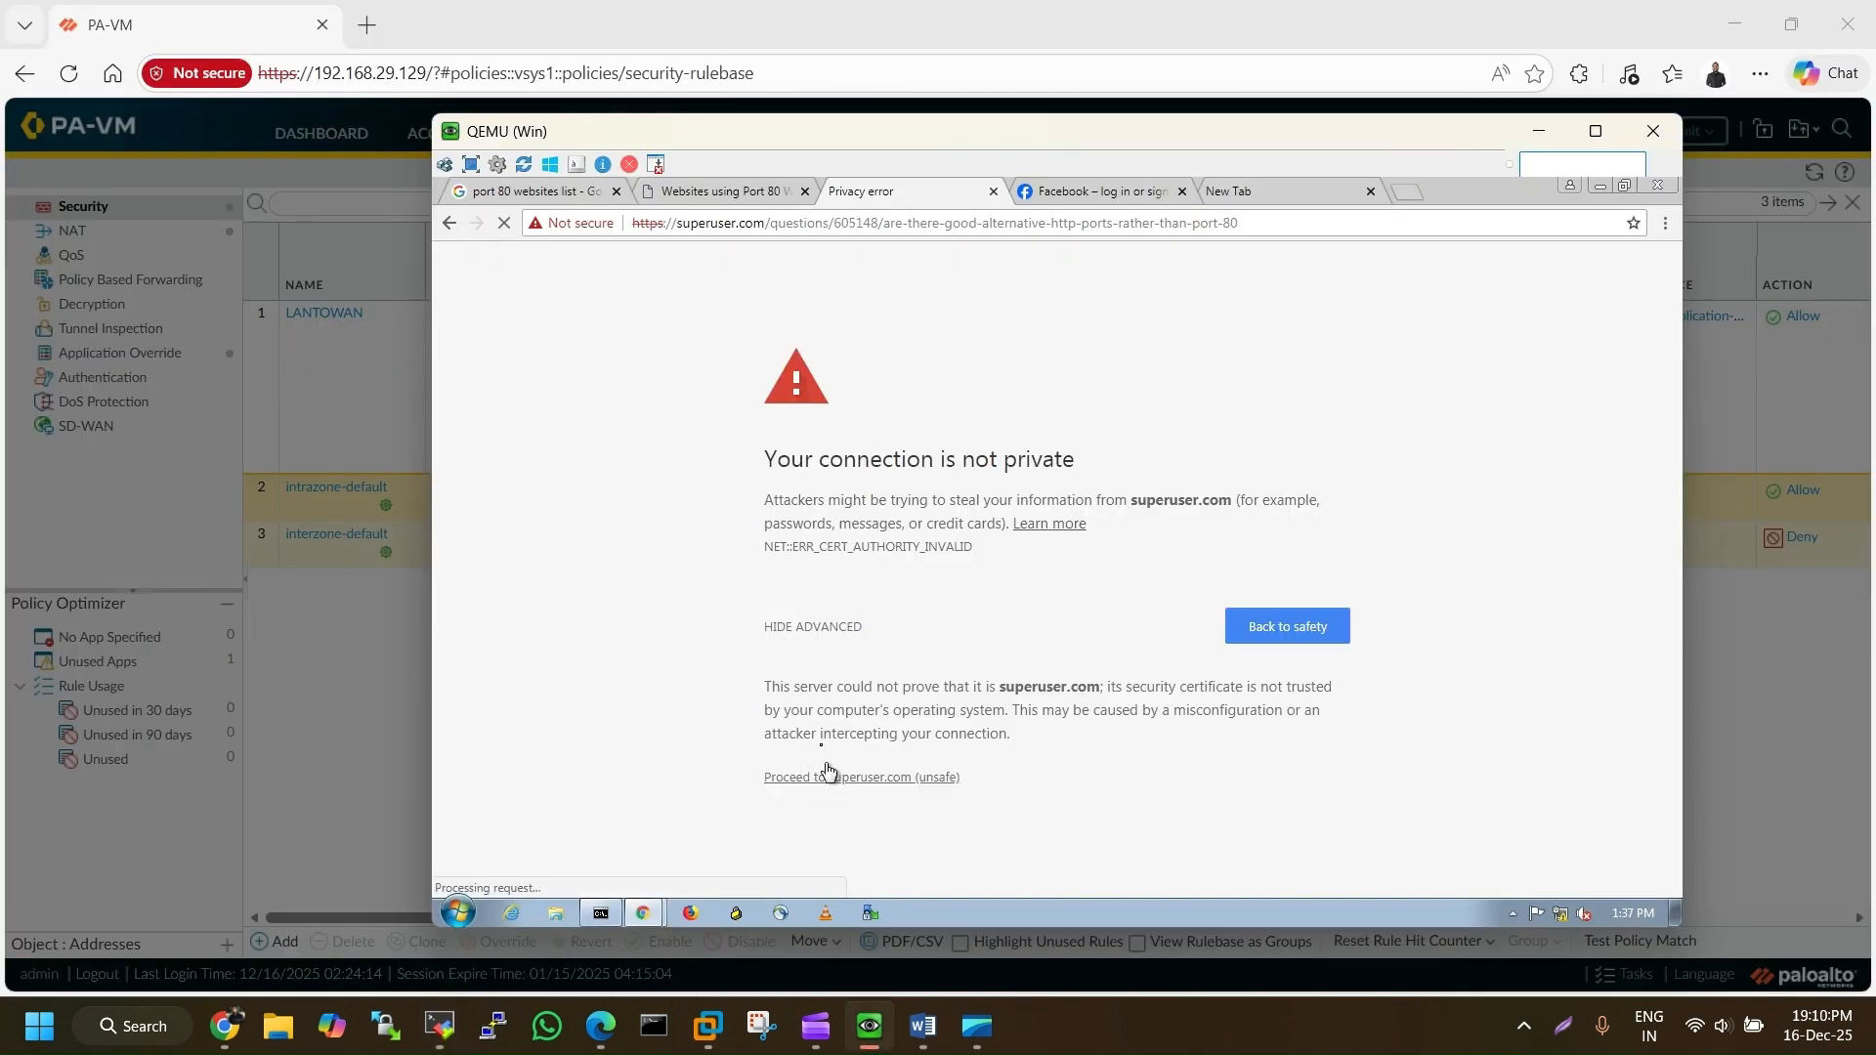
left_click(652, 194)
left_click(505, 224)
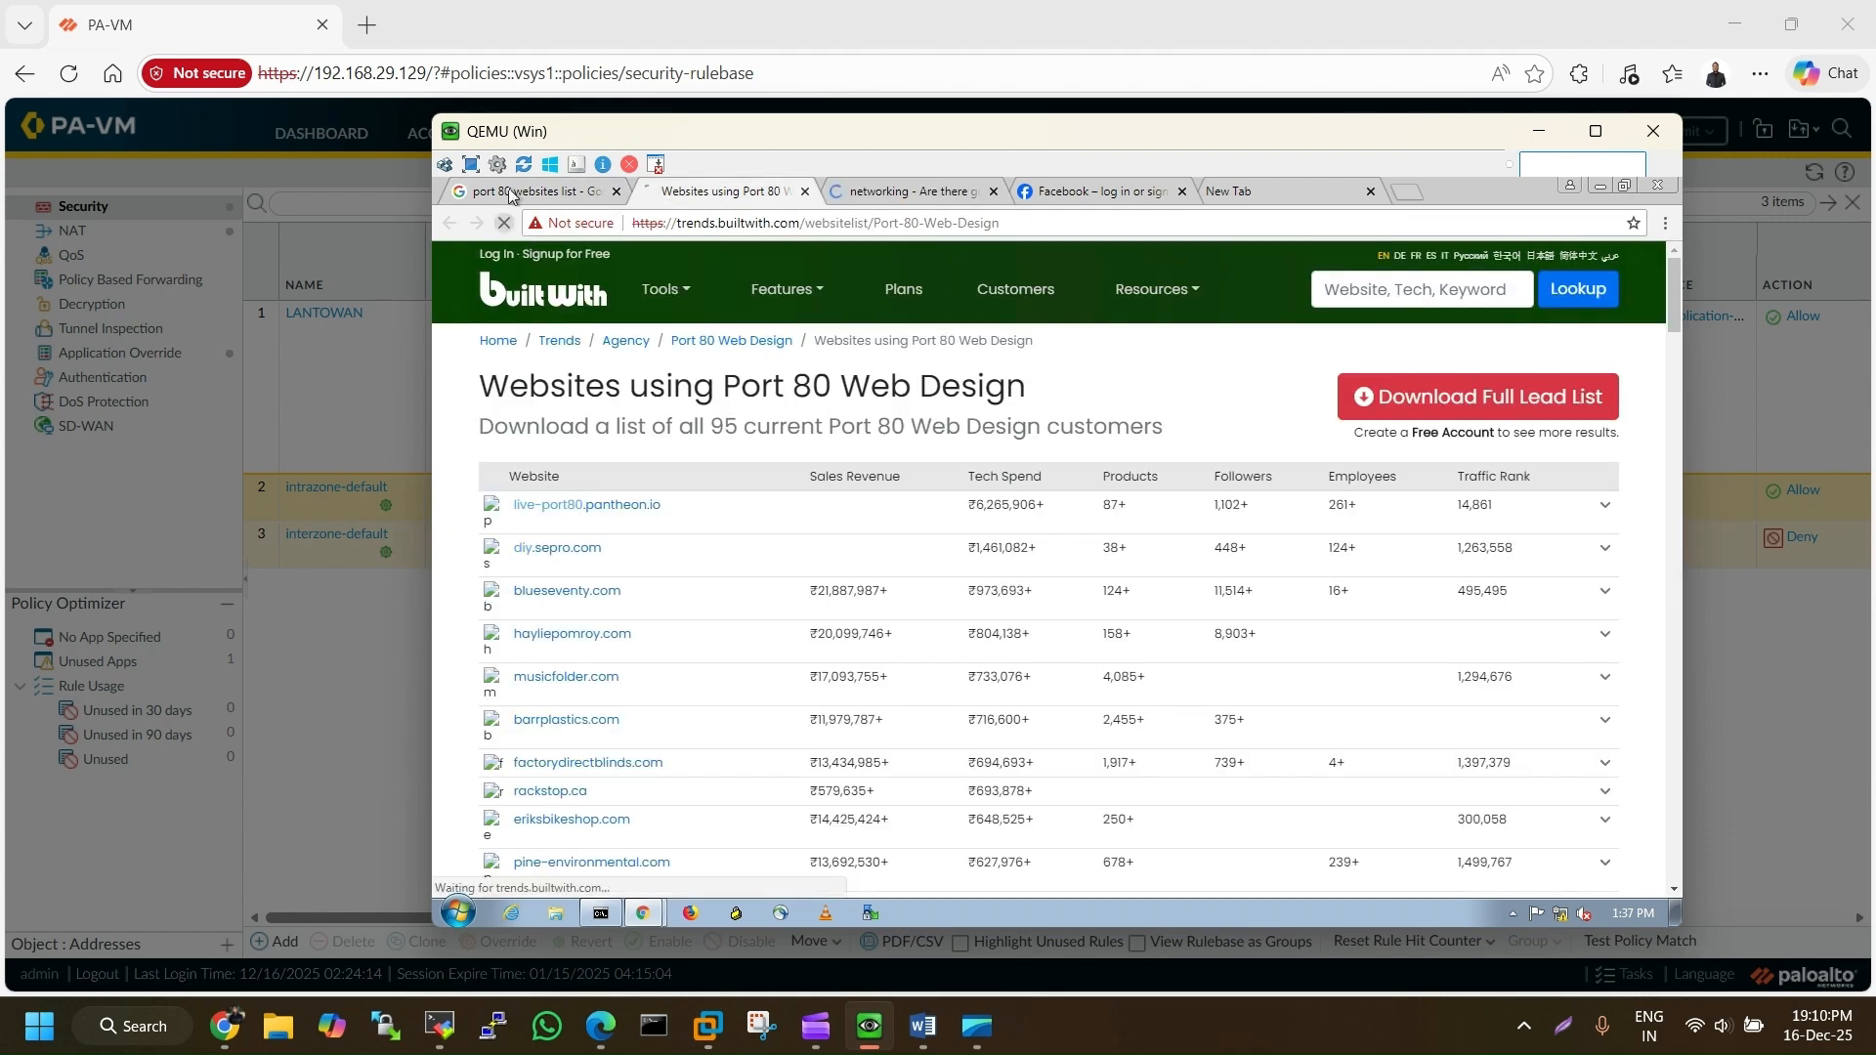
Open the Stack Overflow result "Only port 80 works for websites" in a new tab and close the Facebook tab
left_click(509, 193)
scroll(753, 508, "down", 3)
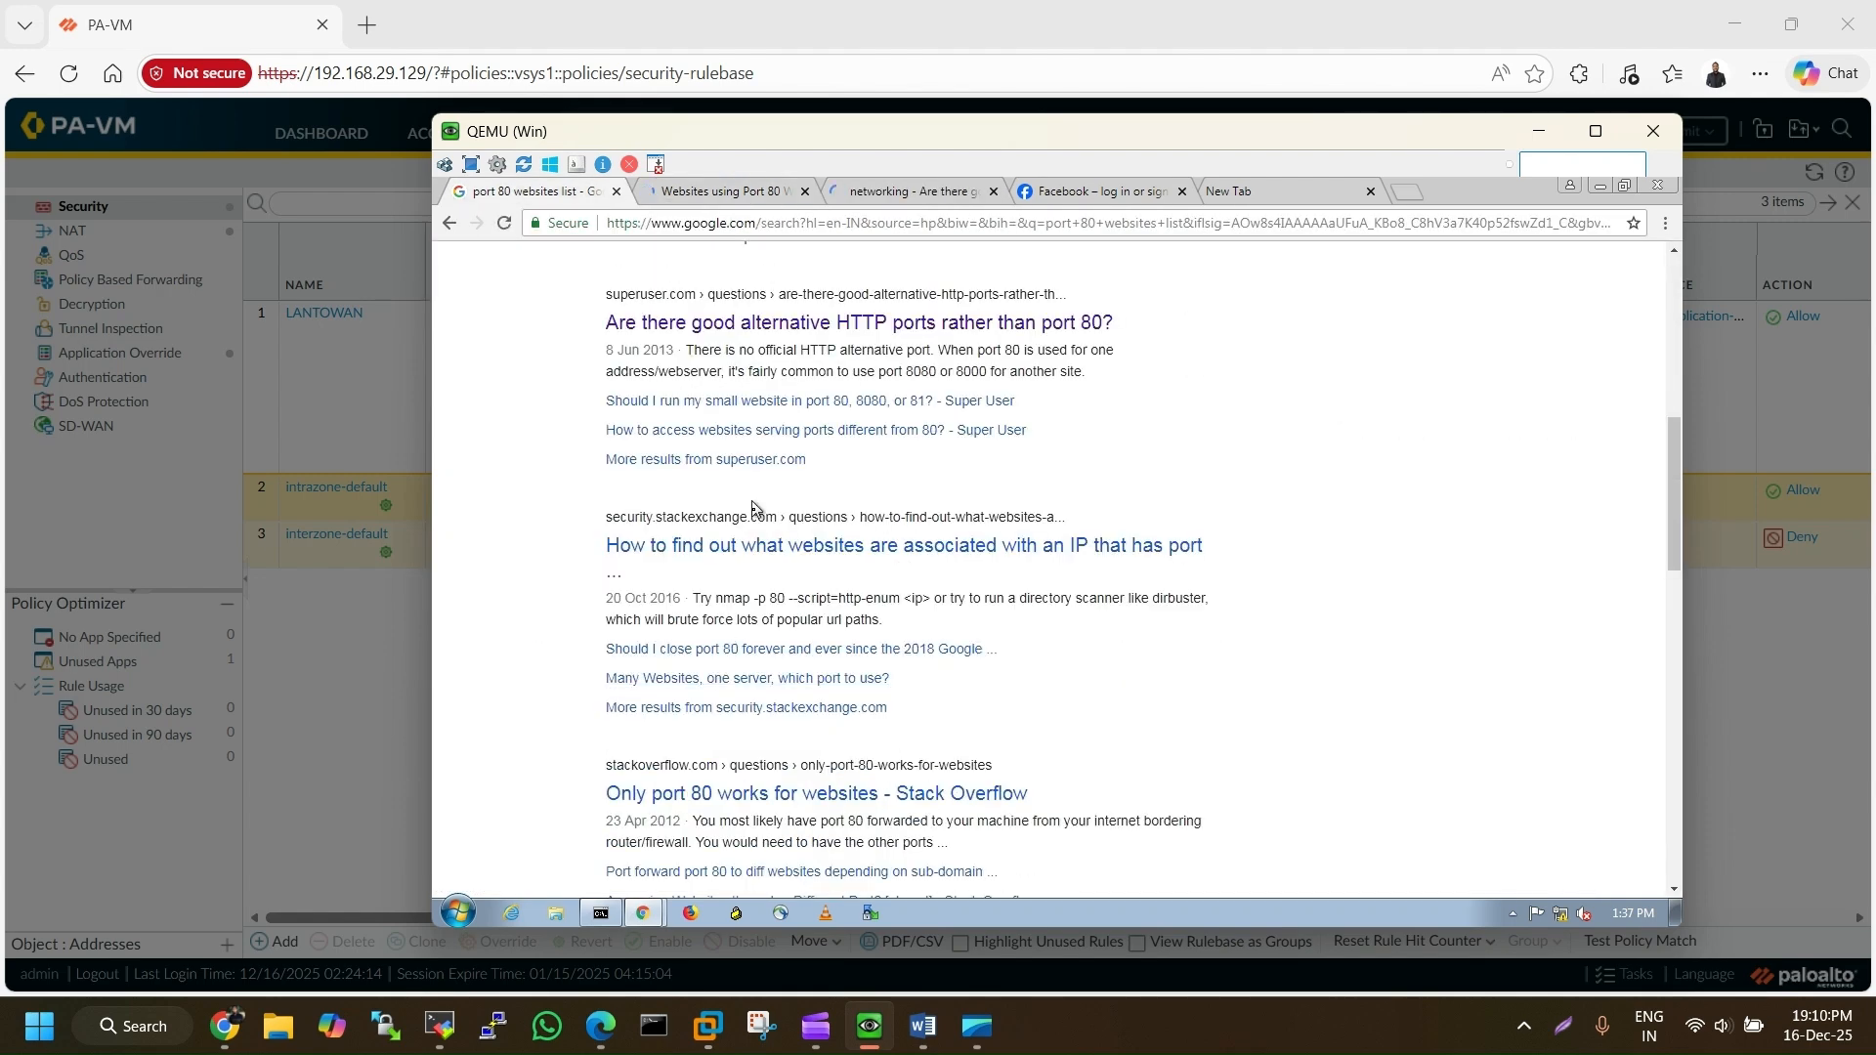
middle_click(684, 793)
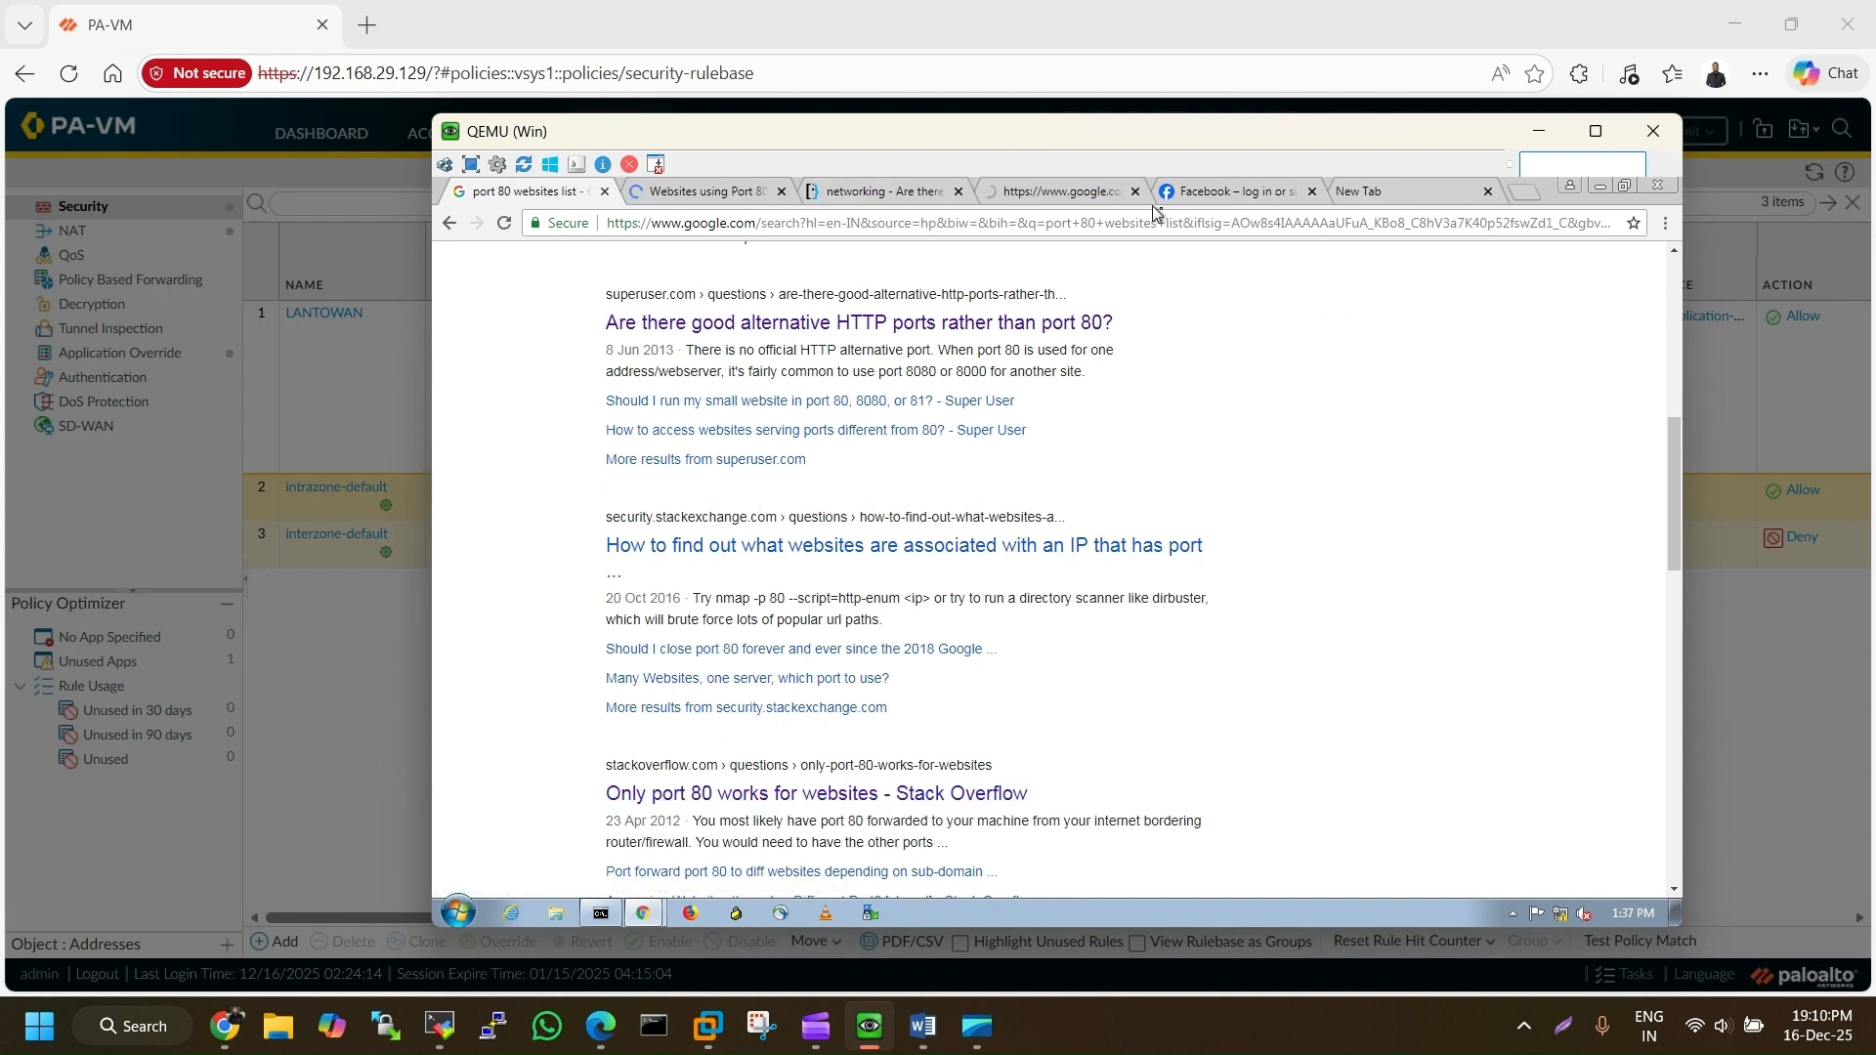
middle_click(1187, 192)
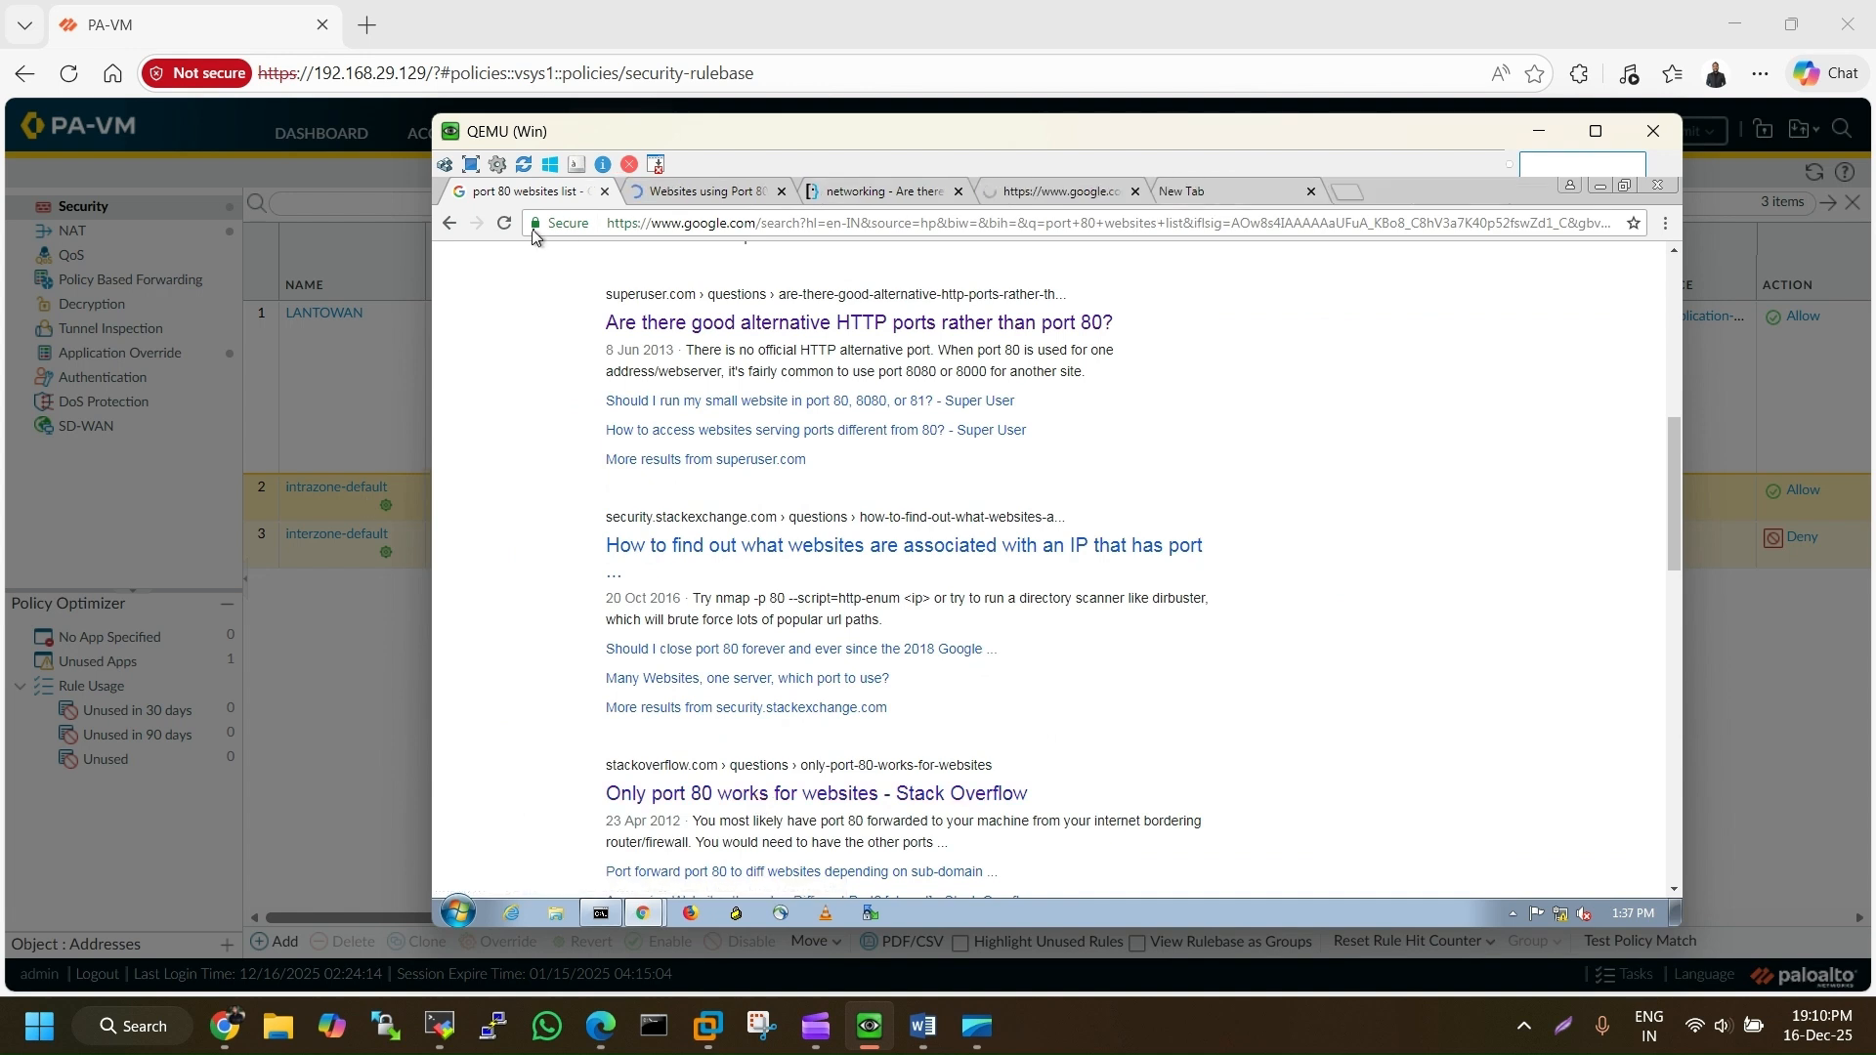
left_click(601, 913)
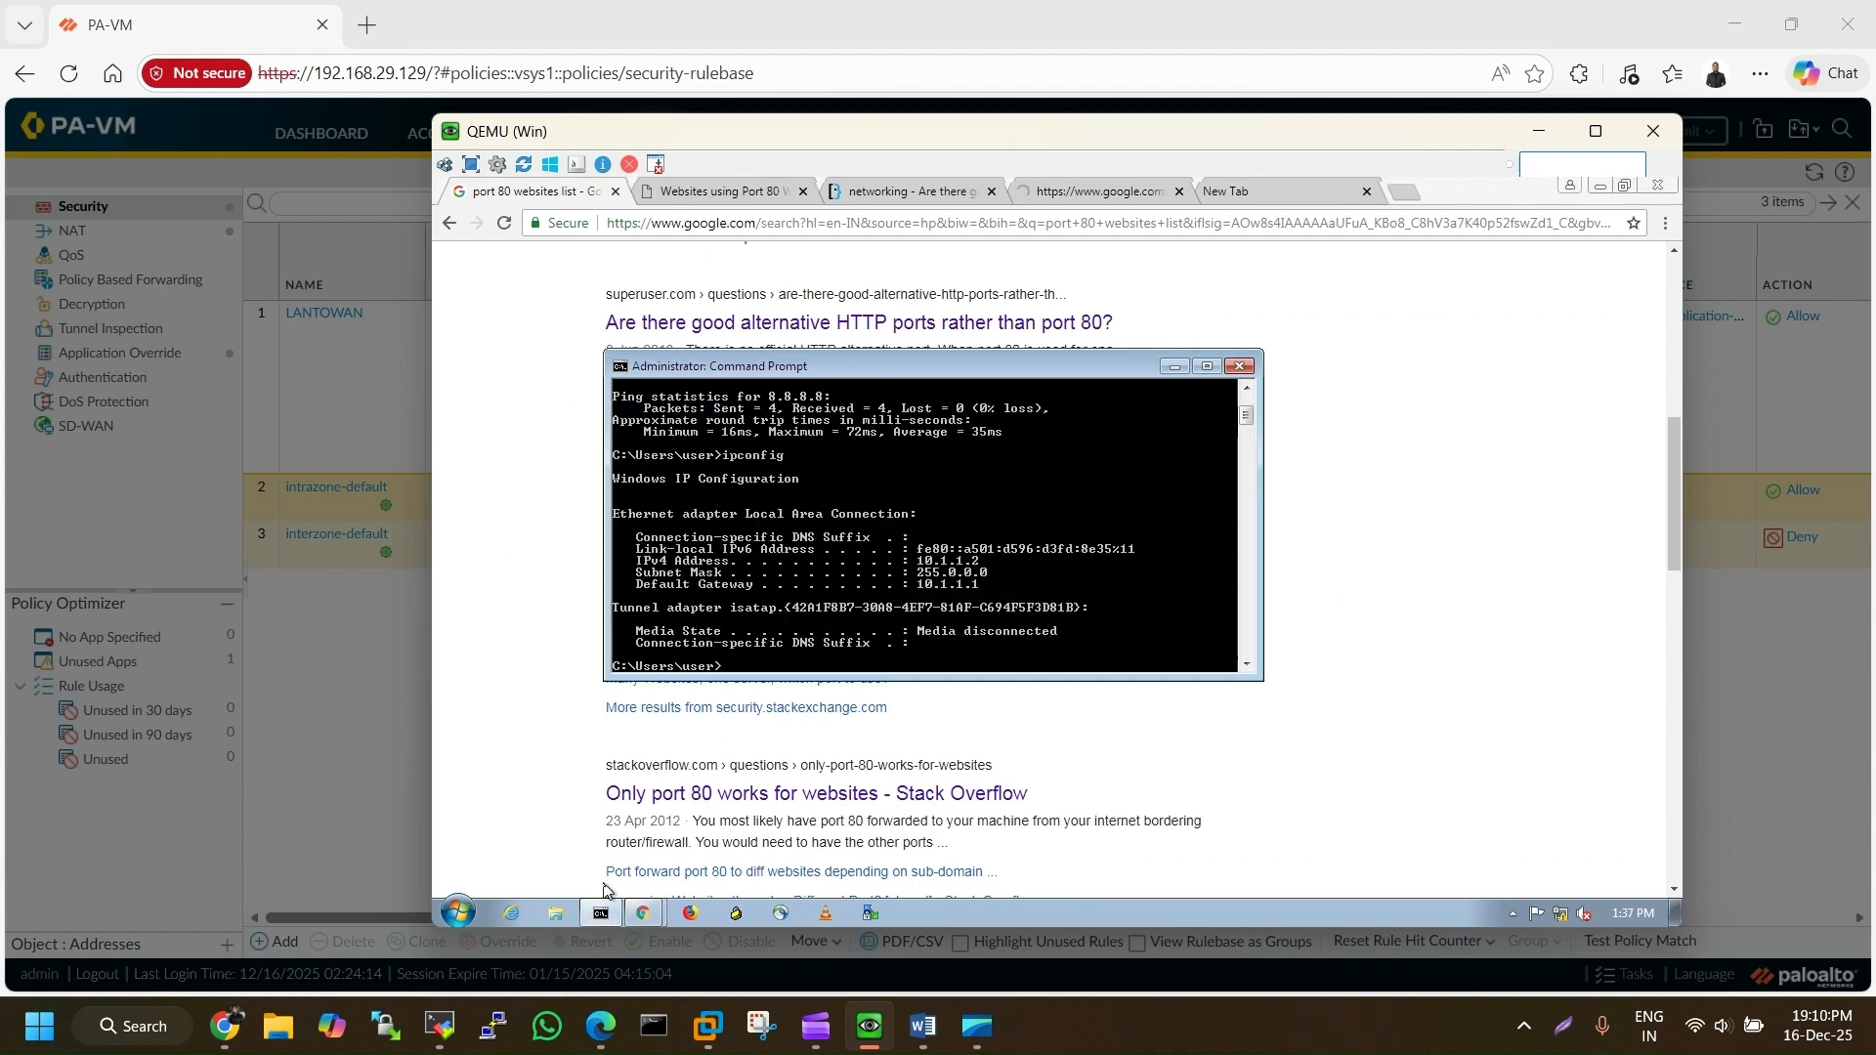
Return to PA-VM, reset the hit count of the LAN TO WAN Application Override rule, and reopen the Security rules
left_click(80, 342)
left_click(1361, 844)
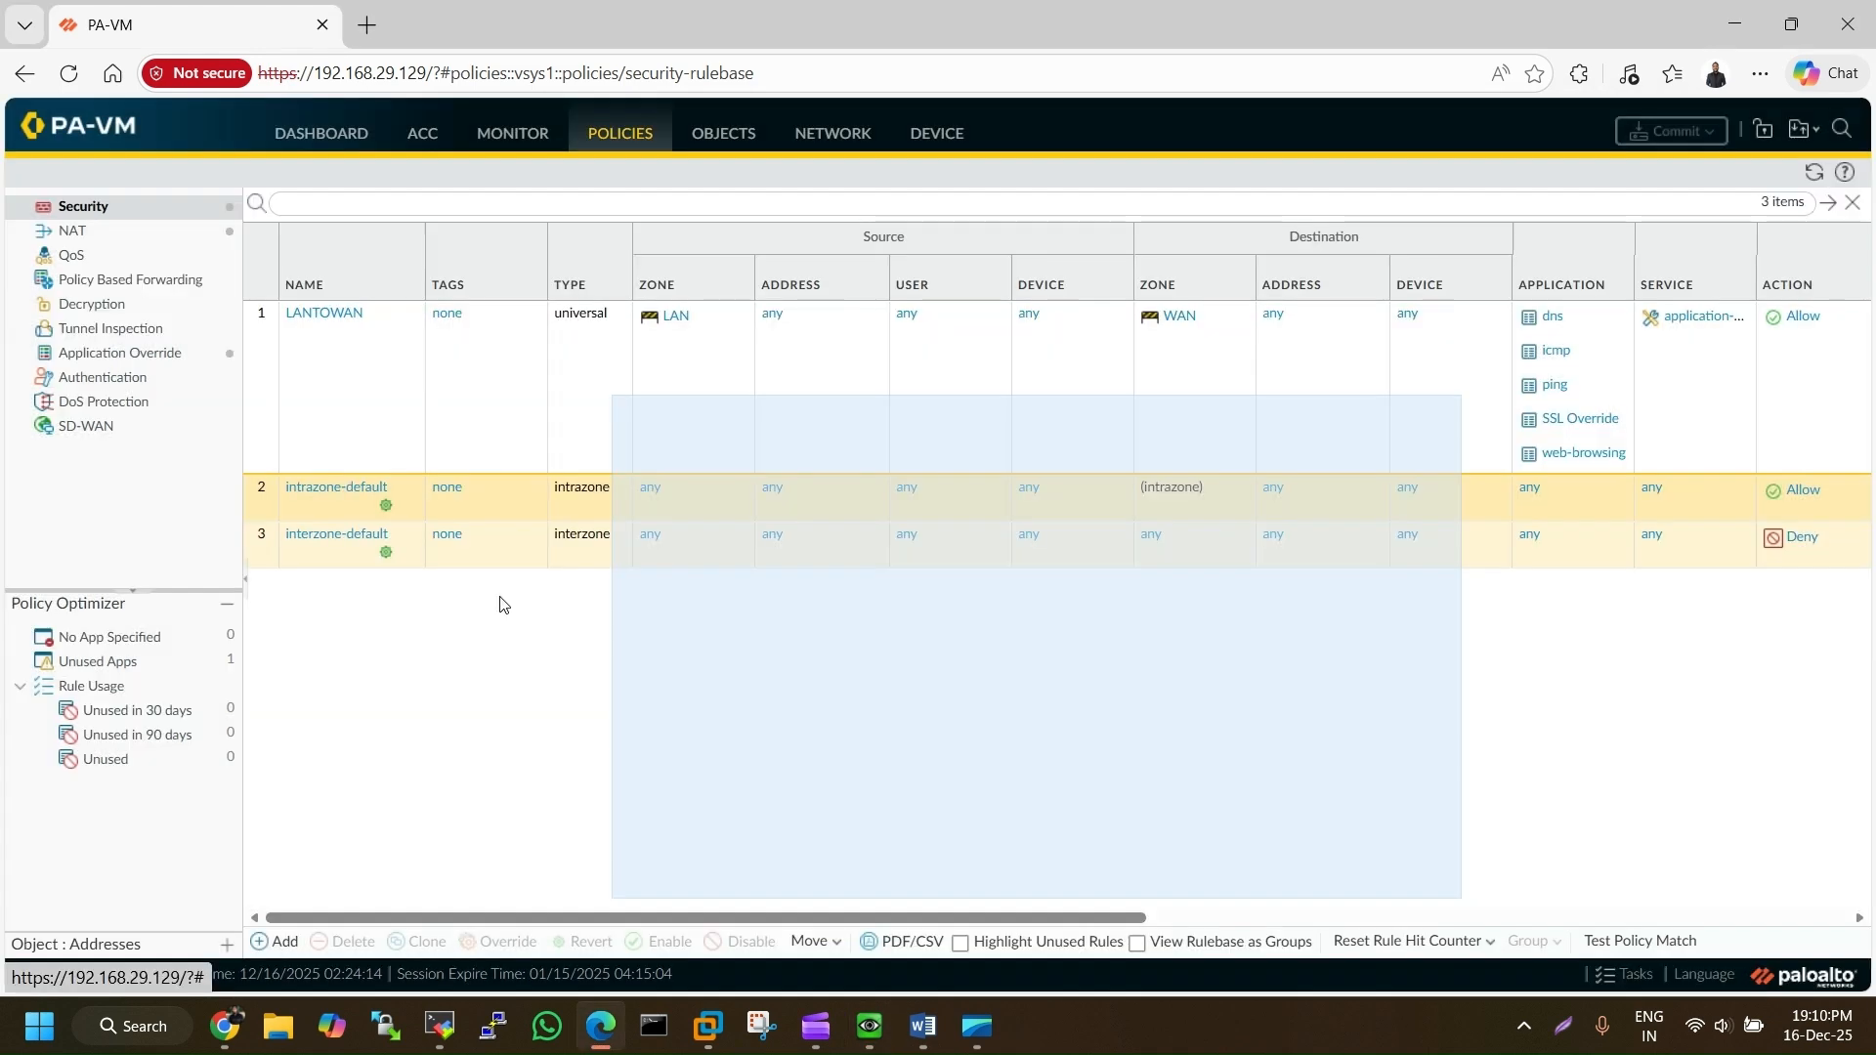
left_click(127, 353)
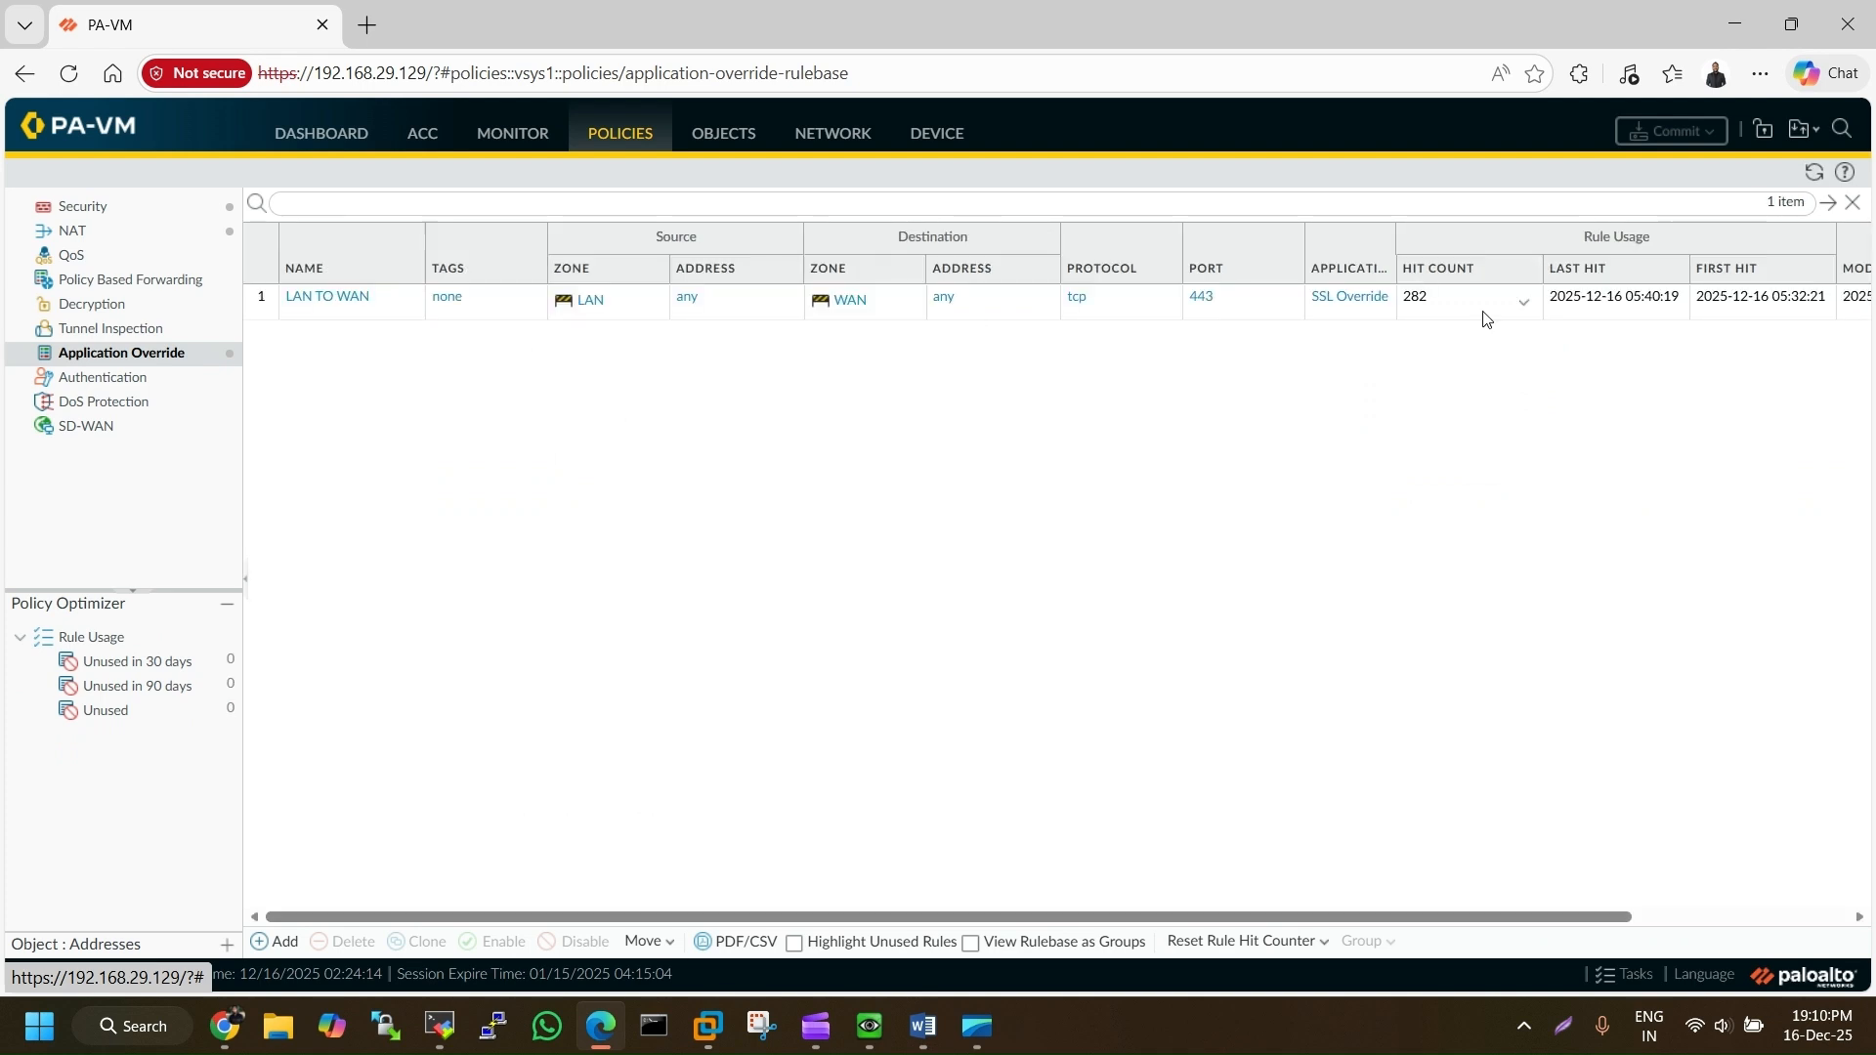
left_click(1523, 302)
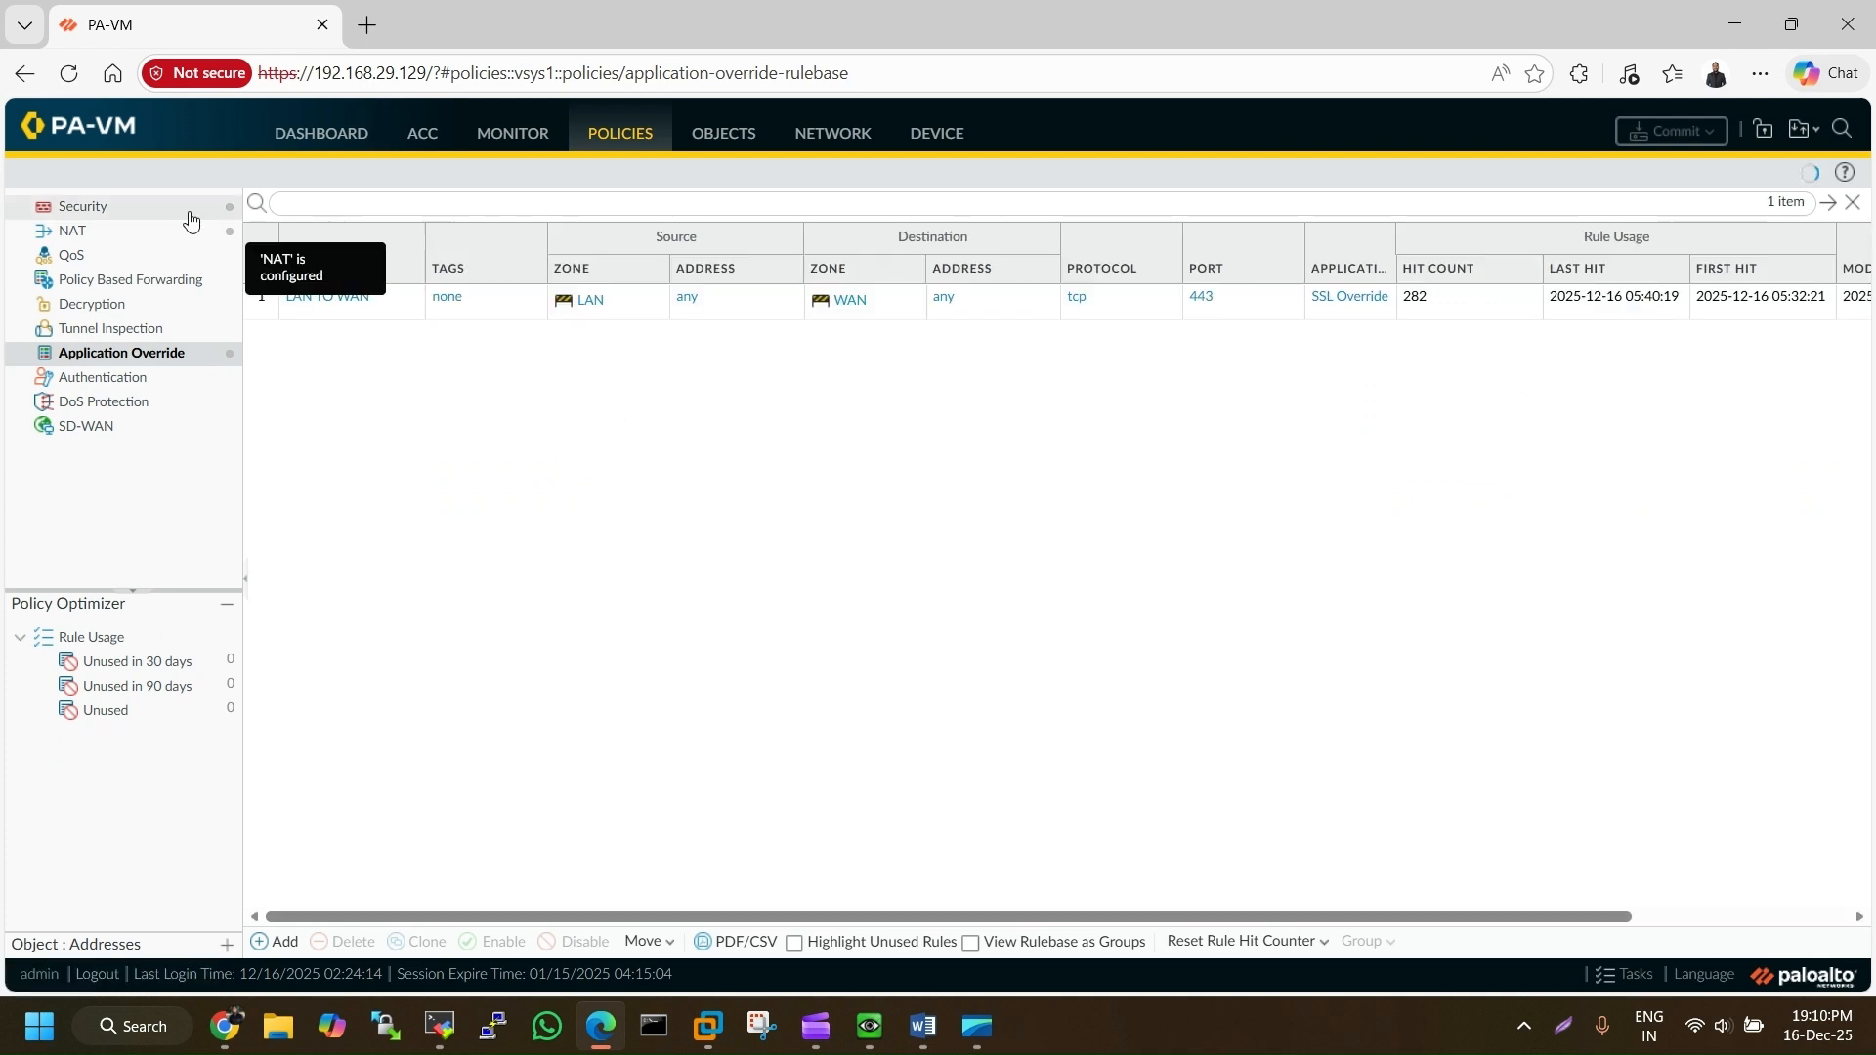
left_click(86, 207)
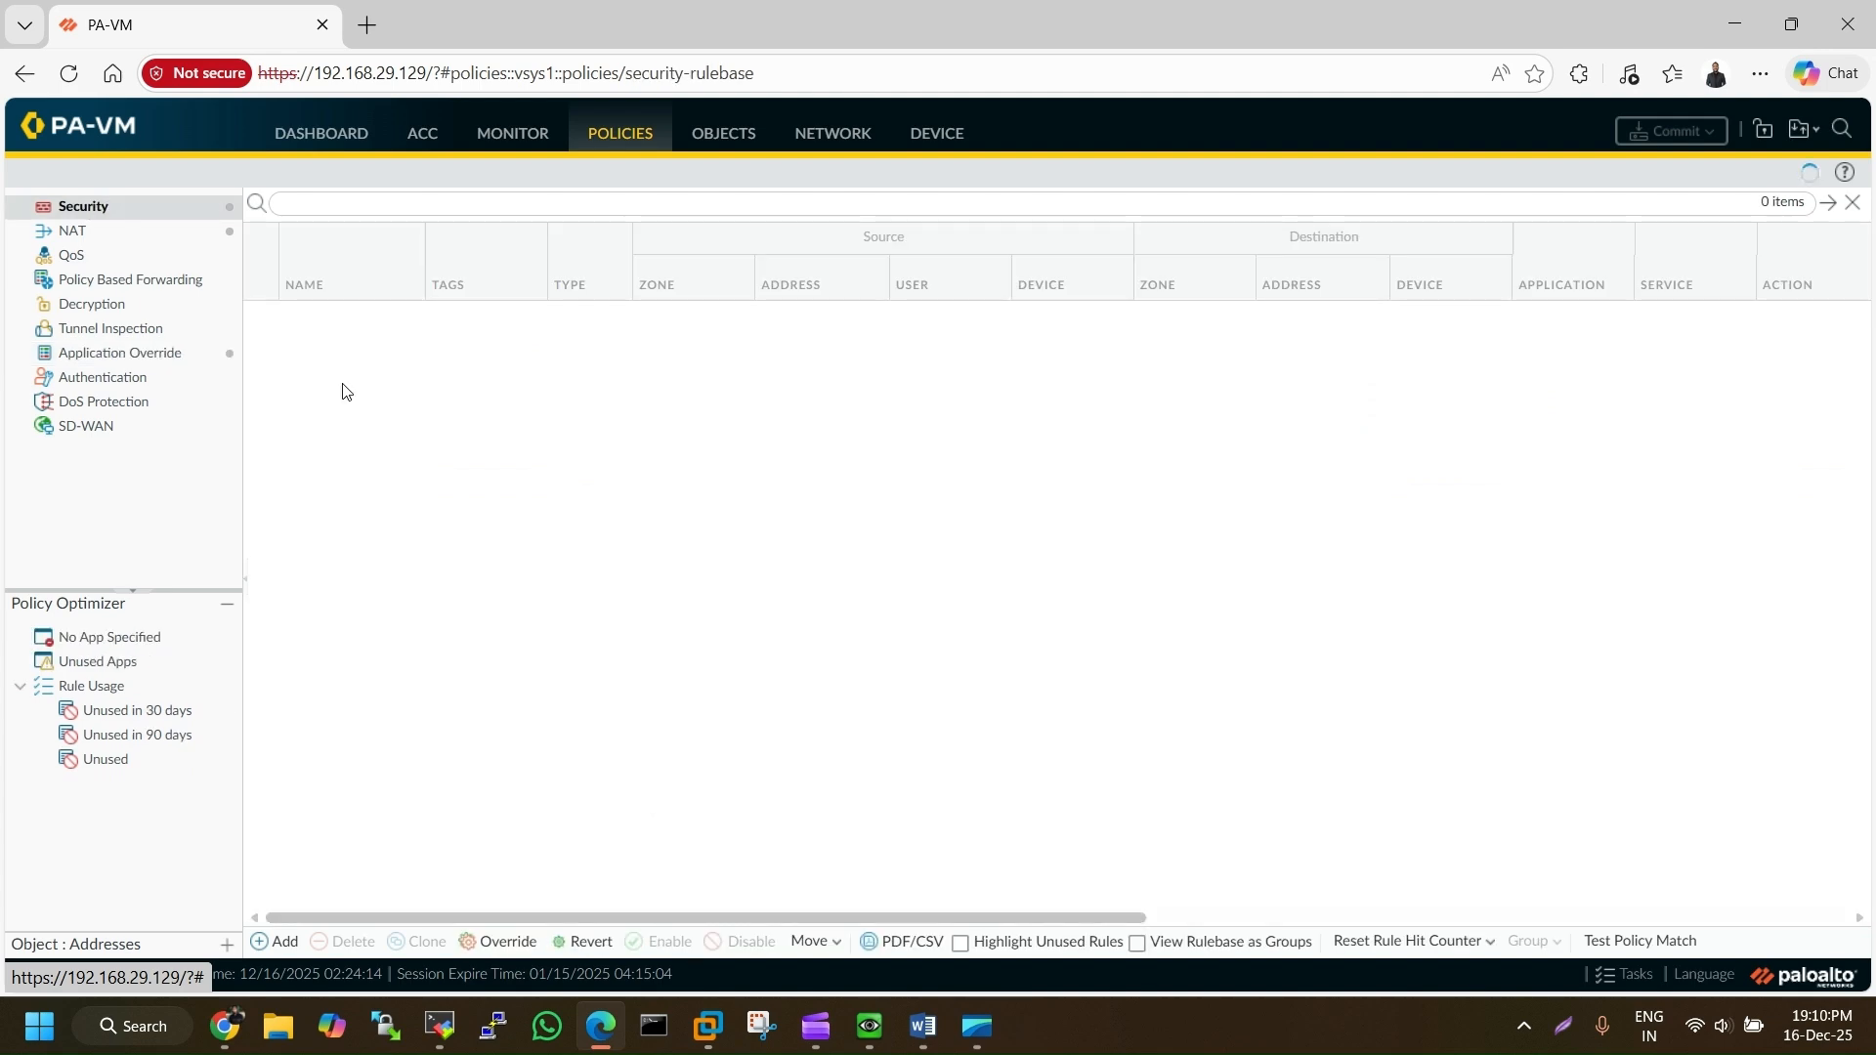
Switch back to MobaXterm, list the staticnat sessions again, and look through them for web-browsing entries on port 80
key("alt+Tab")
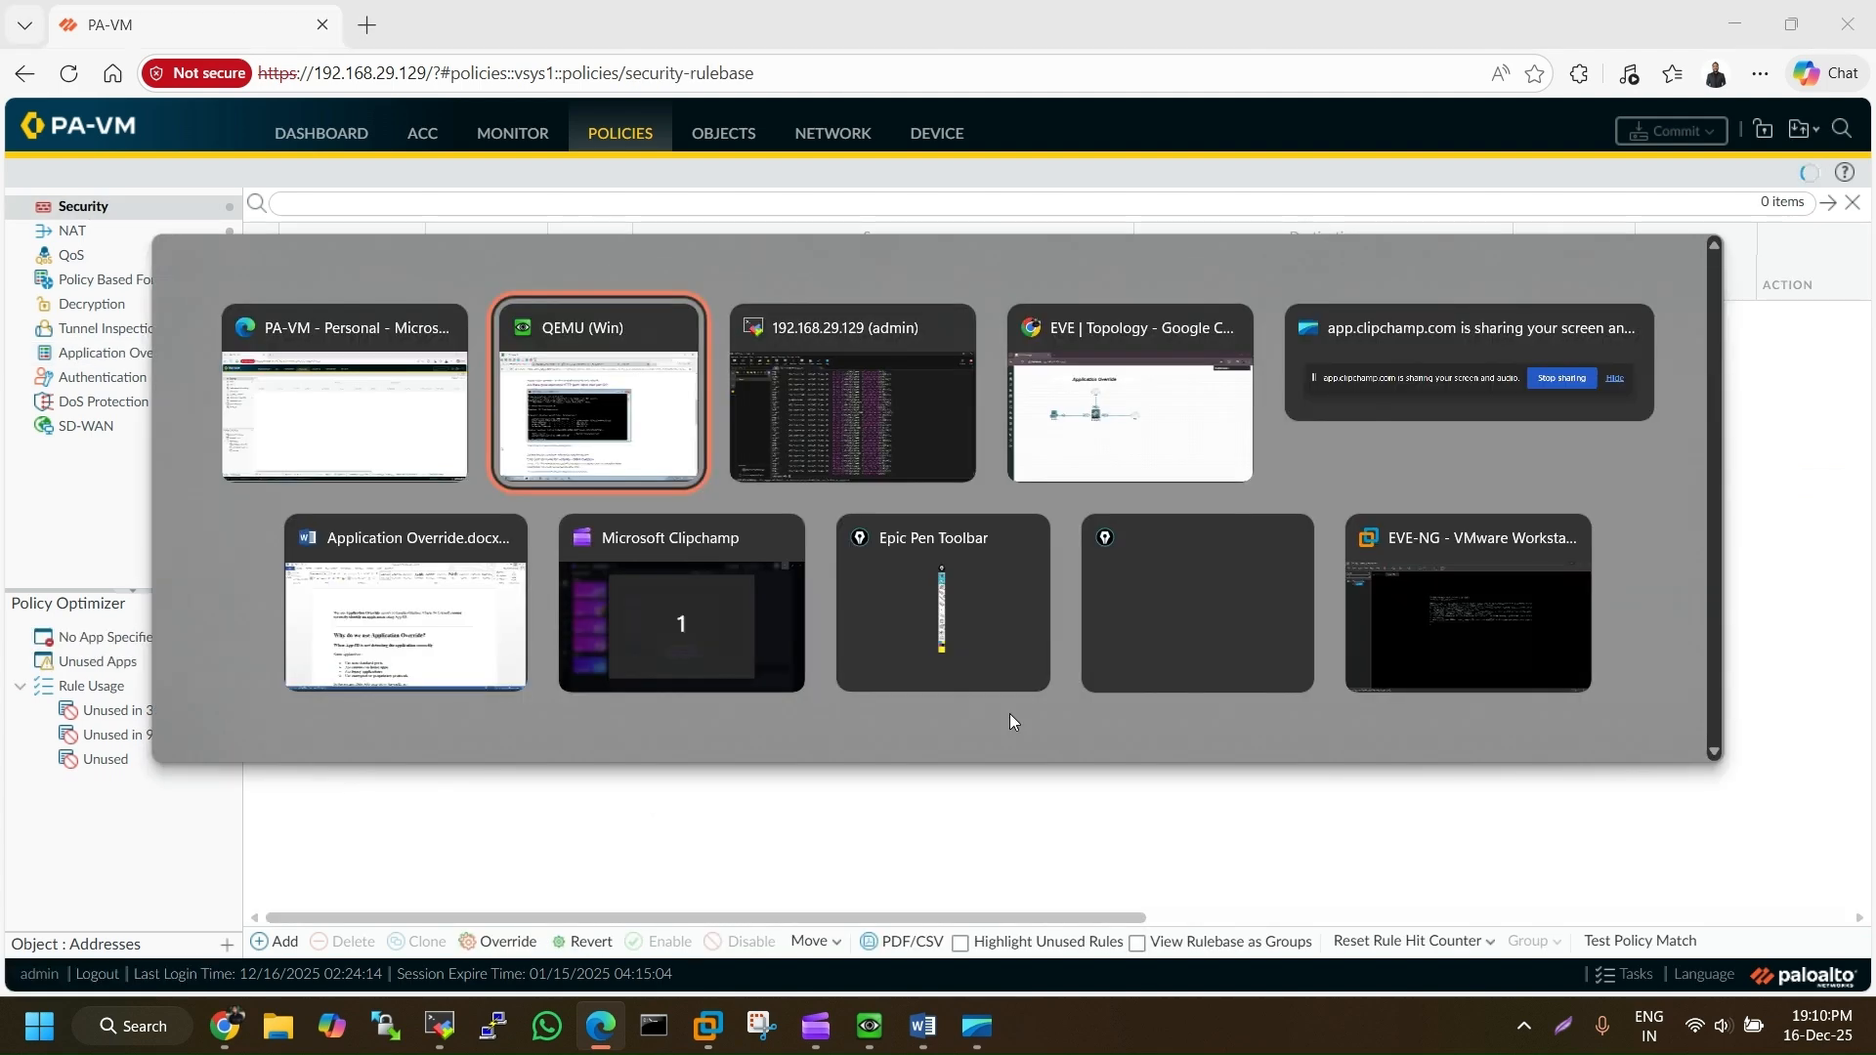
key("alt+Tab")
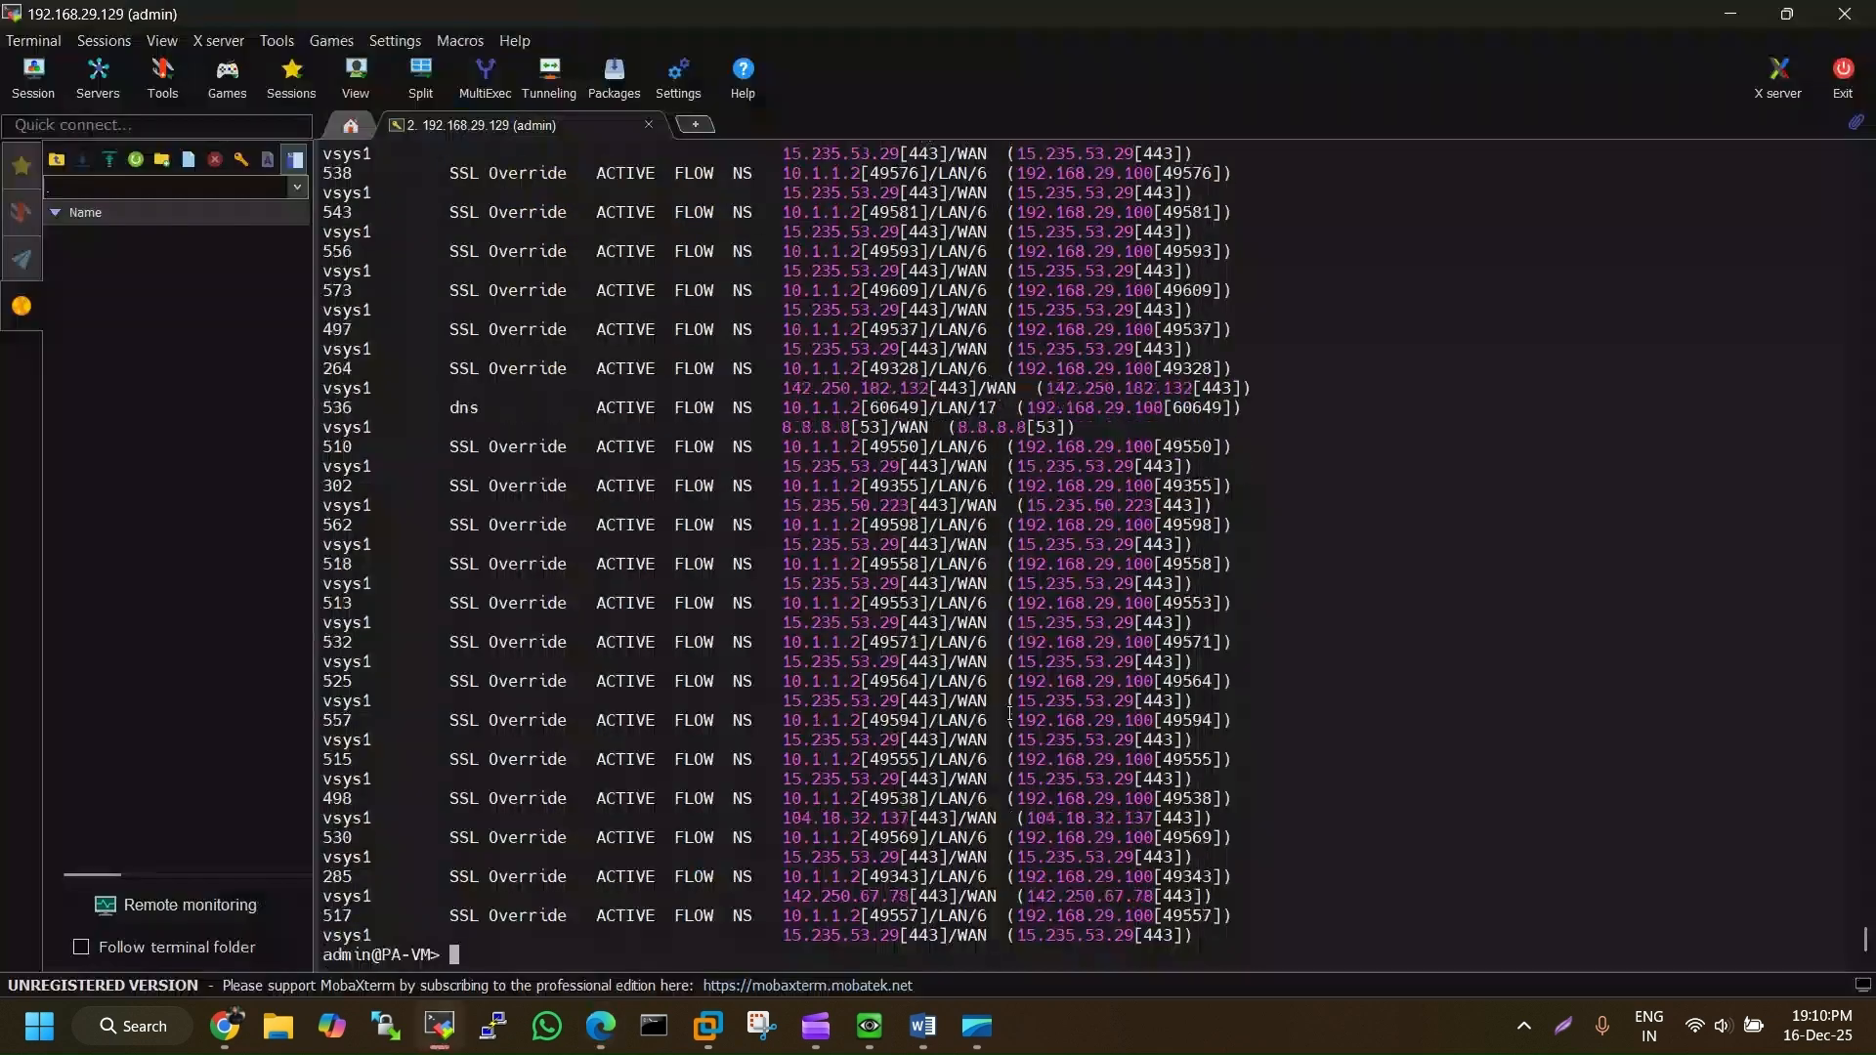
key("Up")
key("Return")
key("space")
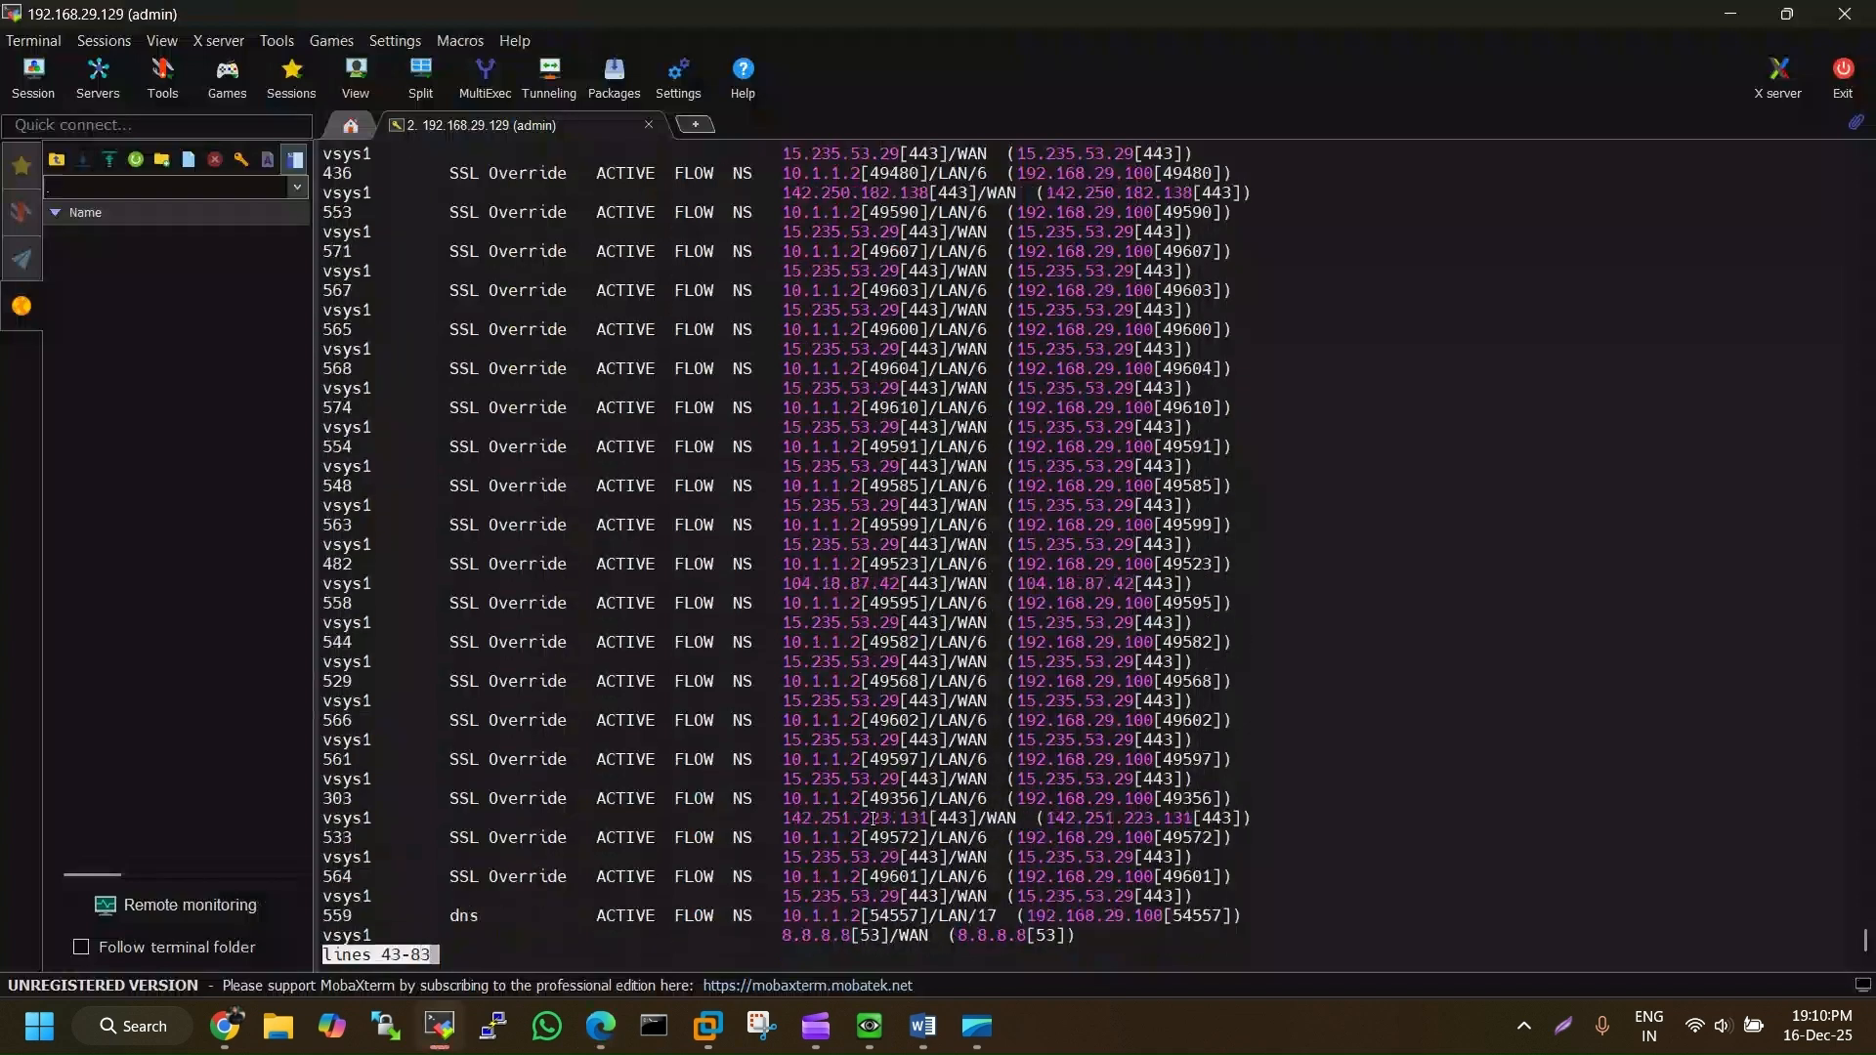
key("space")
key("space")
scroll(572, 438, "up", 10)
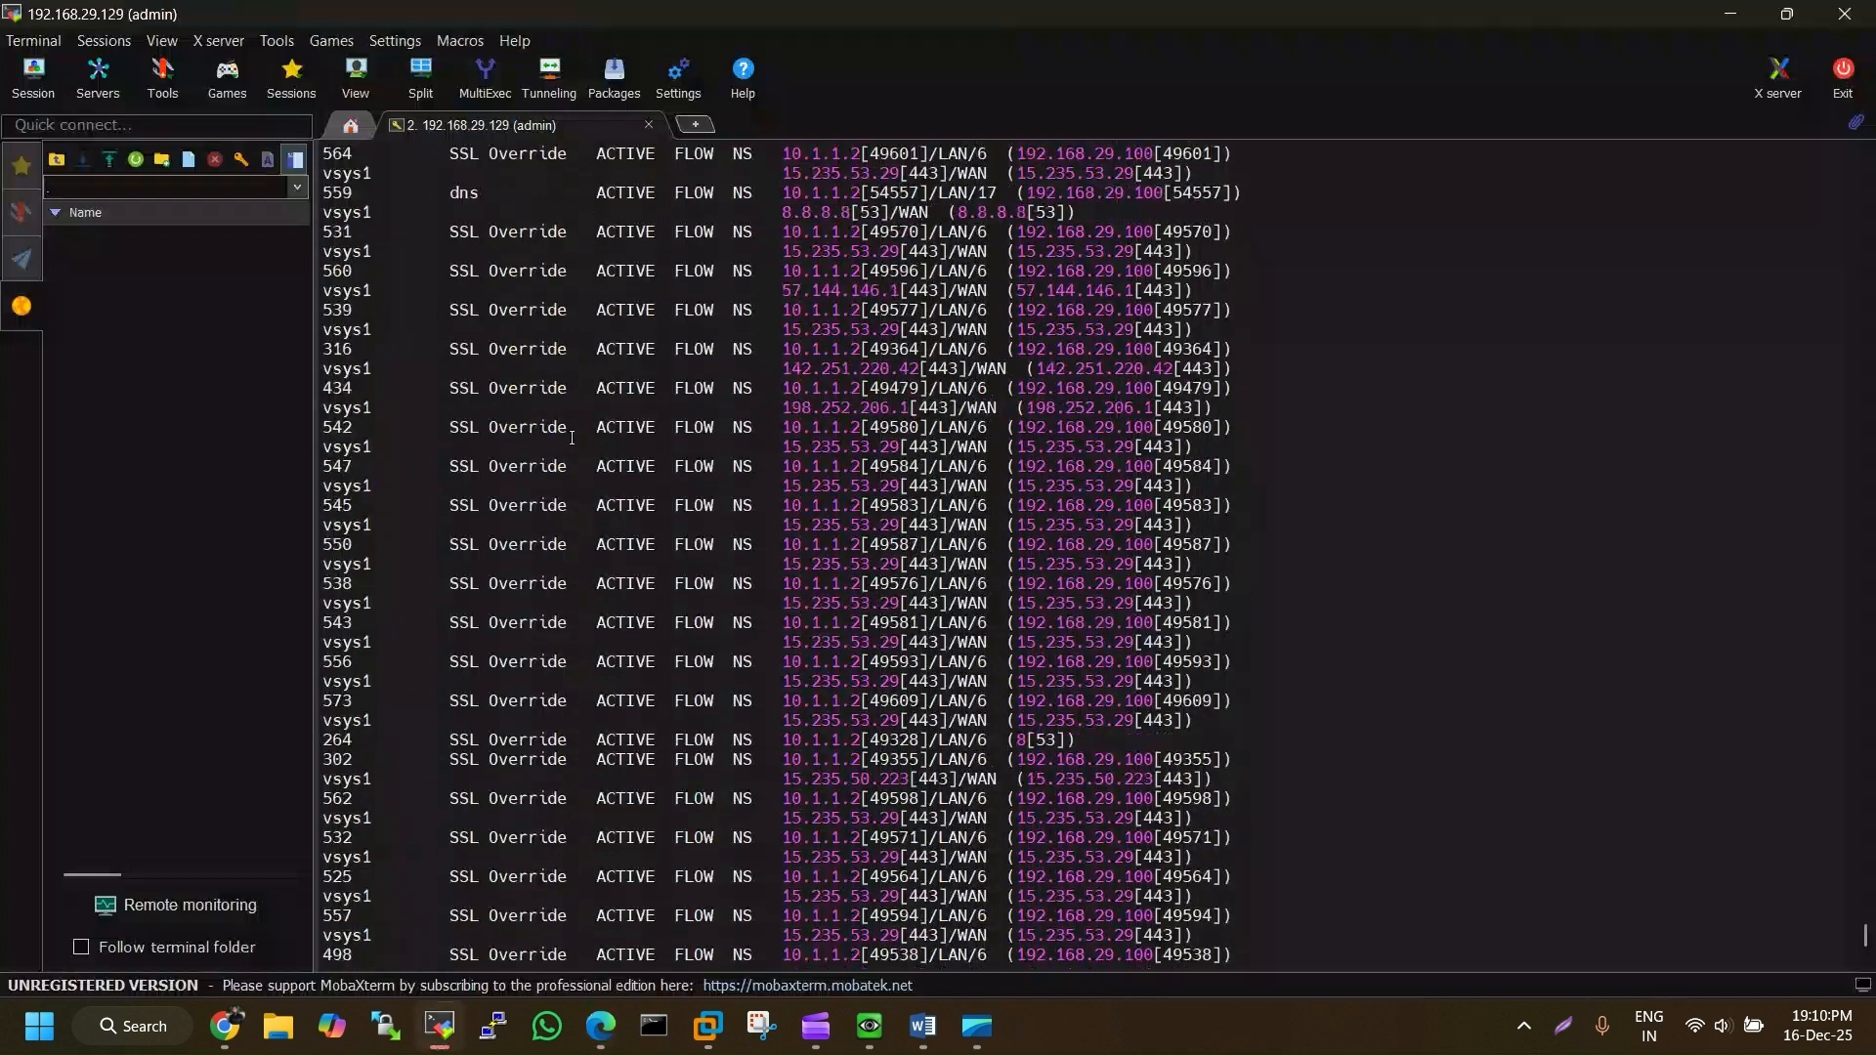
scroll(571, 438, "up", 15)
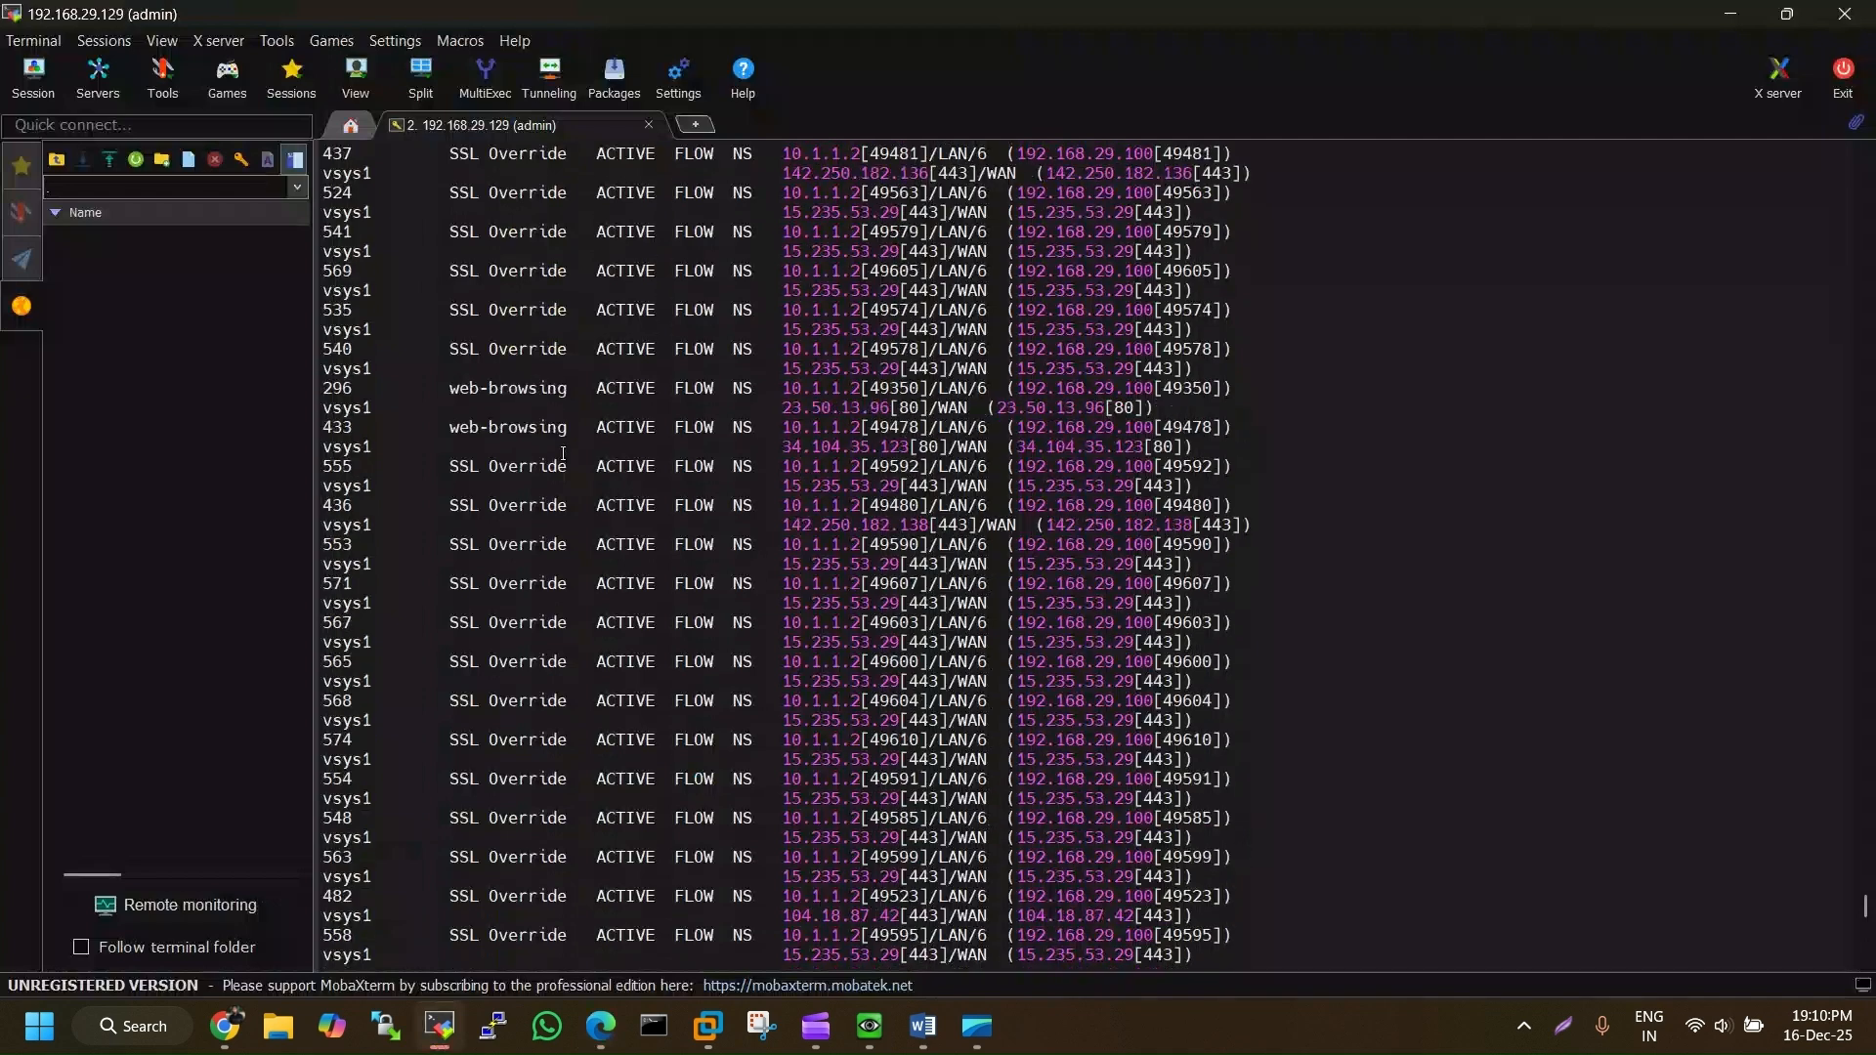
scroll(563, 454, "down", 9)
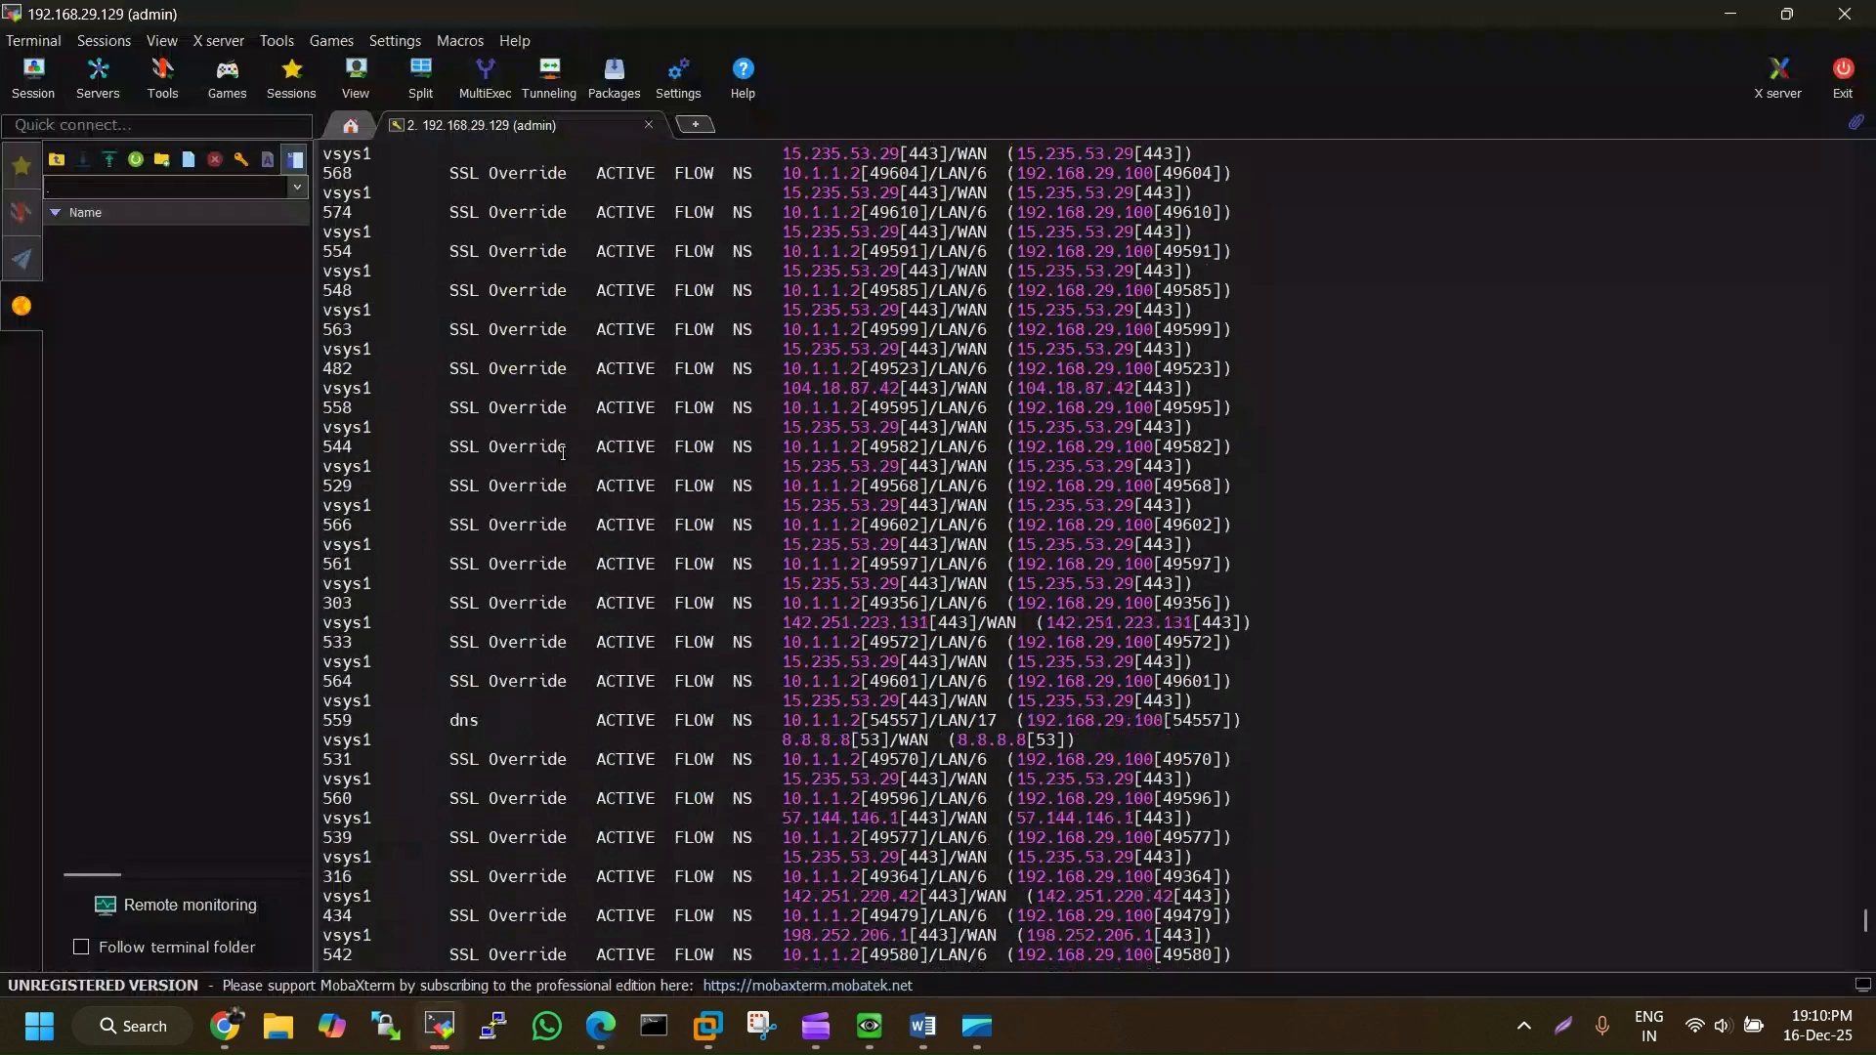
scroll(563, 454, "down", 12)
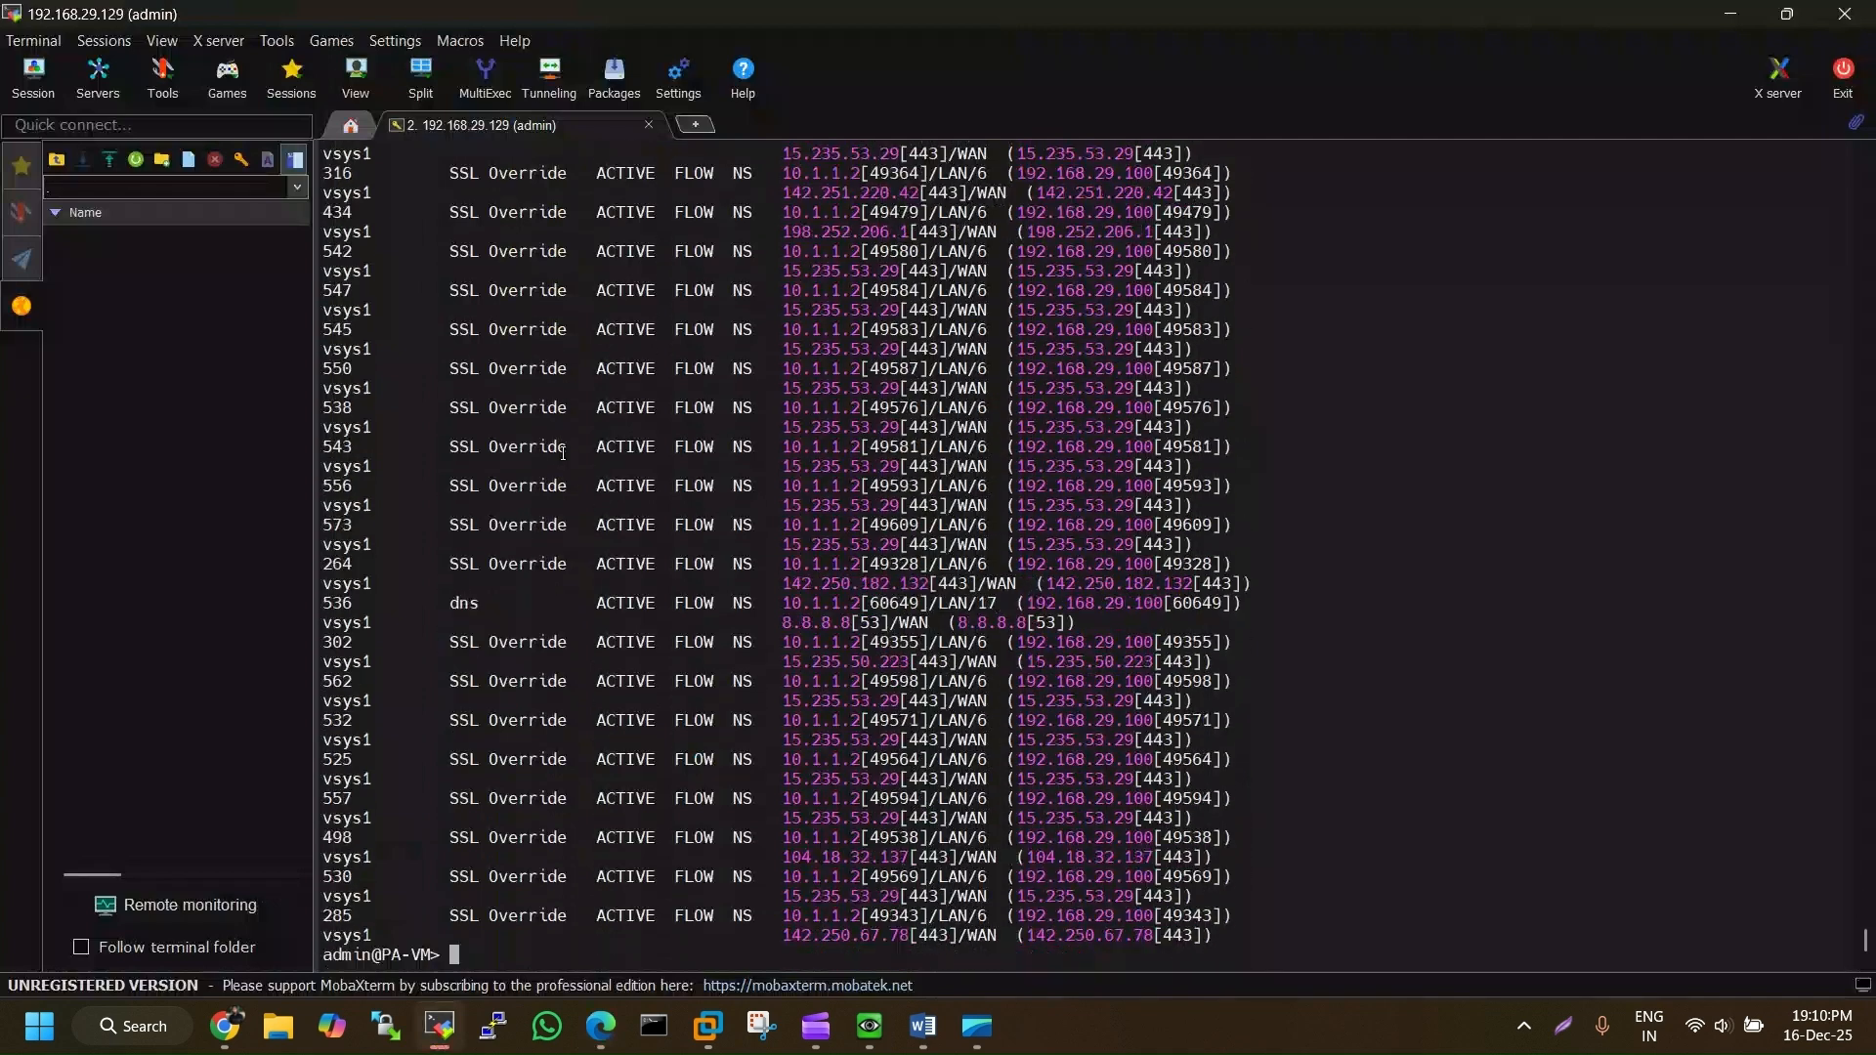
Refresh the staticnat session listing and highlight the port 80 destination address of web-browsing session 296
key("Up")
key("Return")
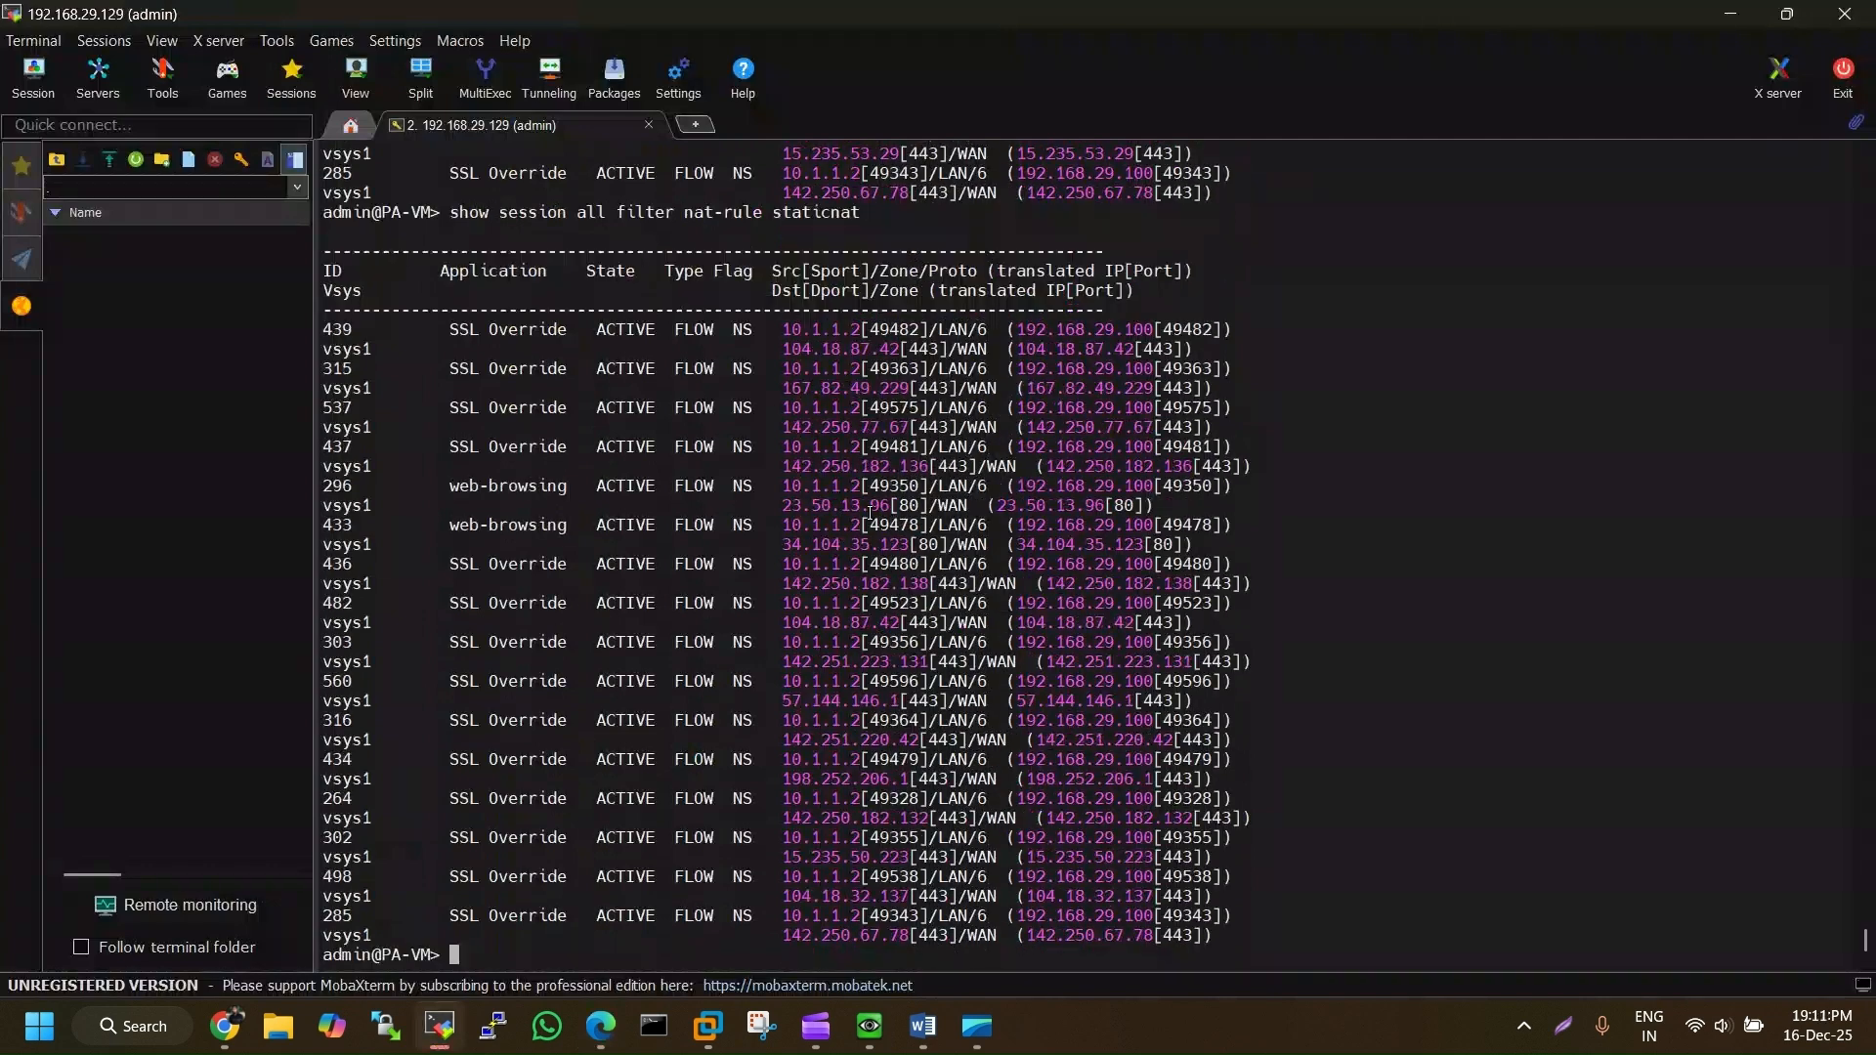
double_click(908, 505)
double_click(826, 506)
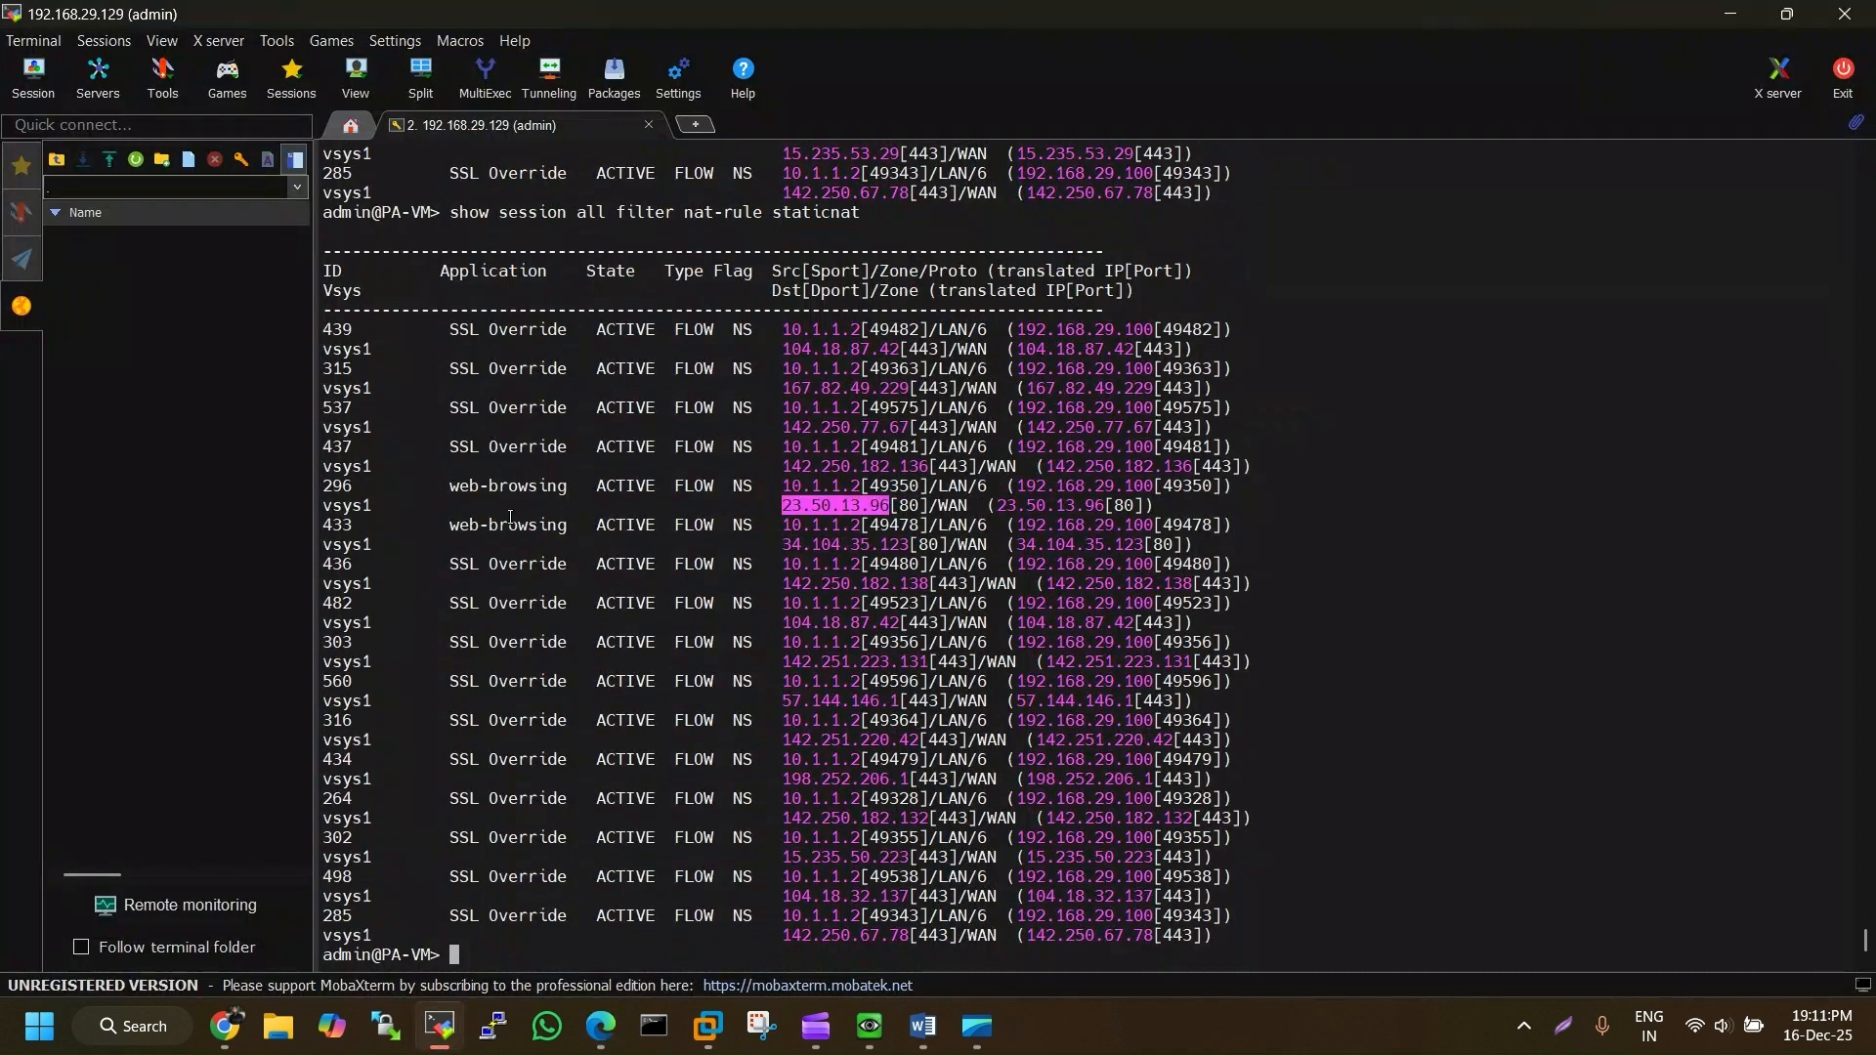
Compare the applications of SSL Override session 437 on port 443 and web-browsing session 296 on port 80 by highlighting their rows
left_click_drag(332, 505, 540, 486)
left_click_drag(390, 466, 1244, 444)
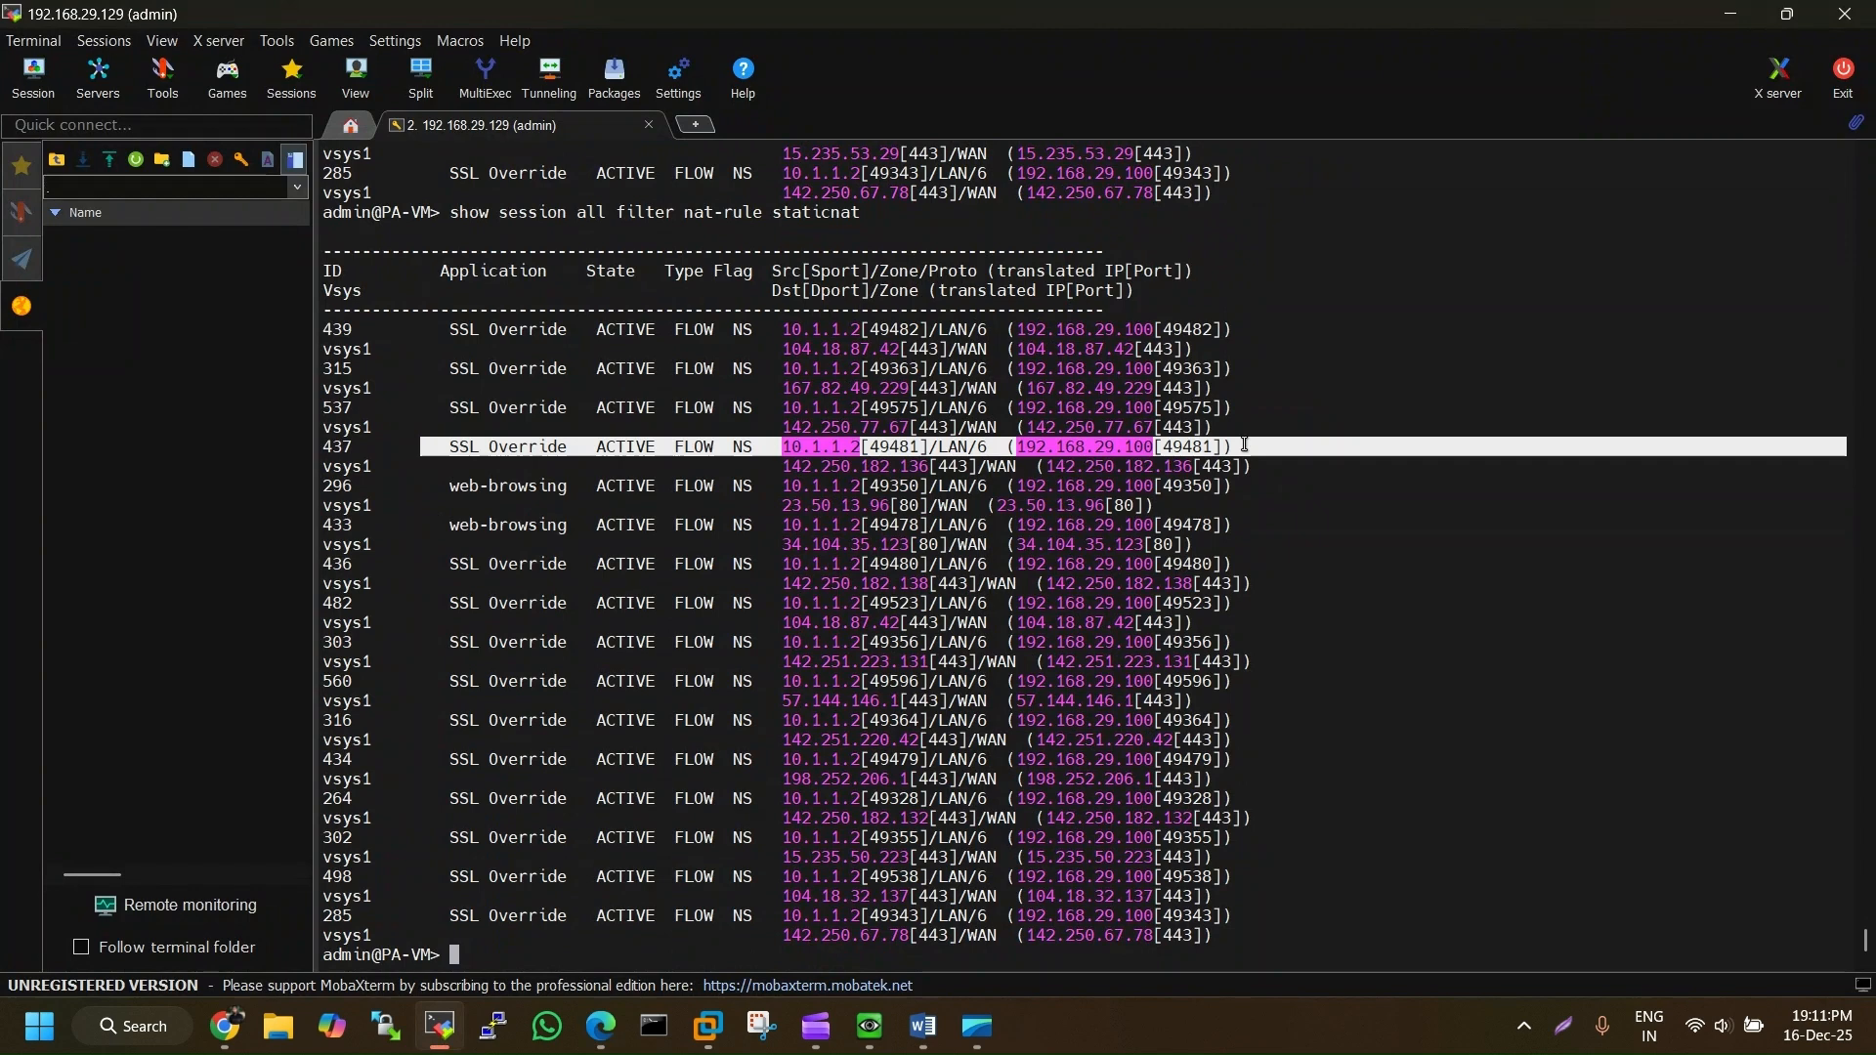
left_click_drag(460, 466, 555, 439)
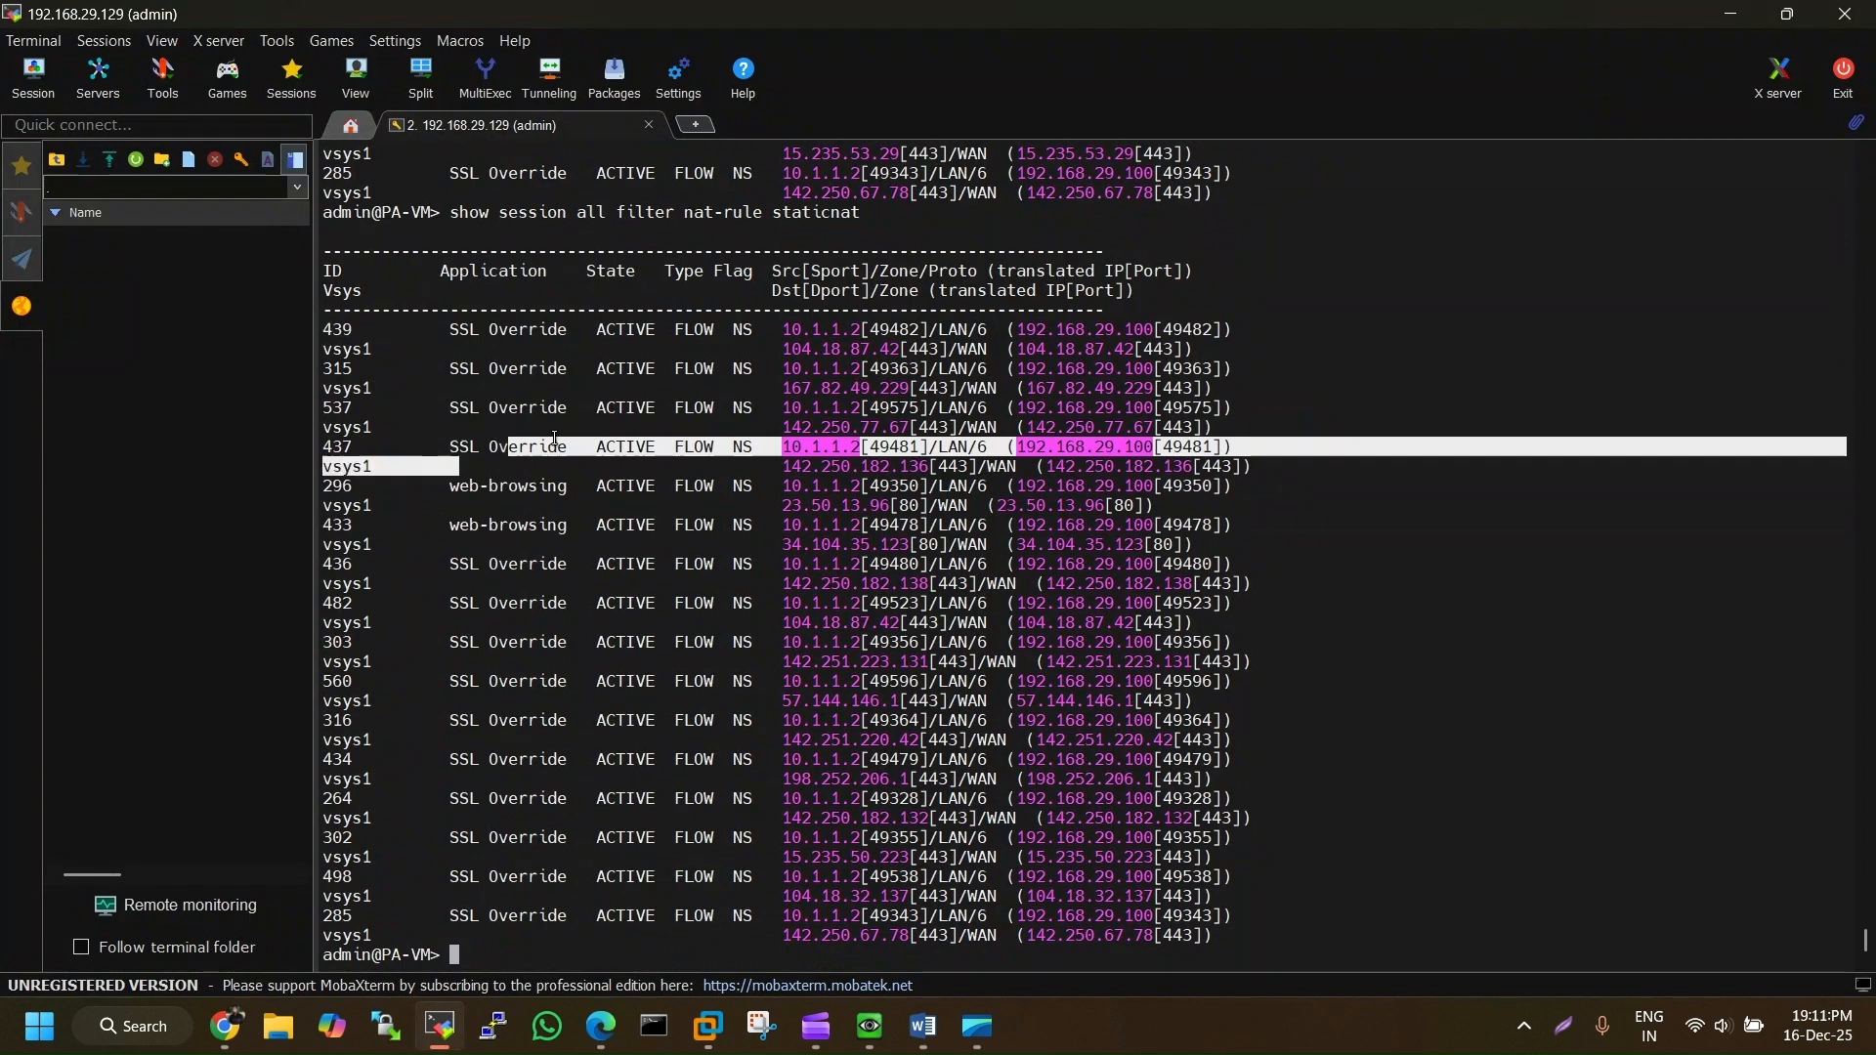
left_click_drag(449, 485, 599, 499)
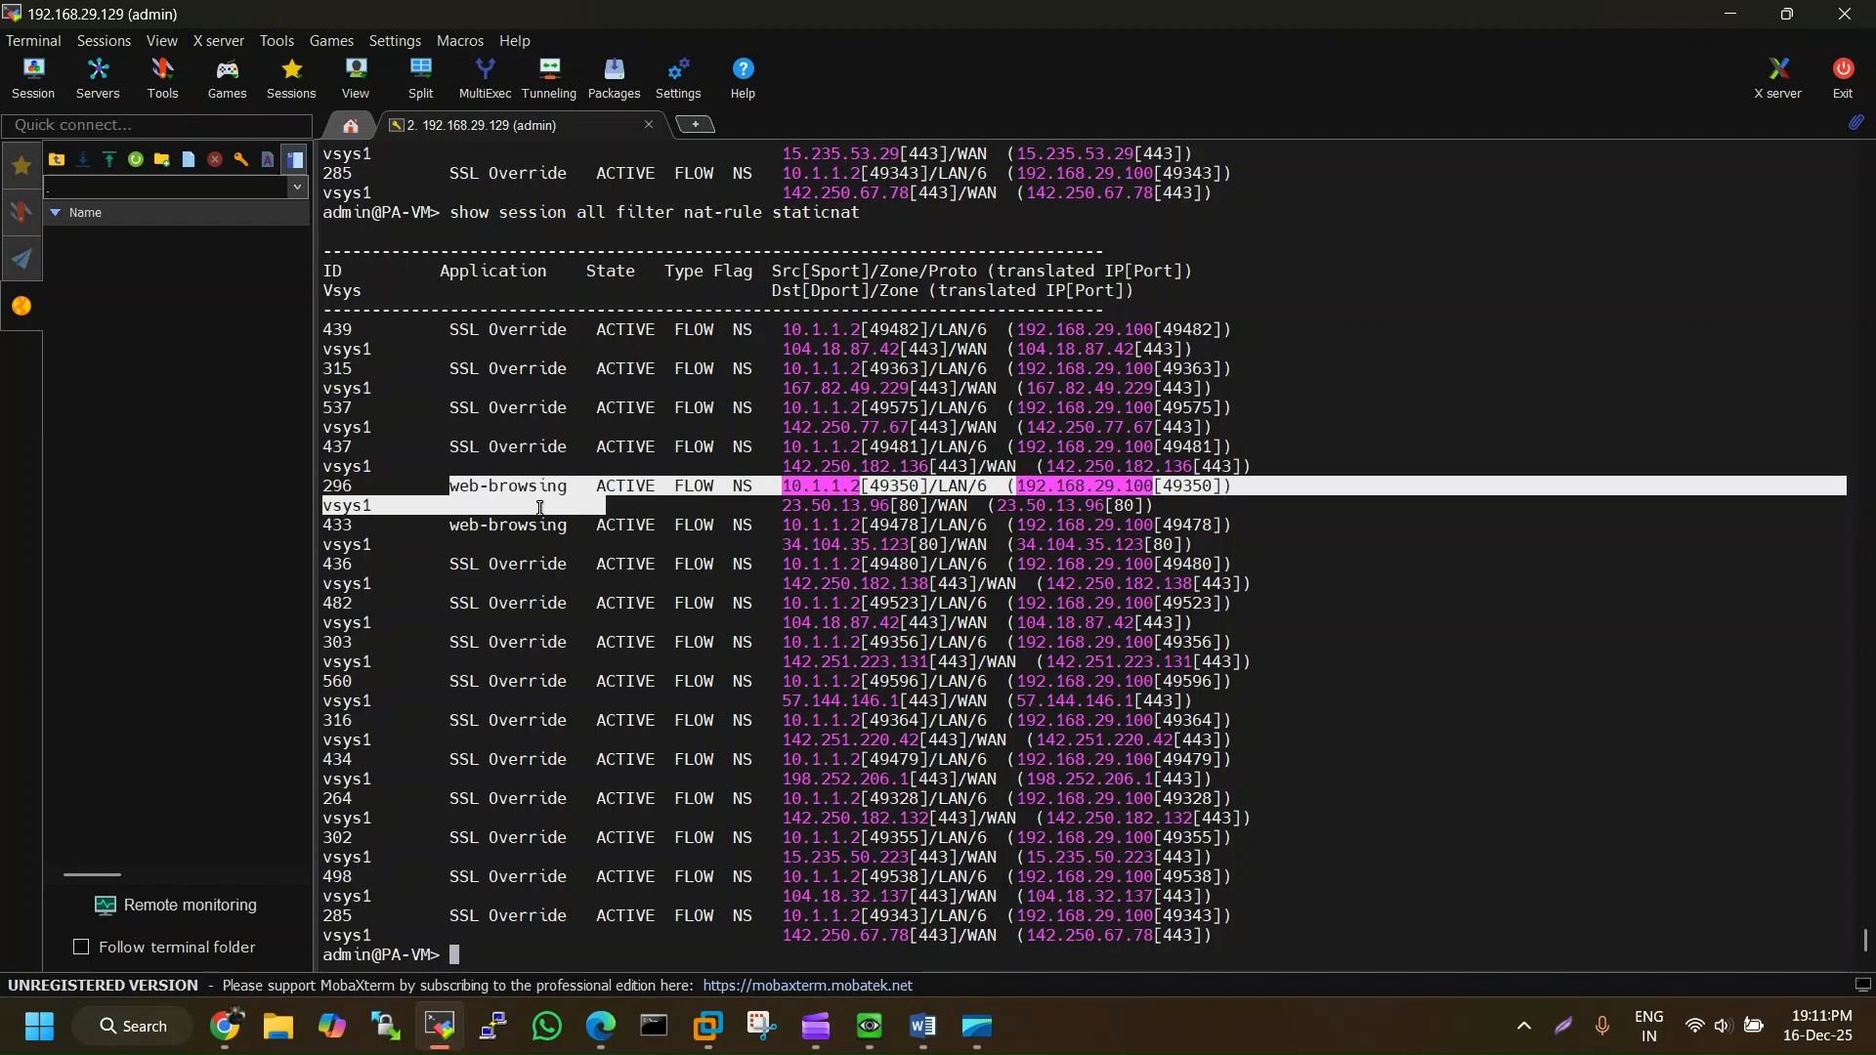
left_click(769, 538)
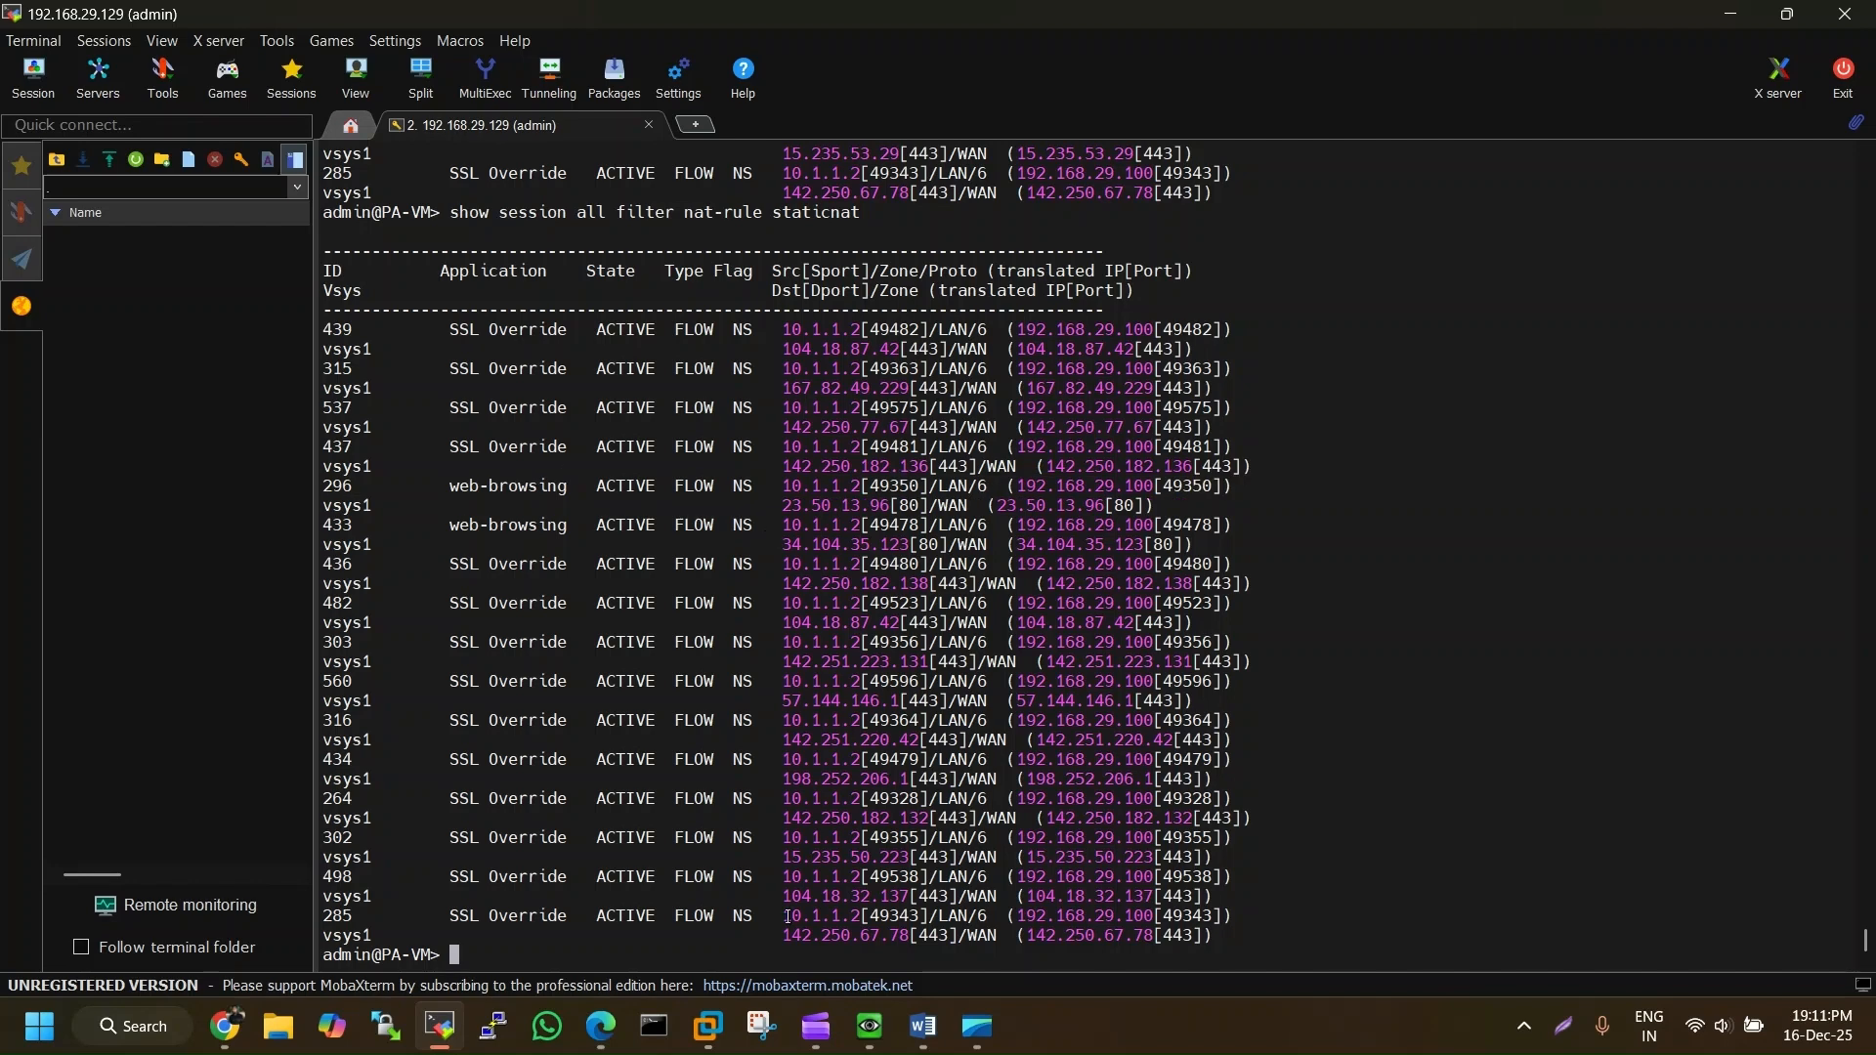
Return to PA-VM, refresh the Application Override rules to check their hit count, and examine the Security rules' usage columns
left_click(599, 1025)
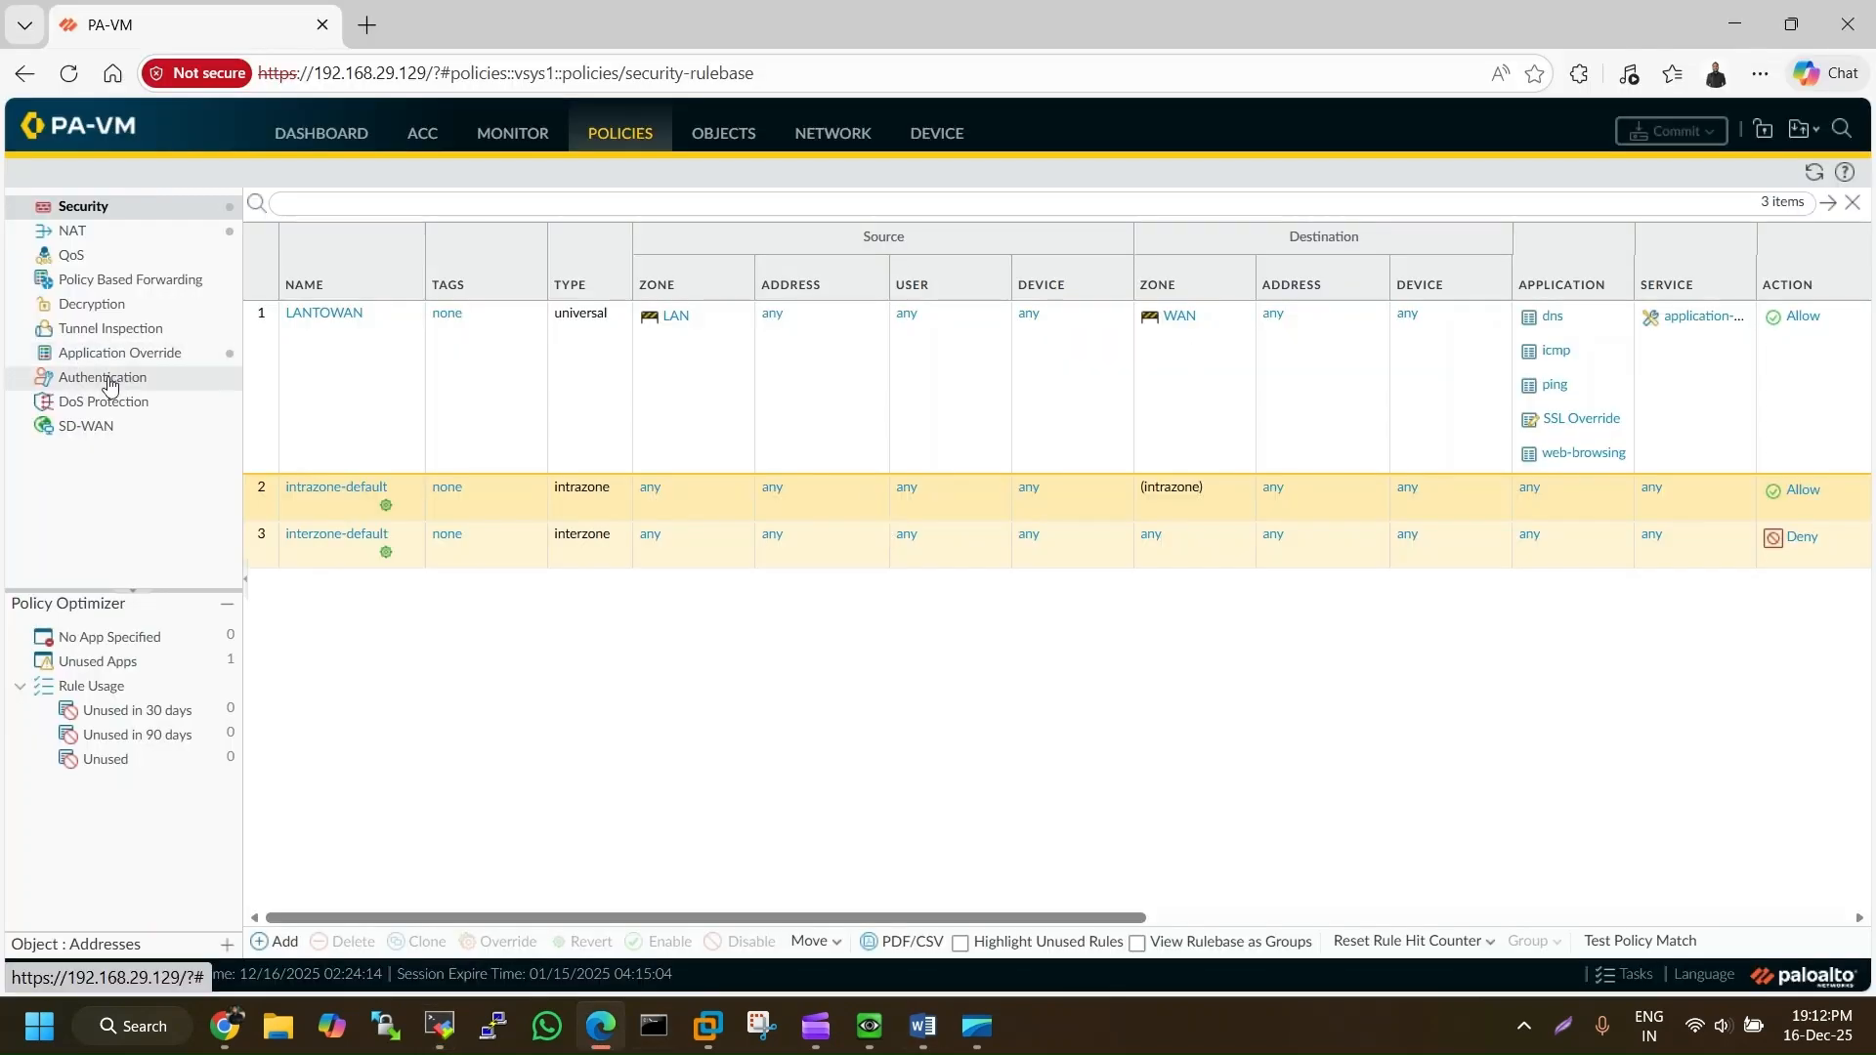
left_click(103, 353)
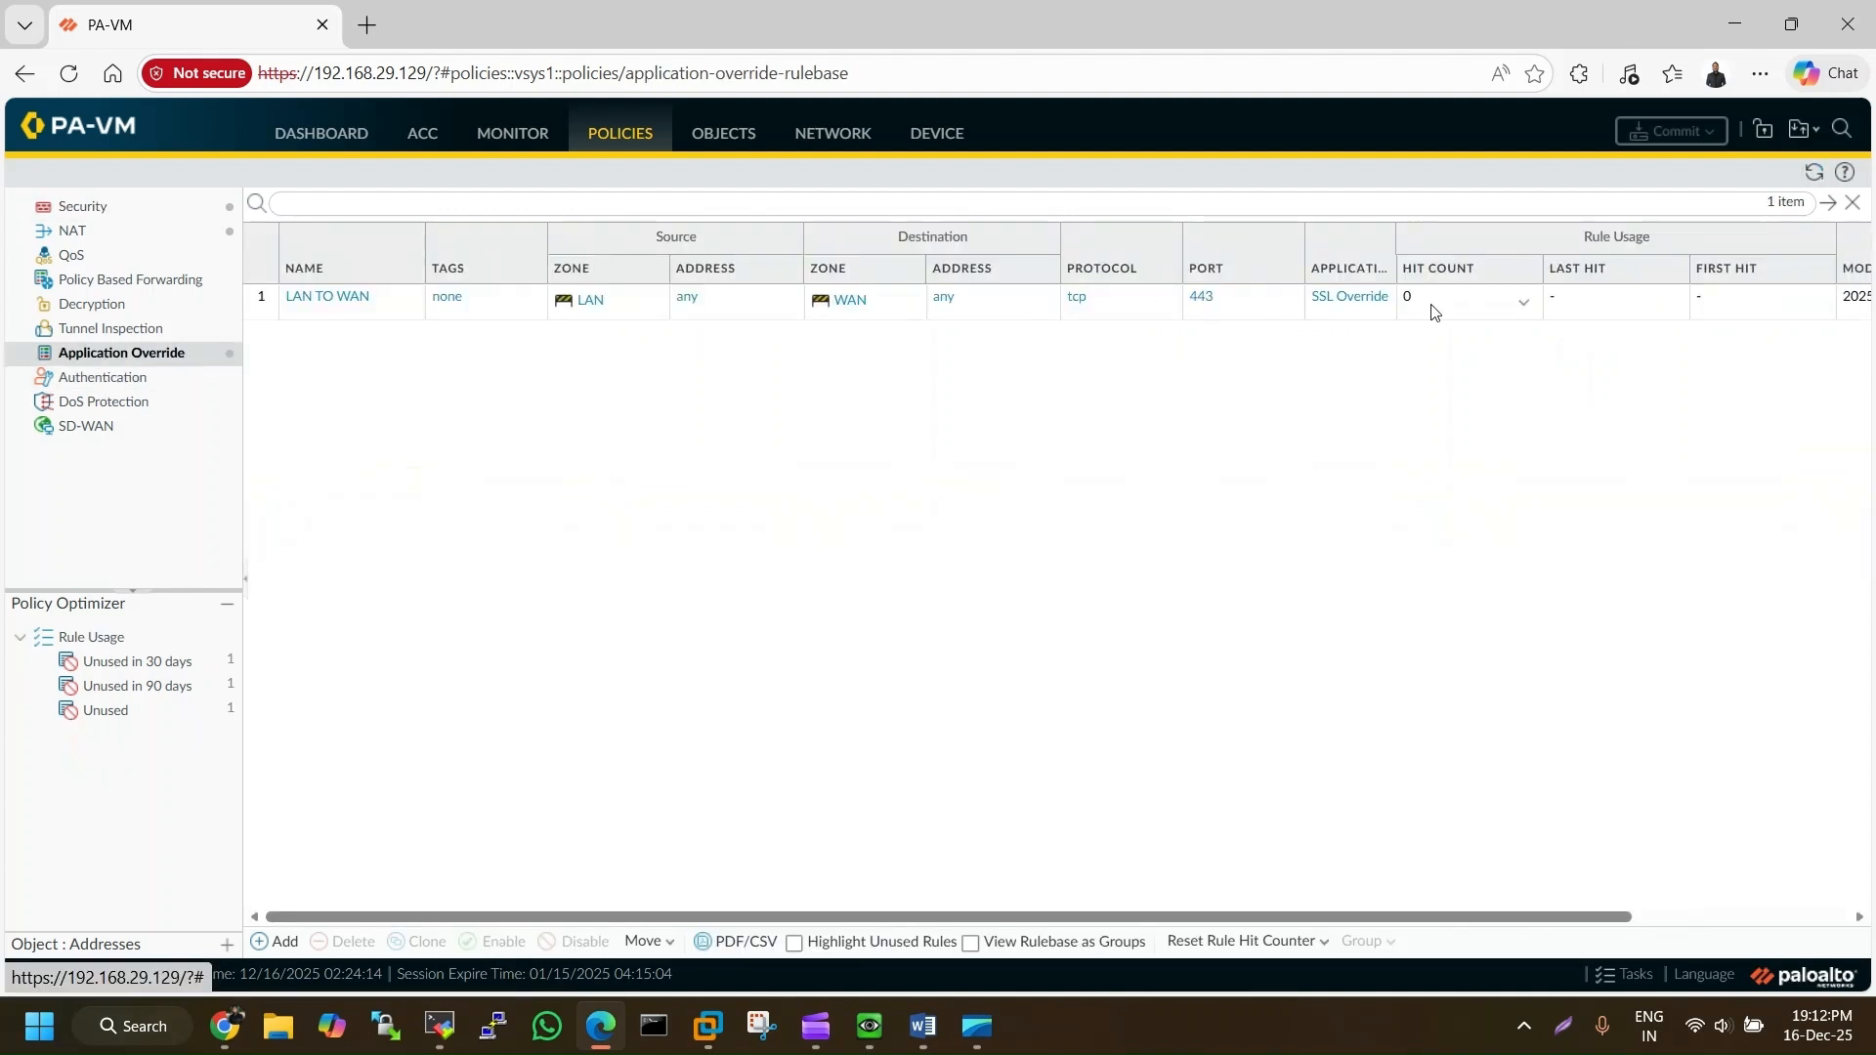
left_click(1818, 174)
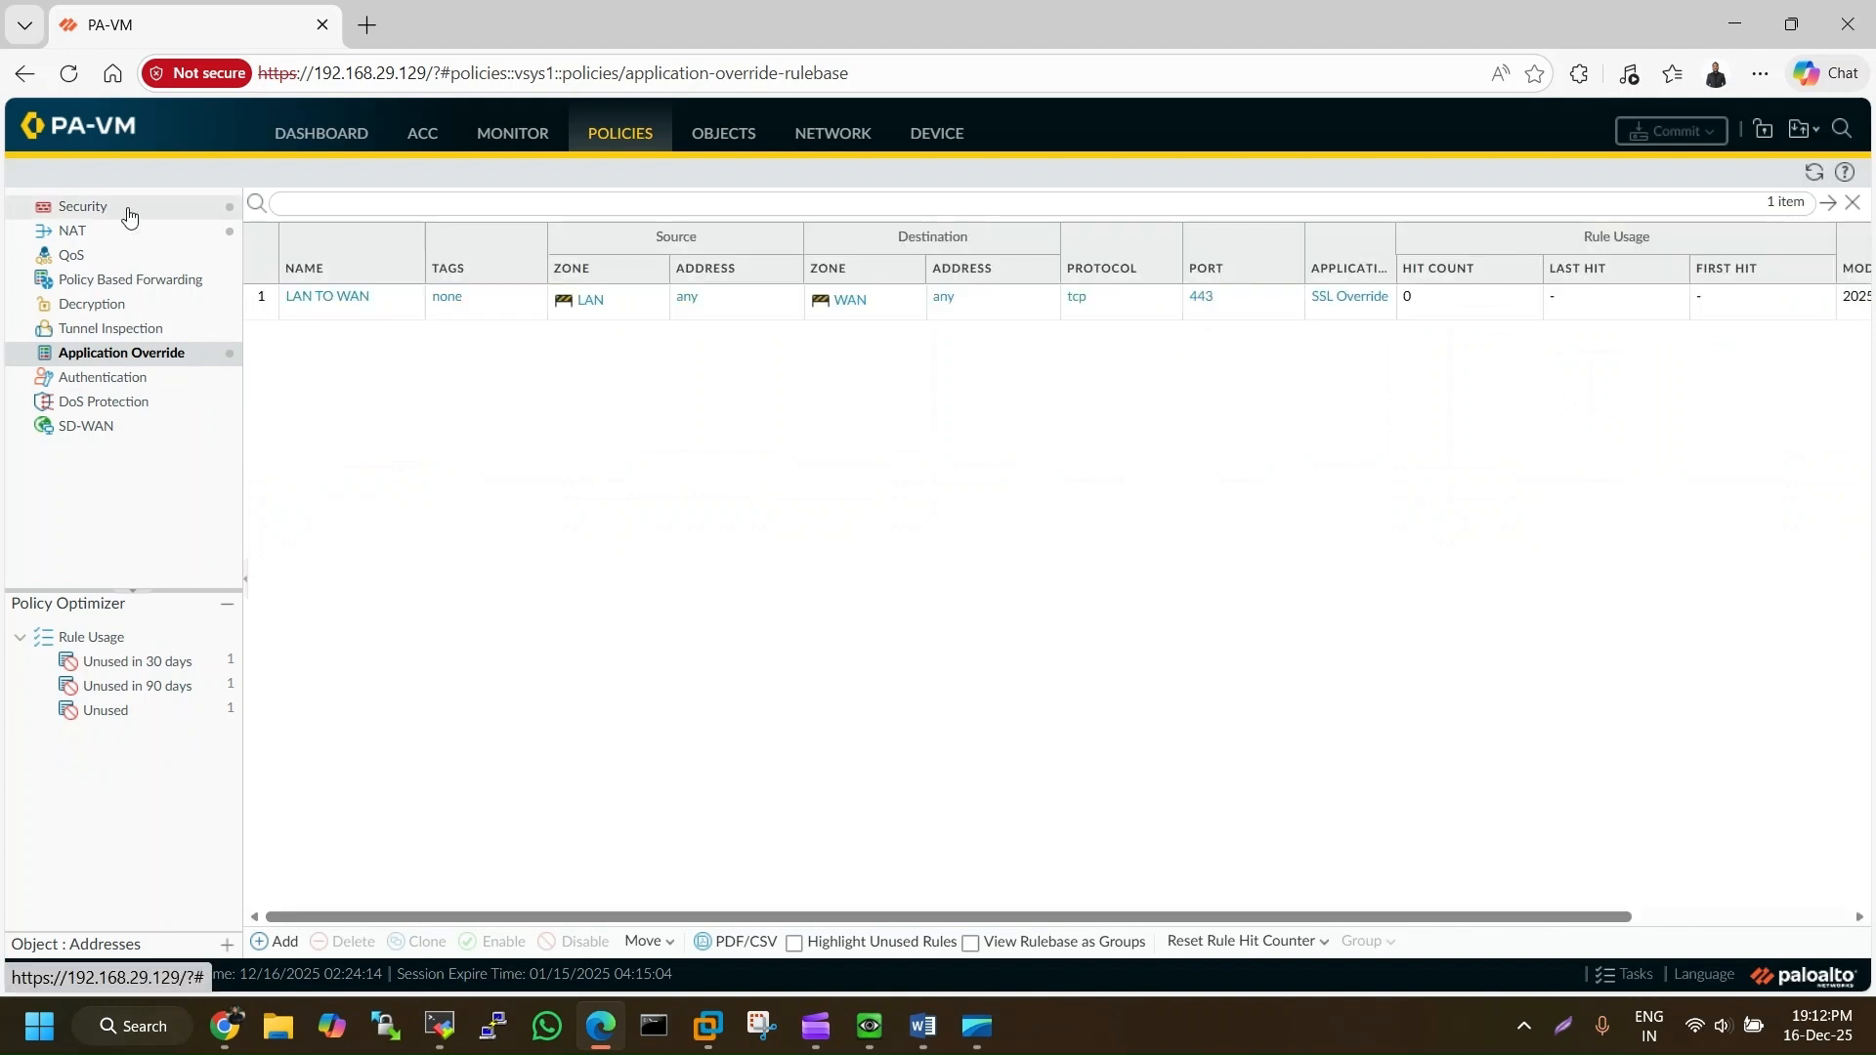
left_click(128, 216)
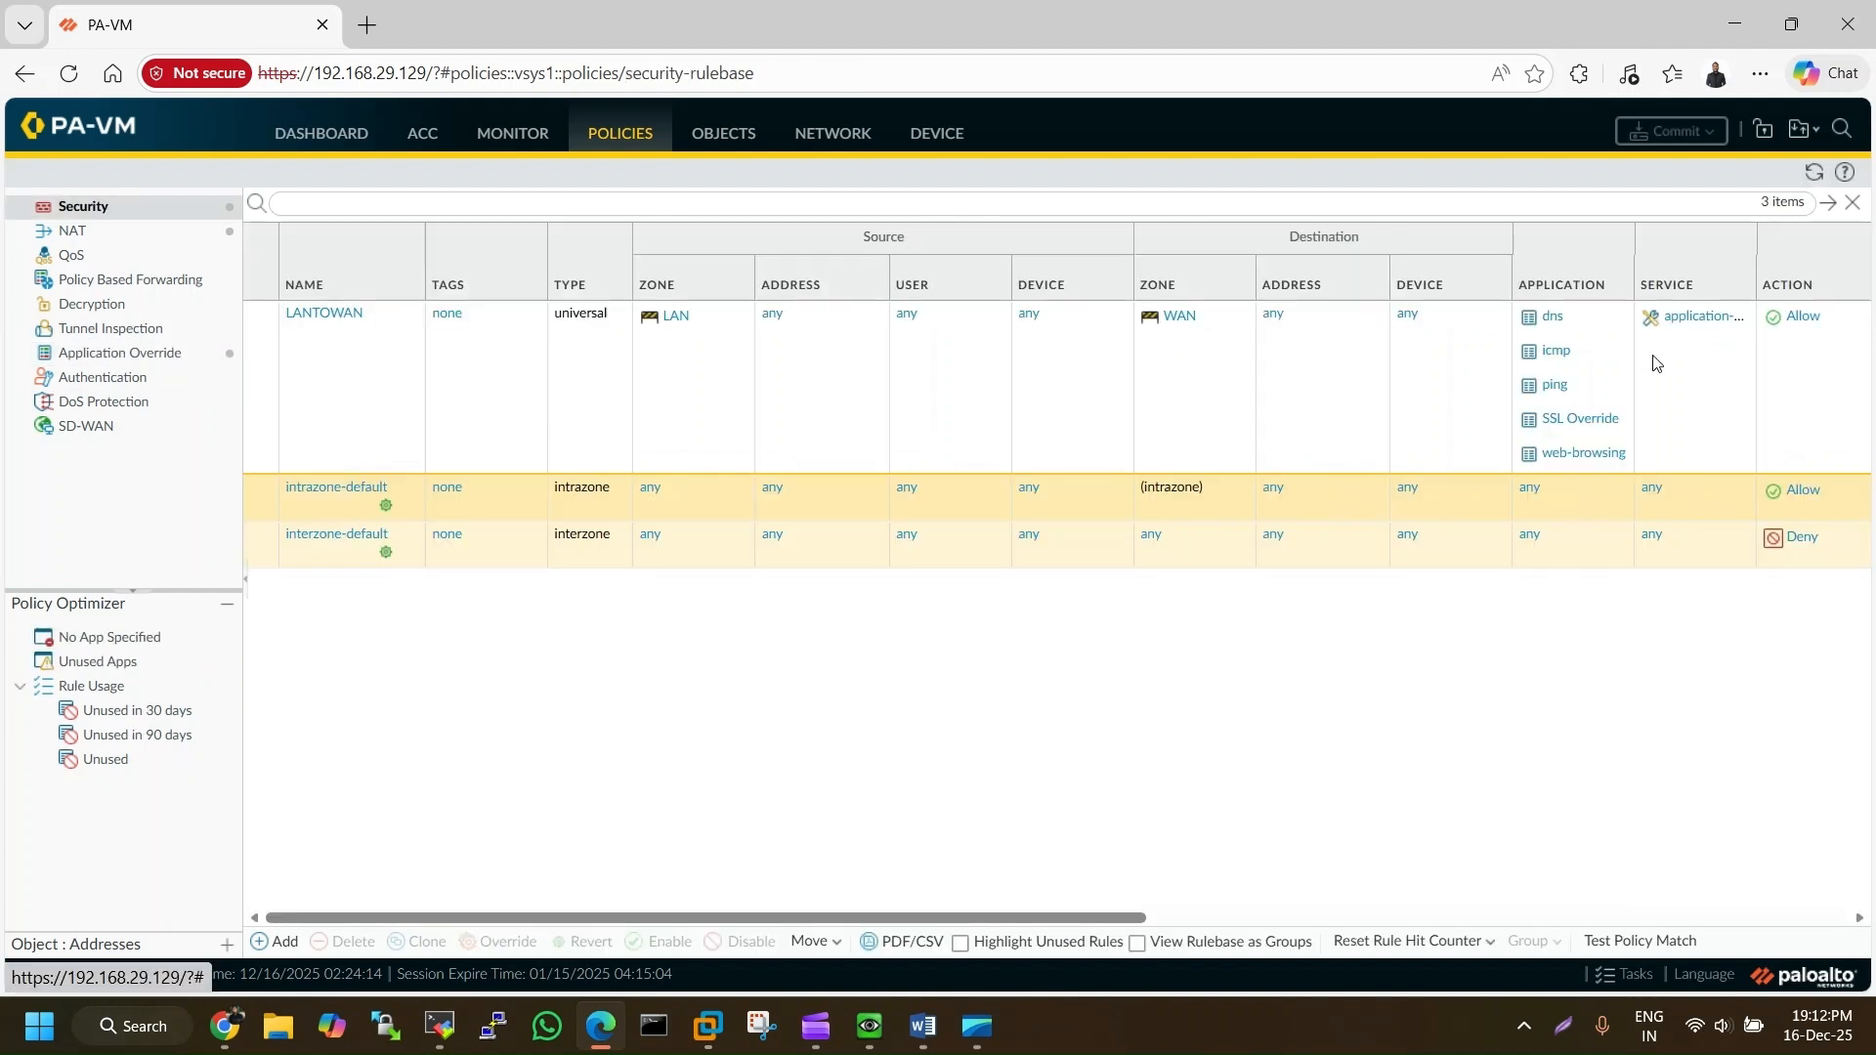
left_click_drag(1134, 916, 1836, 917)
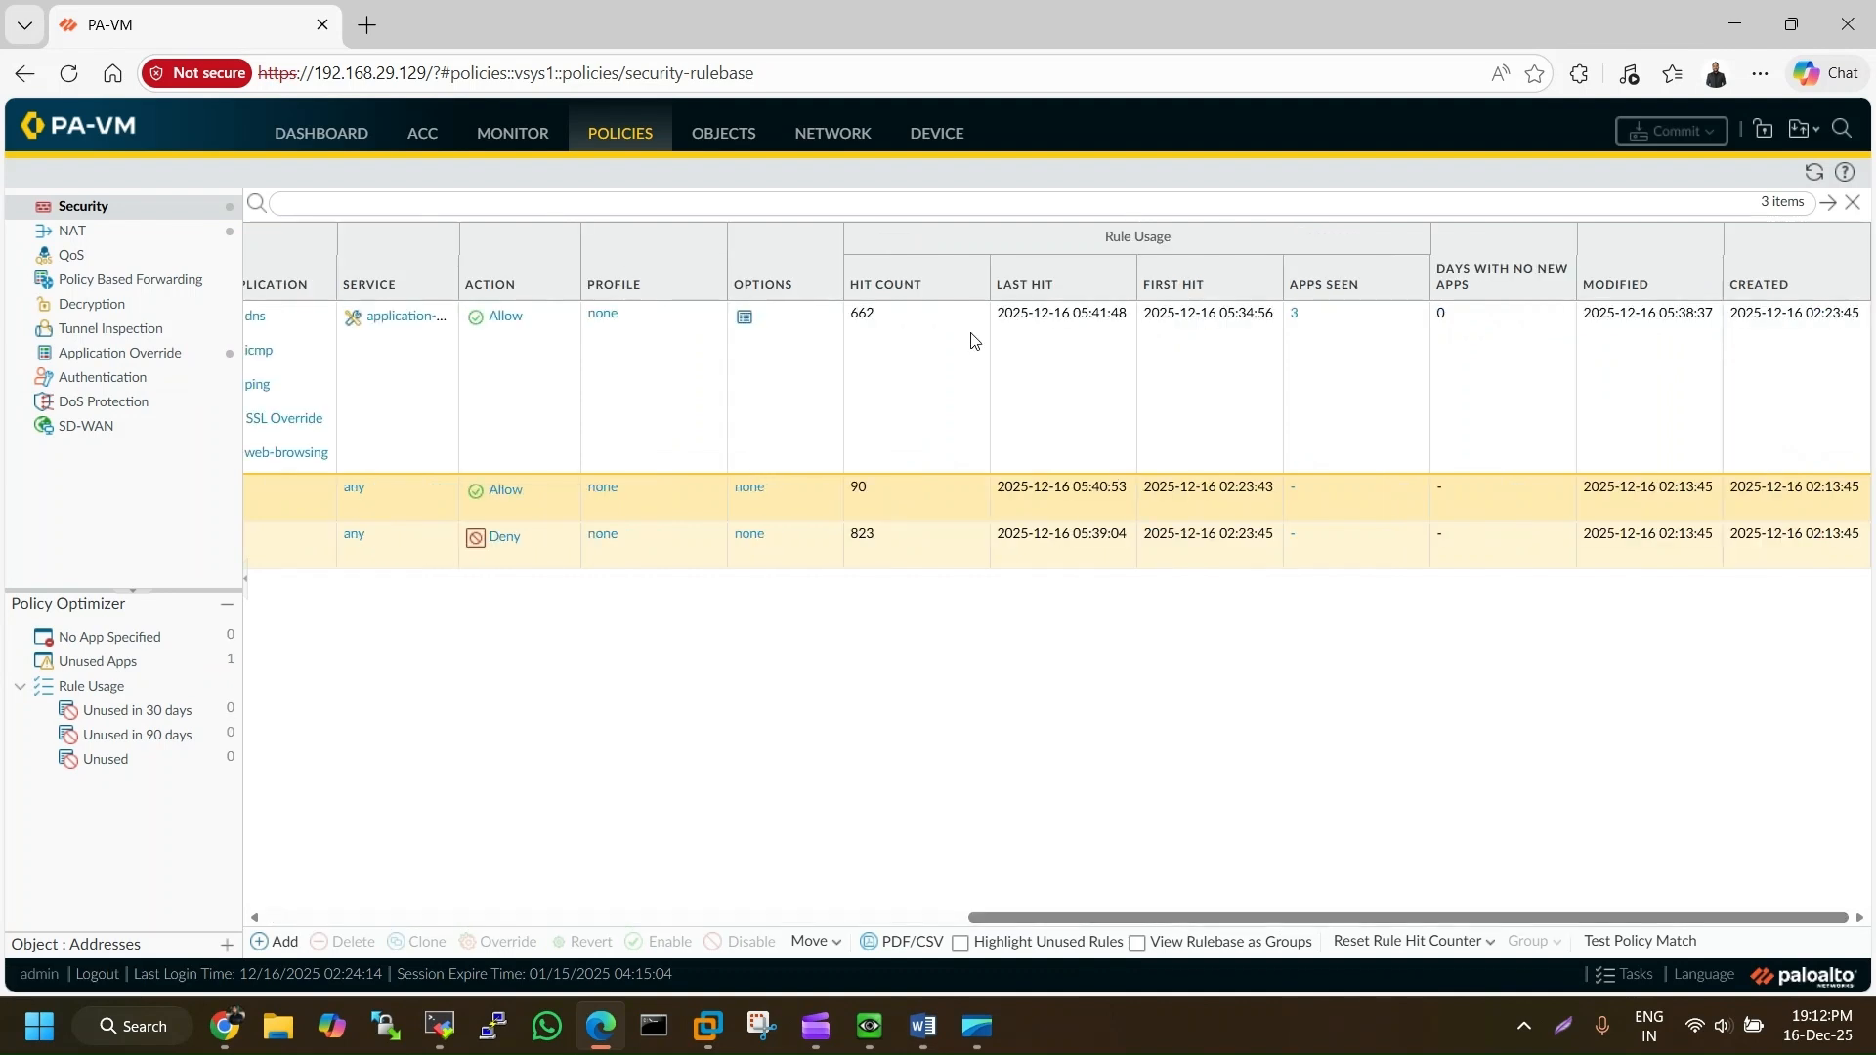
Refresh the Security rules, switch to the QEMU Windows VM, and reload the port 80 search results and BuiltWith page to generate traffic
left_click(1815, 176)
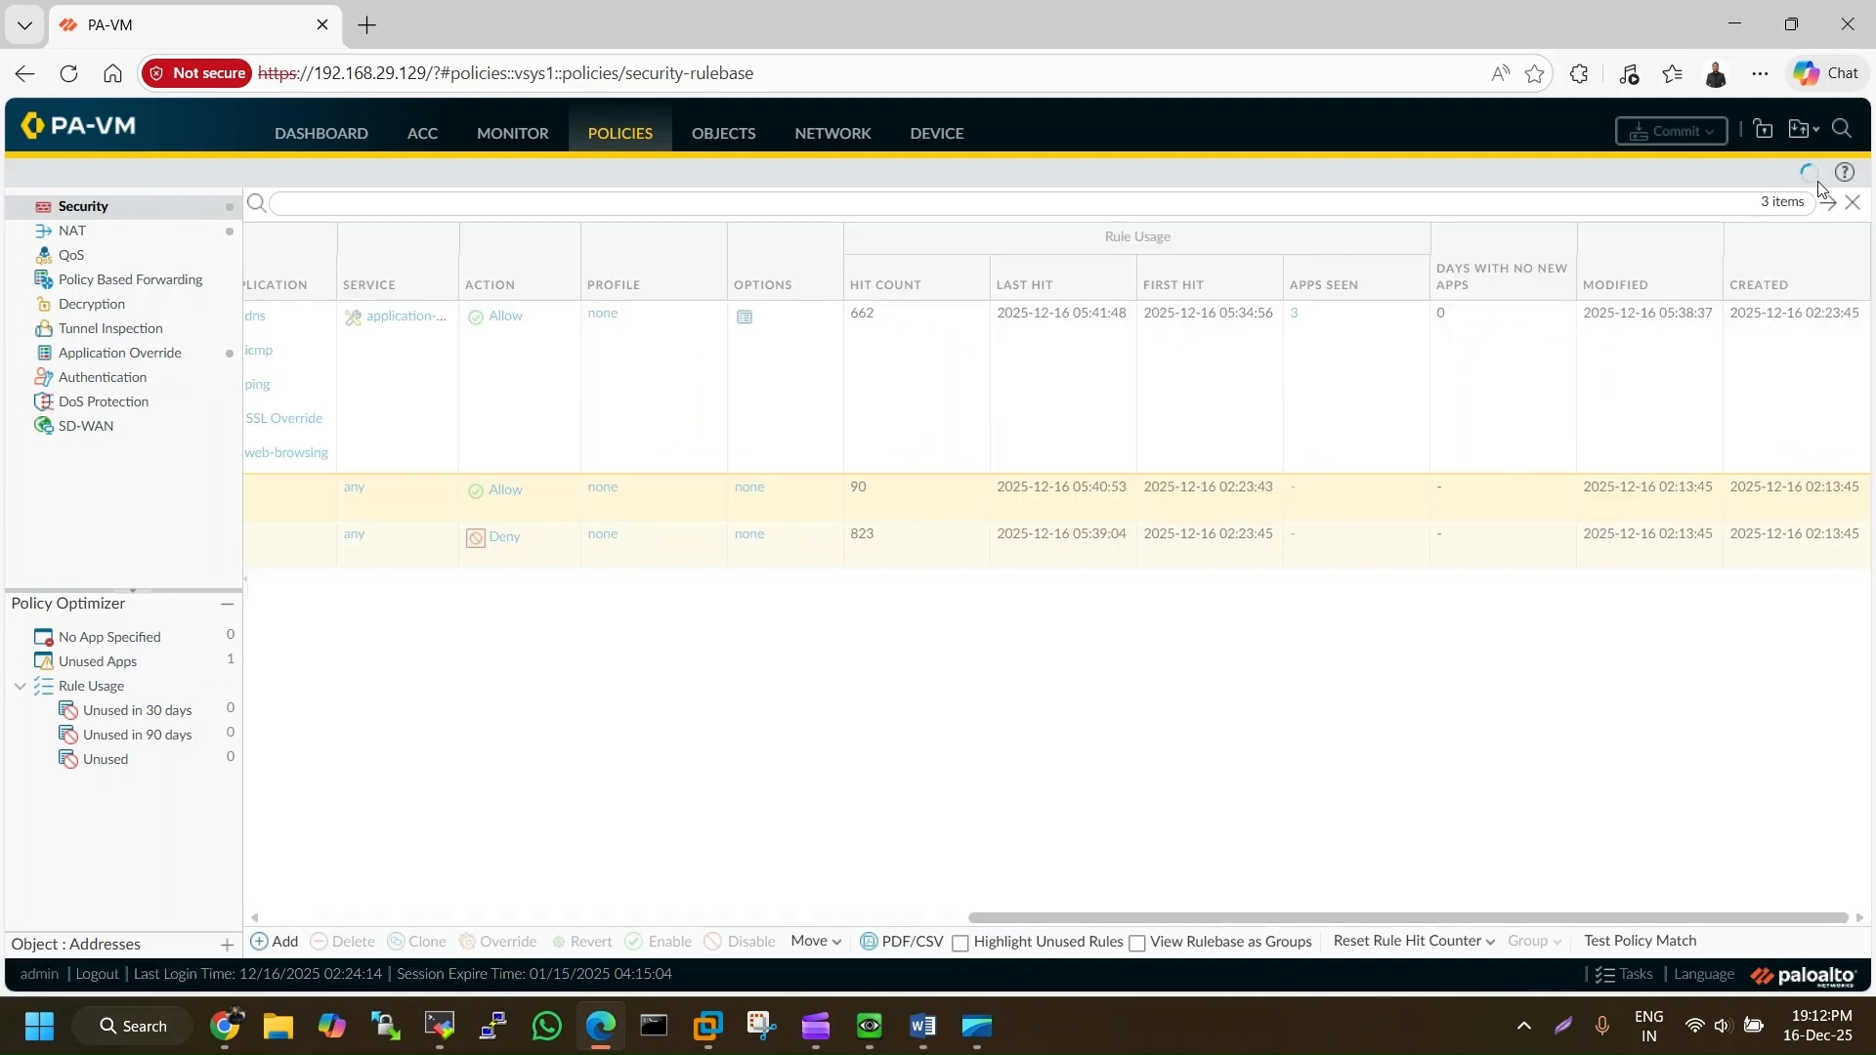
key("alt+Tab")
key("alt+Tab")
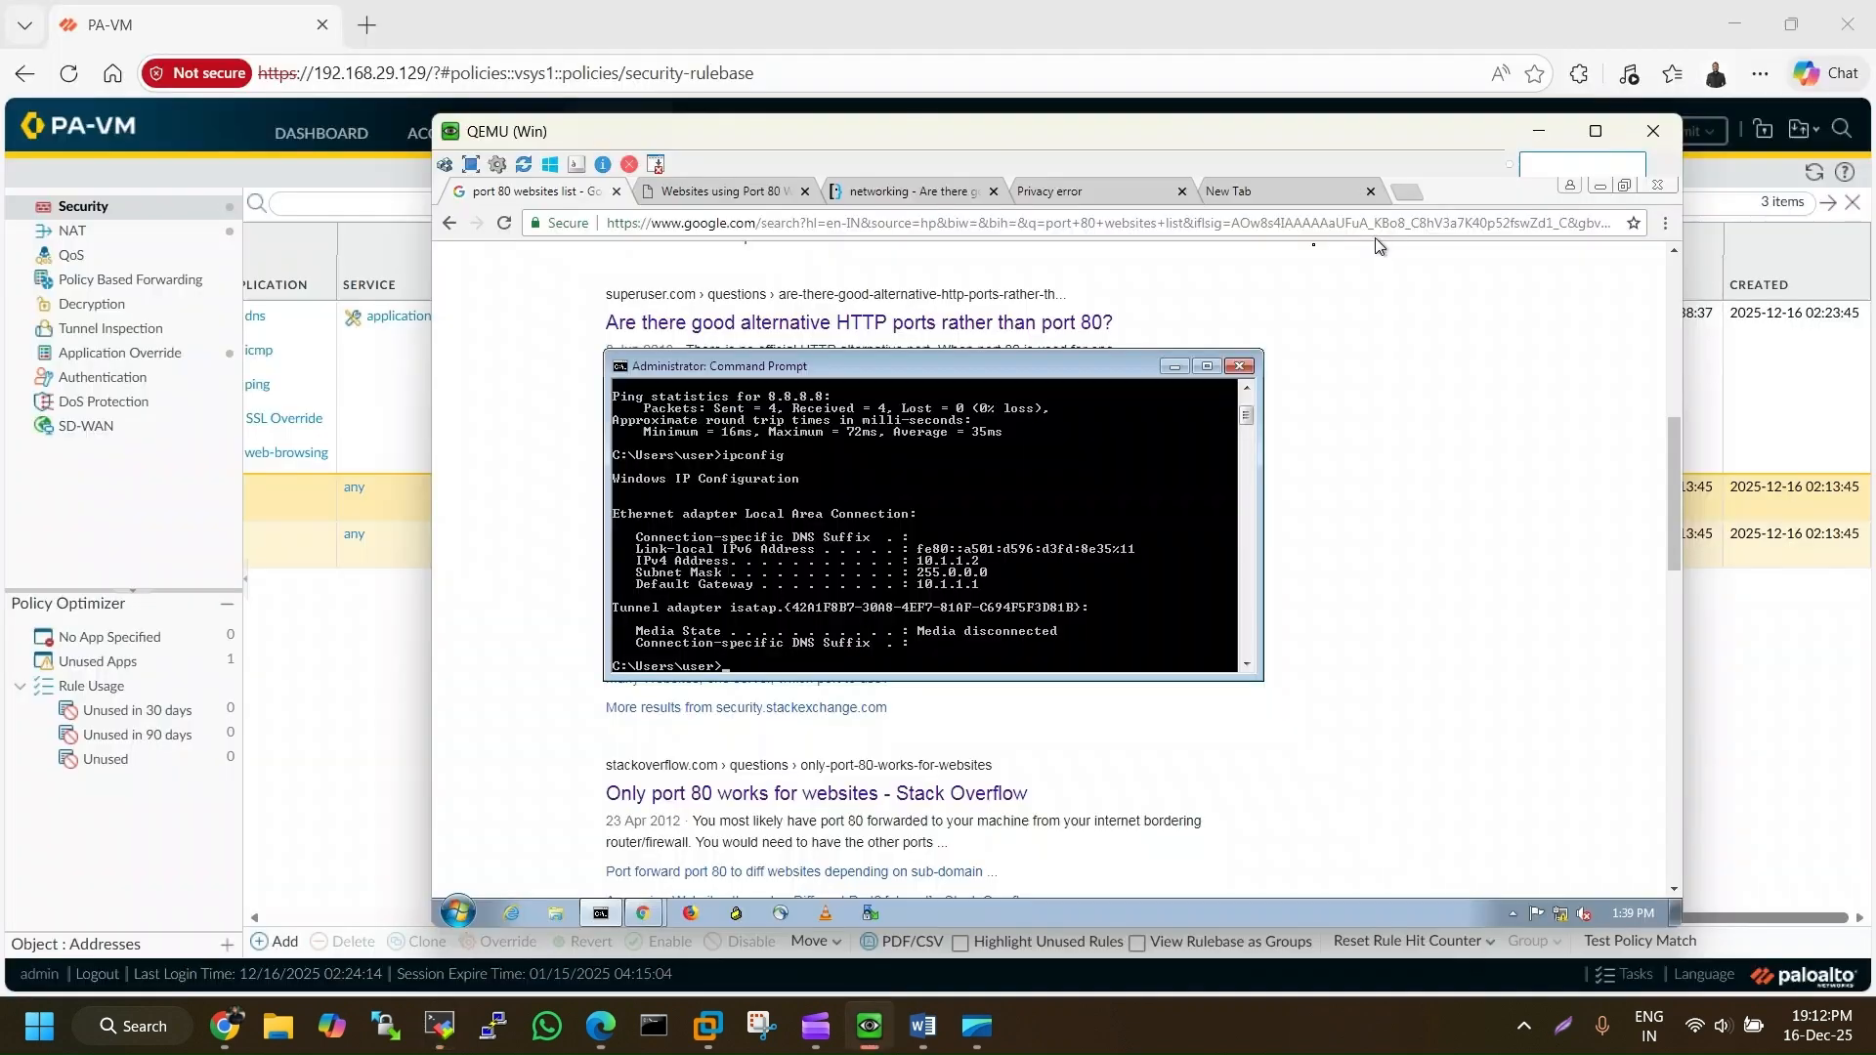
left_click(569, 270)
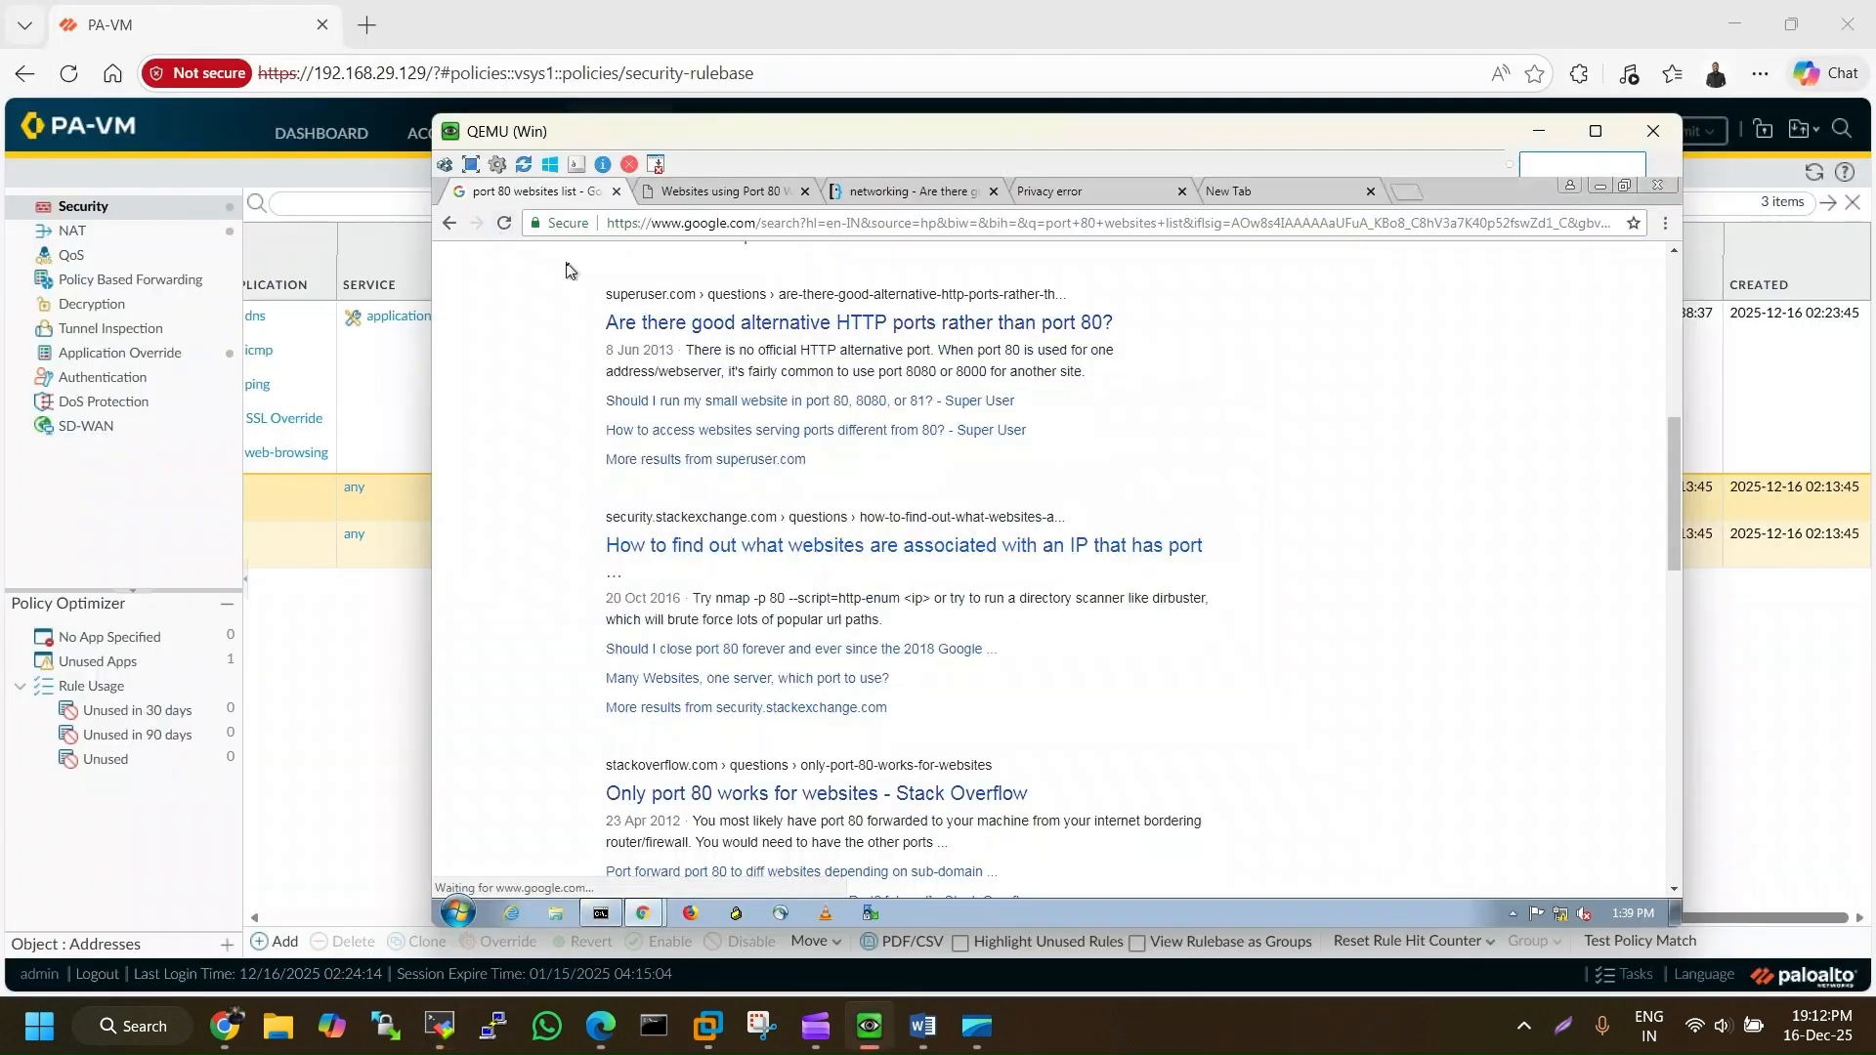
key("alt+Tab")
key("alt+Tab")
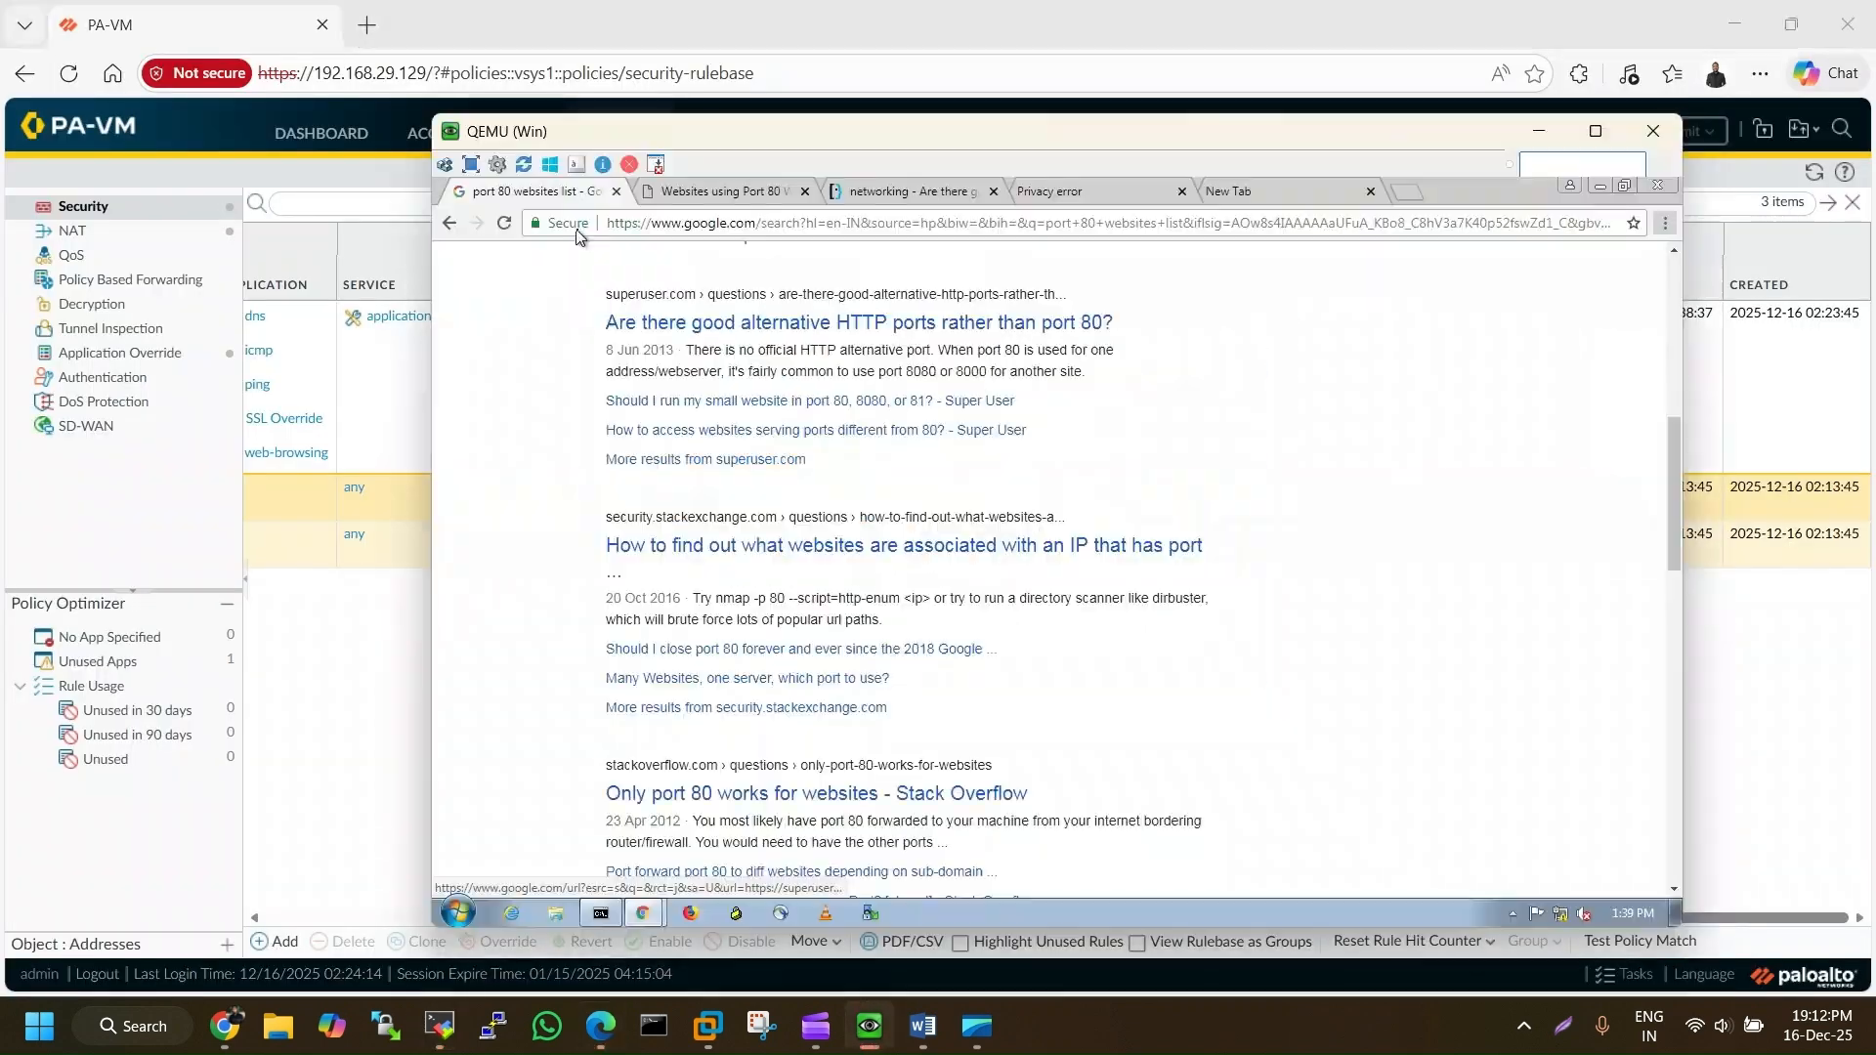
scroll(720, 349, "up", 10)
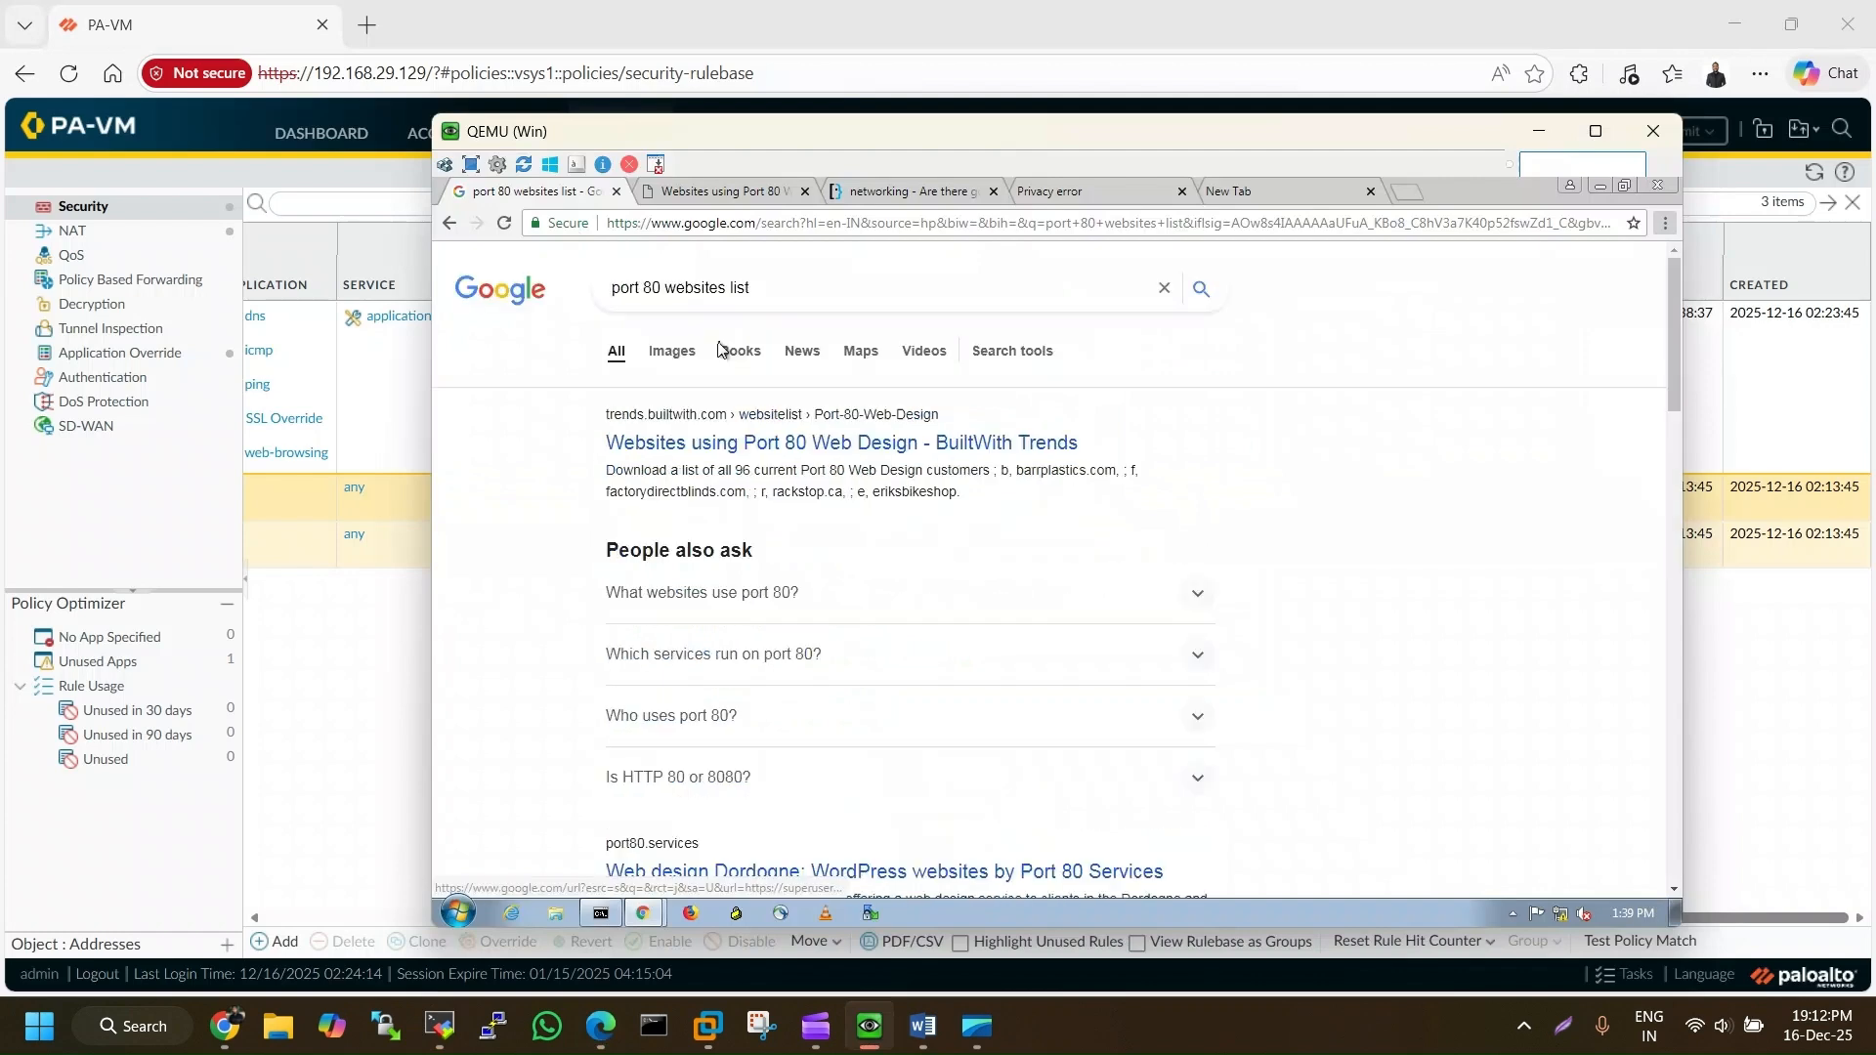
left_click(723, 191)
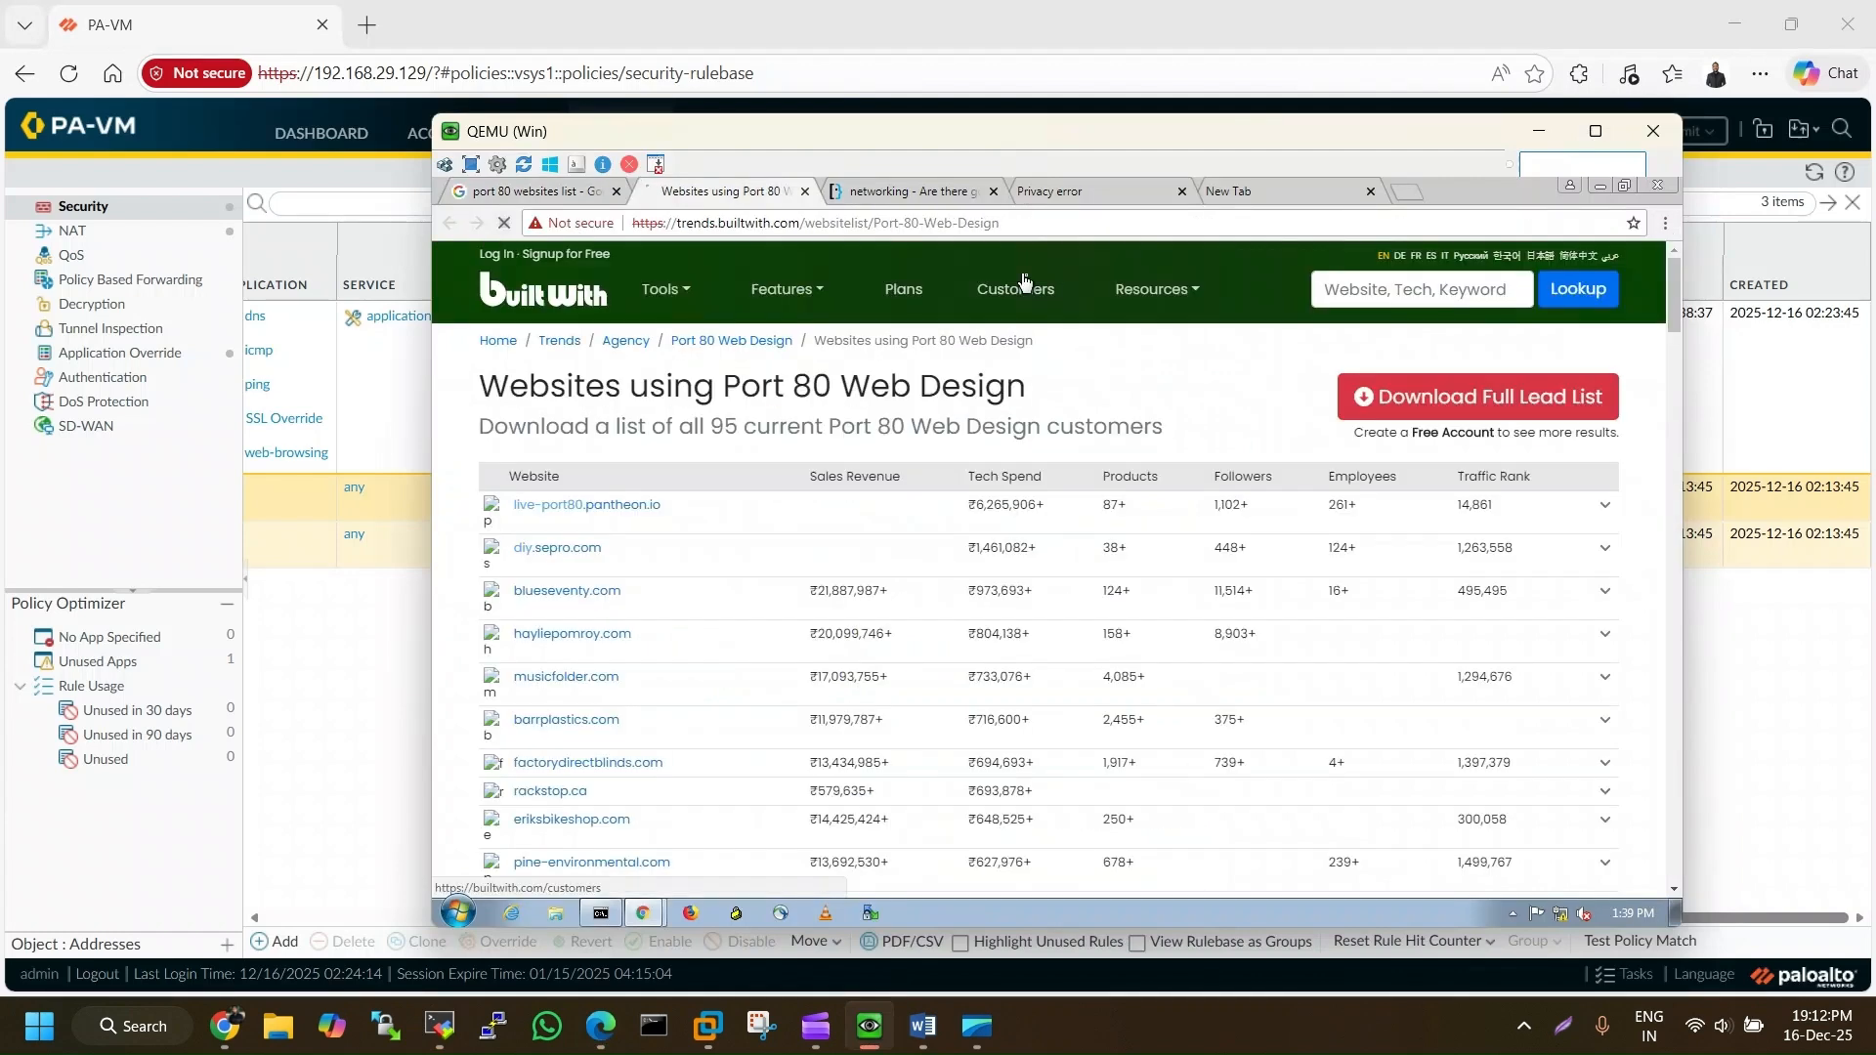
Return to PA-VM, refresh the Security rules' hit counts, and check the hit count of the LAN TO WAN Application Override rule
key("alt+Tab")
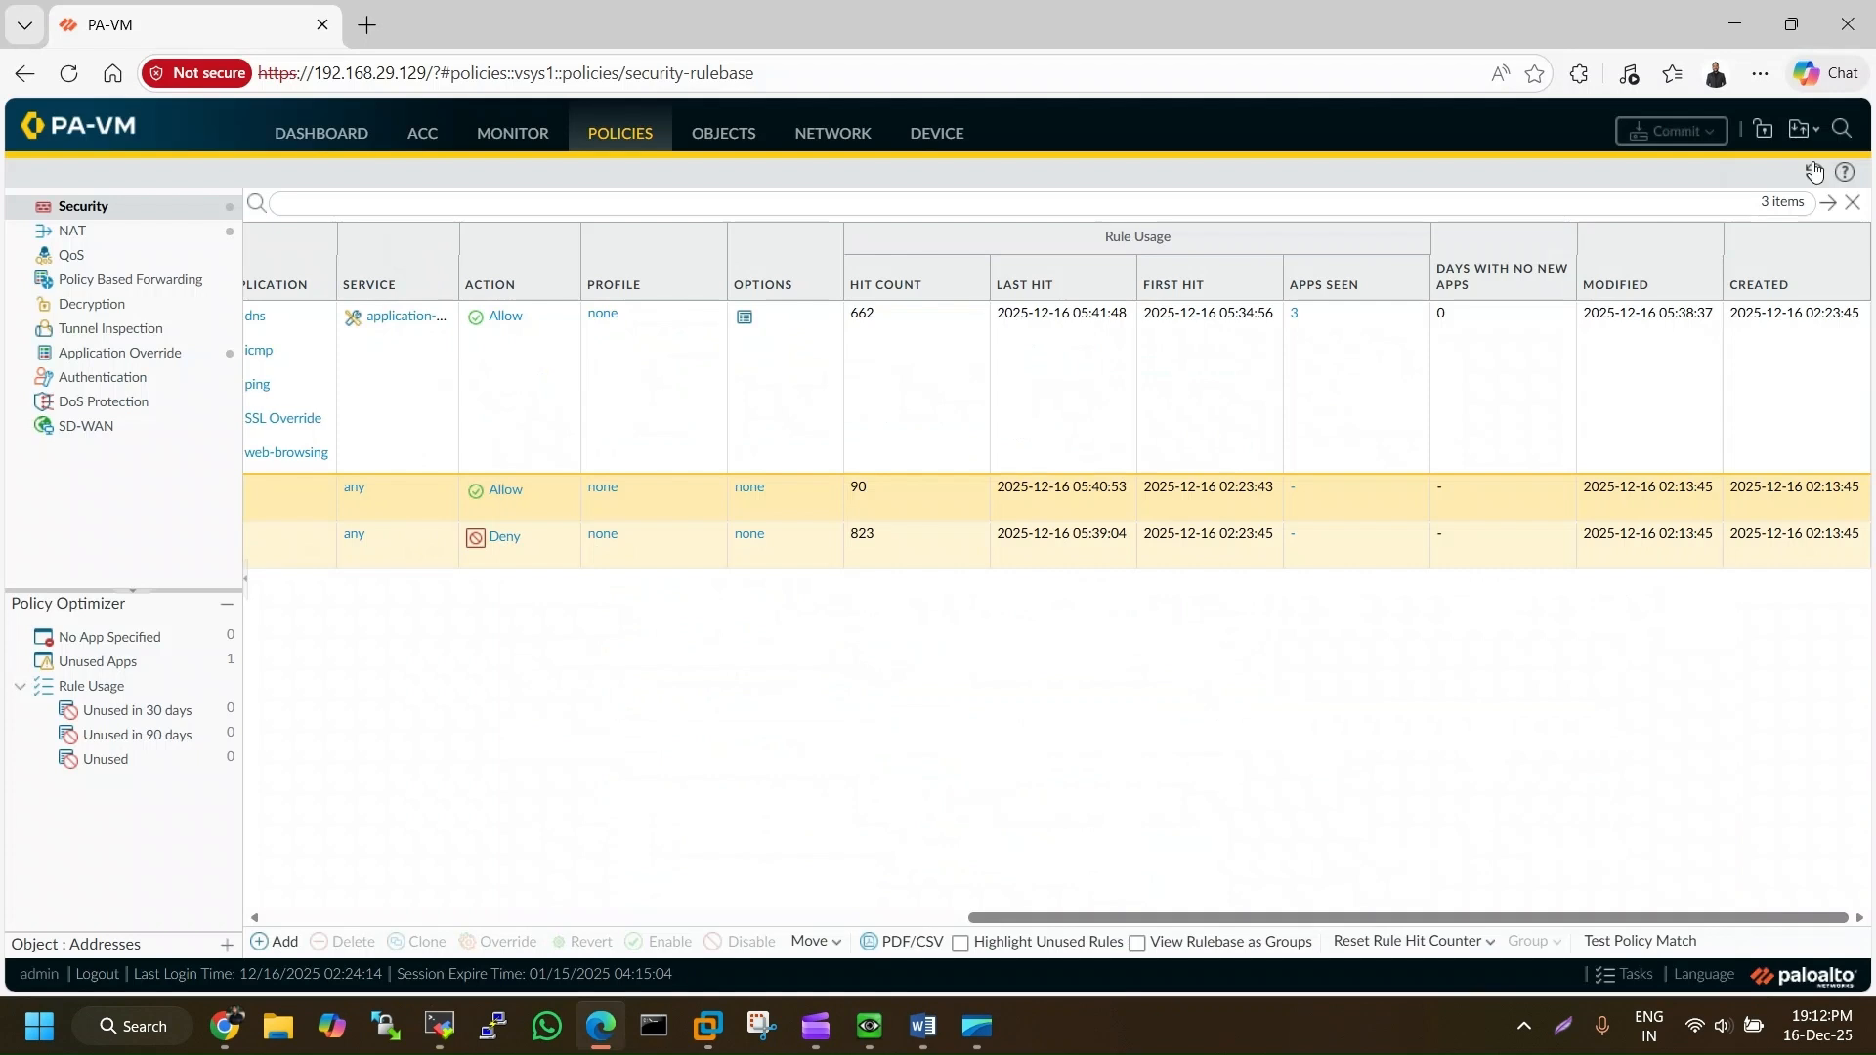
left_click(1814, 171)
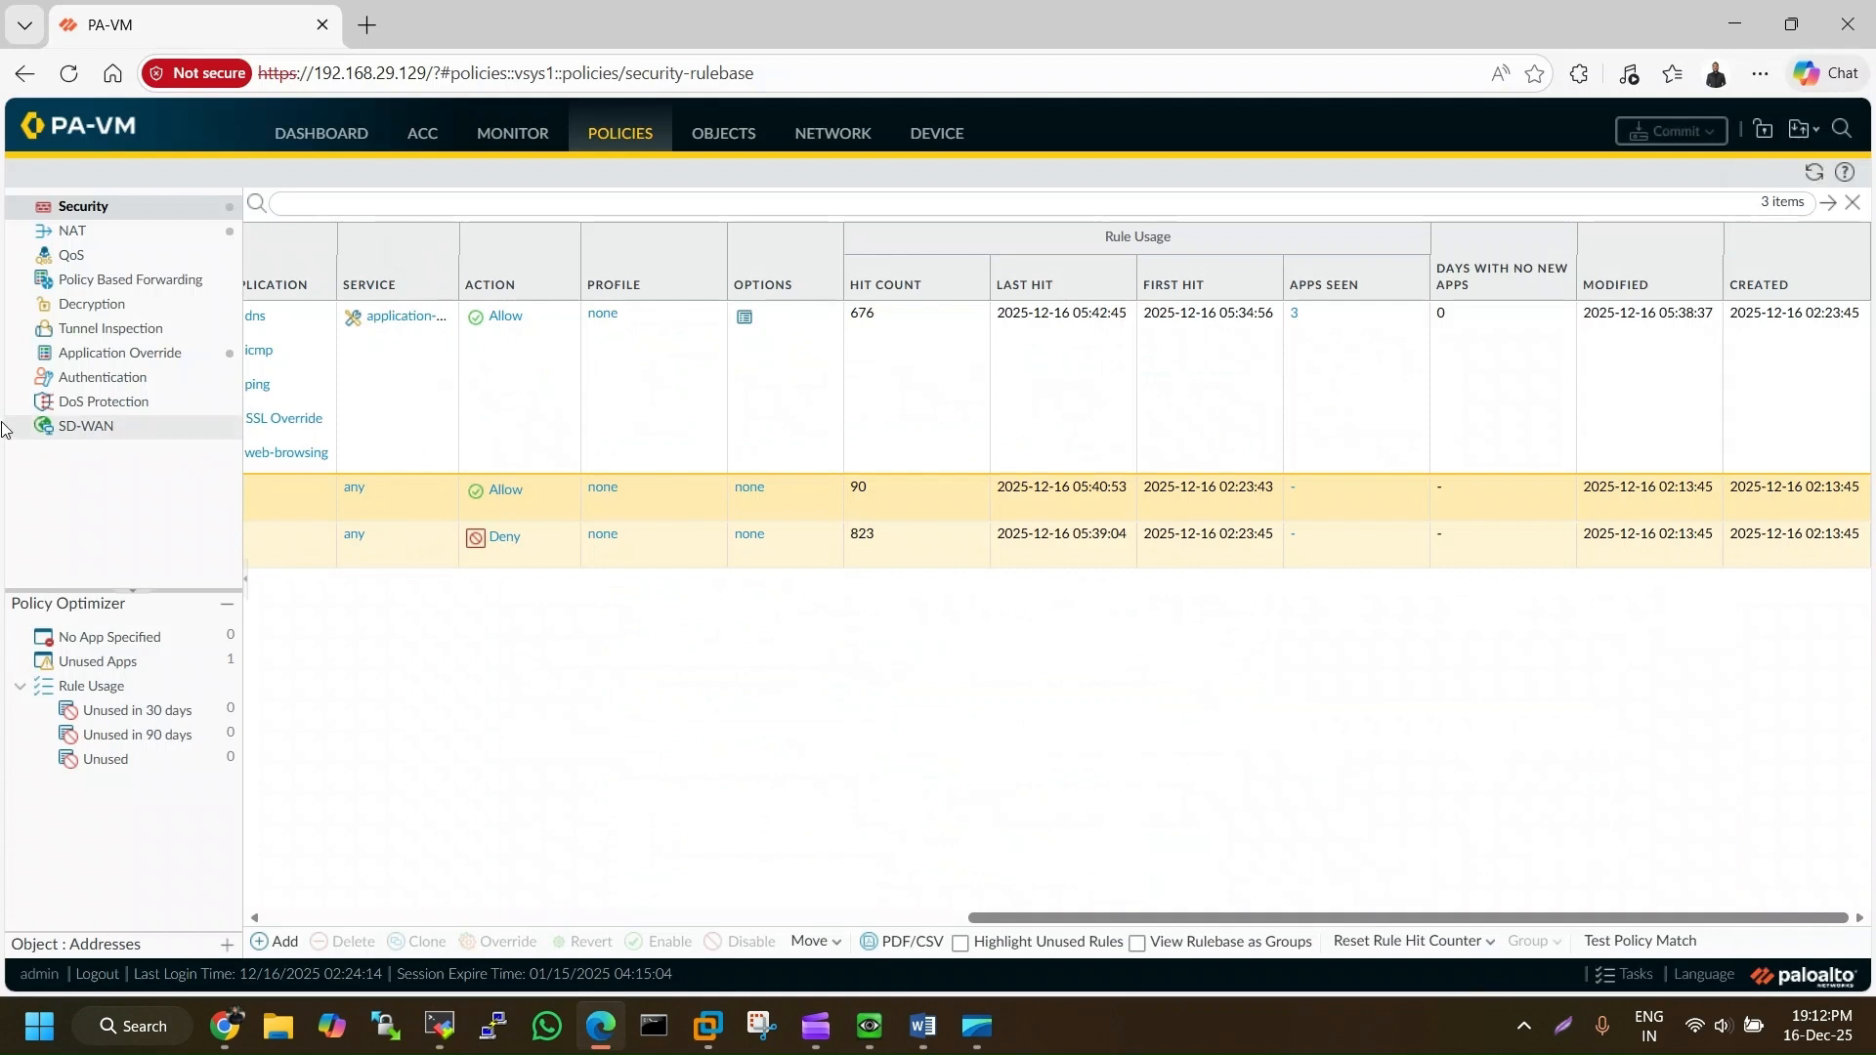
left_click(121, 353)
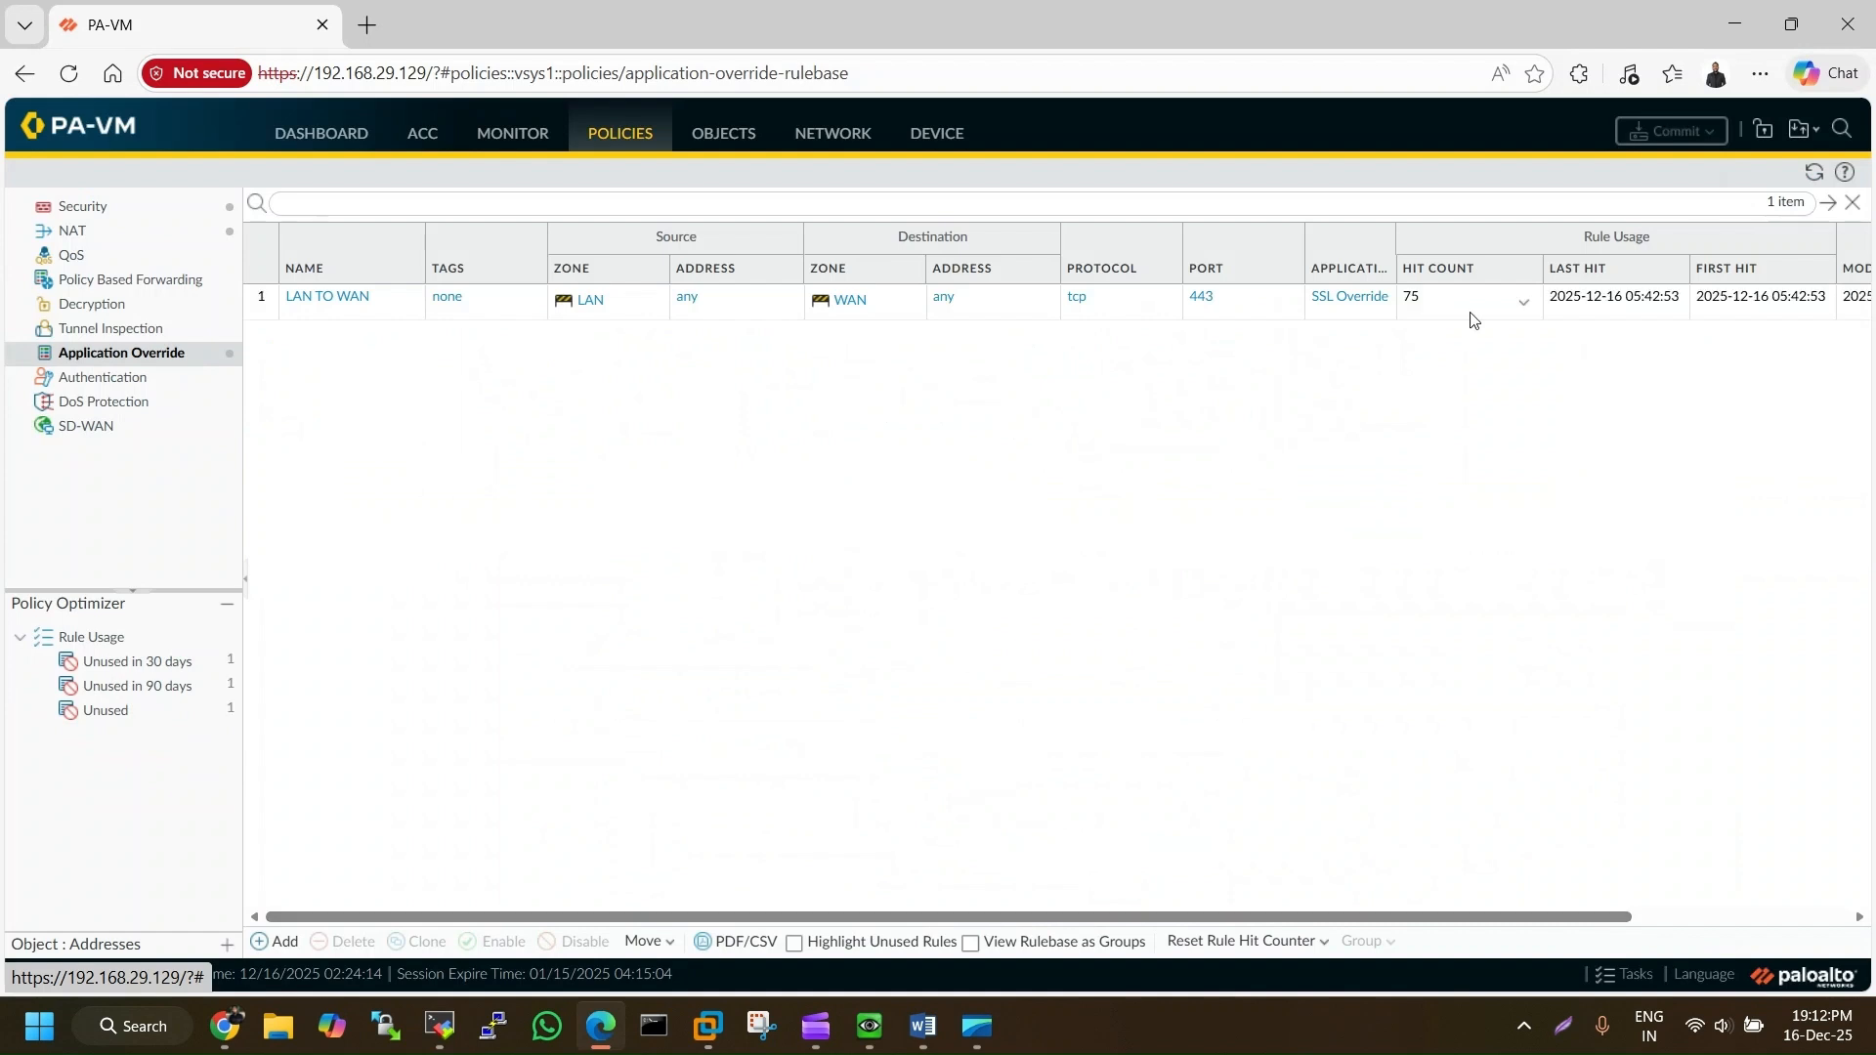
left_click(1452, 291)
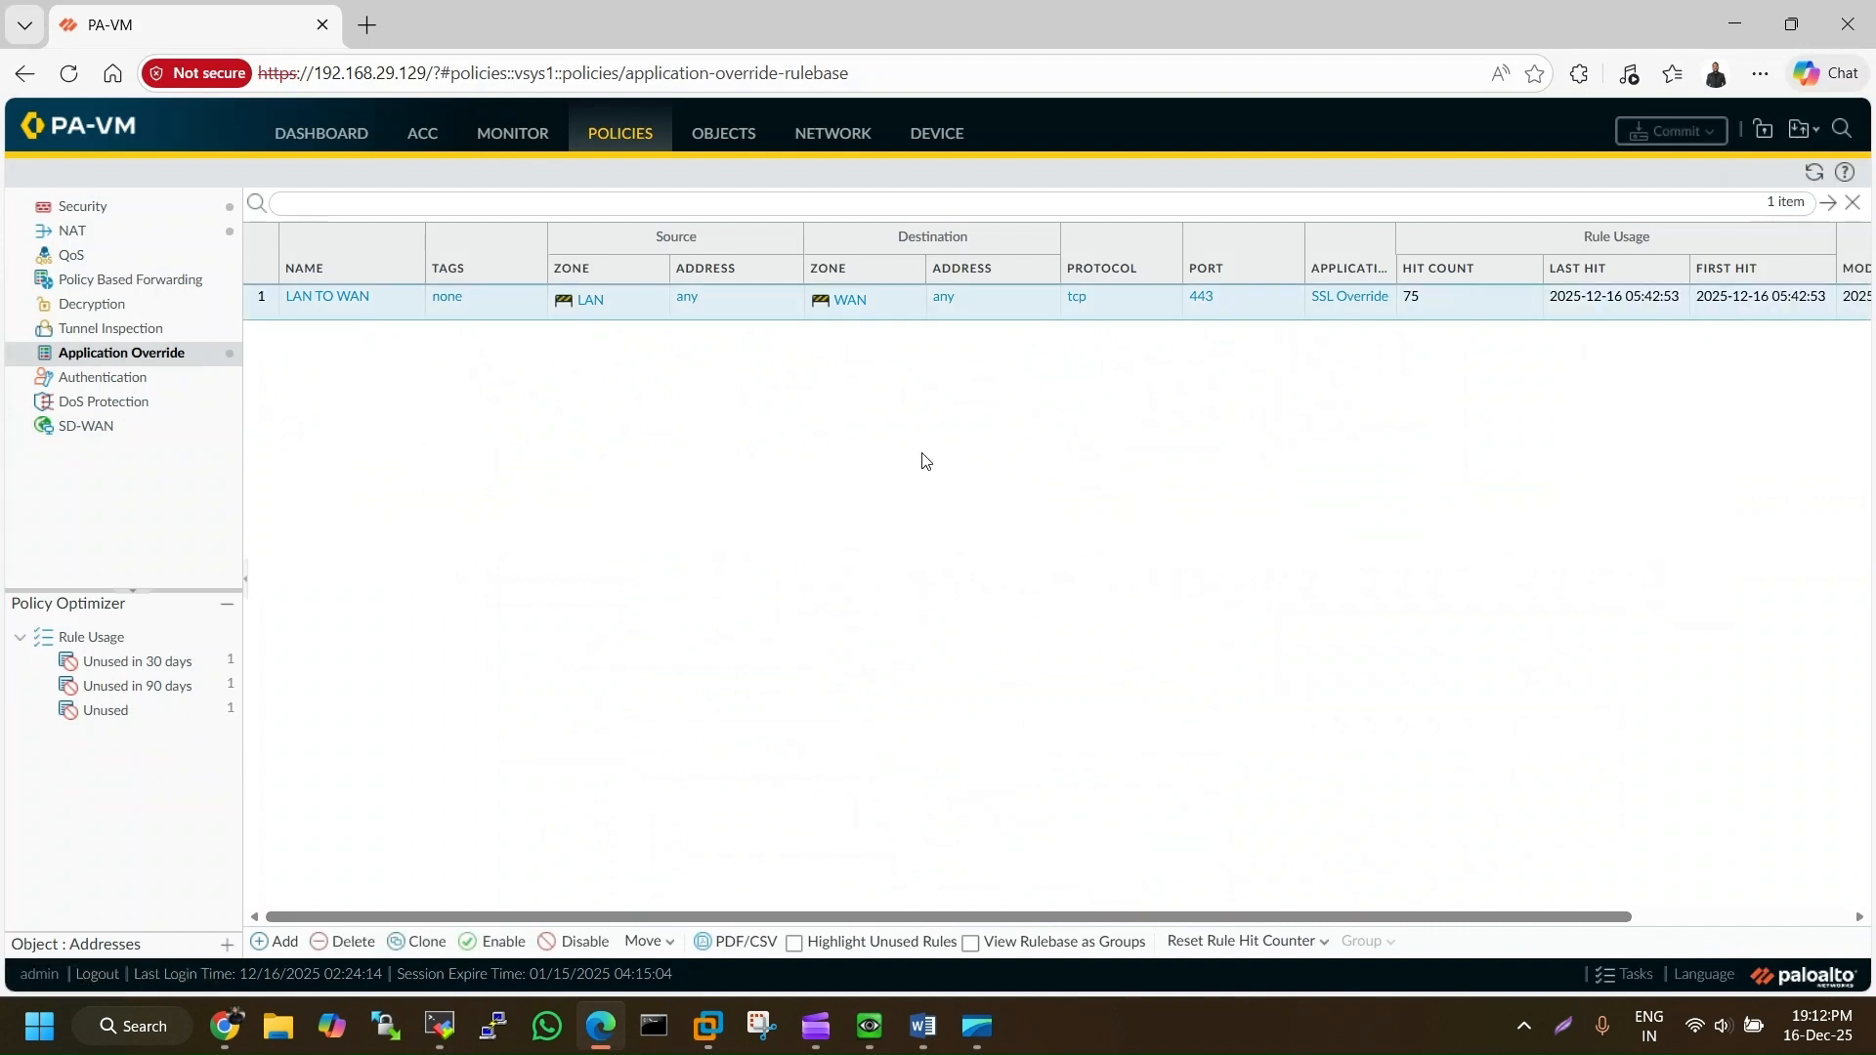